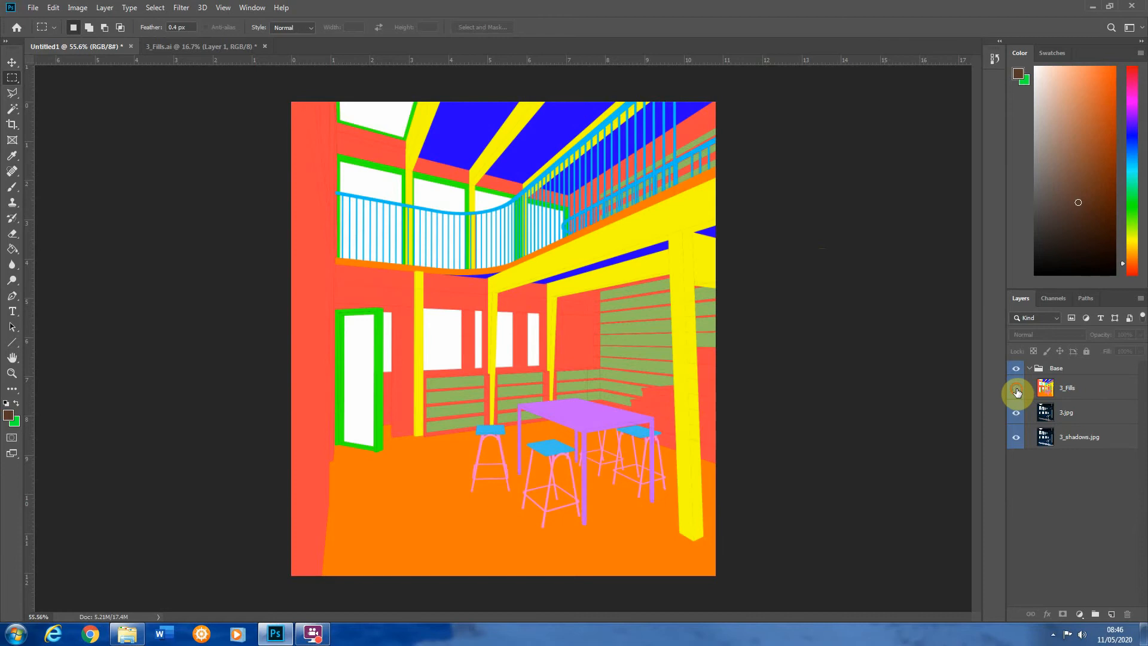
Compare the colour-fill, textured render and shadow images by hiding and showing the 3_Fills and 3.jpg layers
{"action": "left_click", "coordinate": [1016, 390]}
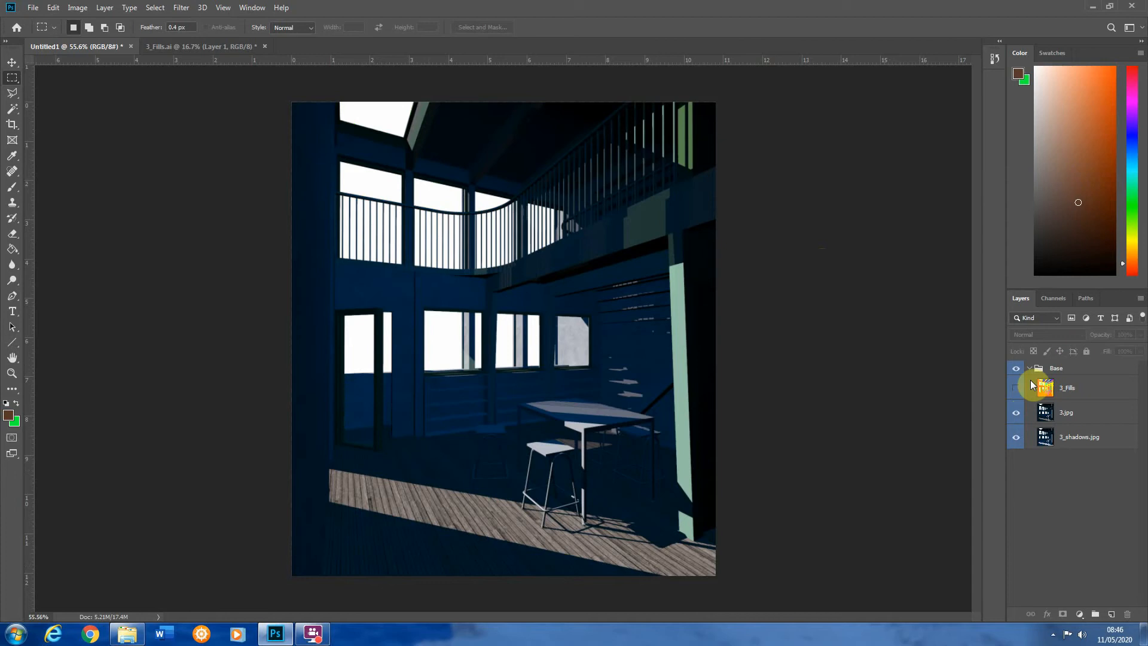
{"action": "left_click", "coordinate": [1022, 419]}
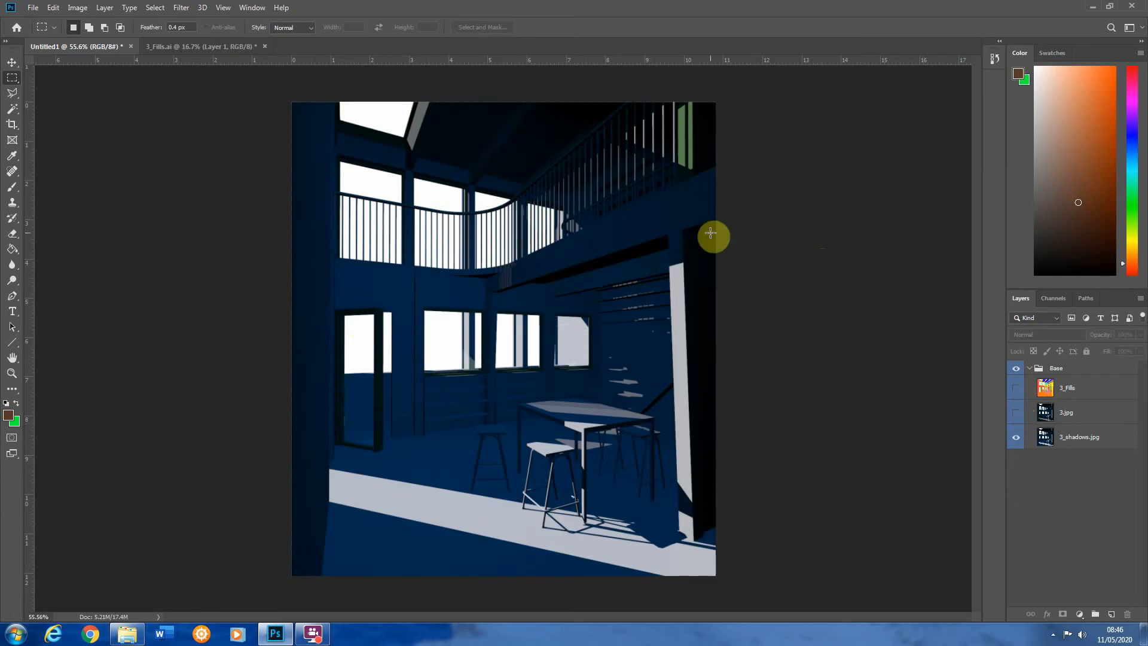
{"action": "left_click", "coordinate": [1018, 408]}
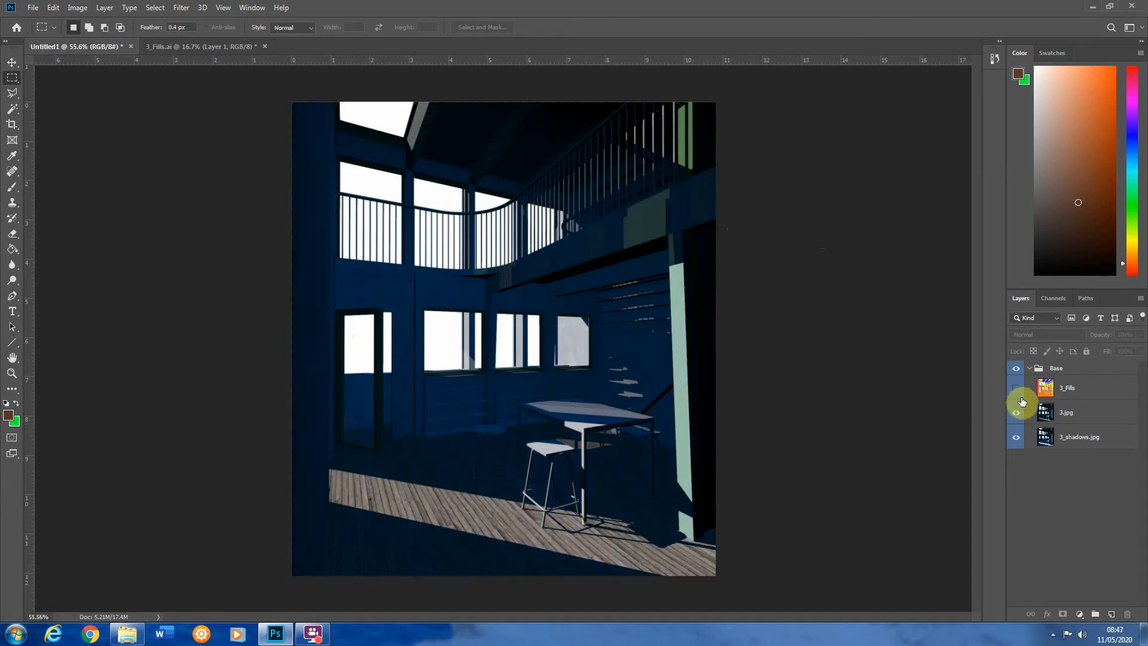
{"action": "left_click", "coordinate": [1019, 395]}
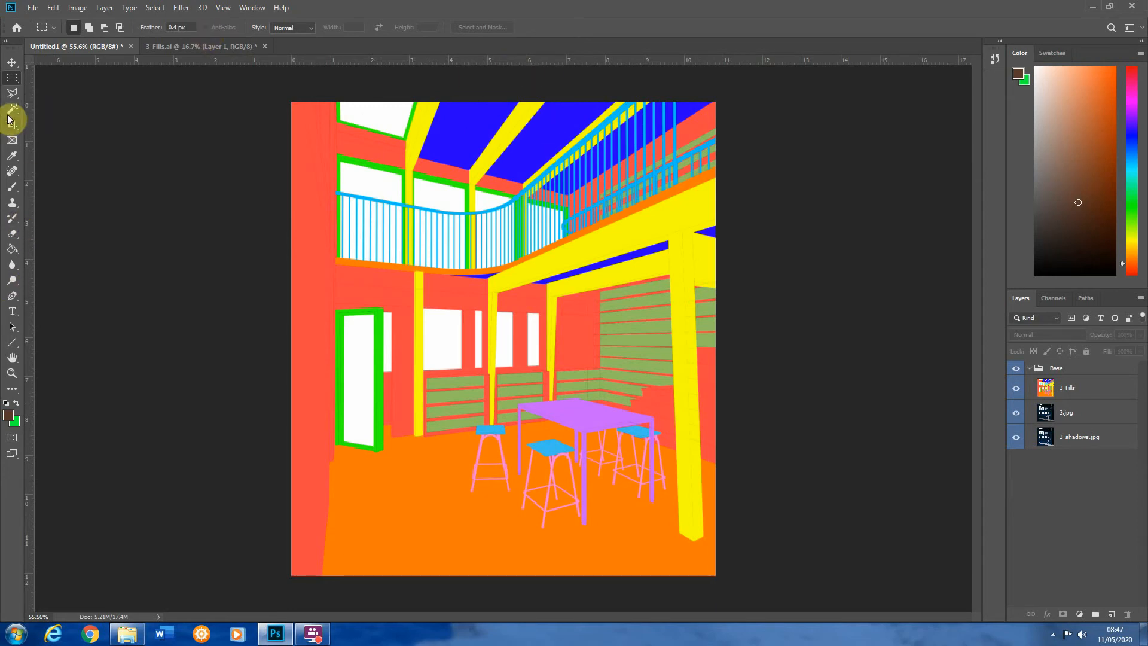
Create a layer group named Adjustments above the Base group and give it an orange colour label
{"action": "left_click", "coordinate": [1124, 392]}
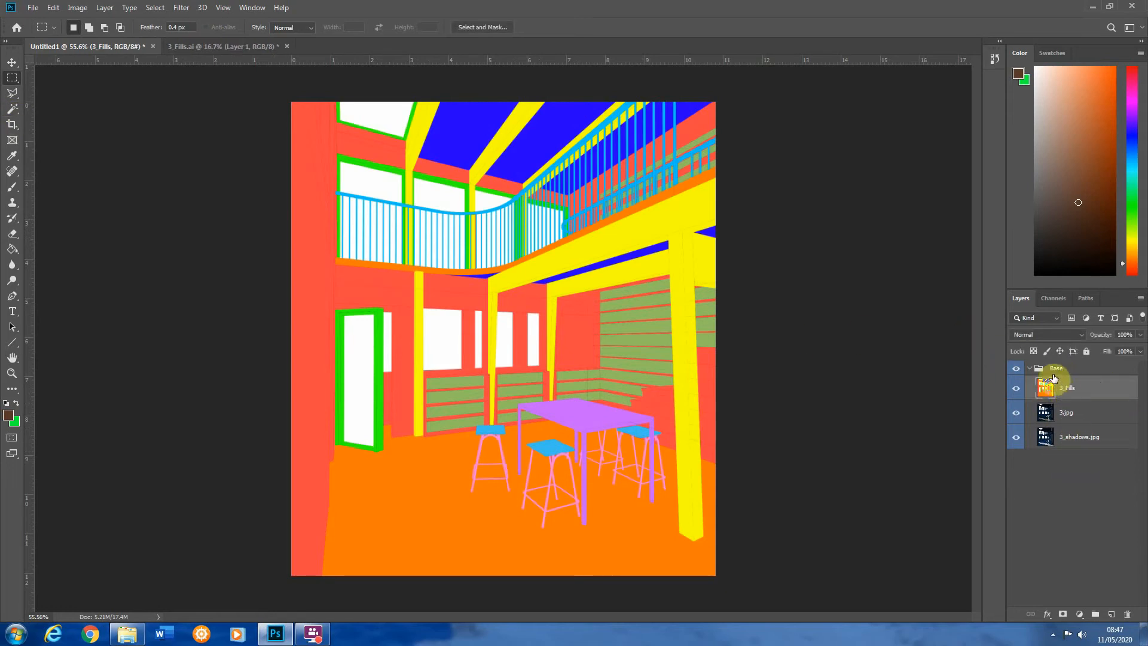
{"action": "left_click", "coordinate": [1086, 367]}
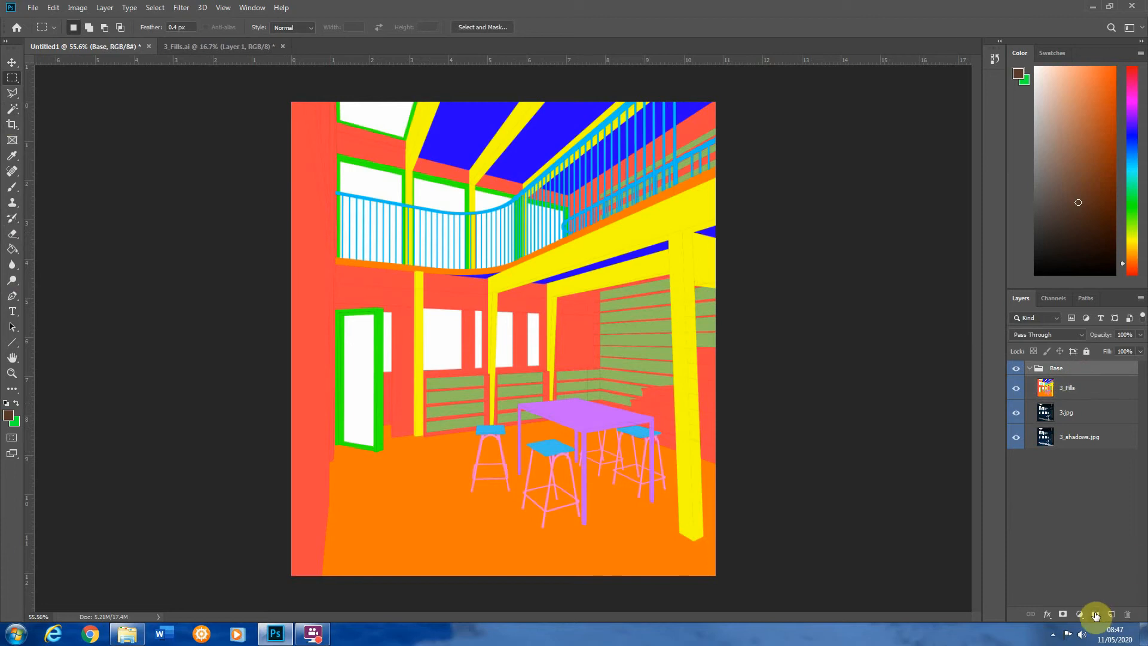
{"action": "left_click", "coordinate": [1095, 615]}
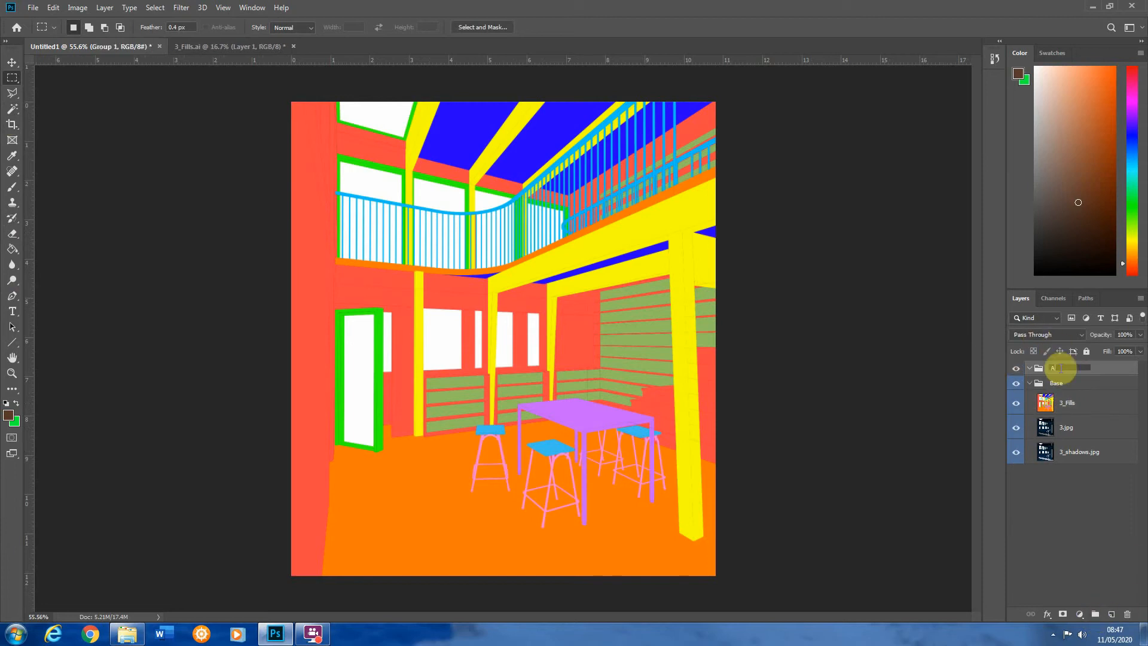
{"action": "left_click", "coordinate": [1059, 368]}
{"action": "type", "text": "Adjustments"}
{"action": "left_click", "coordinate": [1130, 376]}
{"action": "right_click", "coordinate": [1127, 371]}
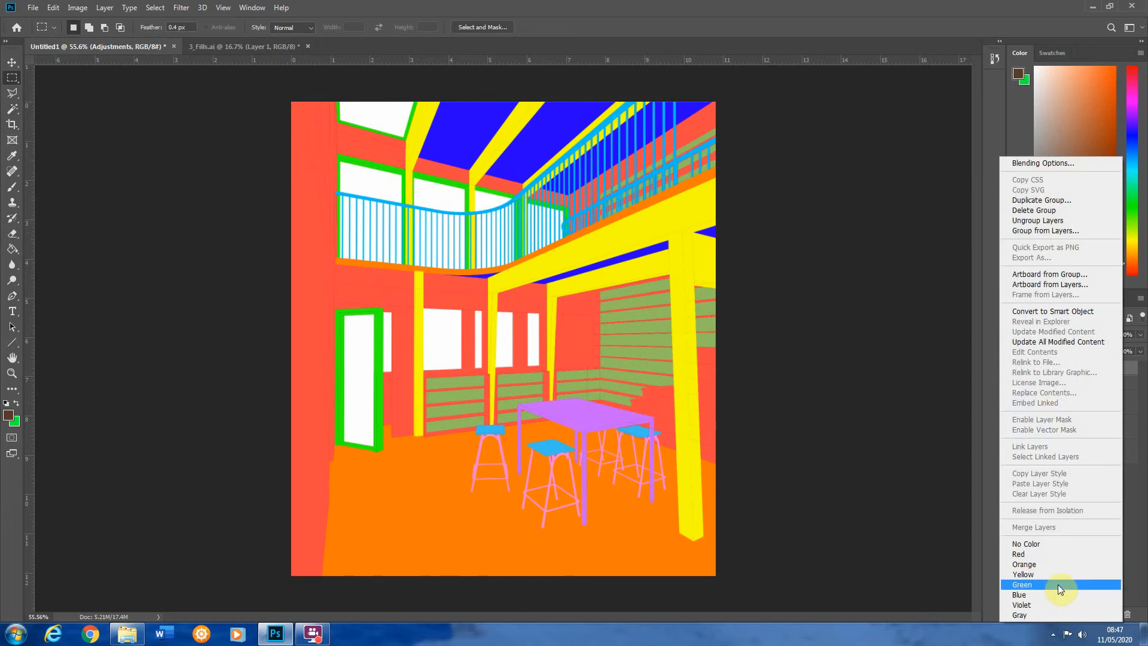
{"action": "left_click", "coordinate": [1039, 564]}
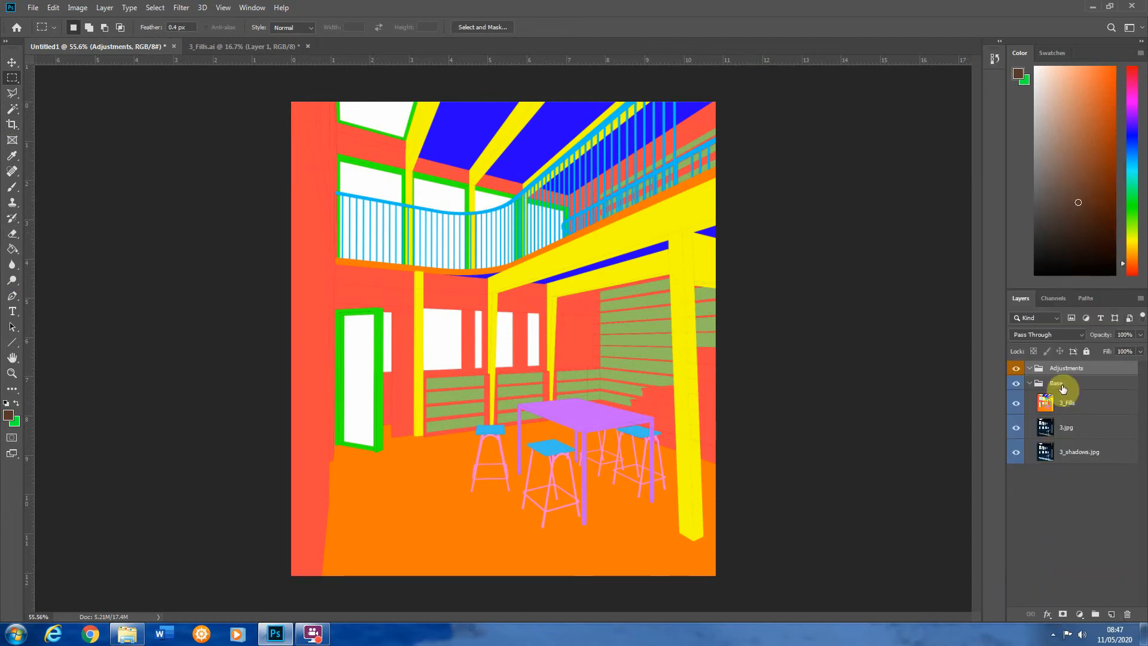
Create a group named Floor nested inside the Adjustments group
{"action": "left_click", "coordinate": [1096, 614]}
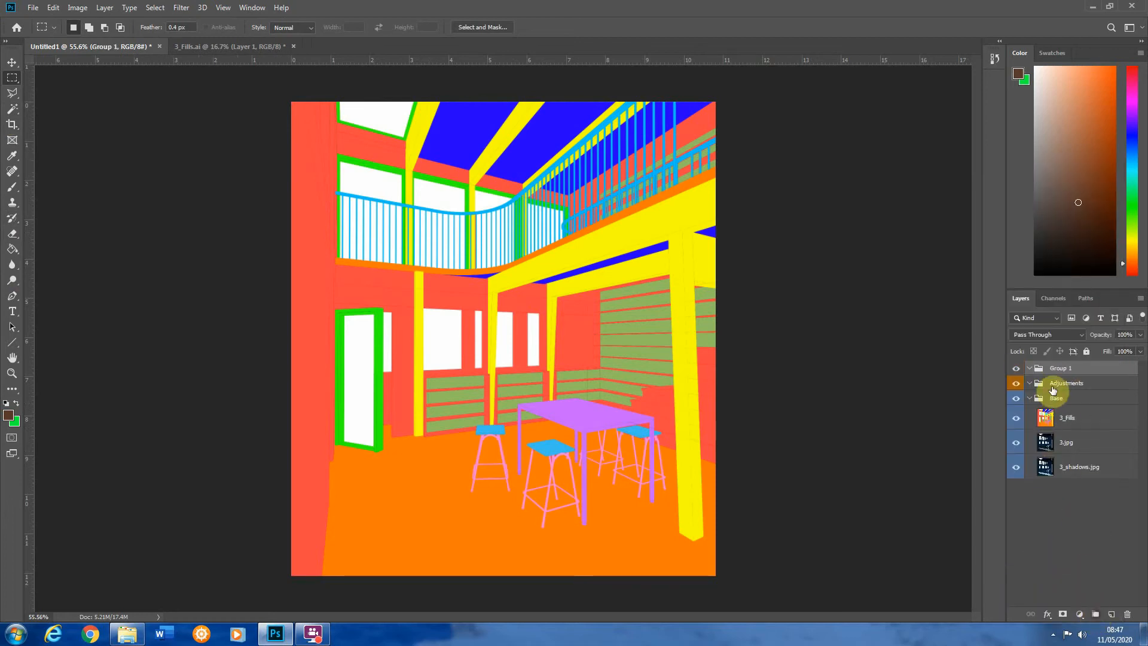
{"action": "left_click_drag", "start_coordinate": [1060, 363], "coordinate": [1060, 393]}
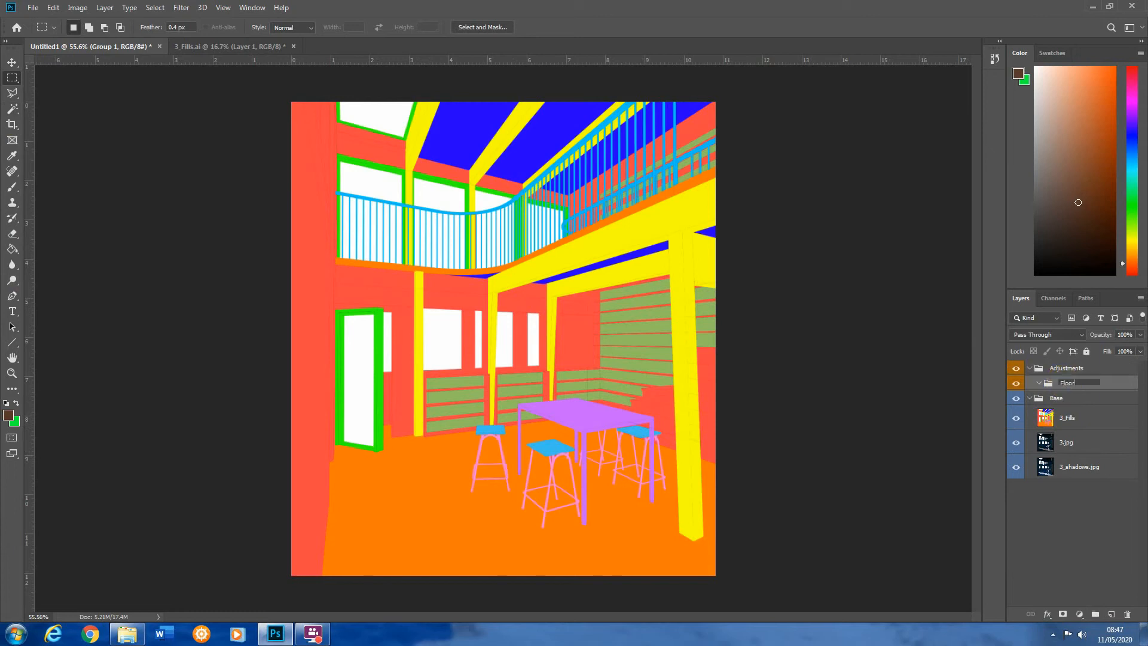
{"action": "left_click", "coordinate": [1095, 527]}
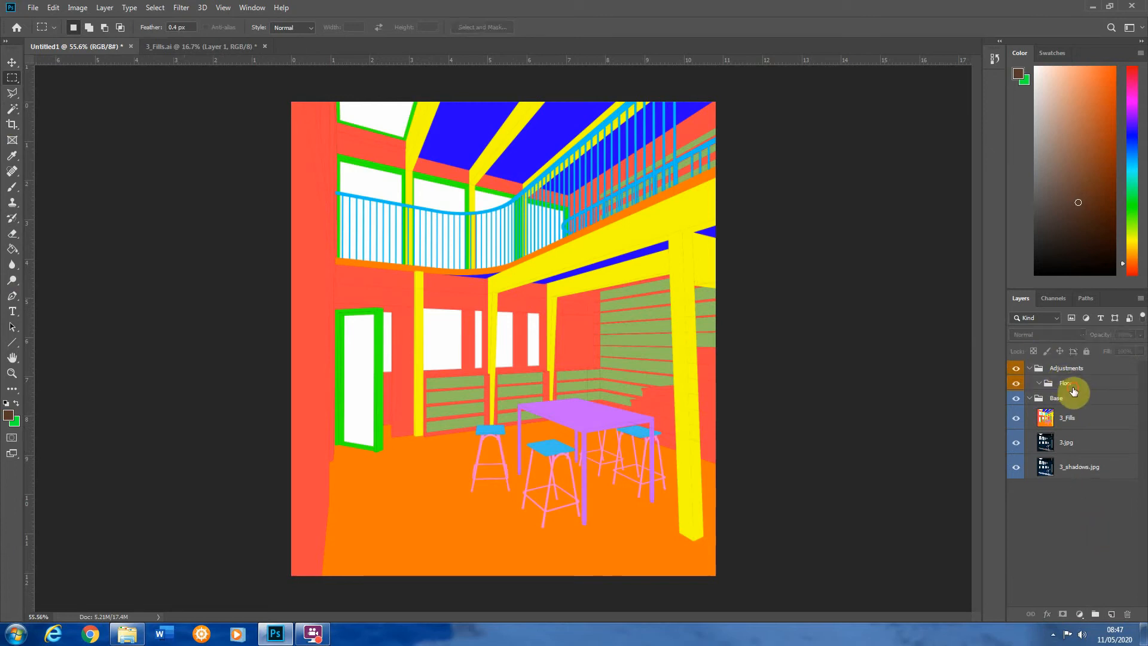
{"action": "left_click", "coordinate": [1065, 386]}
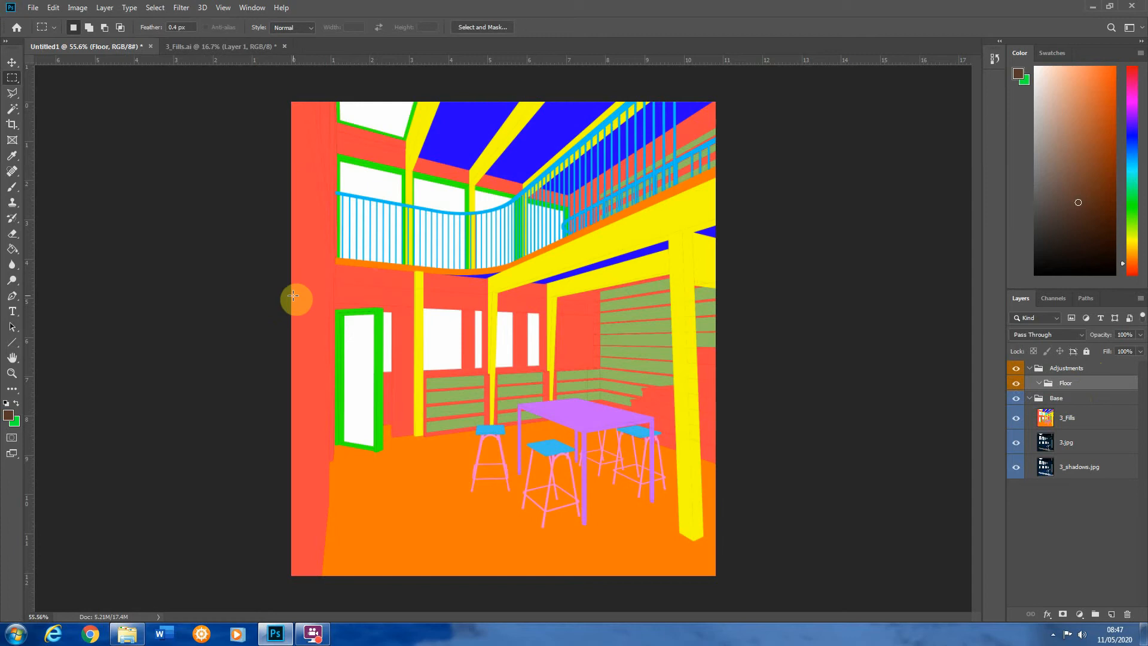
Select all orange floor areas of the 3_Fills layer, including the upper floor edge, using the Magic Wand with Contiguous off
{"action": "left_click", "coordinate": [1092, 420]}
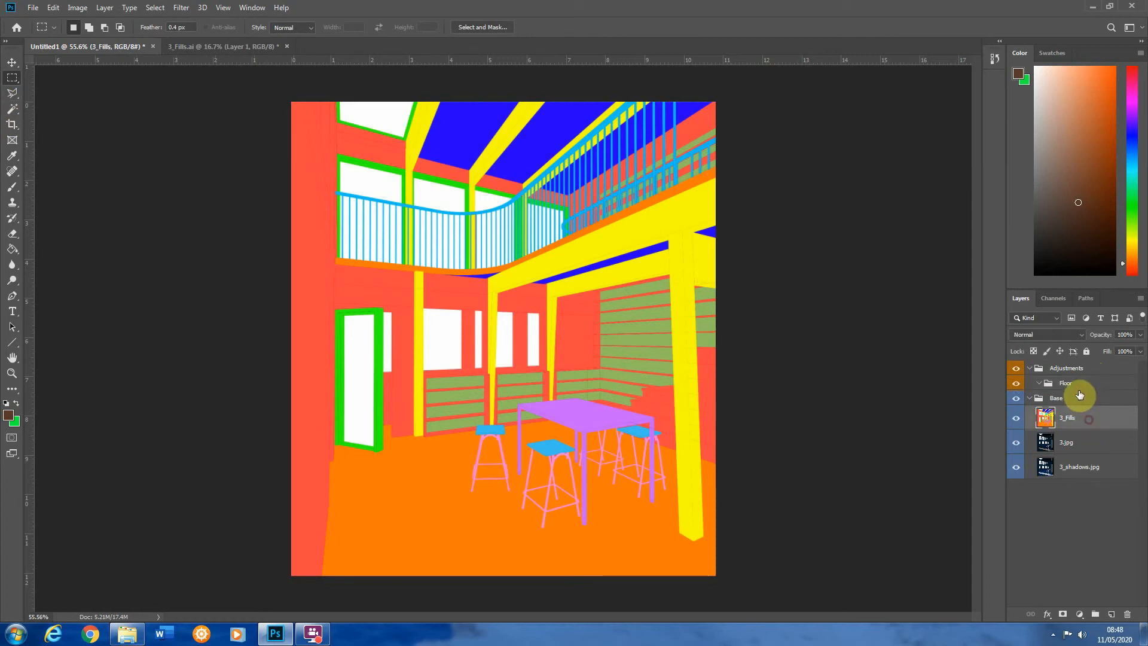
{"action": "left_click", "coordinate": [12, 108]}
{"action": "left_click", "coordinate": [417, 498]}
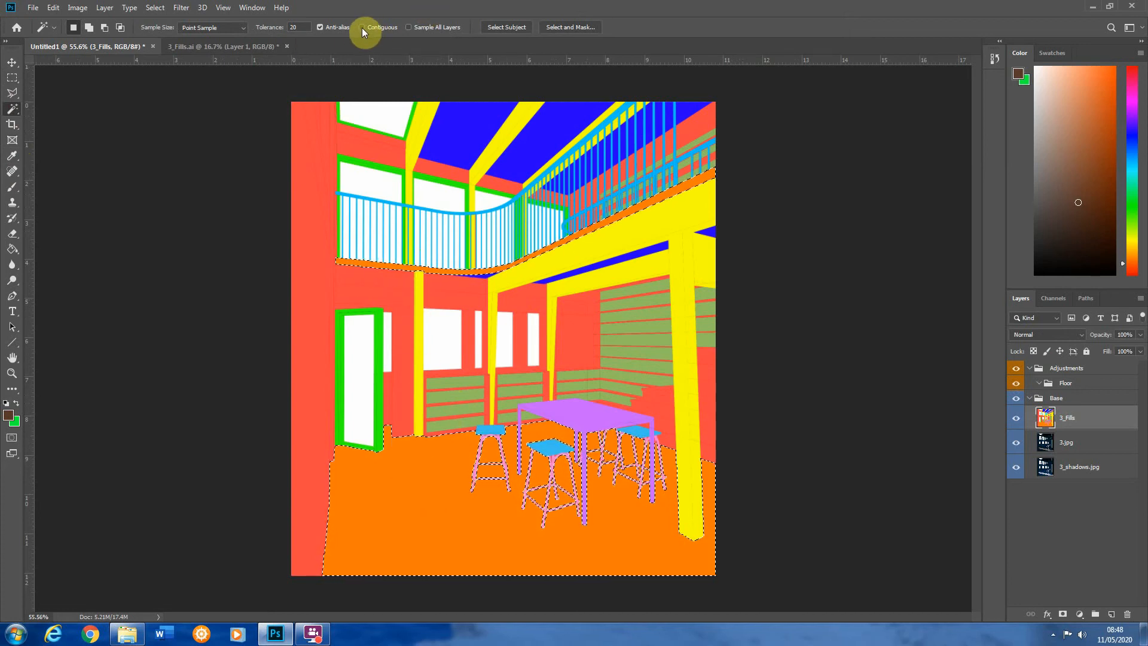
{"action": "left_click", "coordinate": [10, 79]}
{"action": "left_click", "coordinate": [178, 148]}
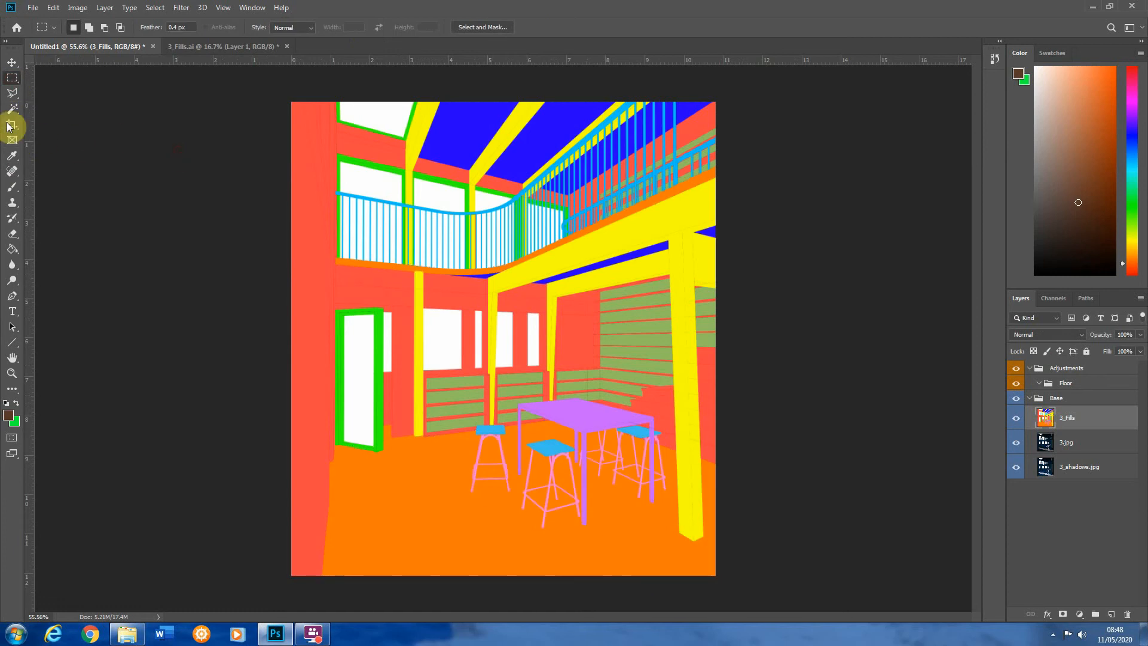
{"action": "left_click", "coordinate": [12, 109]}
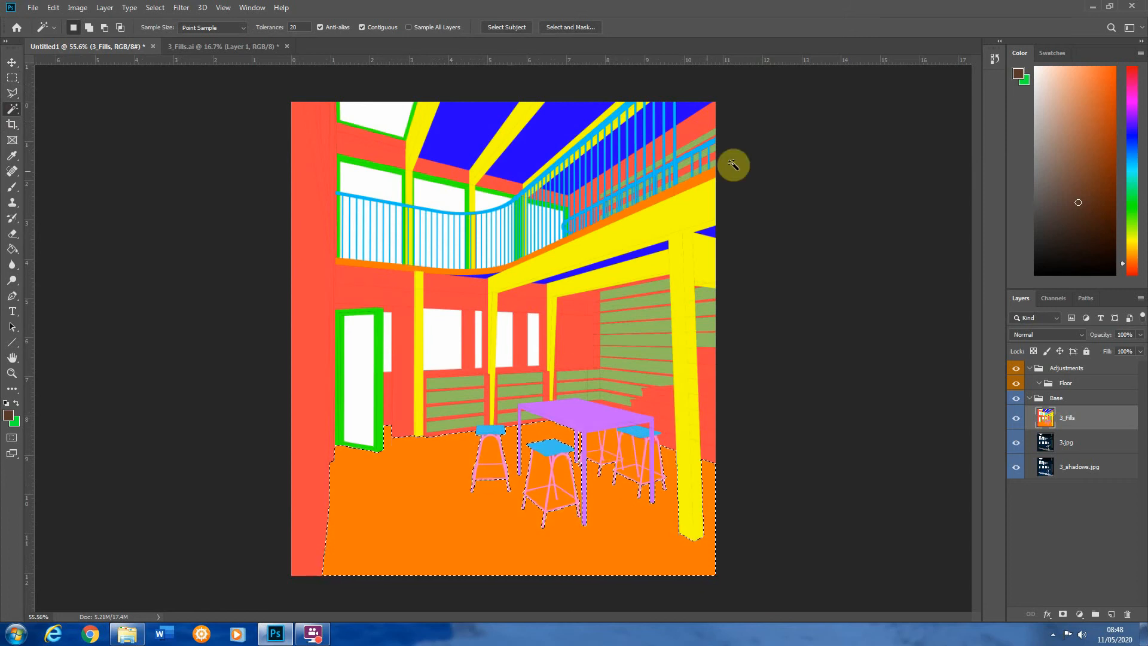
{"action": "left_click", "coordinate": [362, 27]}
{"action": "left_click", "coordinate": [57, 128]}
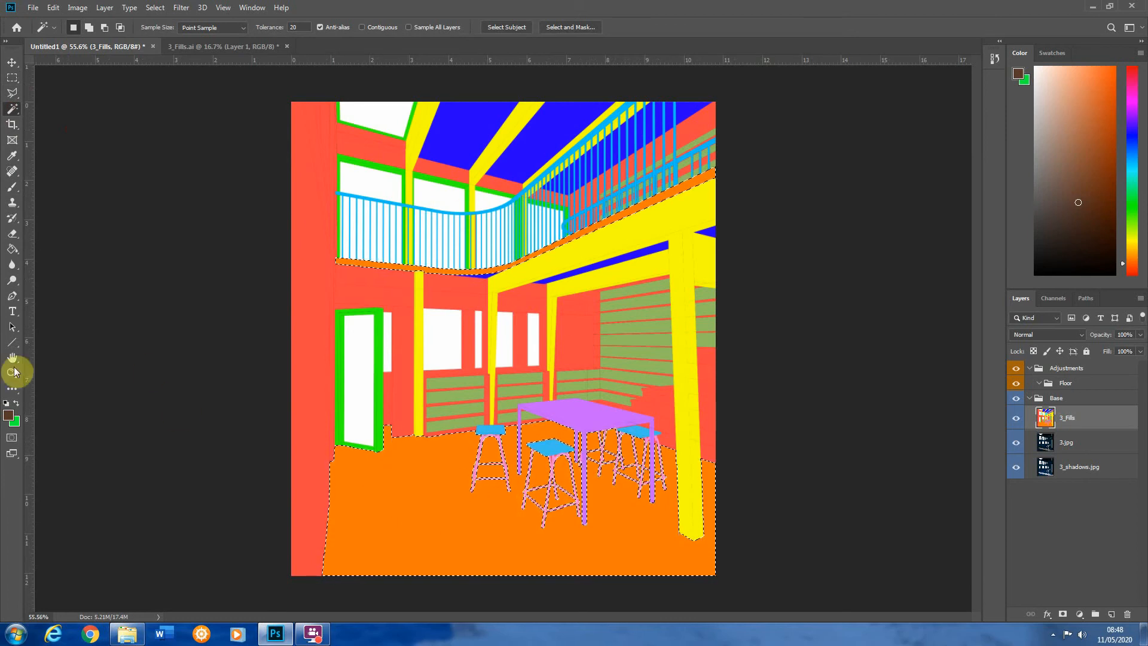
Add a layer mask to the Floor group from the floor selection and create another group
{"action": "left_click", "coordinate": [1069, 384]}
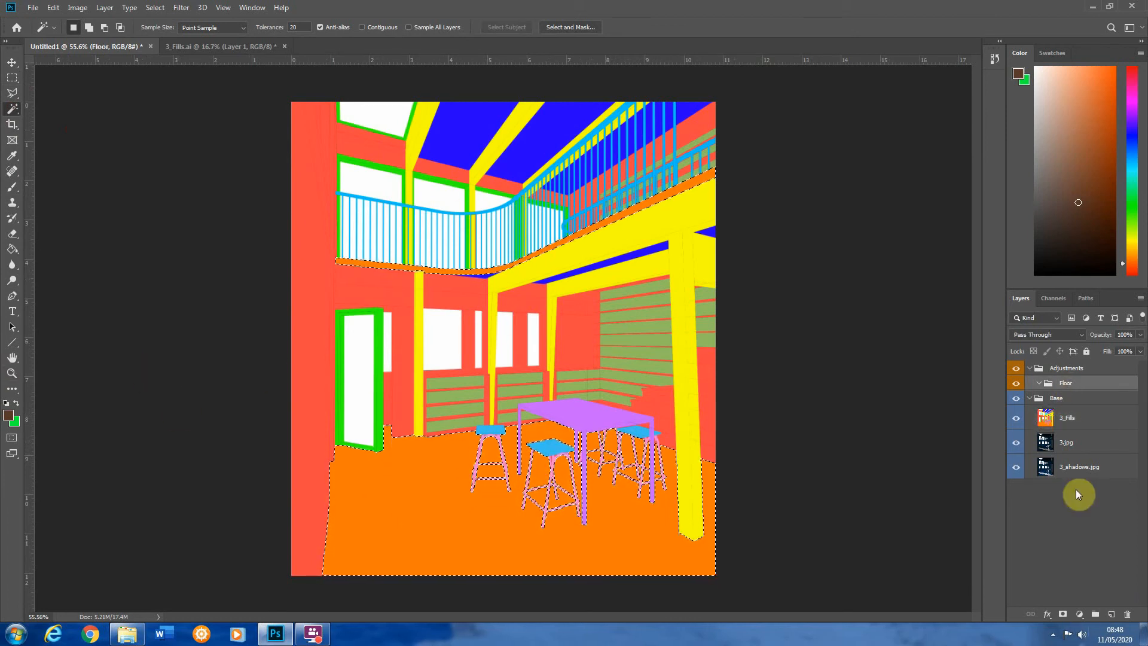
{"action": "left_click", "coordinate": [1061, 614]}
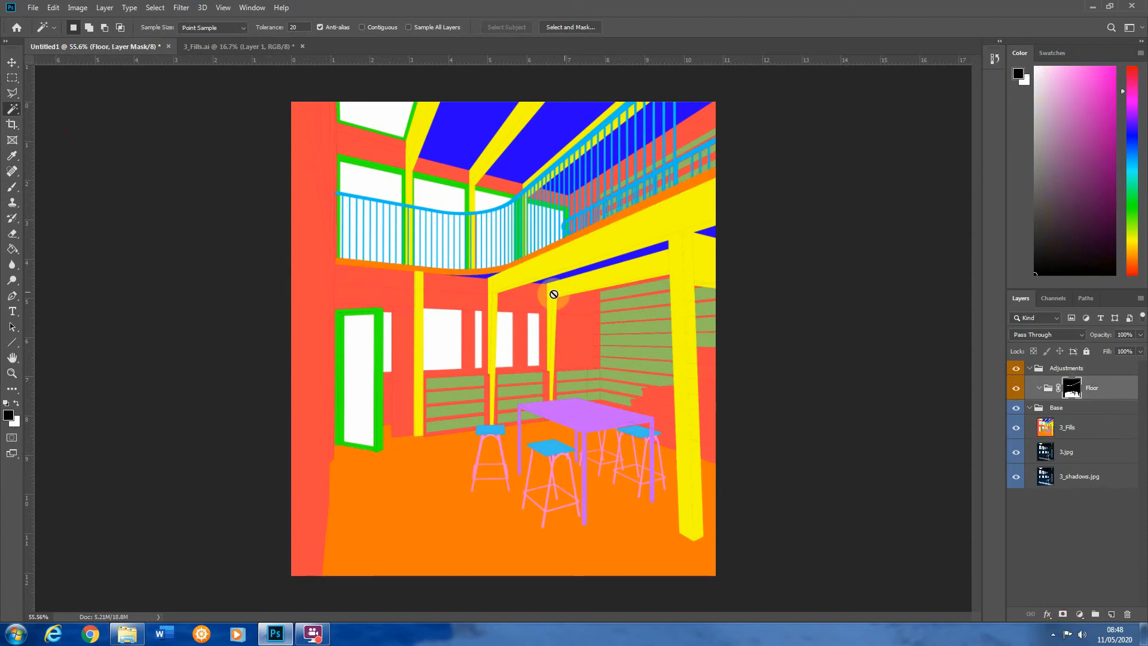
{"action": "left_click", "coordinate": [1095, 614]}
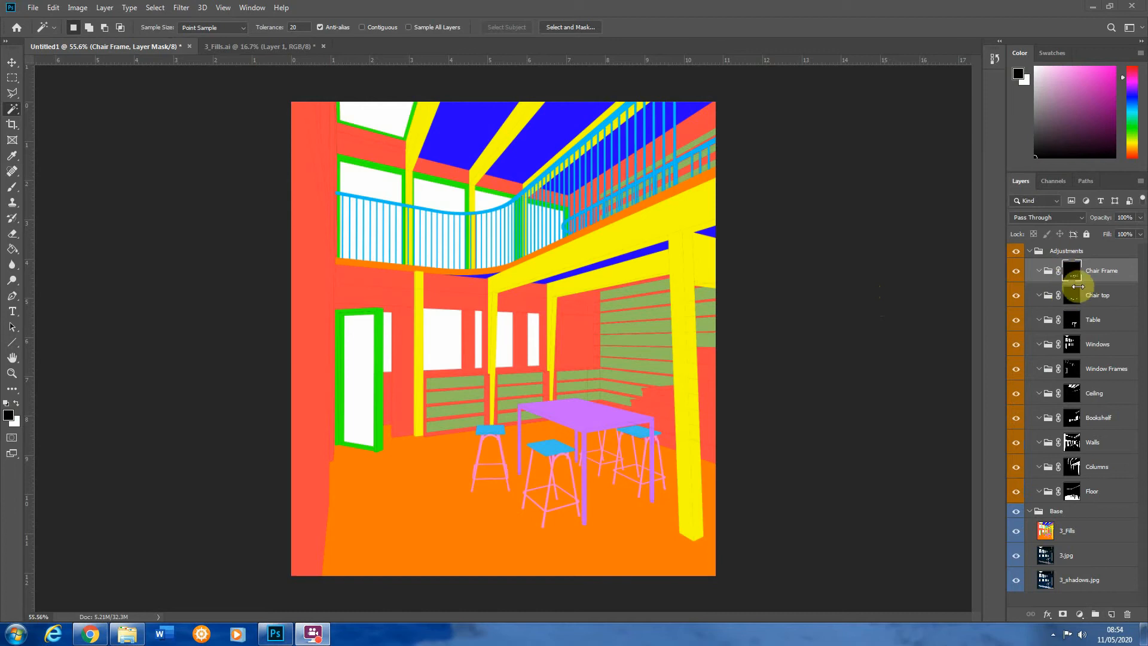
Check the Chair Frame and Ceiling group masks by showing each one as a red overlay on the image
{"action": "left_click_drag", "start_coordinate": [1063, 470], "coordinate": [1074, 496]}
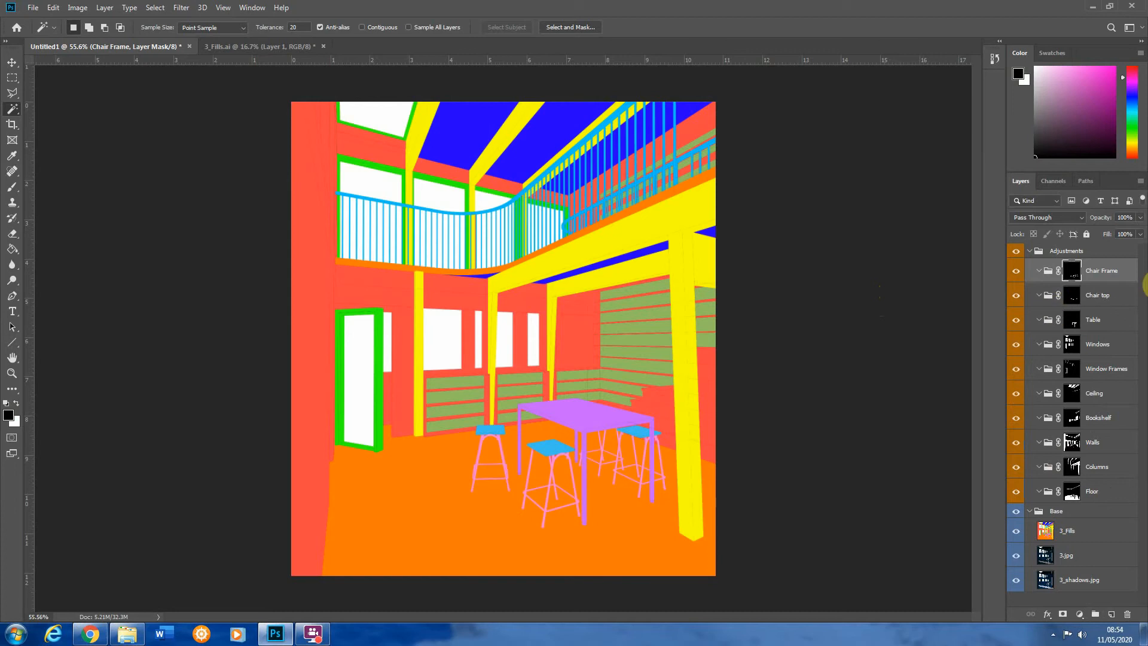
{"action": "left_click_drag", "start_coordinate": [1073, 272], "coordinate": [1083, 289]}
{"action": "key", "text": "backslash"}
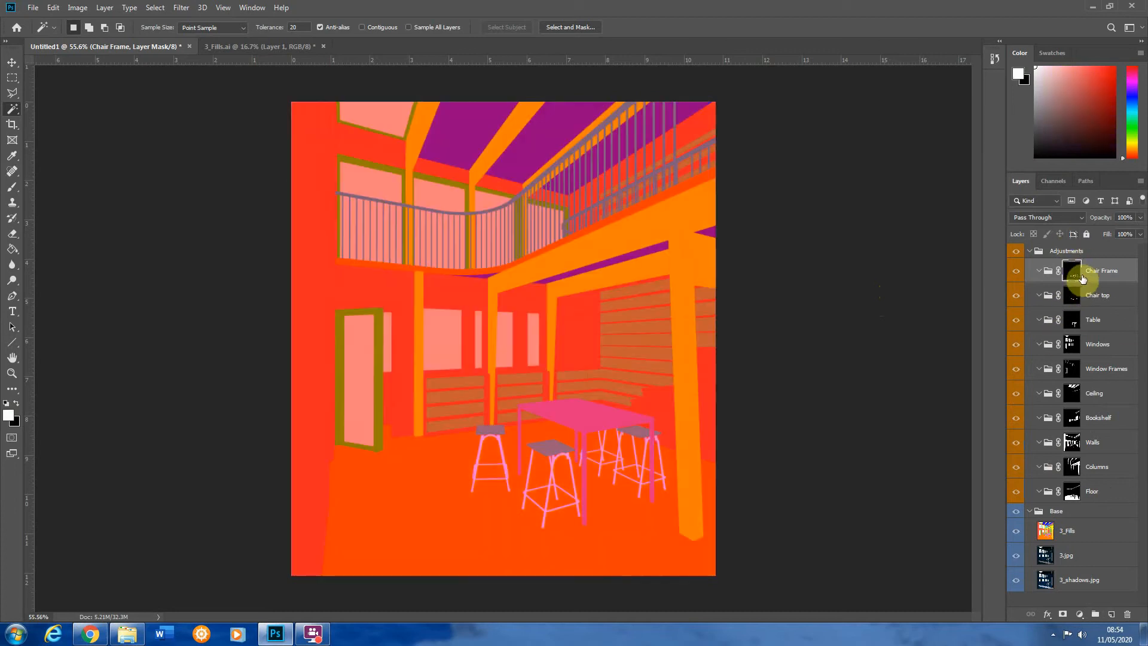
{"action": "key", "text": "backslash"}
{"action": "left_click", "coordinate": [1071, 394]}
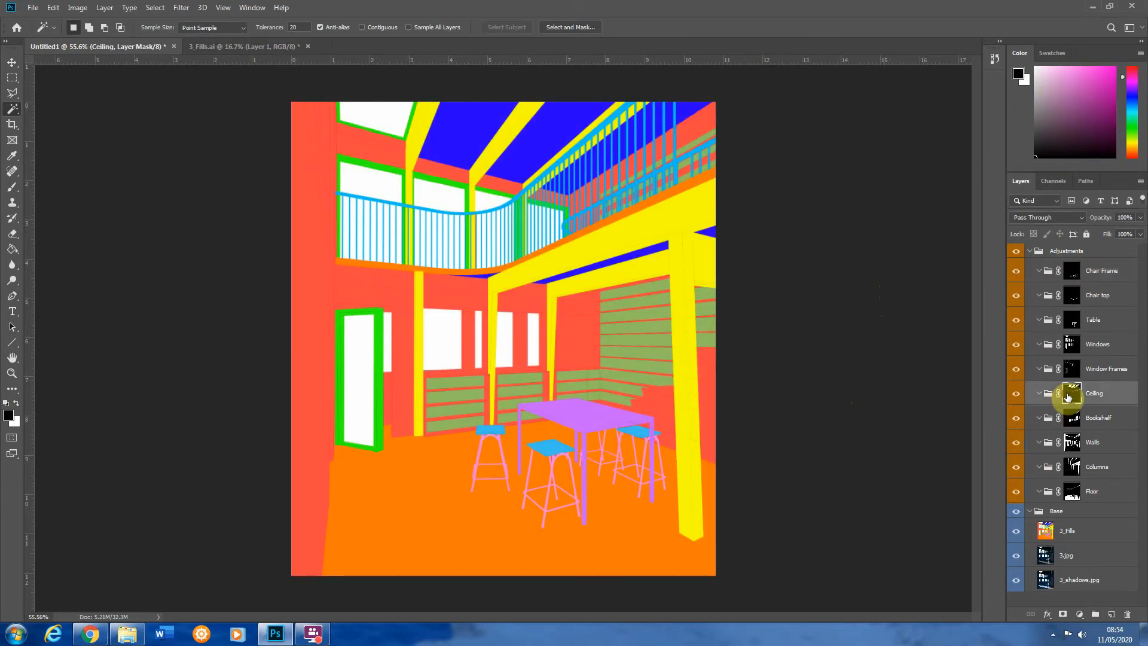
{"action": "key", "text": "backslash"}
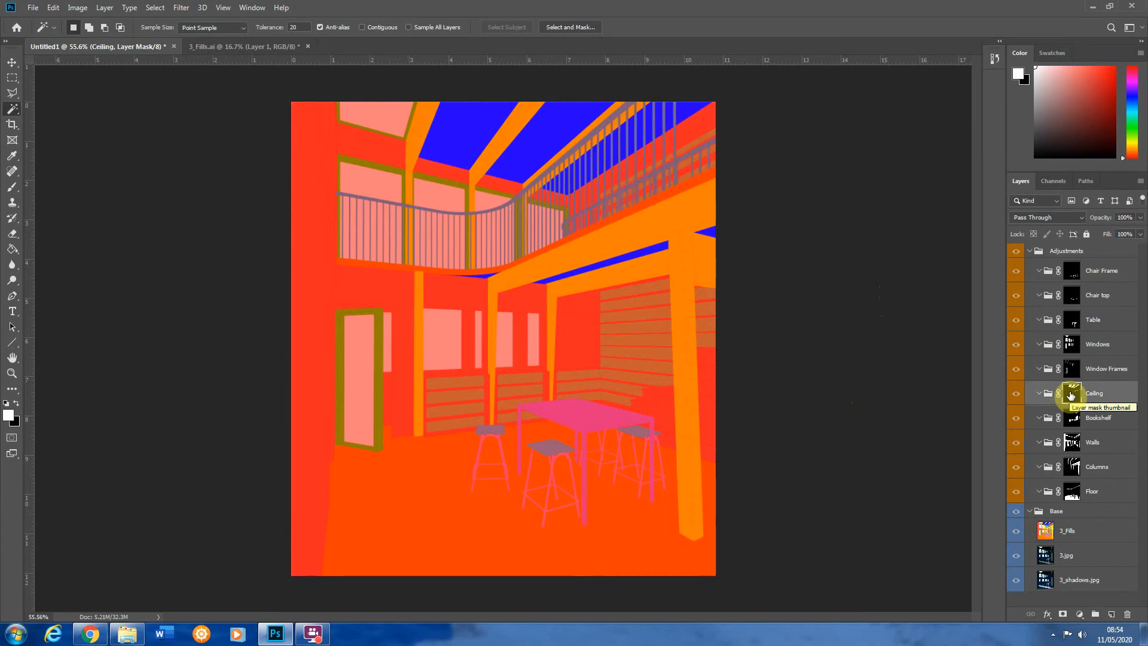
{"action": "key", "text": "backslash"}
{"action": "key", "text": "x"}
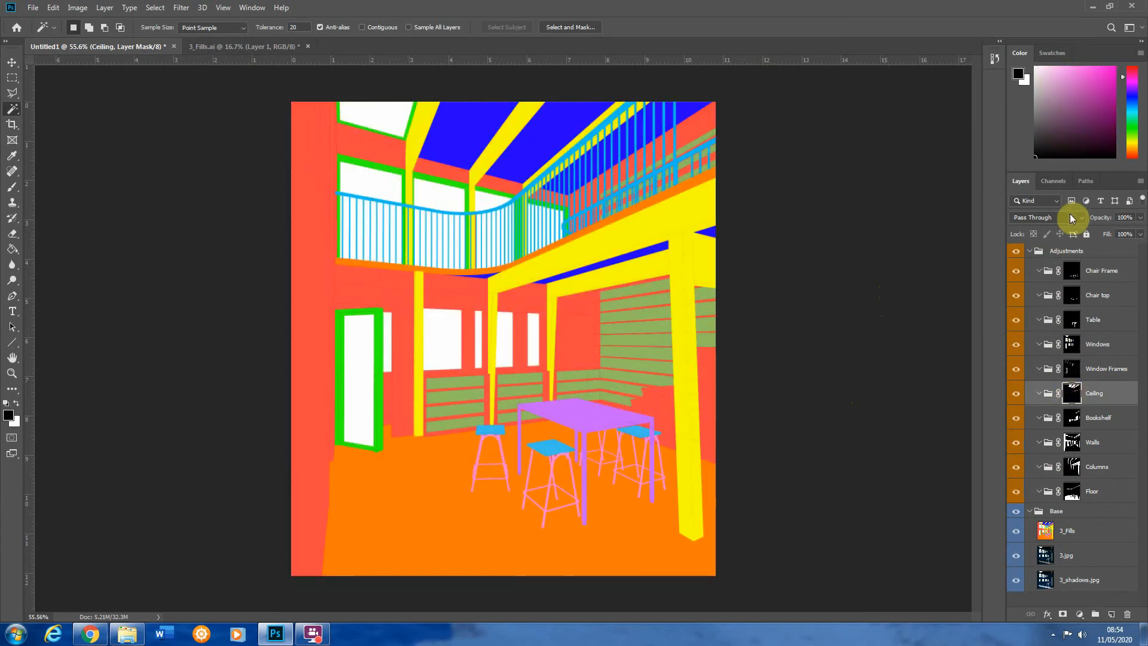
Create a layer group named Ref above the Adjustments group
{"action": "left_click", "coordinate": [1096, 252]}
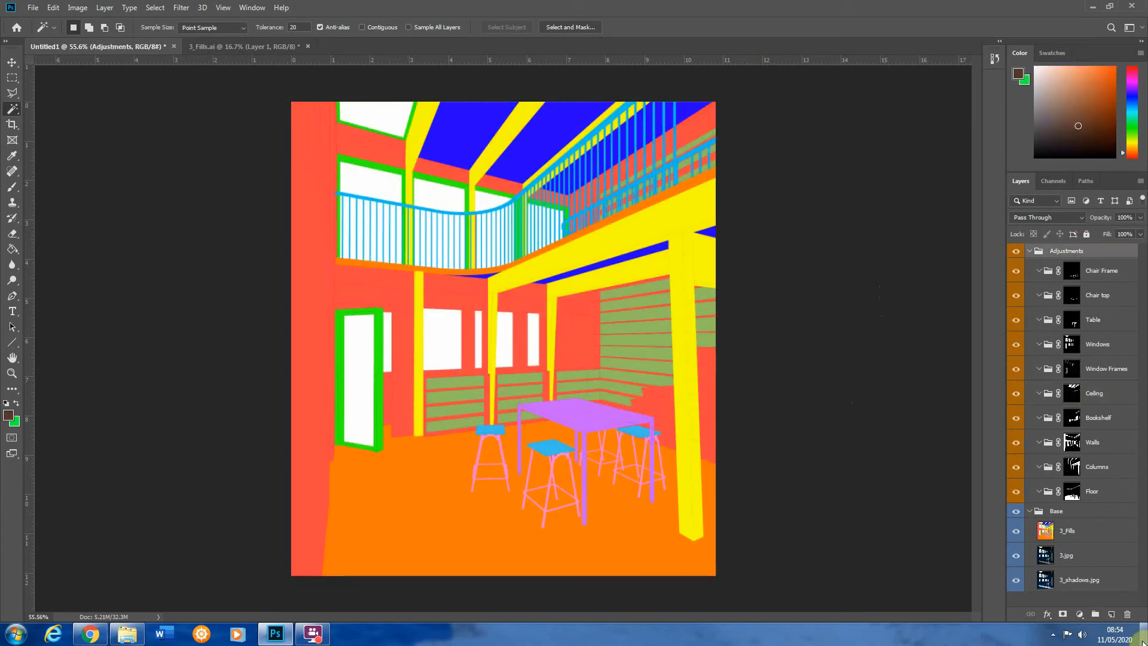
{"action": "left_click", "coordinate": [1095, 614]}
{"action": "left_click", "coordinate": [1062, 251]}
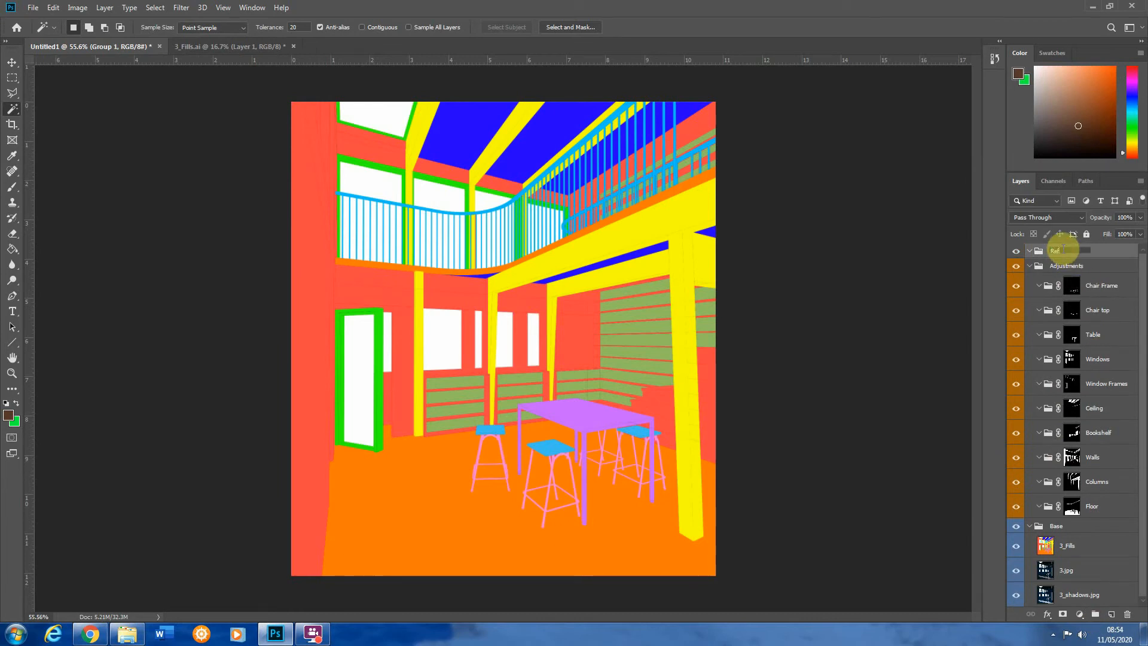
{"action": "left_click", "coordinate": [1083, 273]}
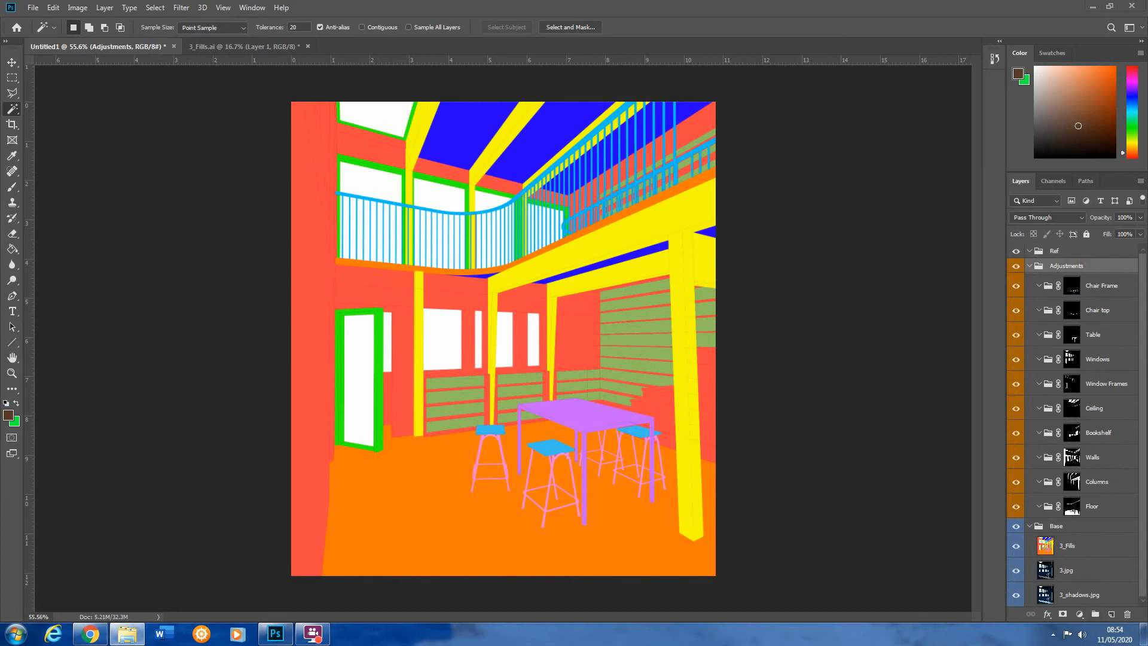
Place the kitchen reference photo, scale it to about 24.7% and position it over the upper-left part of the image
{"action": "left_click_drag", "start_coordinate": [725, 238], "coordinate": [584, 221]}
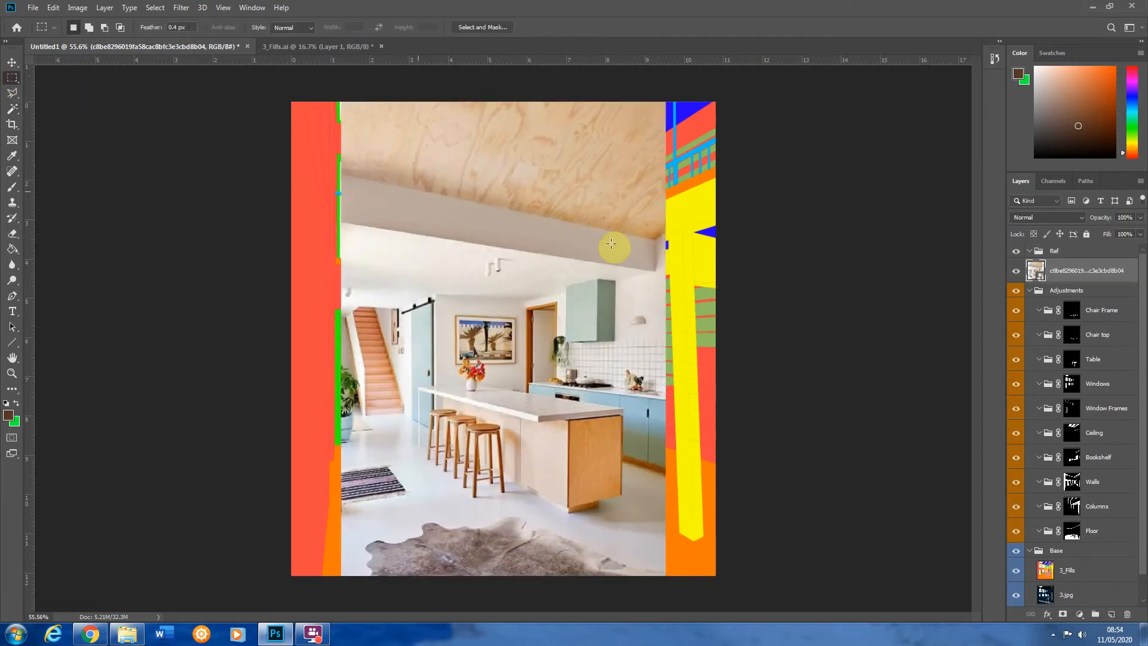
{"action": "left_click_drag", "start_coordinate": [669, 103], "coordinate": [603, 197]}
{"action": "left_click_drag", "start_coordinate": [556, 315], "coordinate": [479, 244]}
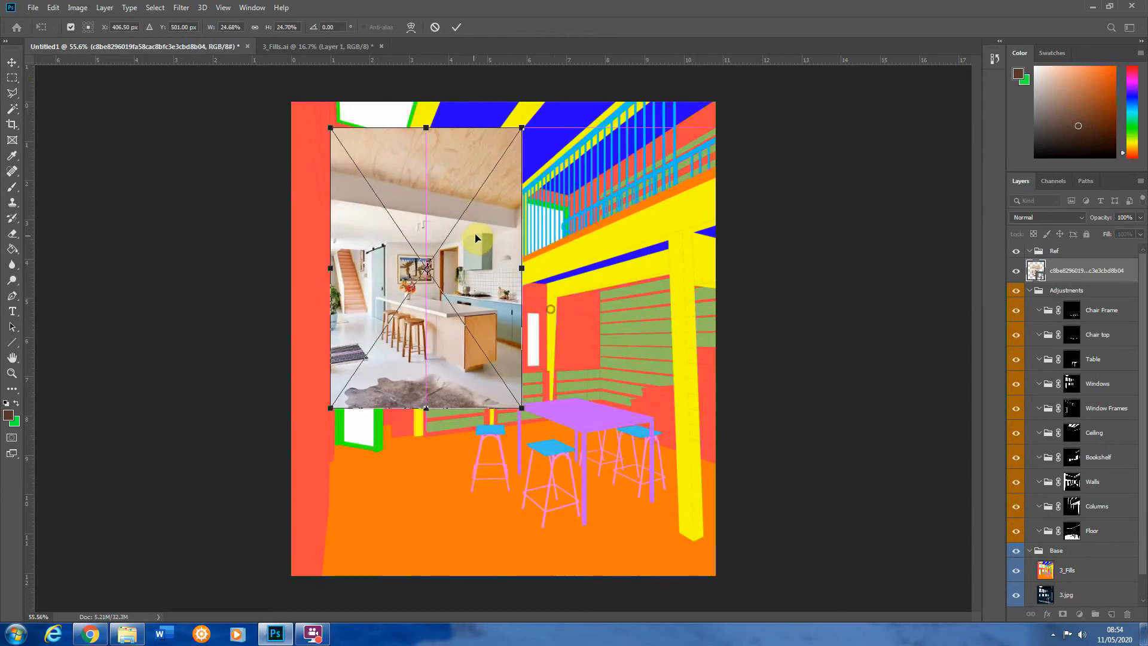
{"action": "left_click", "coordinate": [12, 77]}
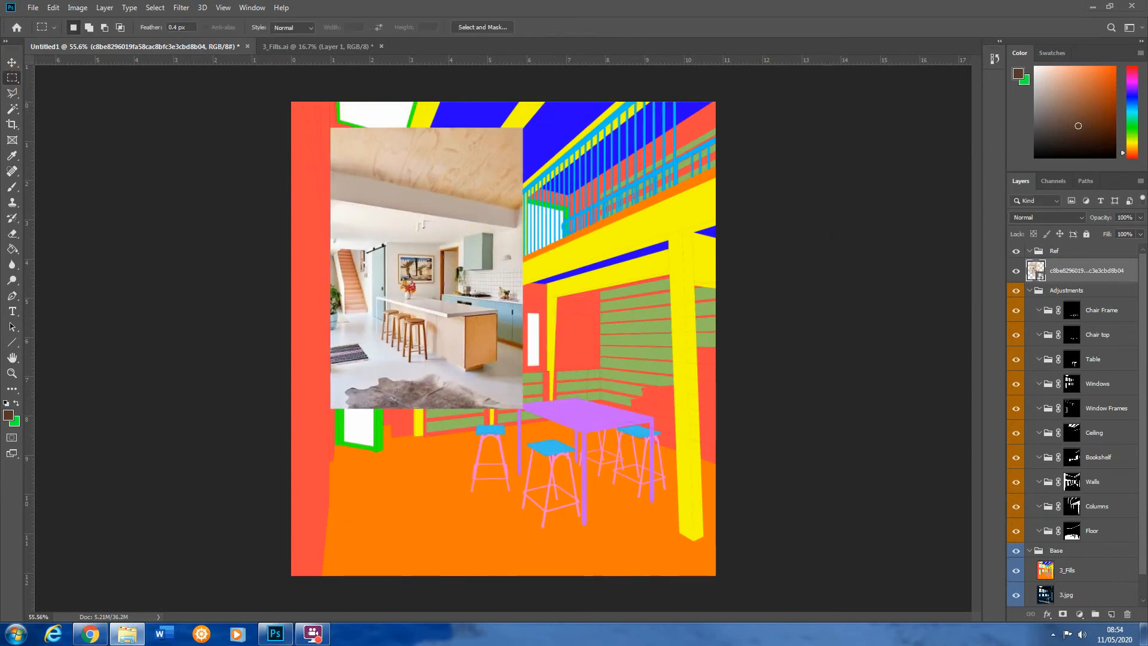
Place the desk lamp reference photo, scale it to about 20.3% and position it beside the kitchen photo
{"action": "left_click_drag", "start_coordinate": [1147, 290], "coordinate": [596, 290]}
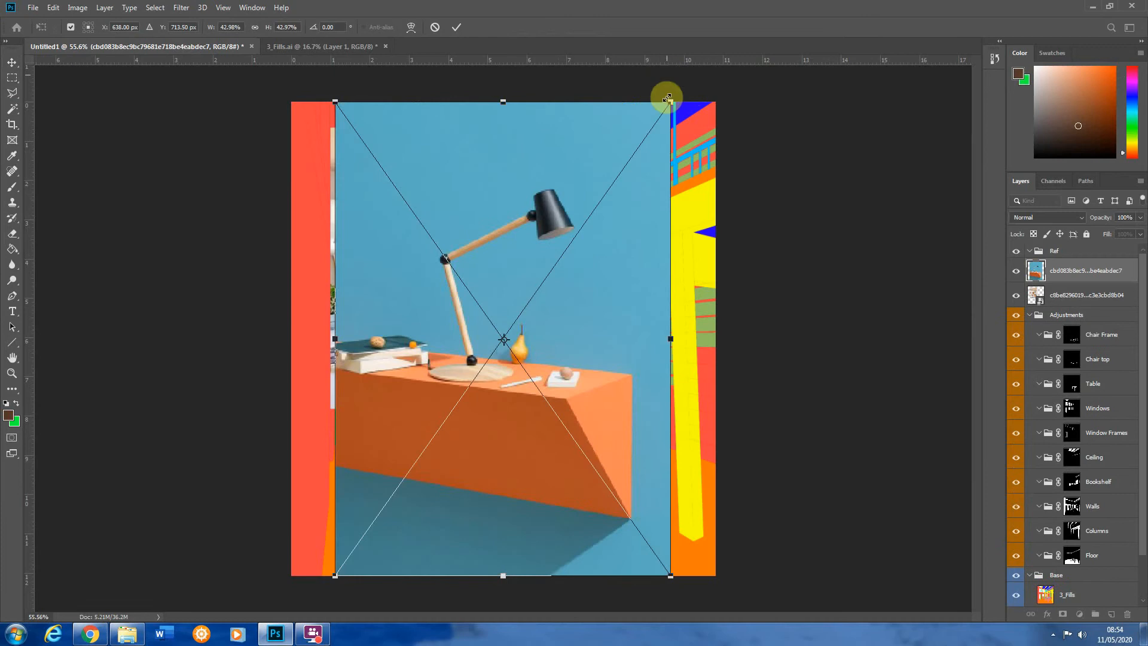
{"action": "left_click_drag", "start_coordinate": [669, 98], "coordinate": [579, 229]}
{"action": "left_click_drag", "start_coordinate": [524, 290], "coordinate": [625, 192]}
{"action": "left_click", "coordinate": [12, 78]}
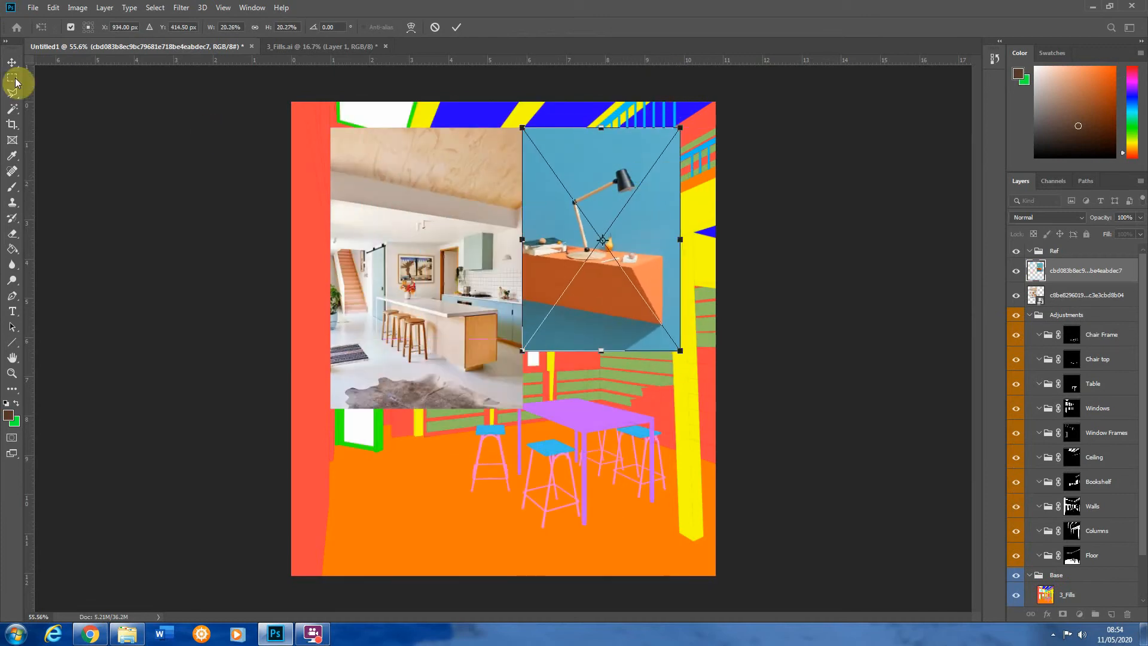
Select both reference photo layers and move them into the Ref group
{"action": "left_click", "coordinate": [1074, 252]}
{"action": "left_click", "coordinate": [1068, 294], "text": "shift"}
{"action": "left_click", "coordinate": [1068, 277]}
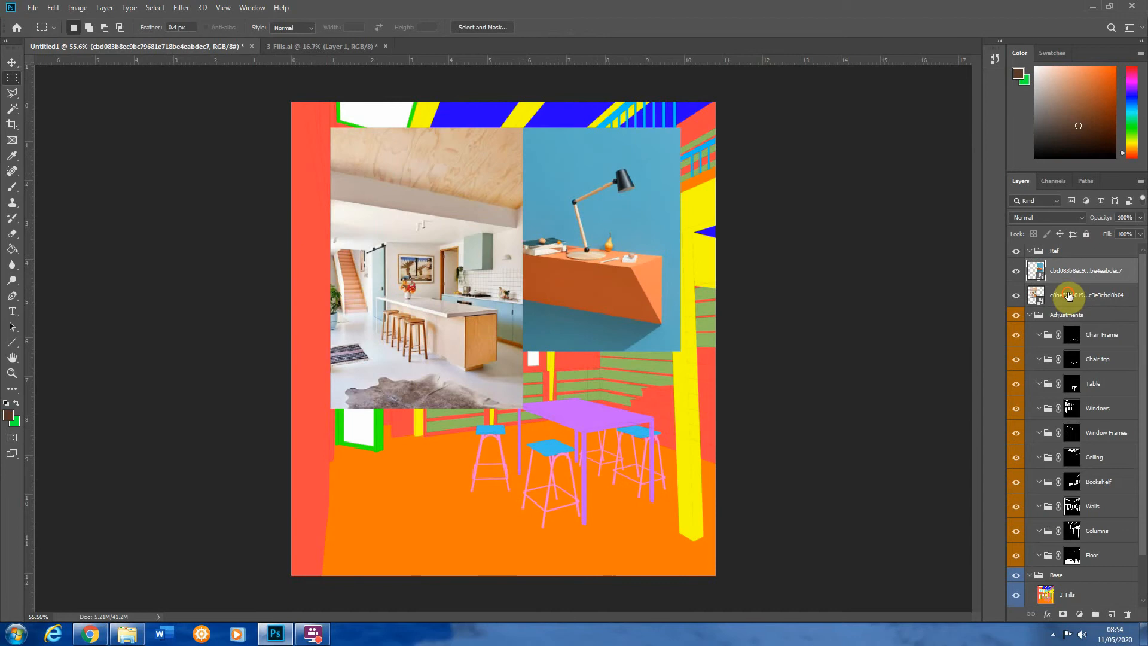
{"action": "left_click", "coordinate": [1068, 294], "text": "shift"}
{"action": "left_click_drag", "start_coordinate": [1069, 266], "coordinate": [1068, 252]}
Colour-label the Ref group red and hide it
{"action": "right_click", "coordinate": [1057, 249]}
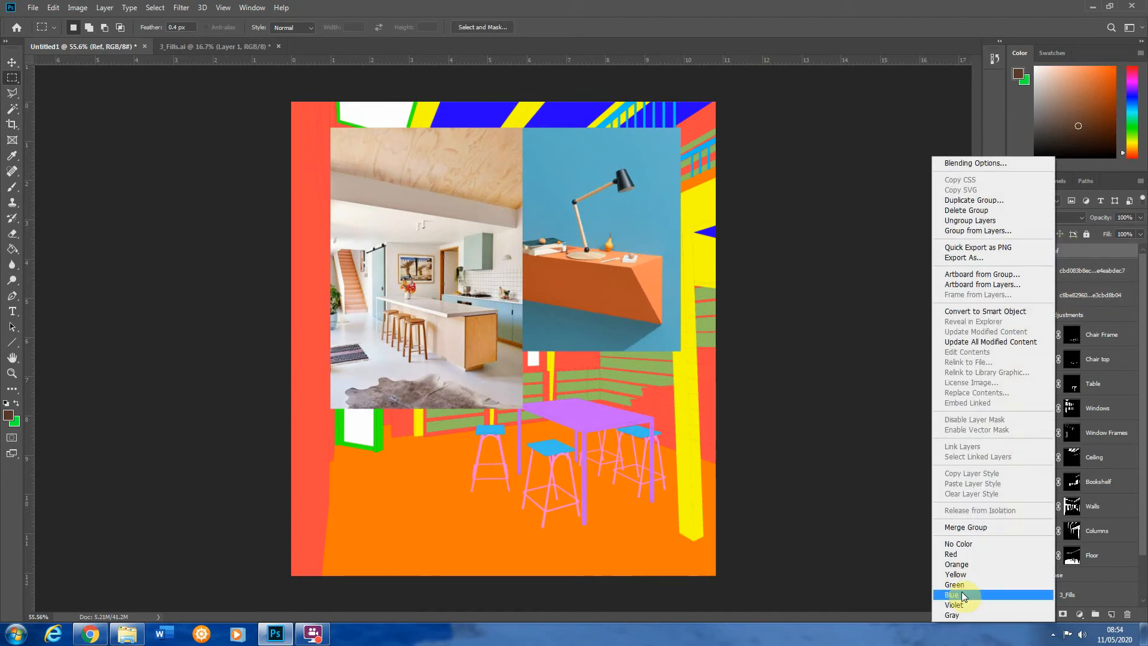
{"action": "left_click", "coordinate": [974, 555]}
{"action": "left_click", "coordinate": [1017, 252]}
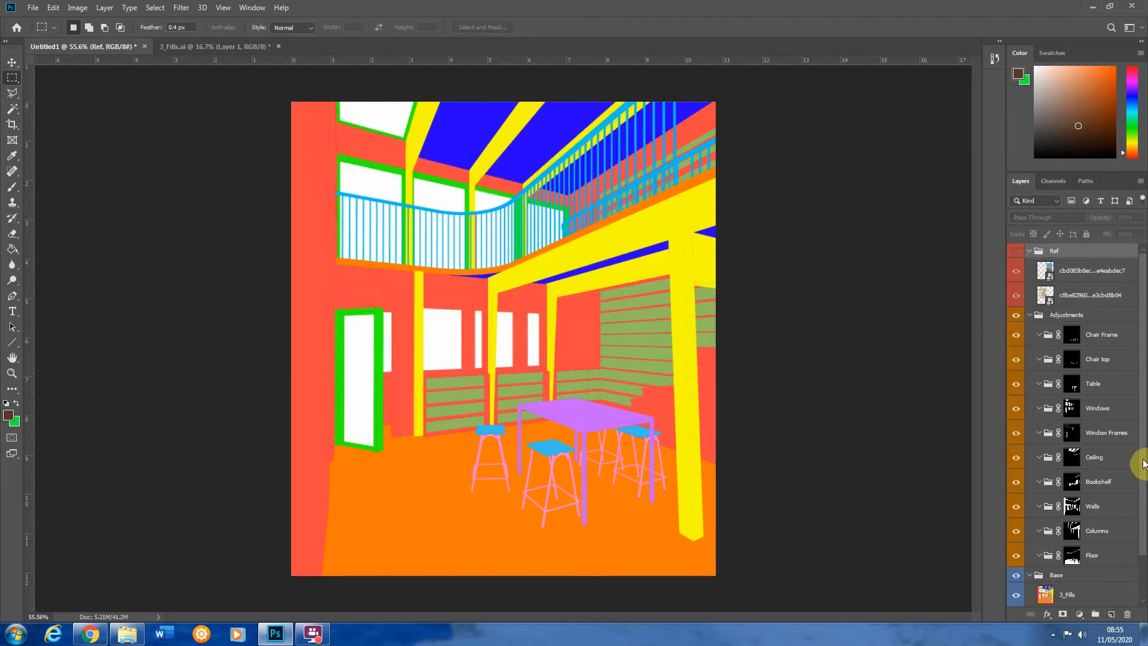
Hide the 3_Fills layer in the Base group and move it below 3.jpg
{"action": "scroll", "coordinate": [1142, 463], "scroll_direction": "down", "scroll_amount": 3}
{"action": "left_click", "coordinate": [1074, 543]}
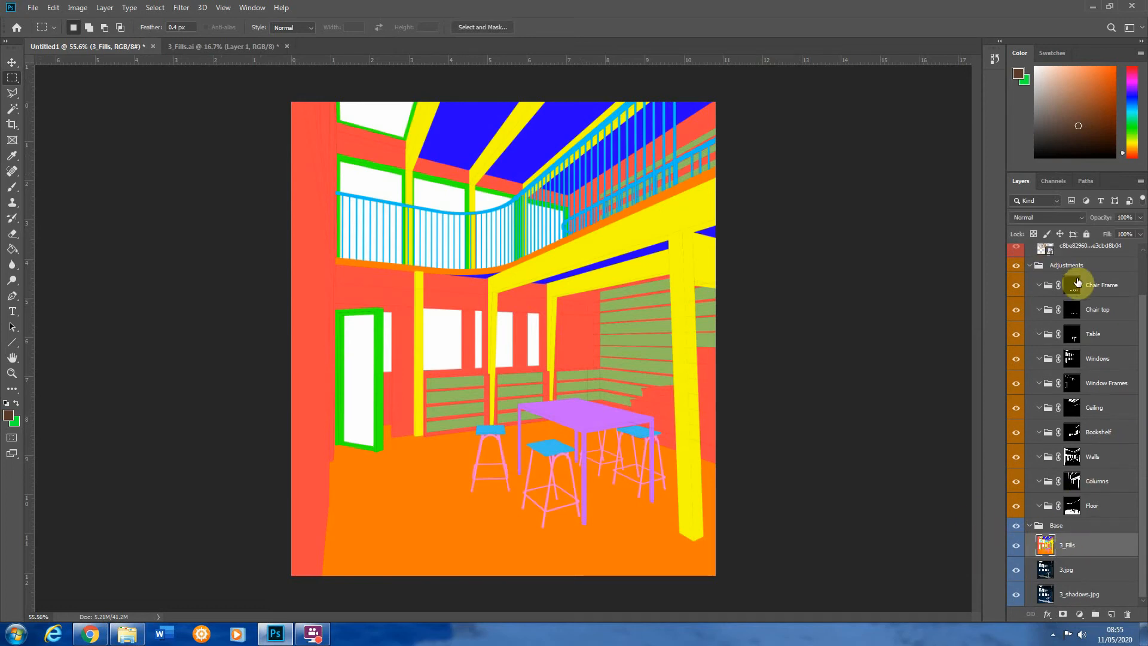
{"action": "left_click", "coordinate": [1016, 545]}
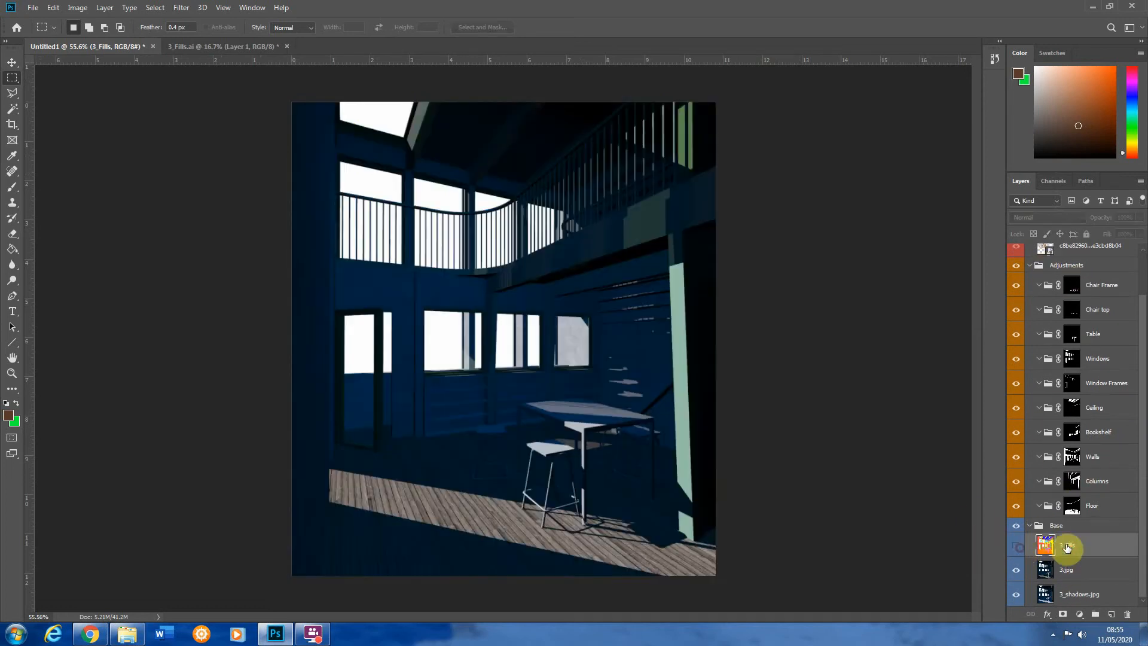
{"action": "left_click_drag", "start_coordinate": [1068, 547], "coordinate": [1086, 581]}
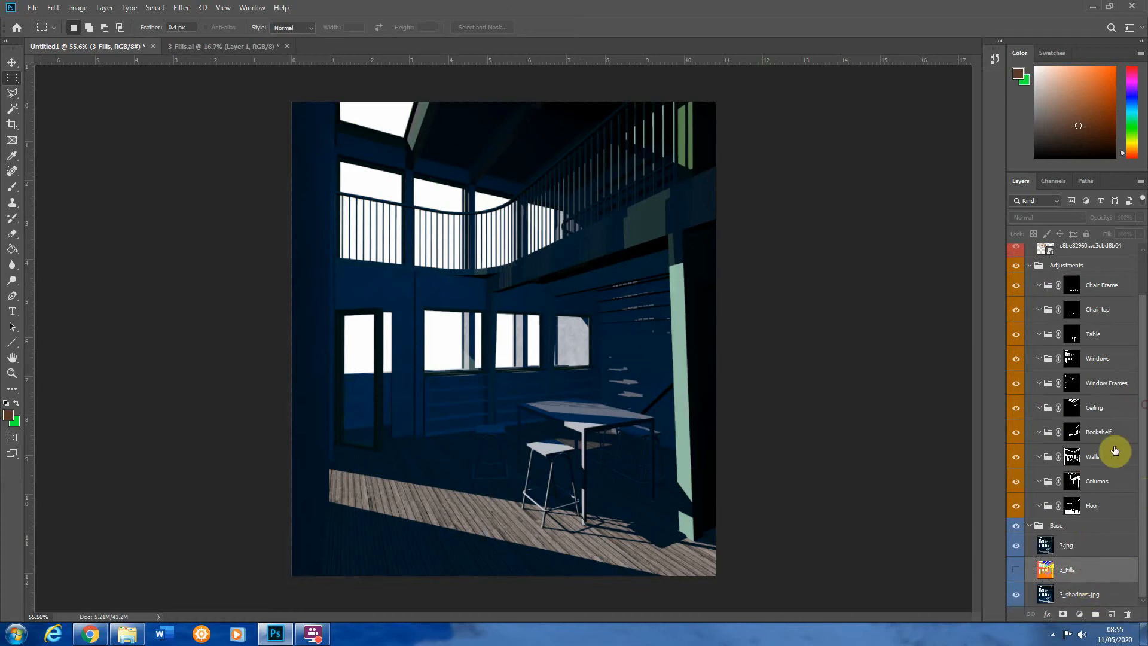
Select the Walls group and check its mask as a red overlay on the render
{"action": "scroll", "coordinate": [1113, 227], "scroll_direction": "up", "scroll_amount": 1}
{"action": "scroll", "coordinate": [1127, 302], "scroll_direction": "up", "scroll_amount": 2}
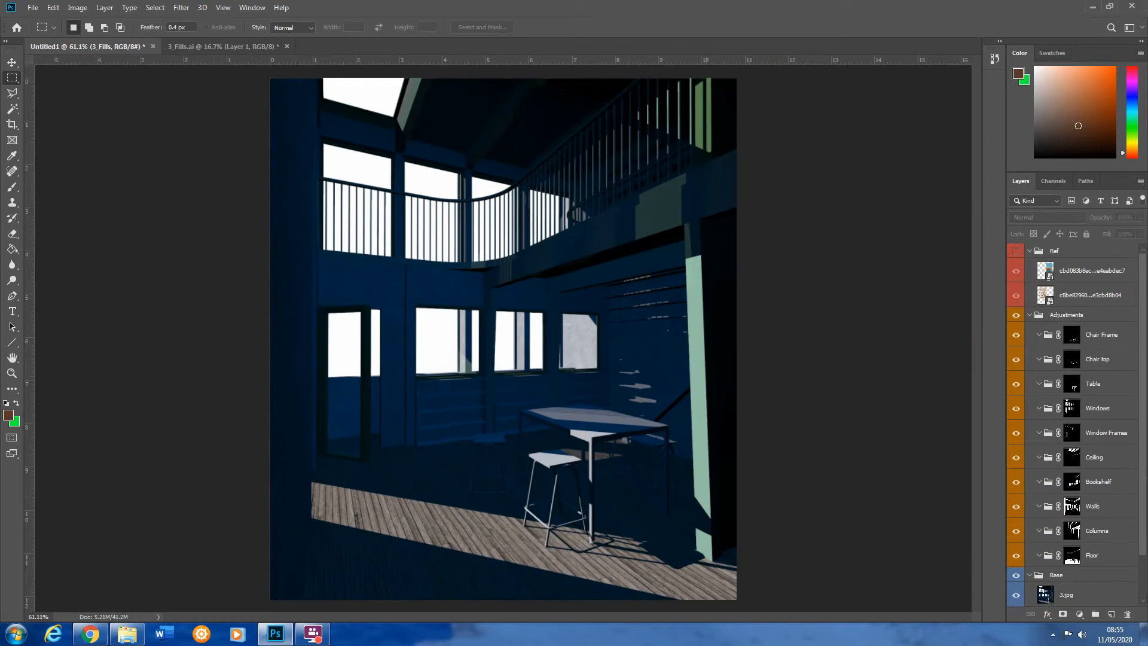
{"action": "left_click", "coordinate": [1098, 410]}
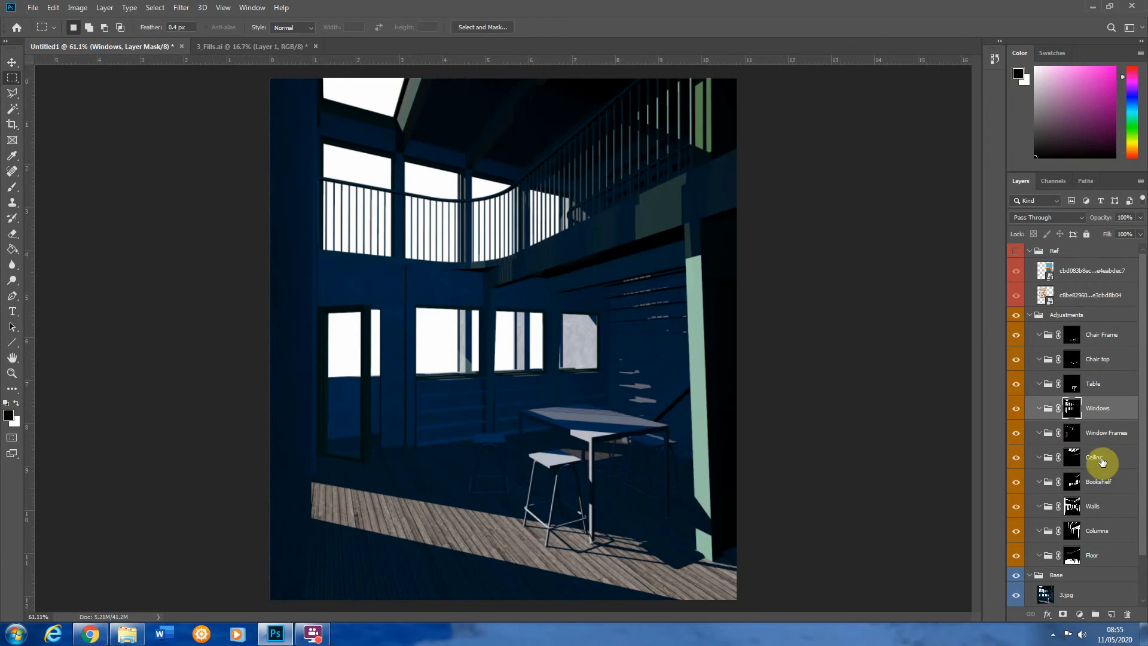
{"action": "left_click", "coordinate": [1091, 507]}
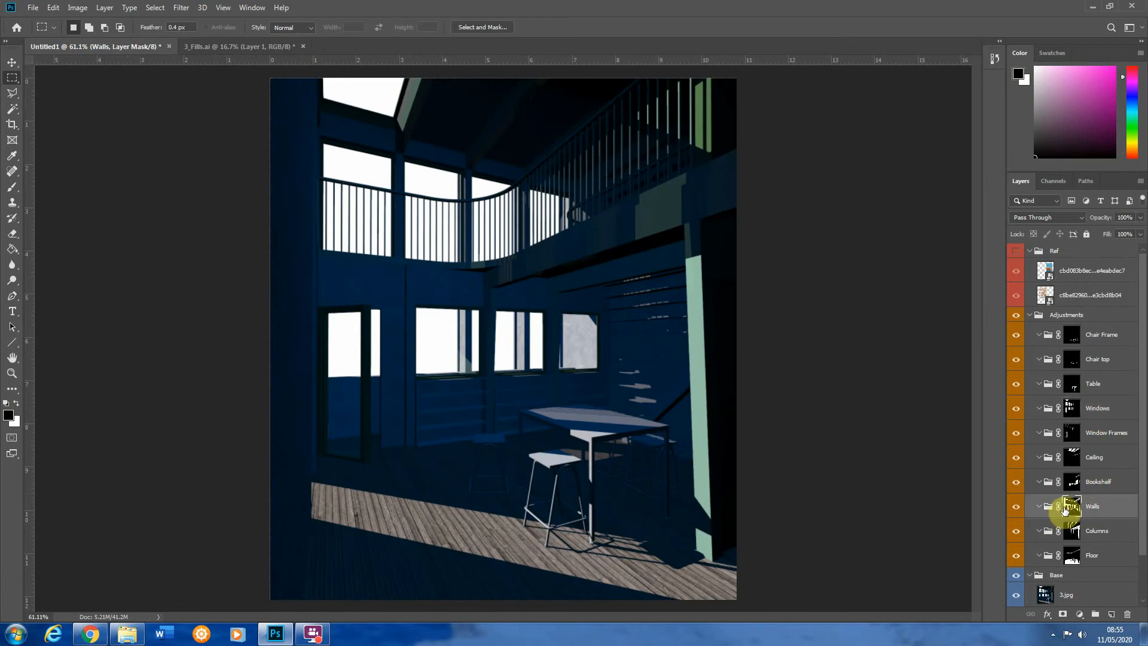
{"action": "left_click", "coordinate": [1059, 508], "text": "alt+shift"}
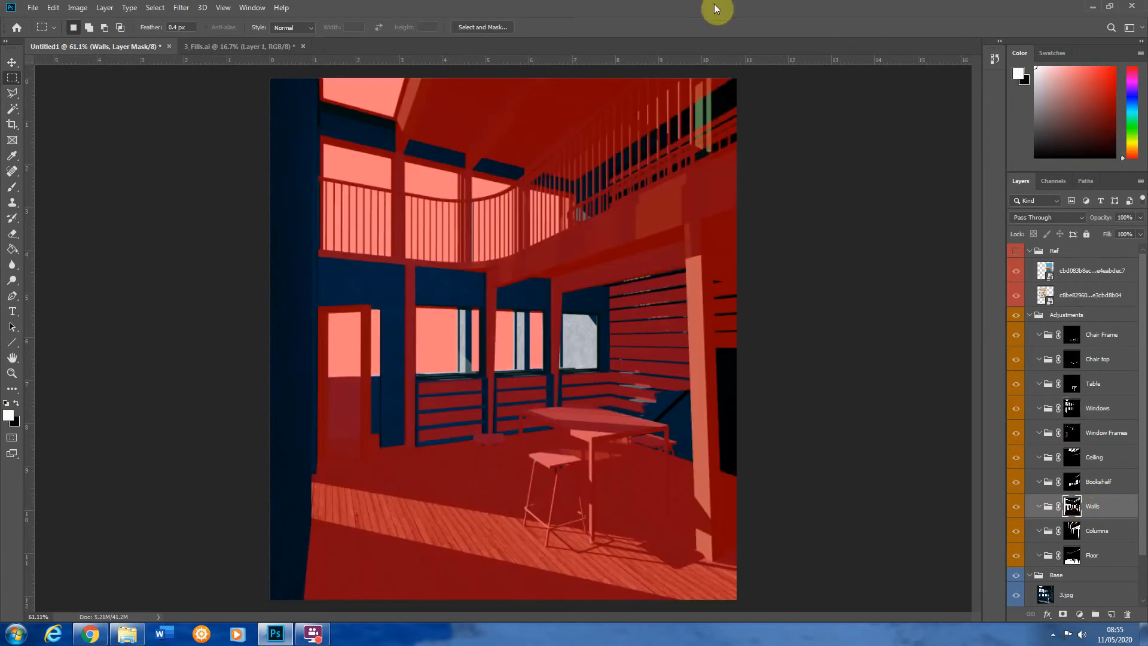
{"action": "key", "text": "backslash"}
{"action": "key", "text": "x"}
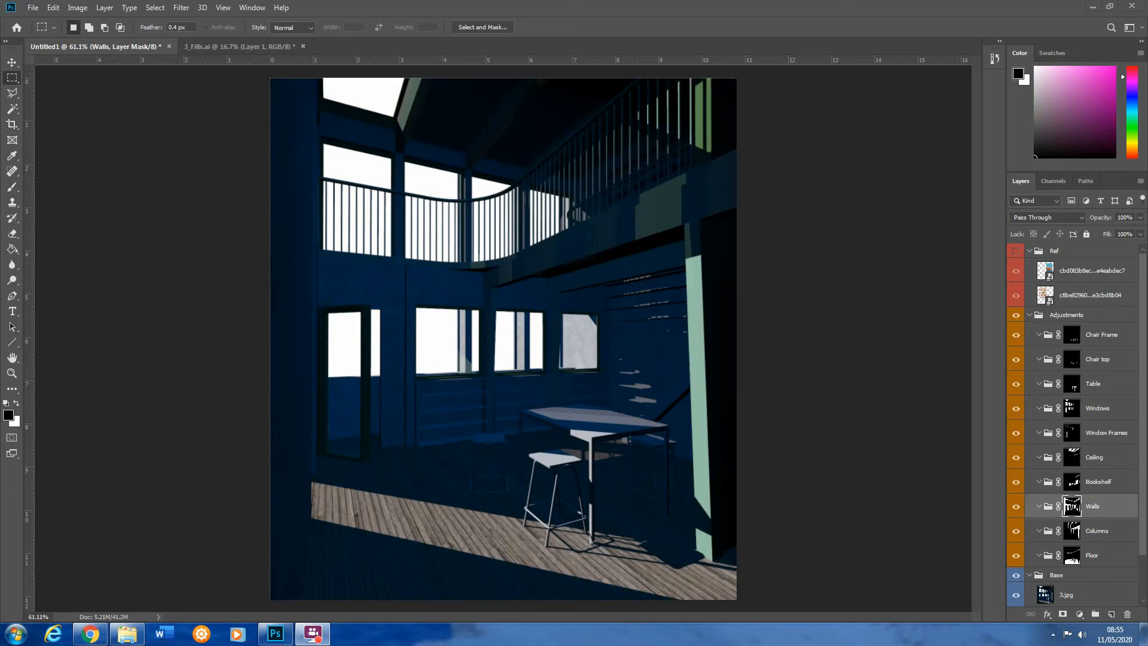
Place the ConcreteBare0428_4_L texture in the document and move it inside the Walls group
{"action": "left_click", "coordinate": [670, 326]}
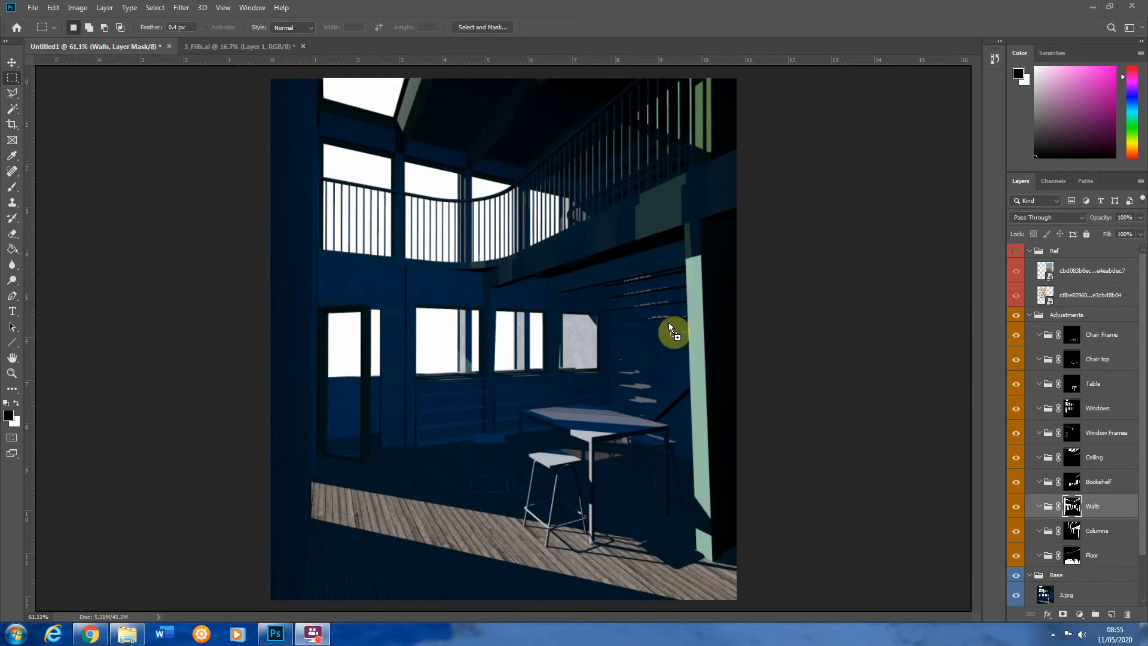
{"action": "left_click_drag", "start_coordinate": [523, 269], "coordinate": [474, 262]}
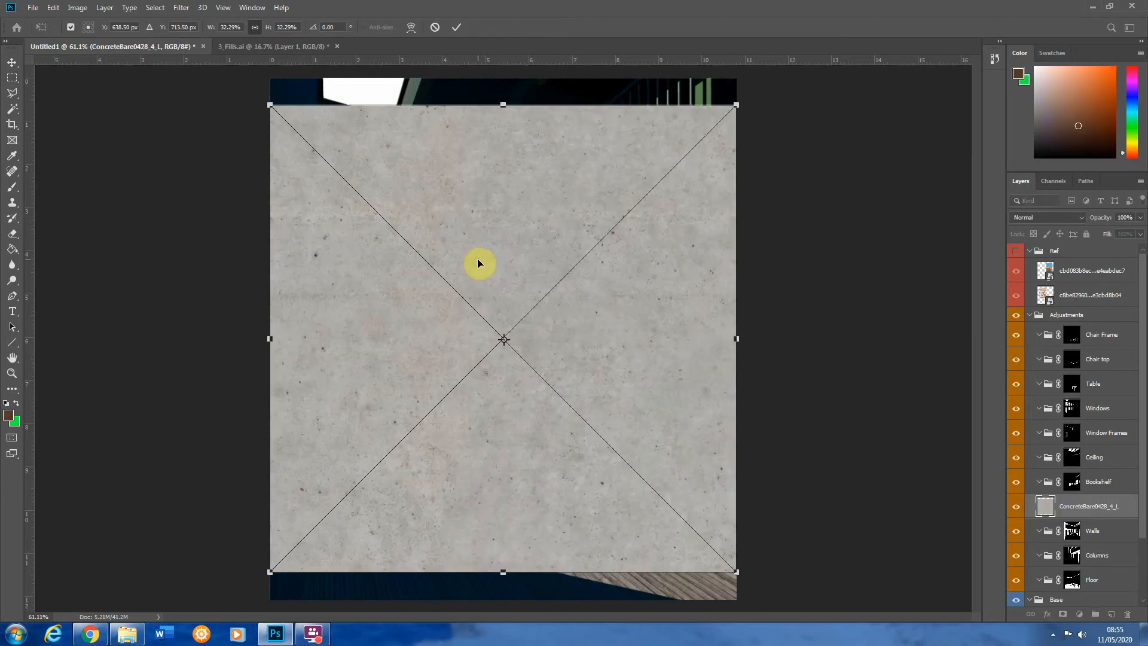
{"action": "left_click", "coordinate": [12, 76]}
{"action": "left_click_drag", "start_coordinate": [1022, 505], "coordinate": [1082, 538]}
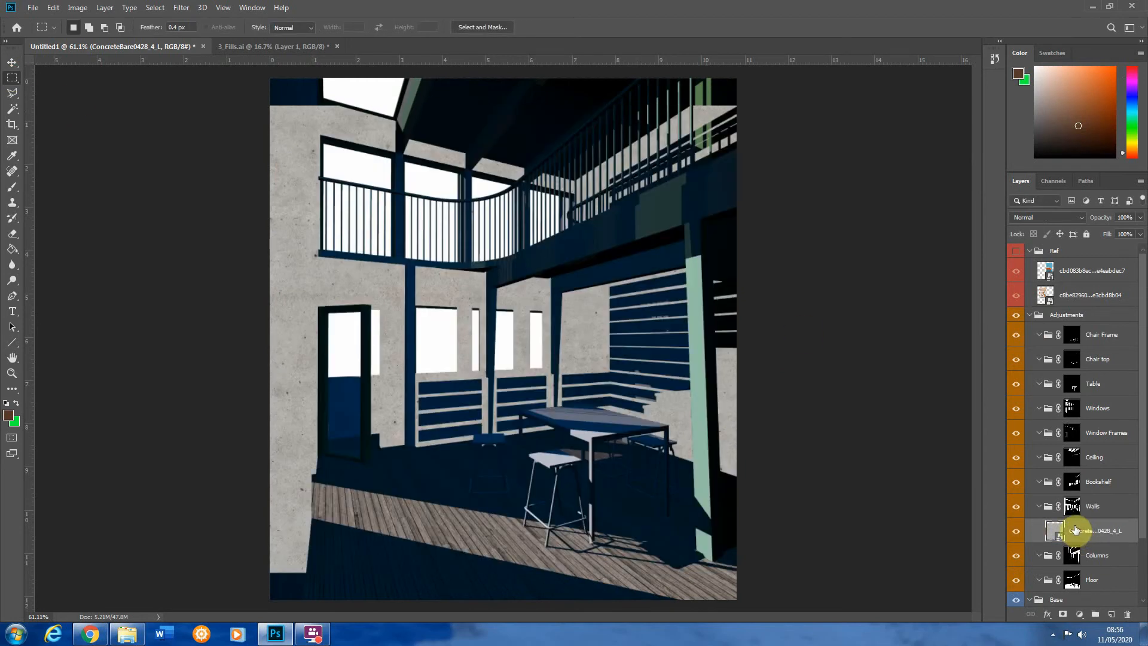
Scale the concrete texture to about 36.2% and position it to cover all the walls across the full image
{"action": "key", "text": "ctrl+t"}
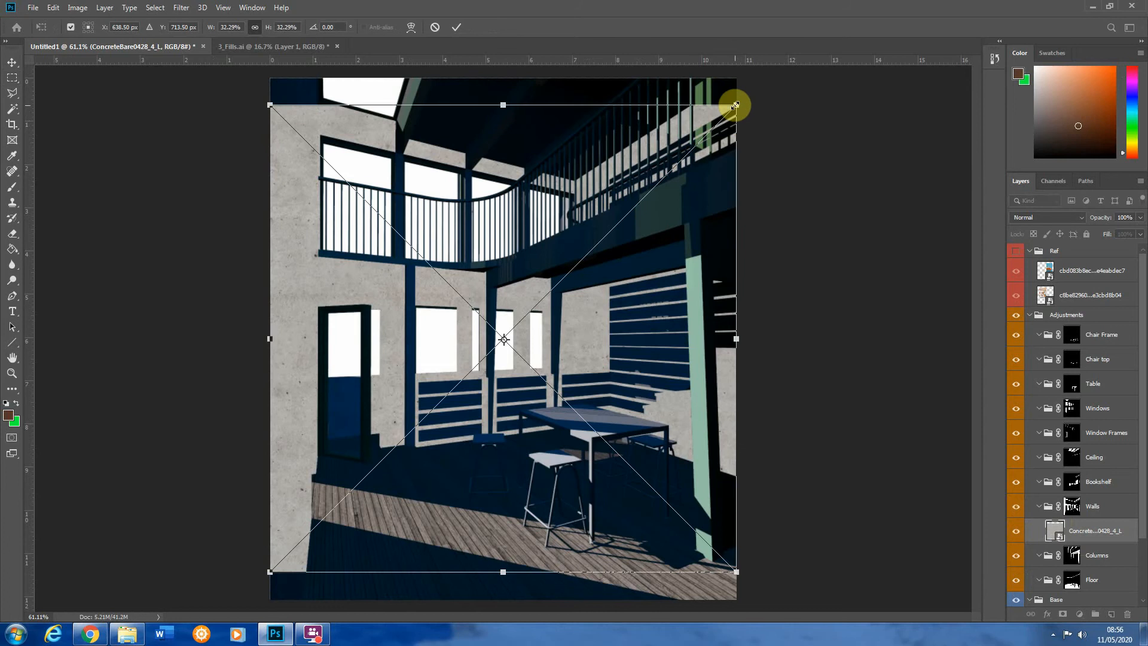
{"action": "left_click_drag", "start_coordinate": [735, 105], "coordinate": [762, 64]}
{"action": "left_click_drag", "start_coordinate": [449, 321], "coordinate": [413, 338]}
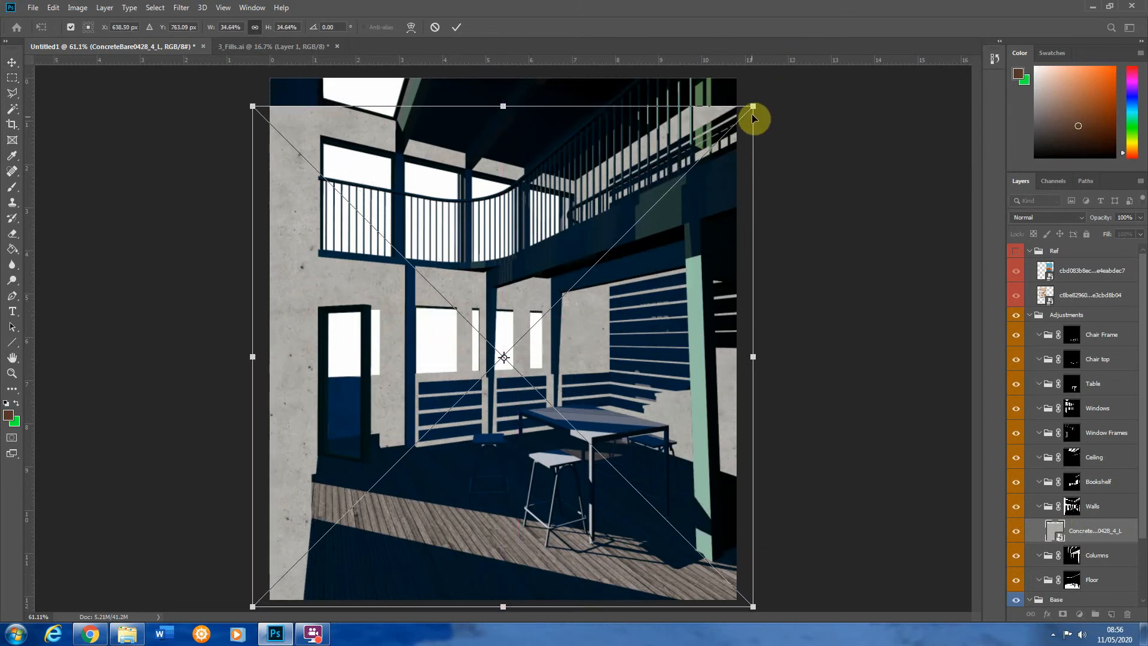
{"action": "left_click_drag", "start_coordinate": [753, 107], "coordinate": [794, 72]}
{"action": "left_click_drag", "start_coordinate": [462, 154], "coordinate": [445, 148]}
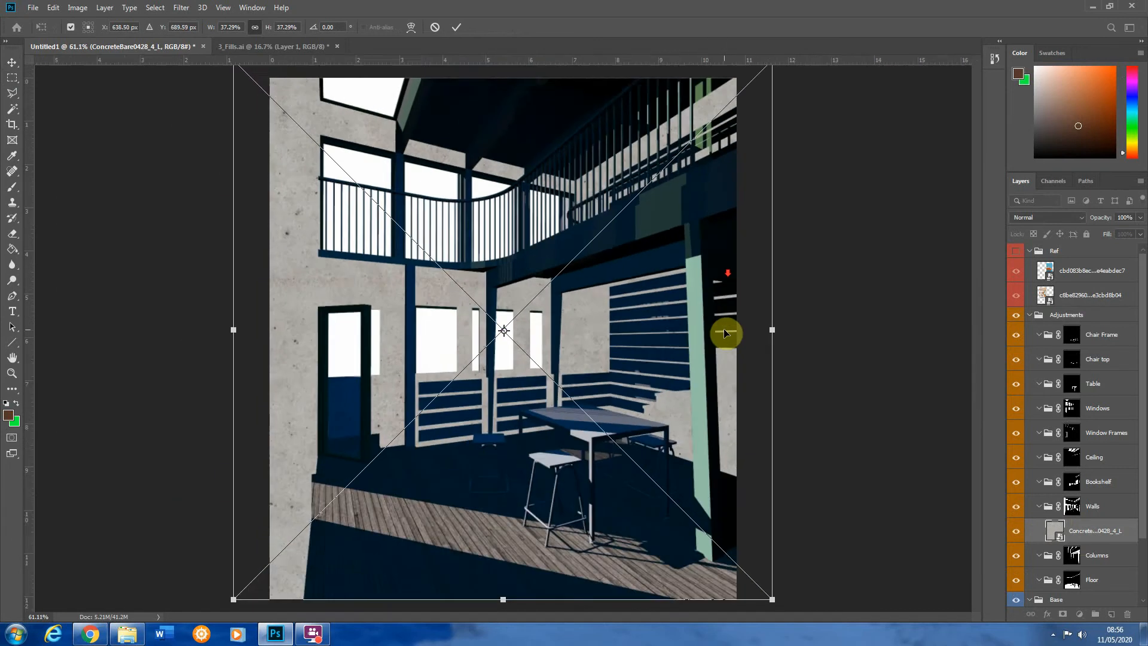
{"action": "key", "text": "ctrl+0"}
{"action": "left_click_drag", "start_coordinate": [686, 149], "coordinate": [677, 159]}
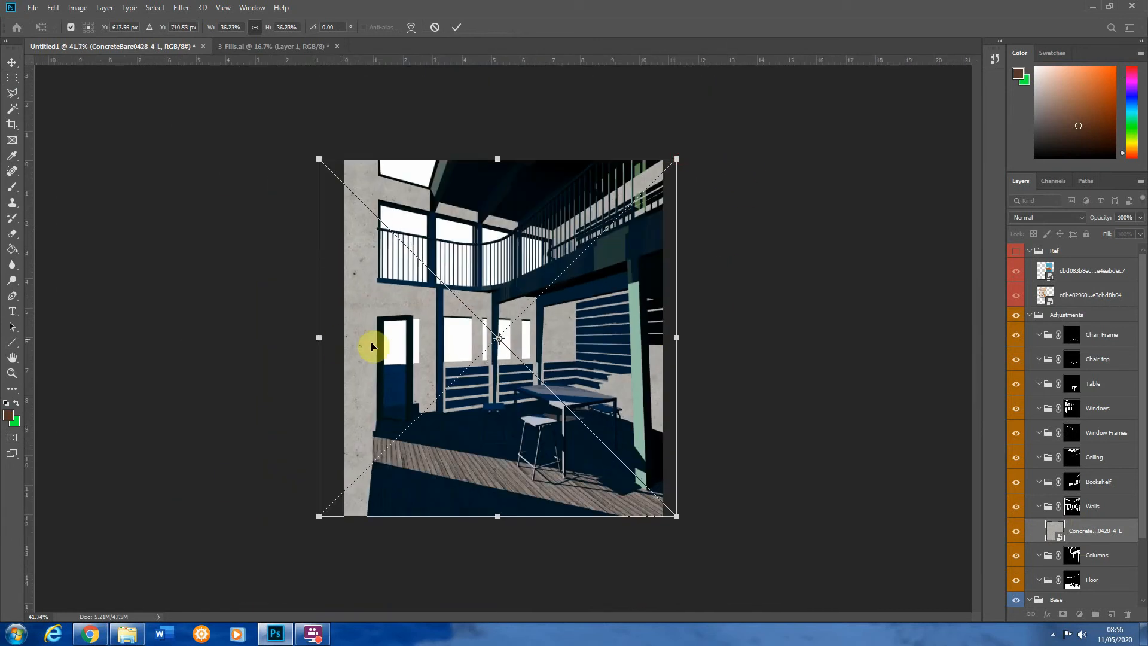
{"action": "left_click", "coordinate": [10, 81]}
Place the Bamboo_Ceiling texture rotated 90 degrees and move it inside the Bookshelf group
{"action": "scroll", "coordinate": [422, 212], "scroll_direction": "up", "scroll_amount": 3}
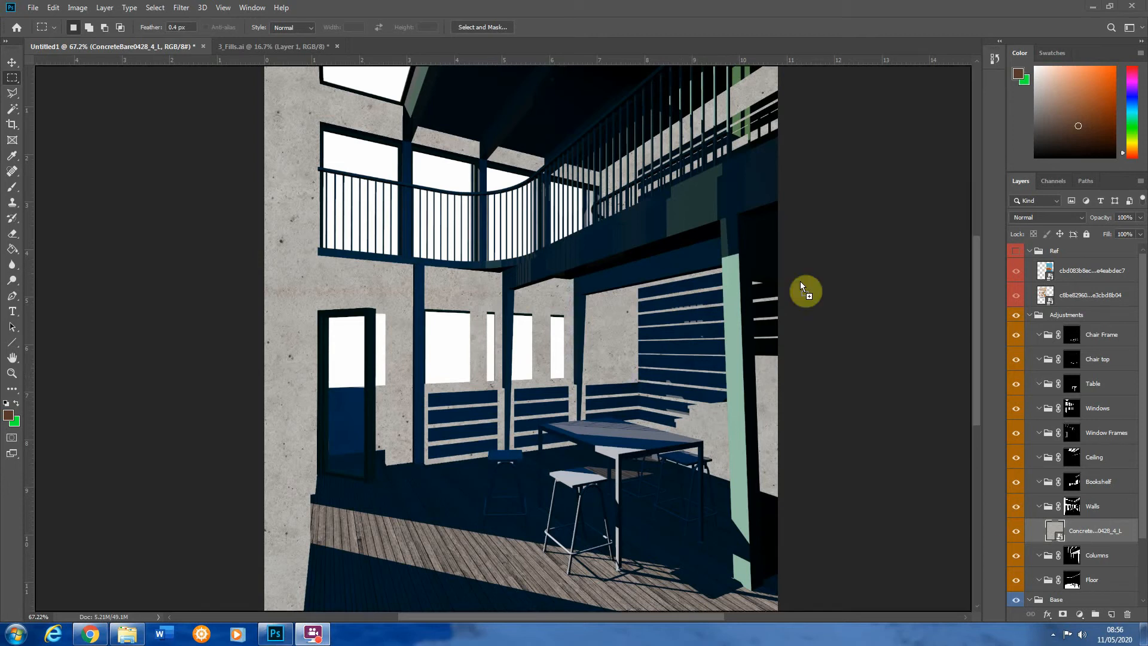
{"action": "key", "text": "ctrl+v"}
{"action": "left_click_drag", "start_coordinate": [736, 131], "coordinate": [633, 430]}
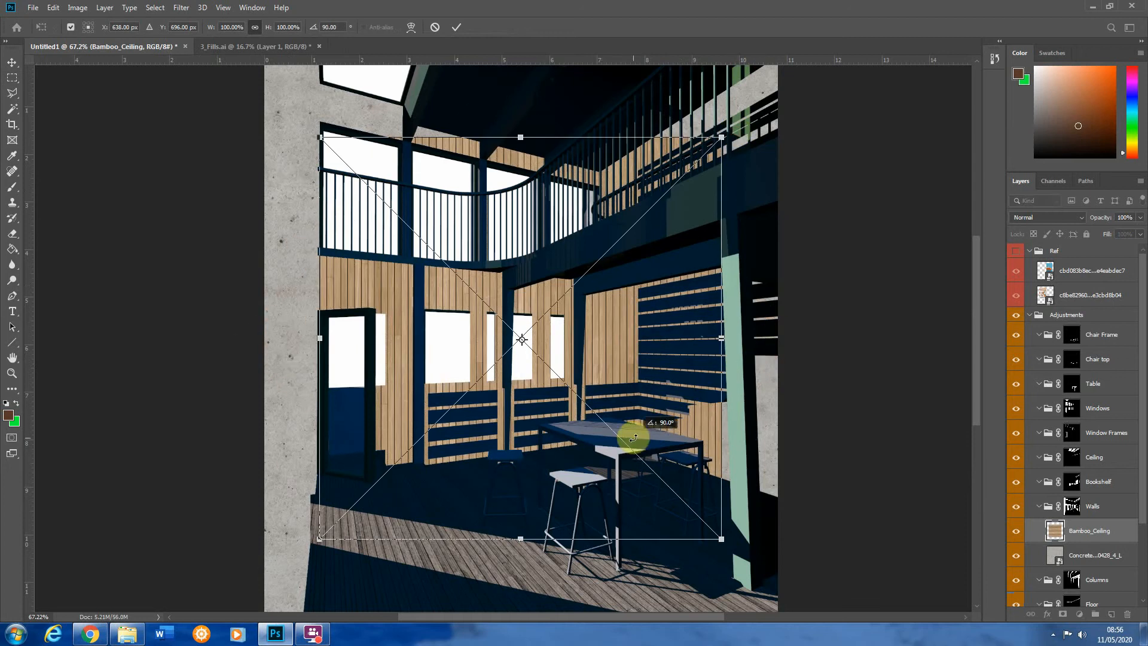
{"action": "left_click", "coordinate": [13, 78]}
{"action": "left_click_drag", "start_coordinate": [1082, 536], "coordinate": [1089, 488]}
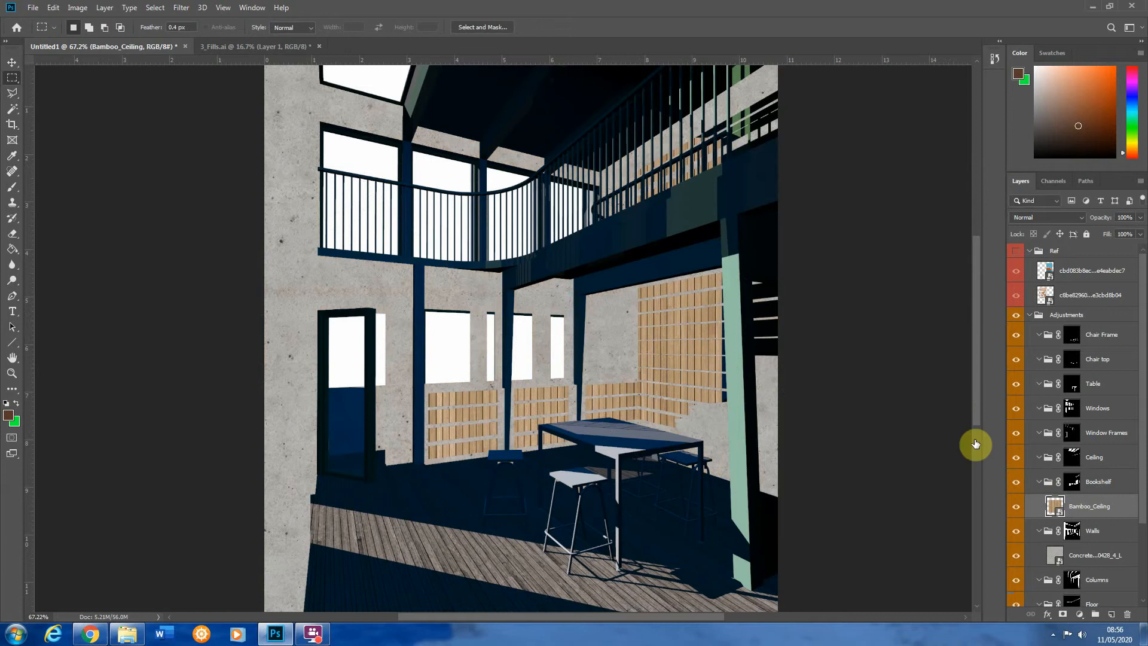
Scale the Bookshelf group's bamboo texture to about 54.7% and position it over the low shelves along the back wall
{"action": "key", "text": "ctrl+t"}
{"action": "left_click_drag", "start_coordinate": [641, 341], "coordinate": [733, 356]}
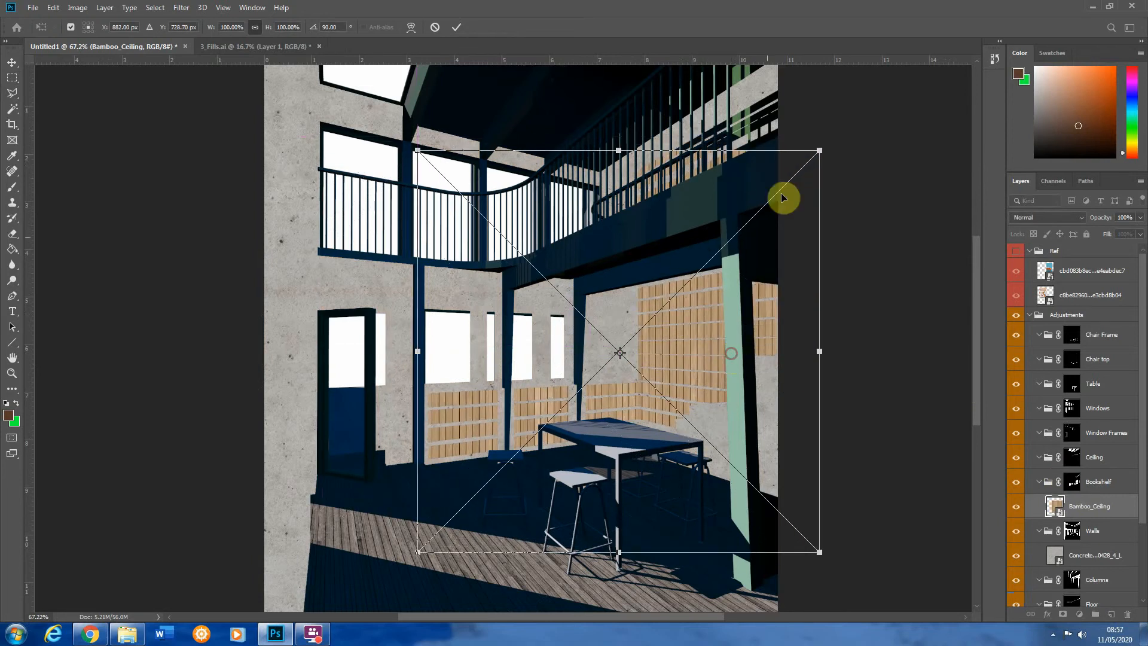
{"action": "left_click_drag", "start_coordinate": [819, 150], "coordinate": [627, 317]}
{"action": "left_click", "coordinate": [12, 77]}
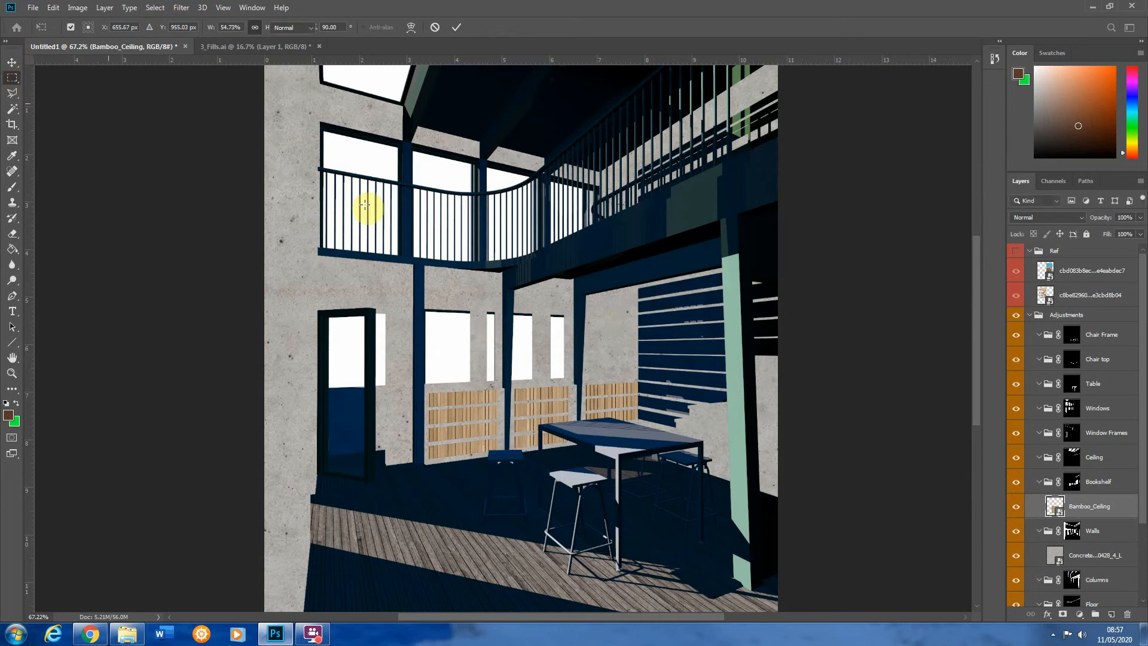
Duplicate the scaled bamboo texture twice, covering the tall shelves by the stairs and the shelves on the upper floor
{"action": "left_click", "coordinate": [9, 65]}
{"action": "left_click_drag", "start_coordinate": [513, 425], "coordinate": [661, 338]}
{"action": "left_click_drag", "start_coordinate": [686, 378], "coordinate": [692, 185]}
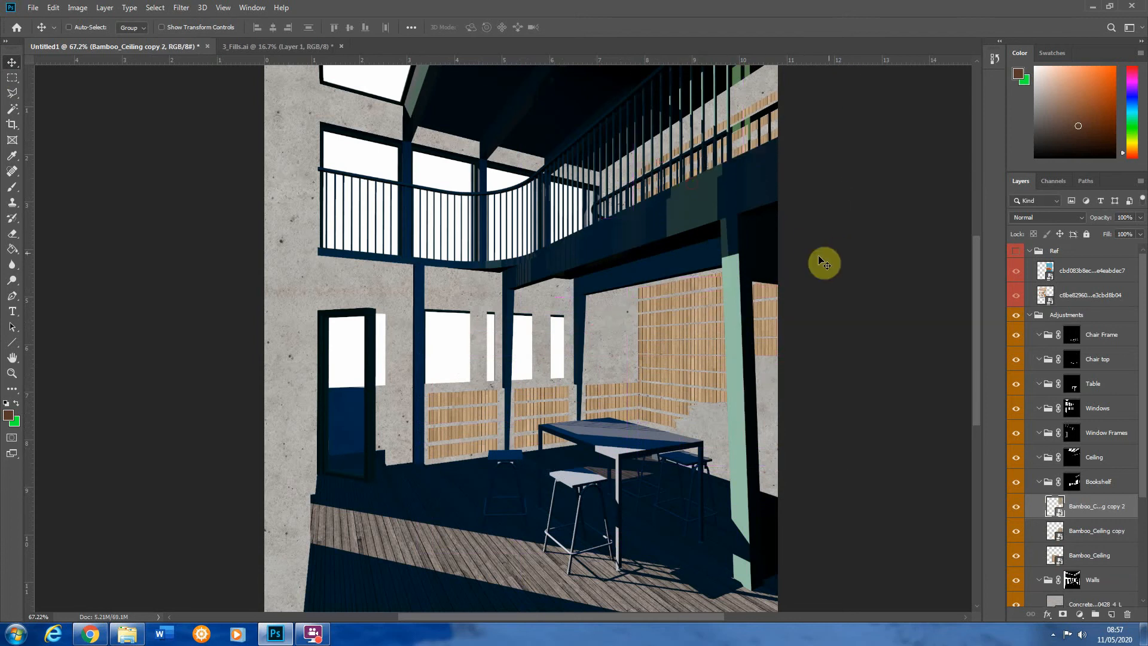
{"action": "left_click", "coordinate": [12, 77]}
Examine the bamboo shelves and concrete walls up close, and the image as a whole
{"action": "scroll", "coordinate": [666, 435], "scroll_direction": "up", "scroll_amount": 10}
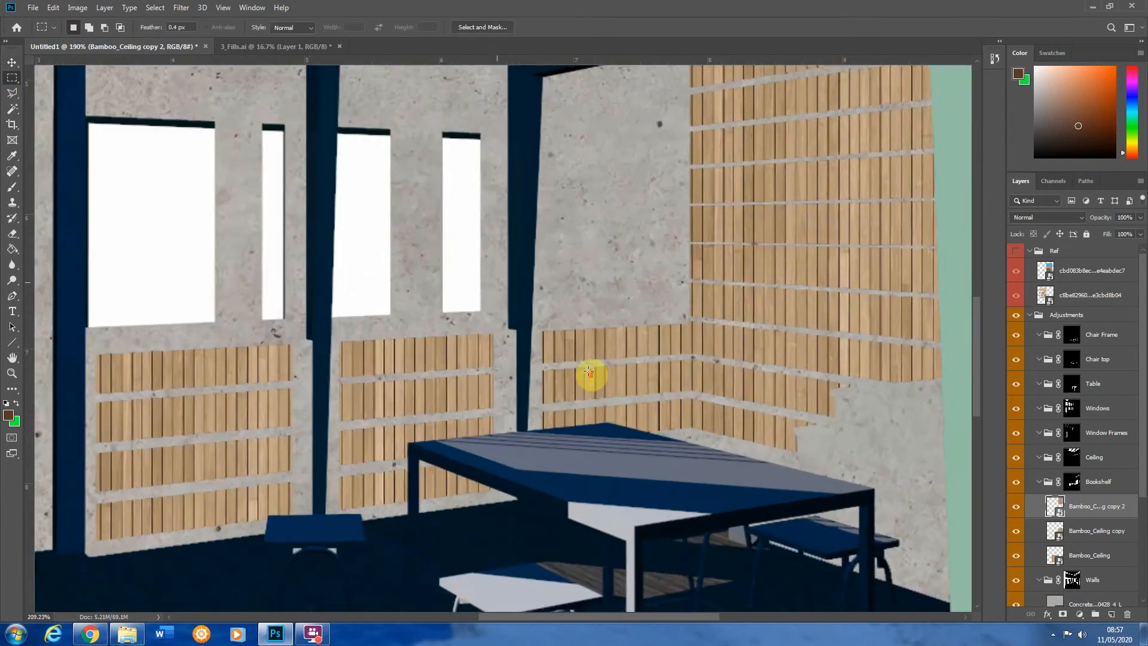
{"action": "scroll", "coordinate": [371, 392], "scroll_direction": "up", "scroll_amount": 2}
{"action": "scroll", "coordinate": [333, 384], "scroll_direction": "down", "scroll_amount": 6}
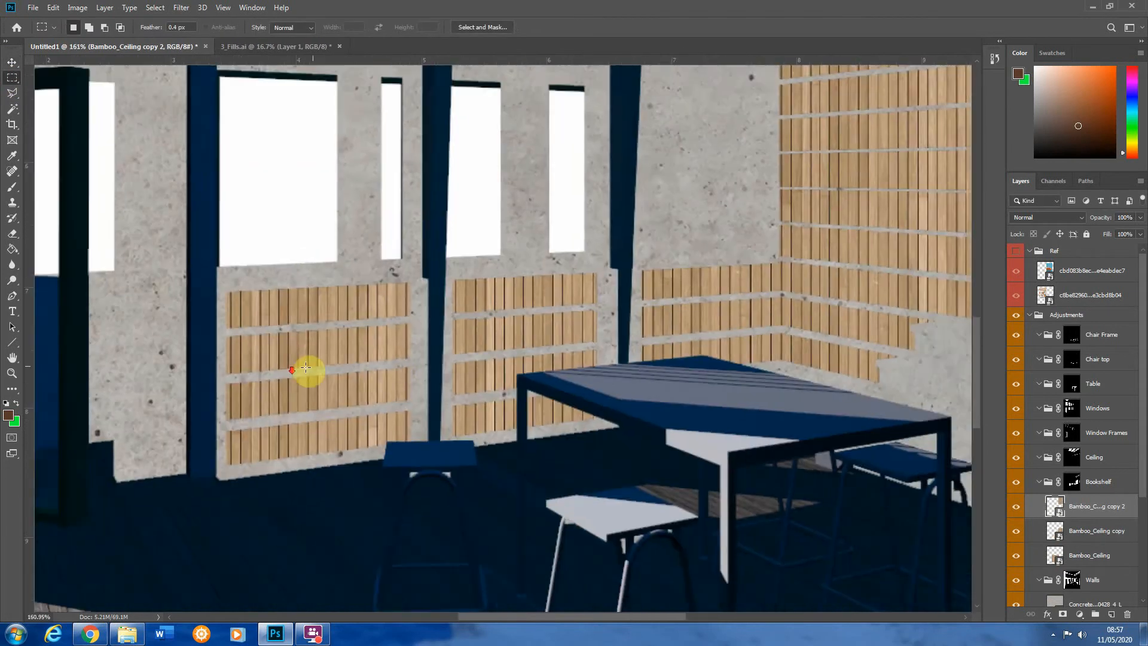
{"action": "scroll", "coordinate": [379, 341], "scroll_direction": "up", "scroll_amount": 4}
{"action": "scroll", "coordinate": [356, 337], "scroll_direction": "down", "scroll_amount": 6}
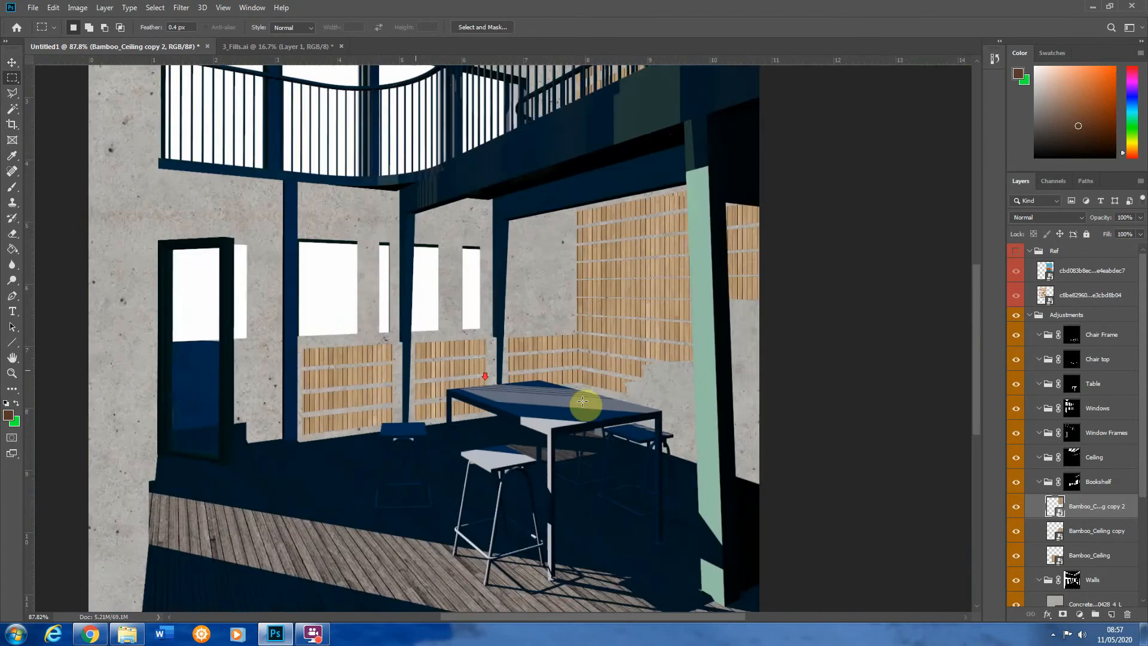
{"action": "scroll", "coordinate": [540, 334], "scroll_direction": "up", "scroll_amount": 2}
{"action": "scroll", "coordinate": [605, 513], "scroll_direction": "down", "scroll_amount": 2}
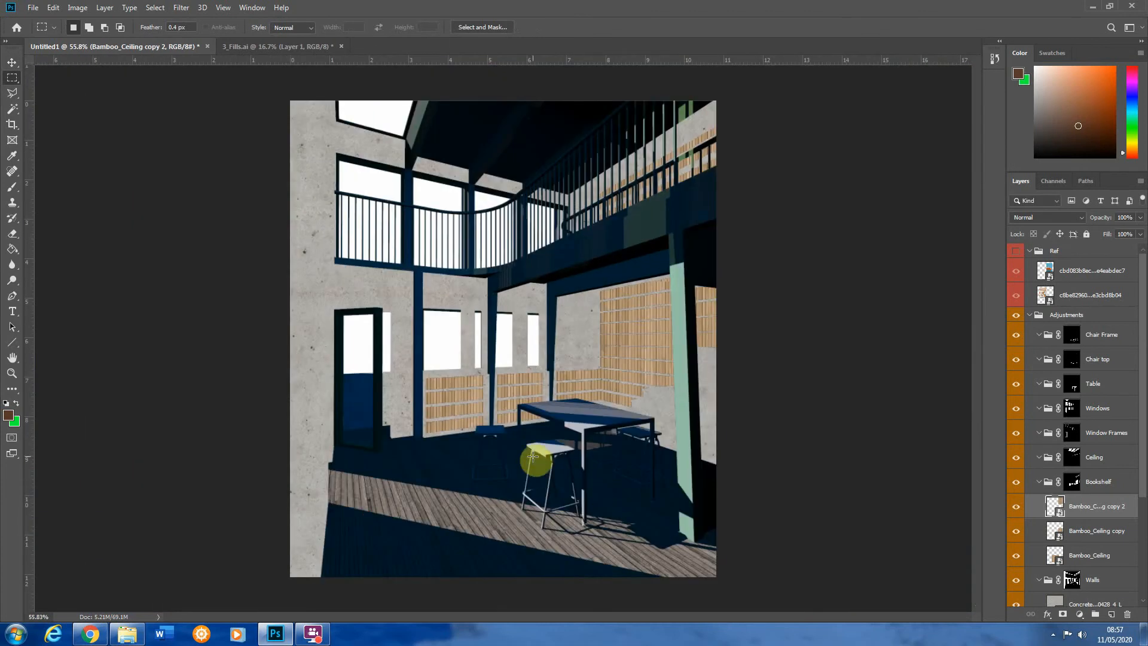
Collapse the Bookshelf group, then place another Bamboo_Ceiling texture and move it inside the Ceiling group
{"action": "left_click", "coordinate": [1039, 482]}
{"action": "left_click", "coordinate": [1140, 458]}
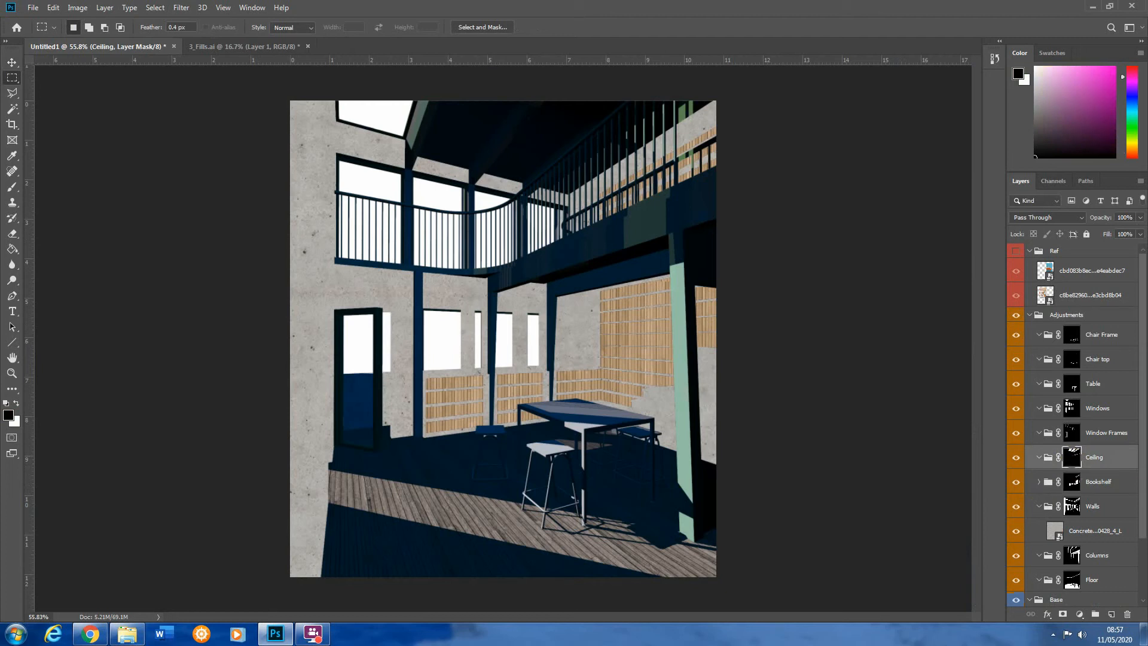
{"action": "left_click_drag", "start_coordinate": [1147, 457], "coordinate": [507, 303]}
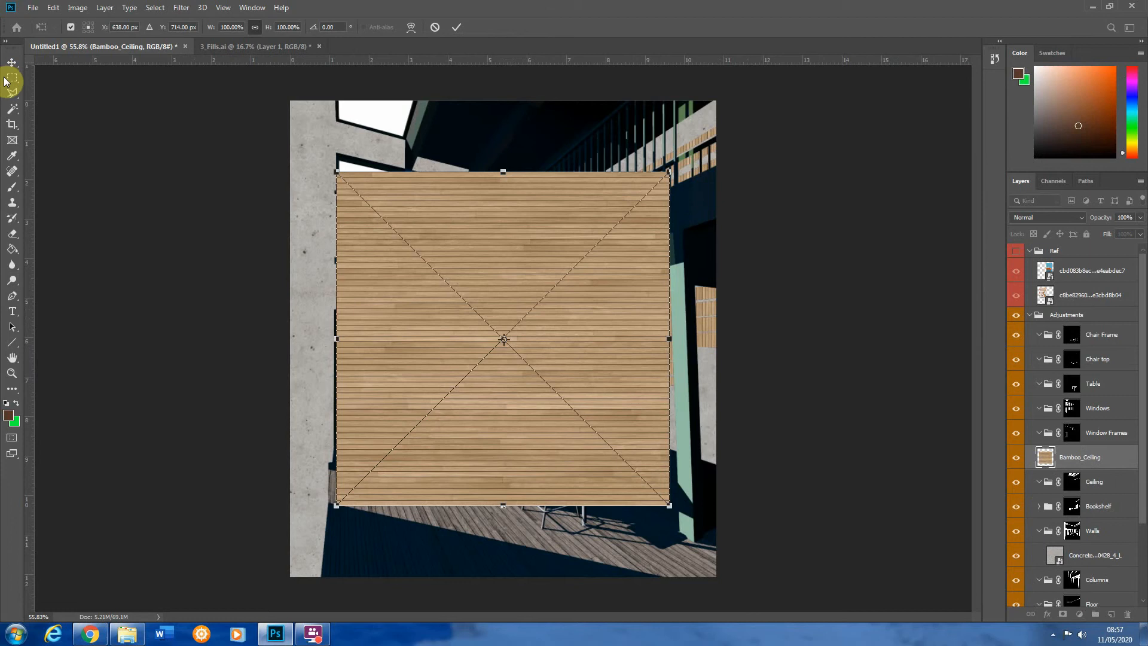
{"action": "left_click", "coordinate": [5, 80]}
{"action": "left_click_drag", "start_coordinate": [1074, 462], "coordinate": [1081, 489]}
Move the Bamboo_Ceiling texture up over the upper ceiling, centred at about X 680 px, Y 236 px
{"action": "key", "text": "ctrl+t"}
{"action": "left_click_drag", "start_coordinate": [431, 261], "coordinate": [466, 88]}
{"action": "scroll", "coordinate": [477, 257], "scroll_direction": "up", "scroll_amount": 3}
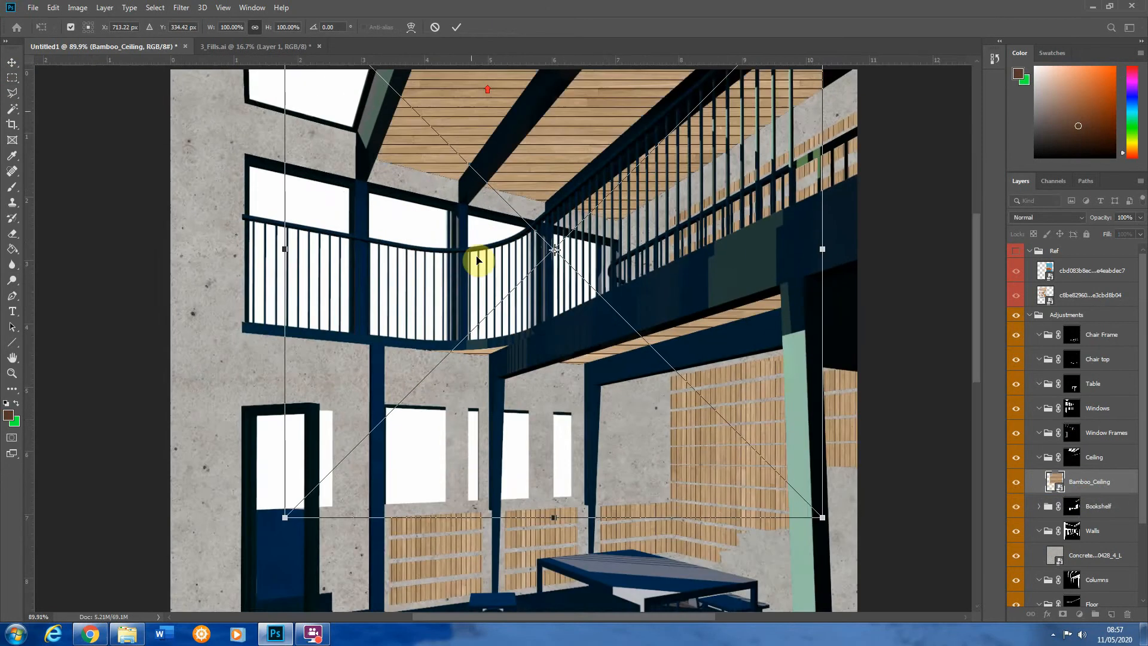
{"action": "scroll", "coordinate": [500, 108], "scroll_direction": "down", "scroll_amount": 5}
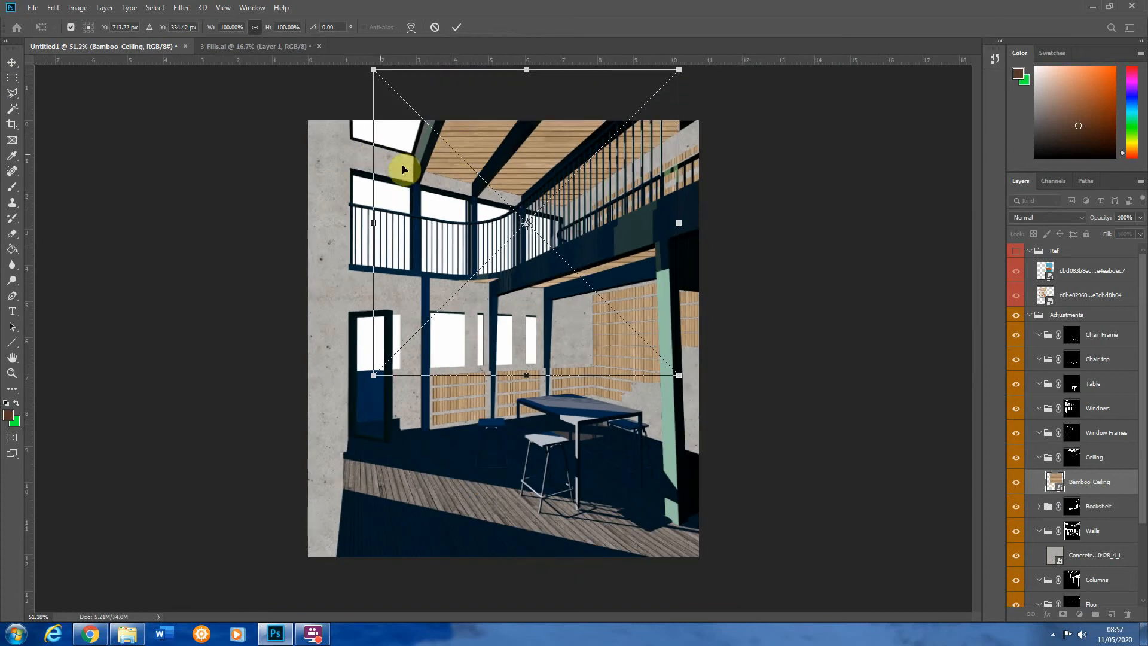
{"action": "scroll", "coordinate": [469, 121], "scroll_direction": "up", "scroll_amount": 2}
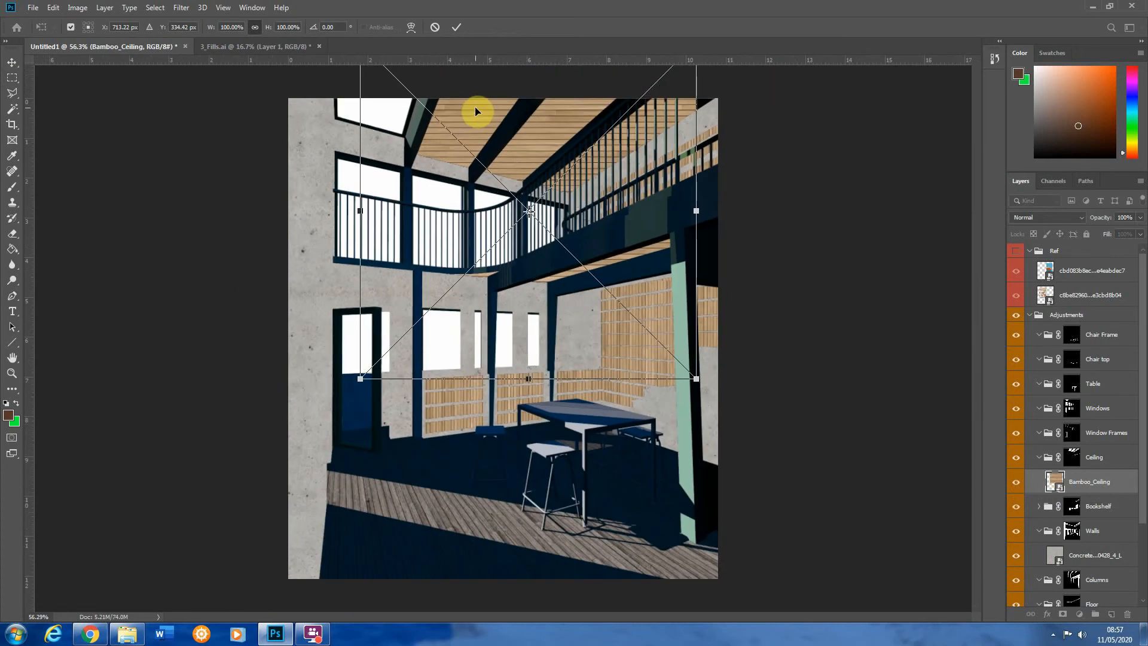
{"action": "scroll", "coordinate": [461, 90], "scroll_direction": "up", "scroll_amount": 4}
{"action": "scroll", "coordinate": [428, 160], "scroll_direction": "down", "scroll_amount": 2}
{"action": "scroll", "coordinate": [428, 160], "scroll_direction": "down", "scroll_amount": 3}
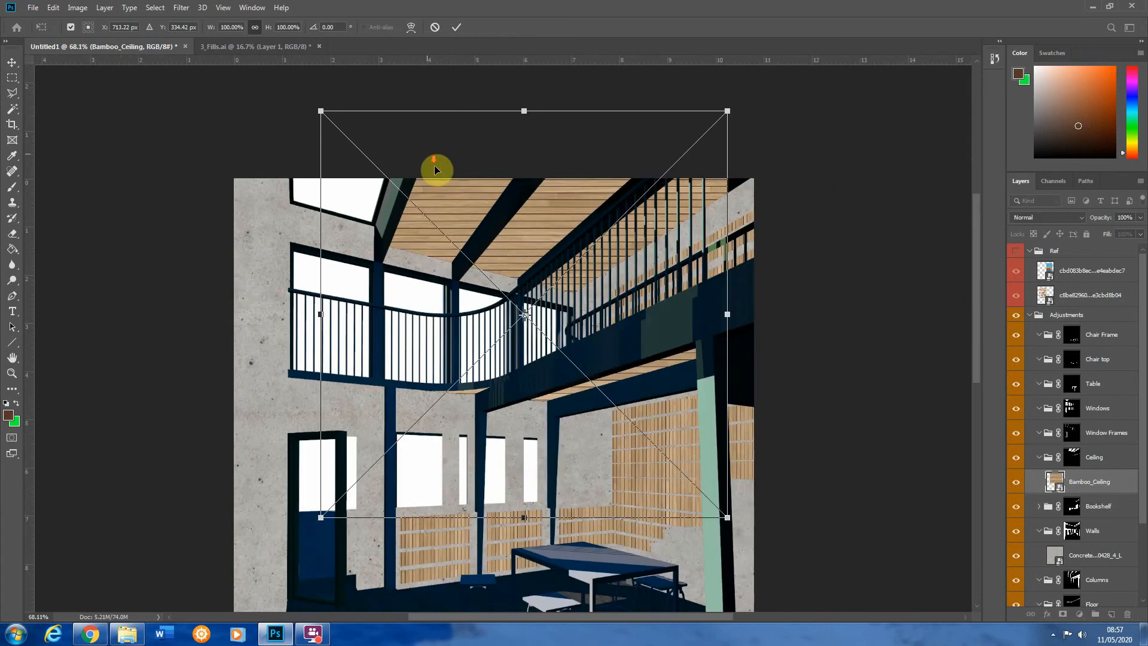
{"action": "left_click_drag", "start_coordinate": [415, 180], "coordinate": [439, 156]}
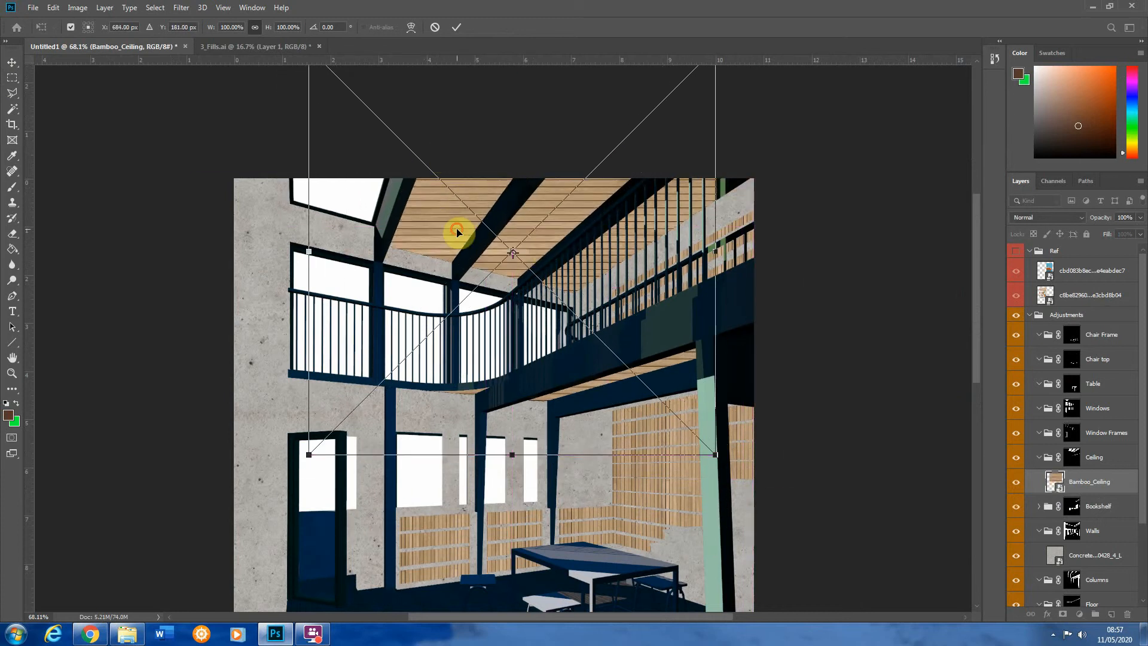
{"action": "left_click_drag", "start_coordinate": [457, 232], "coordinate": [455, 254]}
Distort the ceiling texture, fitting its two lower corners to the ceiling's lower edge and pulling the upper-right corner outward, about 145.5% wide
{"action": "right_click", "coordinate": [441, 233]}
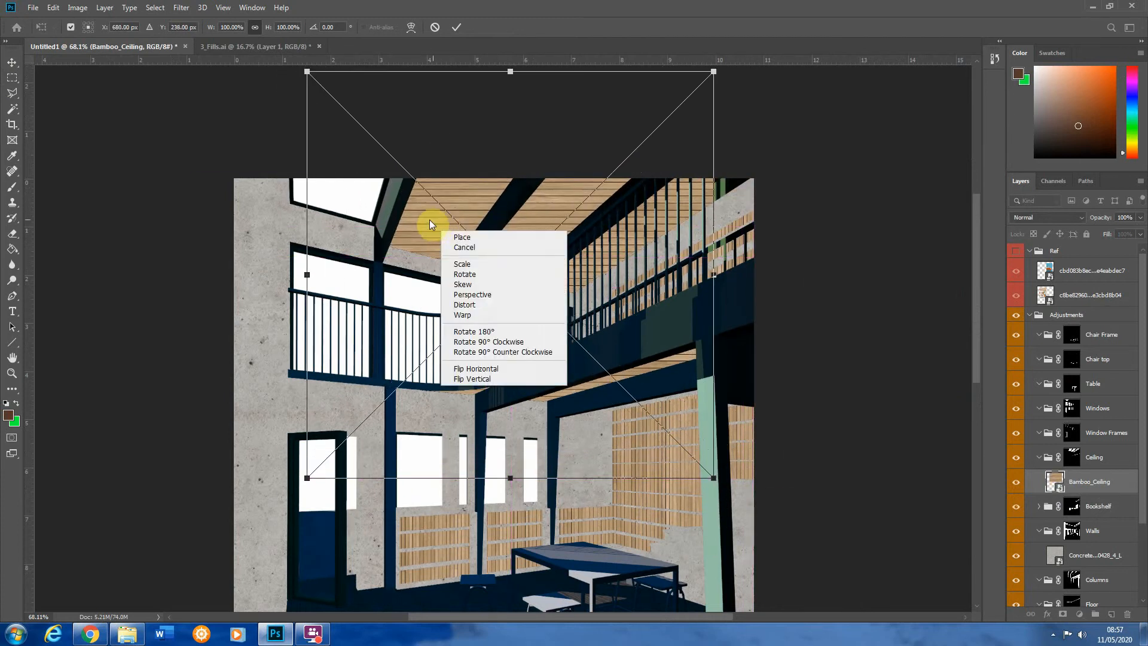
{"action": "left_click", "coordinate": [479, 306]}
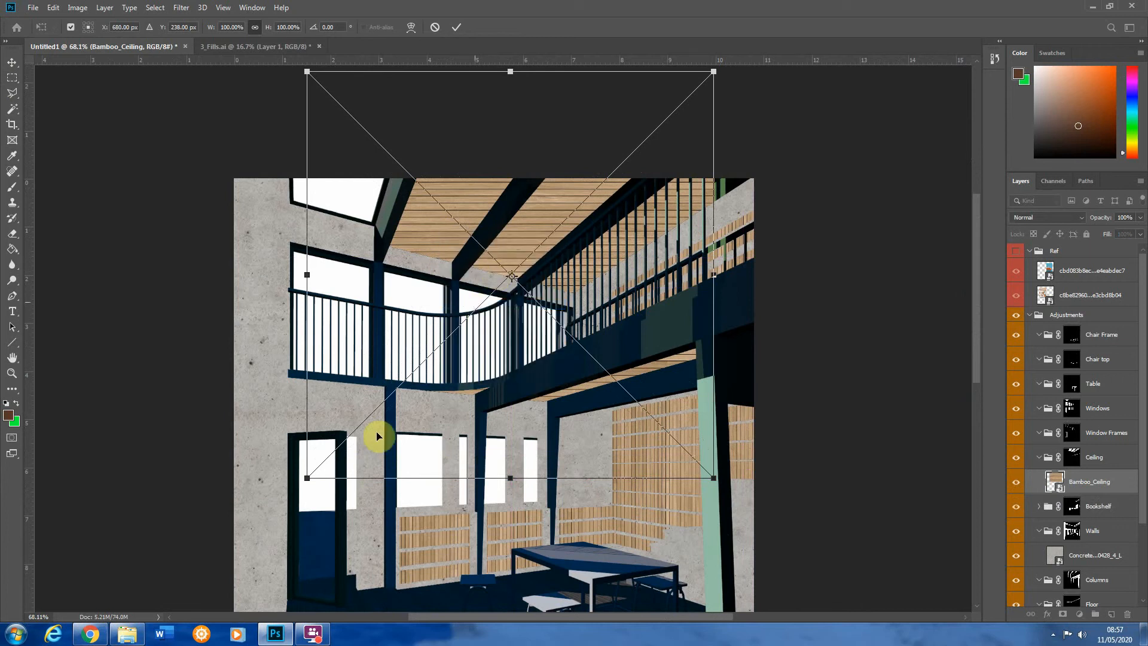
{"action": "left_click_drag", "start_coordinate": [306, 478], "coordinate": [292, 228]}
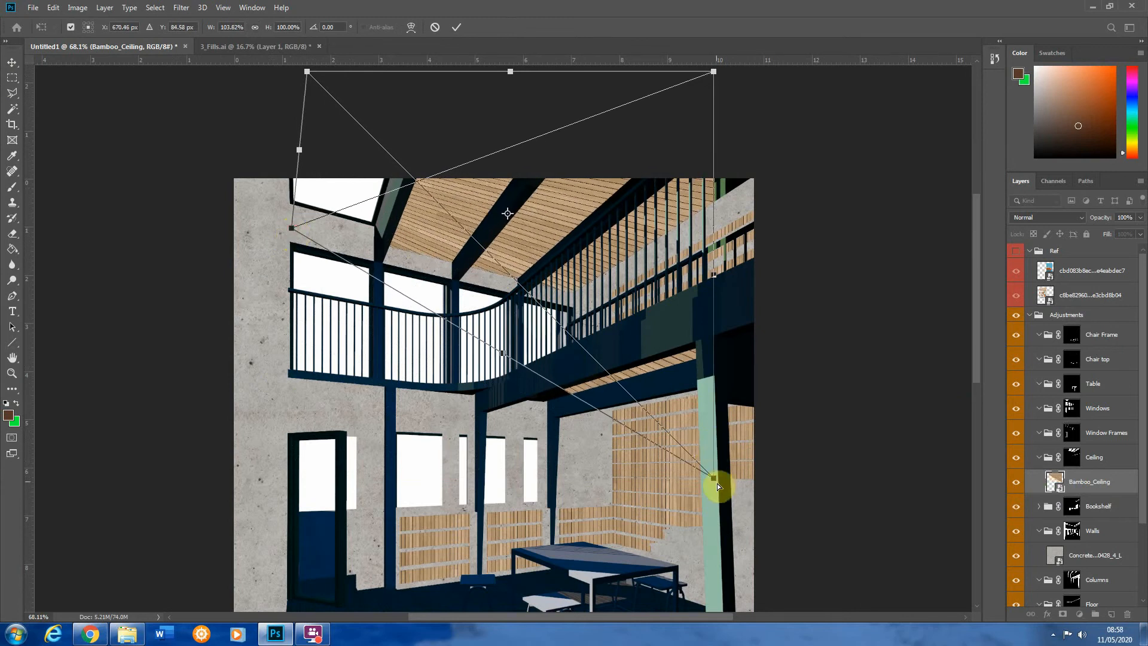
{"action": "left_click_drag", "start_coordinate": [707, 474], "coordinate": [569, 297]}
{"action": "left_click_drag", "start_coordinate": [292, 225], "coordinate": [291, 223]}
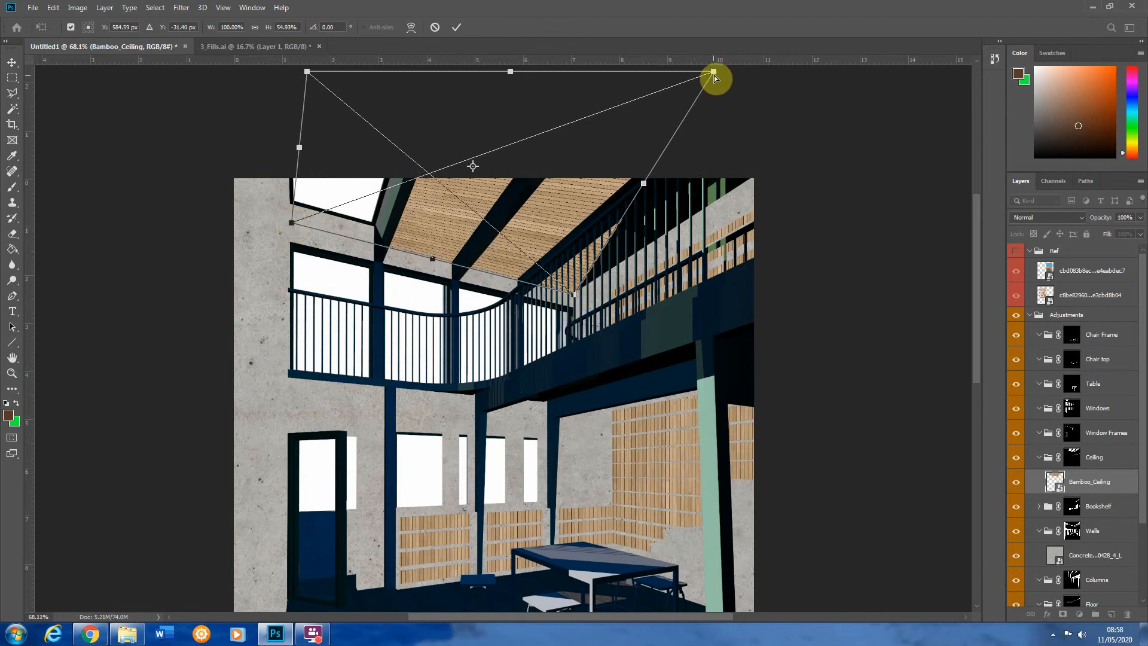
{"action": "left_click_drag", "start_coordinate": [714, 73], "coordinate": [899, 81]}
Stretch the ceiling texture's upper-left corner far above the canvas, to about 71.3% height and 14.8° rotation, and apply the transform
{"action": "scroll", "coordinate": [487, 328], "scroll_direction": "down", "scroll_amount": 2}
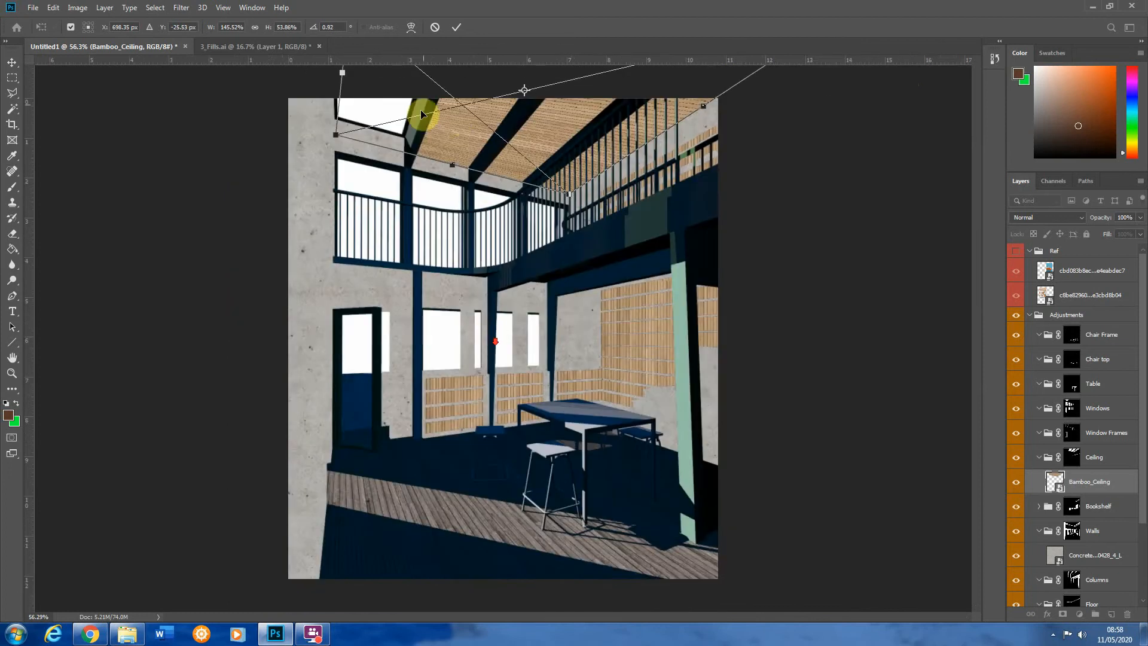
{"action": "scroll", "coordinate": [421, 110], "scroll_direction": "down", "scroll_amount": 2}
{"action": "scroll", "coordinate": [456, 146], "scroll_direction": "up", "scroll_amount": 2}
{"action": "scroll", "coordinate": [469, 134], "scroll_direction": "down", "scroll_amount": 2}
{"action": "scroll", "coordinate": [451, 113], "scroll_direction": "up", "scroll_amount": 1}
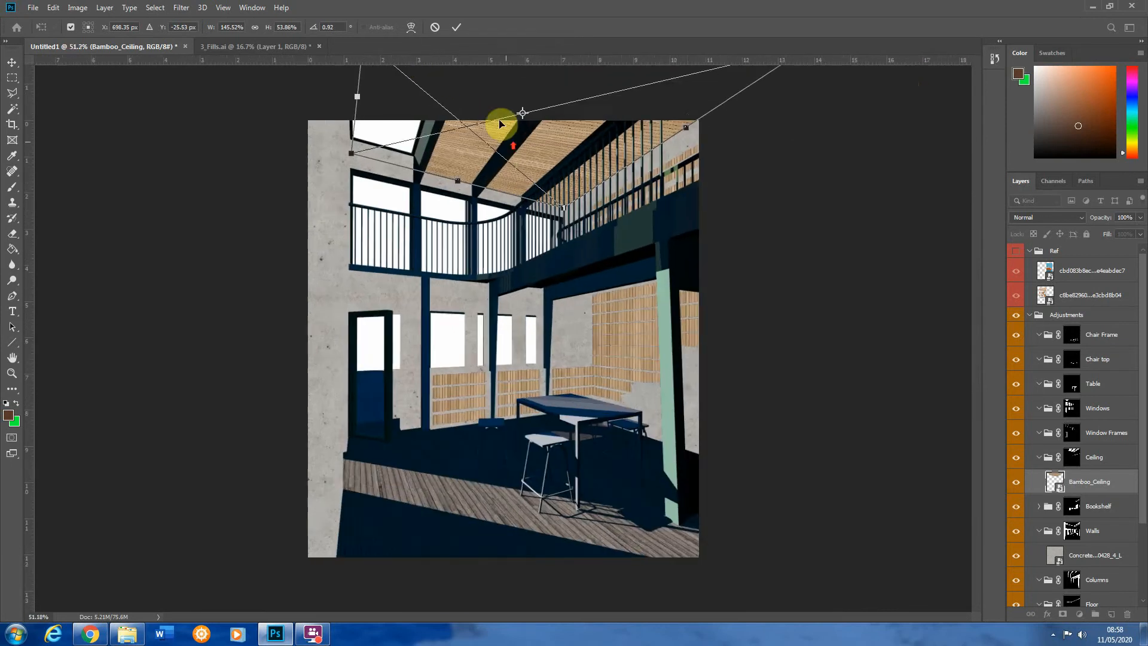
{"action": "scroll", "coordinate": [501, 124], "scroll_direction": "up", "scroll_amount": 3}
{"action": "scroll", "coordinate": [468, 232], "scroll_direction": "down", "scroll_amount": 2}
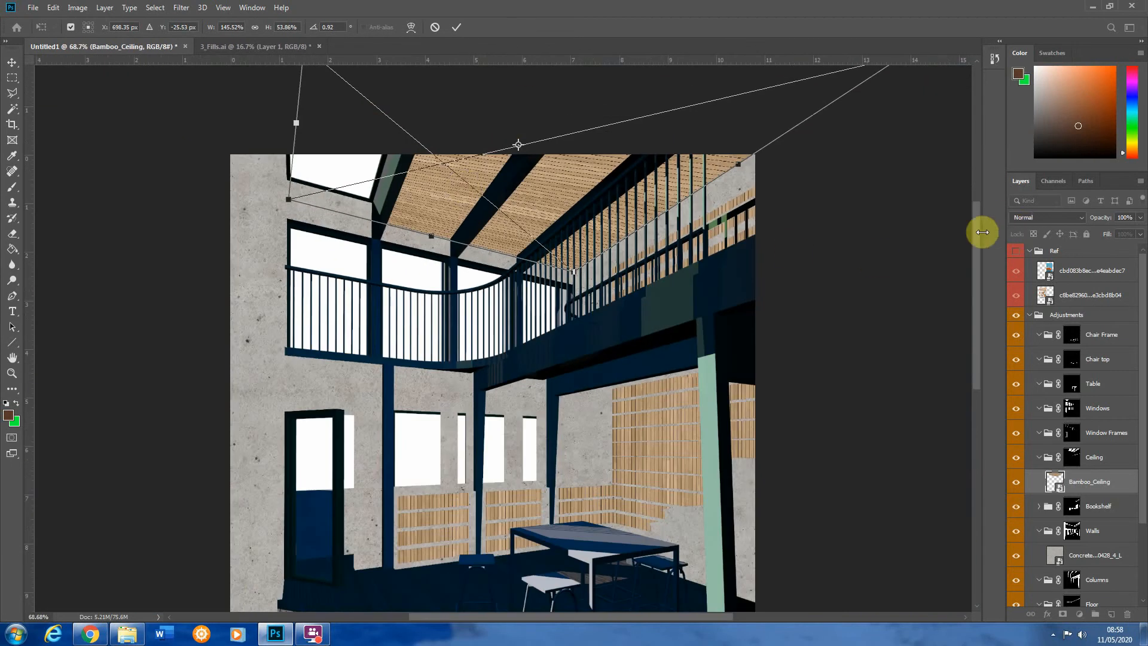
{"action": "left_click_drag", "start_coordinate": [976, 231], "coordinate": [976, 174]}
{"action": "left_click_drag", "start_coordinate": [308, 218], "coordinate": [284, 71]}
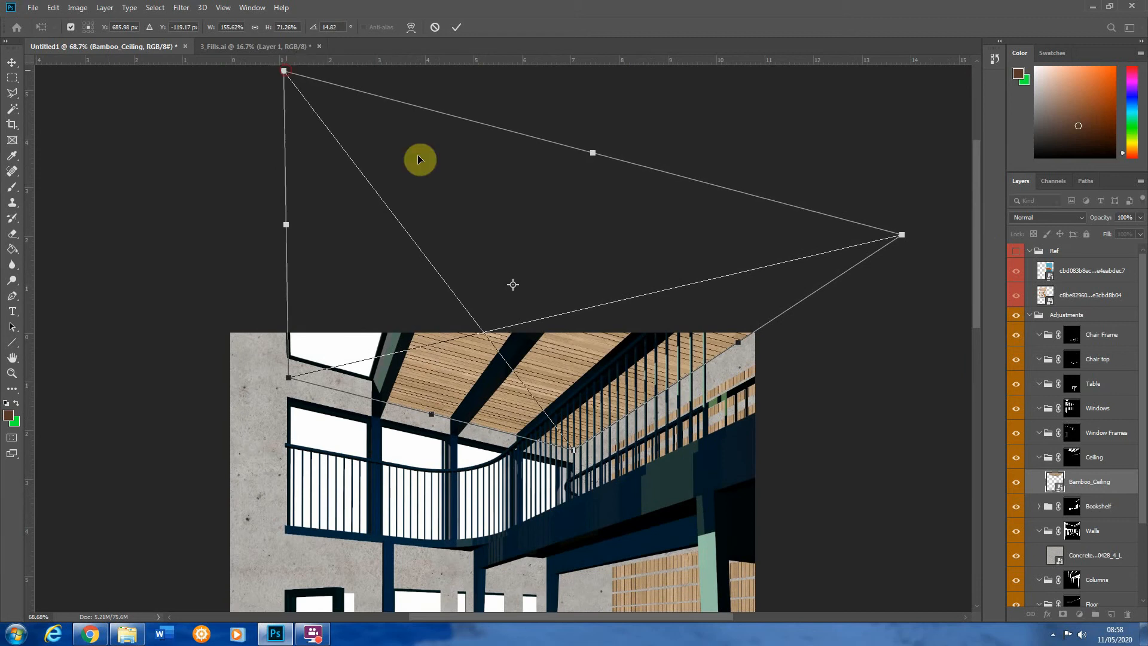
{"action": "left_click", "coordinate": [17, 80]}
Distort the ceiling texture again, raising its upper-left corner to about 77.6% height and 20.9° rotation, and apply the transform
{"action": "scroll", "coordinate": [488, 382], "scroll_direction": "down", "scroll_amount": 5}
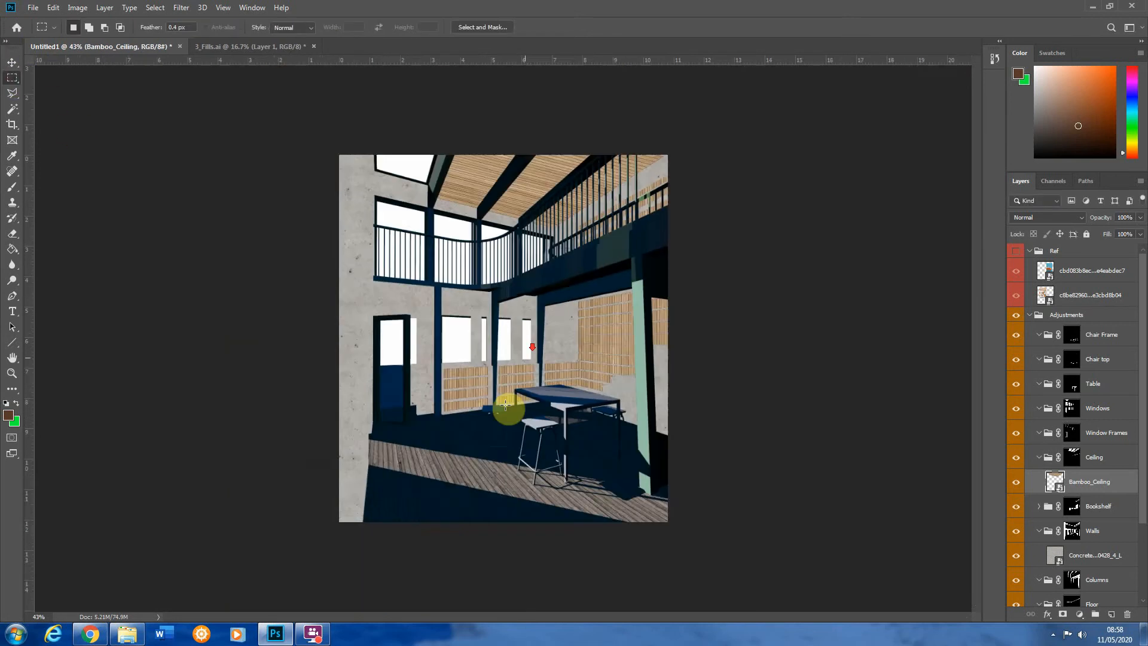
{"action": "scroll", "coordinate": [501, 408], "scroll_direction": "up", "scroll_amount": 14}
{"action": "scroll", "coordinate": [497, 313], "scroll_direction": "down", "scroll_amount": 3}
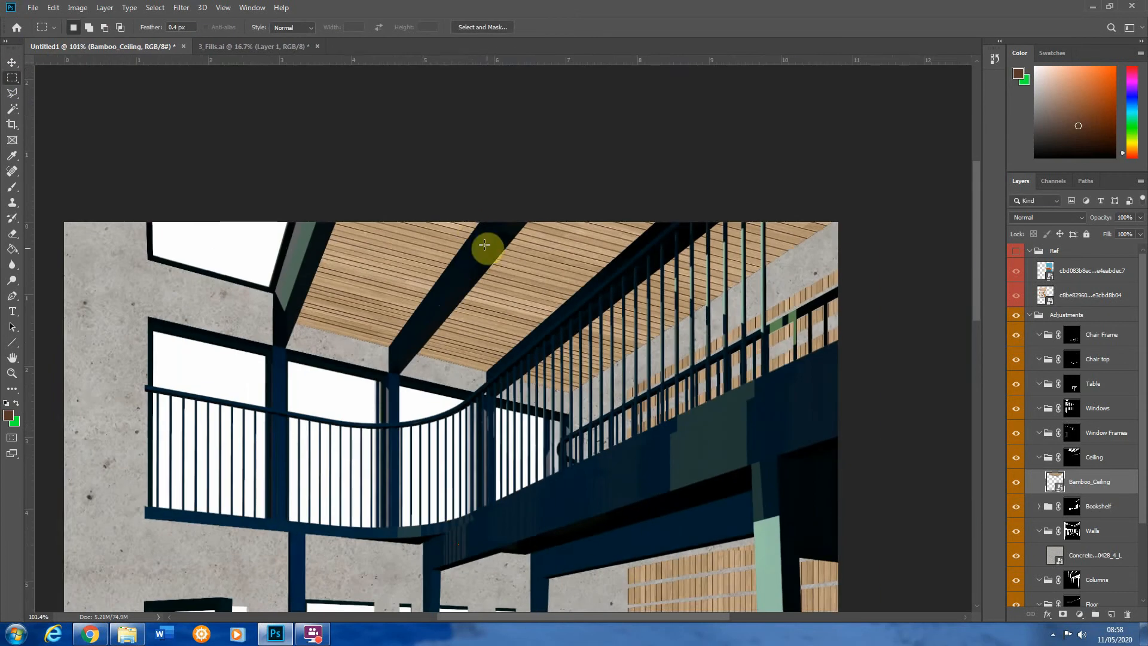
{"action": "scroll", "coordinate": [504, 257], "scroll_direction": "down", "scroll_amount": 2}
{"action": "key", "text": "ctrl+t"}
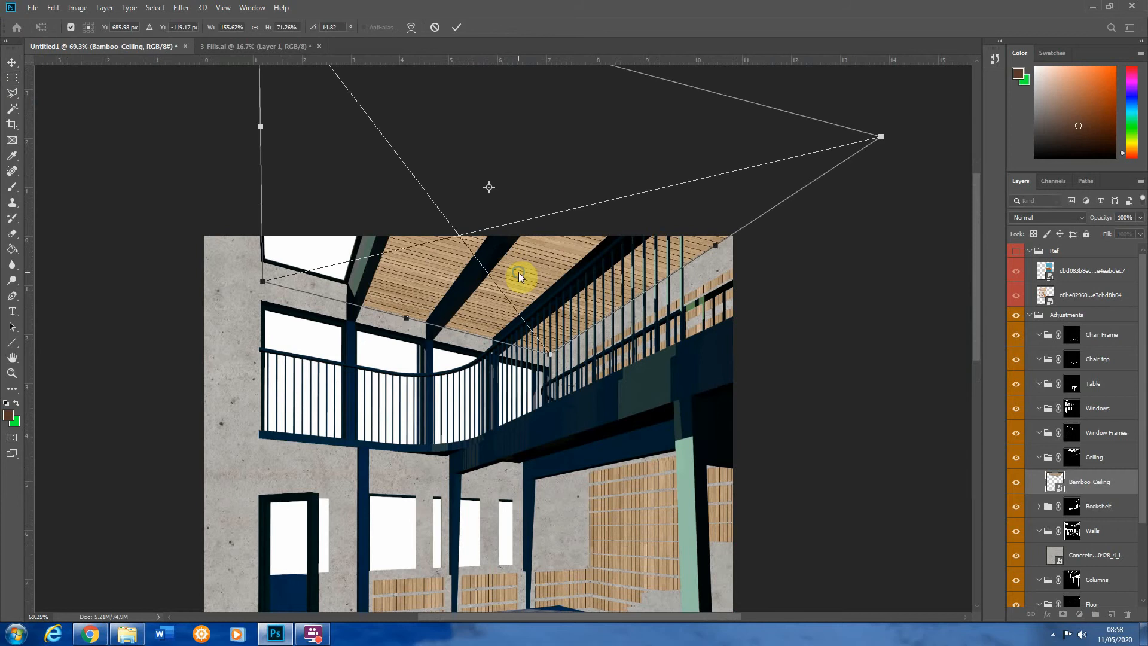
{"action": "right_click", "coordinate": [519, 272]}
{"action": "left_click", "coordinate": [541, 347]}
{"action": "scroll", "coordinate": [396, 456], "scroll_direction": "down", "scroll_amount": 4}
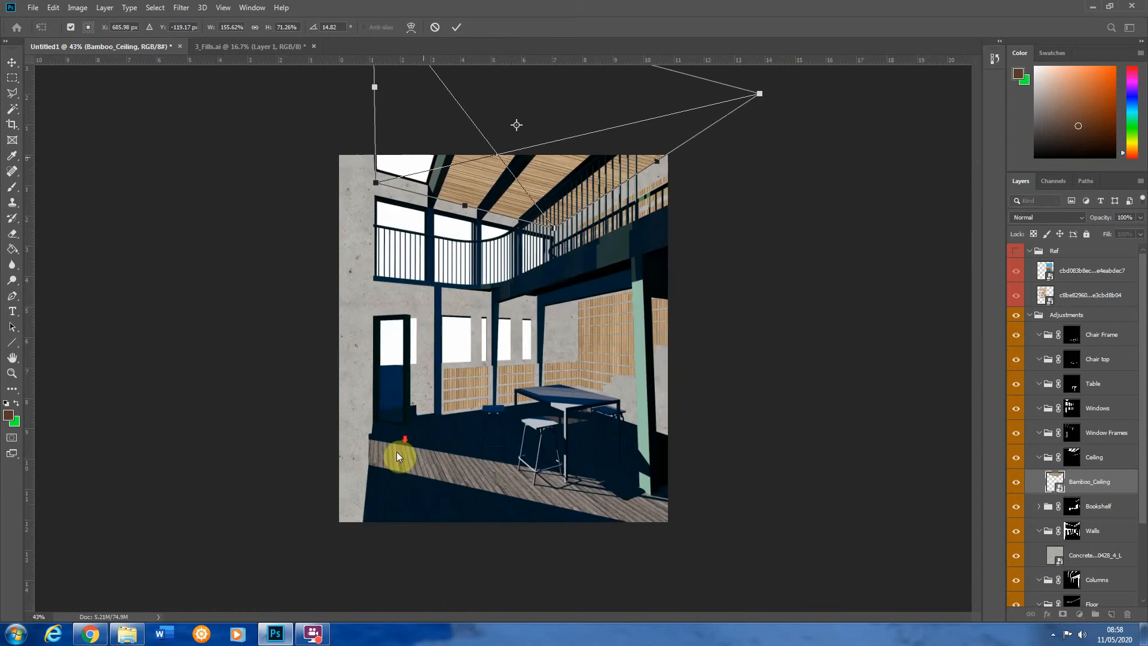
{"action": "scroll", "coordinate": [423, 100], "scroll_direction": "up", "scroll_amount": 4}
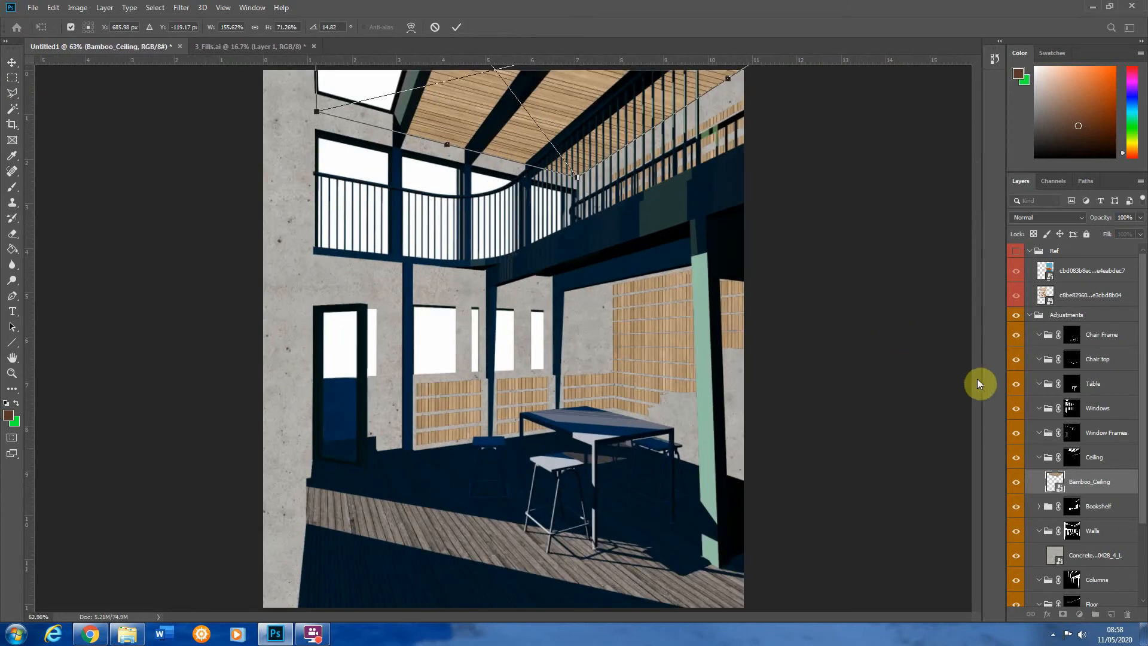
{"action": "scroll", "coordinate": [620, 242], "scroll_direction": "up", "scroll_amount": 3}
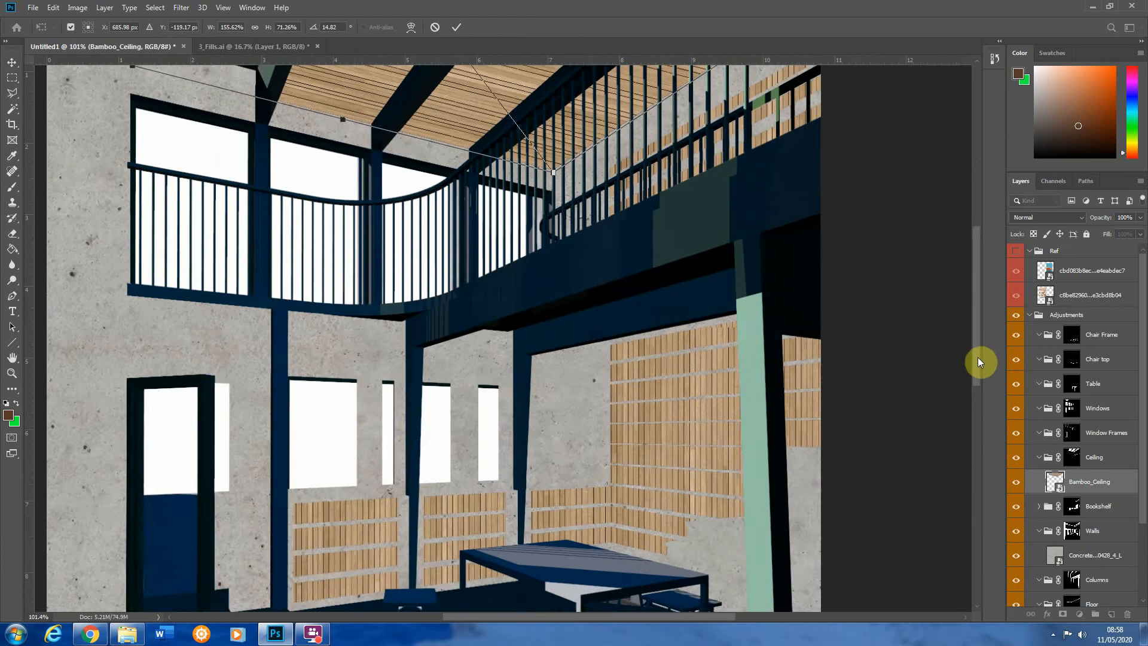
{"action": "left_click_drag", "start_coordinate": [978, 356], "coordinate": [983, 181]}
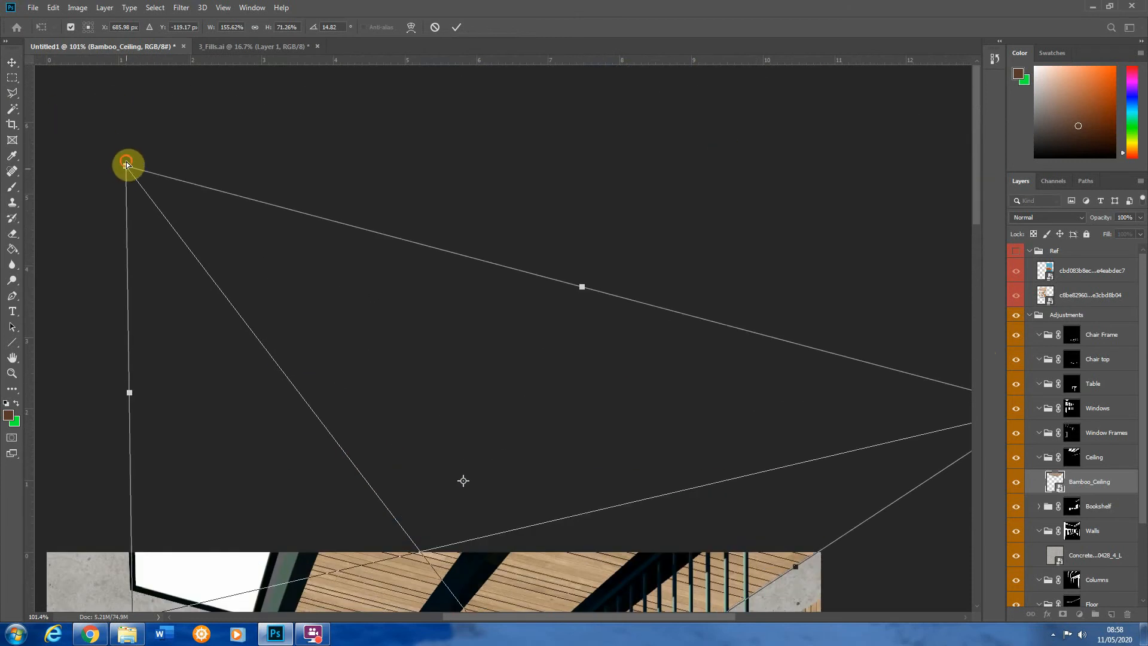
{"action": "left_click_drag", "start_coordinate": [127, 161], "coordinate": [117, 54]}
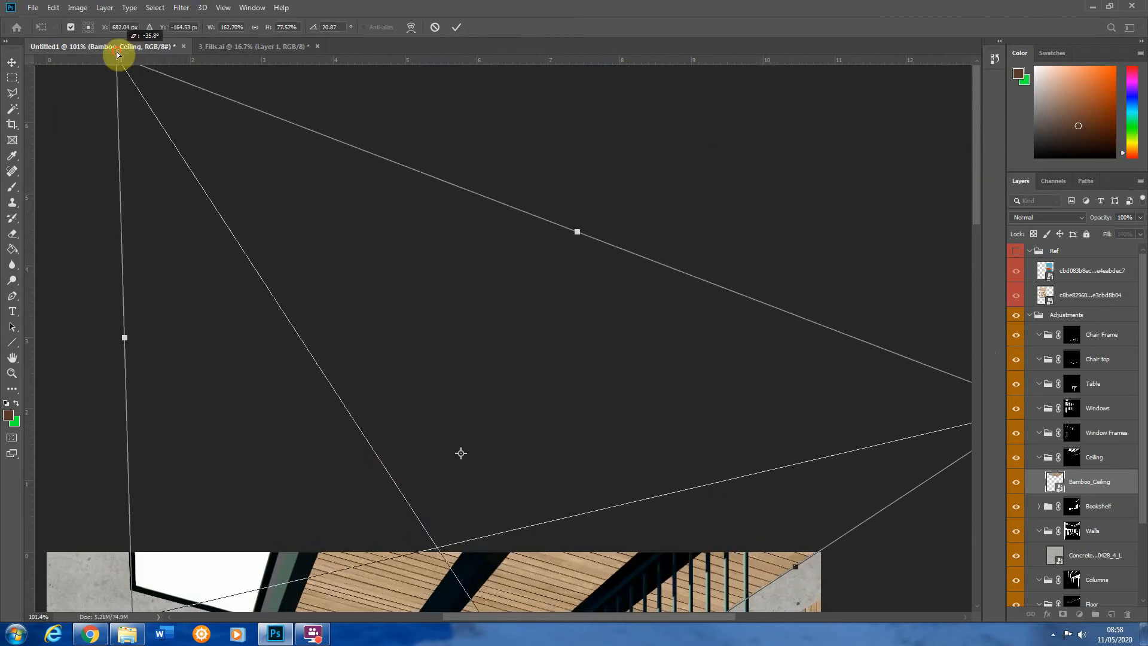
{"action": "left_click", "coordinate": [12, 78]}
Examine the perspective of the bamboo ceiling planks up close and within the whole image
{"action": "scroll", "coordinate": [690, 305], "scroll_direction": "down", "scroll_amount": 5}
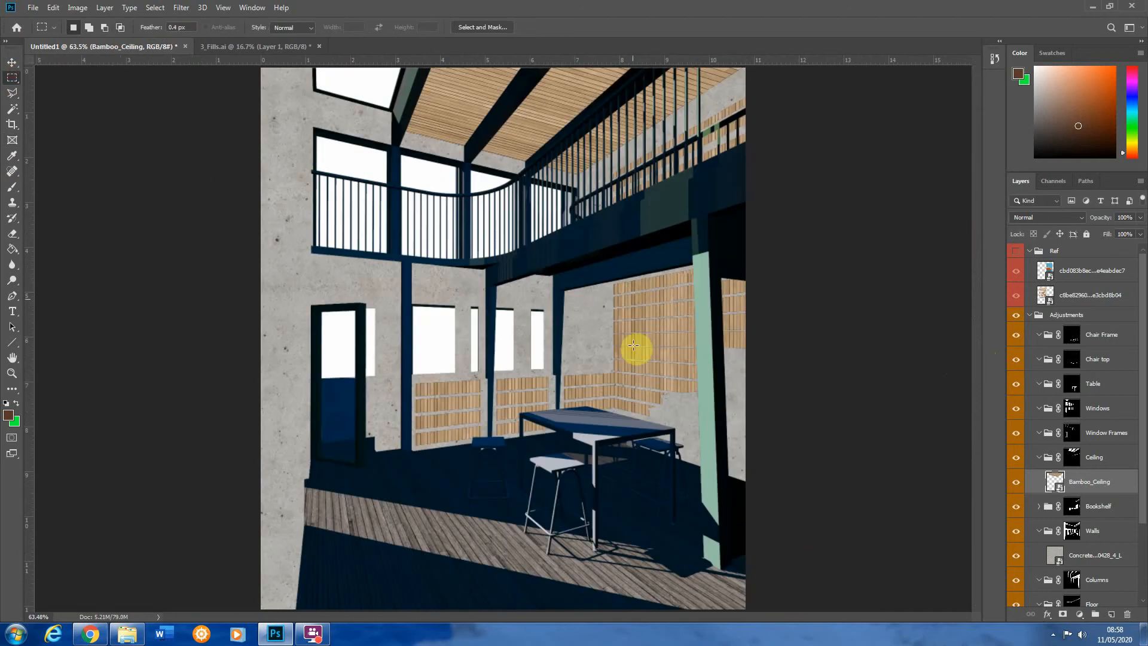
{"action": "scroll", "coordinate": [633, 345], "scroll_direction": "down", "scroll_amount": 3}
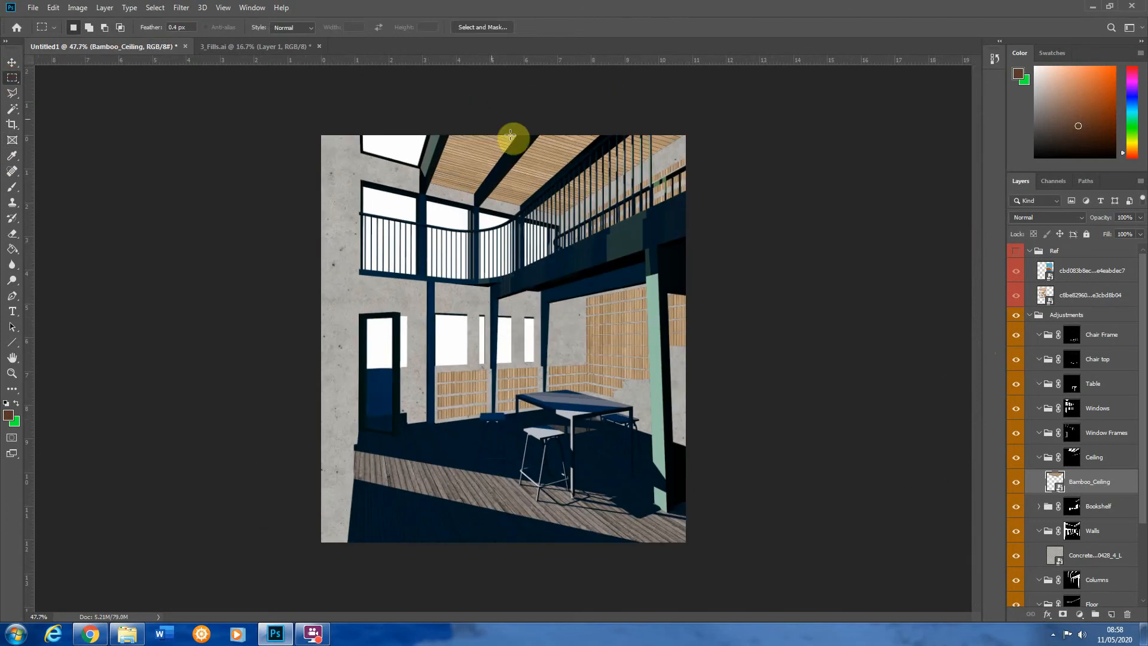
{"action": "scroll", "coordinate": [653, 389], "scroll_direction": "up", "scroll_amount": 6}
{"action": "scroll", "coordinate": [569, 149], "scroll_direction": "down", "scroll_amount": 3}
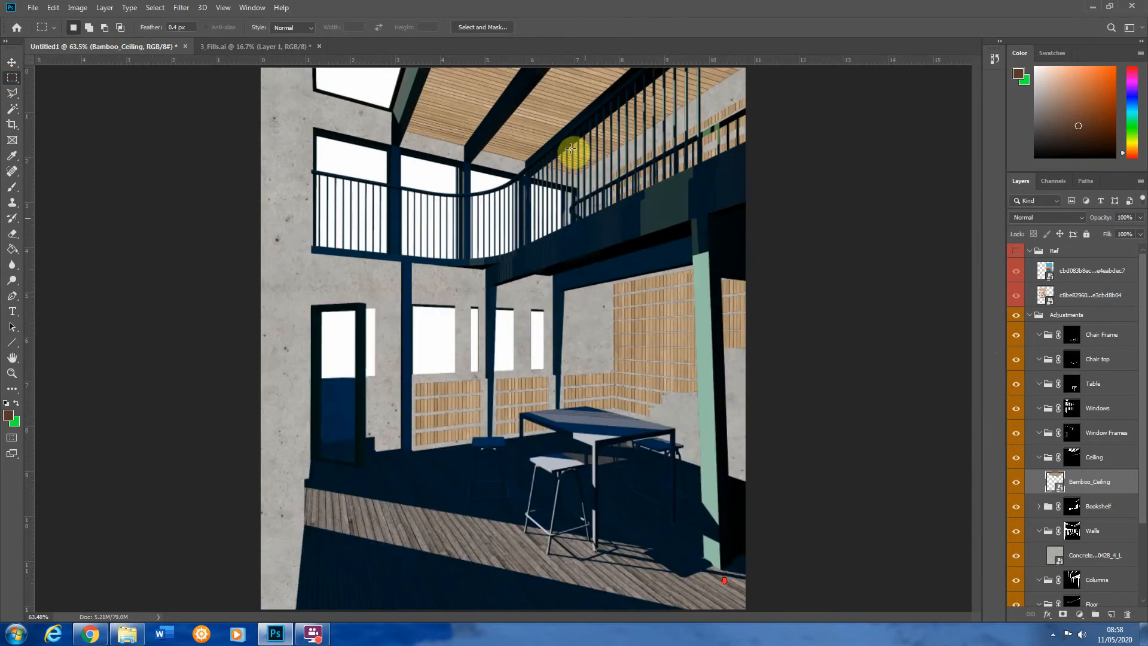
{"action": "scroll", "coordinate": [604, 434], "scroll_direction": "down", "scroll_amount": 1}
{"action": "scroll", "coordinate": [604, 435], "scroll_direction": "down", "scroll_amount": 2}
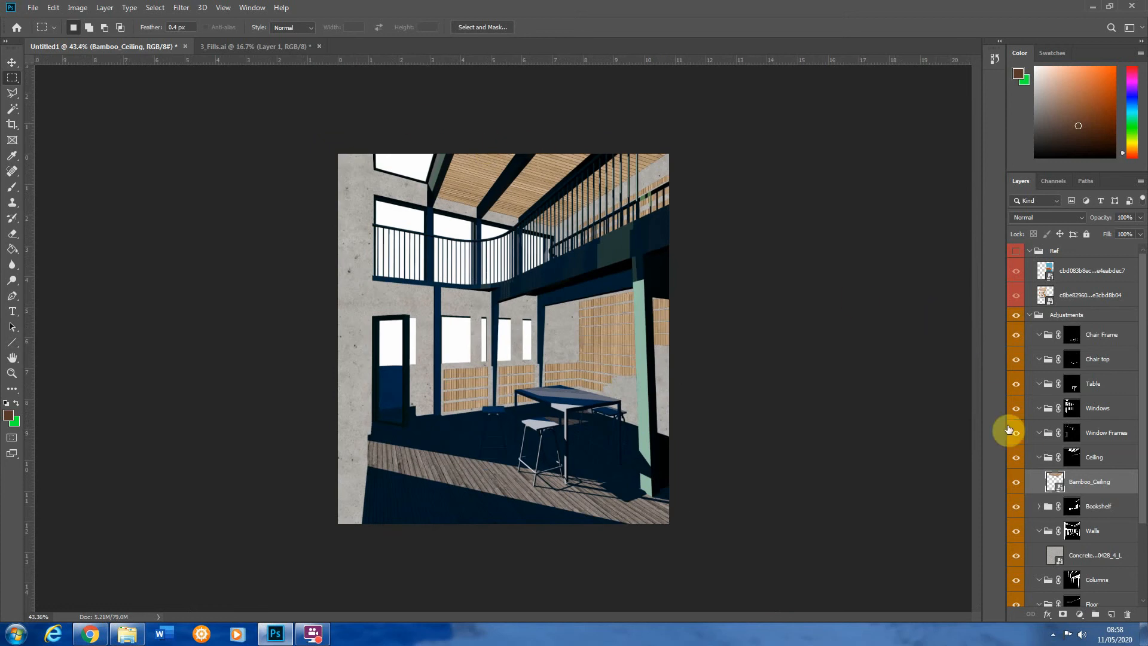
{"action": "scroll", "coordinate": [569, 113], "scroll_direction": "up", "scroll_amount": 5}
{"action": "scroll", "coordinate": [486, 542], "scroll_direction": "down", "scroll_amount": 3}
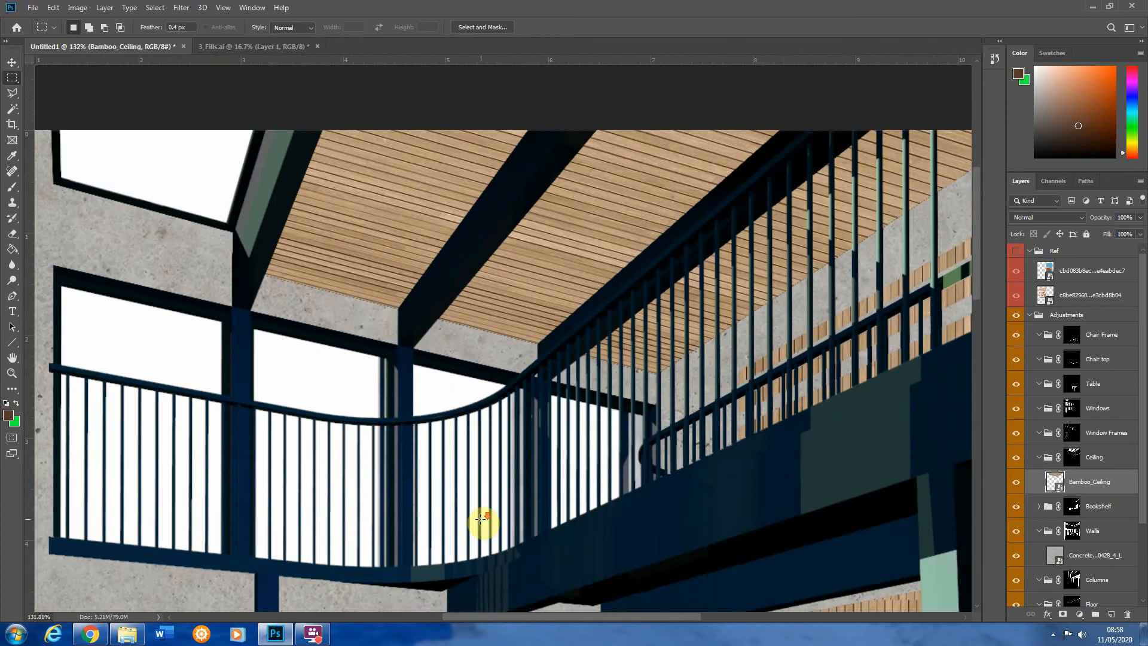
Distort the ceiling texture's upper-left corner further upward, to about 100.6% height and 27.8° rotation, apply it, and check the plank direction
{"action": "key", "text": "ctrl+t"}
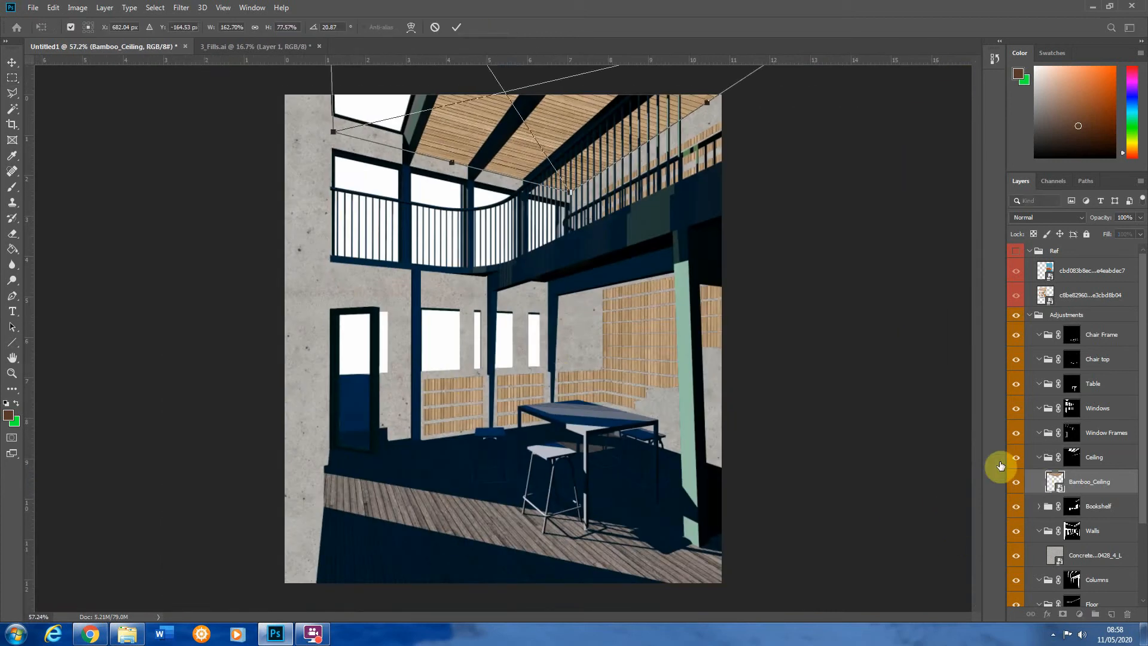
{"action": "scroll", "coordinate": [538, 167], "scroll_direction": "up", "scroll_amount": 4}
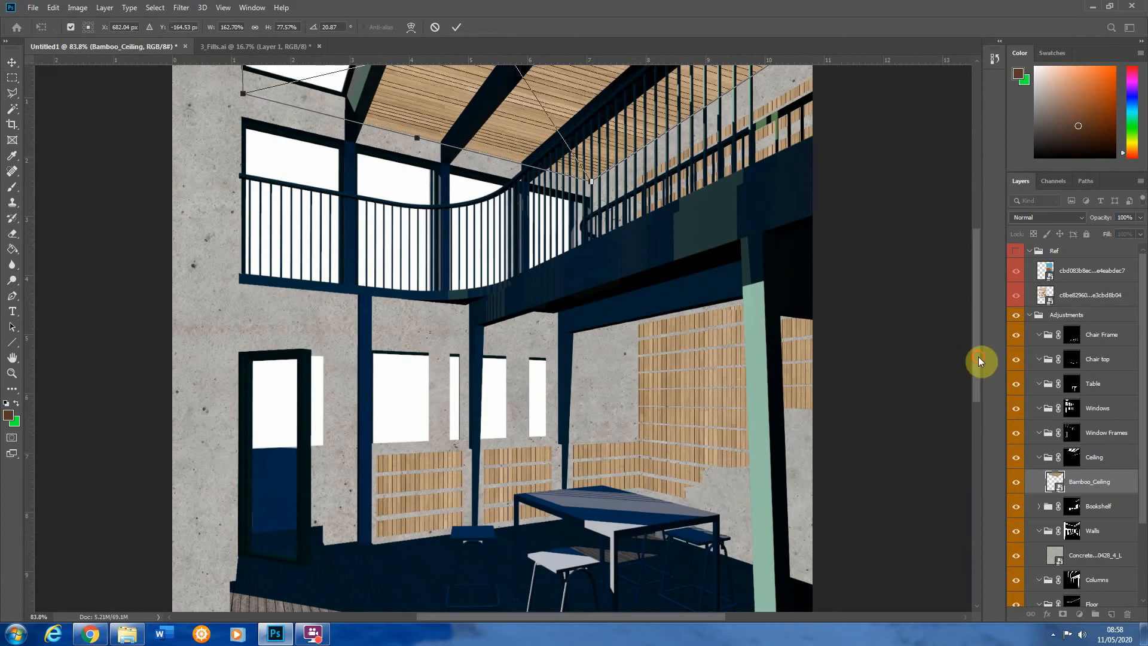
{"action": "left_click_drag", "start_coordinate": [979, 356], "coordinate": [951, 174]}
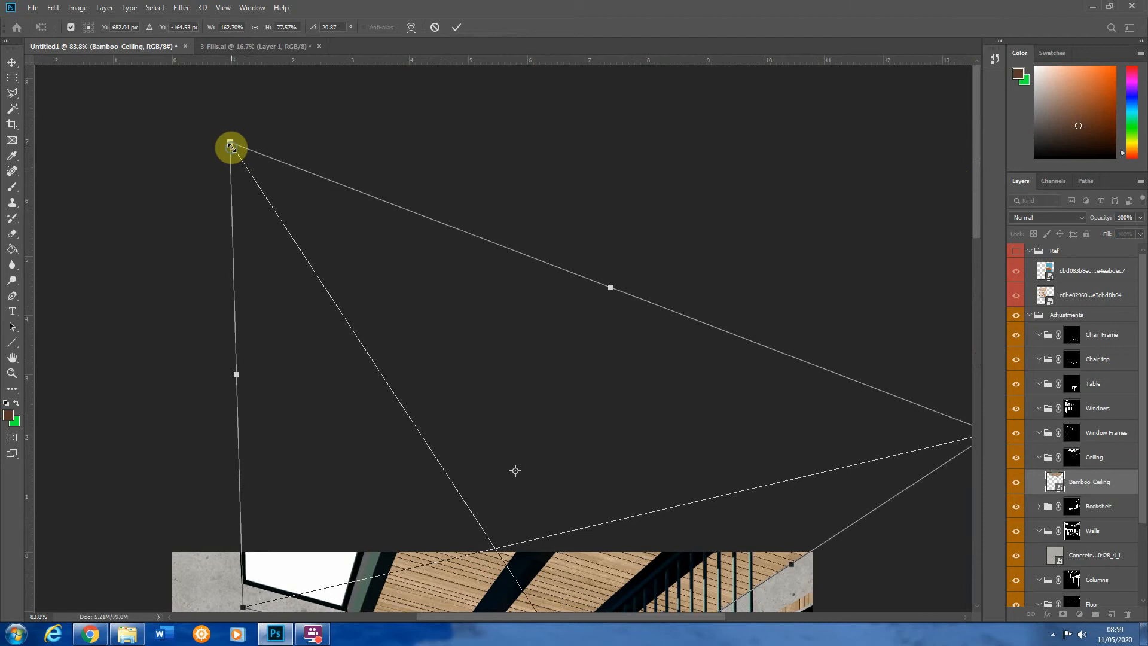
{"action": "right_click", "coordinate": [471, 583]}
{"action": "left_click", "coordinate": [527, 501]}
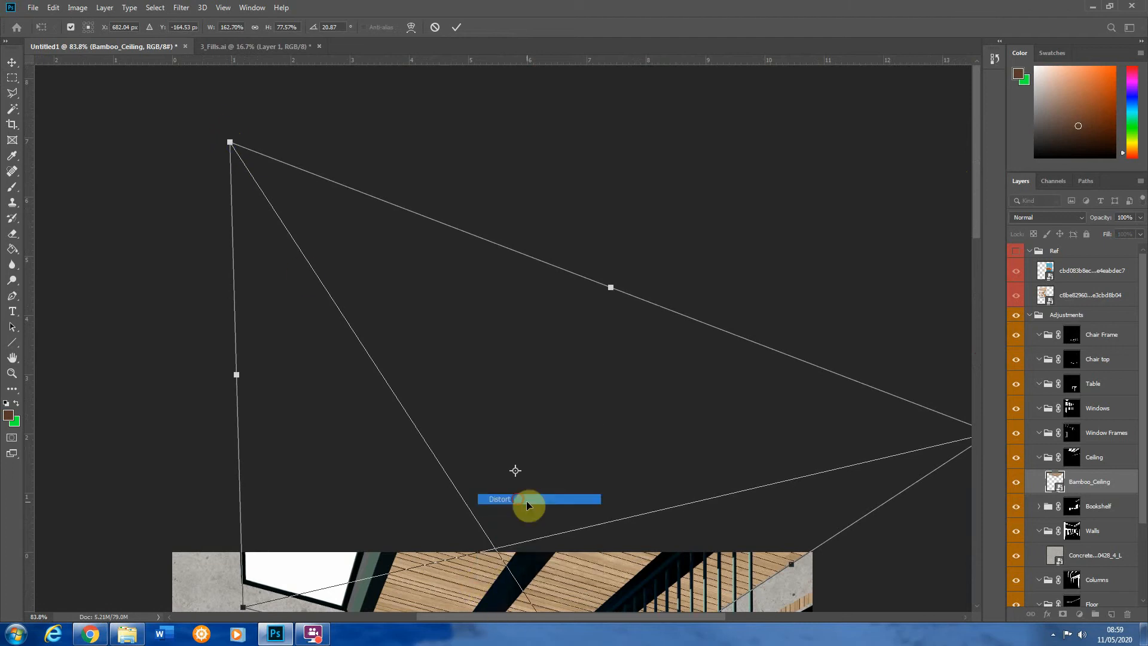
{"action": "left_click_drag", "start_coordinate": [228, 145], "coordinate": [222, 27]}
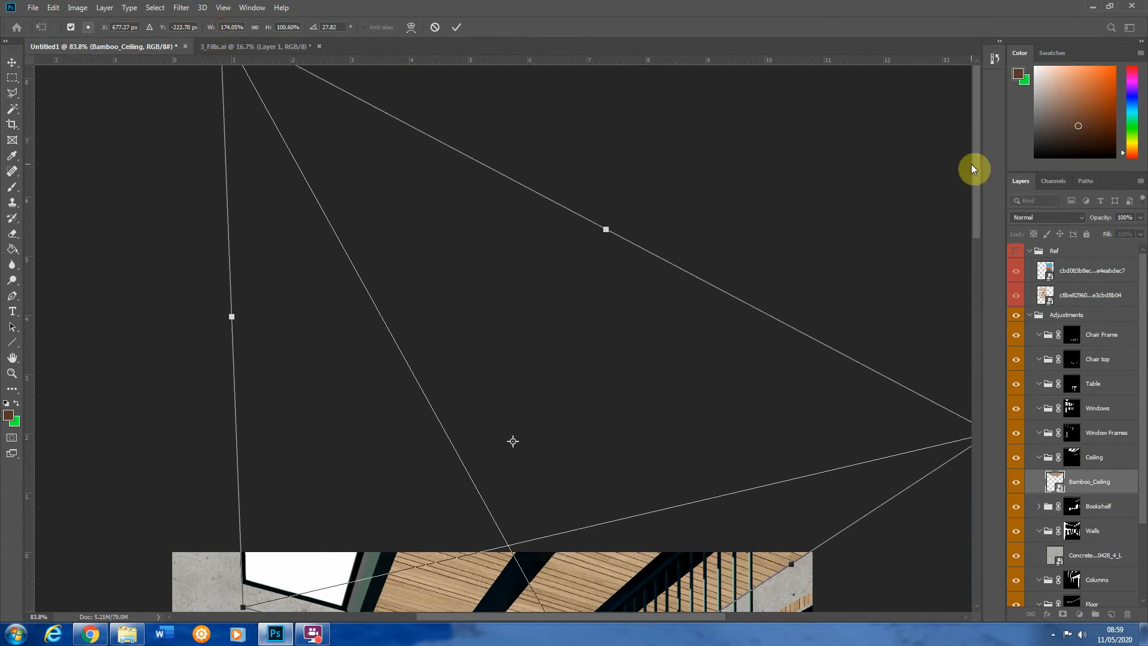
{"action": "scroll", "coordinate": [292, 327], "scroll_direction": "down", "scroll_amount": 4}
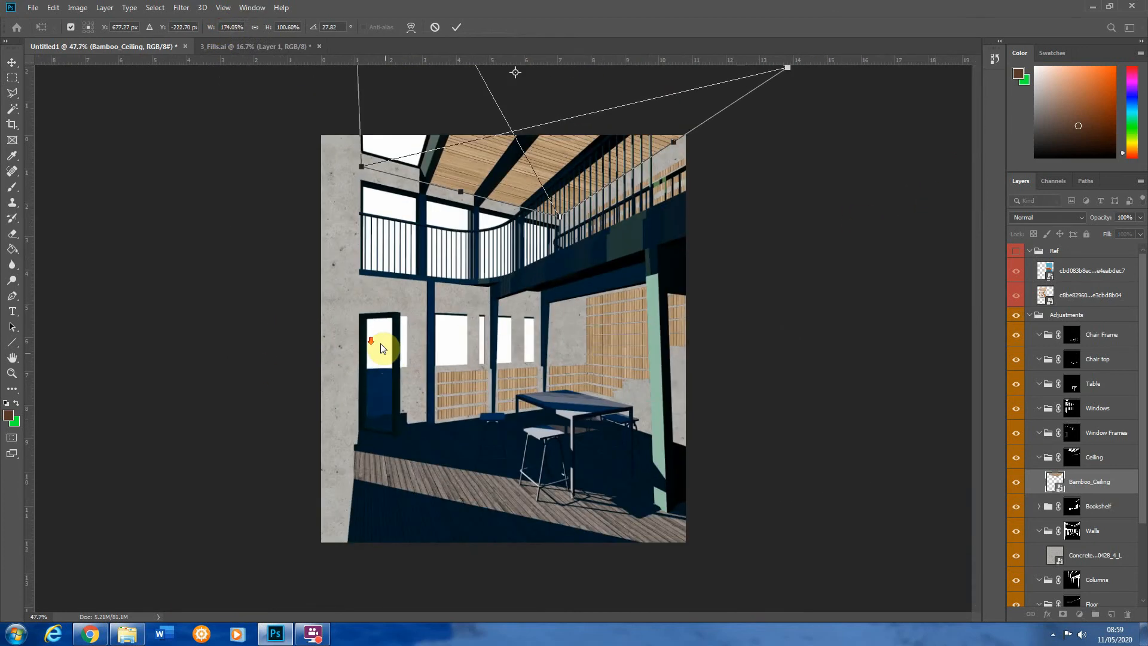
{"action": "left_click", "coordinate": [12, 77]}
{"action": "scroll", "coordinate": [683, 380], "scroll_direction": "down", "scroll_amount": 1}
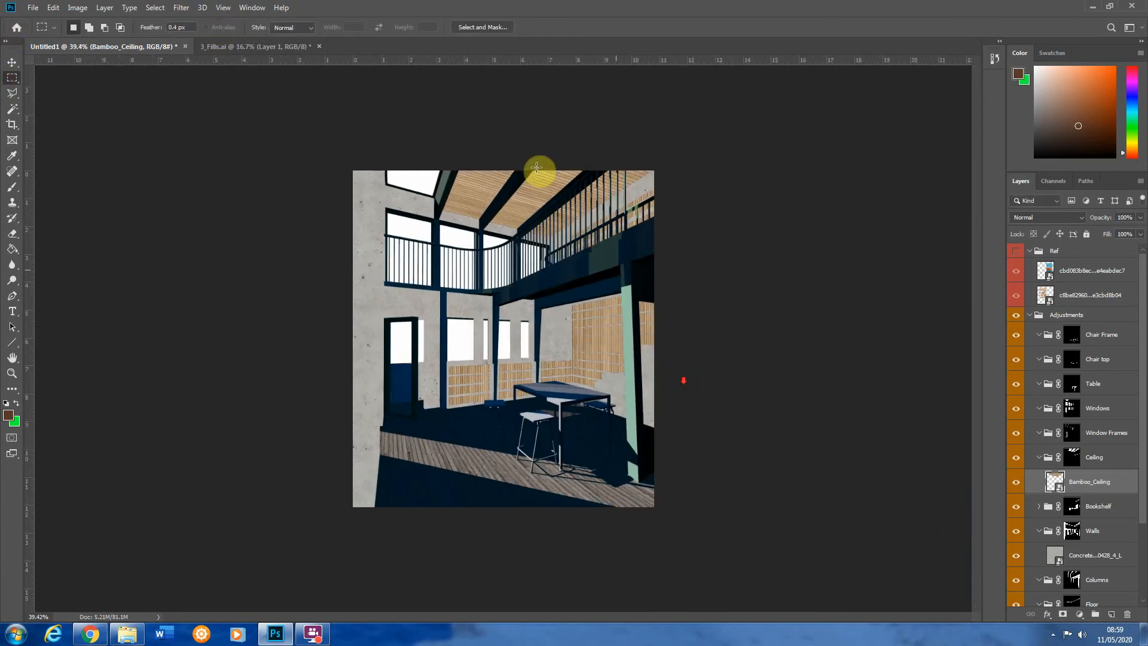
{"action": "scroll", "coordinate": [405, 89], "scroll_direction": "up", "scroll_amount": 14}
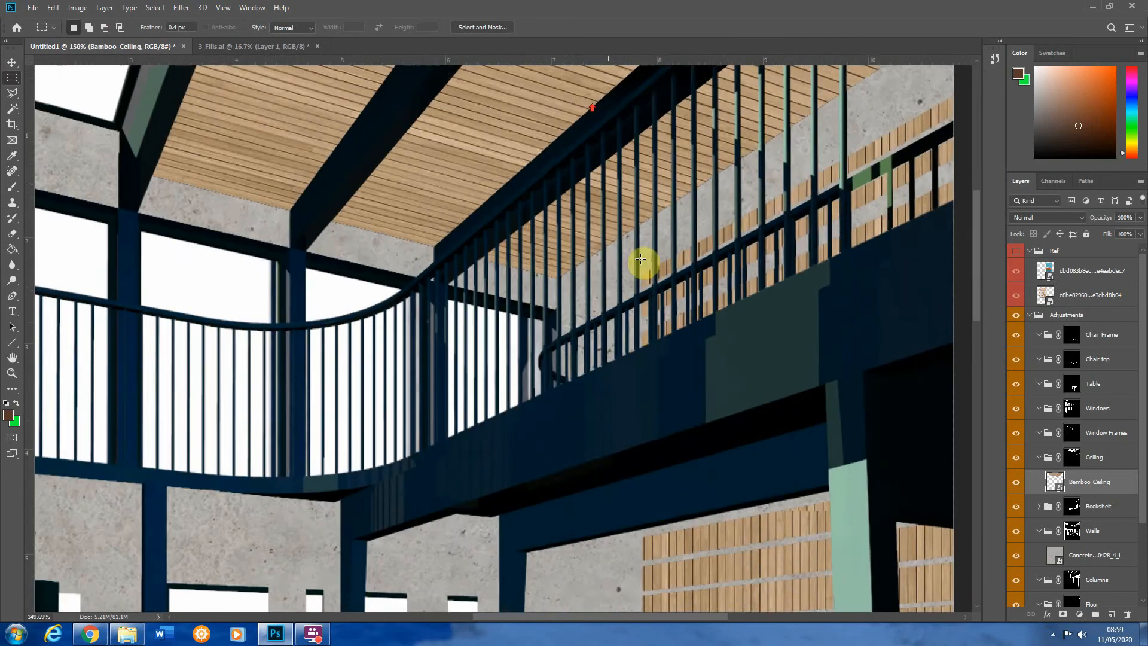
{"action": "scroll", "coordinate": [707, 542], "scroll_direction": "down", "scroll_amount": 1}
{"action": "scroll", "coordinate": [514, 276], "scroll_direction": "down", "scroll_amount": 4}
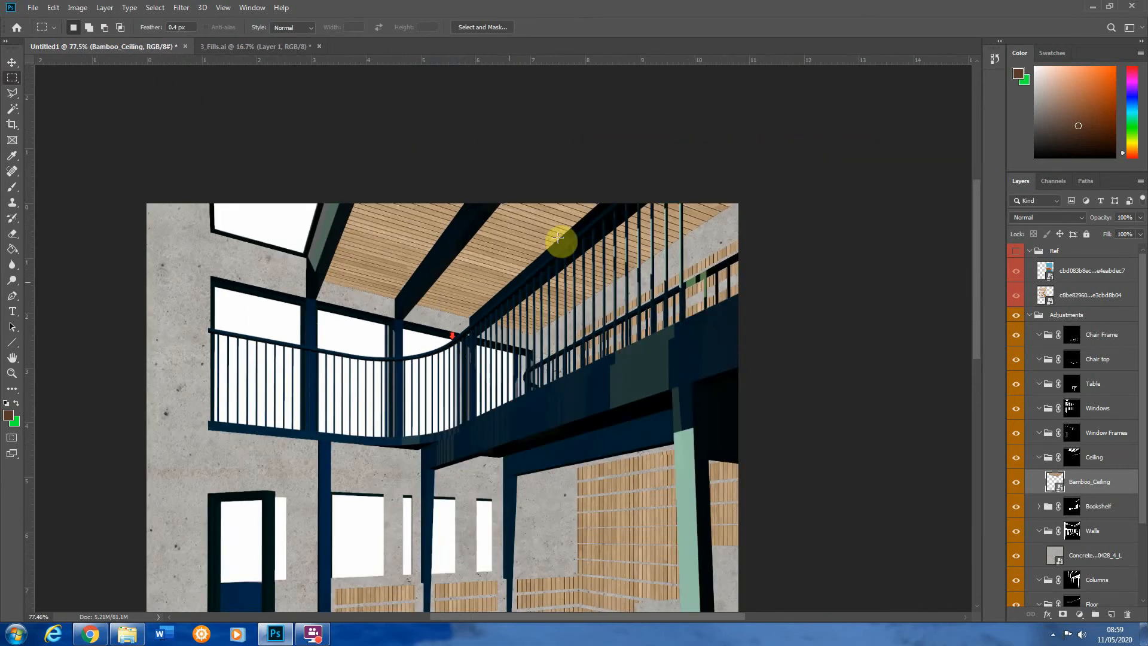
Collapse the Ceiling group and select the Window Frames group
{"action": "key", "text": "ctrl+0"}
{"action": "scroll", "coordinate": [555, 308], "scroll_direction": "down", "scroll_amount": 1}
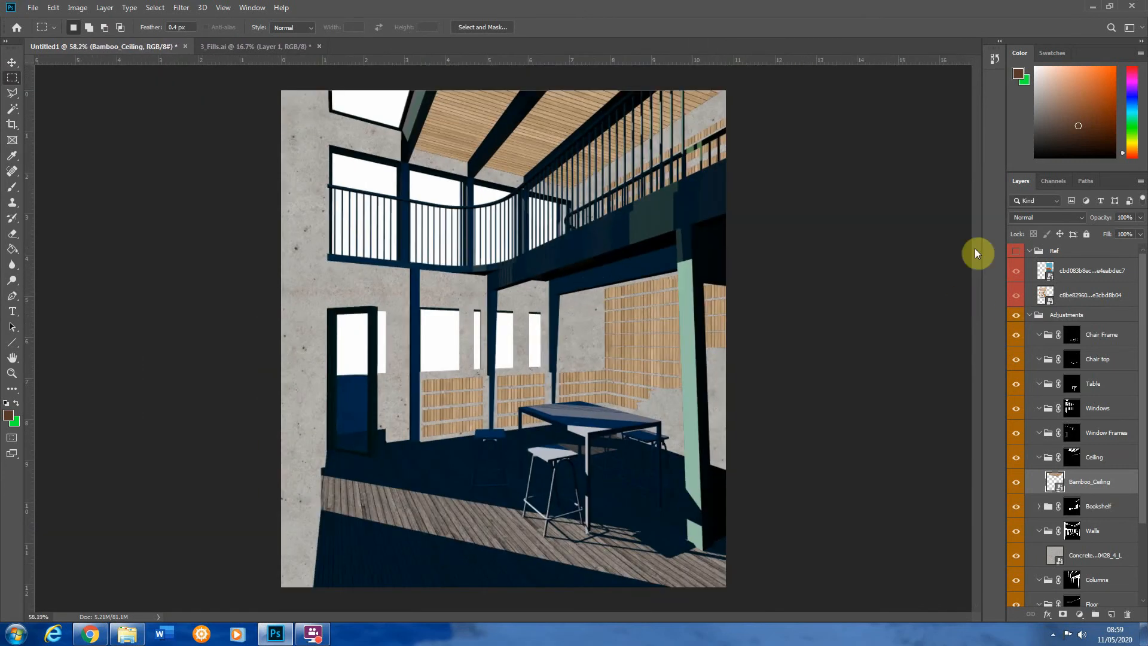
{"action": "left_click", "coordinate": [1039, 458]}
{"action": "left_click", "coordinate": [1099, 441]}
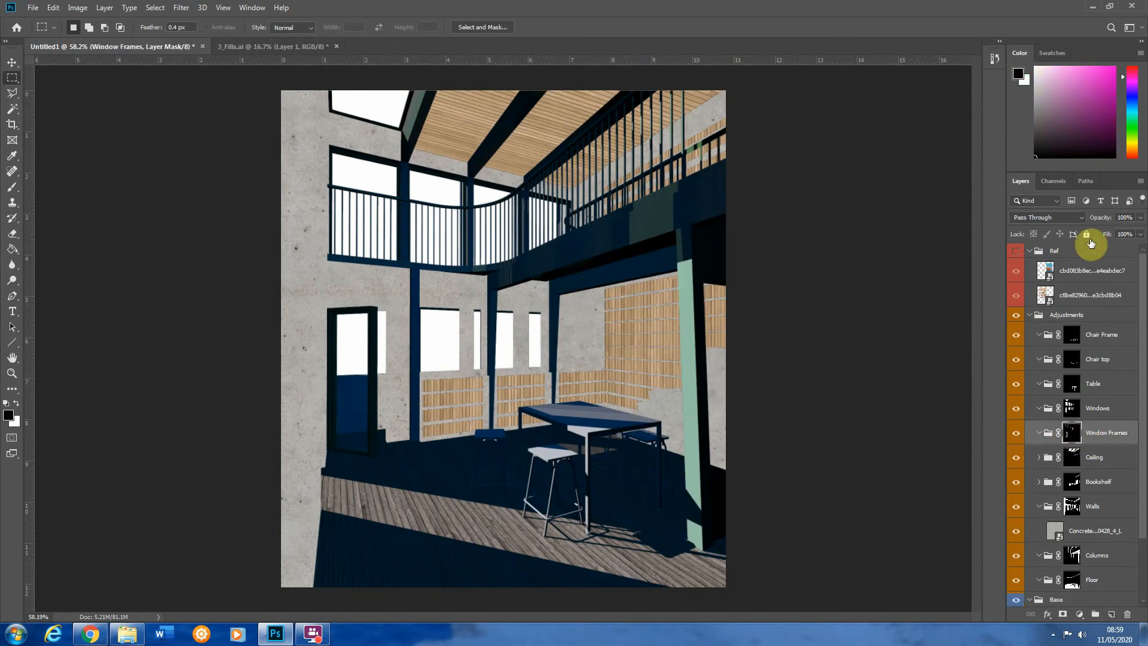
Show the Ref group, sample the orange of the reference image's desk as the foreground colour, and hide the group again
{"action": "left_click", "coordinate": [1017, 251]}
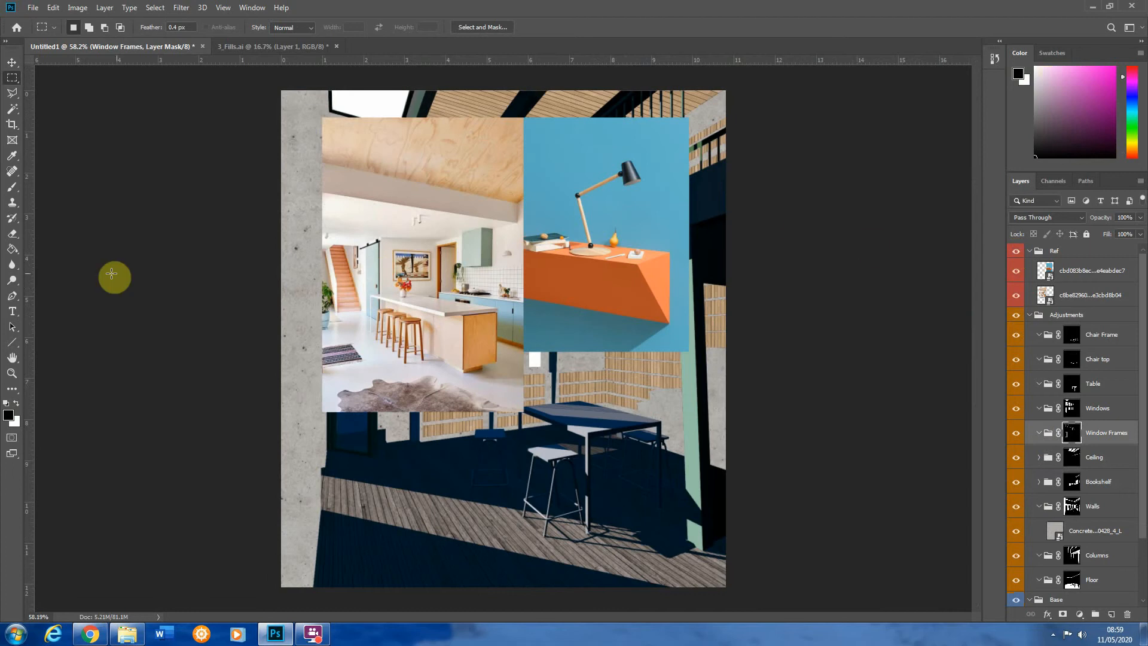
{"action": "left_click", "coordinate": [12, 249]}
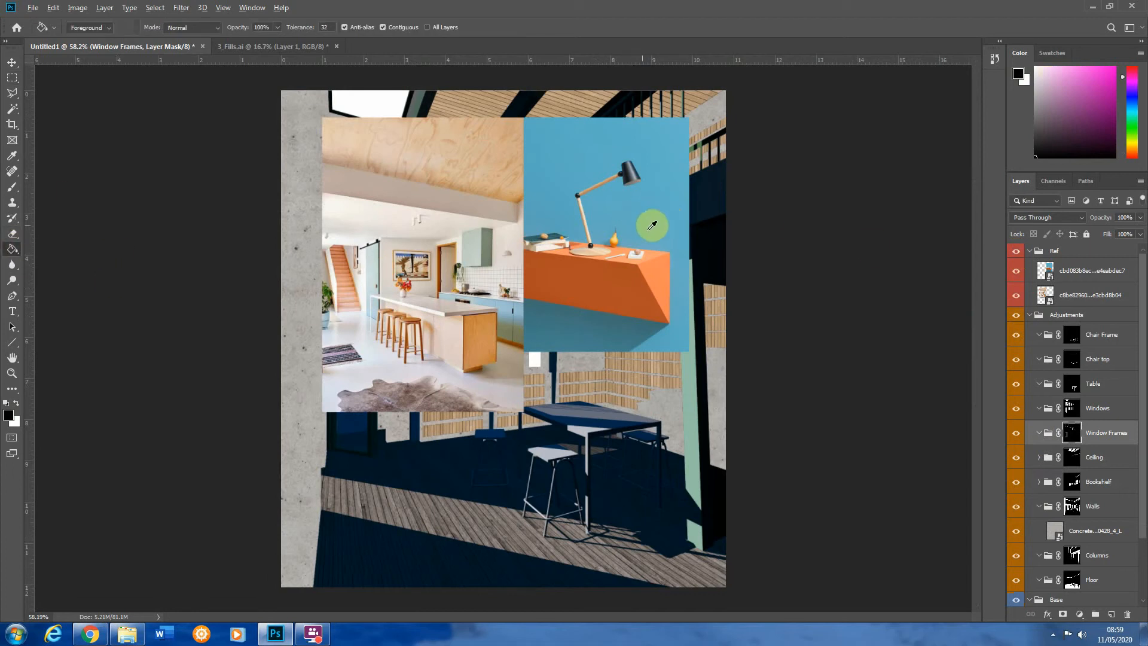
{"action": "left_click", "coordinate": [659, 266], "text": "alt"}
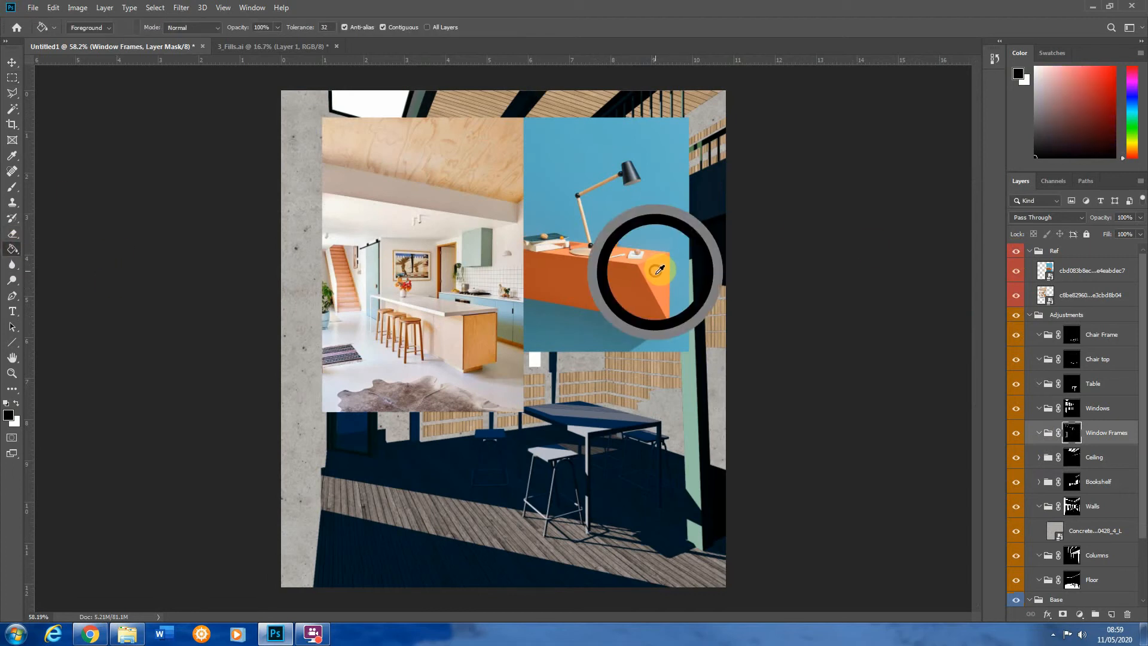
{"action": "left_click", "coordinate": [1076, 270]}
{"action": "left_click", "coordinate": [653, 264], "text": "alt"}
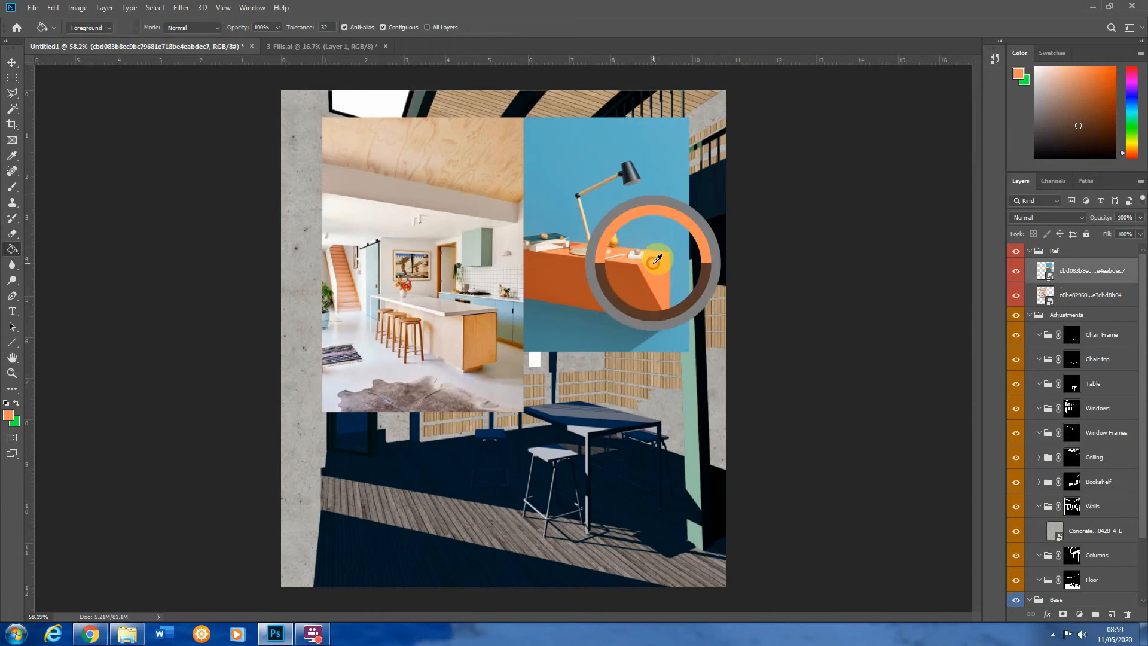
{"action": "left_click", "coordinate": [1017, 251]}
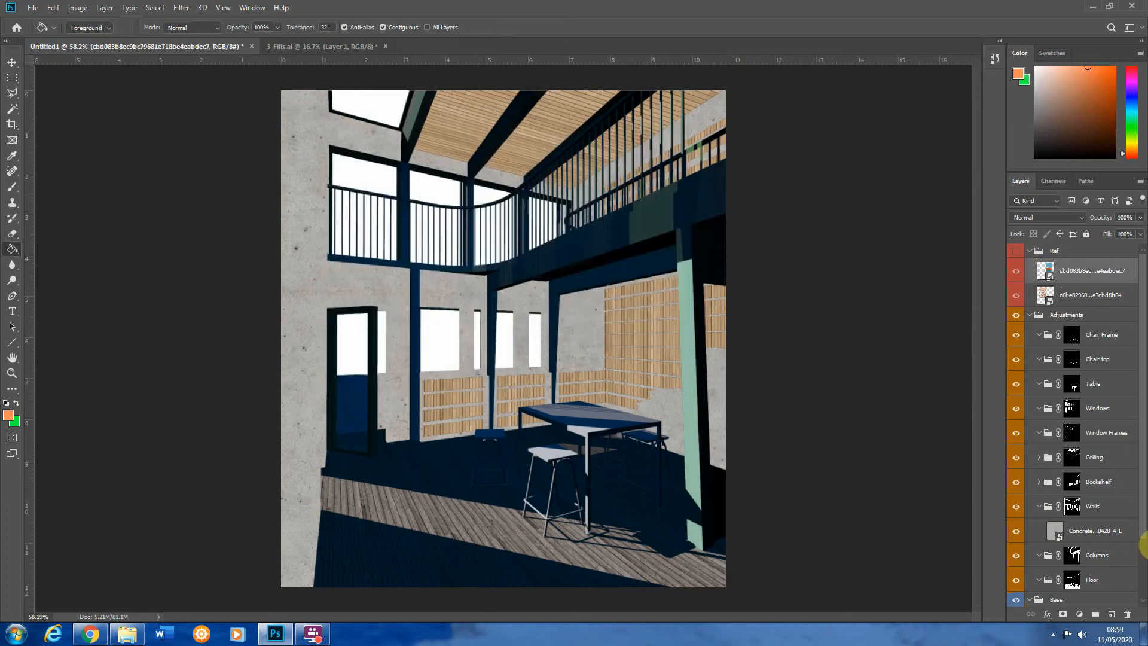
Add a new layer inside the Window Frames group and fill it with the sampled orange
{"action": "left_click", "coordinate": [1072, 432]}
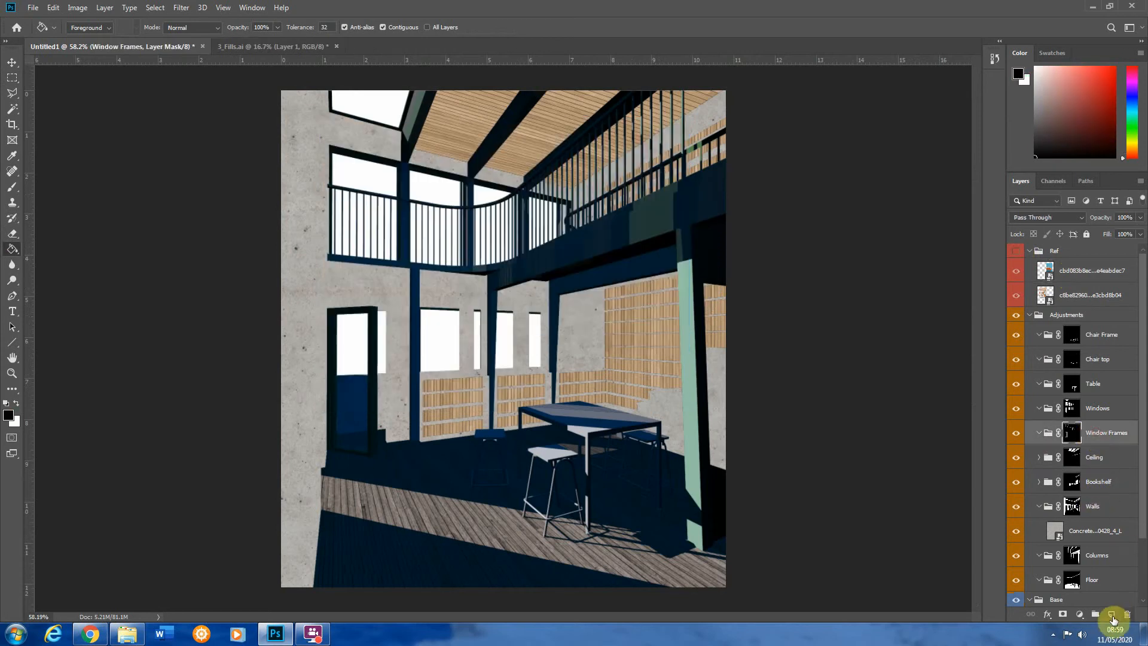
{"action": "left_click", "coordinate": [1112, 614]}
{"action": "left_click", "coordinate": [578, 355]}
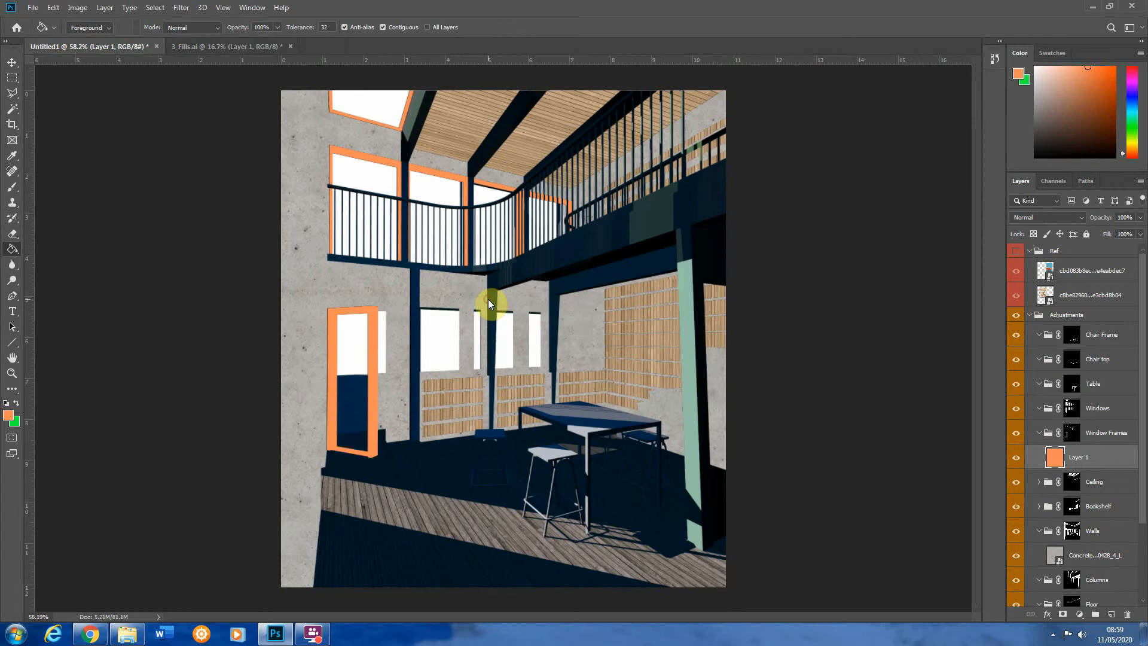
{"action": "left_click", "coordinate": [11, 80]}
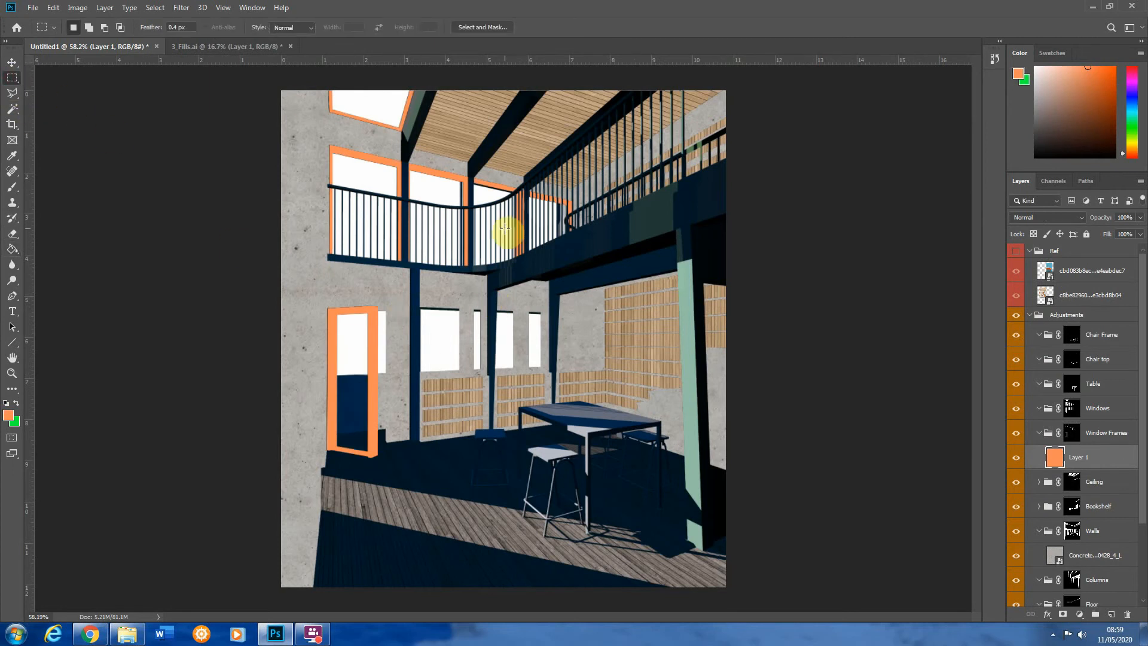
Collapse the Window Frames and Walls groups and add a new layer inside the Columns group
{"action": "left_click", "coordinate": [1040, 435]}
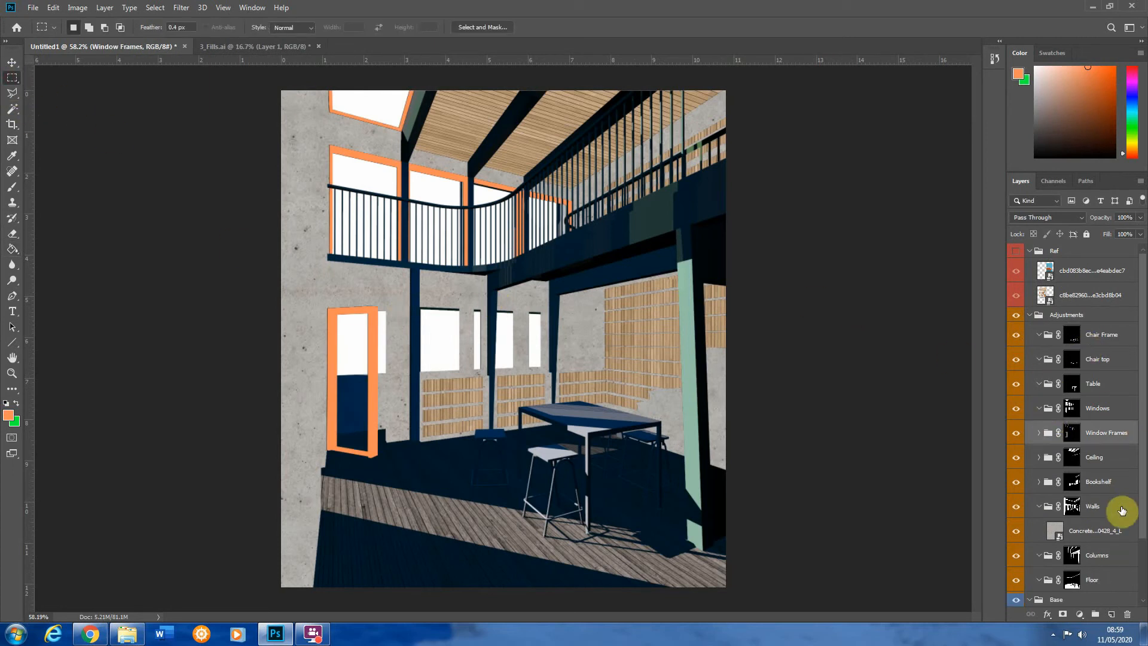
{"action": "left_click", "coordinate": [1037, 507]}
{"action": "left_click", "coordinate": [1092, 529]}
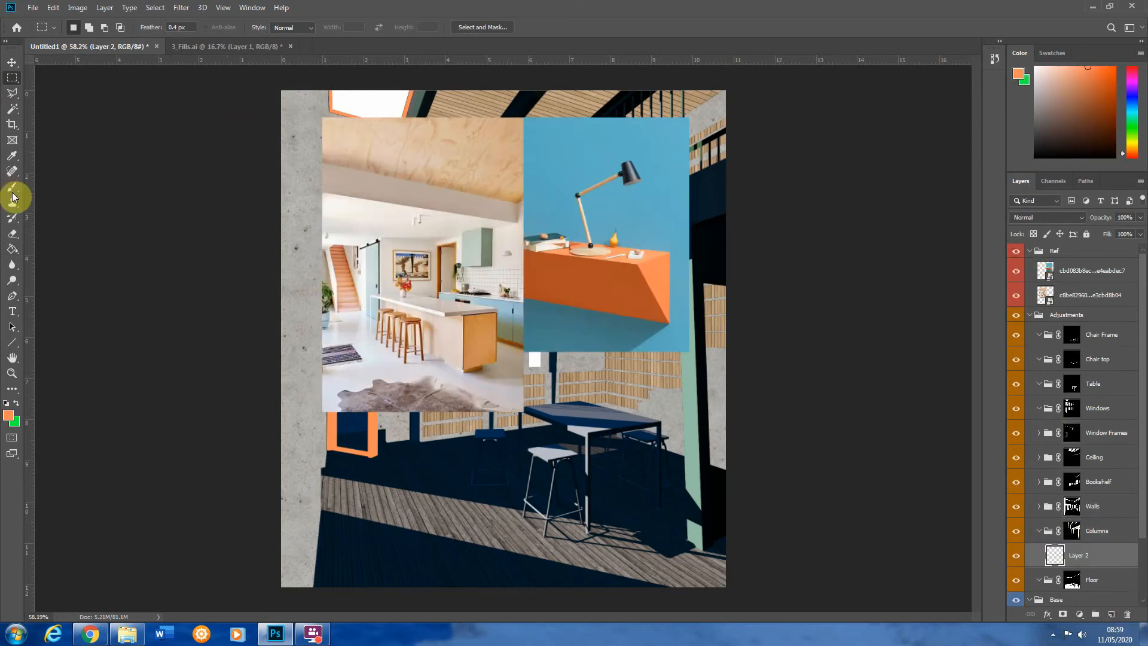
Fill the new Columns layer with the blue sampled from the lamp reference image's background, and hide the Ref group
{"action": "left_click", "coordinate": [12, 249]}
{"action": "left_click", "coordinate": [539, 131], "text": "alt"}
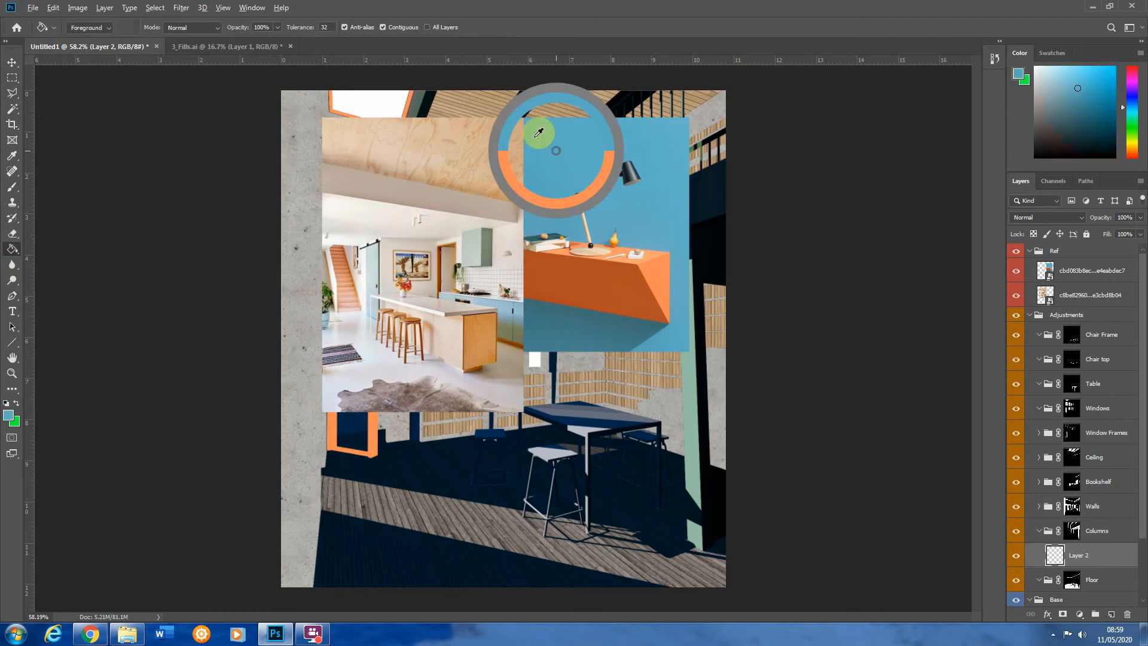
{"action": "left_click", "coordinate": [573, 413]}
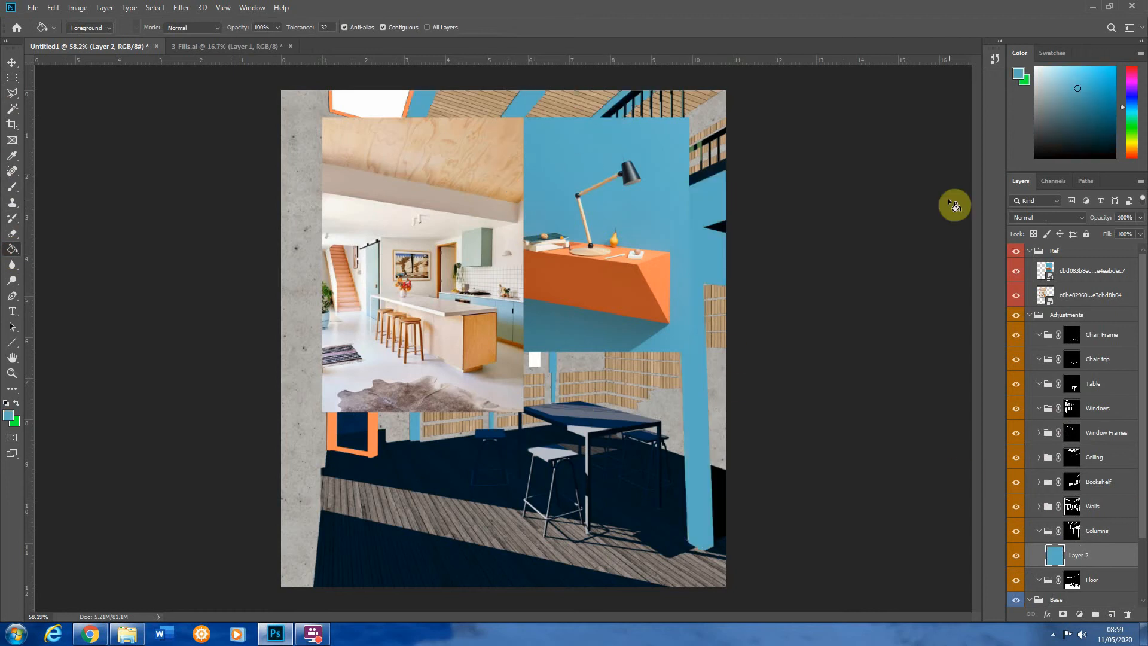
{"action": "left_click", "coordinate": [1024, 251]}
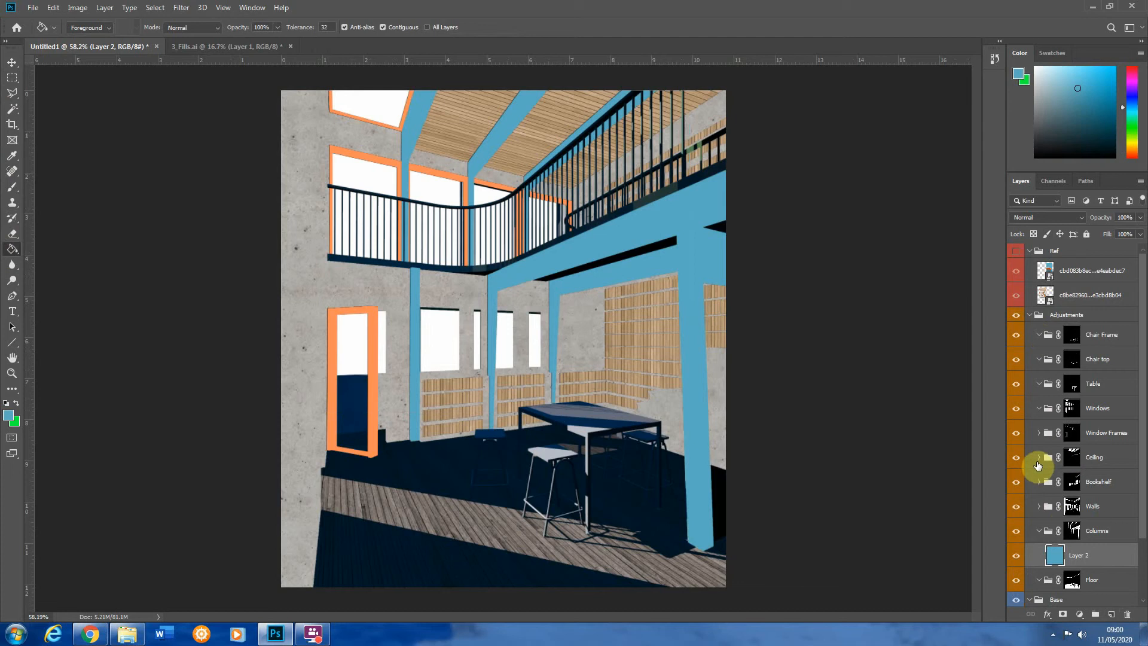
Copy the orange fill layer from the Window Frames group into the Chair Frame group
{"action": "left_click", "coordinate": [1039, 432]}
{"action": "left_click", "coordinate": [12, 62]}
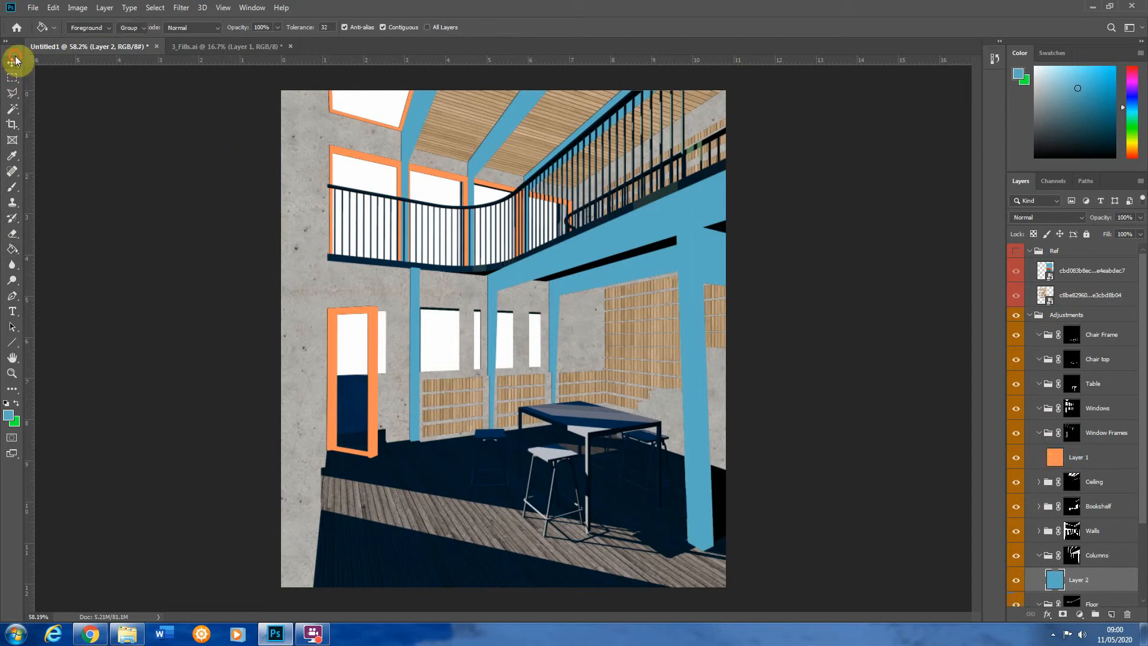
{"action": "left_click", "coordinate": [1078, 458]}
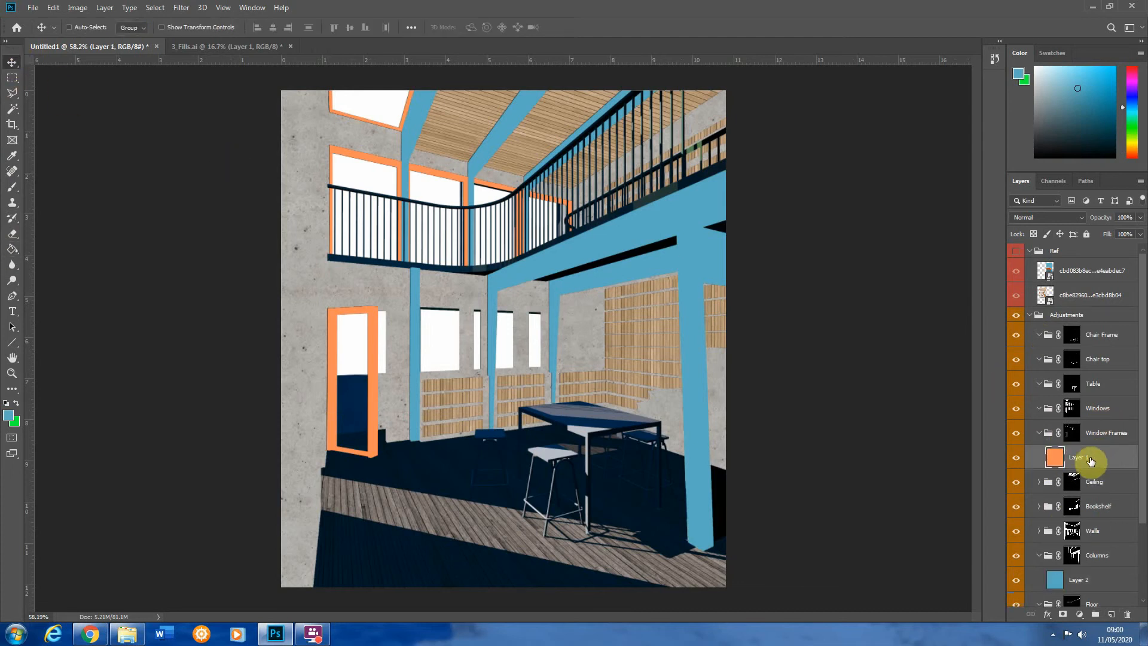
{"action": "left_click_drag", "start_coordinate": [1090, 460], "coordinate": [1094, 339]}
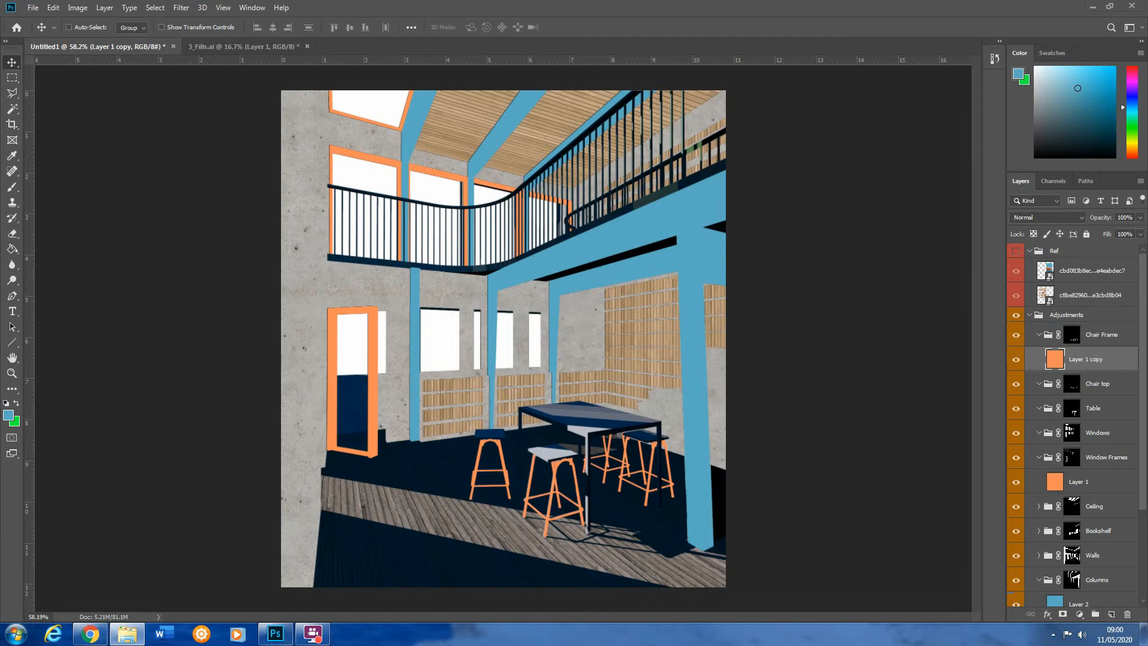
Place the PlywoodNew0063_23_XL (1) texture in the document and move its layer into the Chair top group
{"action": "left_click_drag", "start_coordinate": [638, 371], "coordinate": [586, 346]}
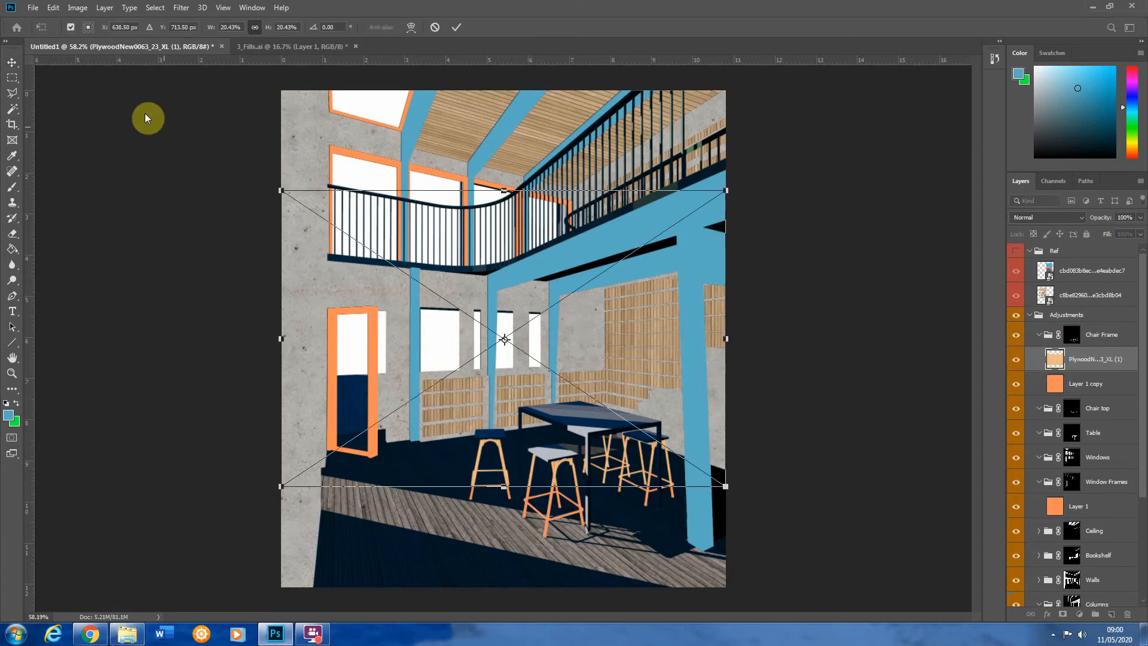
{"action": "left_click", "coordinate": [12, 77]}
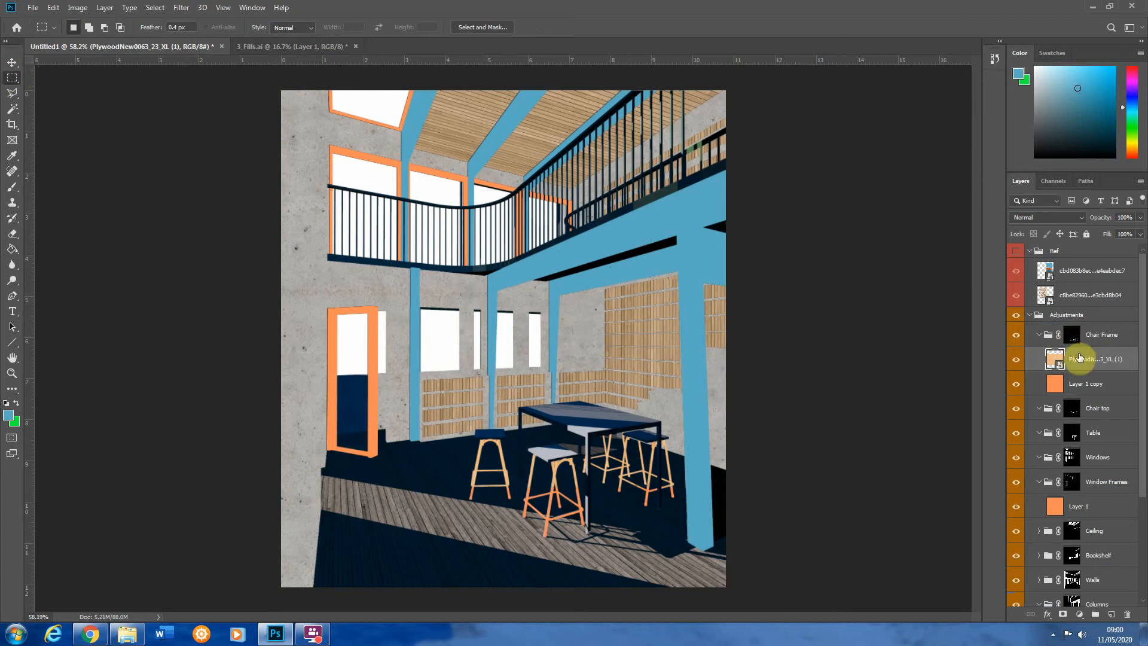
{"action": "left_click_drag", "start_coordinate": [1080, 367], "coordinate": [1084, 410]}
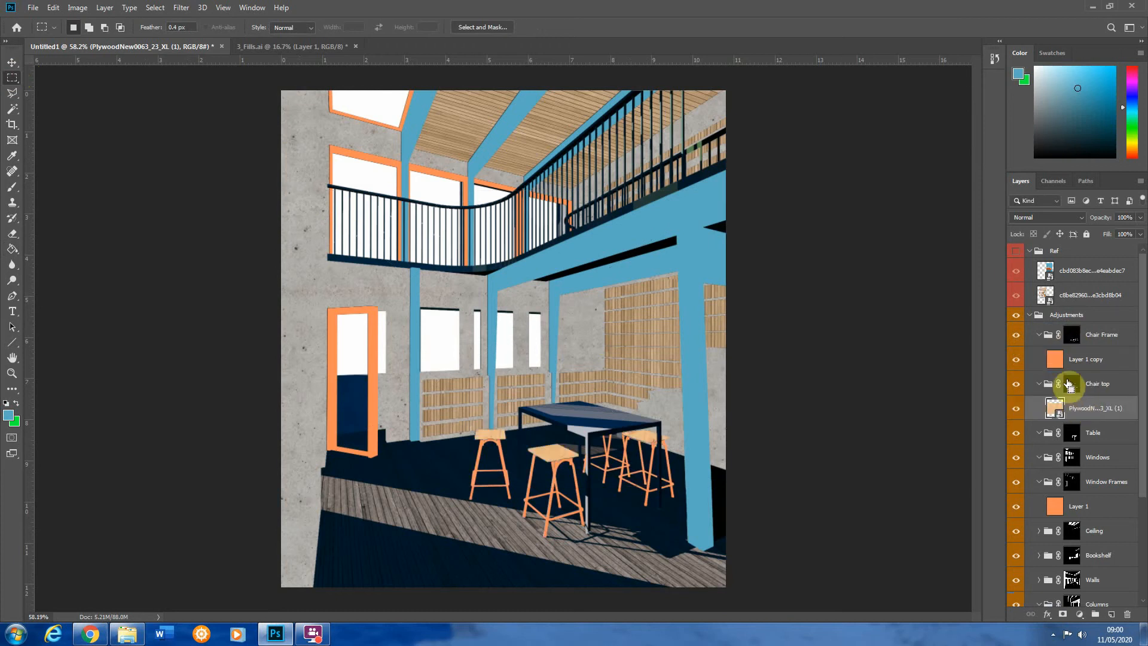
Scale the plywood texture to about 13.85% and position it over the stools around the table
{"action": "key", "text": "ctrl+t"}
{"action": "left_click_drag", "start_coordinate": [543, 379], "coordinate": [583, 450]}
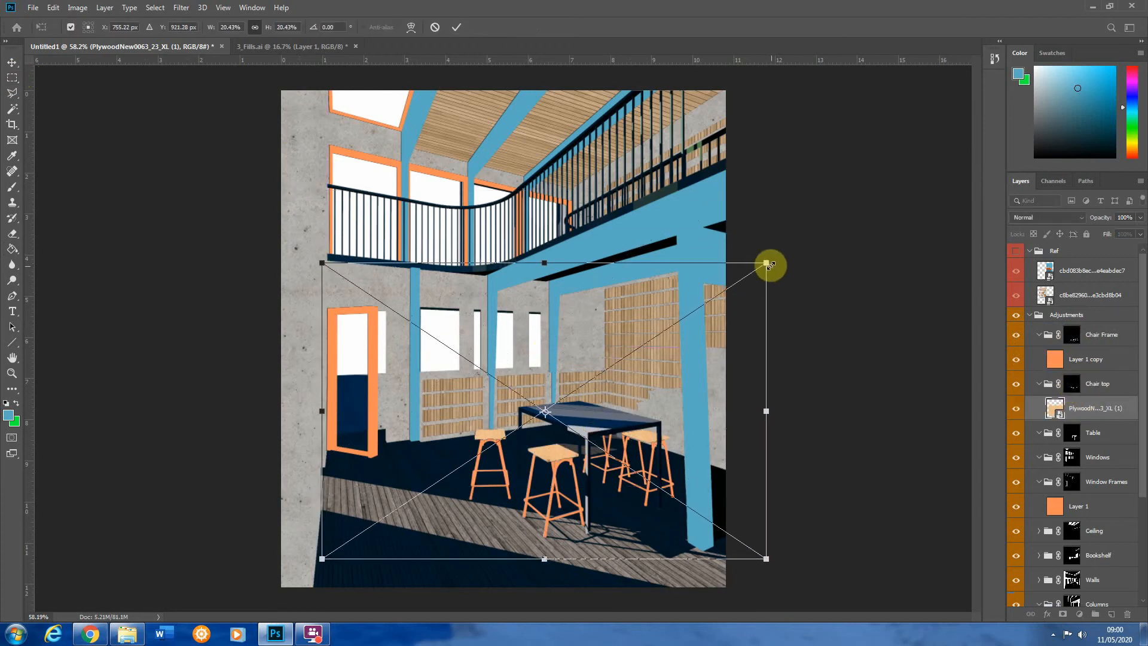
{"action": "left_click_drag", "start_coordinate": [769, 265], "coordinate": [694, 311]}
{"action": "left_click_drag", "start_coordinate": [543, 381], "coordinate": [573, 398]}
{"action": "scroll", "coordinate": [555, 467], "scroll_direction": "up", "scroll_amount": 5}
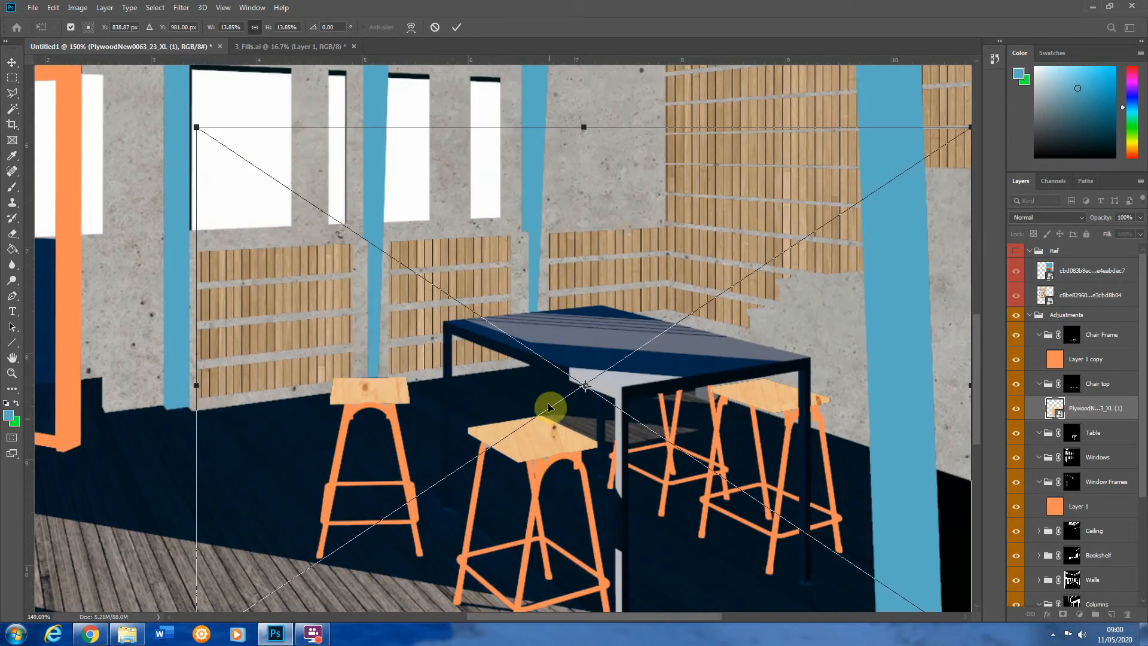
Shrink the plywood texture further around the stool seats, adjust its position and apply the transform
{"action": "scroll", "coordinate": [548, 403], "scroll_direction": "down", "scroll_amount": 2}
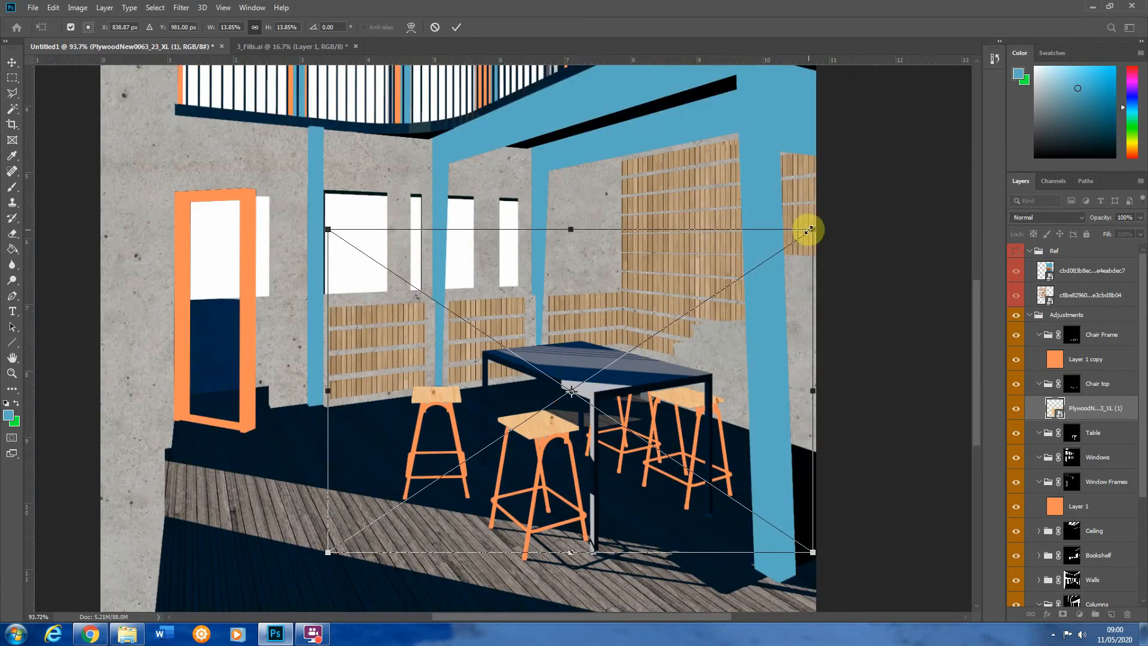
{"action": "left_click_drag", "start_coordinate": [810, 229], "coordinate": [759, 276]}
{"action": "left_click_drag", "start_coordinate": [588, 353], "coordinate": [589, 352]}
{"action": "left_click", "coordinate": [12, 78]}
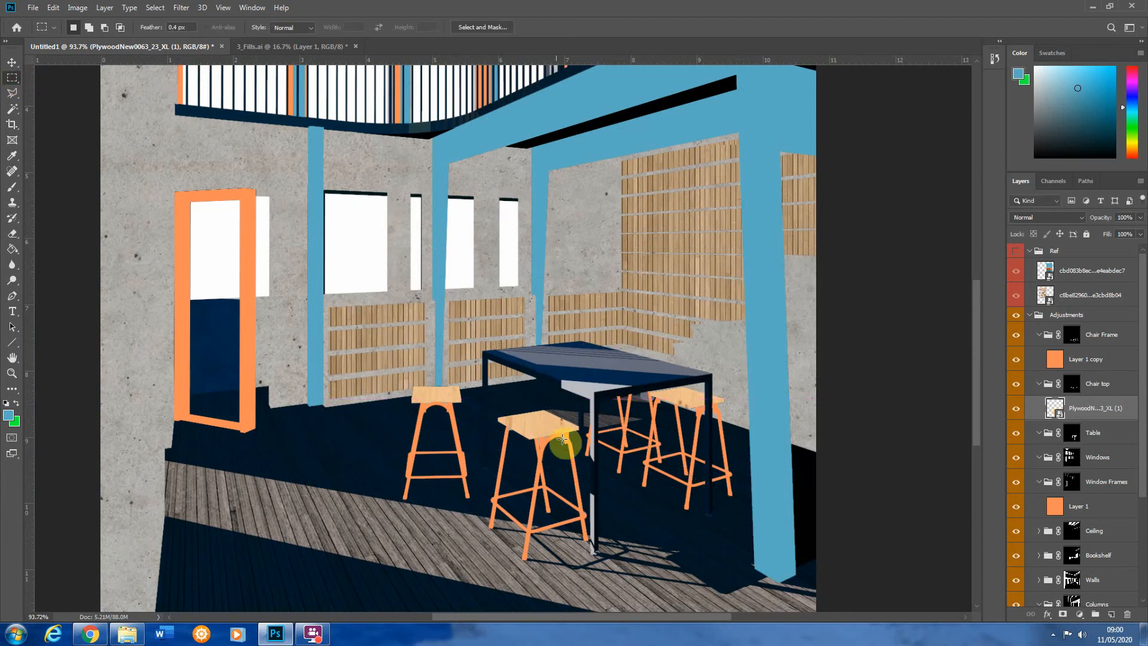
{"action": "scroll", "coordinate": [562, 440], "scroll_direction": "down", "scroll_amount": 2}
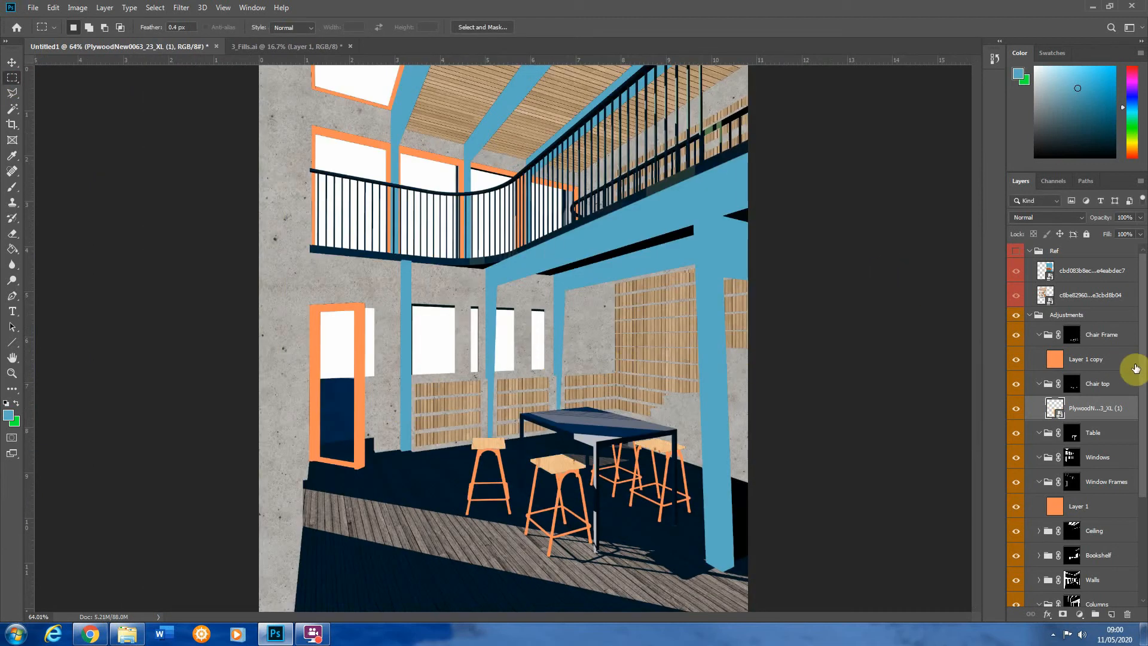
Collapse the Chair top, Window Frames and Columns groups
{"action": "left_click_drag", "start_coordinate": [1146, 363], "coordinate": [1146, 366]}
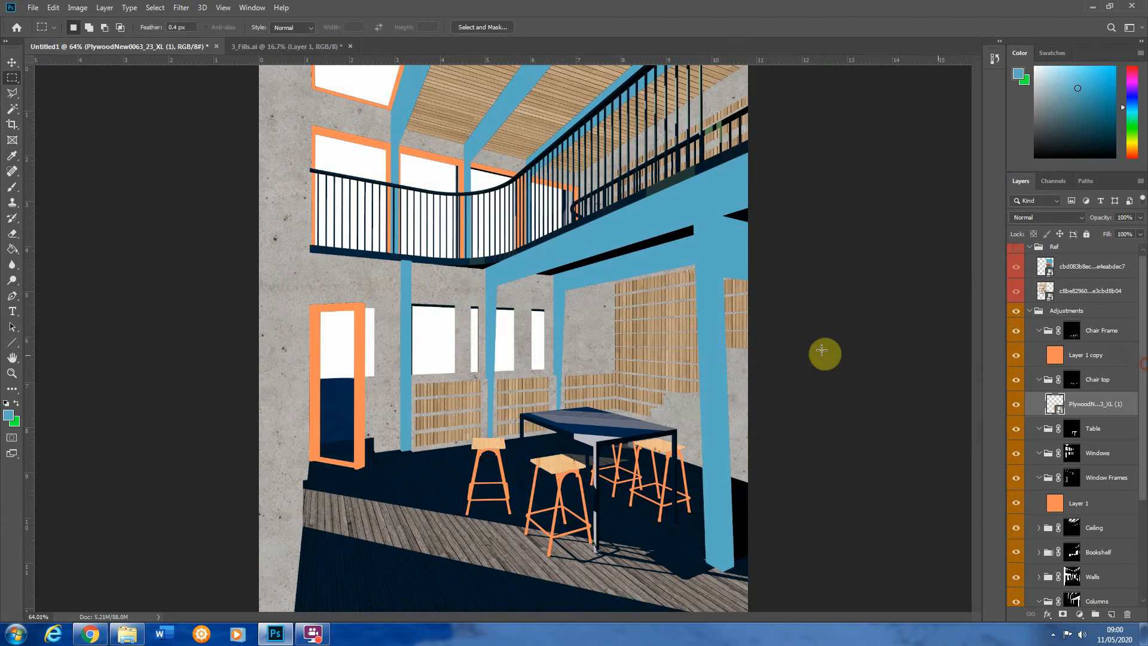
{"action": "scroll", "coordinate": [387, 396], "scroll_direction": "up", "scroll_amount": 4}
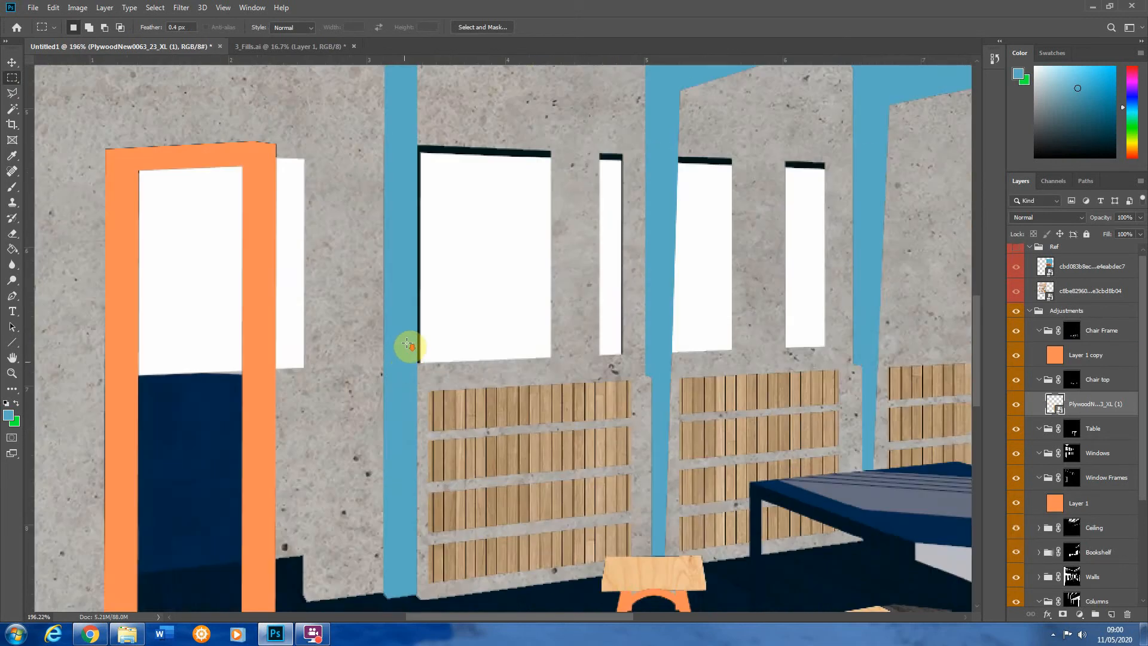
{"action": "scroll", "coordinate": [410, 340], "scroll_direction": "down", "scroll_amount": 4}
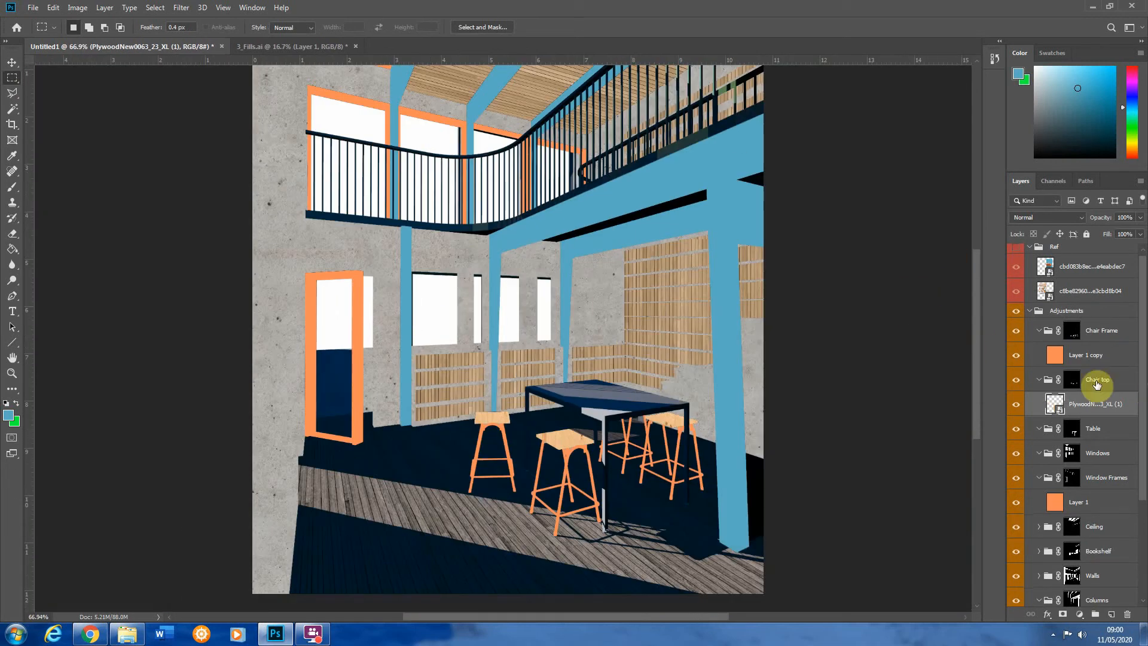
{"action": "left_click", "coordinate": [1039, 383]}
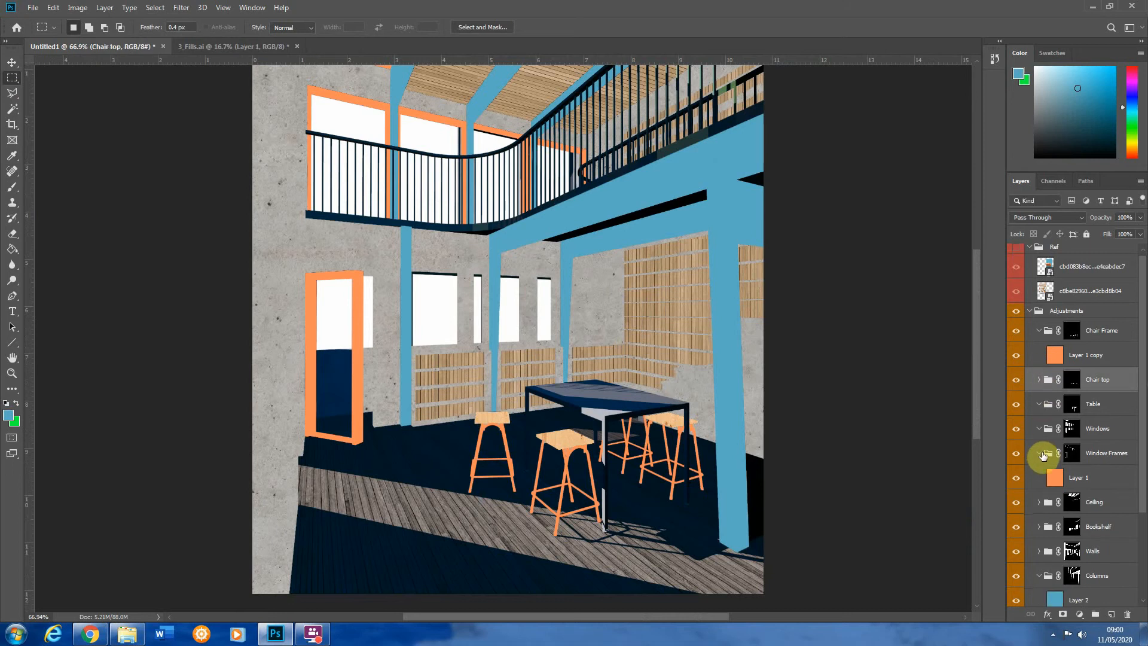
{"action": "left_click", "coordinate": [1041, 454]}
{"action": "left_click", "coordinate": [1040, 554]}
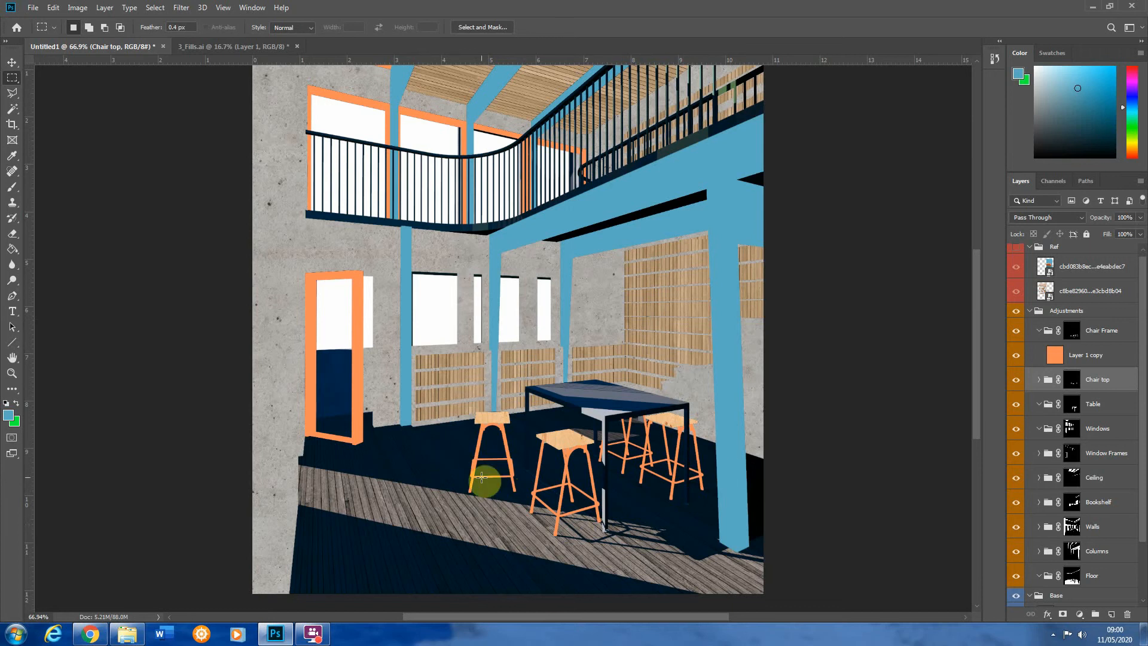
{"action": "scroll", "coordinate": [481, 477], "scroll_direction": "up", "scroll_amount": 6}
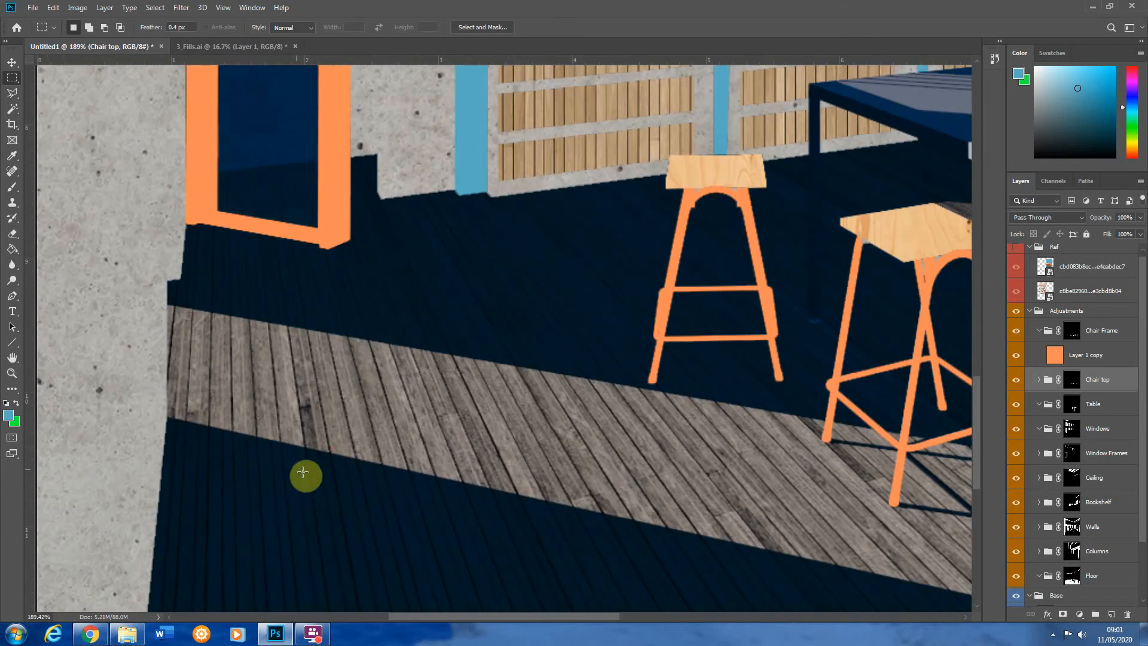
{"action": "scroll", "coordinate": [302, 473], "scroll_direction": "down", "scroll_amount": 4}
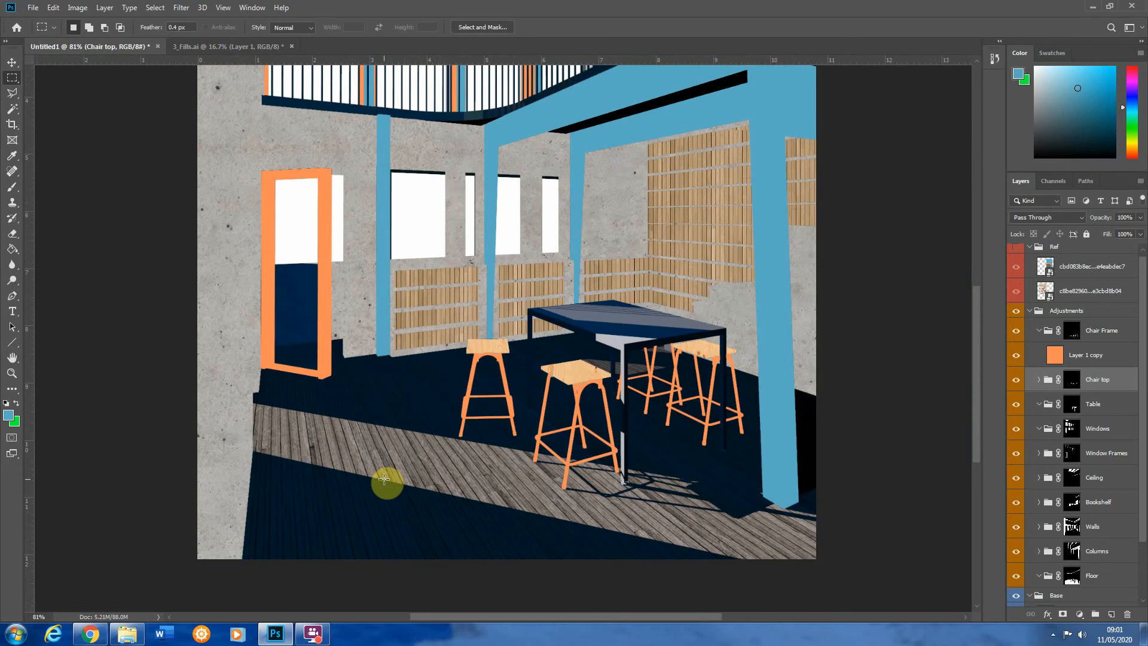
{"action": "scroll", "coordinate": [595, 457], "scroll_direction": "down", "scroll_amount": 2}
{"action": "scroll", "coordinate": [180, 506], "scroll_direction": "up", "scroll_amount": 3}
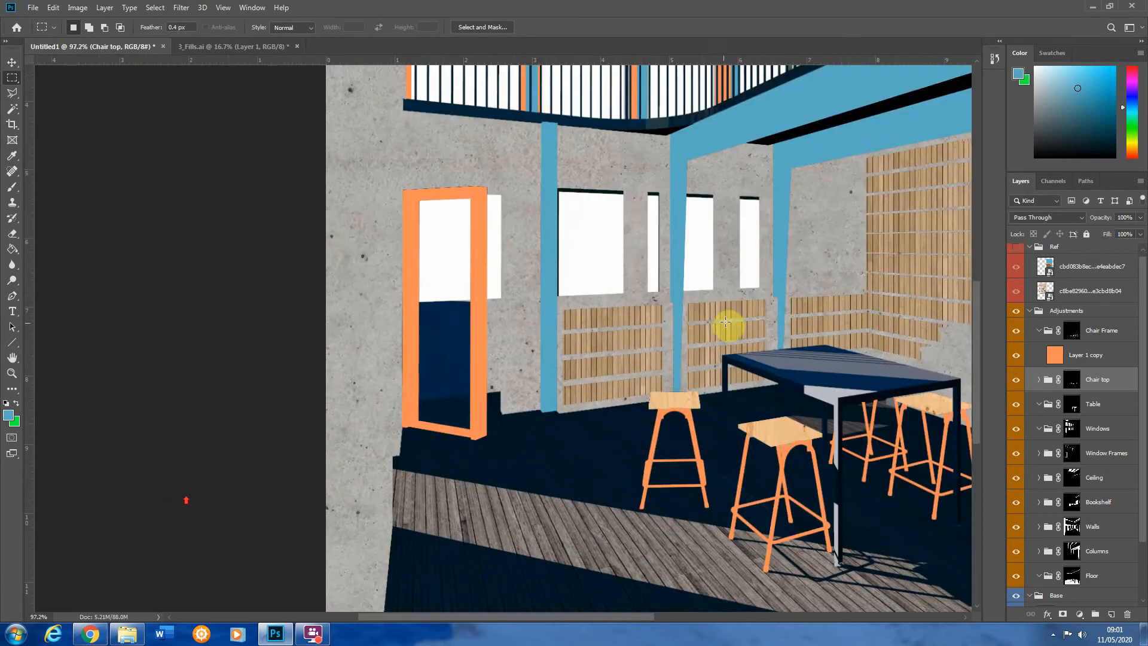
{"action": "scroll", "coordinate": [725, 323], "scroll_direction": "down", "scroll_amount": 1}
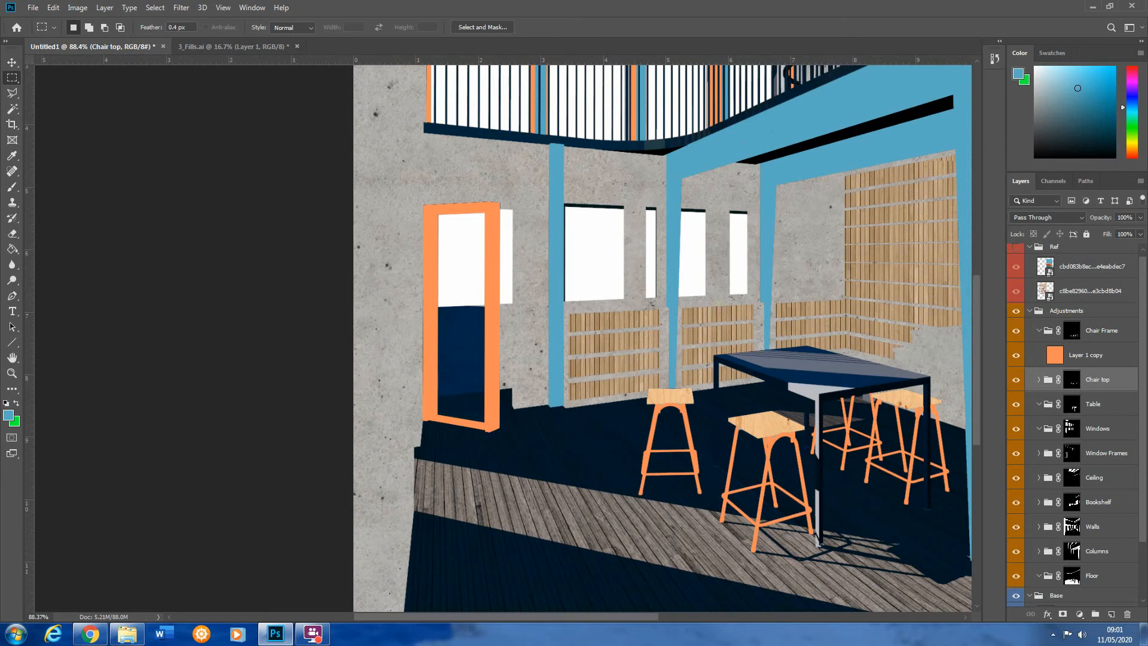
Duplicate the Bamboo_Ceiling layer inside the Ceiling group and place the copy lower, over the ceiling strips below the balcony
{"action": "scroll", "coordinate": [1139, 358], "scroll_direction": "down", "scroll_amount": 3}
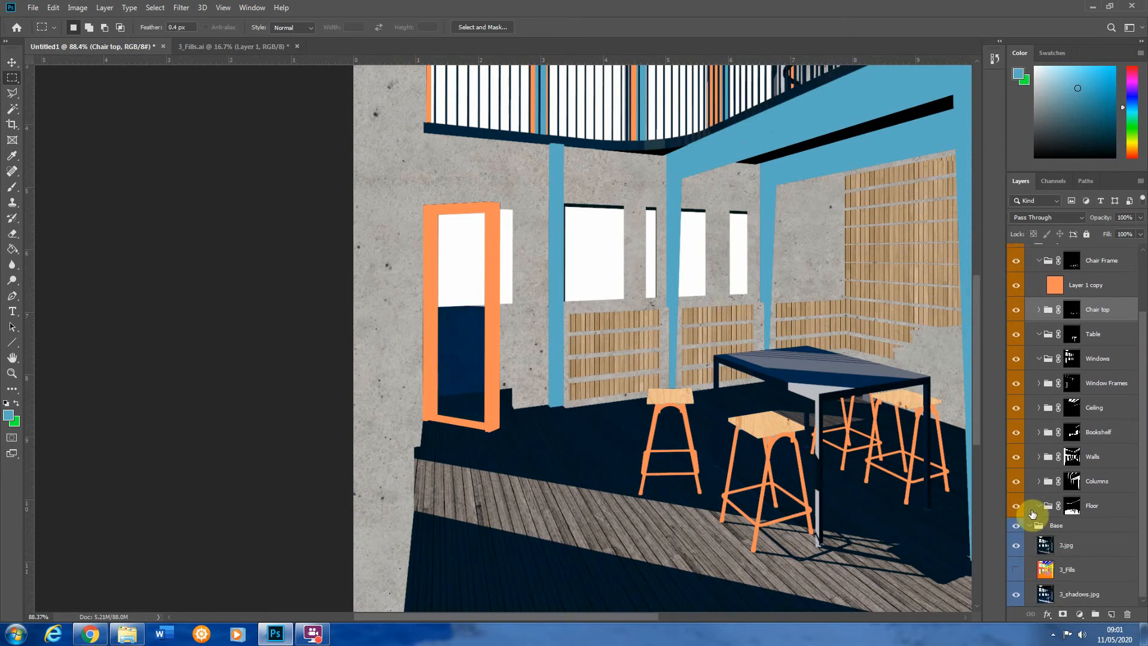
{"action": "scroll", "coordinate": [661, 502], "scroll_direction": "down", "scroll_amount": 3}
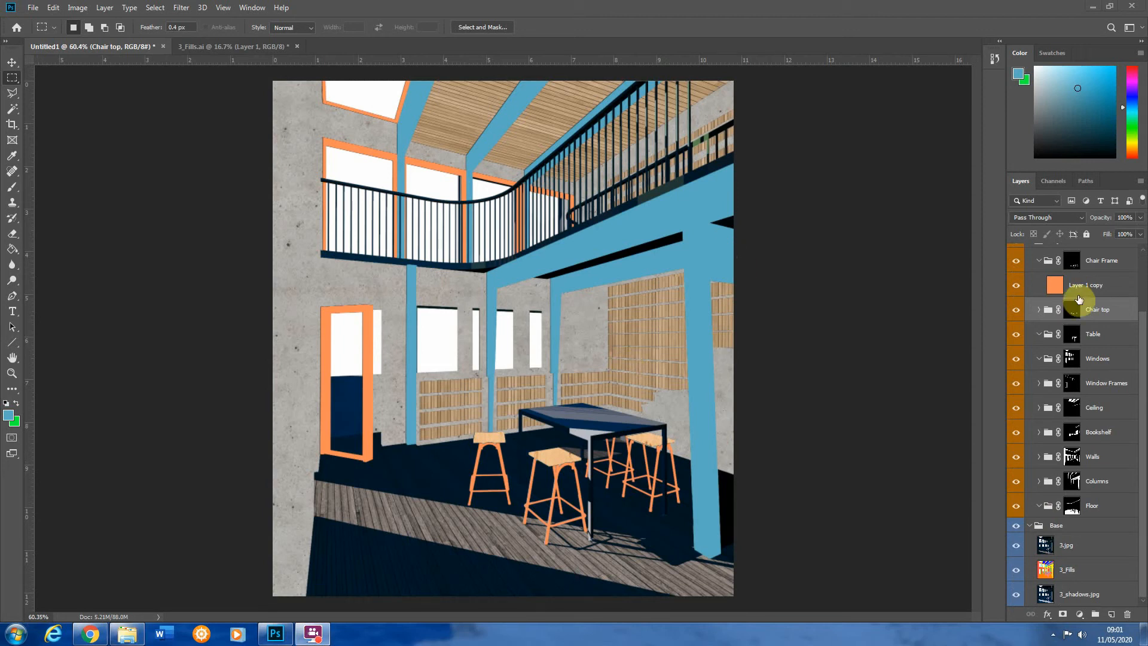
{"action": "left_click", "coordinate": [1039, 407]}
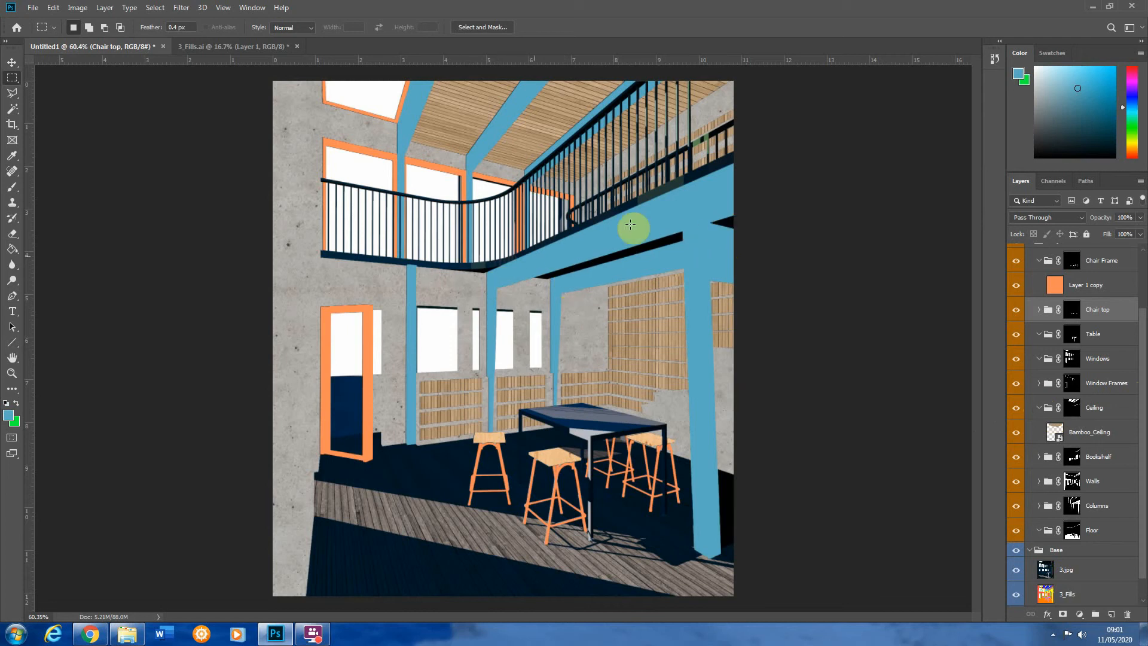
{"action": "left_click", "coordinate": [1102, 440]}
{"action": "left_click", "coordinate": [12, 61]}
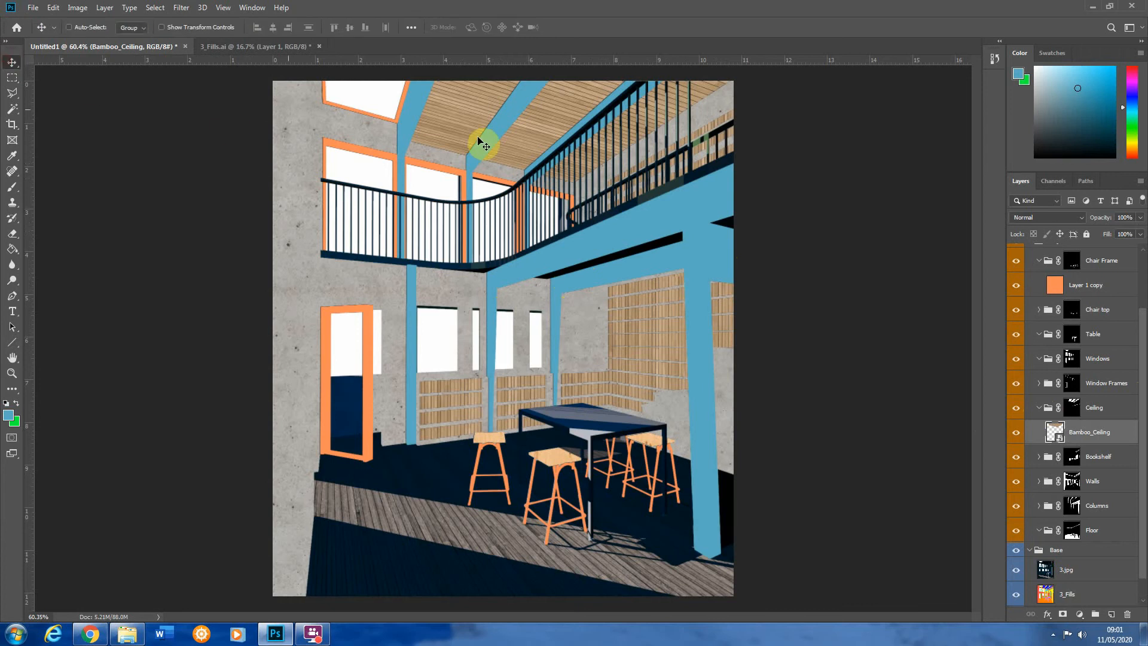
{"action": "left_click_drag", "start_coordinate": [571, 120], "coordinate": [577, 314]}
Scale the bamboo copy to about 101% width and 53% height and position it over the lower ceiling beneath the balcony
{"action": "key", "text": "ctrl+t"}
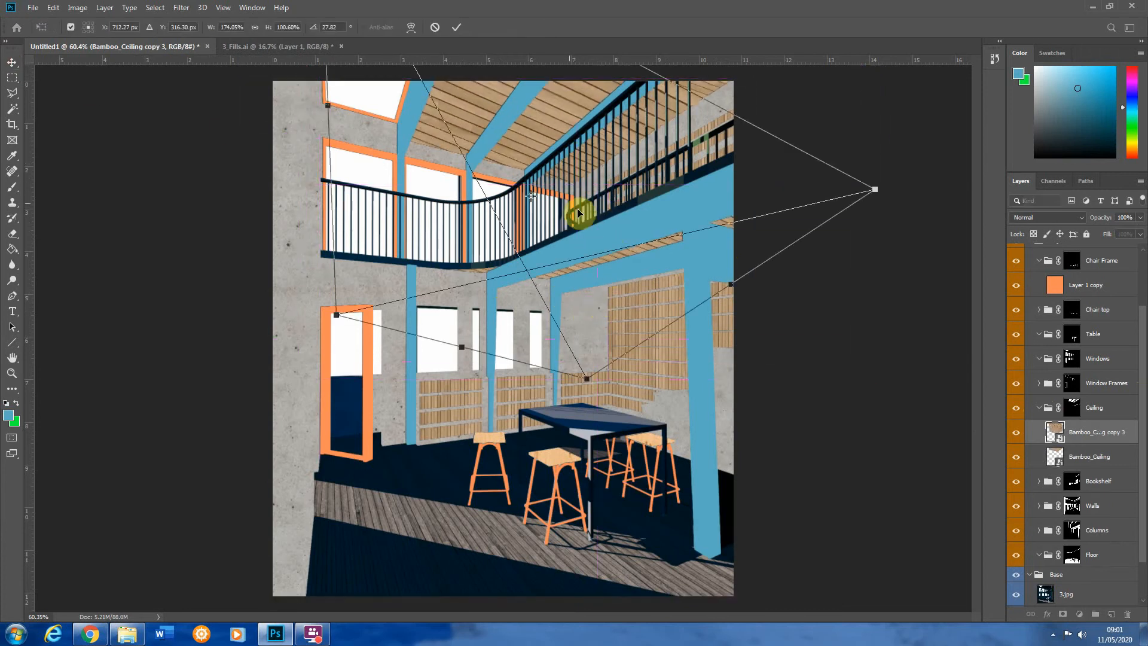
{"action": "right_click", "coordinate": [578, 212]}
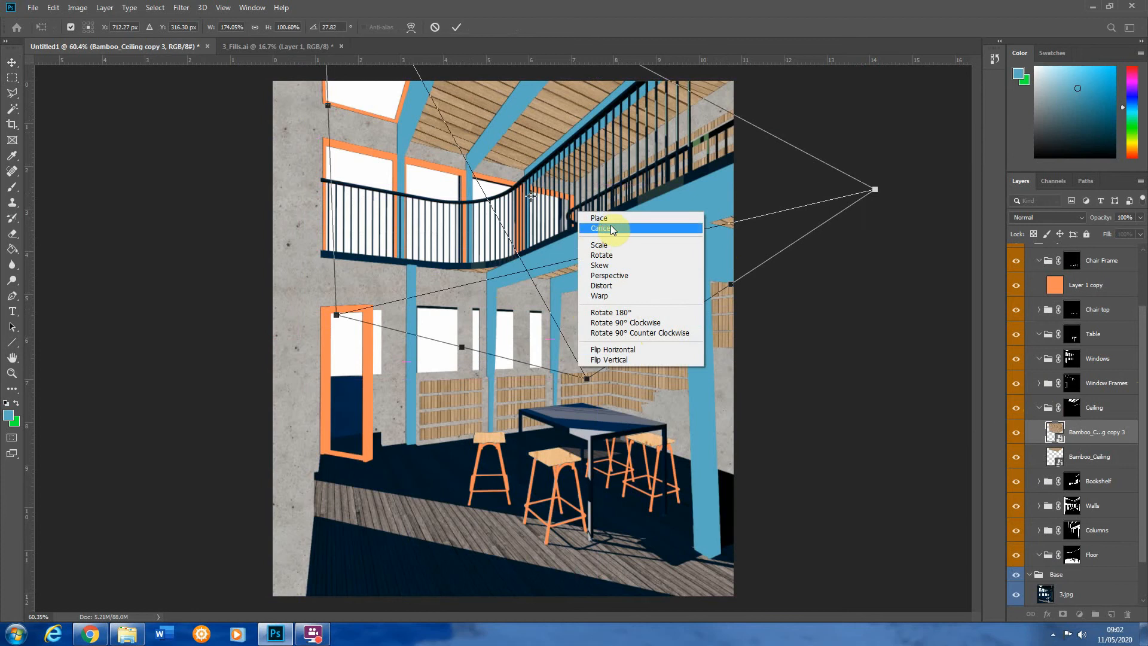
{"action": "left_click", "coordinate": [533, 264]}
{"action": "left_click_drag", "start_coordinate": [570, 271], "coordinate": [602, 223]}
{"action": "right_click", "coordinate": [622, 240]}
{"action": "left_click", "coordinate": [727, 231]}
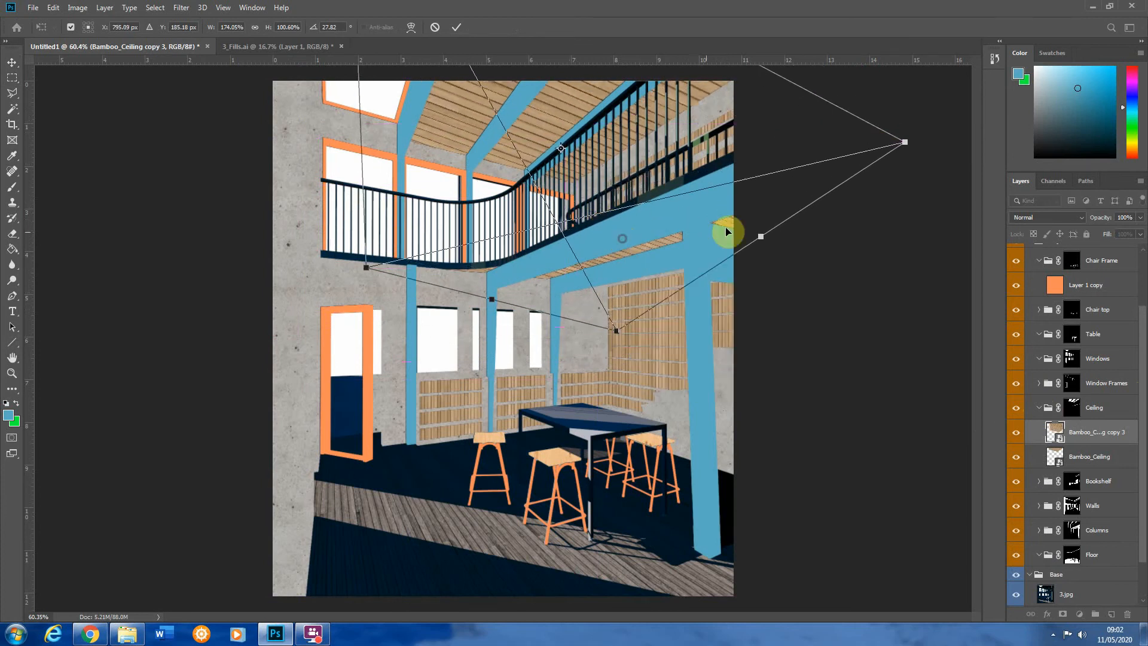
{"action": "left_click_drag", "start_coordinate": [905, 142], "coordinate": [667, 197]}
{"action": "left_click_drag", "start_coordinate": [551, 275], "coordinate": [660, 275]}
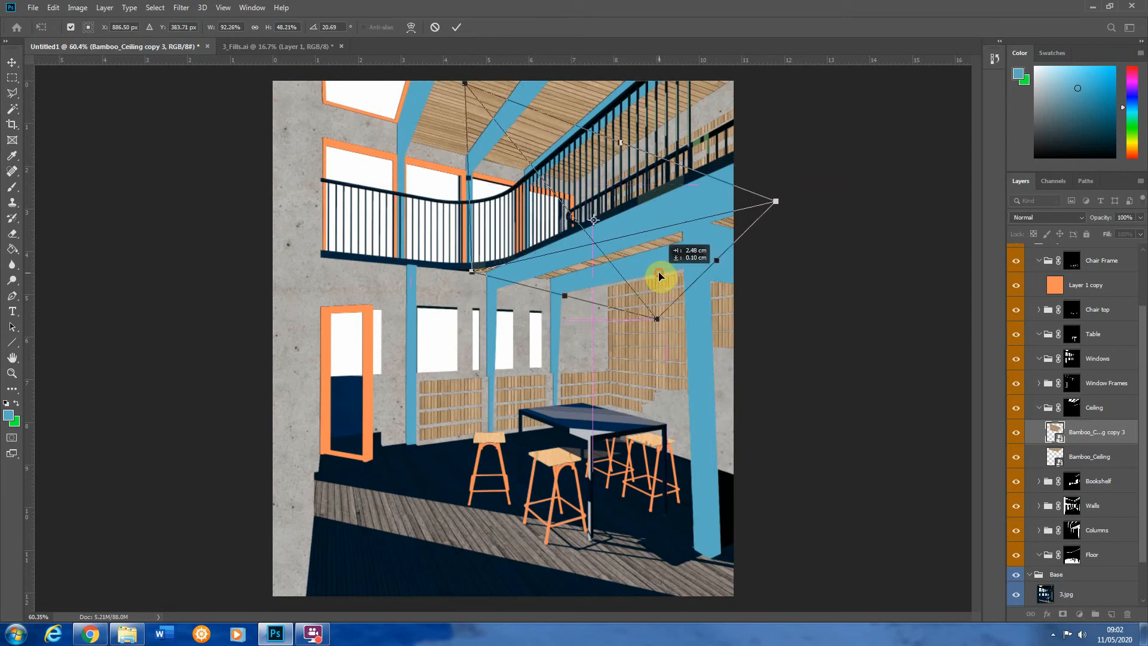
{"action": "left_click_drag", "start_coordinate": [777, 204], "coordinate": [794, 199]}
Distort the bamboo copy's corners to follow the perspective of the lower ceiling between the blue beams and apply the transform
{"action": "right_click", "coordinate": [656, 248]}
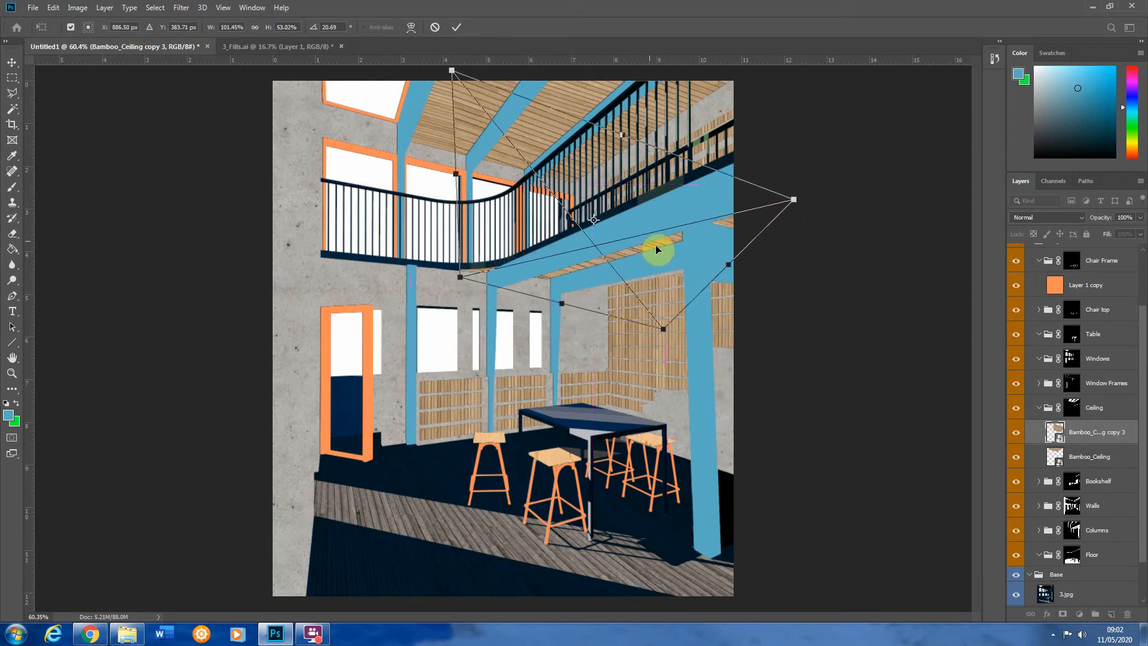
{"action": "left_click", "coordinate": [689, 323]}
{"action": "scroll", "coordinate": [464, 277], "scroll_direction": "up", "scroll_amount": 2}
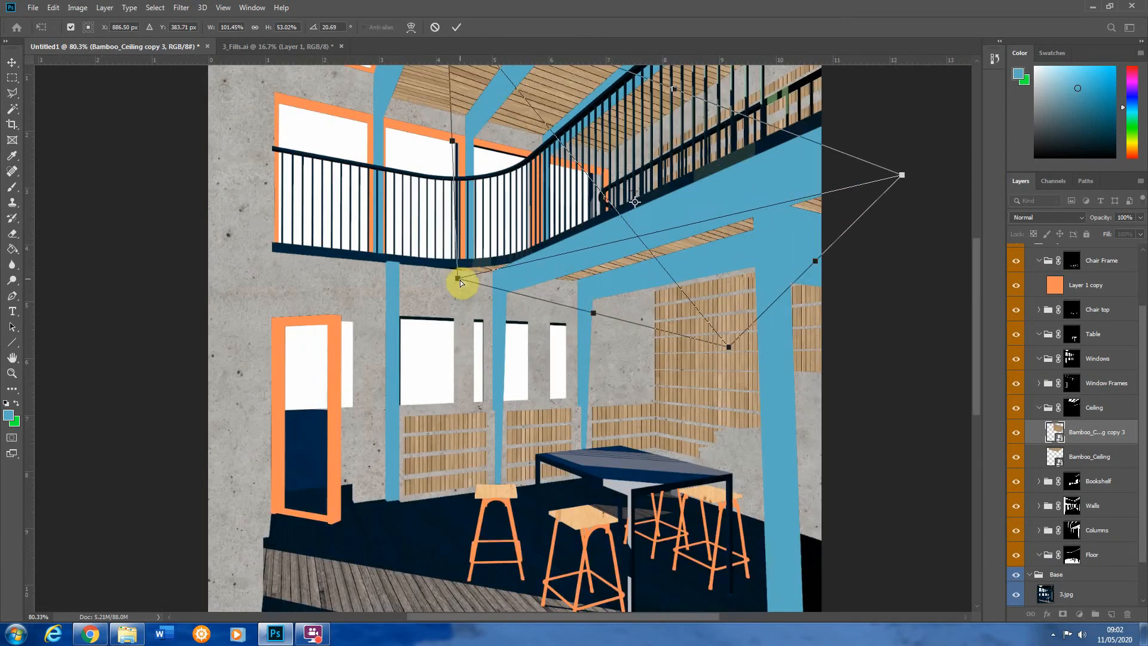
{"action": "left_click_drag", "start_coordinate": [460, 276], "coordinate": [409, 271]}
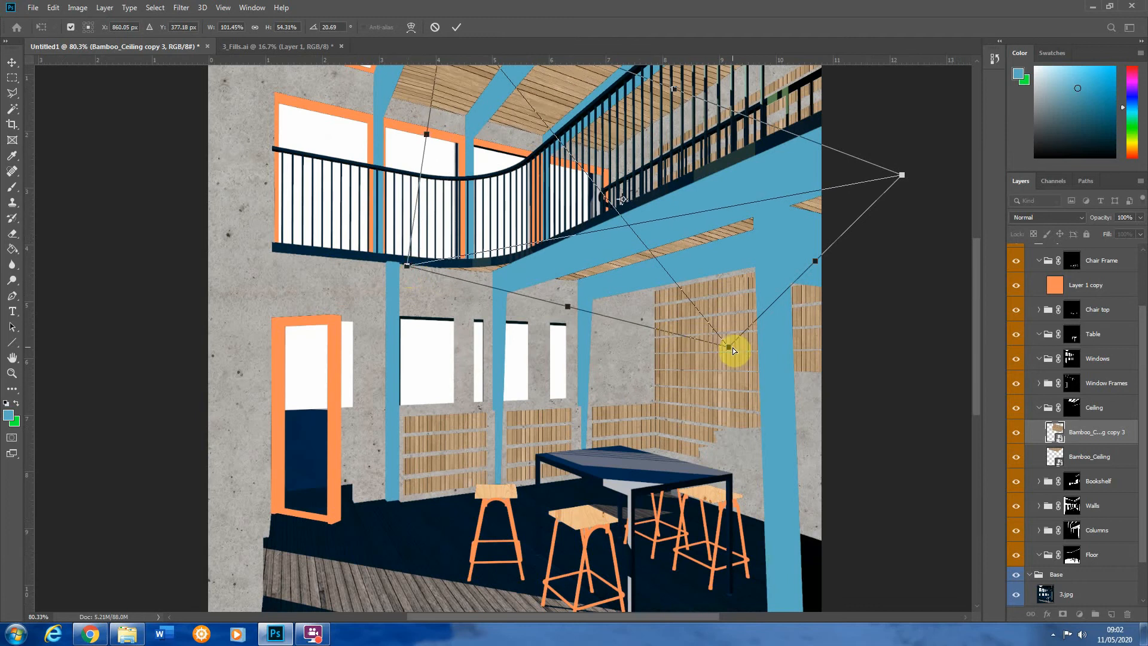
{"action": "left_click_drag", "start_coordinate": [730, 347], "coordinate": [671, 290]}
{"action": "scroll", "coordinate": [687, 397], "scroll_direction": "down", "scroll_amount": 2}
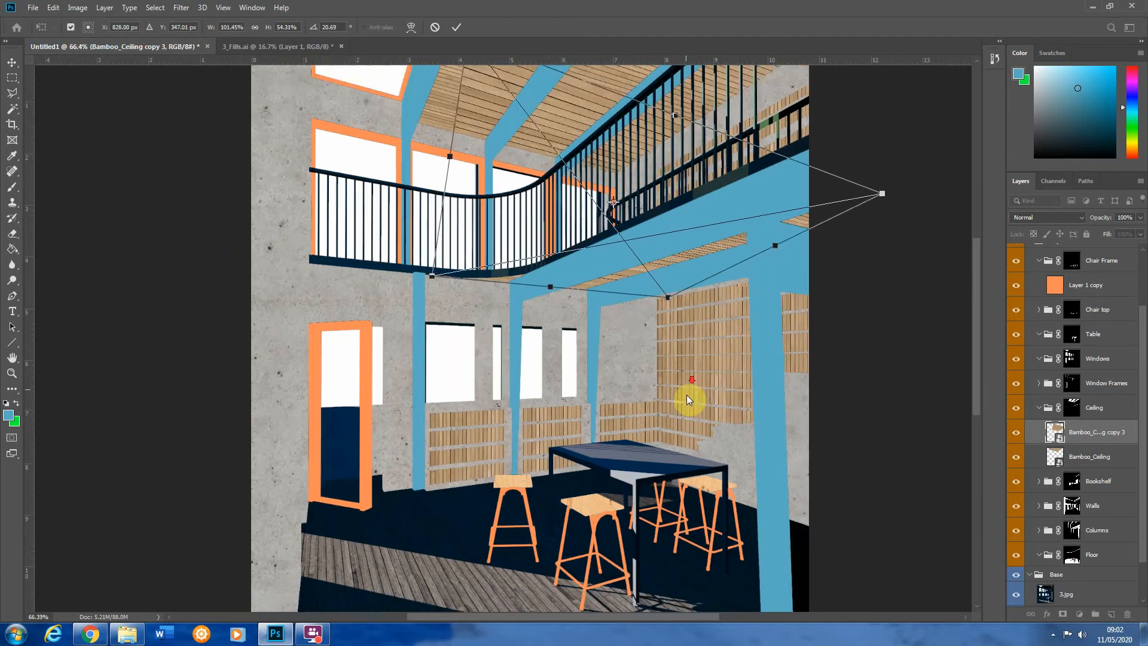
{"action": "left_click_drag", "start_coordinate": [452, 70], "coordinate": [564, 146]}
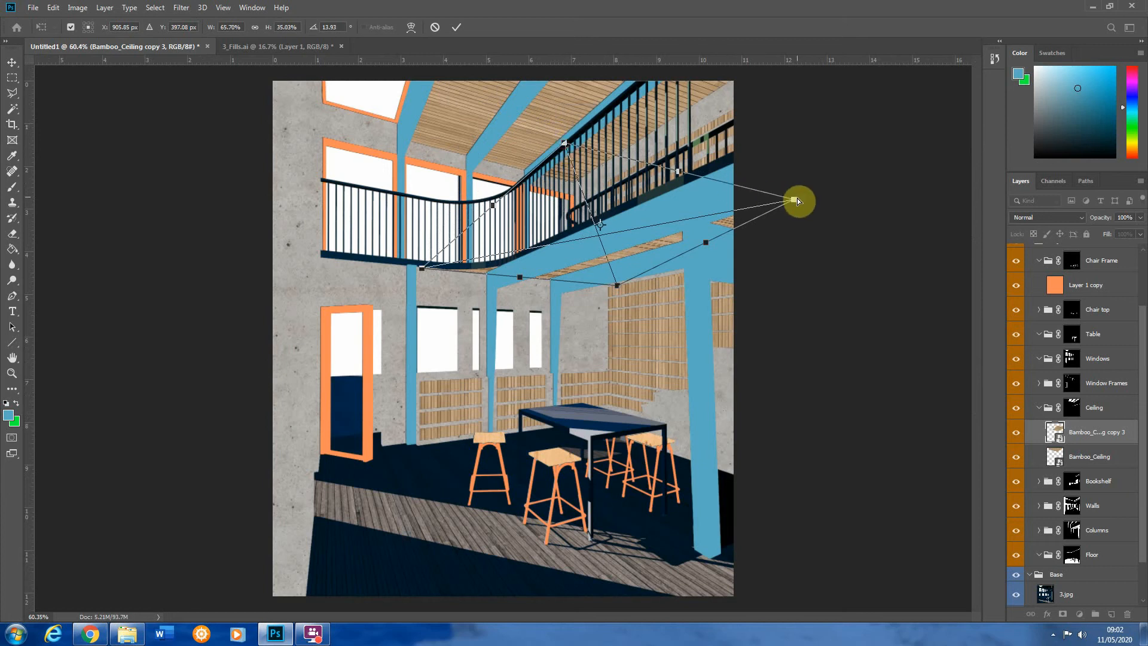
{"action": "left_click_drag", "start_coordinate": [796, 199], "coordinate": [948, 227]}
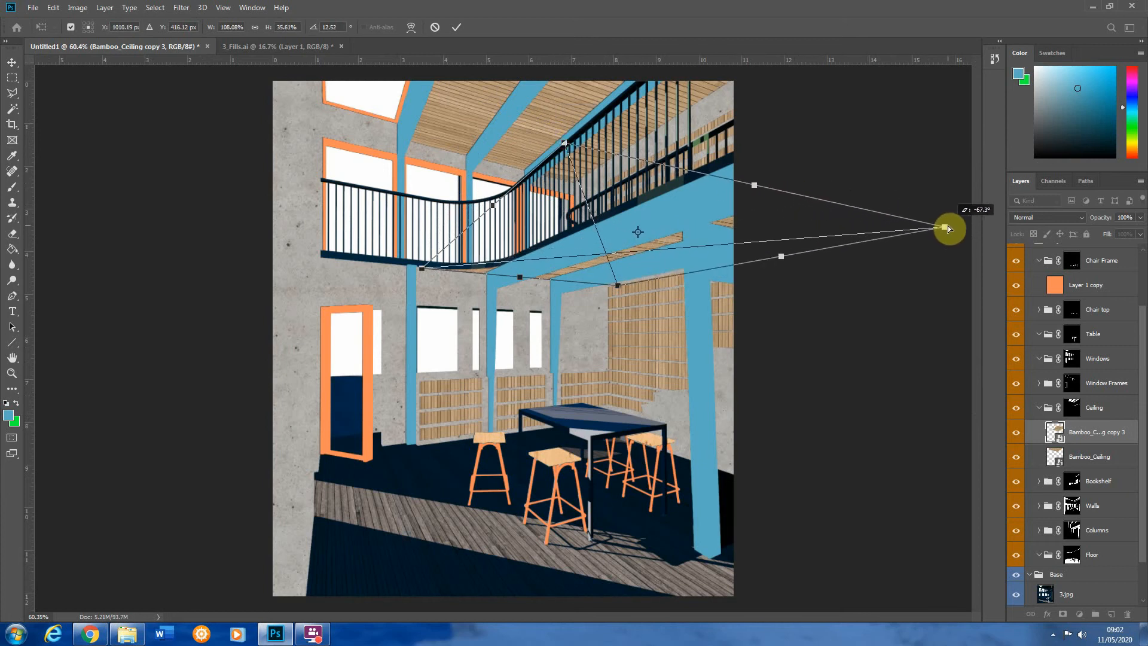
{"action": "scroll", "coordinate": [663, 241], "scroll_direction": "up", "scroll_amount": 6}
{"action": "left_click_drag", "start_coordinate": [522, 289], "coordinate": [511, 290]}
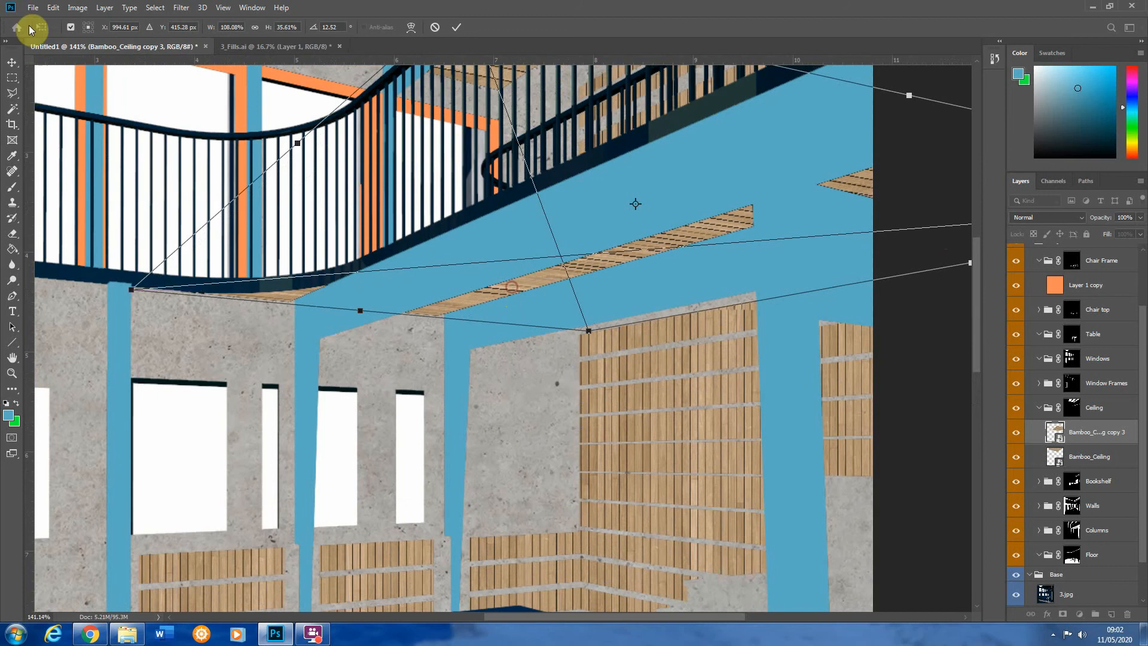
{"action": "left_click", "coordinate": [20, 78]}
Check the bamboo on the lower ceiling and collapse the Ceiling group
{"action": "scroll", "coordinate": [615, 313], "scroll_direction": "down", "scroll_amount": 7}
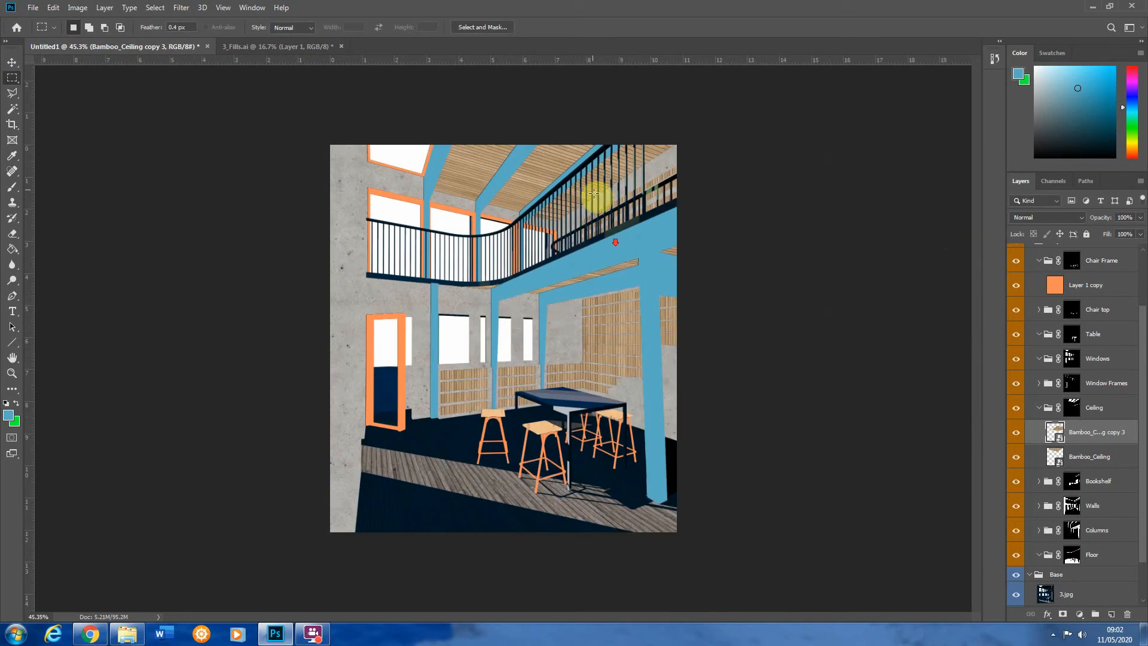
{"action": "scroll", "coordinate": [451, 236], "scroll_direction": "up", "scroll_amount": 5}
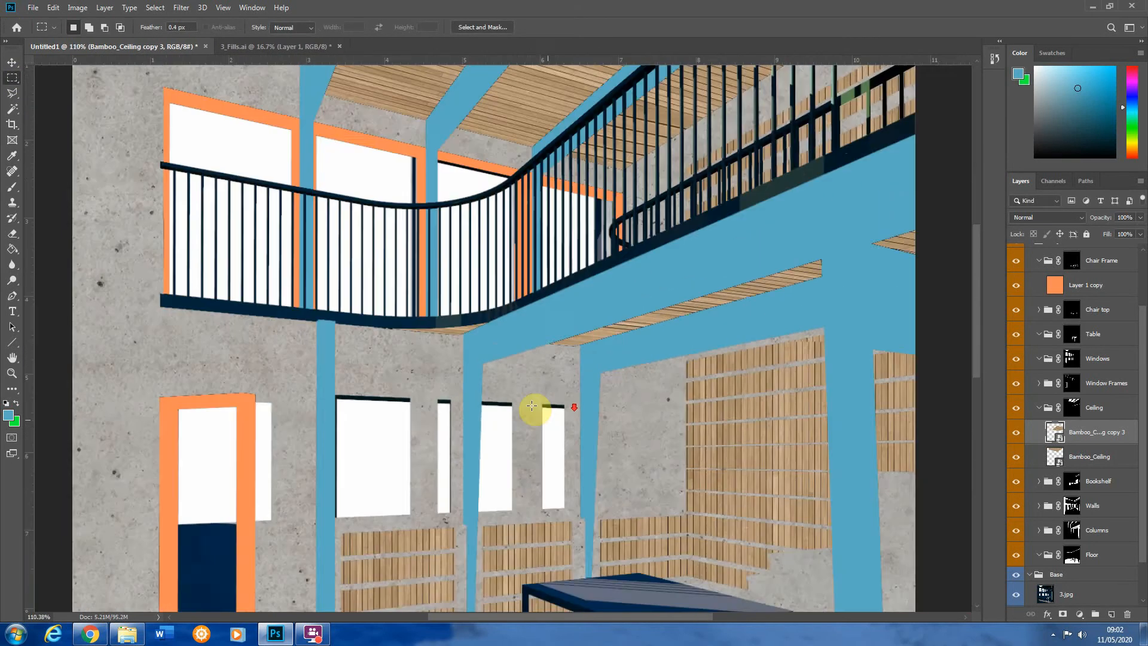
{"action": "scroll", "coordinate": [531, 406], "scroll_direction": "down", "scroll_amount": 3}
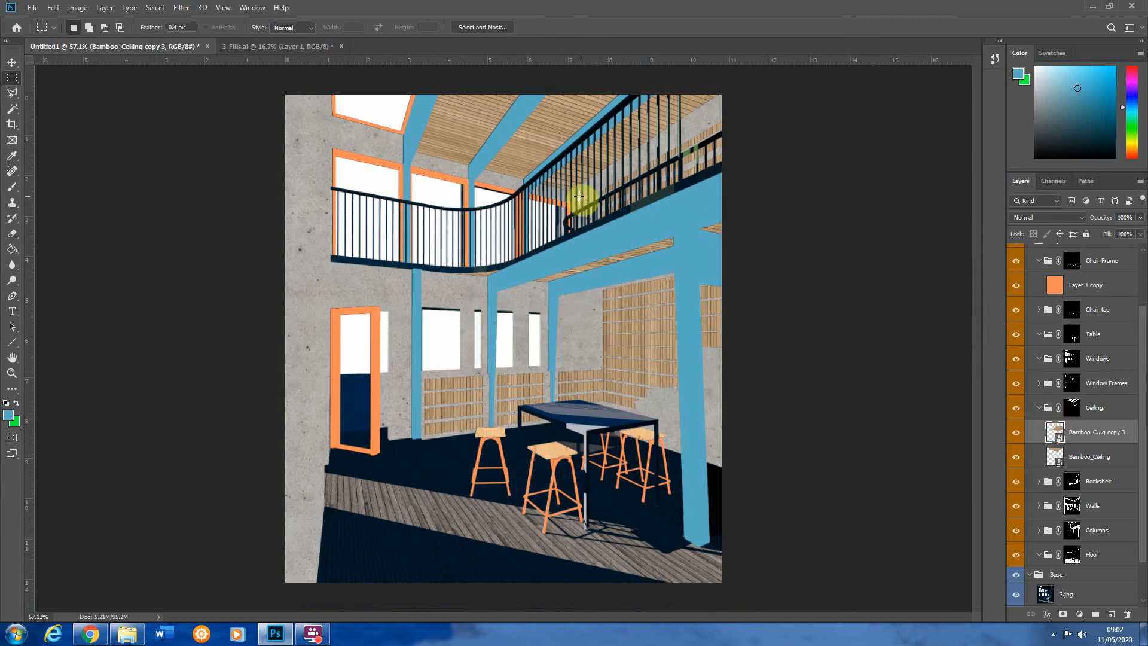
{"action": "left_click", "coordinate": [1040, 409]}
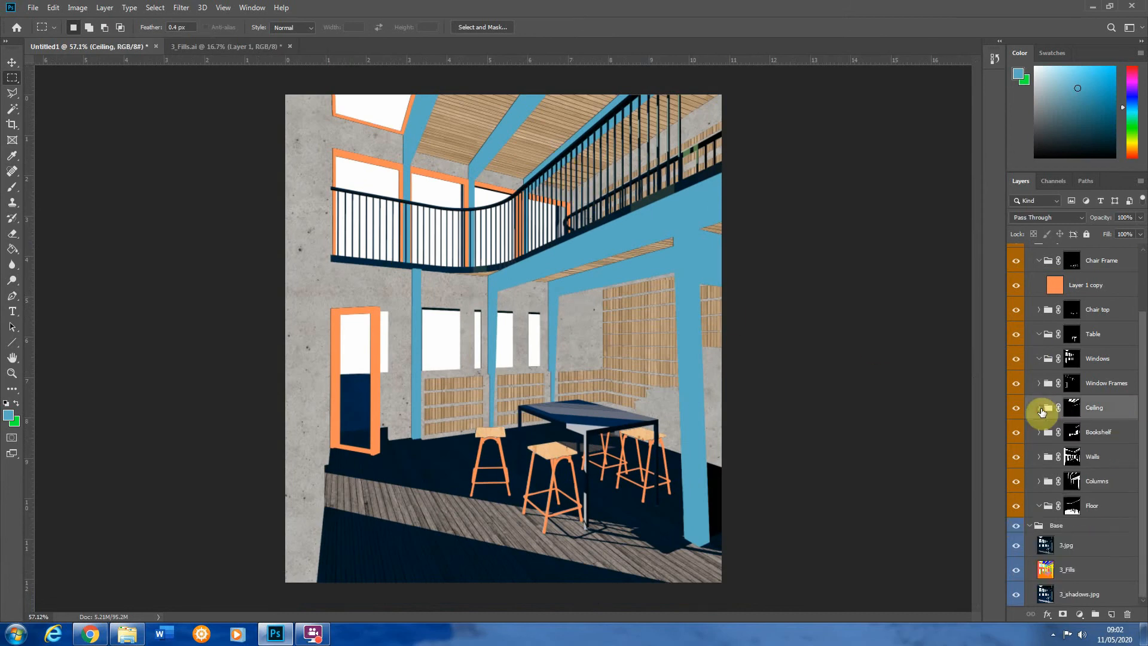
Create a new group named Handrails directly above the Table group
{"action": "left_click", "coordinate": [1021, 575], "text": "alt"}
{"action": "left_click", "coordinate": [1022, 575], "text": "alt"}
{"action": "left_click", "coordinate": [1101, 338]}
{"action": "left_click", "coordinate": [1095, 614]}
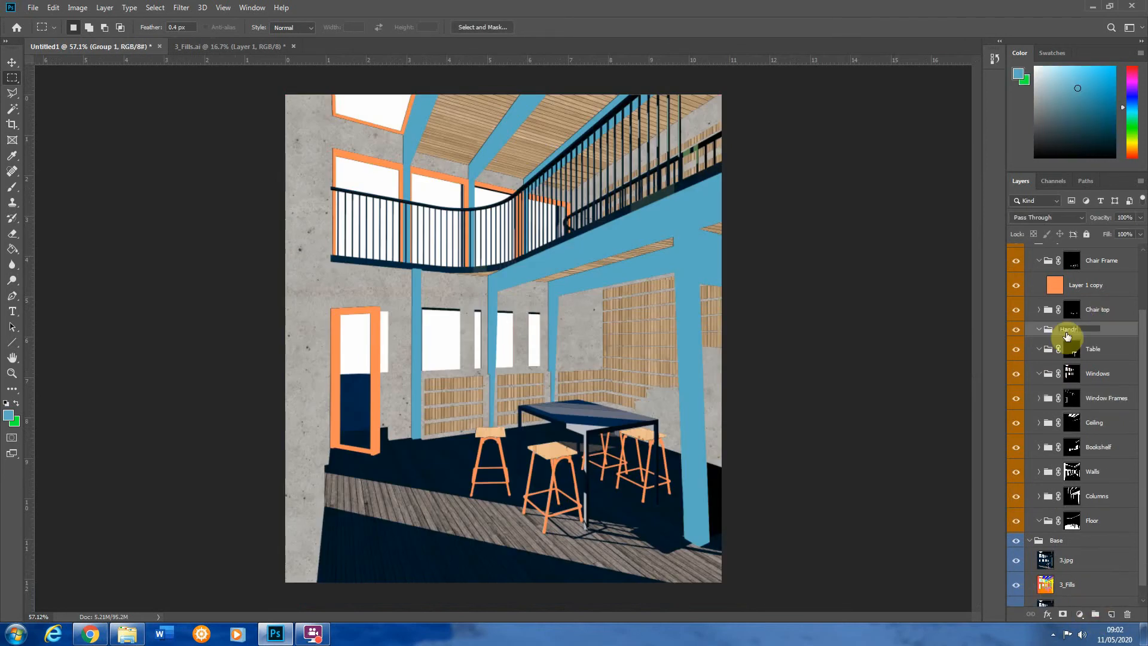
{"action": "key", "text": "Return"}
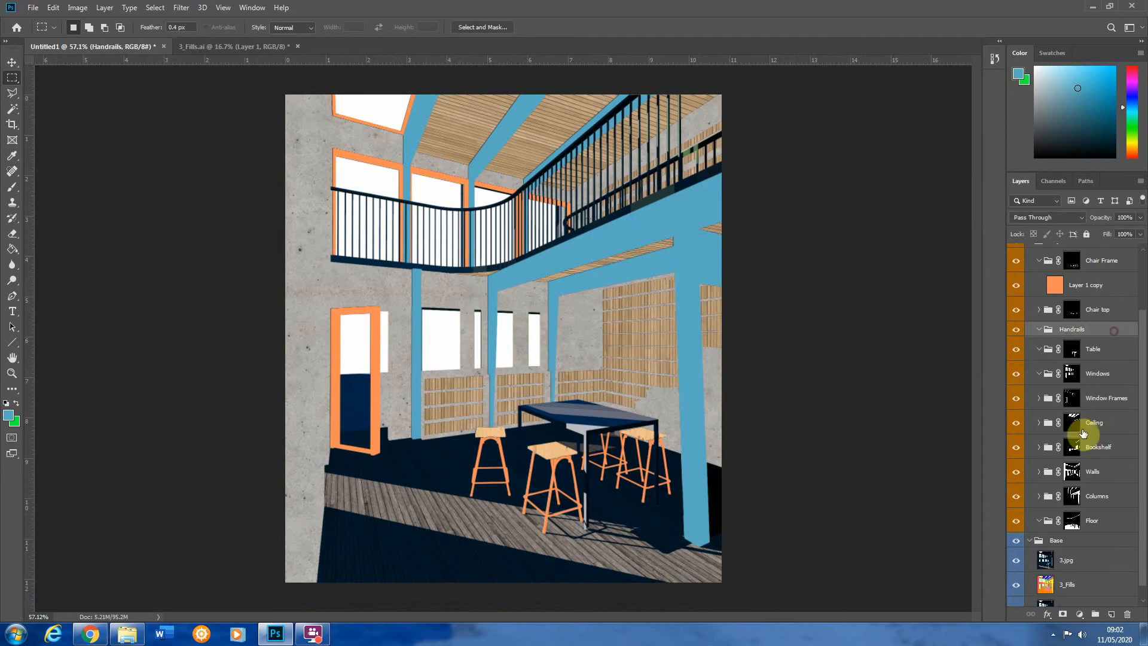
Isolate the 3_Fills layer and select its light-blue handrail areas with the Magic Wand
{"action": "left_click", "coordinate": [1021, 587], "text": "alt"}
{"action": "left_click", "coordinate": [14, 111]}
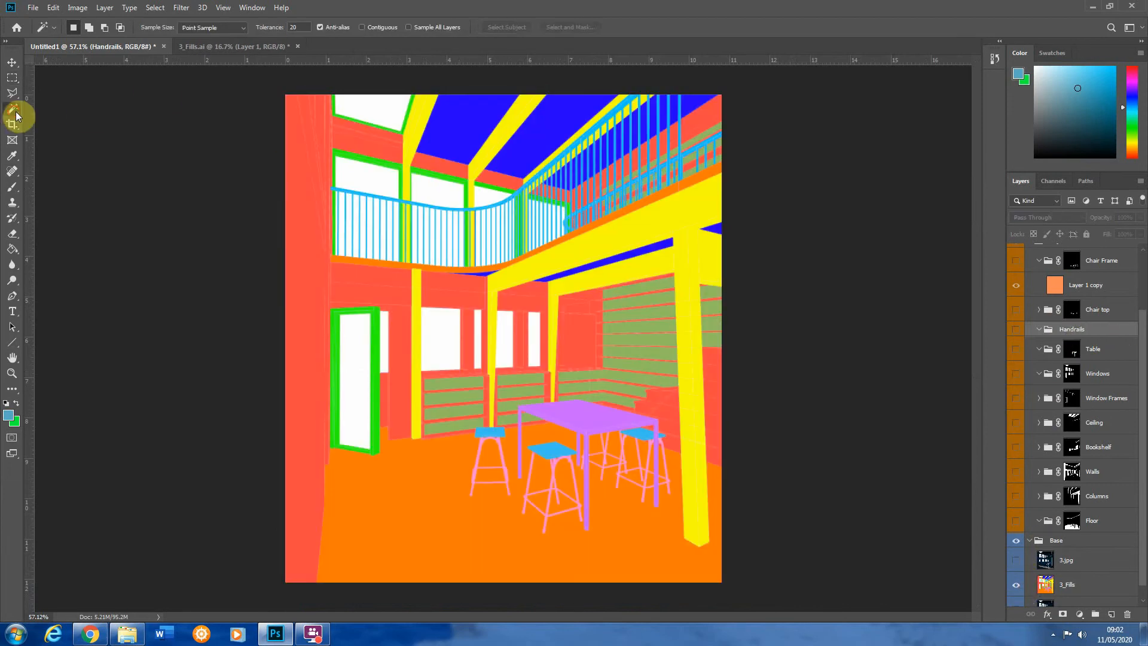
{"action": "left_click", "coordinate": [1046, 585]}
{"action": "scroll", "coordinate": [397, 128], "scroll_direction": "up", "scroll_amount": 5}
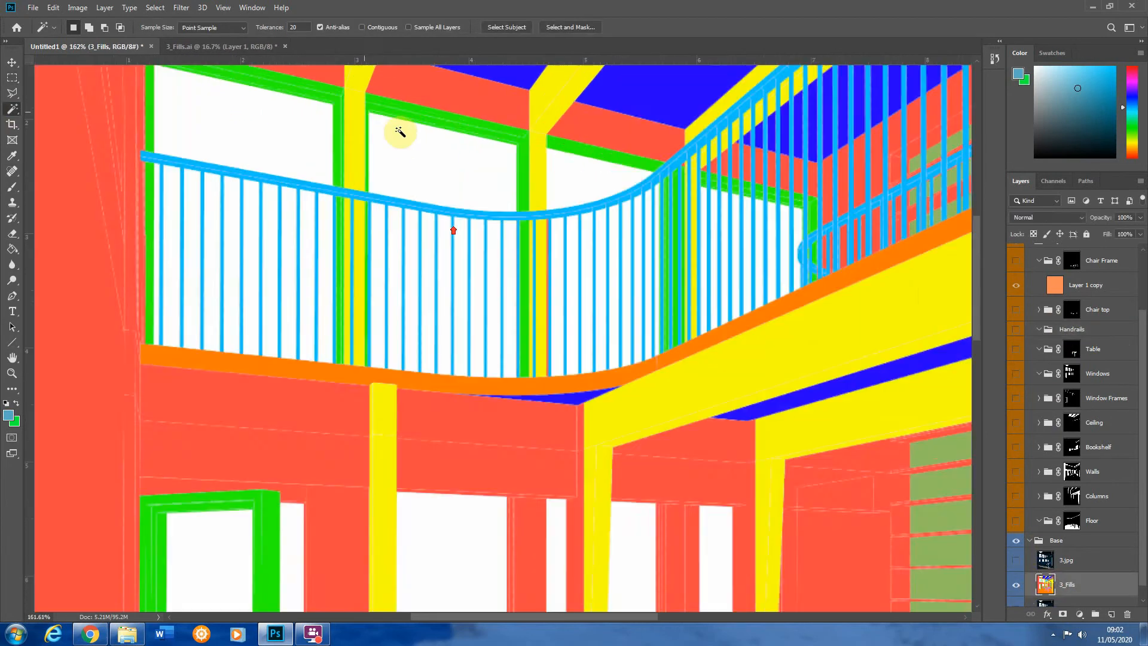
{"action": "left_click", "coordinate": [385, 213]}
{"action": "scroll", "coordinate": [520, 384], "scroll_direction": "down", "scroll_amount": 5}
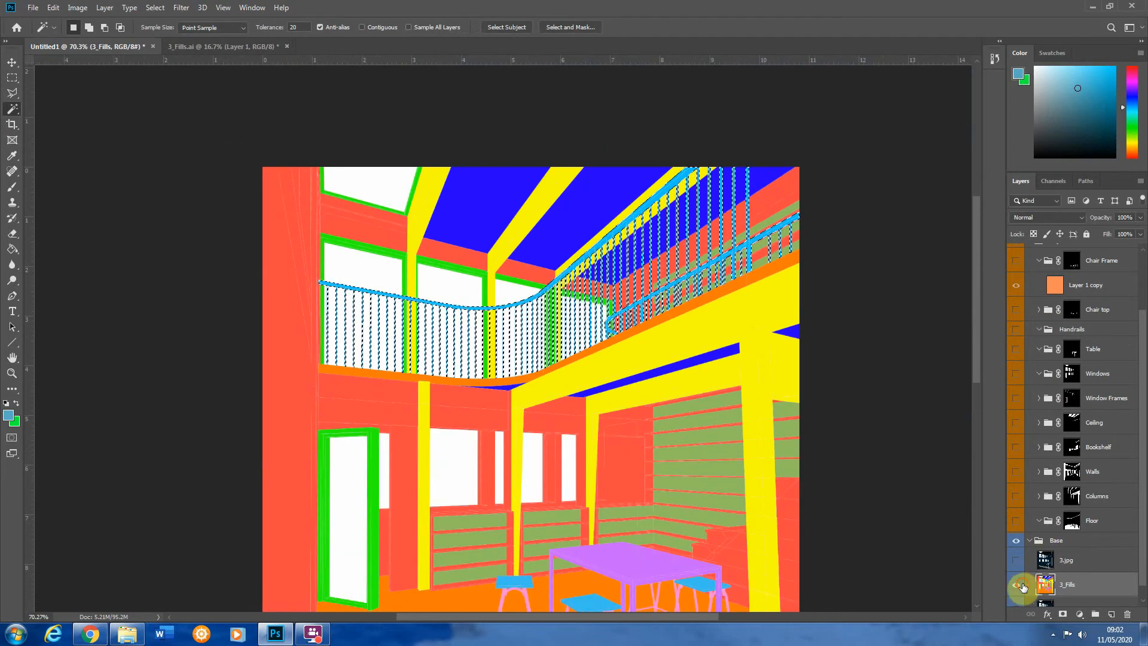
Show all the layers again and add a layer mask to the Handrails group from the selection
{"action": "left_click", "coordinate": [1018, 585], "text": "alt"}
{"action": "left_click", "coordinate": [1098, 334]}
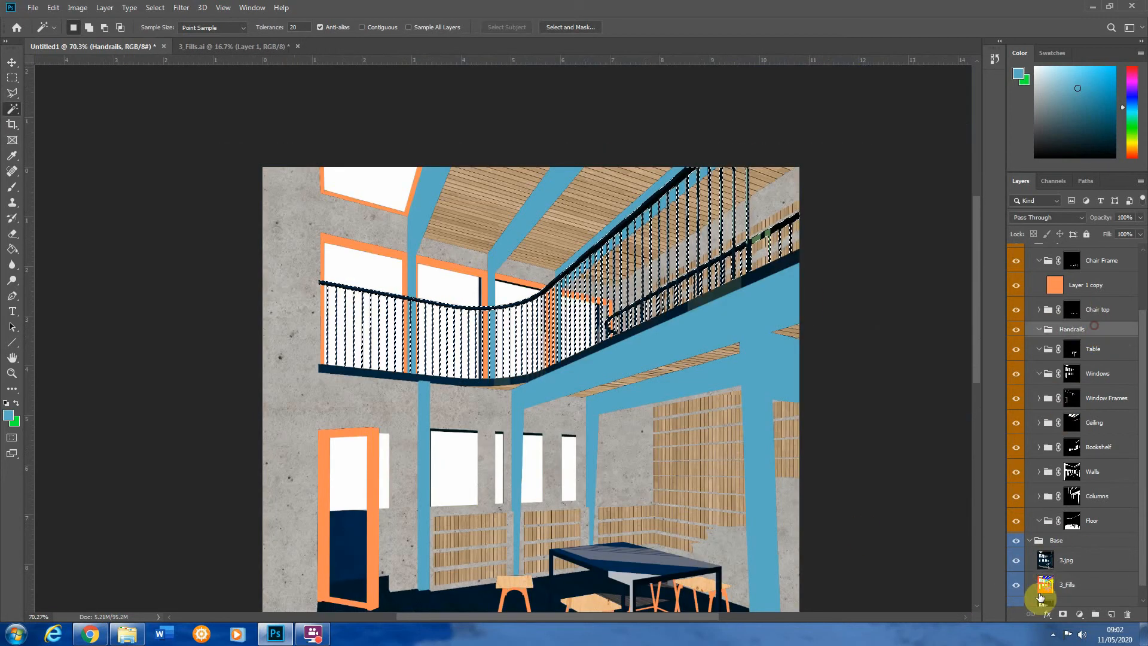
{"action": "left_click", "coordinate": [1062, 614]}
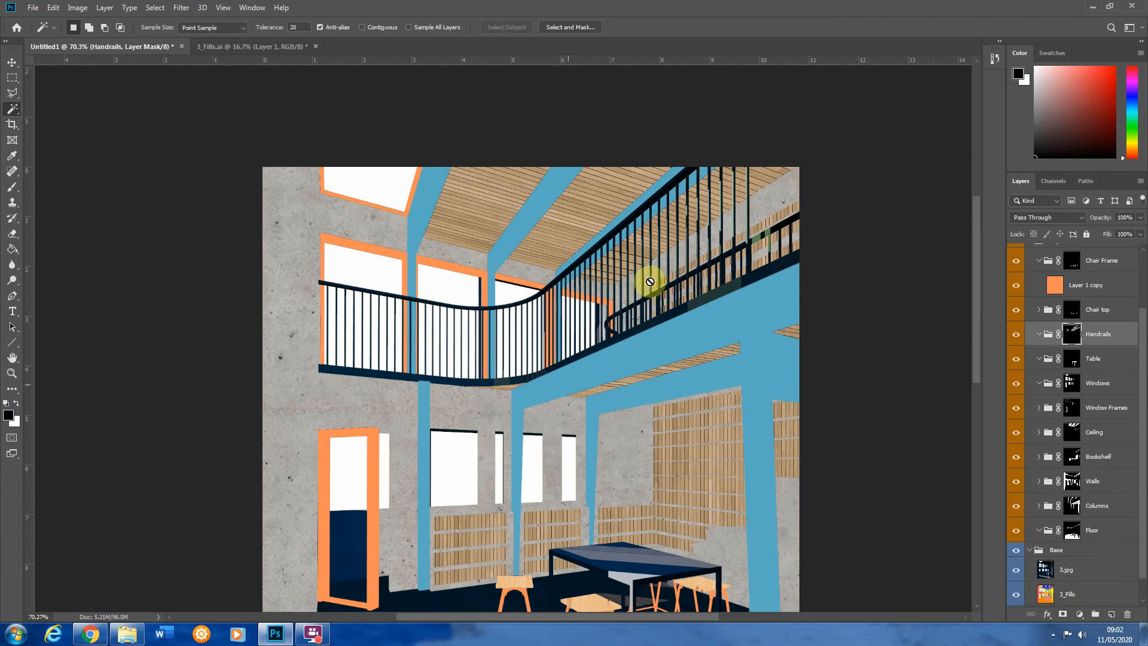
Show the Ref group, sample the pale yellow of the pear as foreground colour for the Paint Bucket and hide the group again
{"action": "scroll", "coordinate": [691, 349], "scroll_direction": "down", "scroll_amount": 3}
{"action": "scroll", "coordinate": [500, 207], "scroll_direction": "up", "scroll_amount": 3}
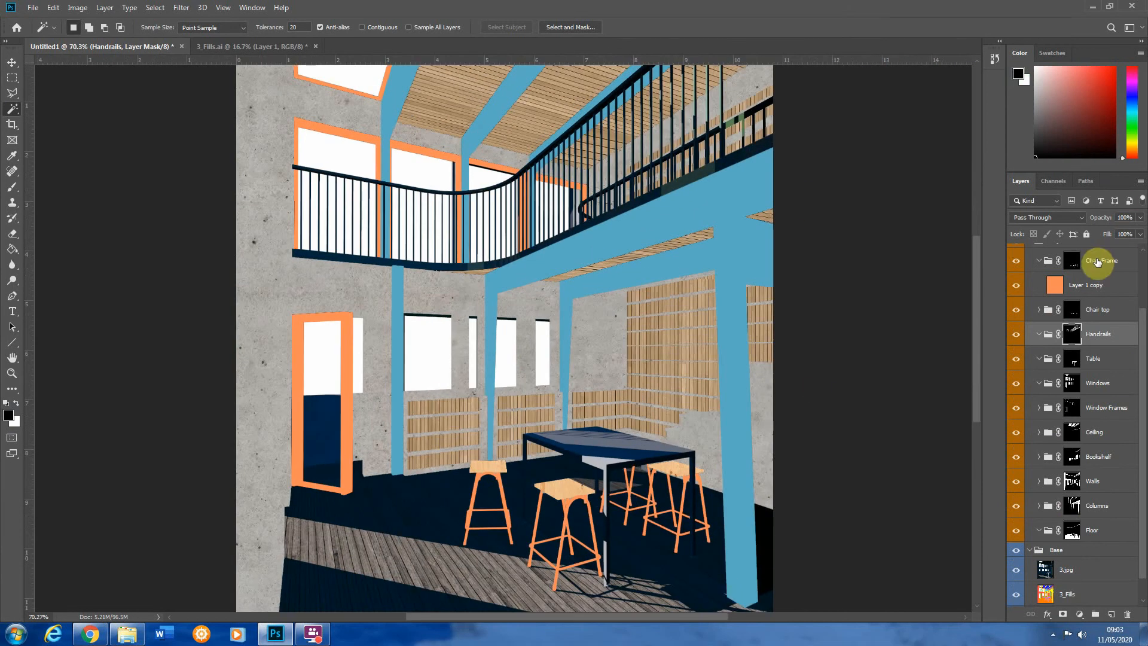
{"action": "scroll", "coordinate": [1028, 269], "scroll_direction": "up", "scroll_amount": 3}
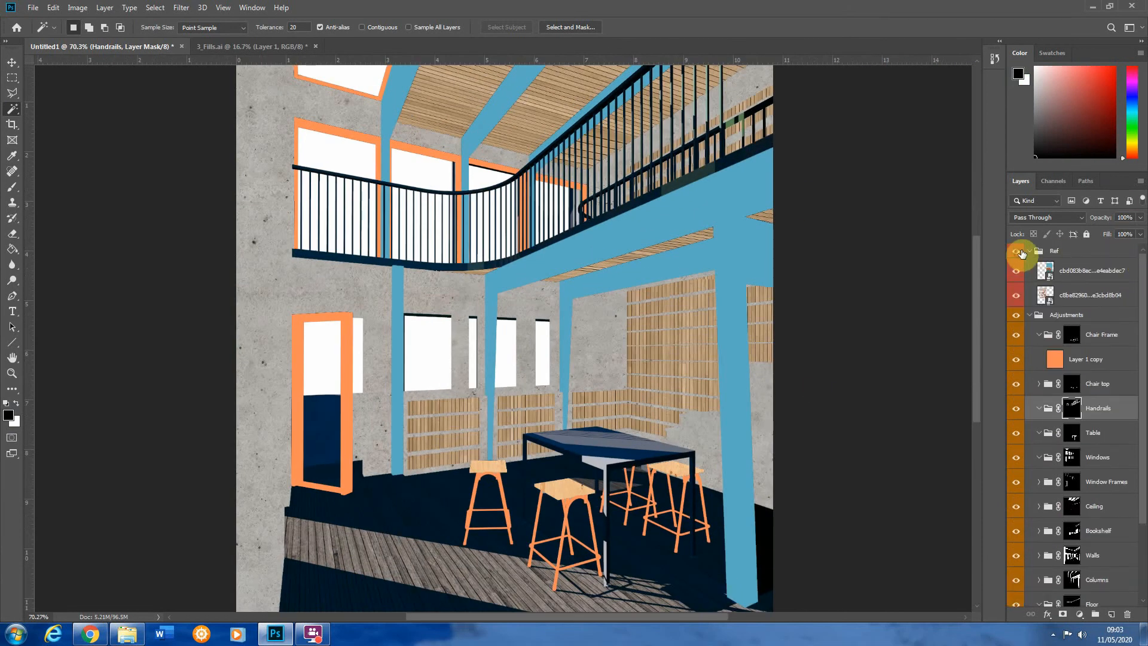
{"action": "left_click", "coordinate": [1022, 253]}
{"action": "left_click", "coordinate": [13, 250]}
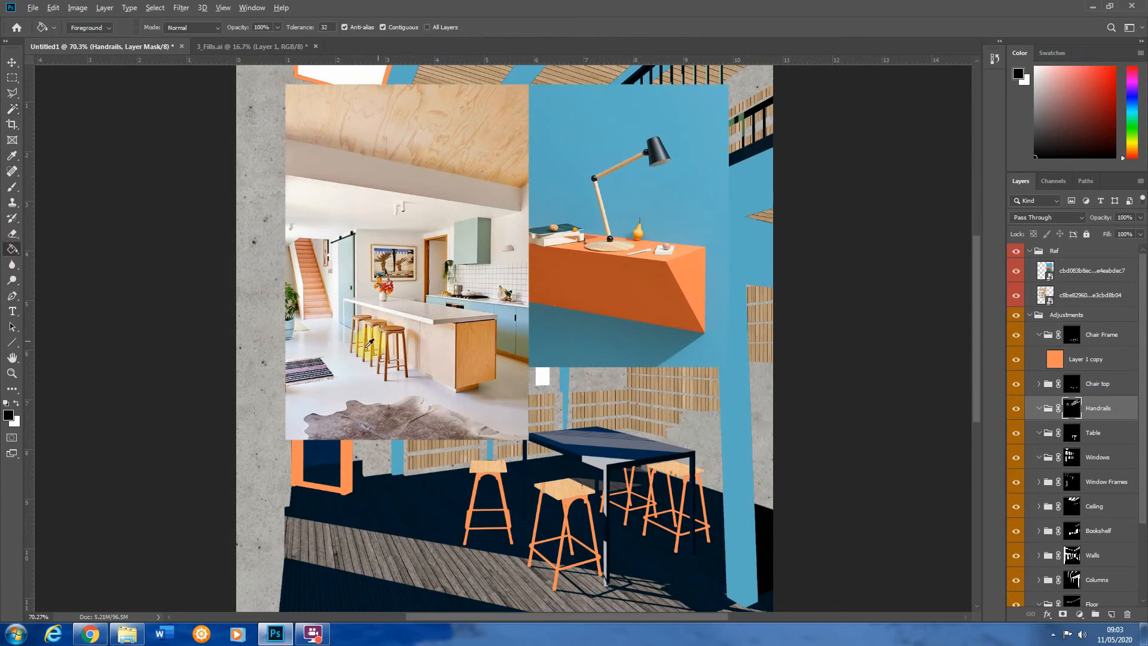
{"action": "left_click", "coordinate": [382, 270]}
{"action": "left_click", "coordinate": [1080, 294]}
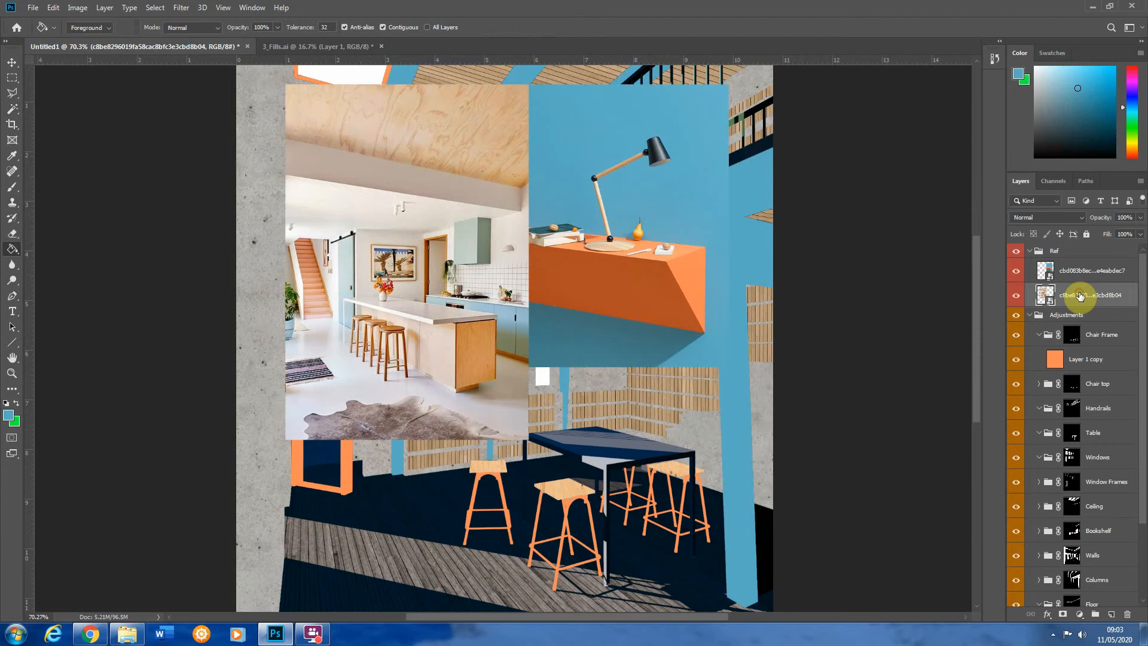
{"action": "left_click", "coordinate": [643, 227], "text": "alt"}
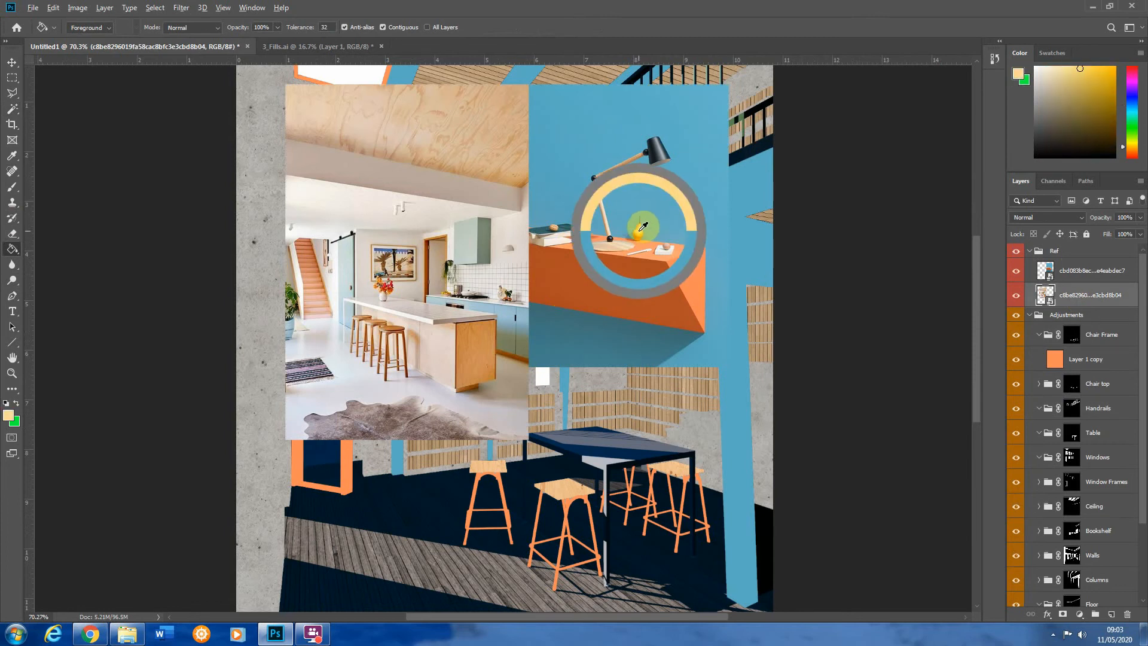
{"action": "left_click", "coordinate": [1013, 249]}
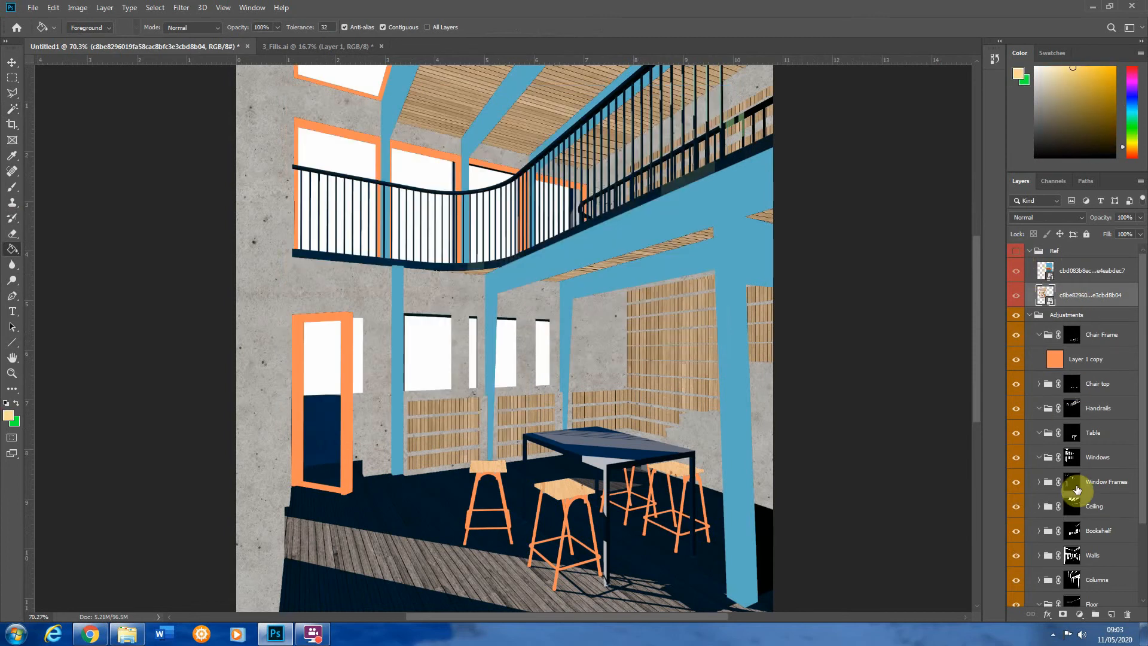
Add a new layer inside the Handrails group and fill it with the sampled pale yellow
{"action": "left_click", "coordinate": [1093, 411]}
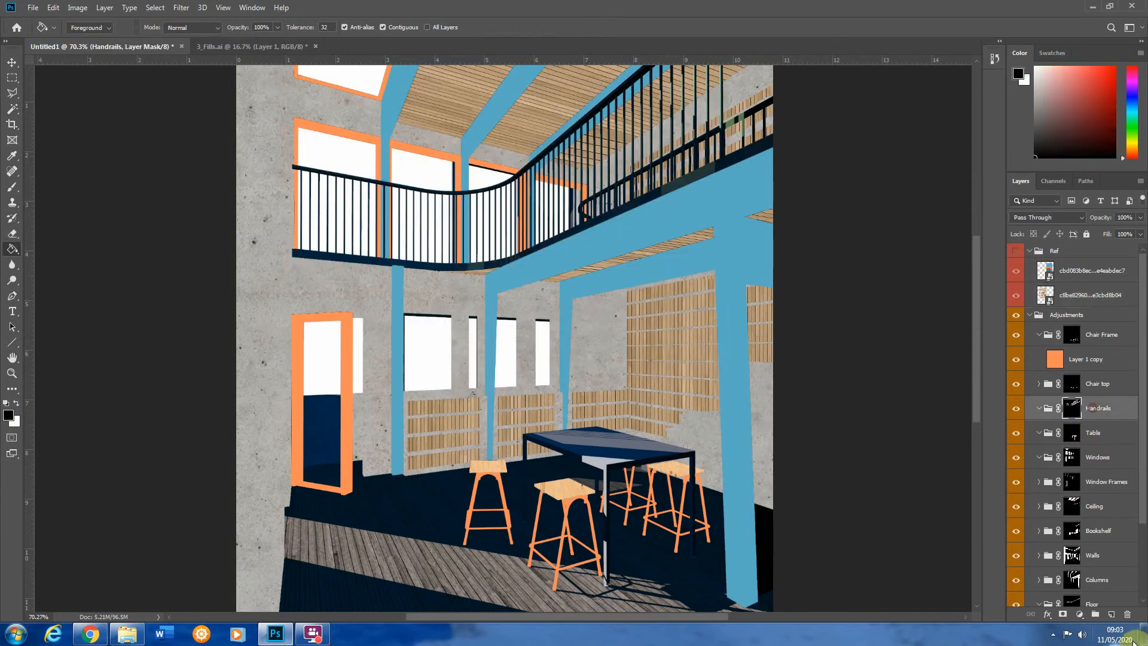
{"action": "left_click", "coordinate": [1111, 614]}
{"action": "left_click", "coordinate": [577, 194]}
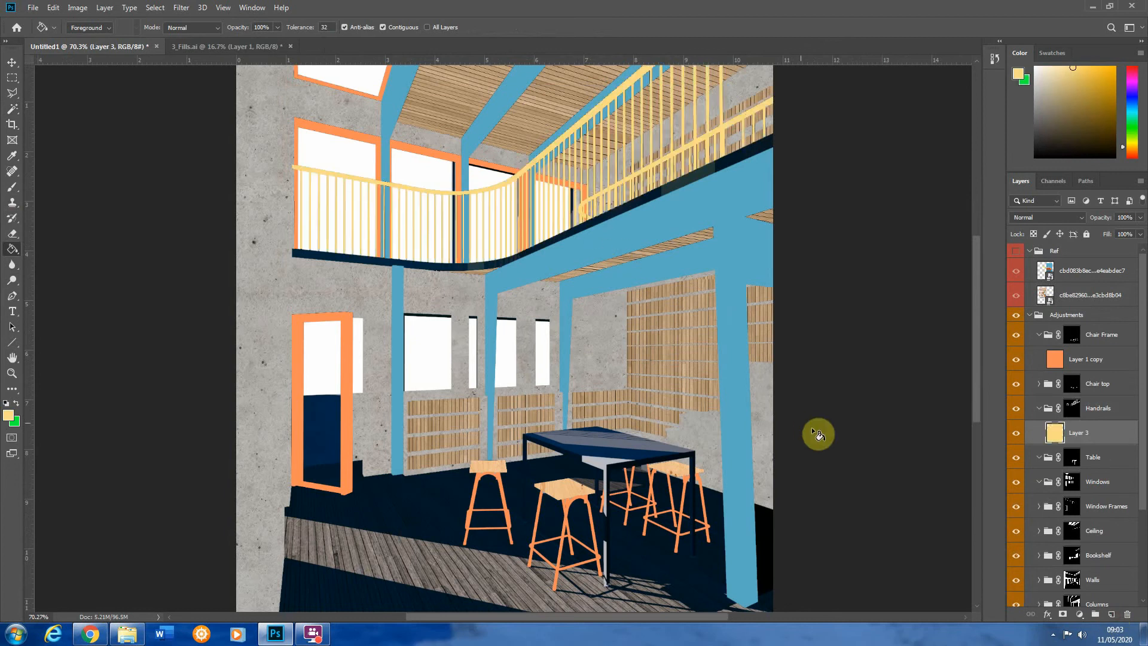
{"action": "scroll", "coordinate": [700, 419], "scroll_direction": "down", "scroll_amount": 3}
{"action": "scroll", "coordinate": [541, 249], "scroll_direction": "up", "scroll_amount": 3}
{"action": "scroll", "coordinate": [452, 264], "scroll_direction": "down", "scroll_amount": 2}
{"action": "scroll", "coordinate": [452, 264], "scroll_direction": "down", "scroll_amount": 1}
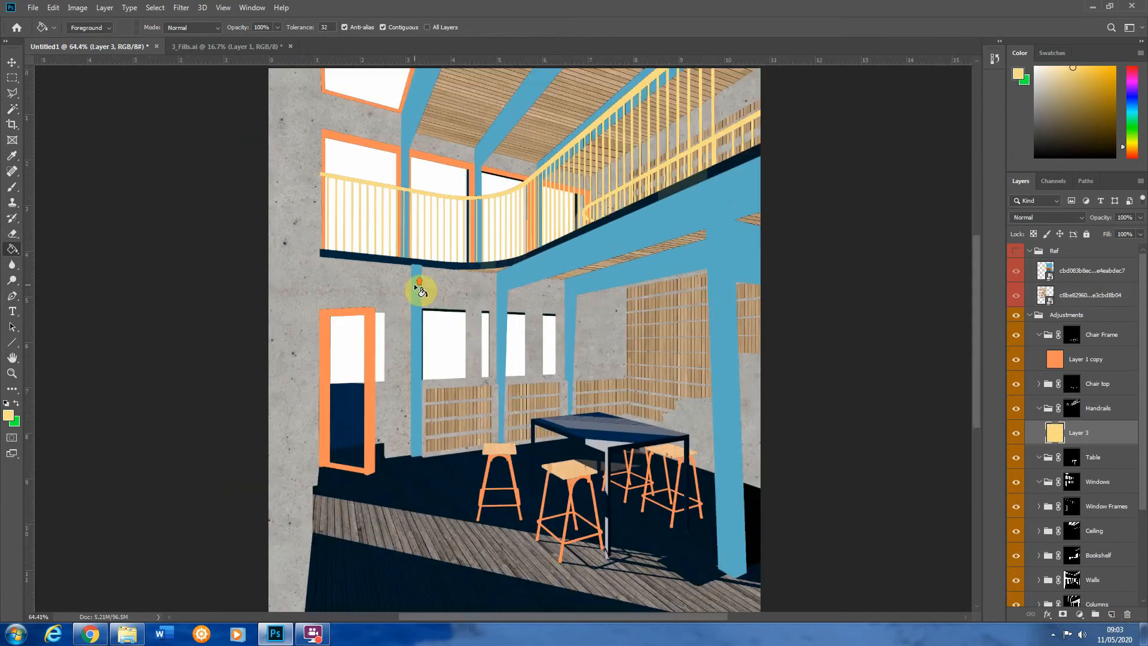
Collapse the Handrails group and add a new layer inside the Table group
{"action": "left_click", "coordinate": [12, 77]}
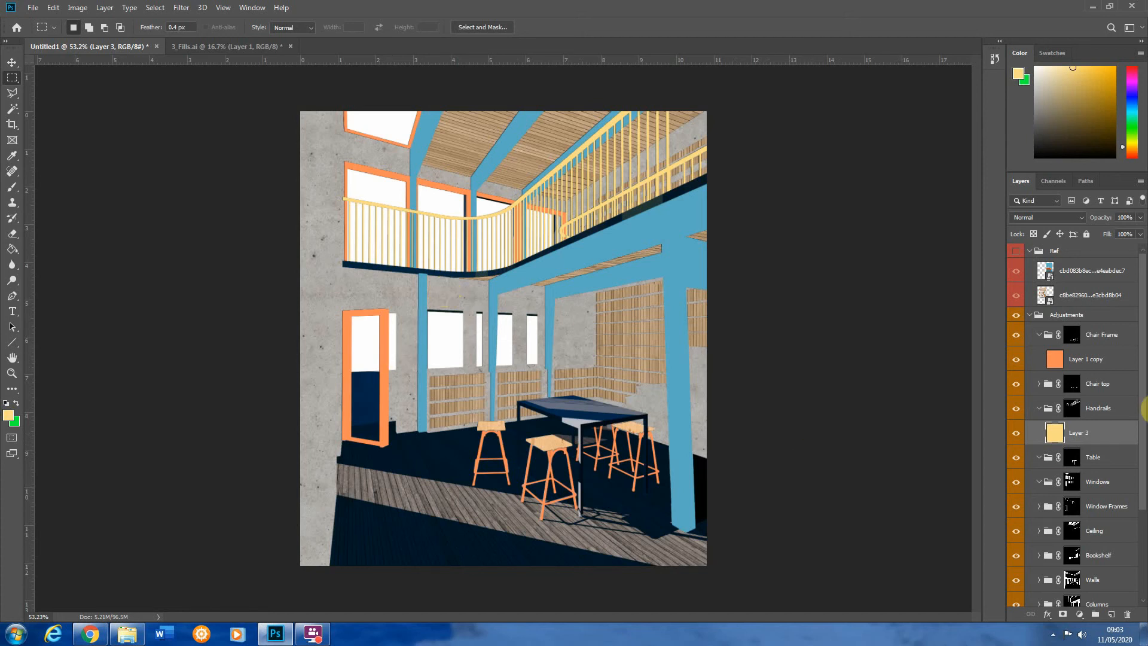
{"action": "left_click", "coordinate": [1039, 409]}
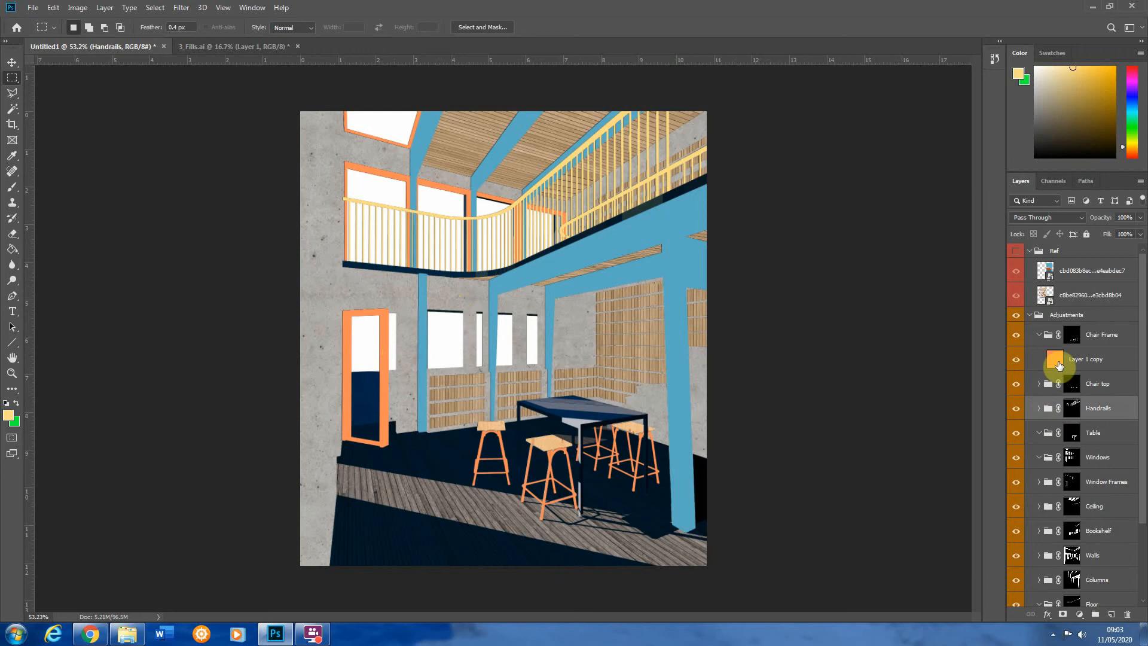
{"action": "left_click", "coordinate": [1041, 433]}
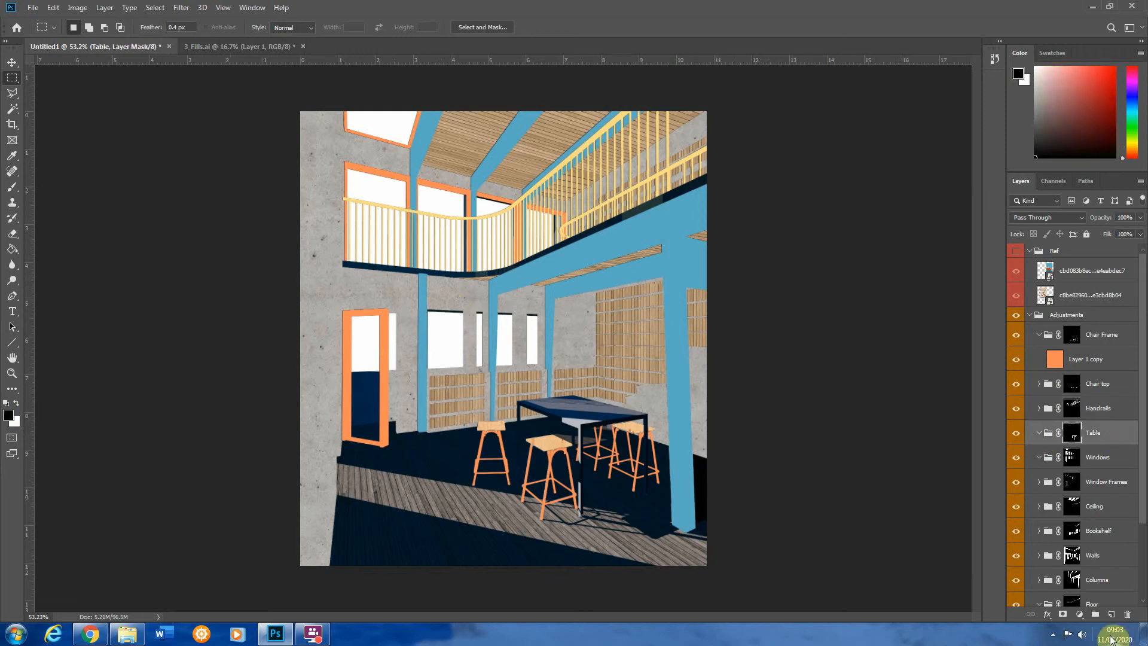
{"action": "left_click", "coordinate": [1111, 614]}
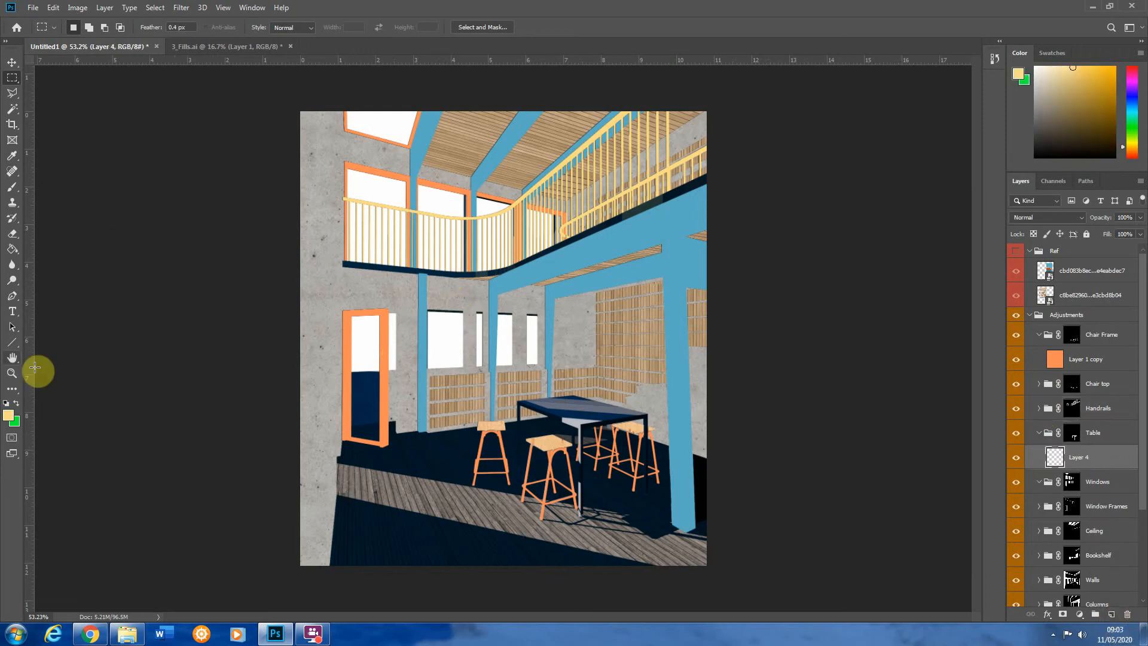
Show the Ref group and sample a light grey-blue from the kitchen reference photo as foreground colour for the Paint Bucket
{"action": "left_click", "coordinate": [1015, 252]}
{"action": "left_click", "coordinate": [14, 249]}
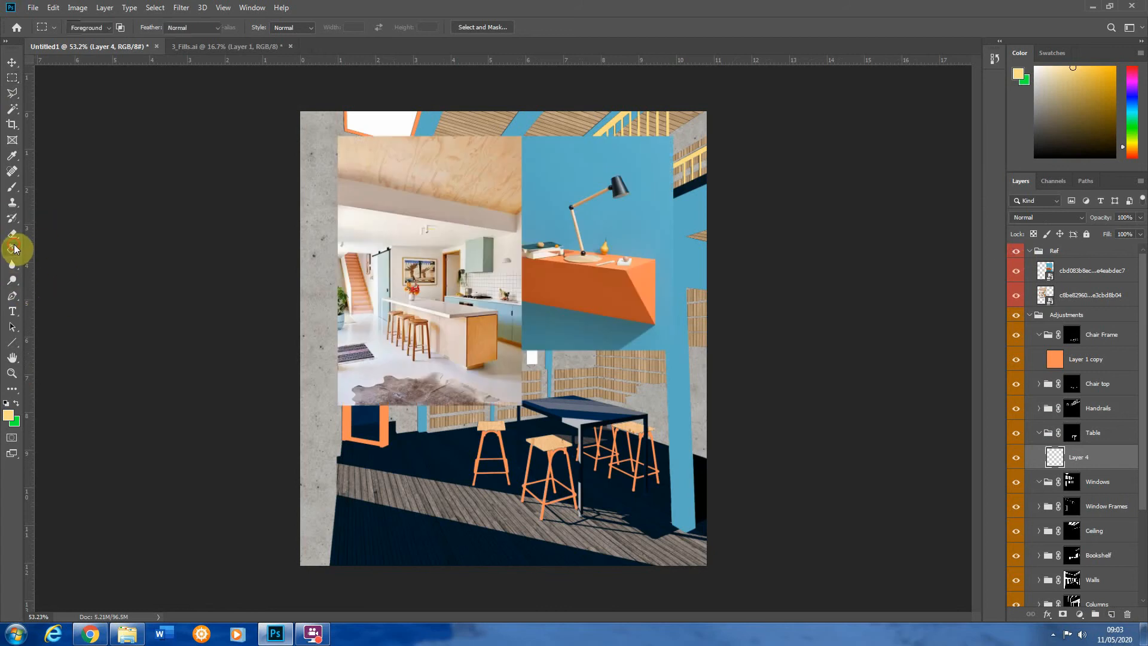
{"action": "scroll", "coordinate": [551, 249], "scroll_direction": "up", "scroll_amount": 6}
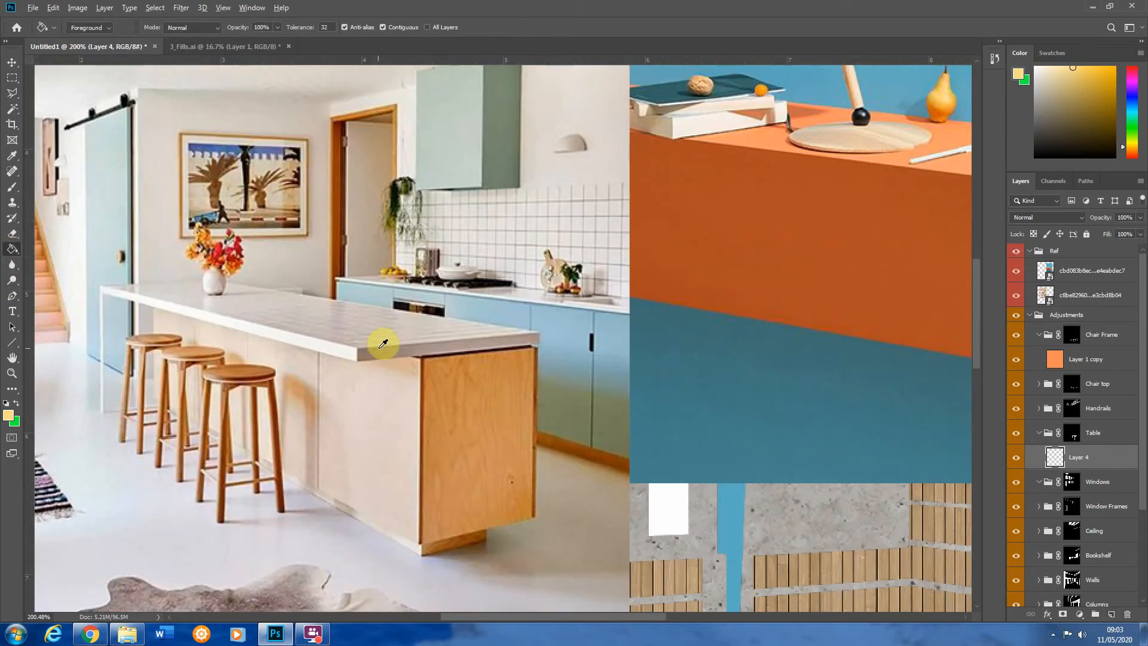
{"action": "left_click", "coordinate": [372, 325], "text": "alt"}
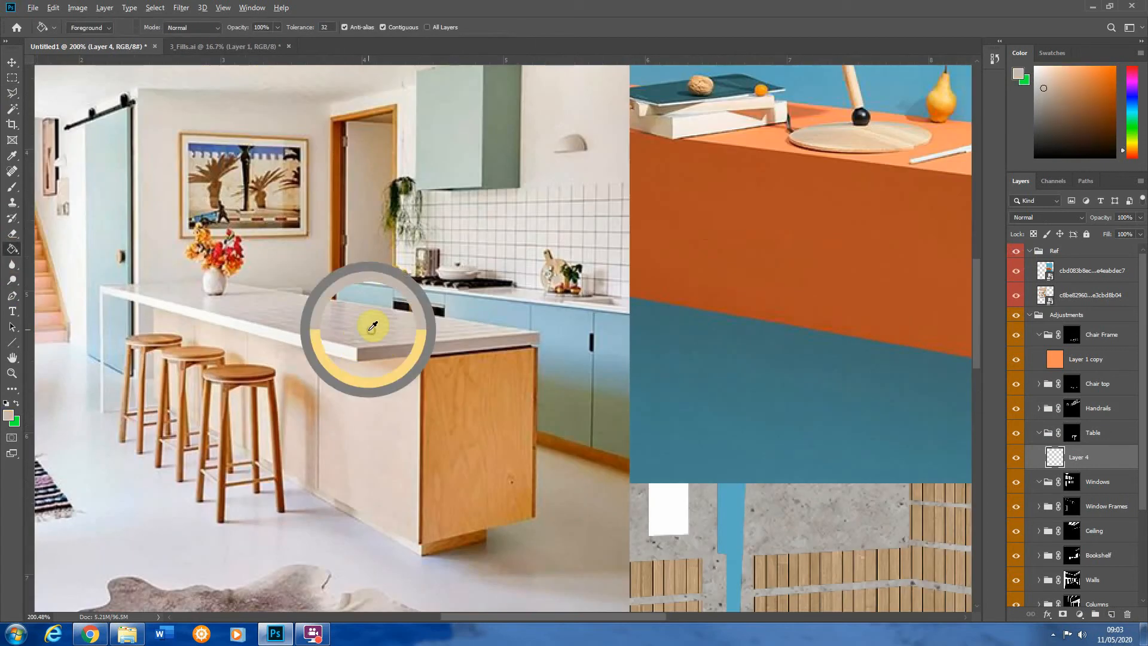
{"action": "left_click_drag", "start_coordinate": [372, 326], "coordinate": [521, 302]}
Fill the Table group's new layer with the sampled light blue, hide the Ref group and collapse the Table group
{"action": "scroll", "coordinate": [522, 302], "scroll_direction": "down", "scroll_amount": 6}
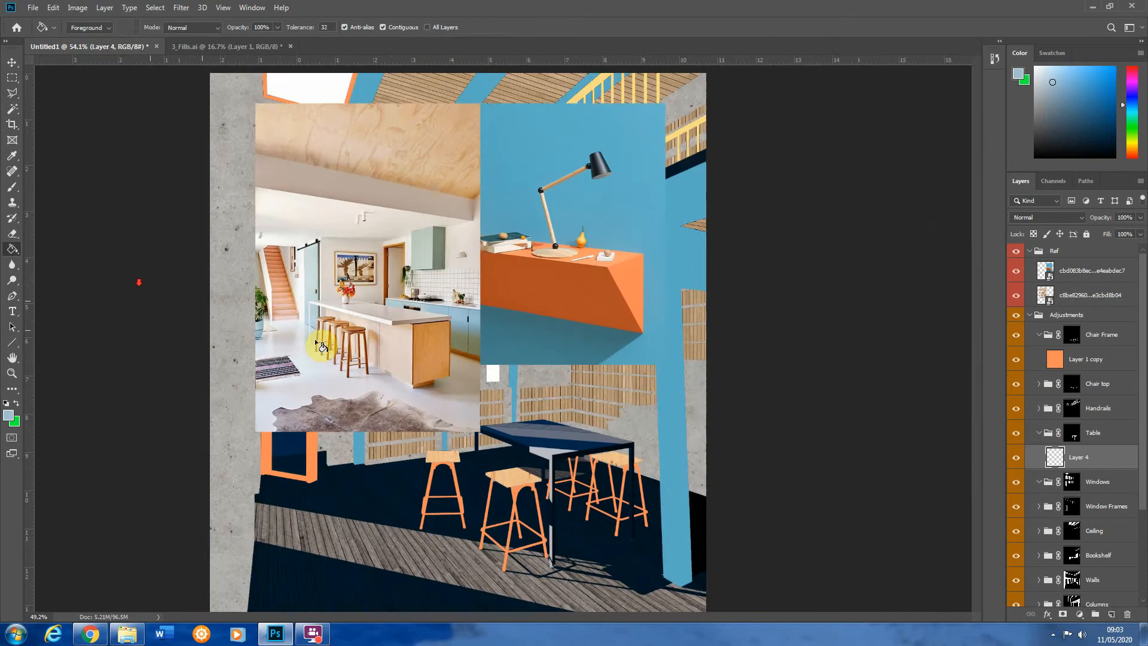
{"action": "scroll", "coordinate": [322, 346], "scroll_direction": "down", "scroll_amount": 1}
{"action": "left_click", "coordinate": [568, 394]}
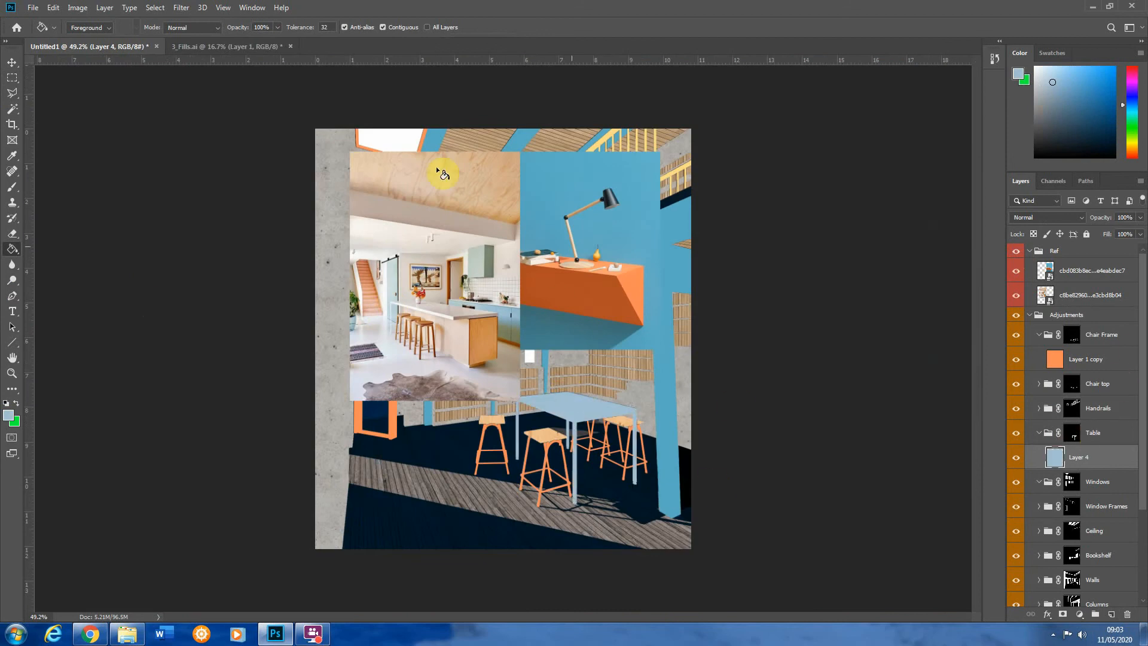
{"action": "left_click", "coordinate": [1016, 251]}
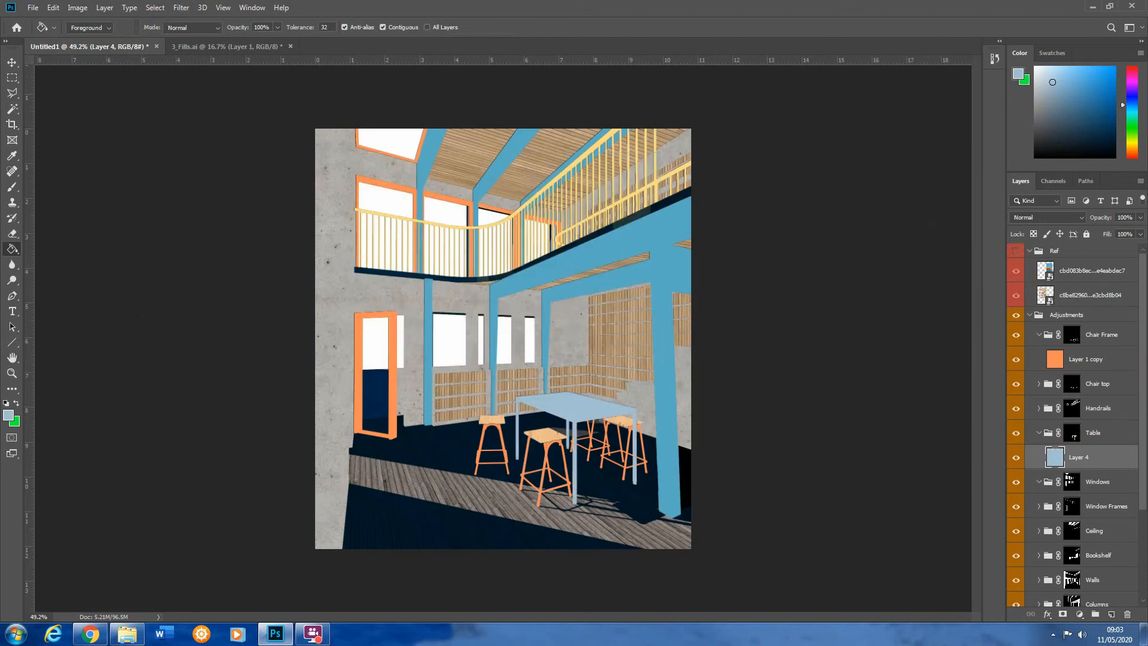
{"action": "left_click", "coordinate": [1040, 434]}
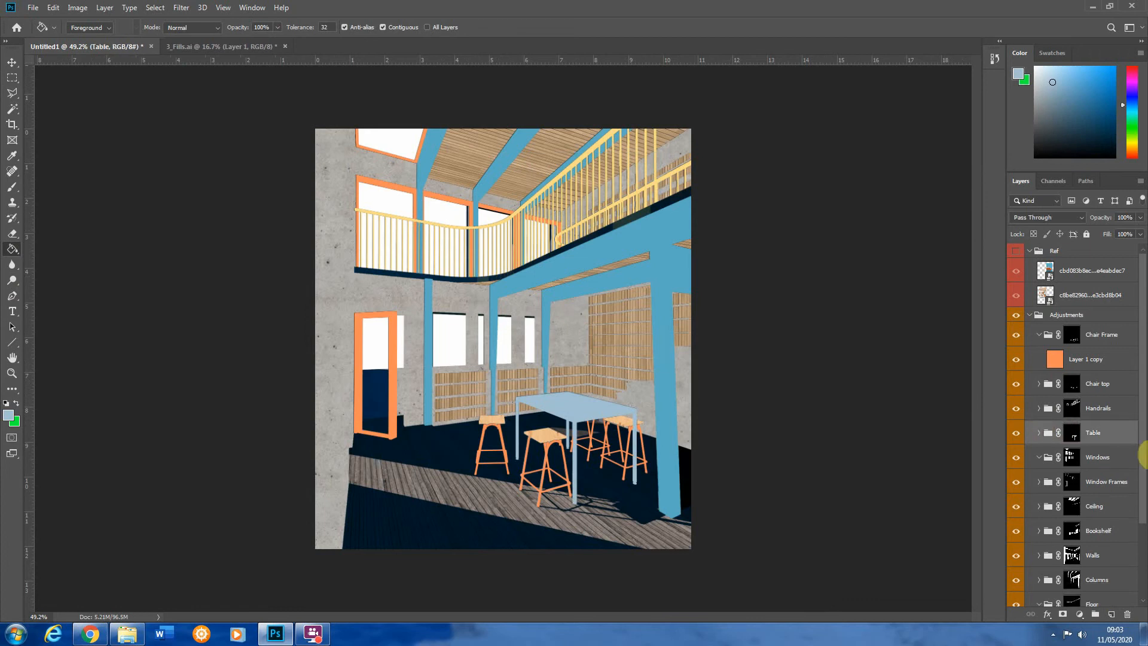
Show the Ref group, sample the pale beige of the kitchen's plywood ceiling as foreground colour and hide the group again
{"action": "left_click_drag", "start_coordinate": [1143, 465], "coordinate": [1144, 545]}
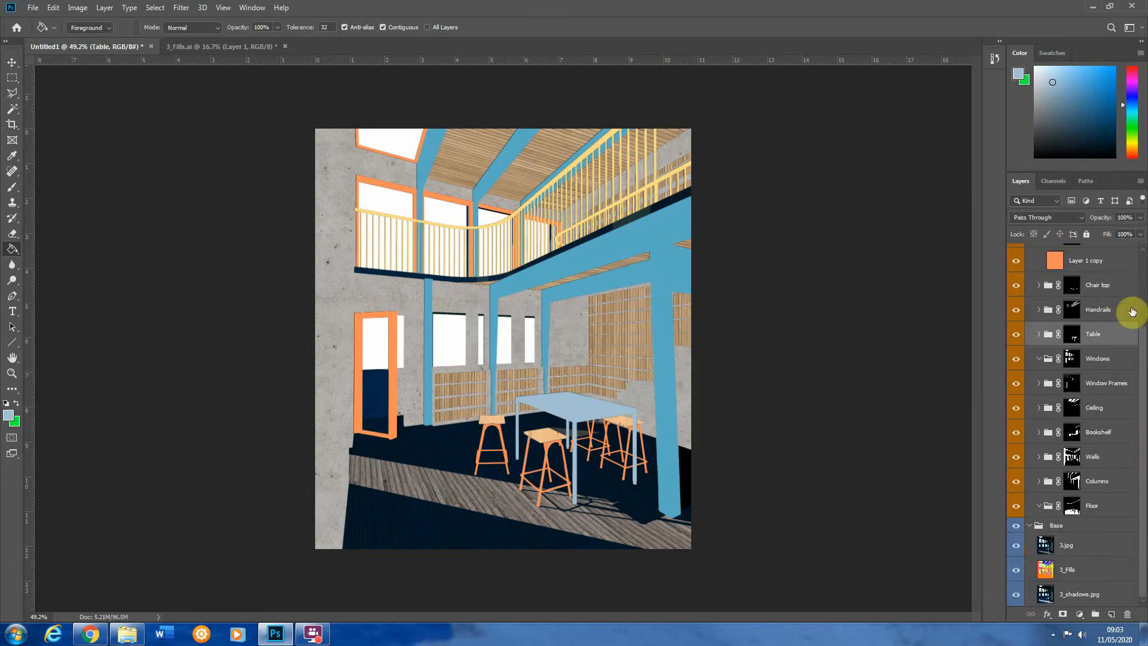
{"action": "left_click_drag", "start_coordinate": [1142, 350], "coordinate": [1081, 267]}
{"action": "left_click", "coordinate": [1016, 251]}
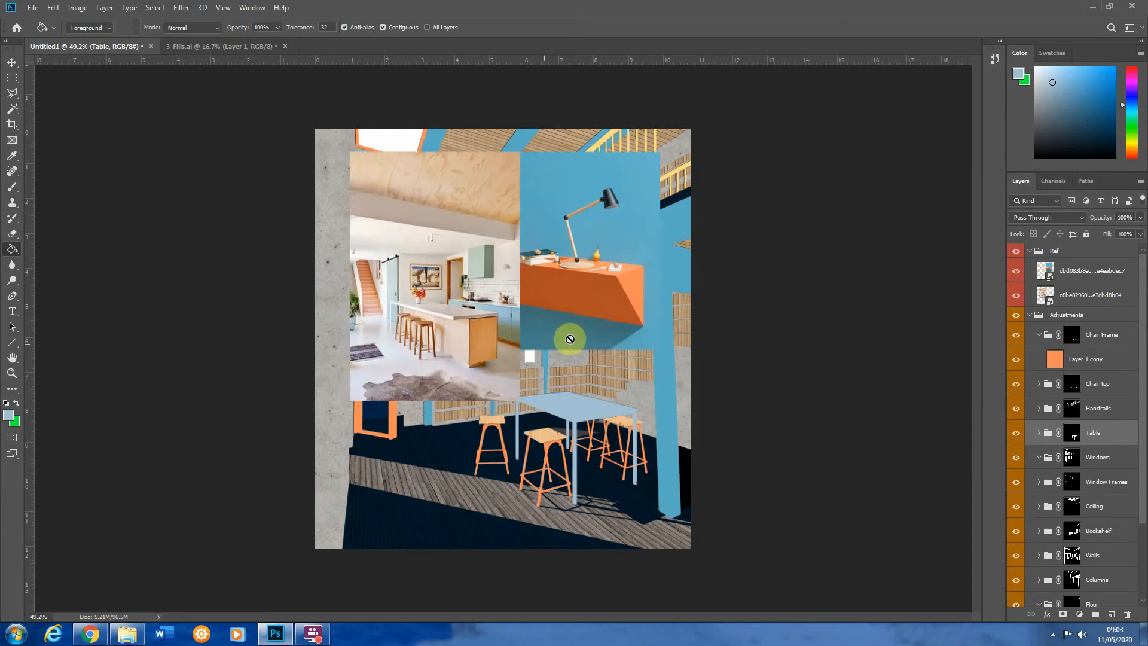
{"action": "left_click", "coordinate": [1079, 295]}
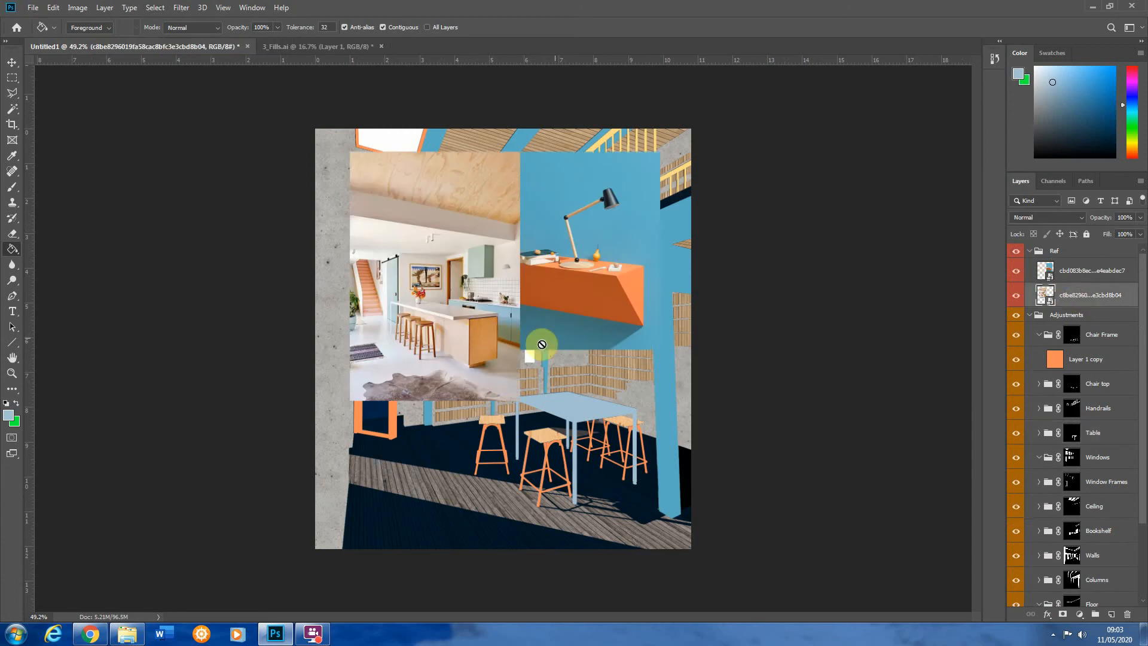
{"action": "left_click", "coordinate": [478, 338], "text": "alt"}
{"action": "left_click_drag", "start_coordinate": [421, 189], "coordinate": [420, 174], "text": "alt"}
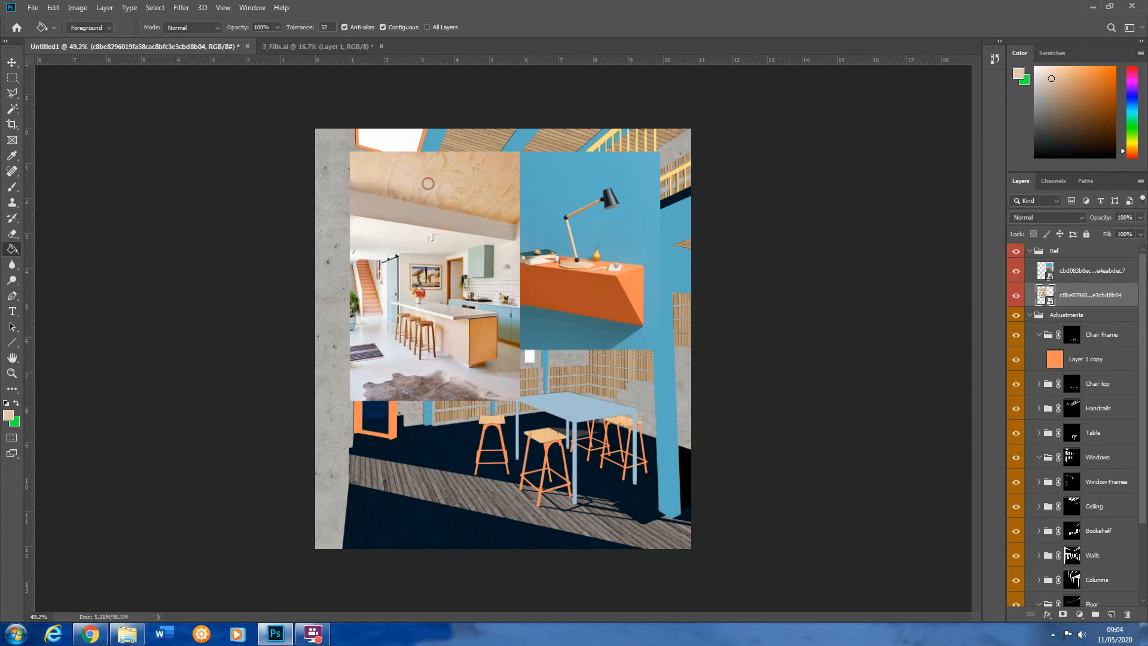
{"action": "left_click", "coordinate": [1016, 251]}
Add a new layer inside the Floor group and fill it with the sampled beige
{"action": "scroll", "coordinate": [1136, 490], "scroll_direction": "down", "scroll_amount": 3}
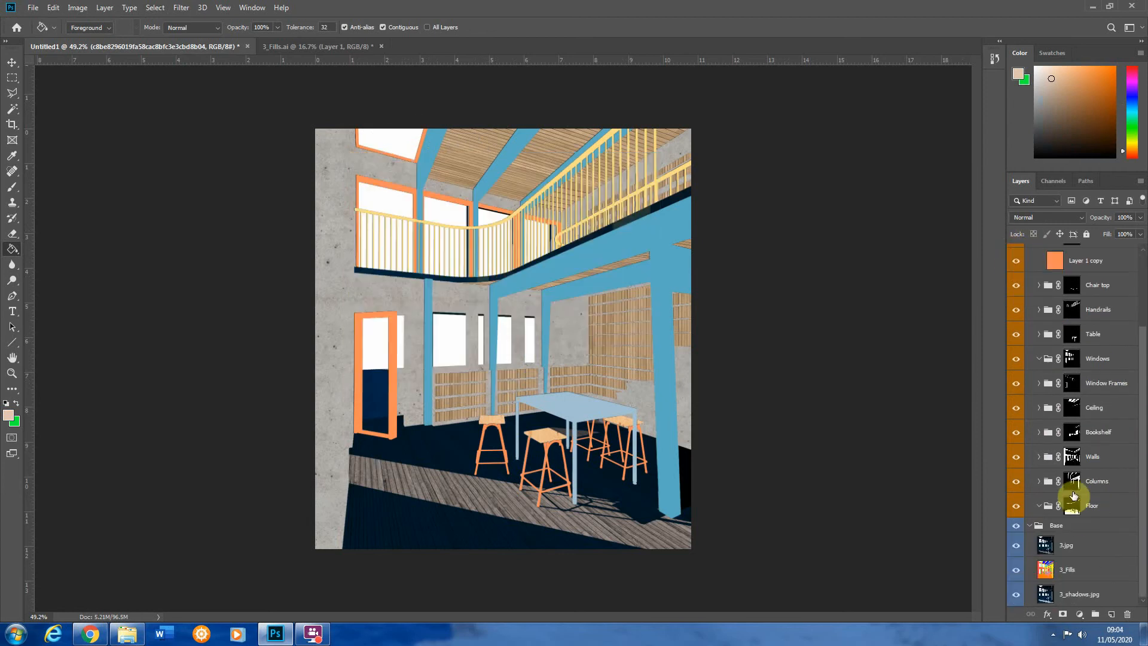
{"action": "left_click", "coordinate": [1100, 505]}
{"action": "left_click", "coordinate": [1113, 615]}
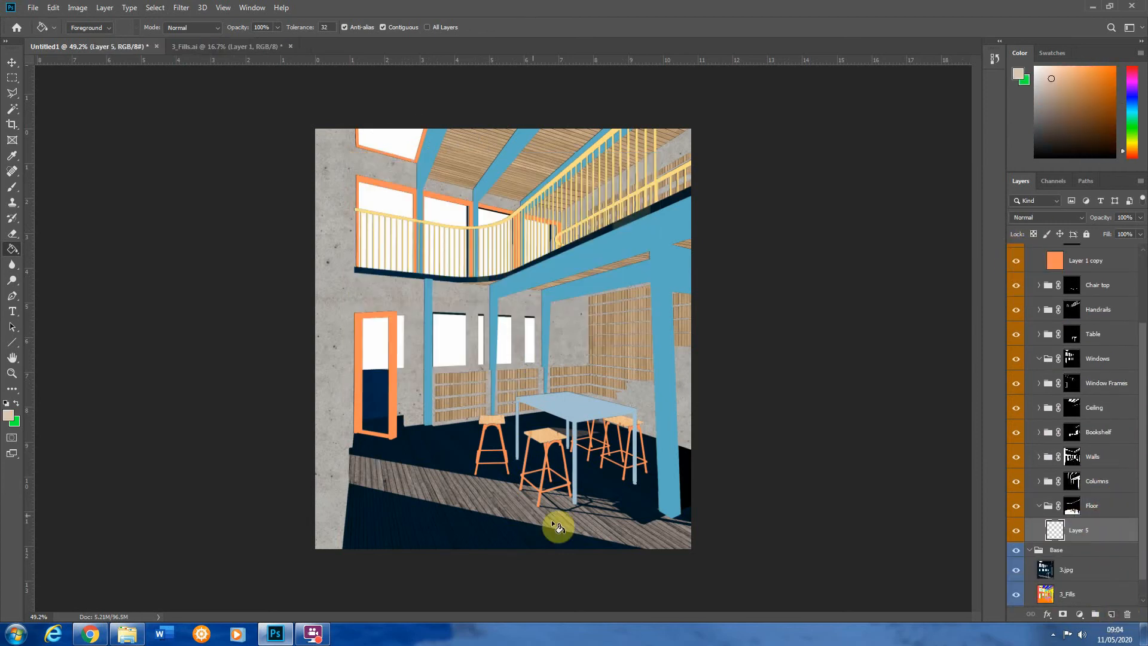
{"action": "left_click", "coordinate": [514, 513]}
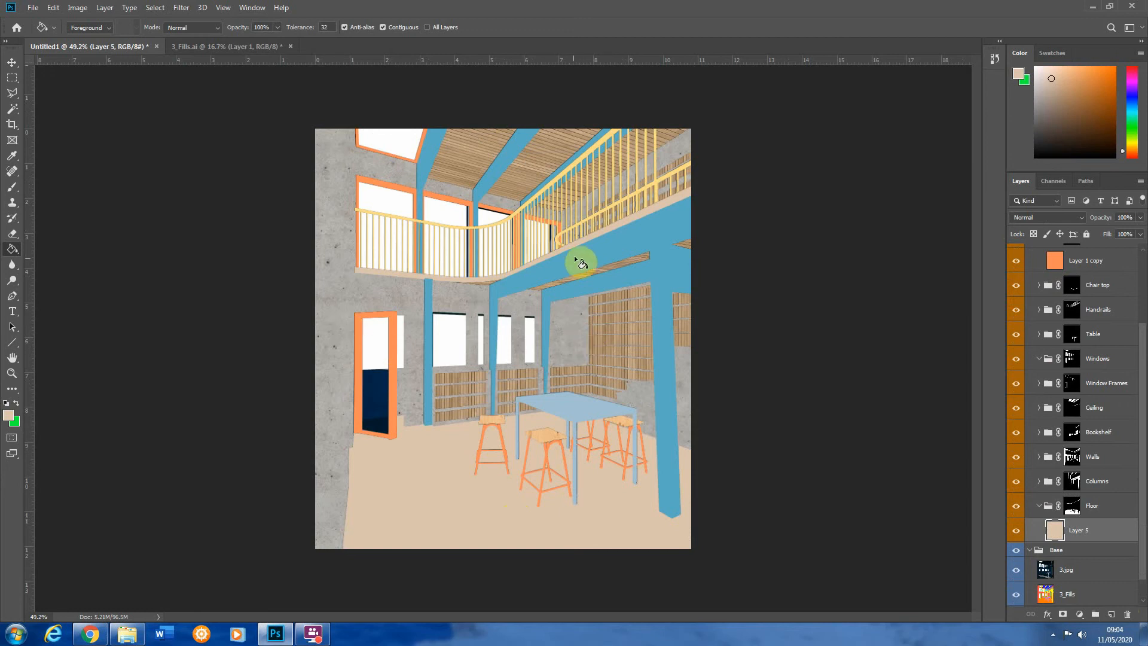
Examine the balcony, windows and doorway for areas the masks miss, briefly isolating the 3_Fills layer for comparison
{"action": "scroll", "coordinate": [367, 383], "scroll_direction": "up", "scroll_amount": 6}
{"action": "scroll", "coordinate": [361, 374], "scroll_direction": "down", "scroll_amount": 1}
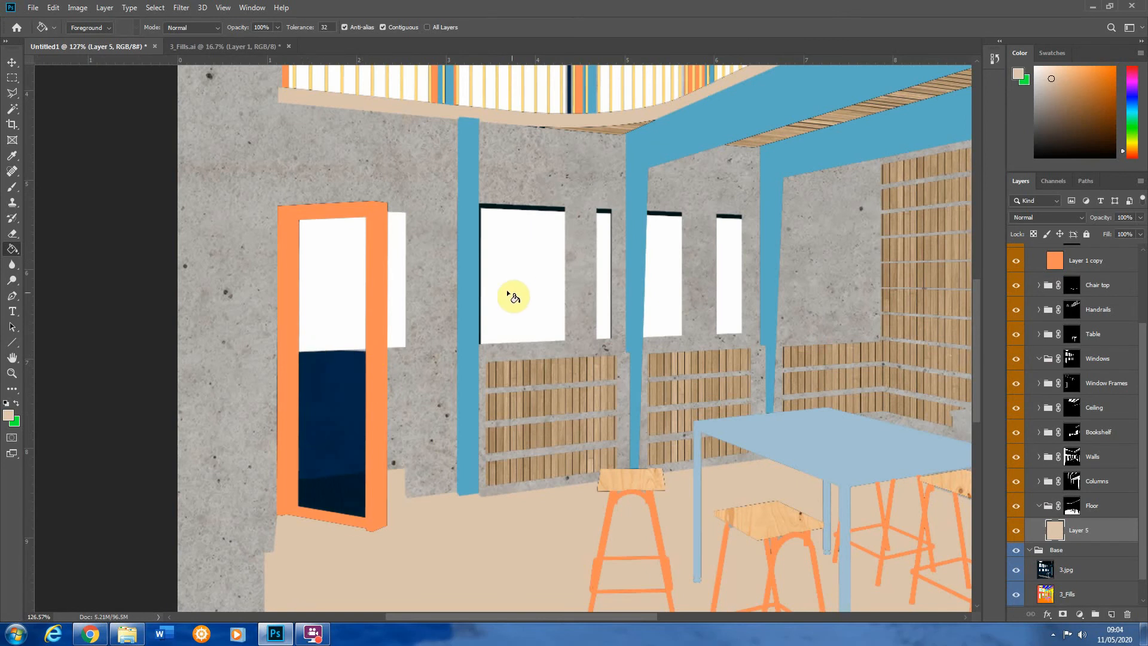
{"action": "scroll", "coordinate": [598, 371], "scroll_direction": "down", "scroll_amount": 2}
{"action": "scroll", "coordinate": [590, 200], "scroll_direction": "up", "scroll_amount": 2}
{"action": "scroll", "coordinate": [608, 223], "scroll_direction": "up", "scroll_amount": 3}
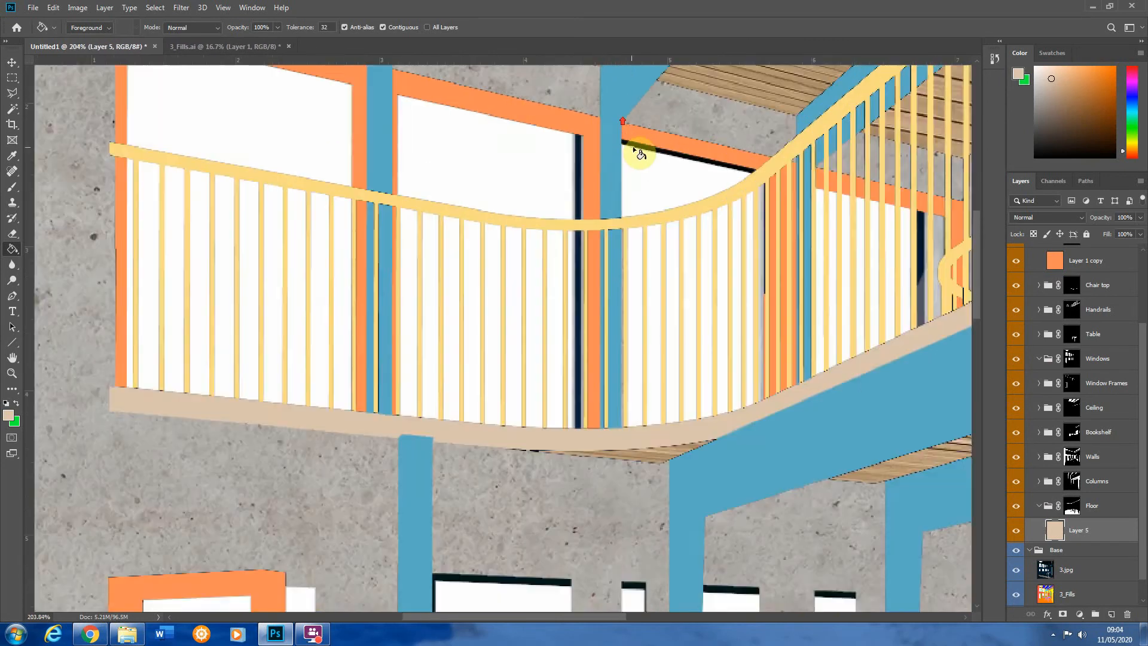
{"action": "scroll", "coordinate": [590, 200], "scroll_direction": "down", "scroll_amount": 3}
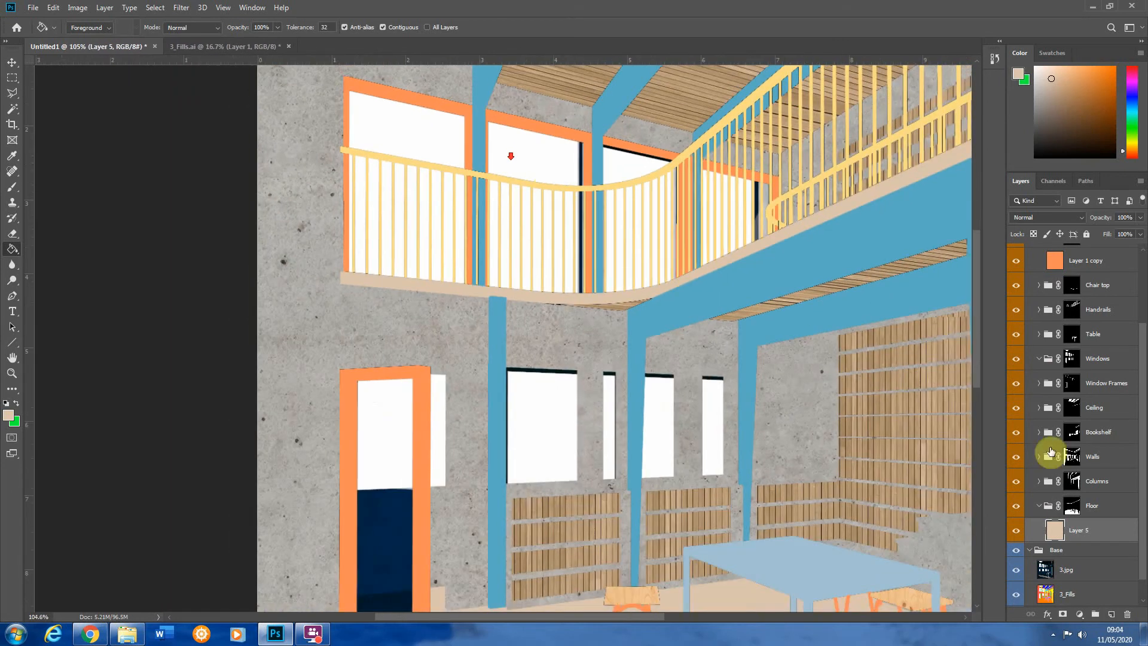
{"action": "left_click_drag", "start_coordinate": [1142, 335], "coordinate": [1140, 390]}
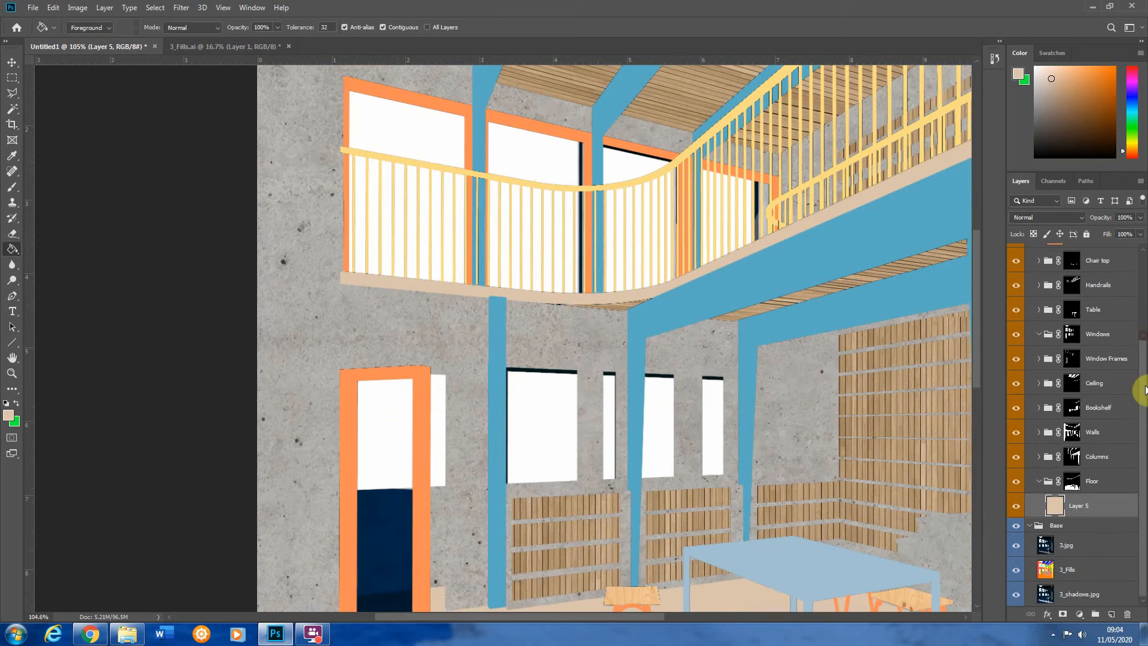
{"action": "left_click", "coordinate": [1016, 570], "text": "alt"}
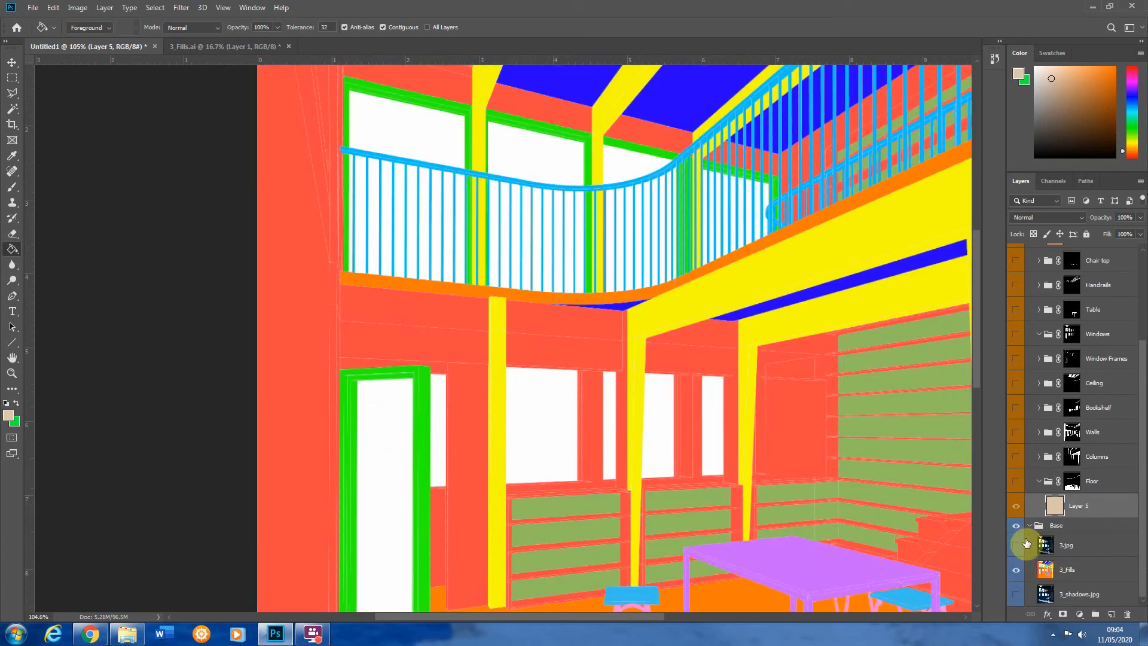
{"action": "left_click", "coordinate": [1016, 570], "text": "alt"}
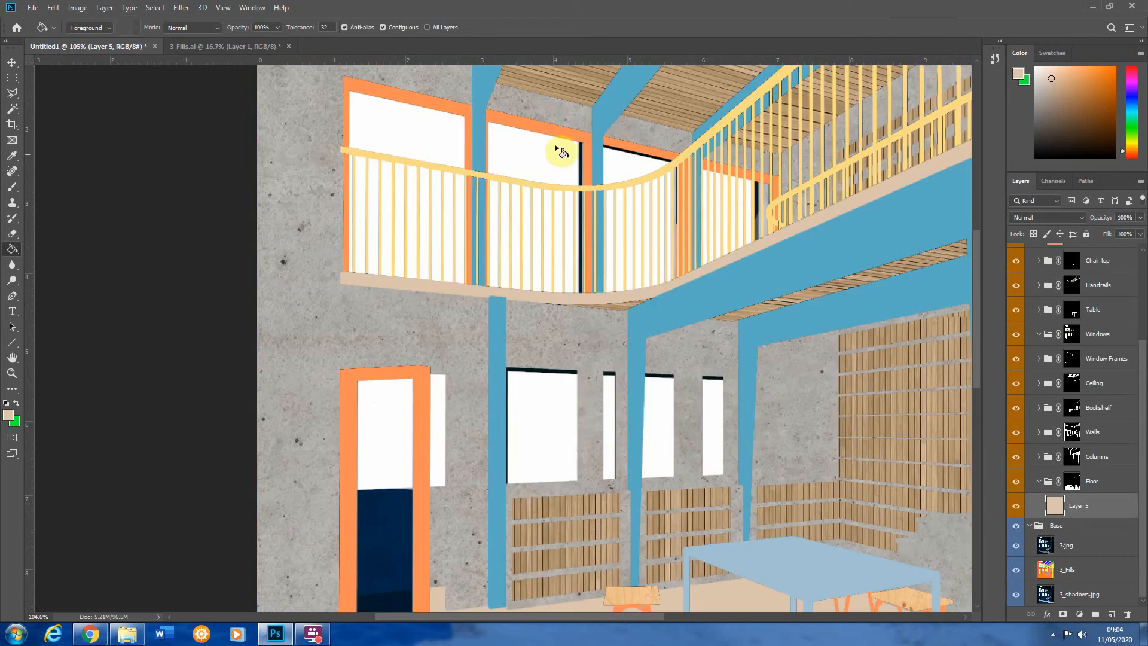
{"action": "scroll", "coordinate": [535, 118], "scroll_direction": "up", "scroll_amount": 5}
{"action": "scroll", "coordinate": [666, 276], "scroll_direction": "down", "scroll_amount": 7}
{"action": "scroll", "coordinate": [662, 234], "scroll_direction": "up", "scroll_amount": 5}
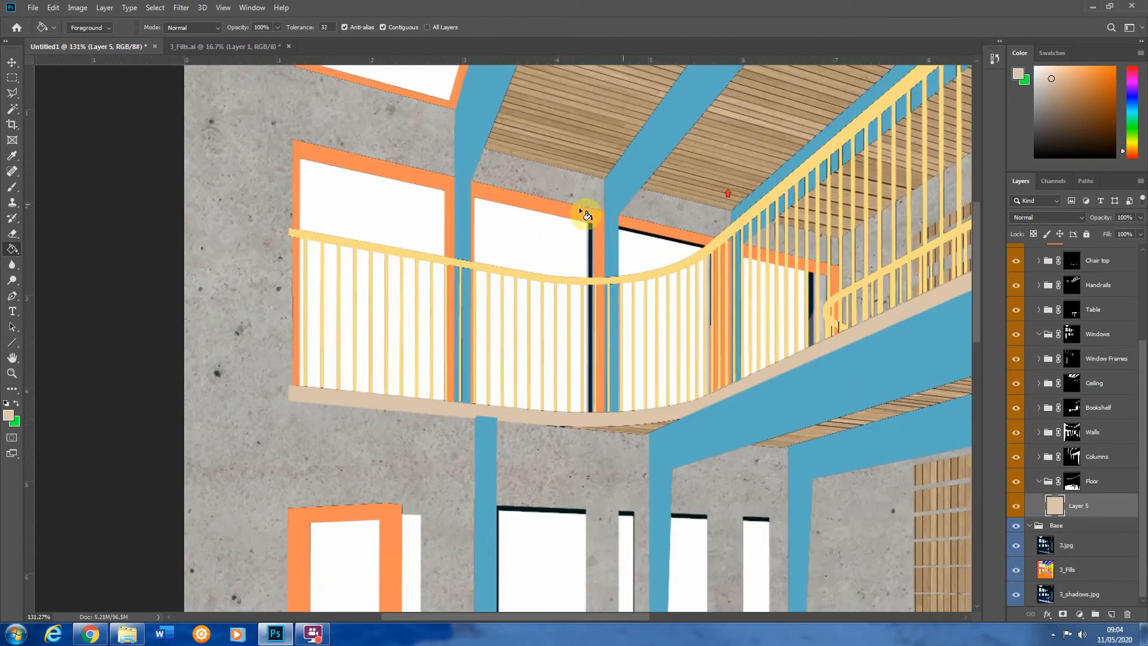
{"action": "scroll", "coordinate": [626, 149], "scroll_direction": "down", "scroll_amount": 5}
{"action": "scroll", "coordinate": [471, 566], "scroll_direction": "up", "scroll_amount": 3}
{"action": "scroll", "coordinate": [471, 566], "scroll_direction": "up", "scroll_amount": 2}
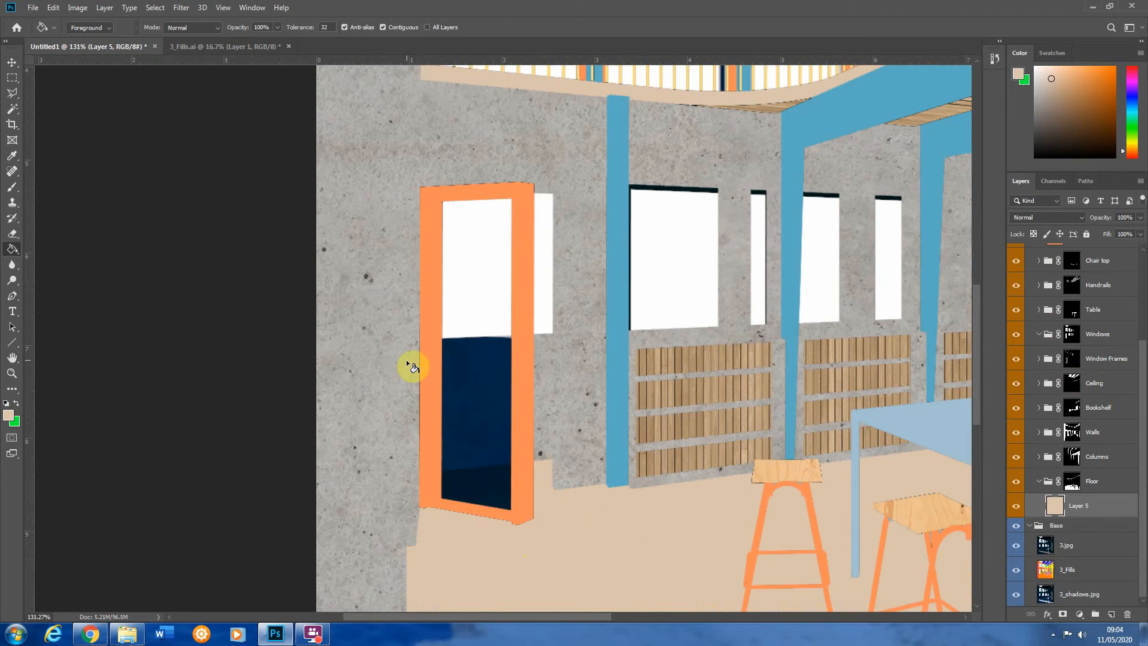
{"action": "scroll", "coordinate": [407, 383], "scroll_direction": "up", "scroll_amount": 2}
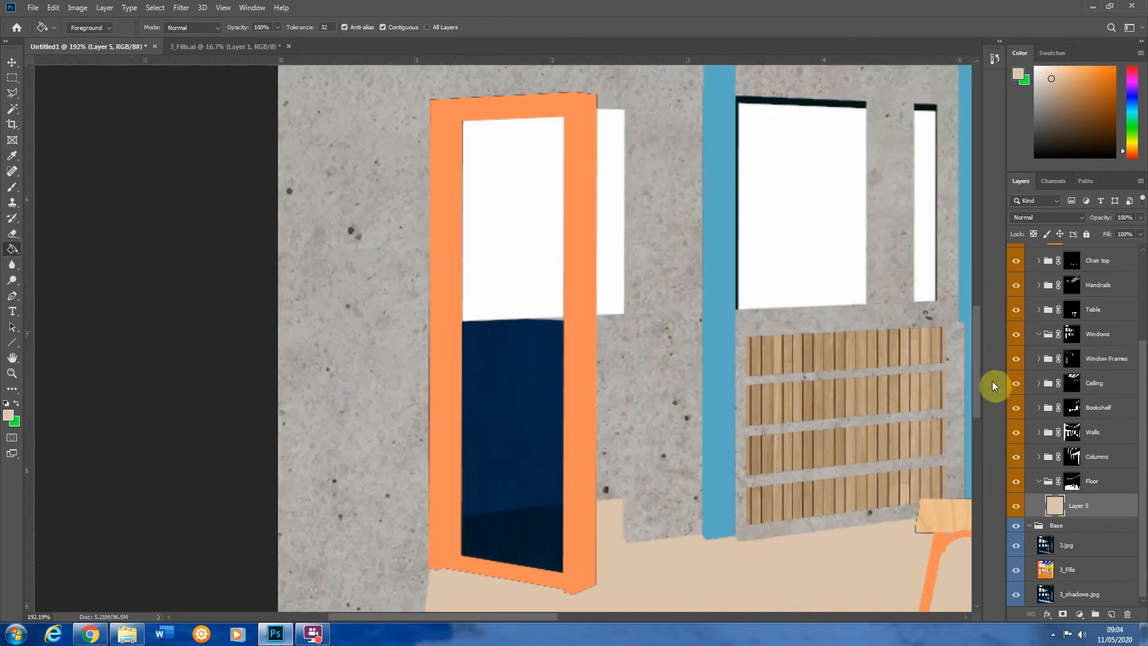
Display the Walls group's mask as an overlay and select the dark wall area seen through the door with the Polygonal Lasso
{"action": "left_click", "coordinate": [1072, 433]}
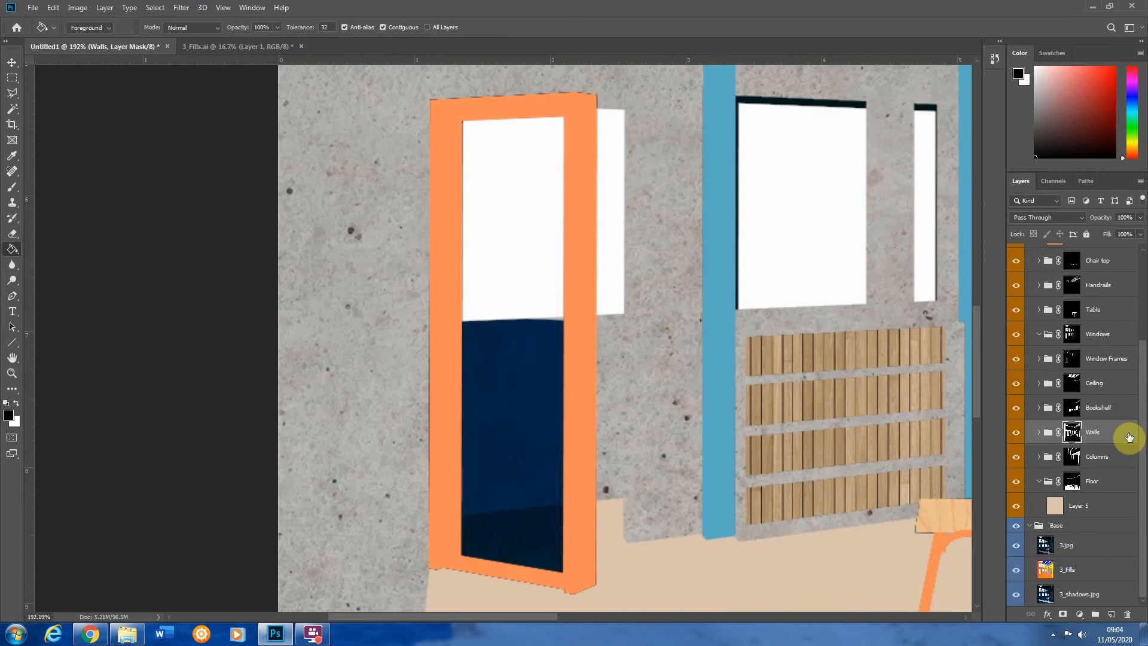
{"action": "key", "text": "backslash"}
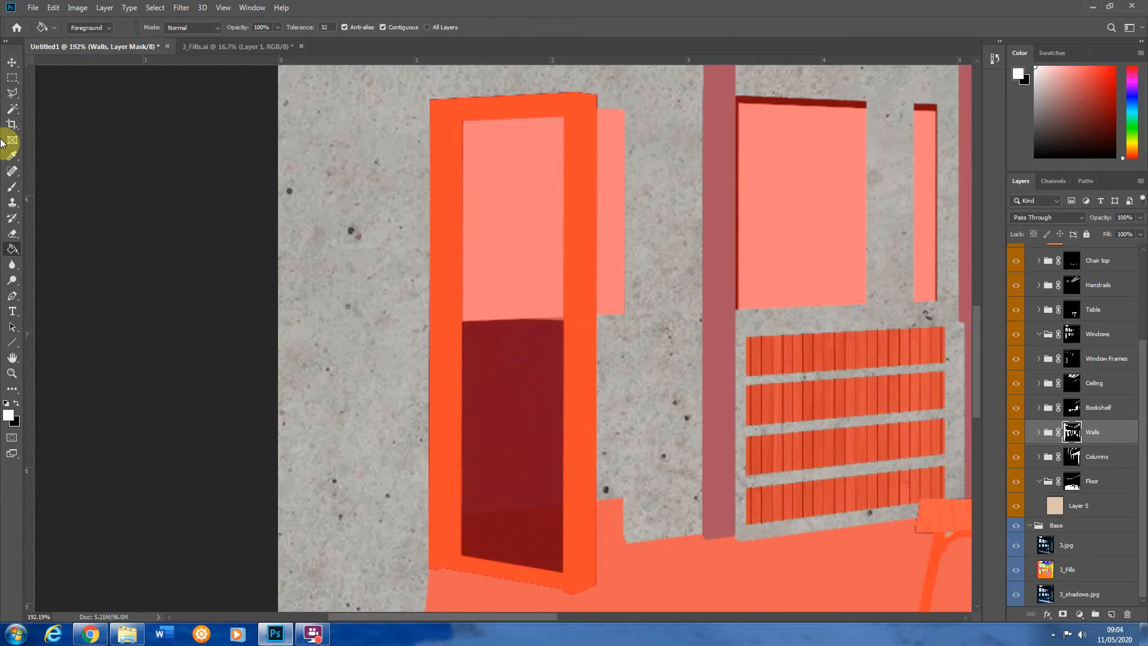
{"action": "left_click", "coordinate": [11, 92]}
{"action": "scroll", "coordinate": [359, 496], "scroll_direction": "up", "scroll_amount": 3}
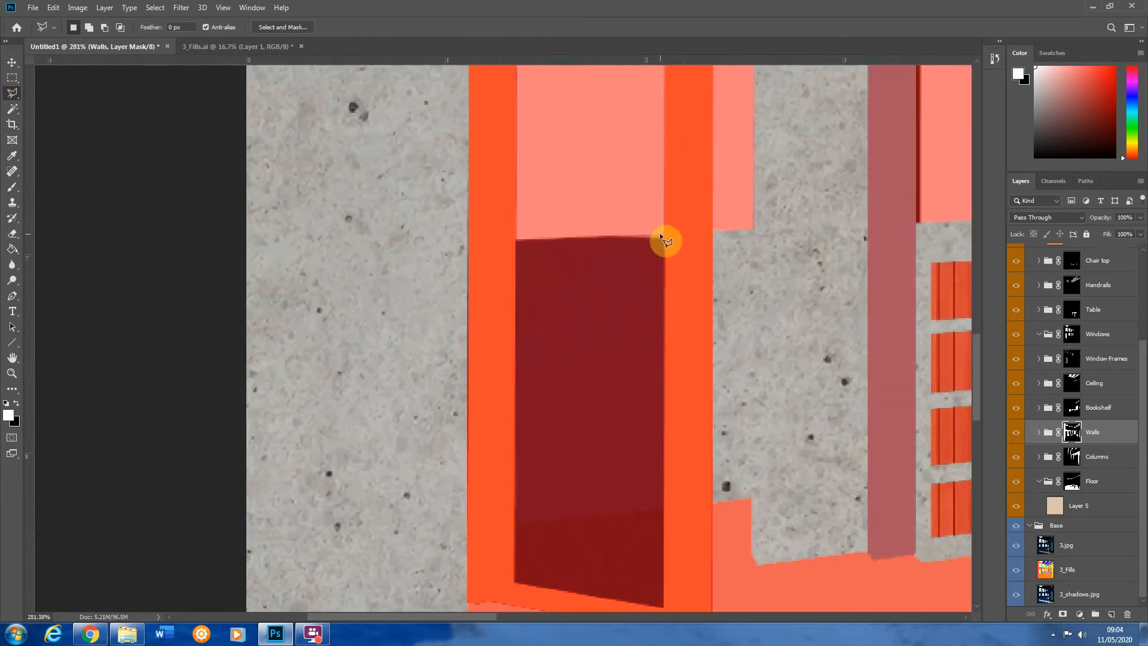
{"action": "left_click", "coordinate": [663, 233]}
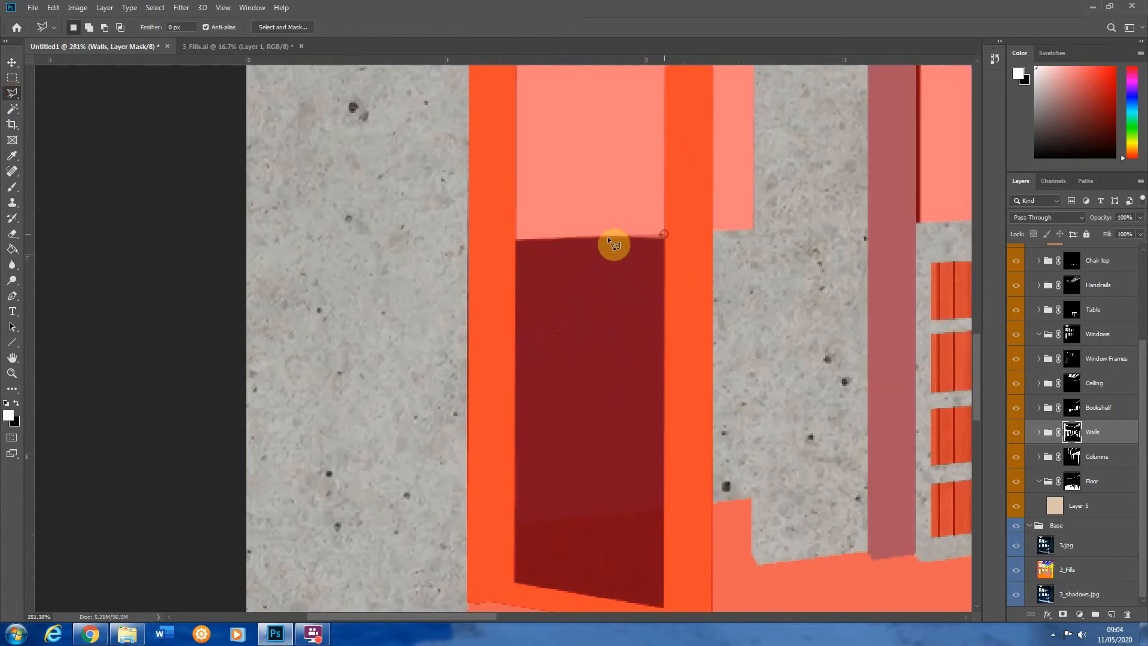
{"action": "left_click", "coordinate": [515, 239]}
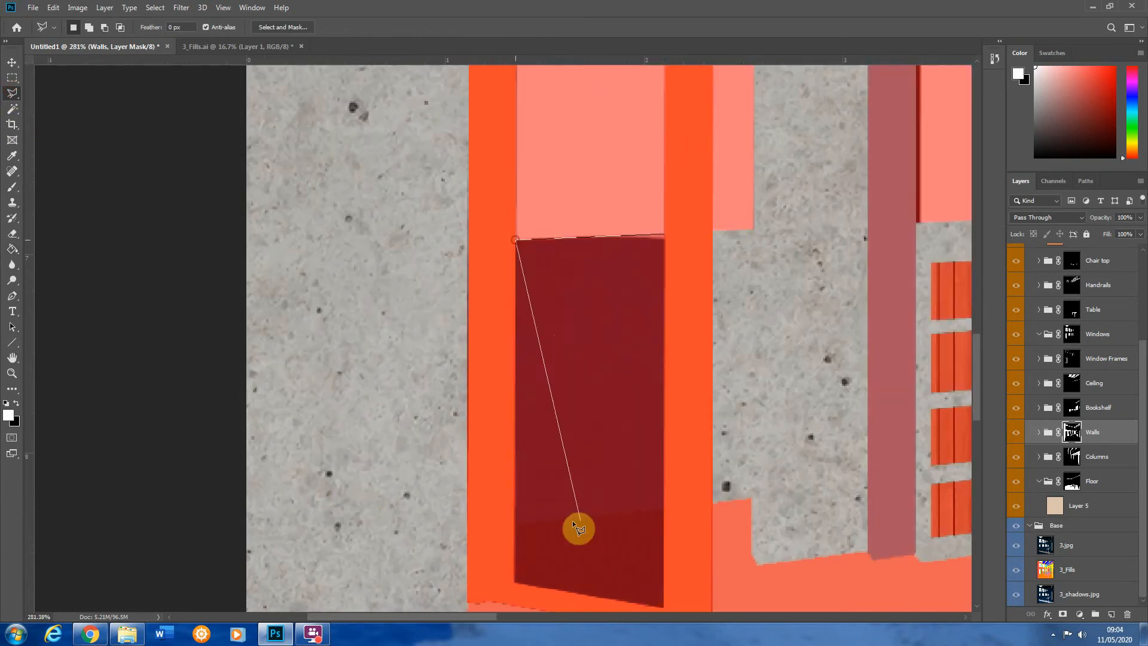
{"action": "left_click", "coordinate": [515, 523]}
{"action": "left_click", "coordinate": [662, 510]}
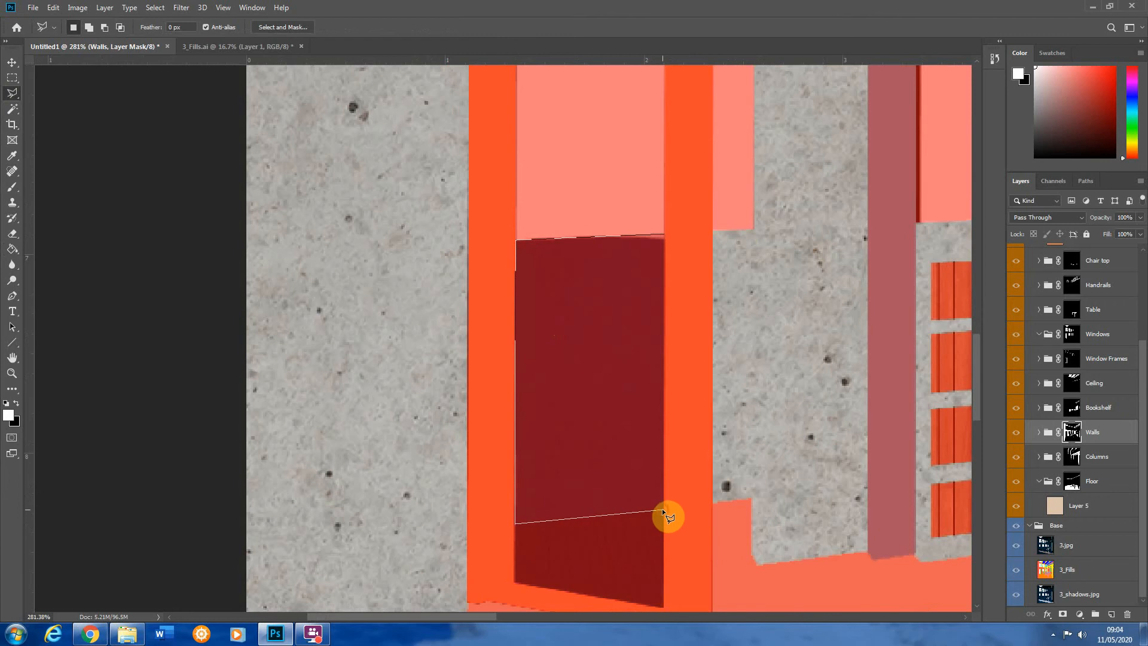
{"action": "left_click", "coordinate": [663, 233]}
Reveal the concrete in the selected door area by erasing on the Walls mask with a size 125 Eraser at 100% opacity
{"action": "left_click", "coordinate": [12, 234]}
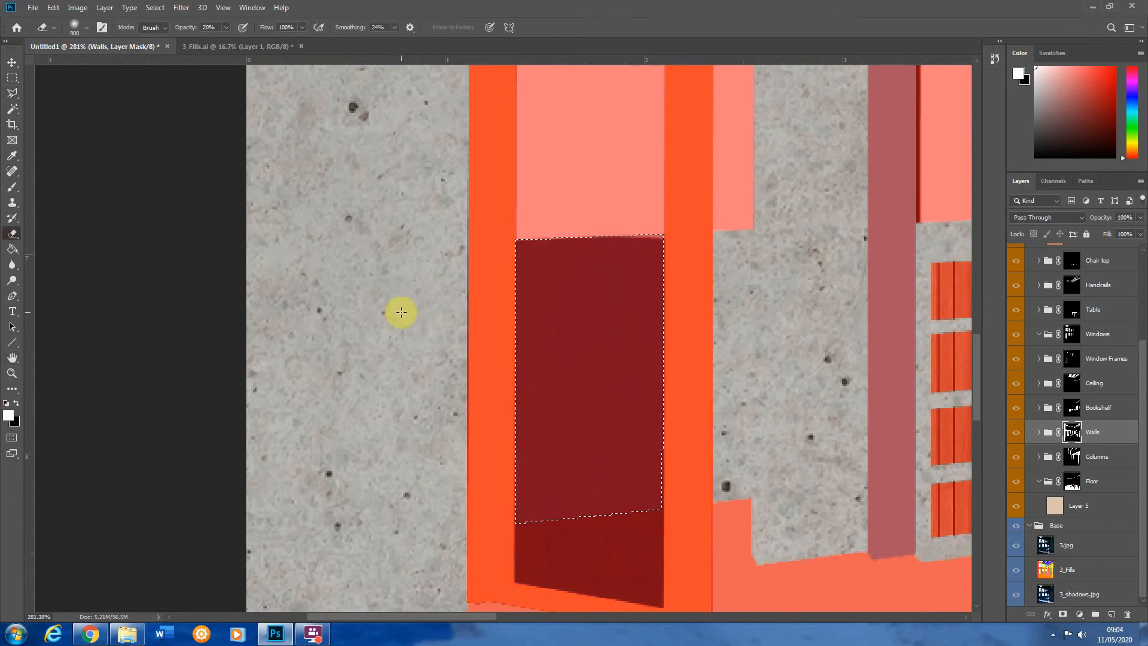
{"action": "scroll", "coordinate": [604, 363], "scroll_direction": "down", "scroll_amount": 2}
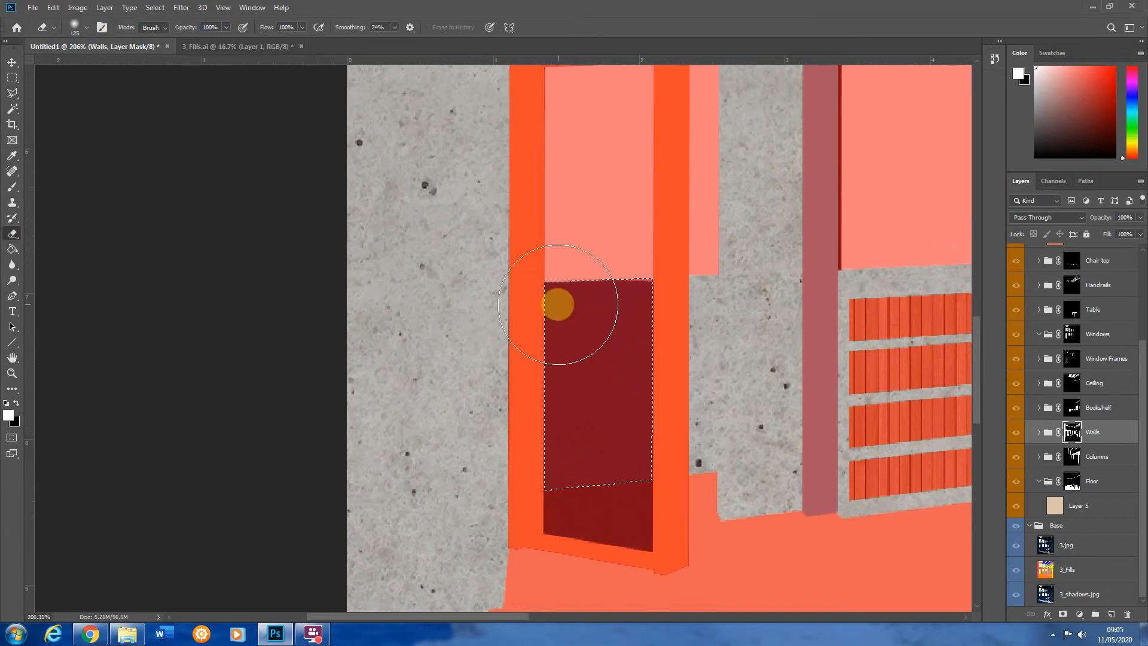
{"action": "key", "text": "x"}
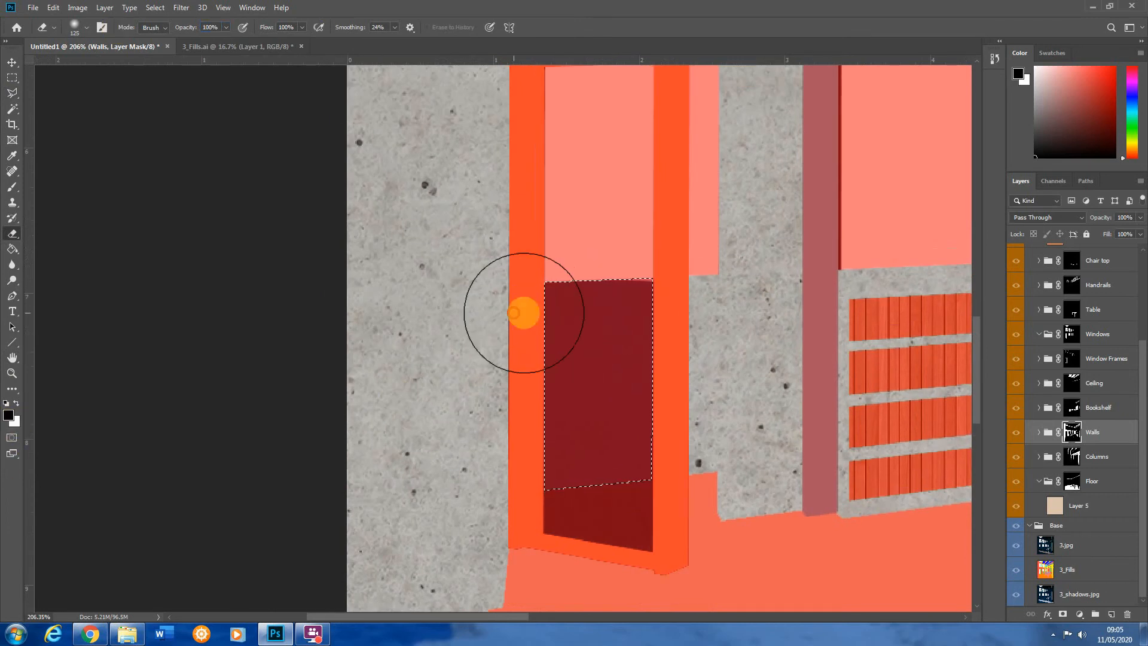
{"action": "mouse_move", "coordinate": [523, 313]}
{"action": "left_mouse_down"}
{"action": "mouse_move", "coordinate": [728, 295]}
{"action": "mouse_move", "coordinate": [532, 403]}
{"action": "mouse_move", "coordinate": [598, 482]}
{"action": "left_mouse_up"}
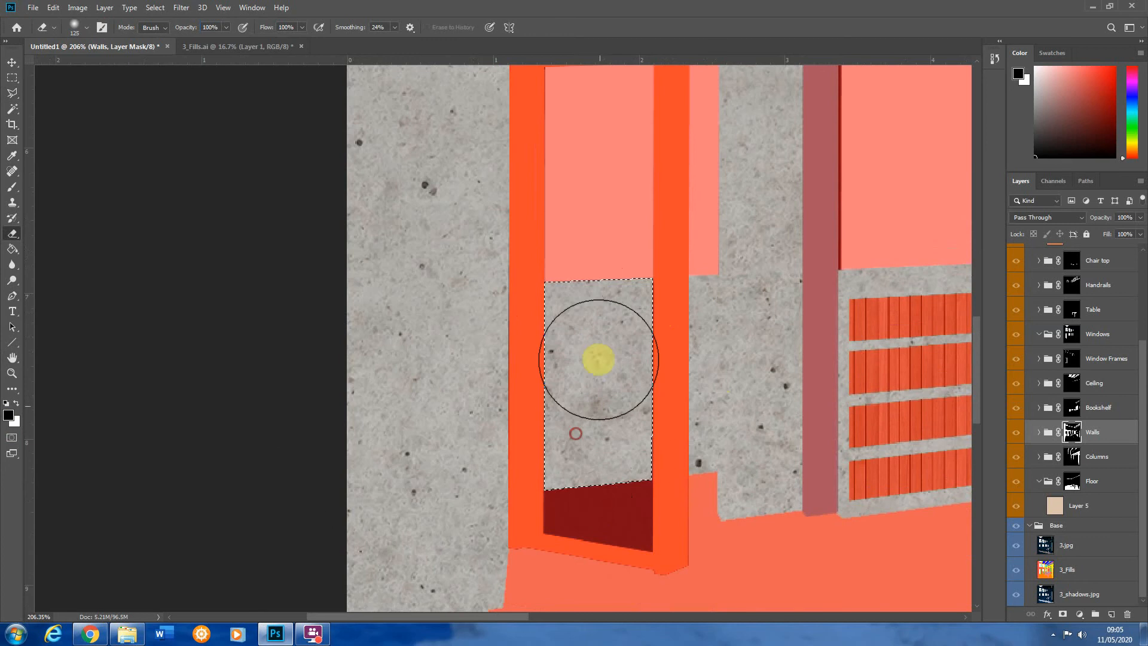
Deselect the door area and examine the dark strips around the lower windows with and without the mask overlay
{"action": "scroll", "coordinate": [598, 359], "scroll_direction": "down", "scroll_amount": 5}
{"action": "scroll", "coordinate": [633, 308], "scroll_direction": "up", "scroll_amount": 2}
{"action": "scroll", "coordinate": [587, 467], "scroll_direction": "down", "scroll_amount": 1}
{"action": "scroll", "coordinate": [669, 206], "scroll_direction": "up", "scroll_amount": 4}
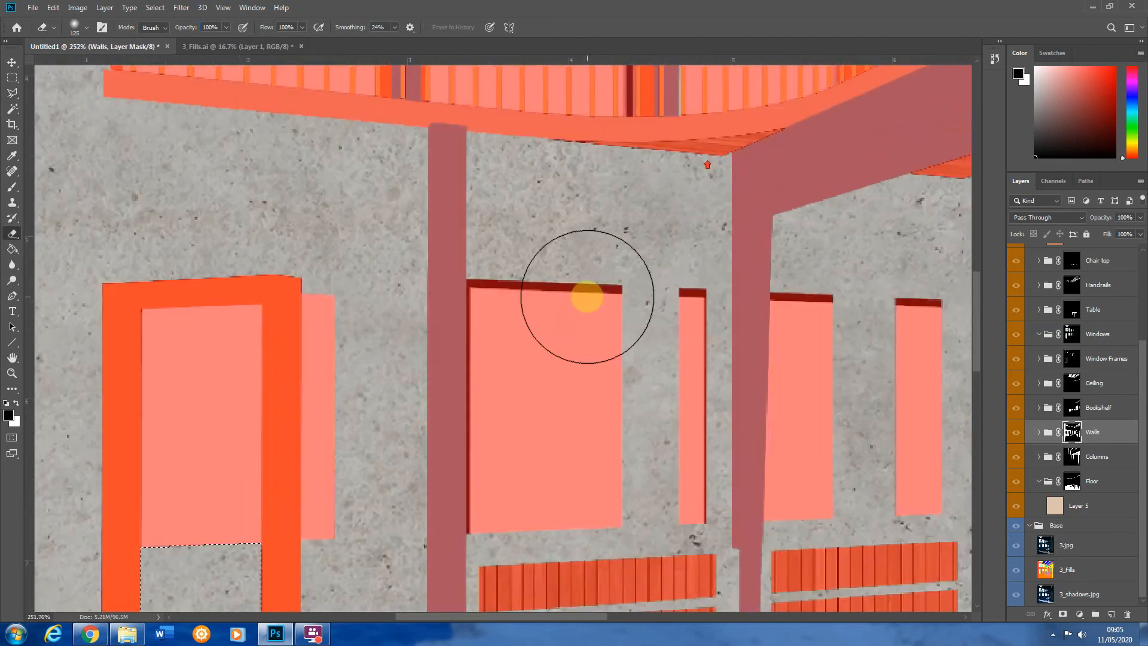
{"action": "left_click", "coordinate": [12, 78]}
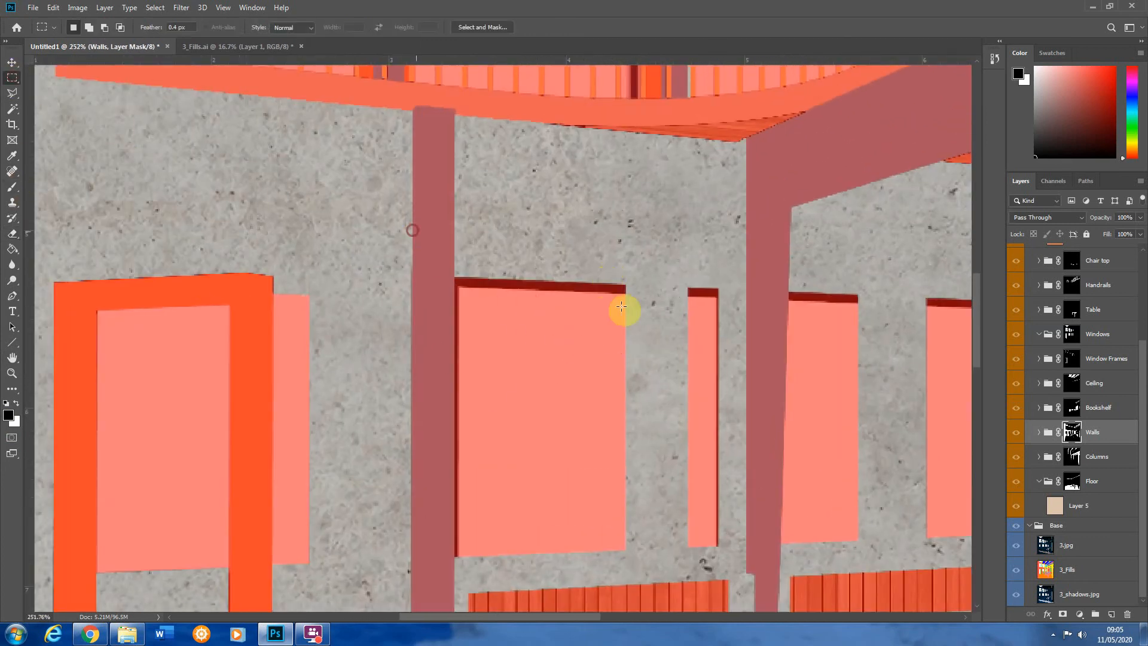
{"action": "key", "text": "backslash"}
{"action": "scroll", "coordinate": [601, 282], "scroll_direction": "down", "scroll_amount": 3}
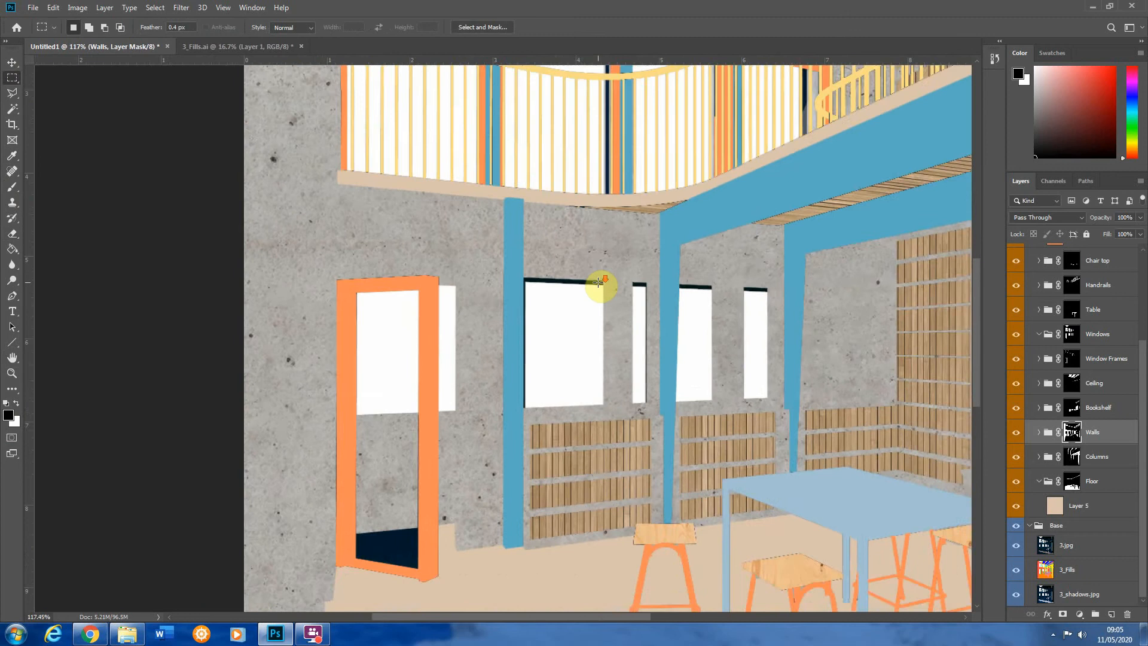
{"action": "scroll", "coordinate": [598, 281], "scroll_direction": "down", "scroll_amount": 1}
{"action": "scroll", "coordinate": [628, 386], "scroll_direction": "up", "scroll_amount": 4}
{"action": "key", "text": "backslash"}
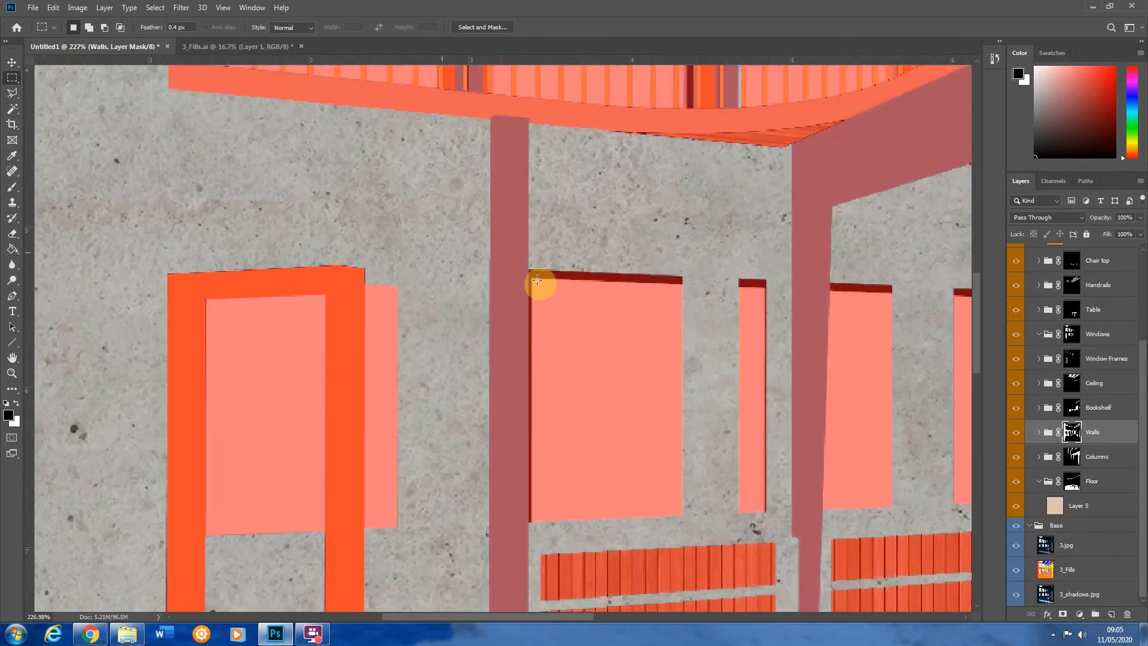
Select the dark strip along the upper and left edges of the first large lower window with the Polygonal Lasso
{"action": "left_click", "coordinate": [12, 92]}
{"action": "scroll", "coordinate": [539, 538], "scroll_direction": "up", "scroll_amount": 2}
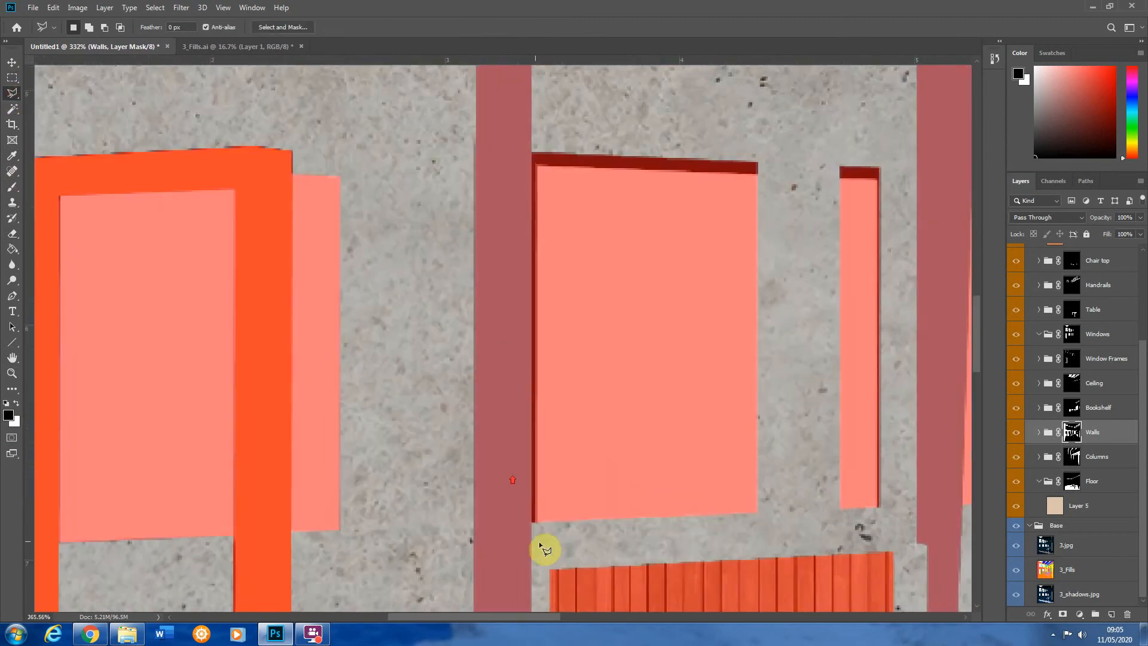
{"action": "scroll", "coordinate": [539, 542], "scroll_direction": "up", "scroll_amount": 1}
{"action": "left_click", "coordinate": [530, 519]}
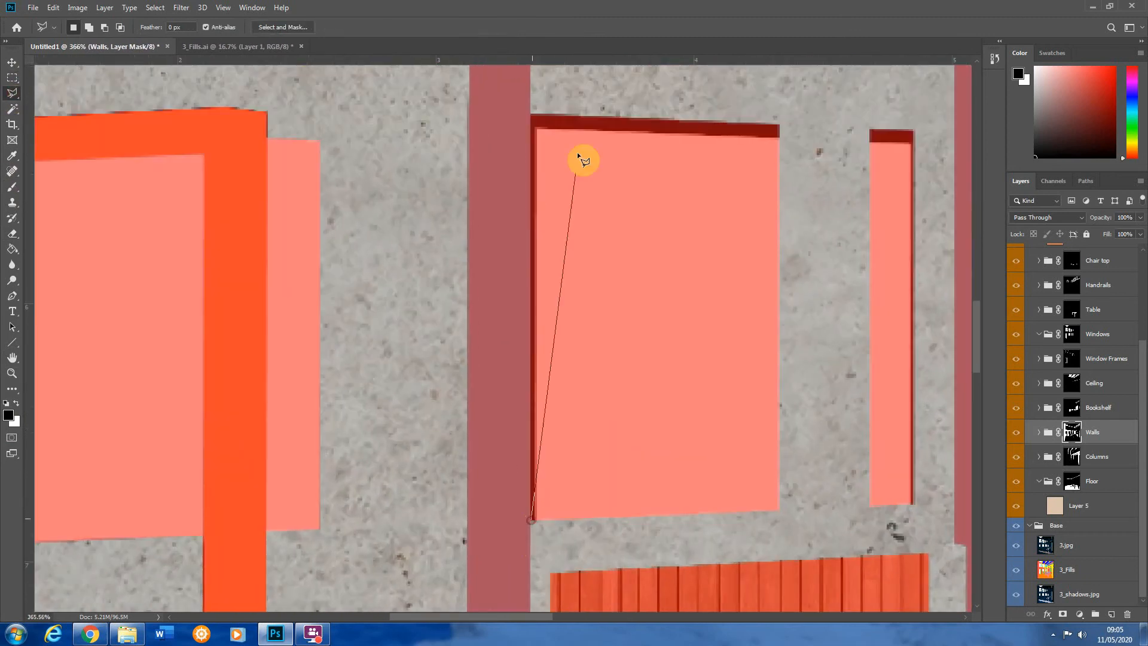
{"action": "left_click", "coordinate": [529, 113]}
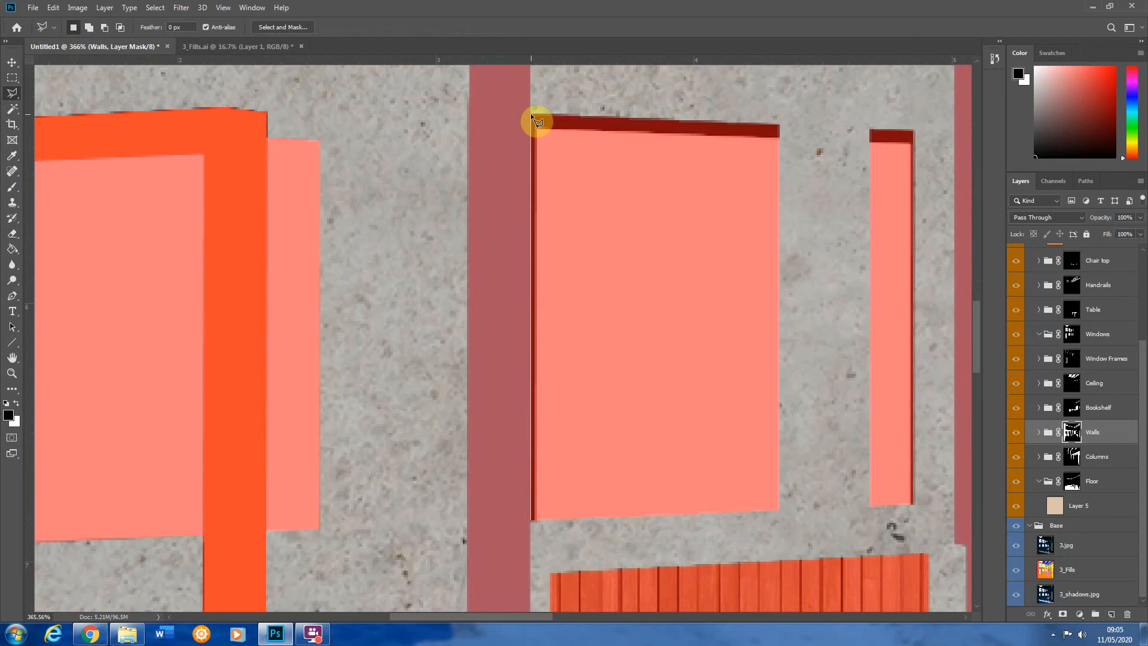
{"action": "left_click", "coordinate": [781, 122]}
{"action": "left_click", "coordinate": [778, 138]}
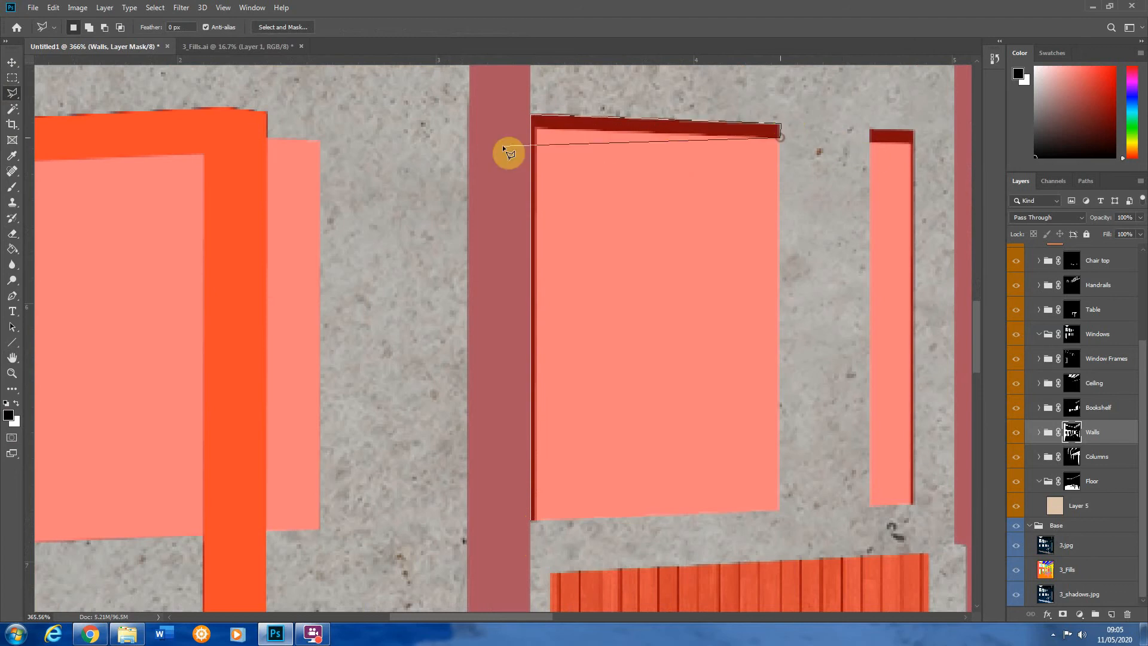
{"action": "left_click", "coordinate": [536, 127]}
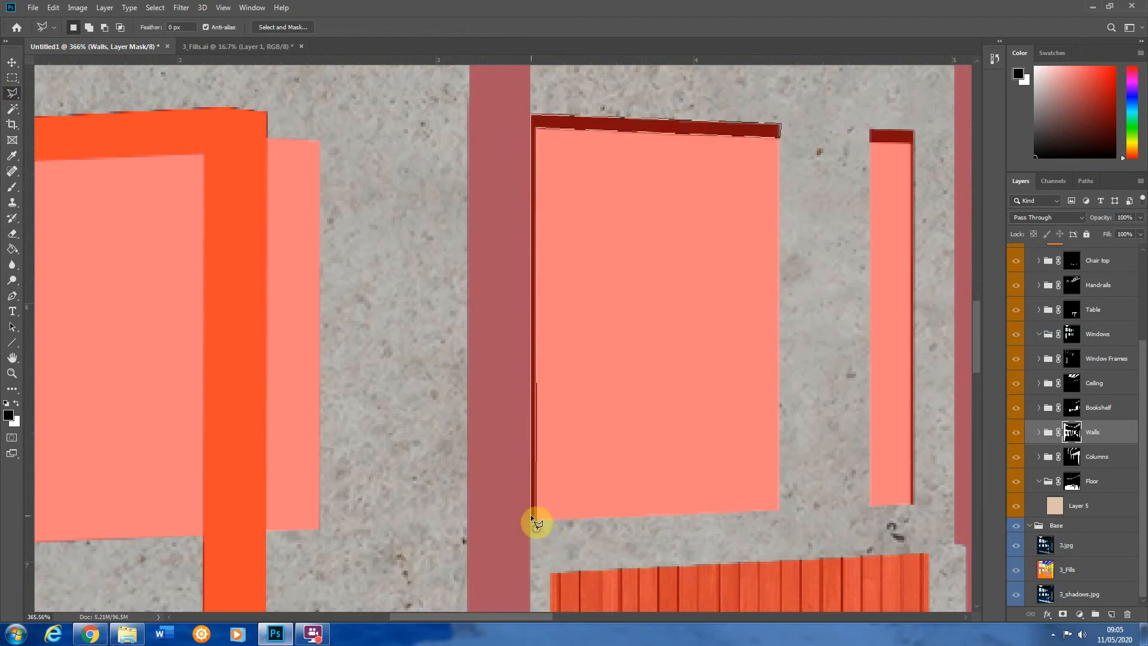
{"action": "left_click", "coordinate": [530, 517]}
Add the dark strip along the upper and right edges of the adjacent narrow window to the selection
{"action": "scroll", "coordinate": [531, 516], "scroll_direction": "down", "scroll_amount": 4}
{"action": "scroll", "coordinate": [629, 322], "scroll_direction": "up", "scroll_amount": 6}
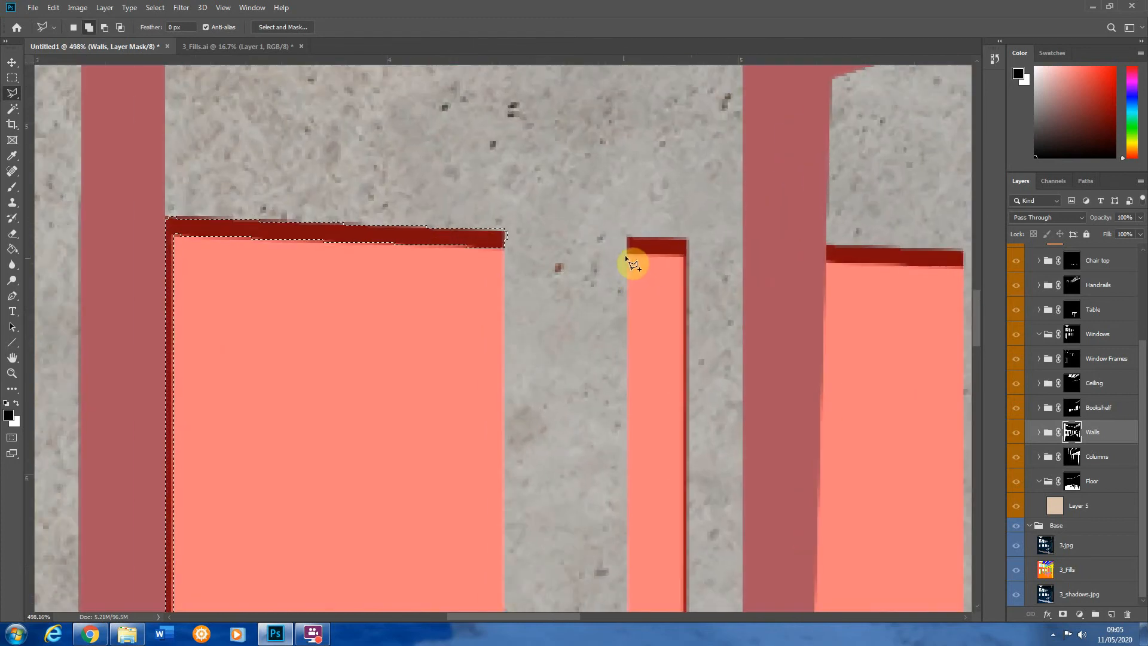
{"action": "left_click", "coordinate": [627, 256]}
{"action": "left_click", "coordinate": [683, 256]}
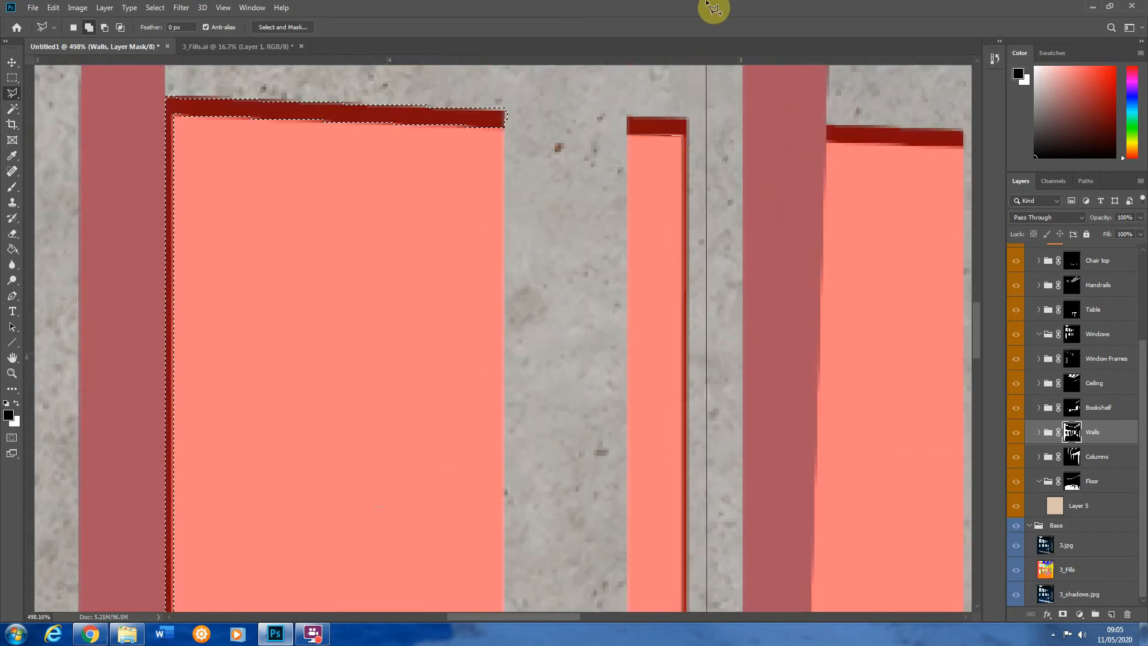
{"action": "left_click", "coordinate": [715, 174]}
{"action": "left_click", "coordinate": [610, 178]}
{"action": "left_click", "coordinate": [599, 213]}
{"action": "double_click", "coordinate": [626, 229]}
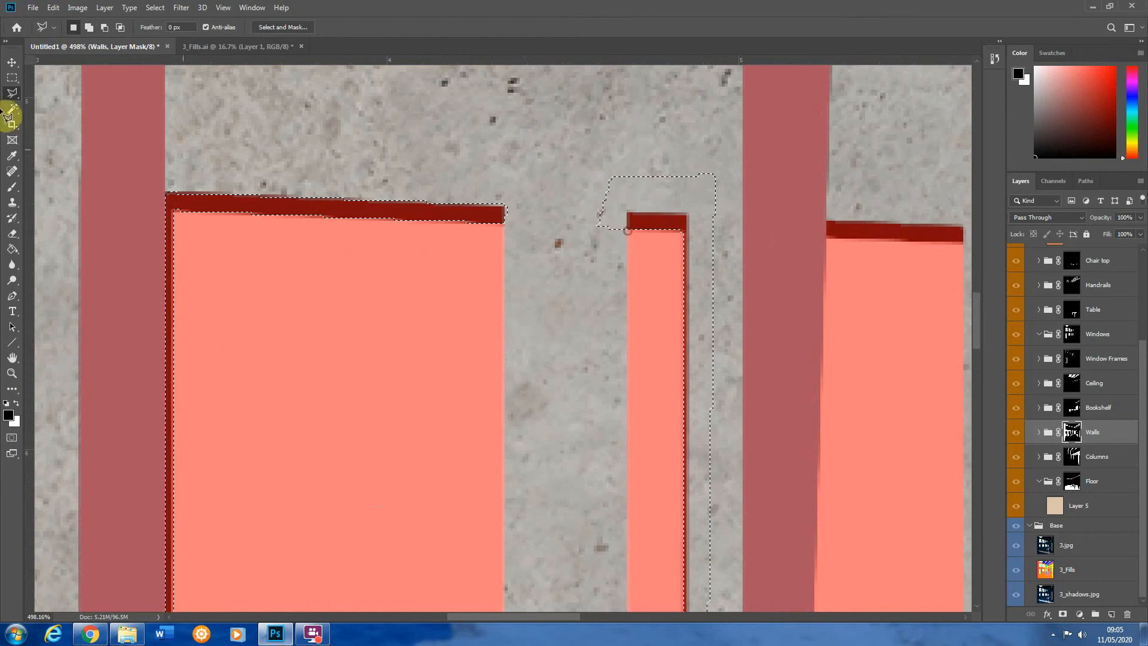
Add the dark strips above the two lower windows beyond the middle column to the selection
{"action": "scroll", "coordinate": [399, 302], "scroll_direction": "down", "scroll_amount": 2}
{"action": "scroll", "coordinate": [813, 299], "scroll_direction": "up", "scroll_amount": 2}
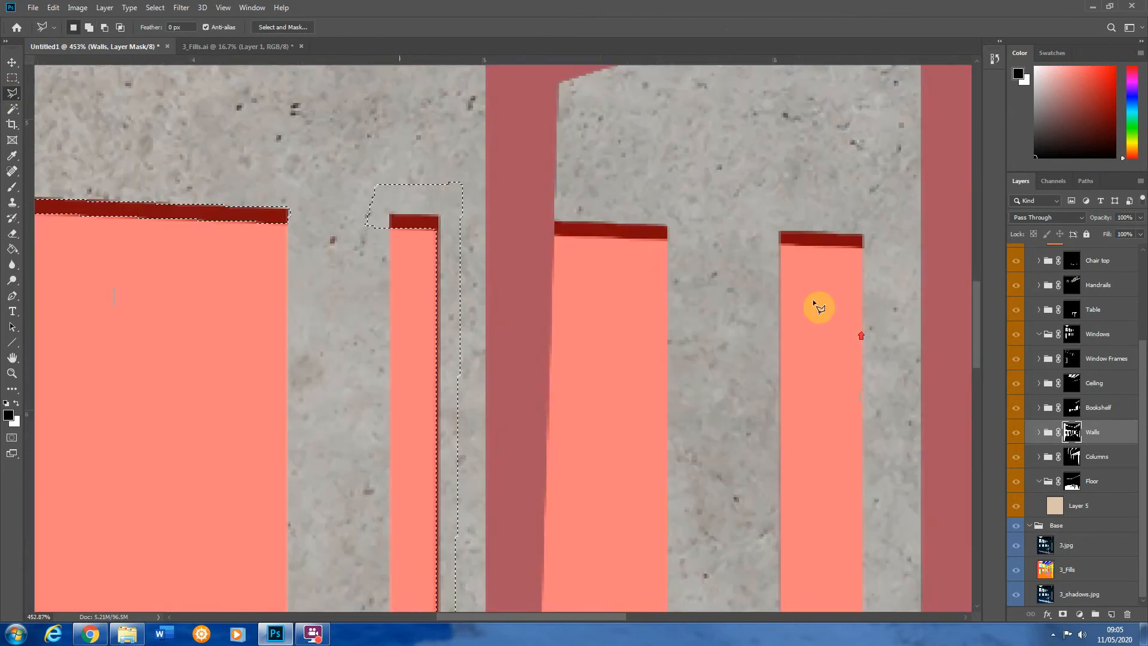
{"action": "left_click", "coordinate": [521, 226], "text": "shift"}
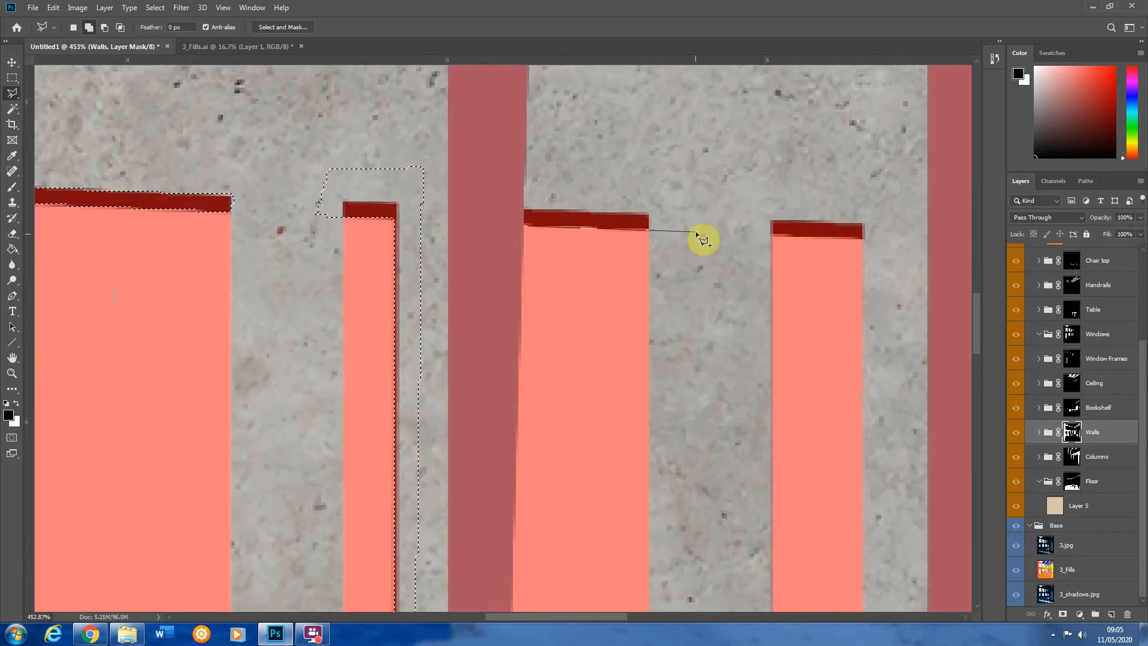
{"action": "left_click", "coordinate": [905, 240]}
{"action": "left_click", "coordinate": [846, 180]}
{"action": "left_click", "coordinate": [686, 177]}
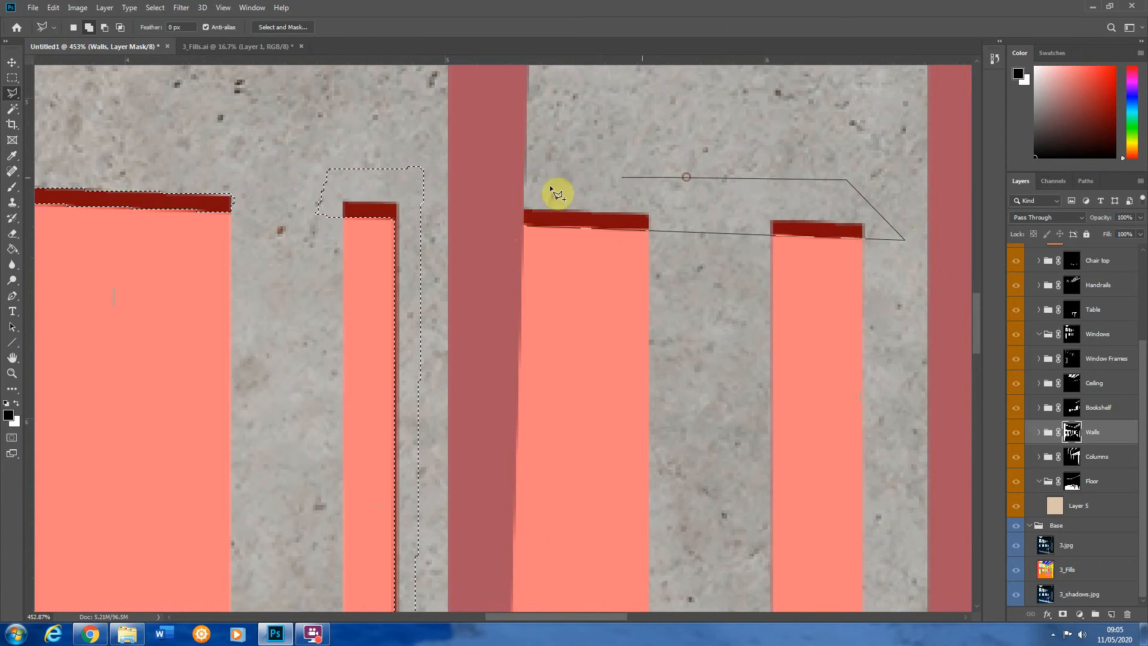
{"action": "left_click", "coordinate": [522, 223]}
{"action": "scroll", "coordinate": [786, 201], "scroll_direction": "down", "scroll_amount": 2}
{"action": "scroll", "coordinate": [758, 335], "scroll_direction": "down", "scroll_amount": 2}
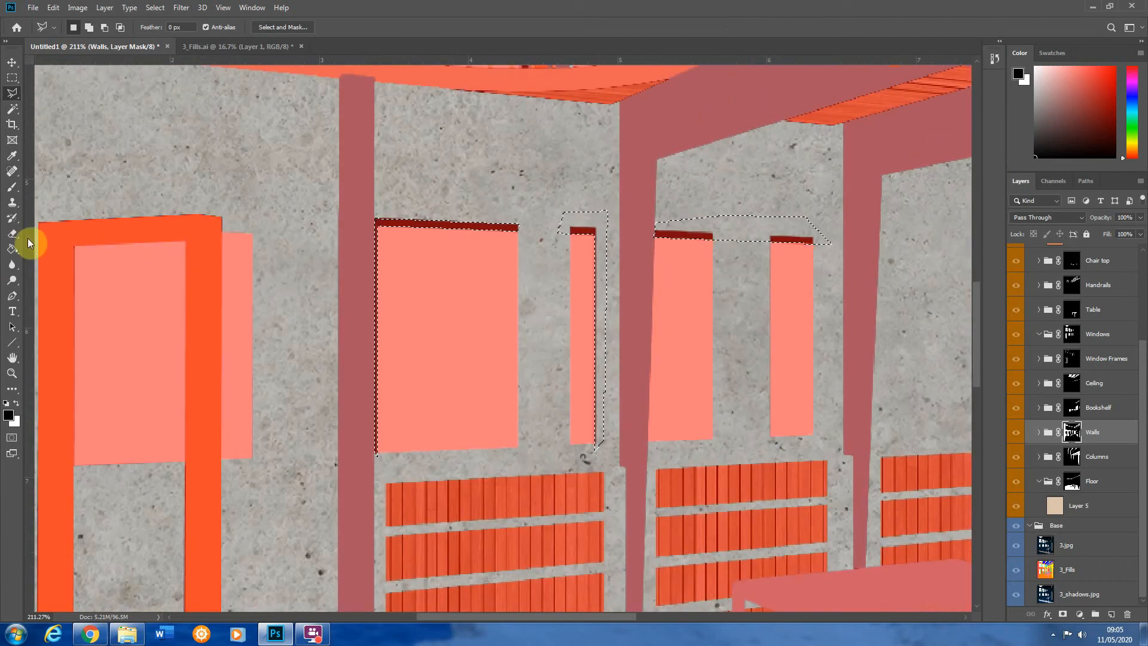
Erase on the Walls mask within the selected window strips to reveal the concrete, and clear the selection
{"action": "left_click", "coordinate": [12, 234]}
{"action": "mouse_move", "coordinate": [454, 245]}
{"action": "left_mouse_down"}
{"action": "mouse_move", "coordinate": [666, 199]}
{"action": "mouse_move", "coordinate": [377, 272]}
{"action": "mouse_move", "coordinate": [520, 389]}
{"action": "mouse_move", "coordinate": [622, 164]}
{"action": "mouse_move", "coordinate": [818, 402]}
{"action": "mouse_move", "coordinate": [696, 444]}
{"action": "left_mouse_up"}
{"action": "scroll", "coordinate": [688, 439], "scroll_direction": "down", "scroll_amount": 4}
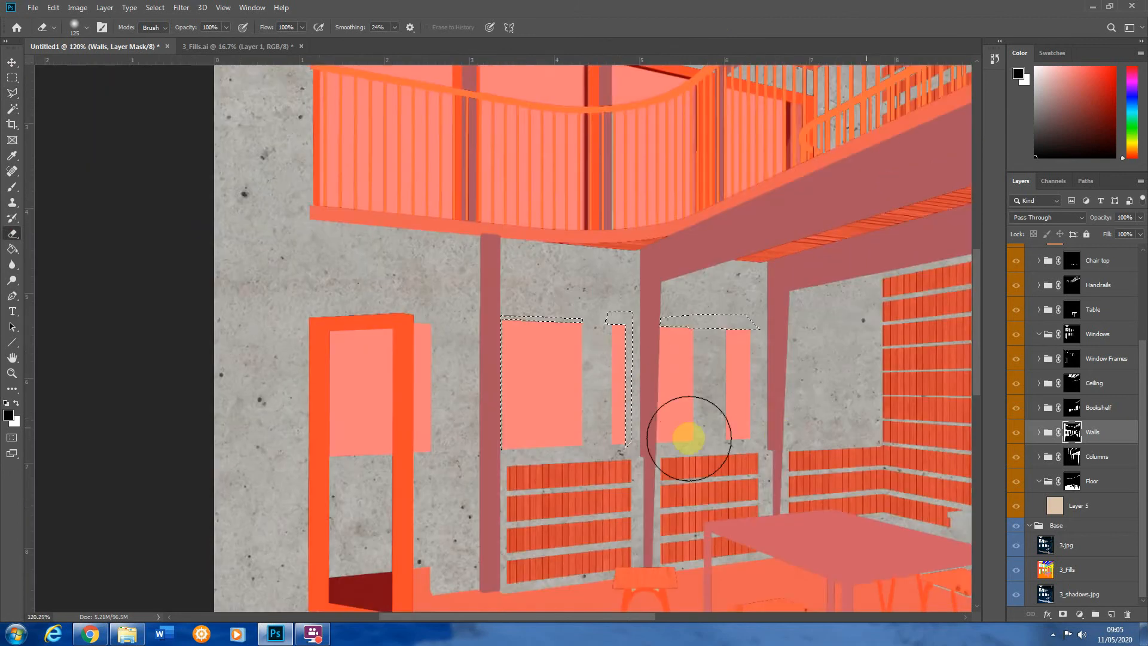
{"action": "left_click", "coordinate": [12, 77]}
{"action": "key", "text": "ctrl+d"}
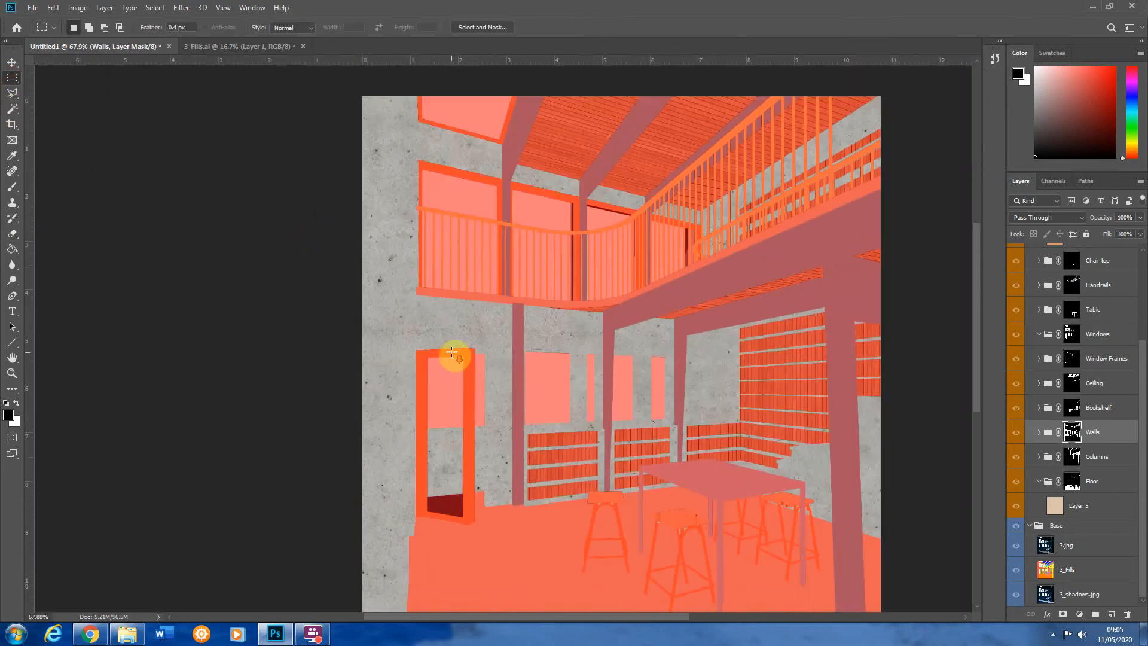
Check the dark area at the foot of the door, hide the mask overlay and review the whole render
{"action": "scroll", "coordinate": [446, 501], "scroll_direction": "up", "scroll_amount": 1}
{"action": "scroll", "coordinate": [446, 501], "scroll_direction": "up", "scroll_amount": 2}
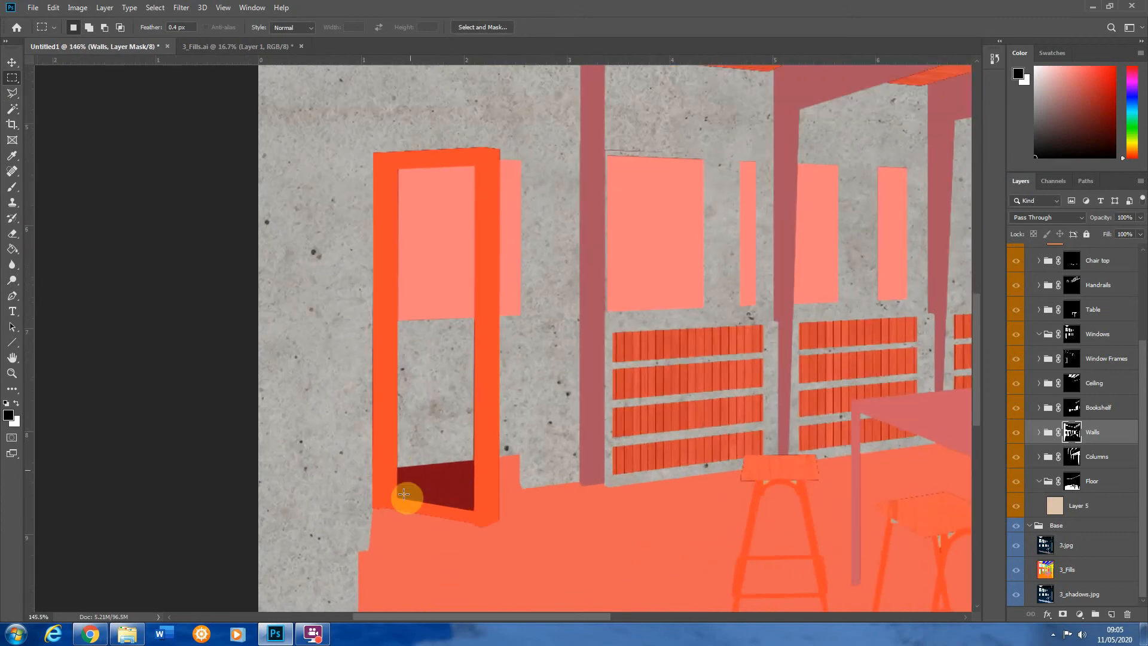
{"action": "key", "text": "backslash"}
{"action": "scroll", "coordinate": [502, 496], "scroll_direction": "down", "scroll_amount": 4}
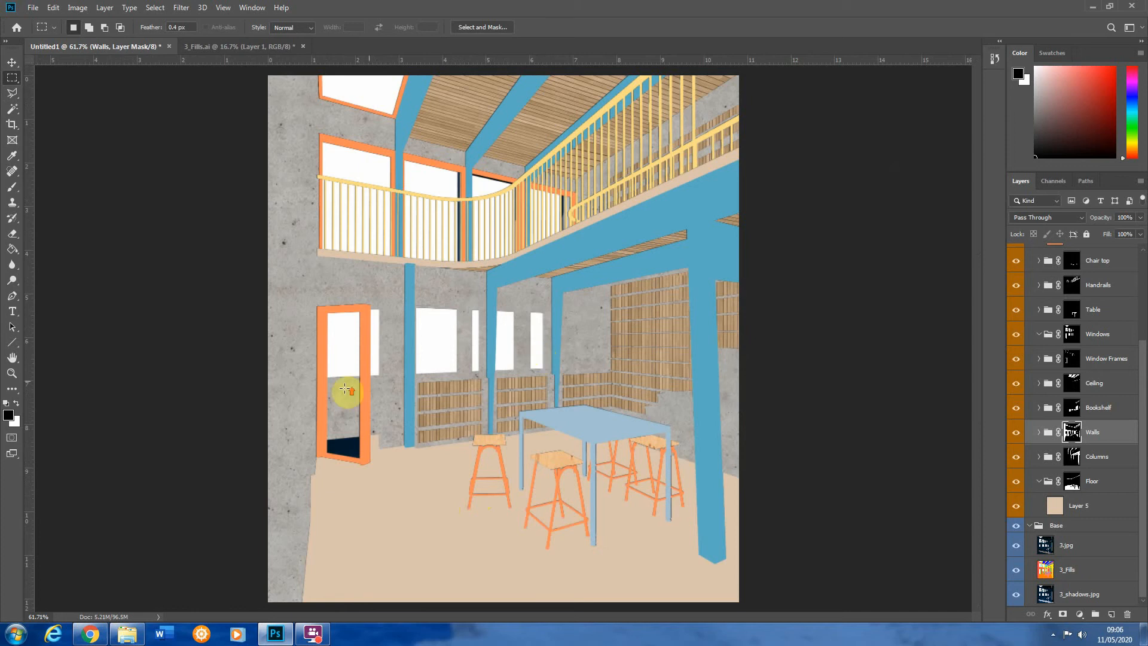
{"action": "scroll", "coordinate": [344, 395], "scroll_direction": "up", "scroll_amount": 1}
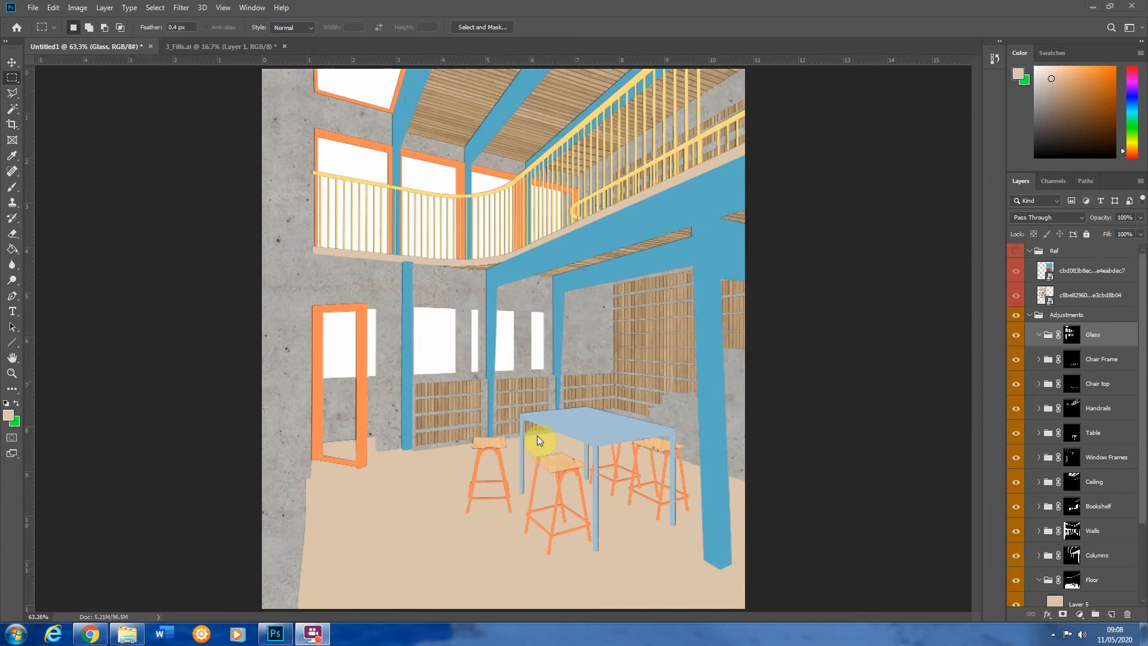
{"action": "scroll", "coordinate": [535, 413], "scroll_direction": "down", "scroll_amount": 1}
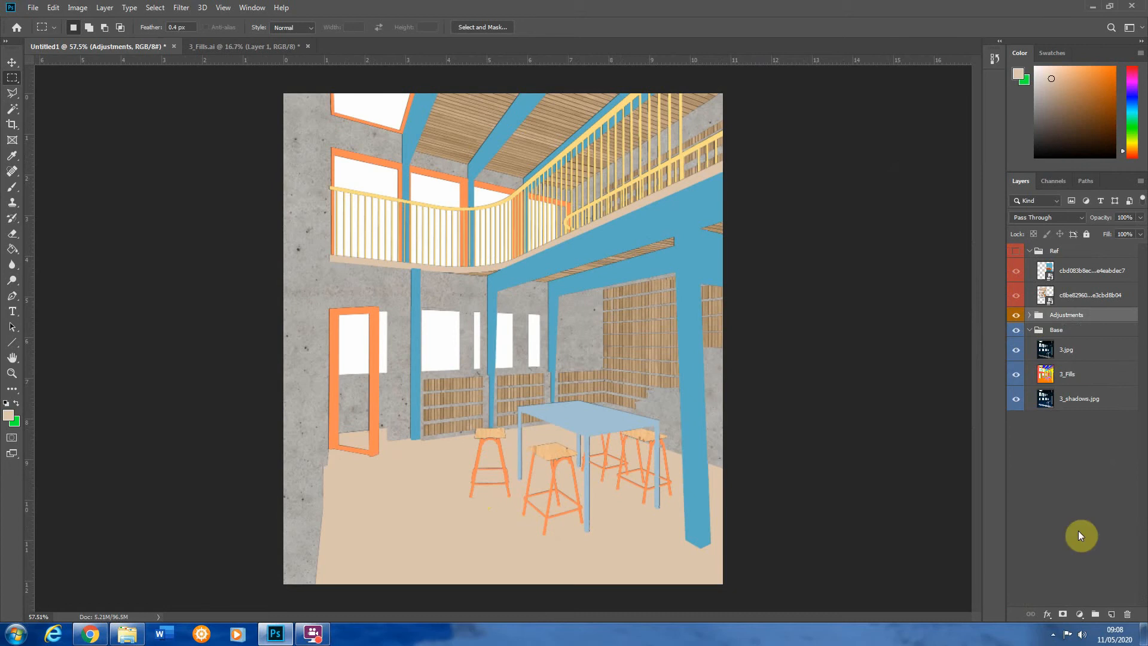
Create a group named Shadows above the Adjustments group and place a copy of the 3_shadows.jpg layer in it
{"action": "left_click", "coordinate": [1097, 616]}
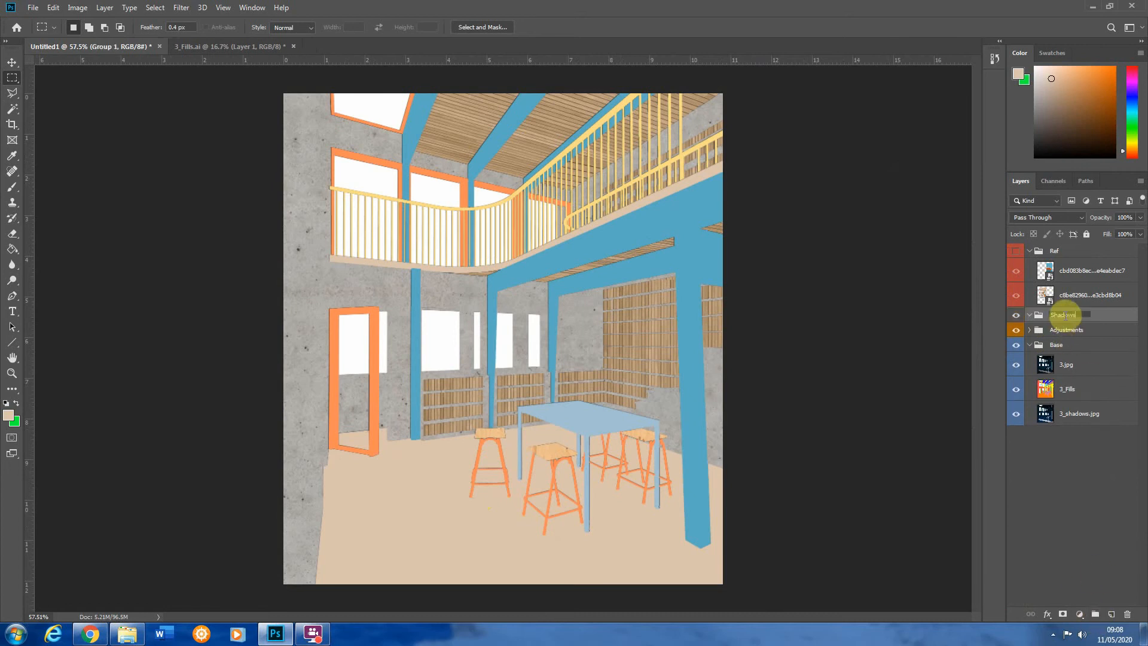
{"action": "left_click", "coordinate": [1072, 338]}
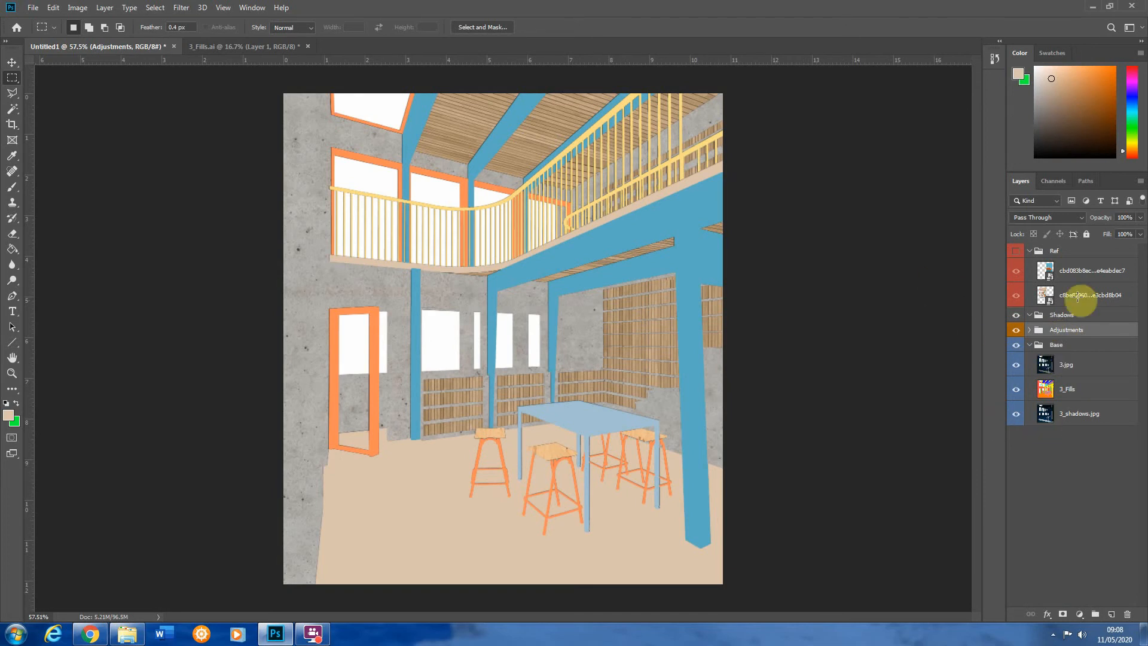
{"action": "left_click", "coordinate": [1050, 417]}
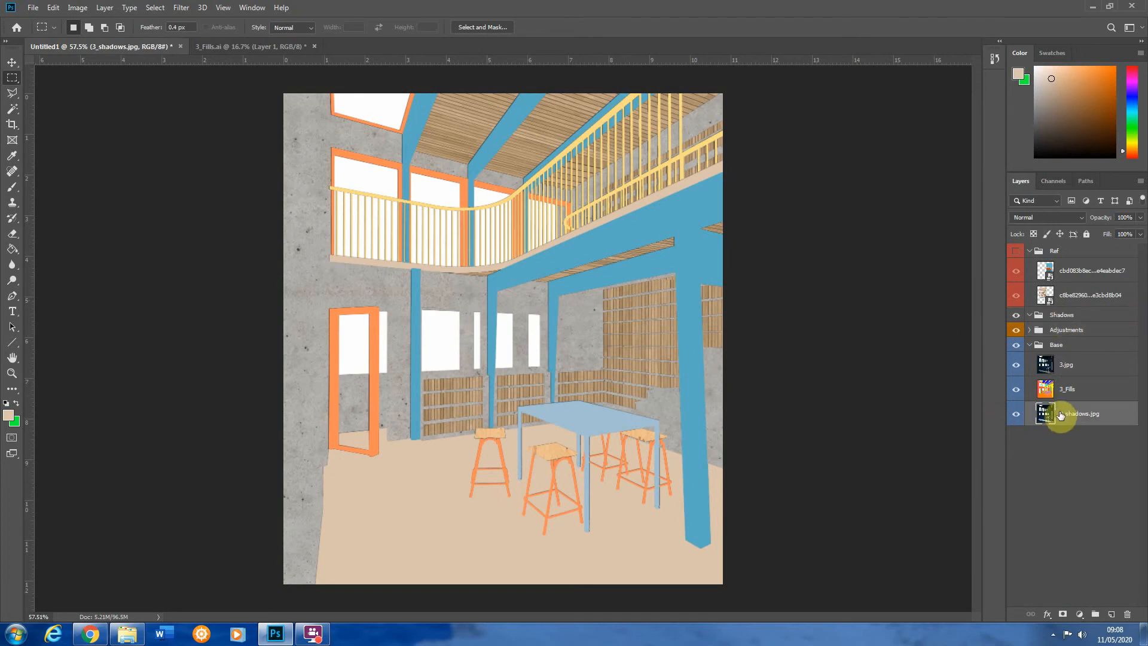
{"action": "left_click_drag", "start_coordinate": [1072, 421], "coordinate": [1068, 320]}
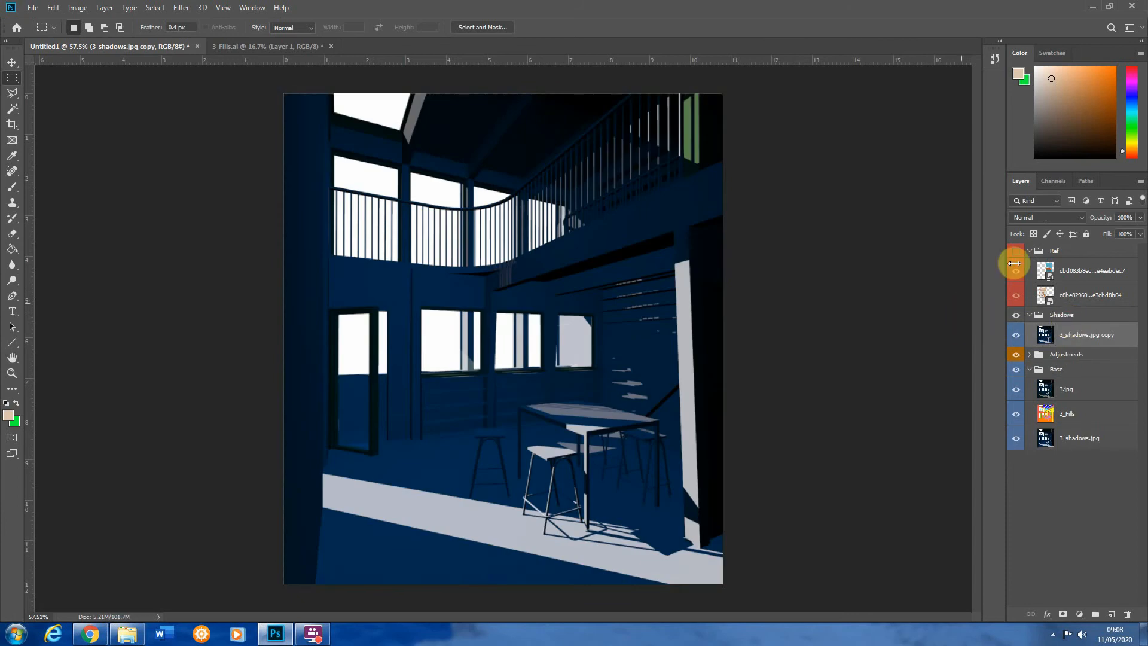
Set the copied shadow layer's blend mode to Multiply and its Fill to 23%
{"action": "left_click", "coordinate": [1049, 217]}
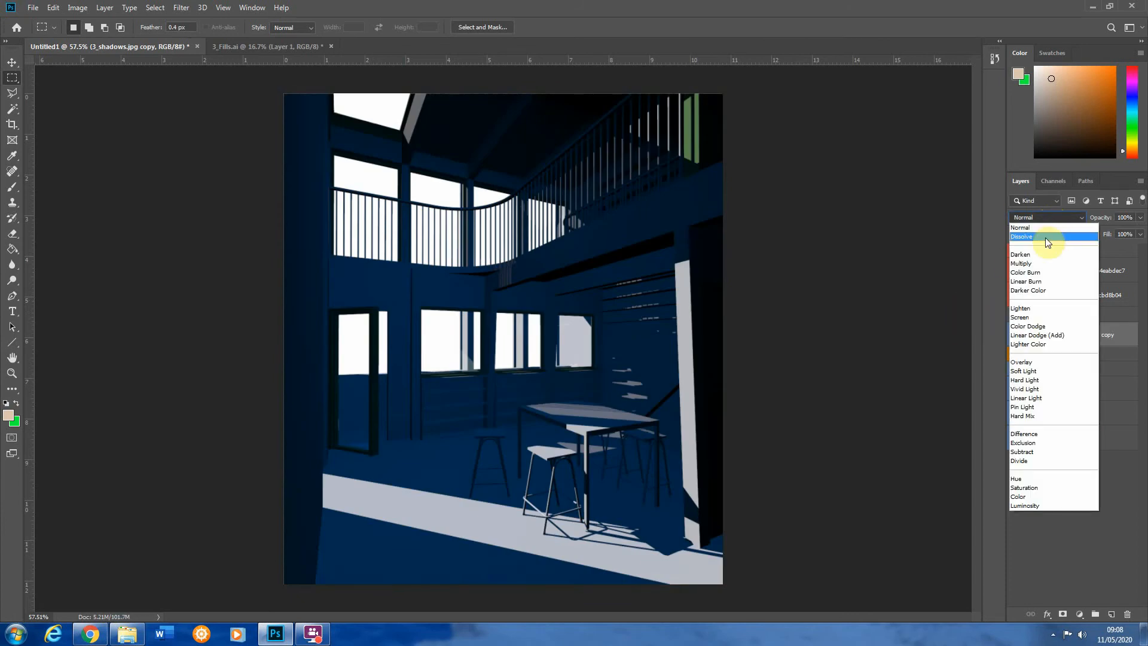
{"action": "left_click", "coordinate": [1039, 264]}
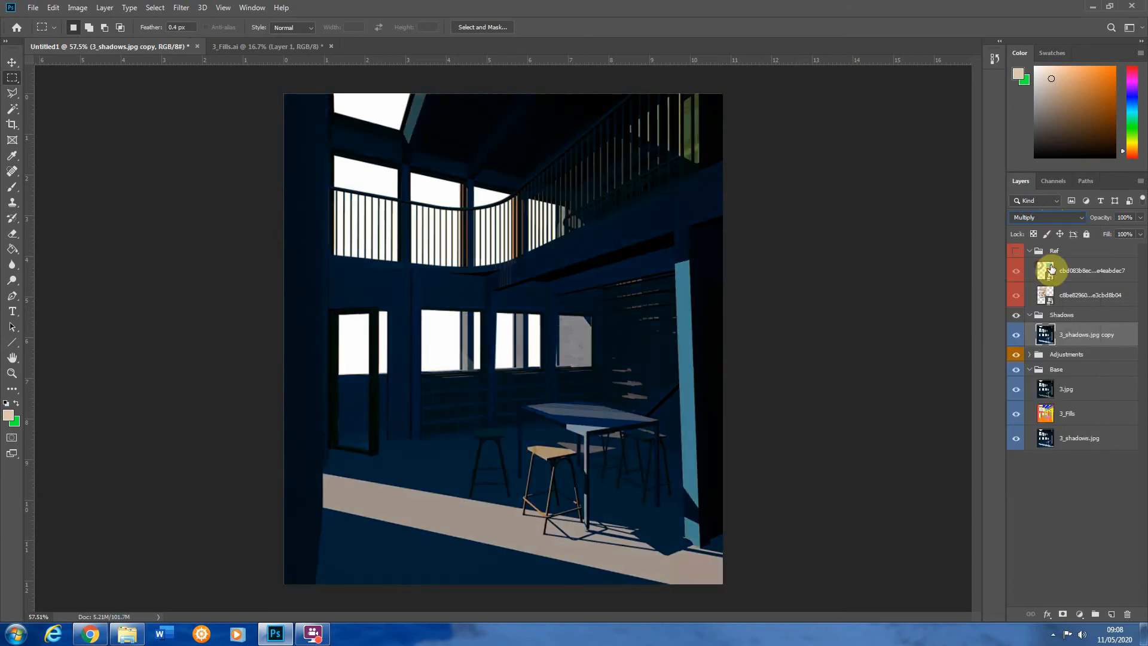
{"action": "left_click", "coordinate": [1139, 234]}
{"action": "left_click", "coordinate": [1100, 248]}
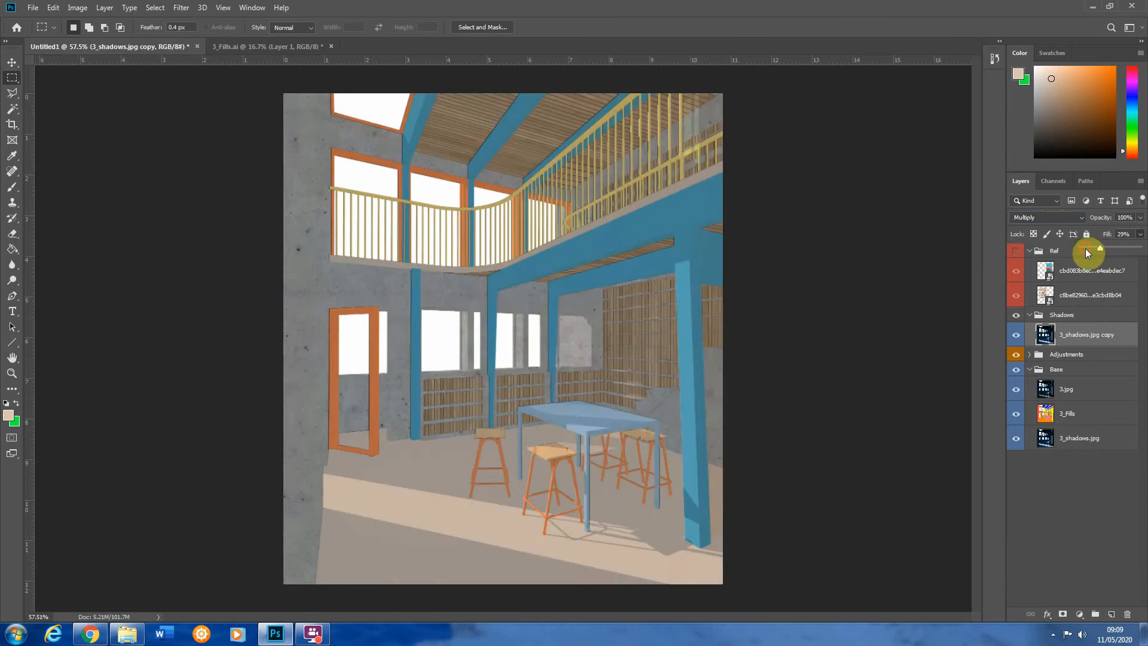
{"action": "left_click_drag", "start_coordinate": [1085, 249], "coordinate": [1117, 247]}
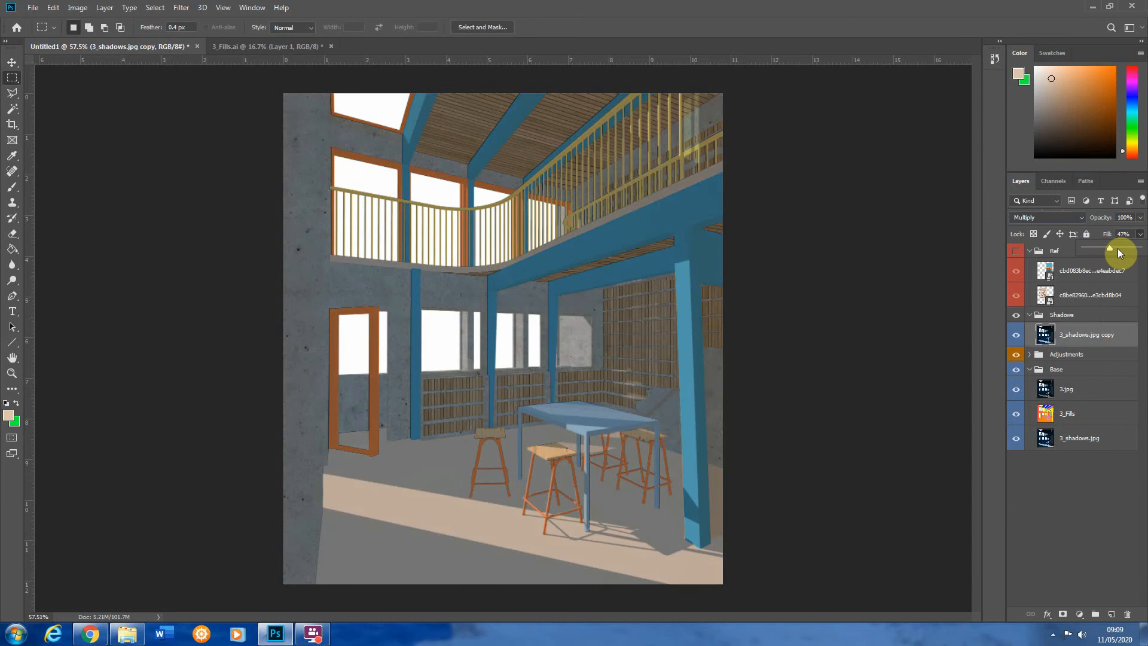
{"action": "left_click_drag", "start_coordinate": [1090, 247], "coordinate": [1098, 254]}
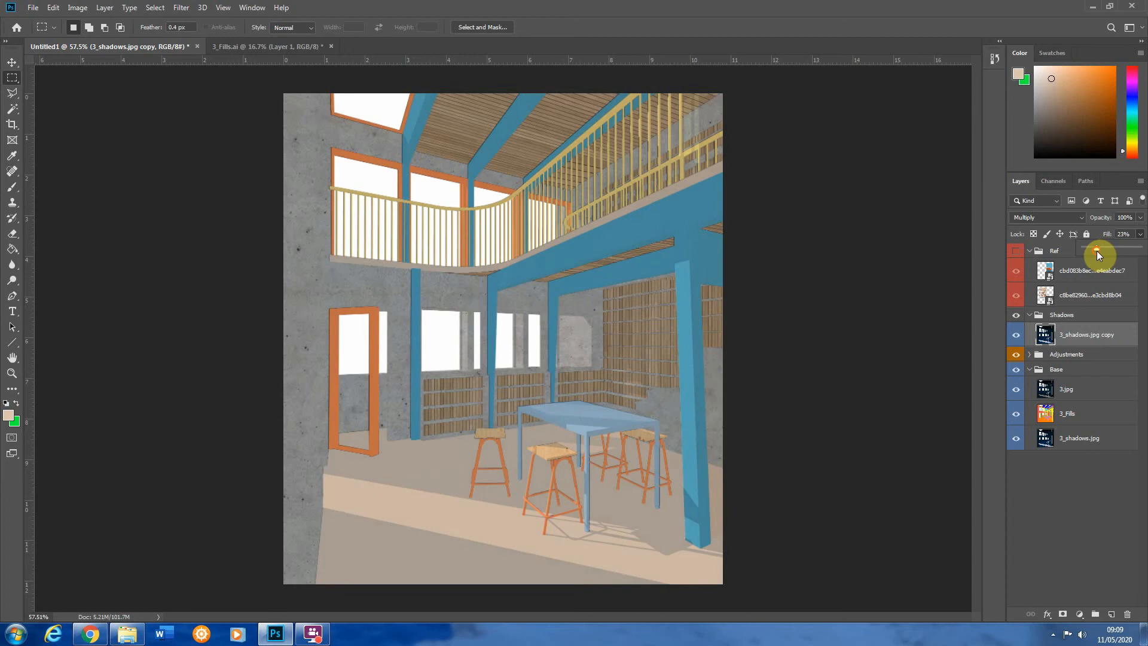
Examine the shadow overlay up close around the windows, bookshelf wall, table and stools, and across the whole render
{"action": "scroll", "coordinate": [502, 358], "scroll_direction": "up", "scroll_amount": 3}
{"action": "scroll", "coordinate": [502, 359], "scroll_direction": "up", "scroll_amount": 2}
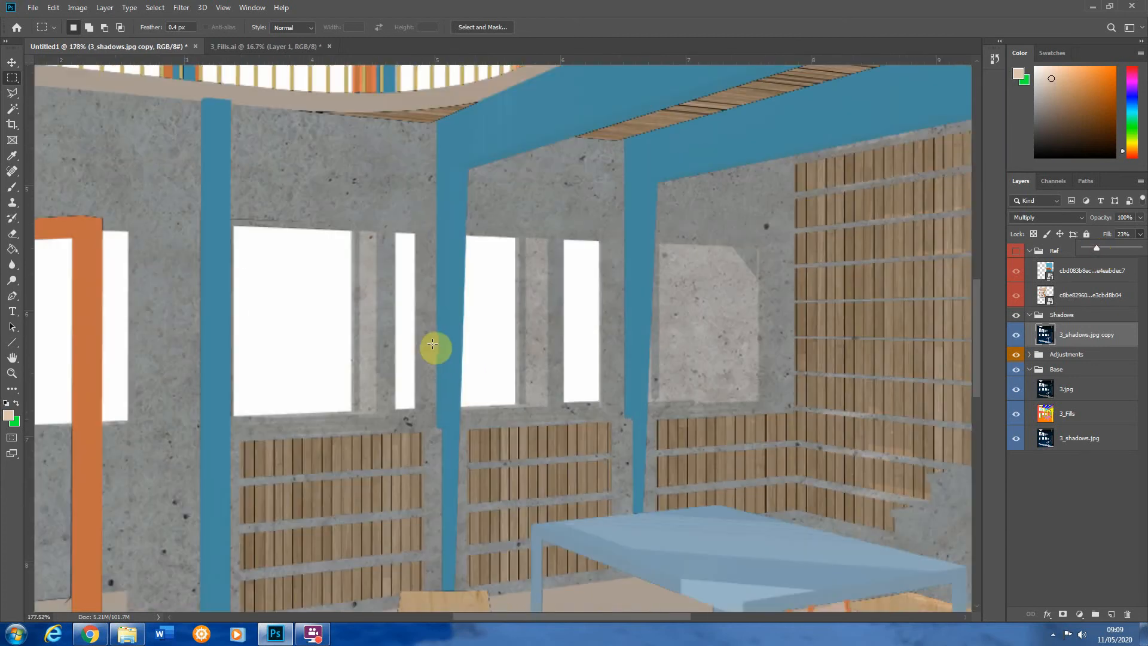
{"action": "scroll", "coordinate": [435, 341], "scroll_direction": "down", "scroll_amount": 4}
{"action": "scroll", "coordinate": [554, 331], "scroll_direction": "up", "scroll_amount": 4}
{"action": "scroll", "coordinate": [555, 331], "scroll_direction": "up", "scroll_amount": 2}
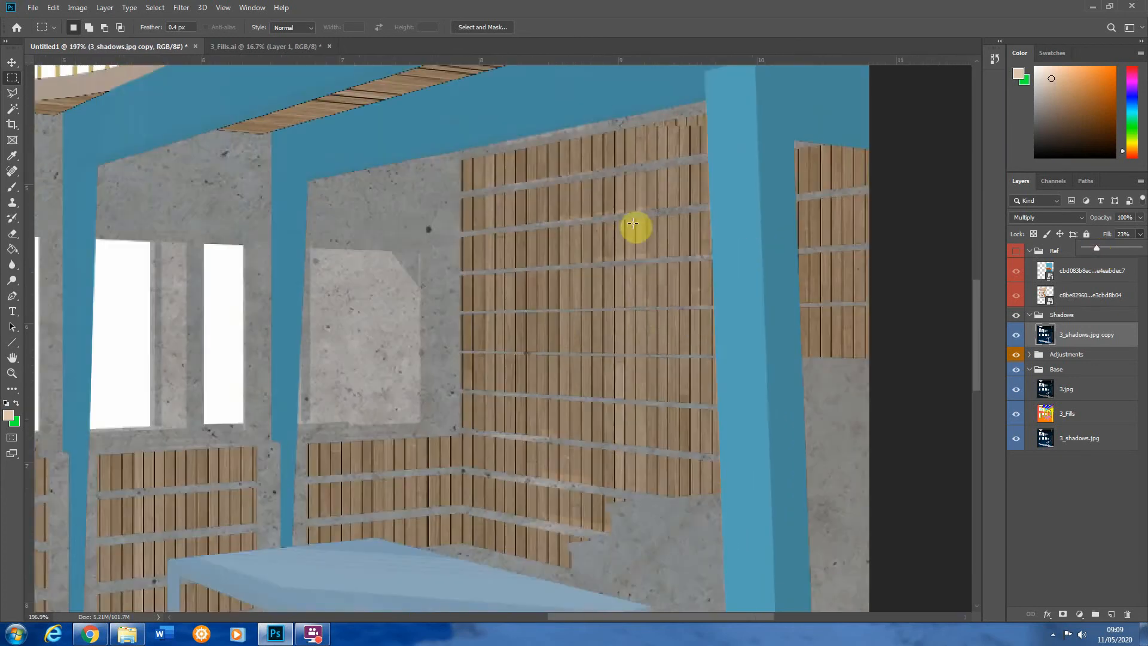
{"action": "scroll", "coordinate": [616, 269], "scroll_direction": "down", "scroll_amount": 2}
{"action": "scroll", "coordinate": [657, 472], "scroll_direction": "up", "scroll_amount": 2}
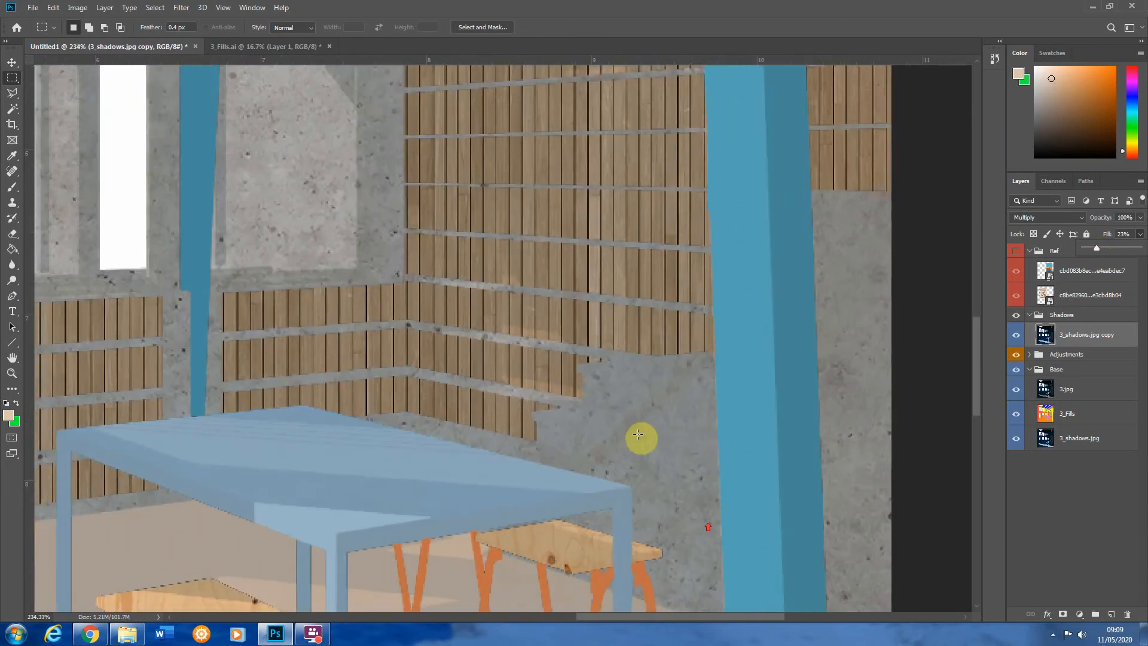
{"action": "scroll", "coordinate": [651, 400], "scroll_direction": "down", "scroll_amount": 3}
{"action": "scroll", "coordinate": [657, 407], "scroll_direction": "up", "scroll_amount": 4}
{"action": "scroll", "coordinate": [726, 383], "scroll_direction": "down", "scroll_amount": 2}
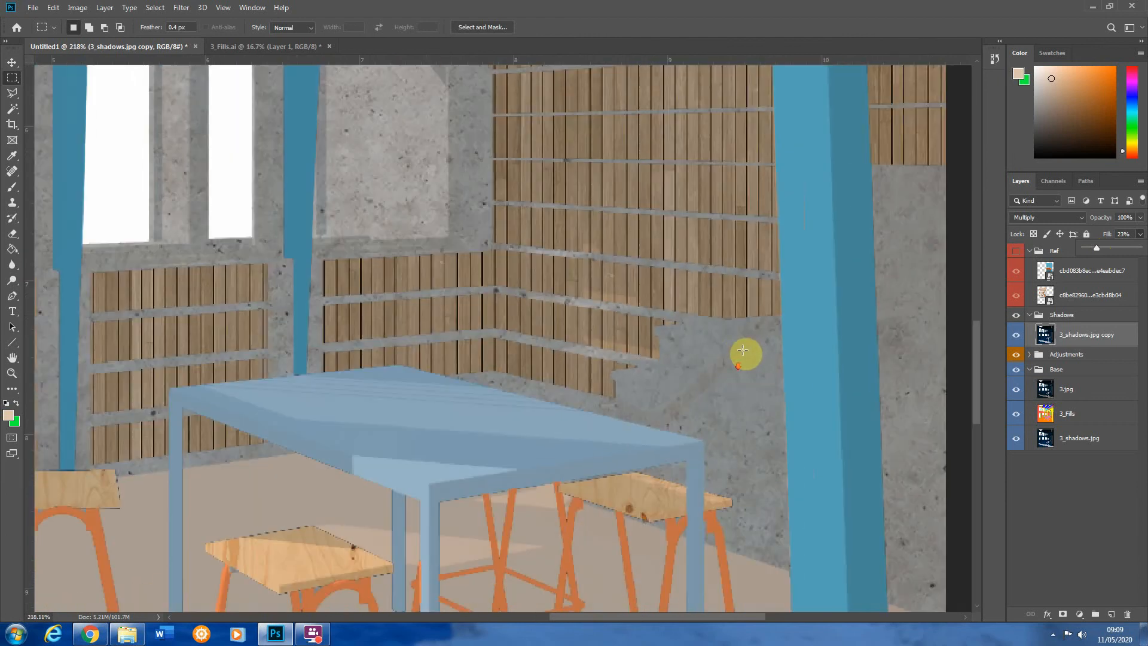
{"action": "scroll", "coordinate": [704, 331], "scroll_direction": "down", "scroll_amount": 6}
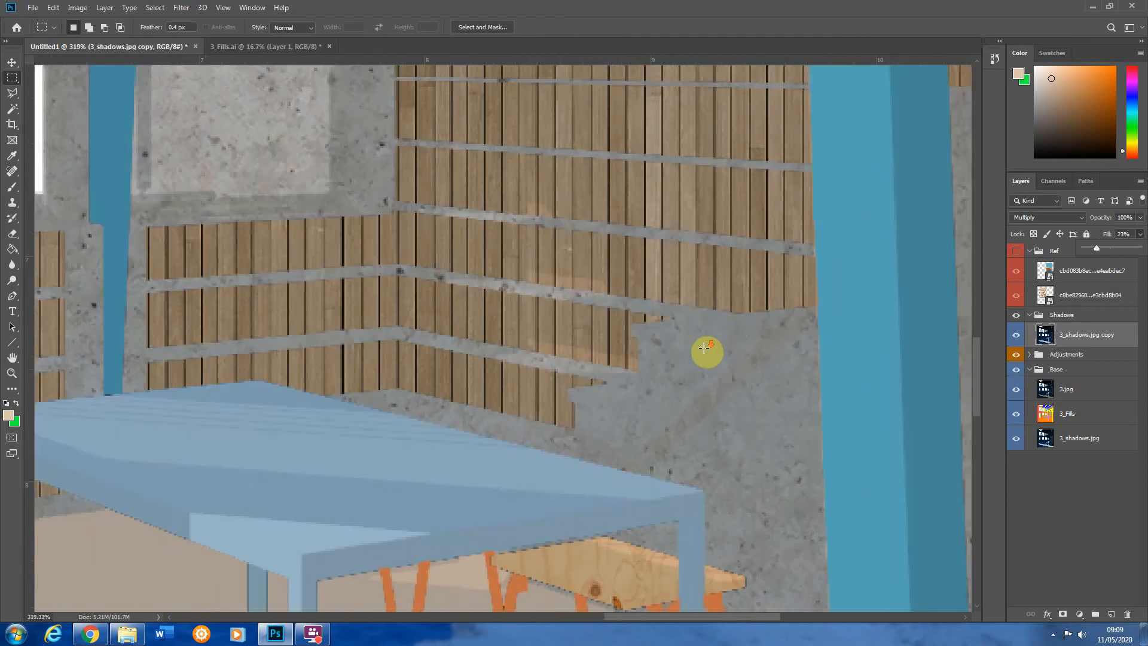
{"action": "scroll", "coordinate": [353, 149], "scroll_direction": "up", "scroll_amount": 4}
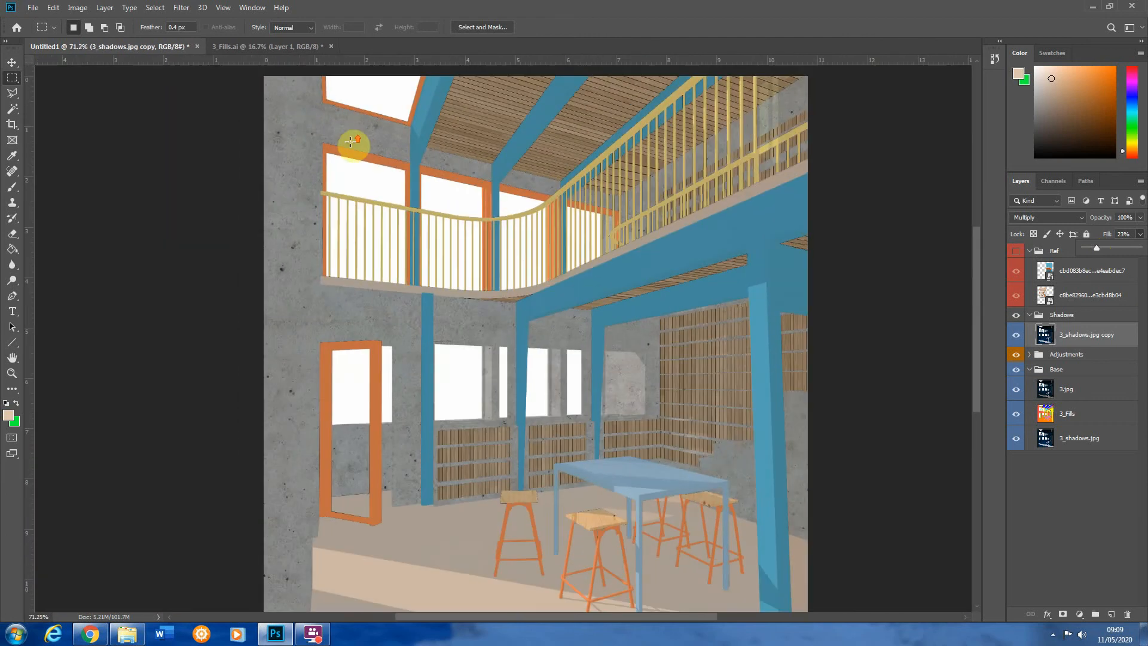
{"action": "scroll", "coordinate": [702, 361], "scroll_direction": "down", "scroll_amount": 5}
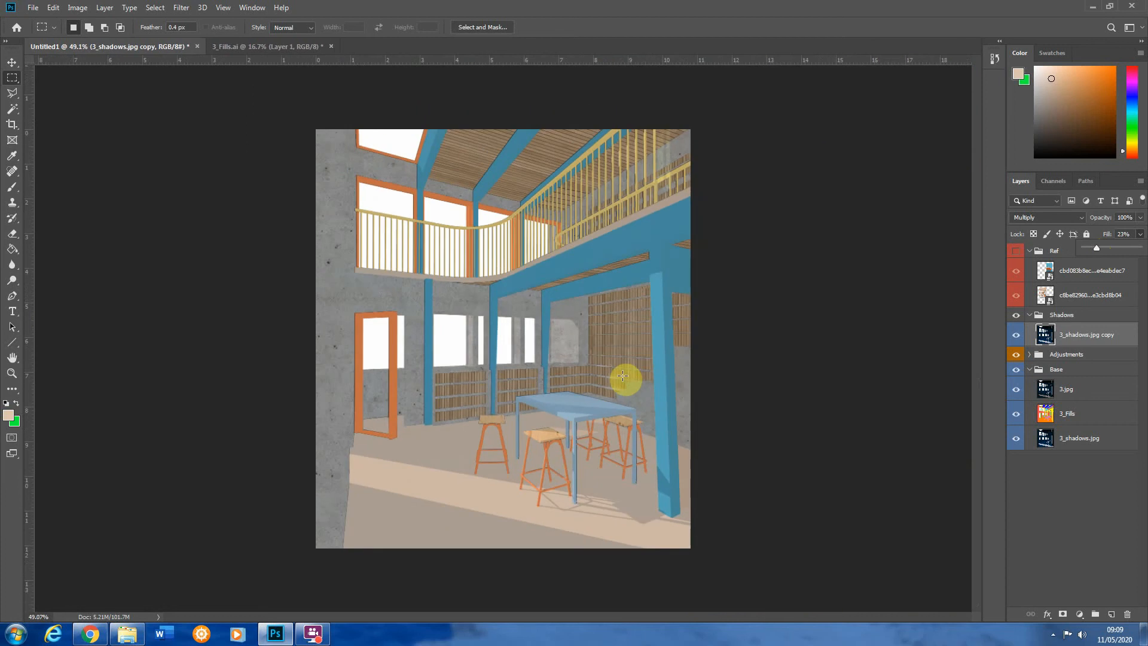
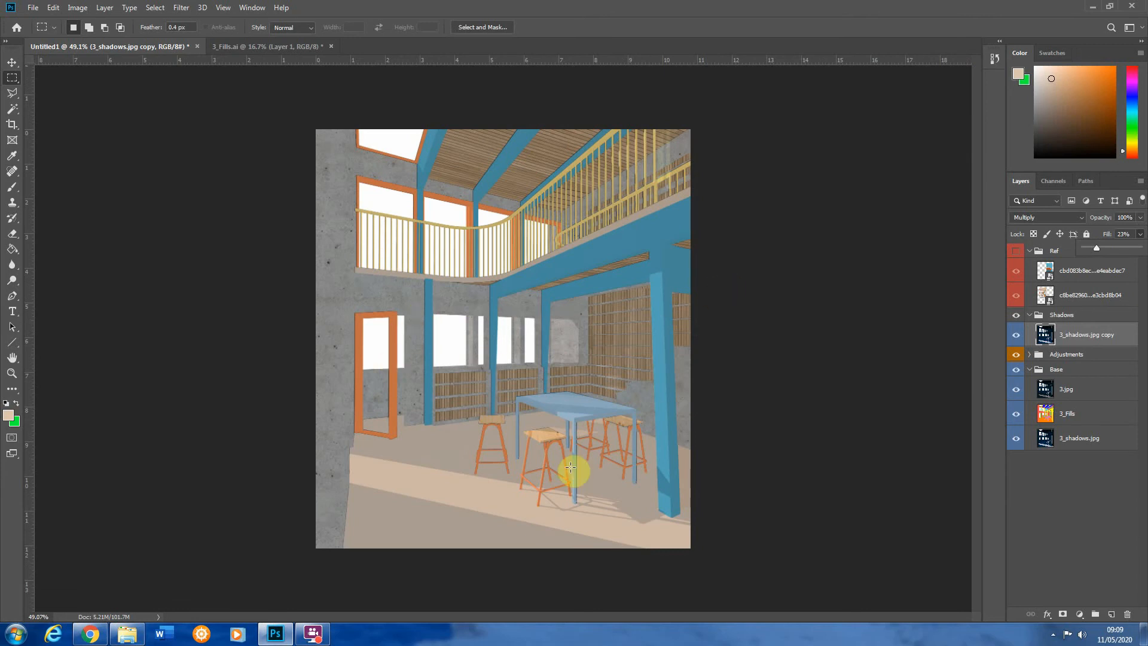
{"action": "scroll", "coordinate": [538, 478], "scroll_direction": "up", "scroll_amount": 5}
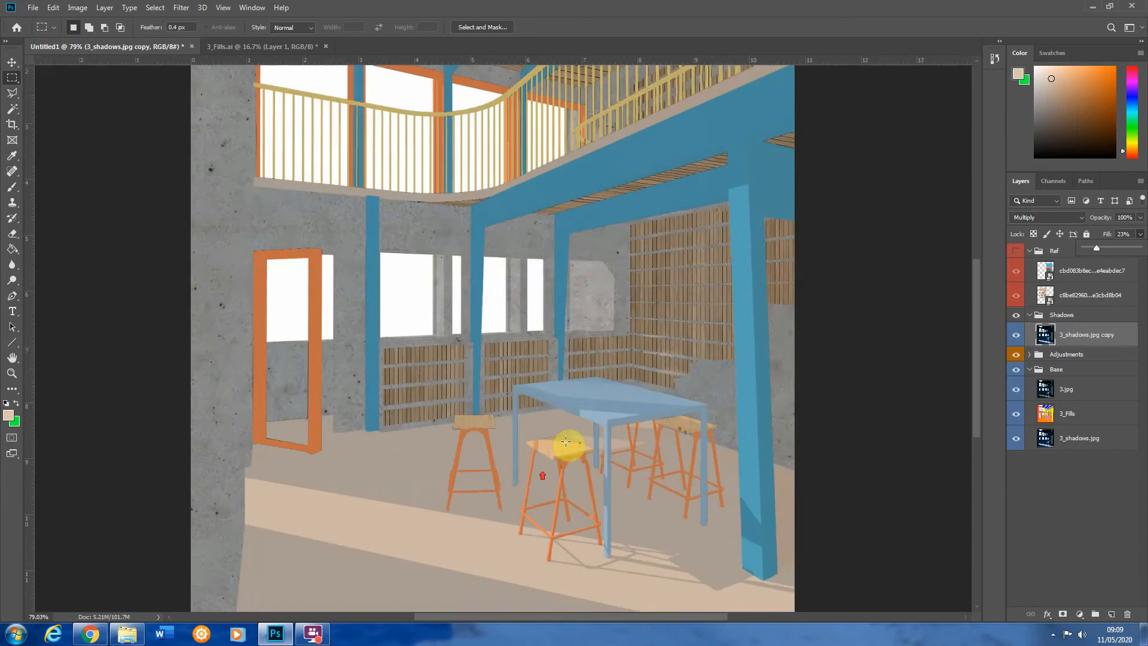
{"action": "scroll", "coordinate": [555, 377], "scroll_direction": "down", "scroll_amount": 4}
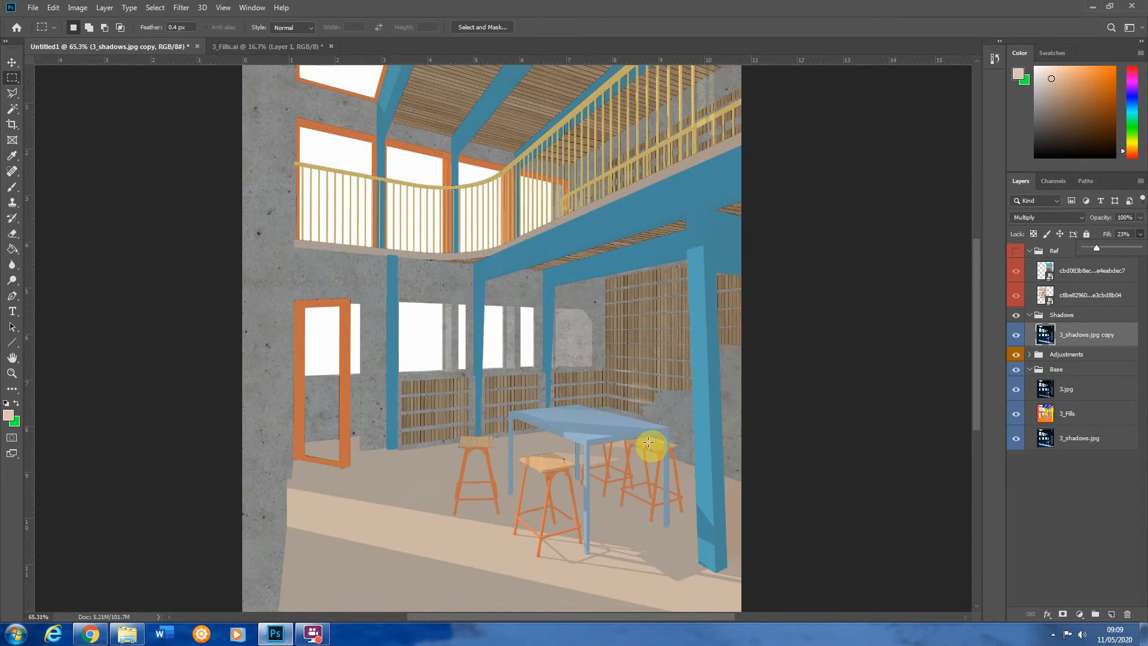
Expand the Adjustments and Ceiling groups, check the Bamboo_Ceiling copy 3 layer by toggling its visibility, and select it
{"action": "left_click", "coordinate": [1072, 274]}
{"action": "scroll", "coordinate": [546, 402], "scroll_direction": "up", "scroll_amount": 4}
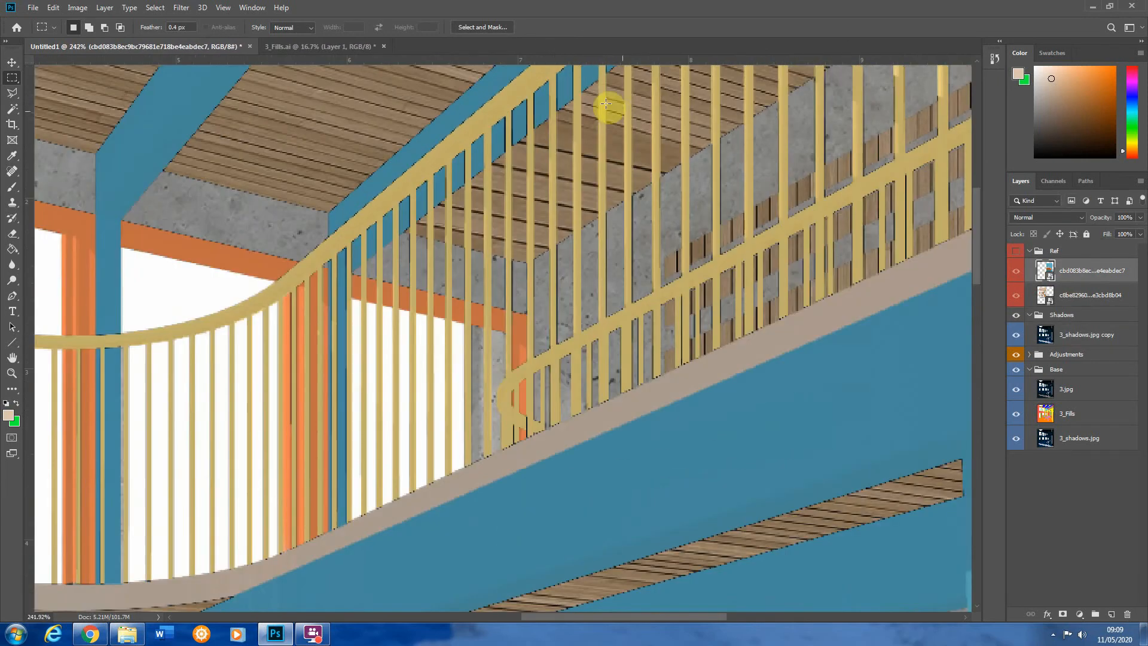
{"action": "scroll", "coordinate": [521, 160], "scroll_direction": "down", "scroll_amount": 2}
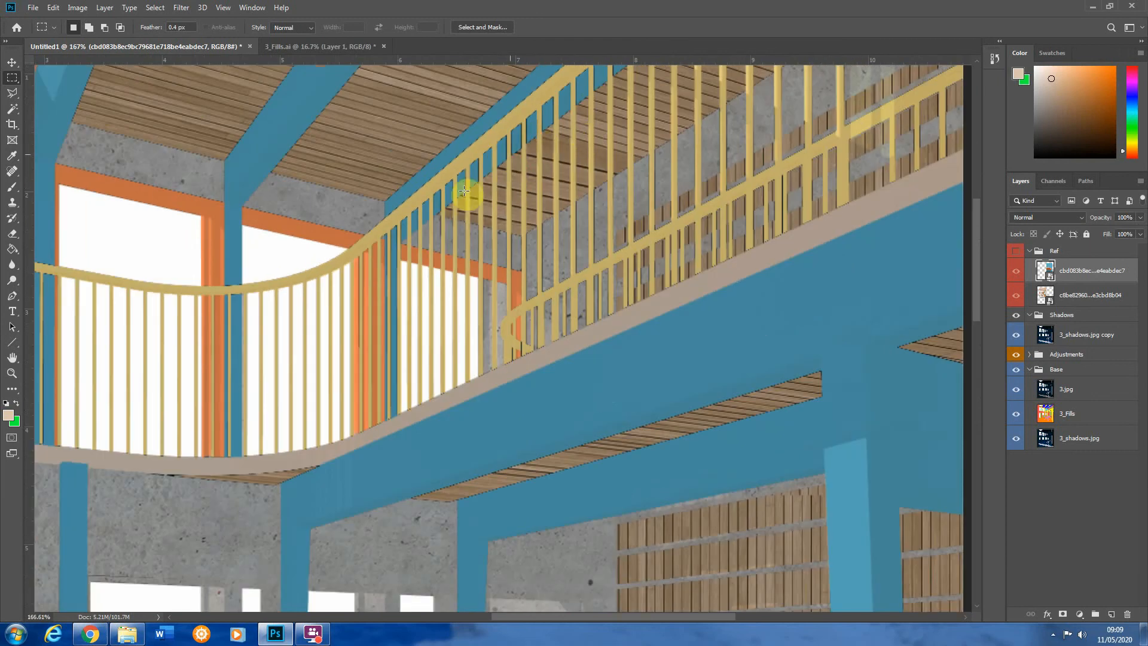
{"action": "left_click", "coordinate": [1031, 358]}
{"action": "scroll", "coordinate": [1082, 373], "scroll_direction": "down", "scroll_amount": 2}
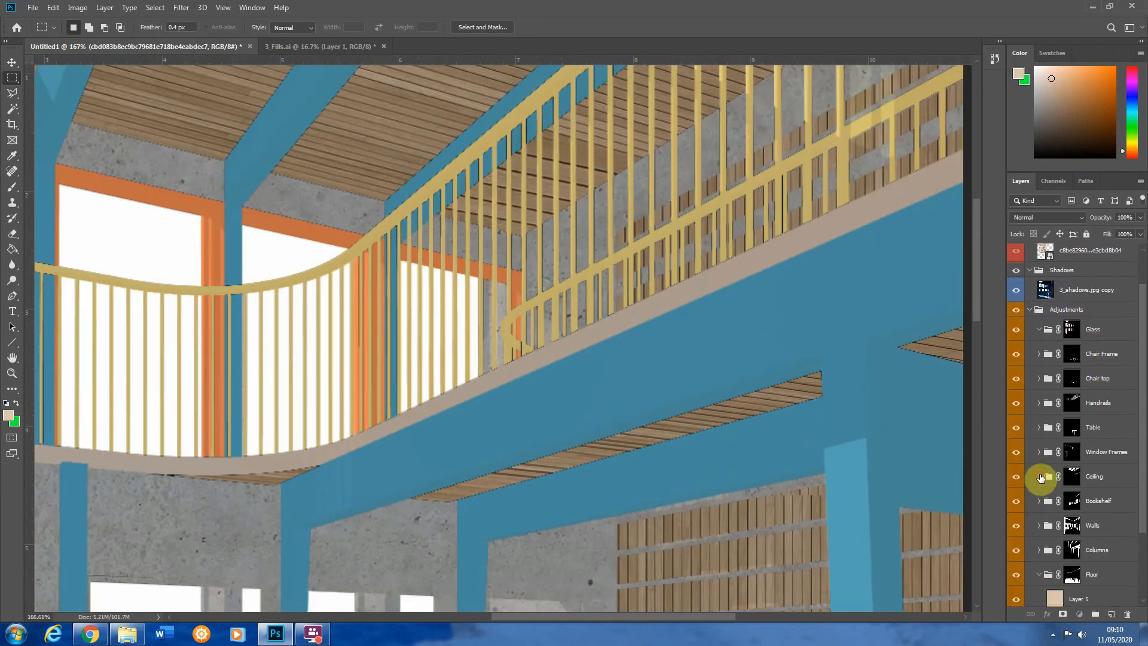
{"action": "left_click", "coordinate": [1040, 476]}
{"action": "scroll", "coordinate": [615, 339], "scroll_direction": "down", "scroll_amount": 4}
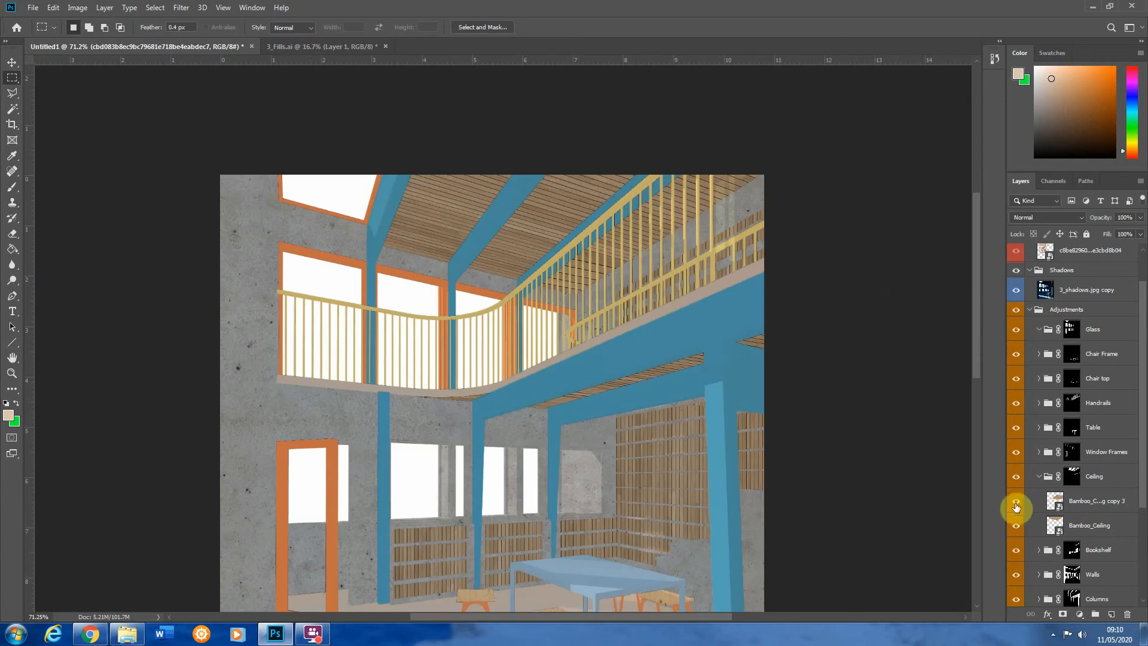
{"action": "left_click", "coordinate": [1012, 502]}
{"action": "left_click", "coordinate": [1012, 502]}
{"action": "left_click", "coordinate": [1057, 506]}
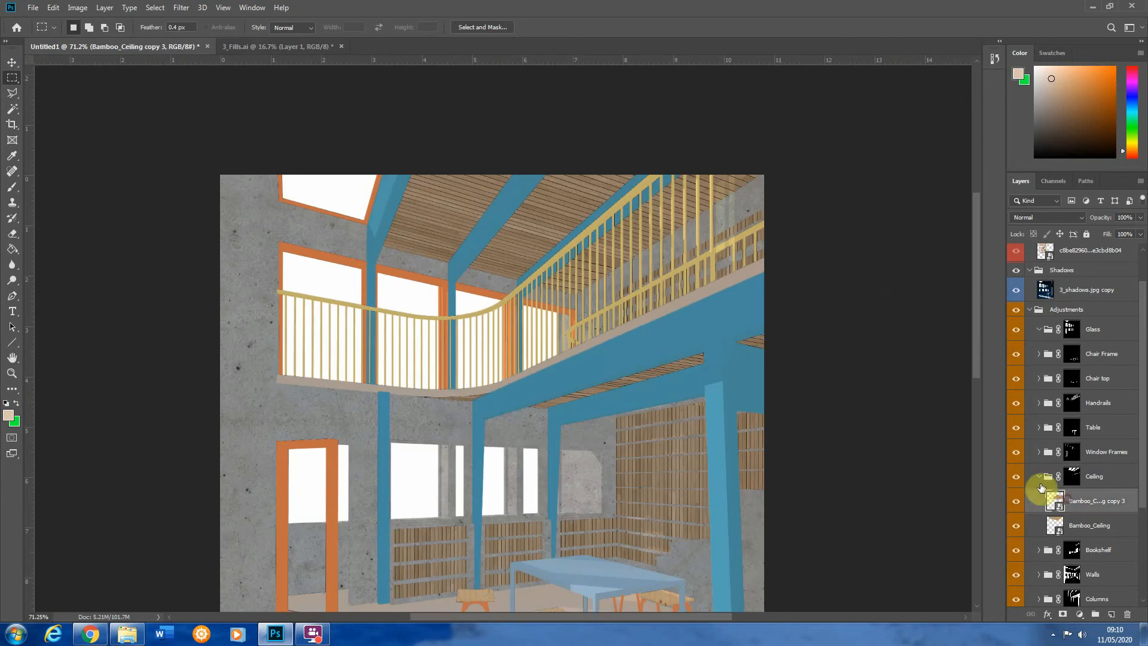
Add a layer mask to Bamboo_Ceiling copy 3 and erase on it over the ceiling area behind the upper railing
{"action": "left_click", "coordinate": [1062, 614]}
{"action": "key", "text": "e"}
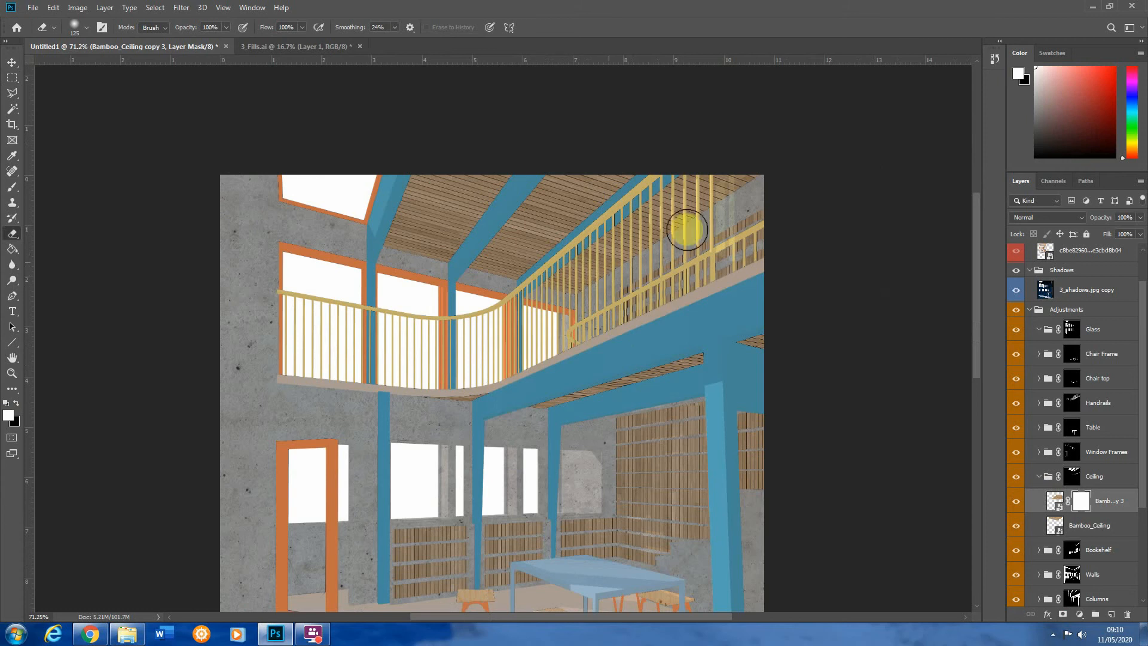
{"action": "left_click", "coordinate": [12, 82]}
{"action": "scroll", "coordinate": [527, 297], "scroll_direction": "down", "scroll_amount": 4}
{"action": "scroll", "coordinate": [427, 322], "scroll_direction": "up", "scroll_amount": 3}
{"action": "scroll", "coordinate": [394, 311], "scroll_direction": "down", "scroll_amount": 2}
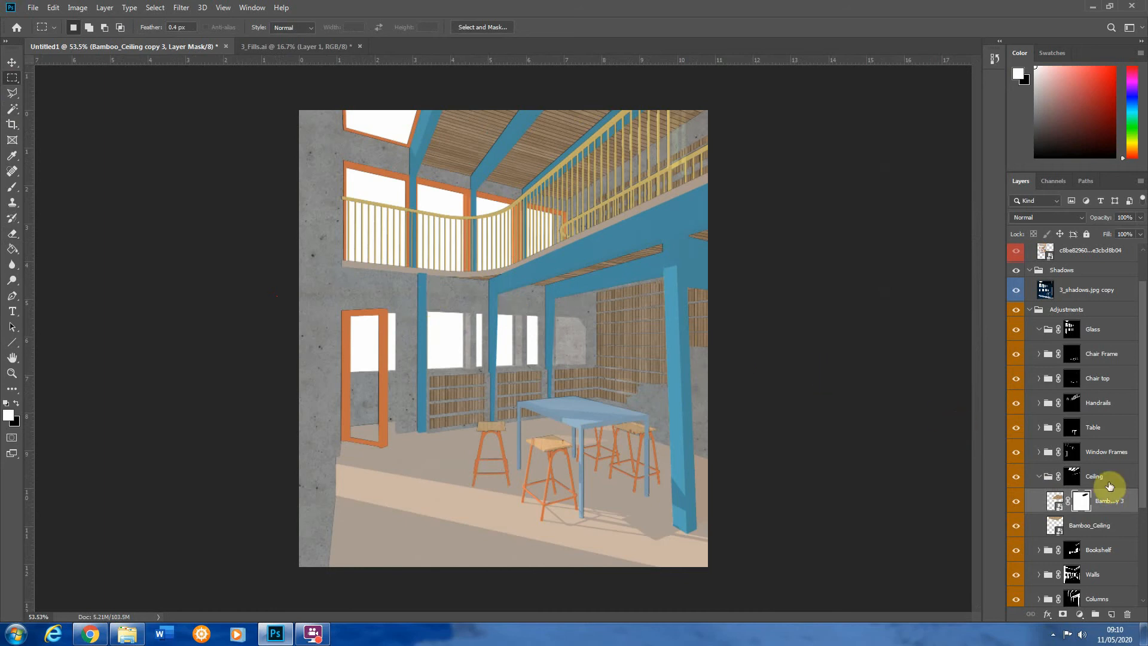
Isolate the 3.jpg layer in the Base group to inspect its floor texture, and restore the visibility of the other layers
{"action": "left_click_drag", "start_coordinate": [1144, 478], "coordinate": [1140, 604]}
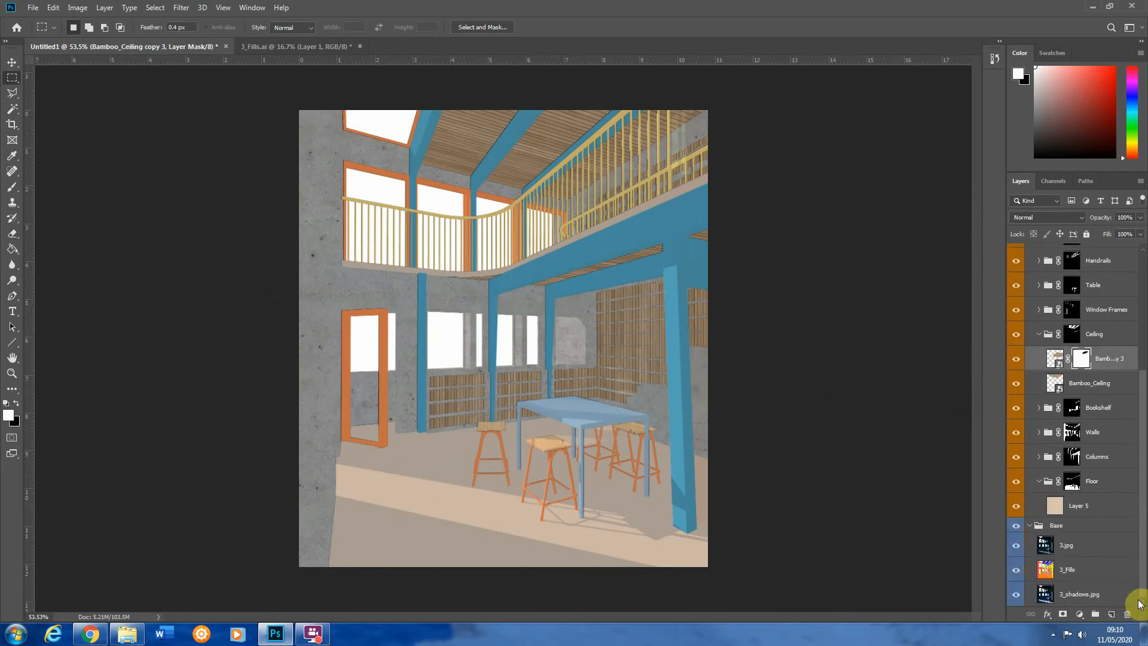
{"action": "left_click", "coordinate": [1046, 545]}
{"action": "left_click", "coordinate": [1020, 547], "text": "alt"}
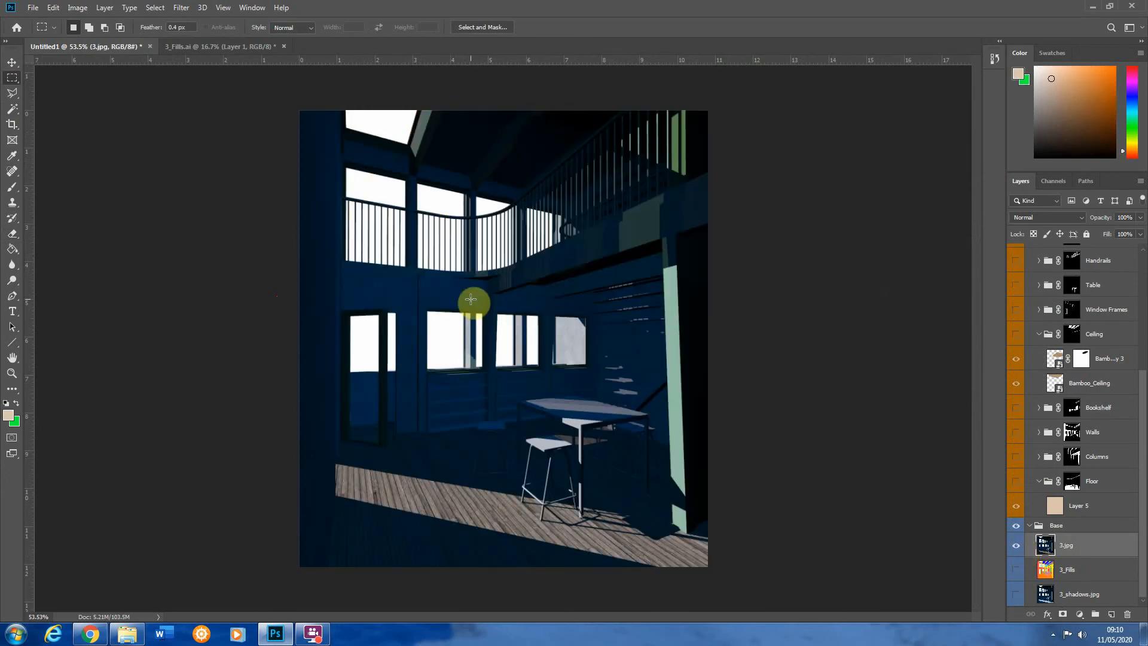
{"action": "left_click", "coordinate": [1023, 556], "text": "alt"}
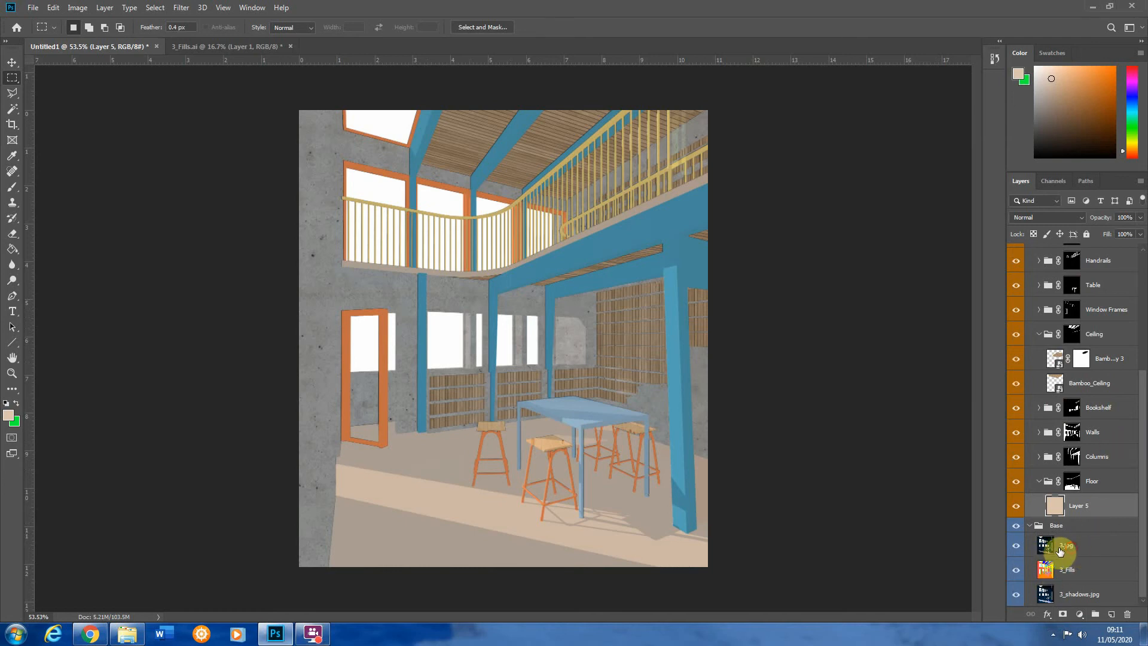
Place a copy of the 3.jpg layer above Layer 5 in the Floor group and set its blend mode to Soft Light
{"action": "left_click_drag", "start_coordinate": [1060, 551], "coordinate": [1058, 501]}
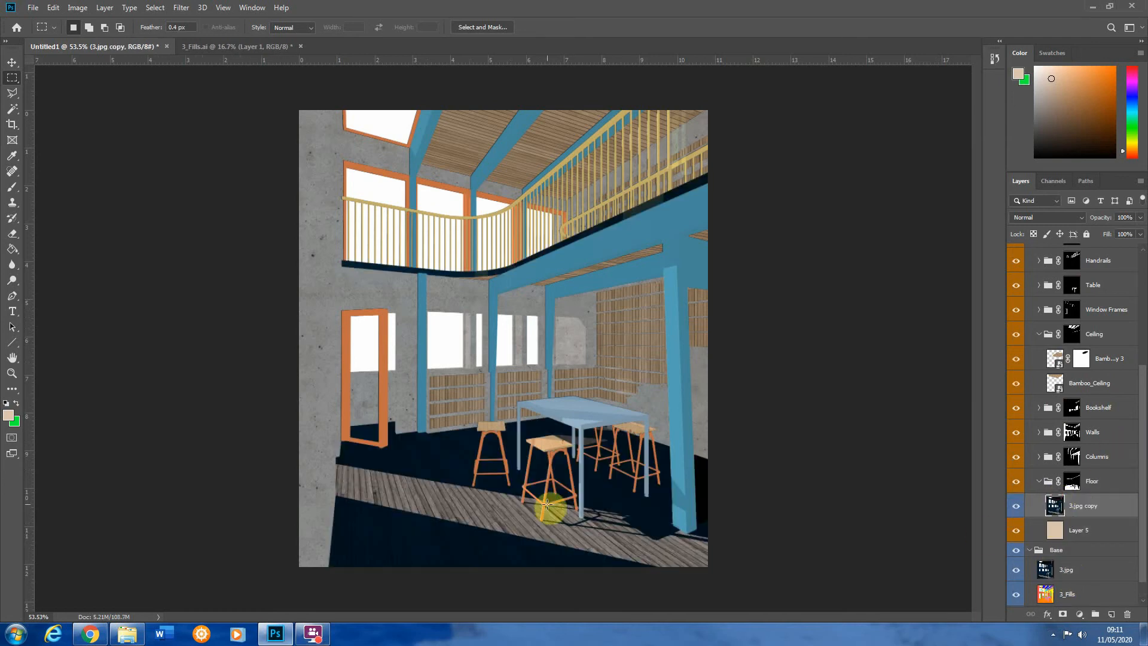
{"action": "left_click", "coordinate": [1049, 219]}
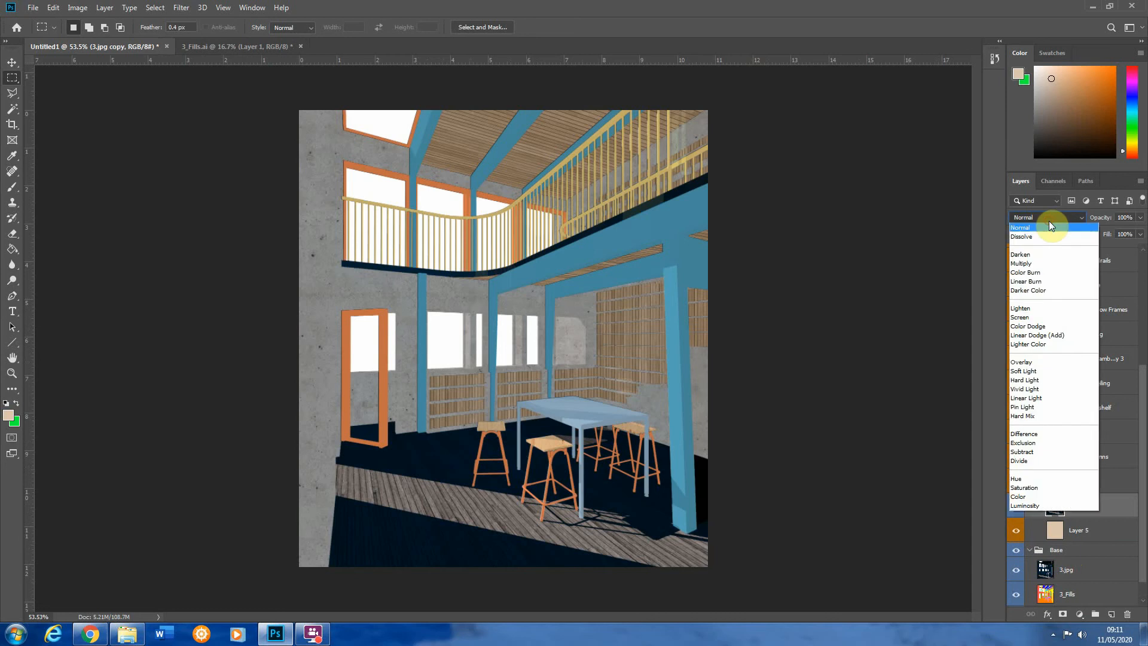
{"action": "left_click", "coordinate": [1037, 373]}
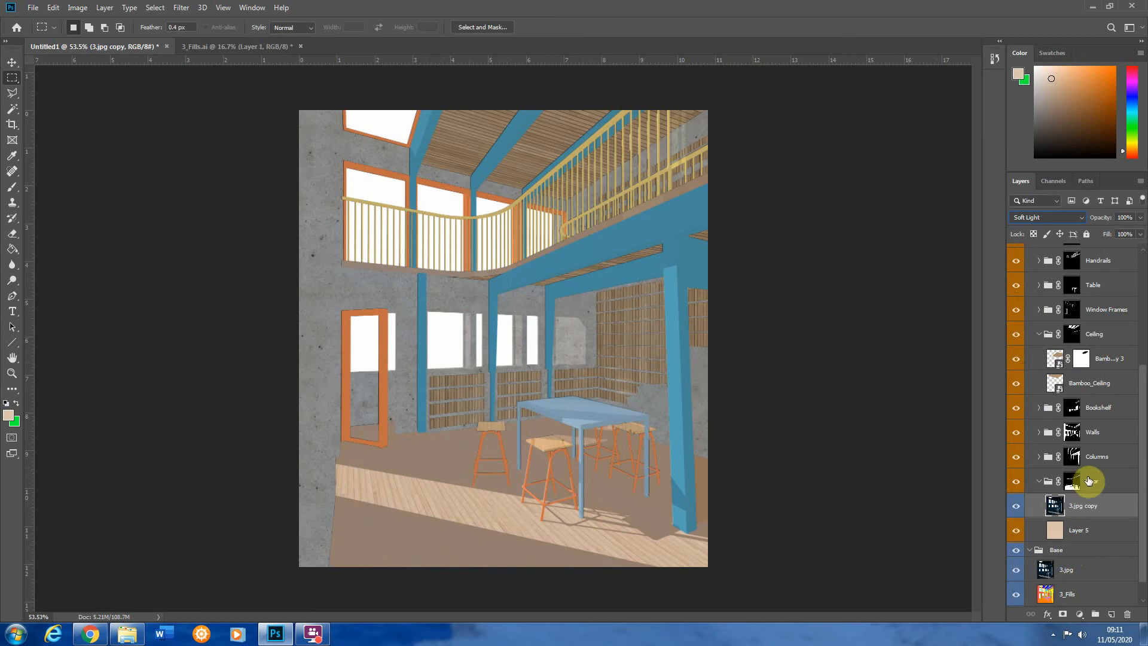
Isolate the 3_shadows.jpg layer, select its dark blue floor shadow with the Magic Wand, and show all layers again
{"action": "left_click", "coordinate": [1066, 569]}
{"action": "scroll", "coordinate": [1109, 529], "scroll_direction": "down", "scroll_amount": 1}
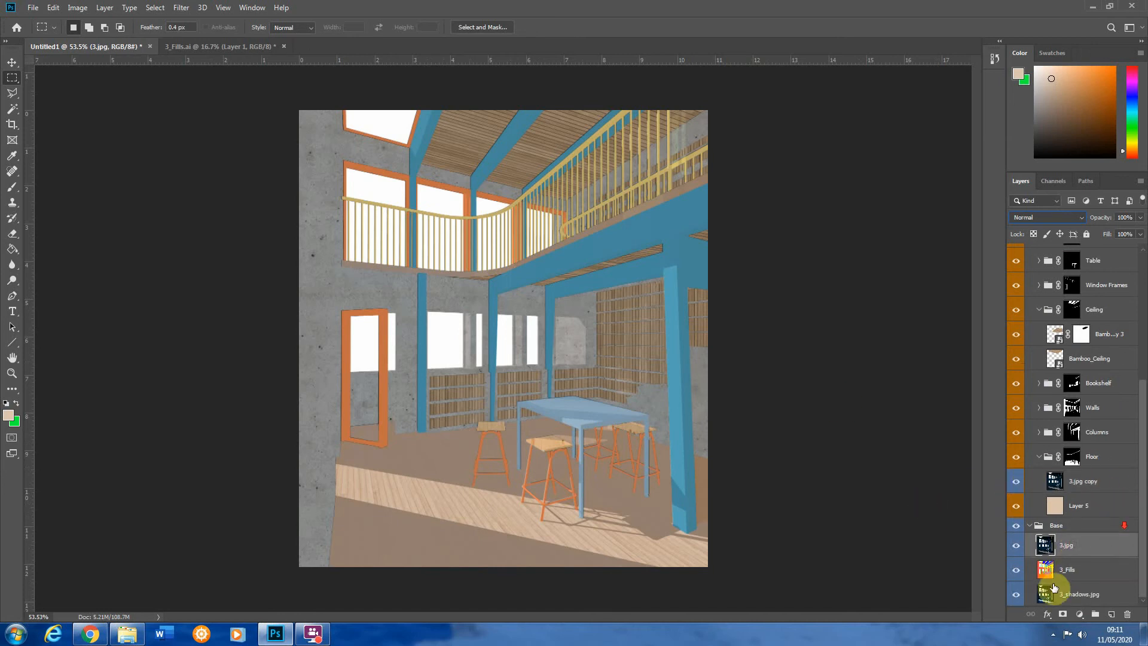
{"action": "left_click", "coordinate": [1019, 598], "text": "alt"}
{"action": "left_click", "coordinate": [12, 110]}
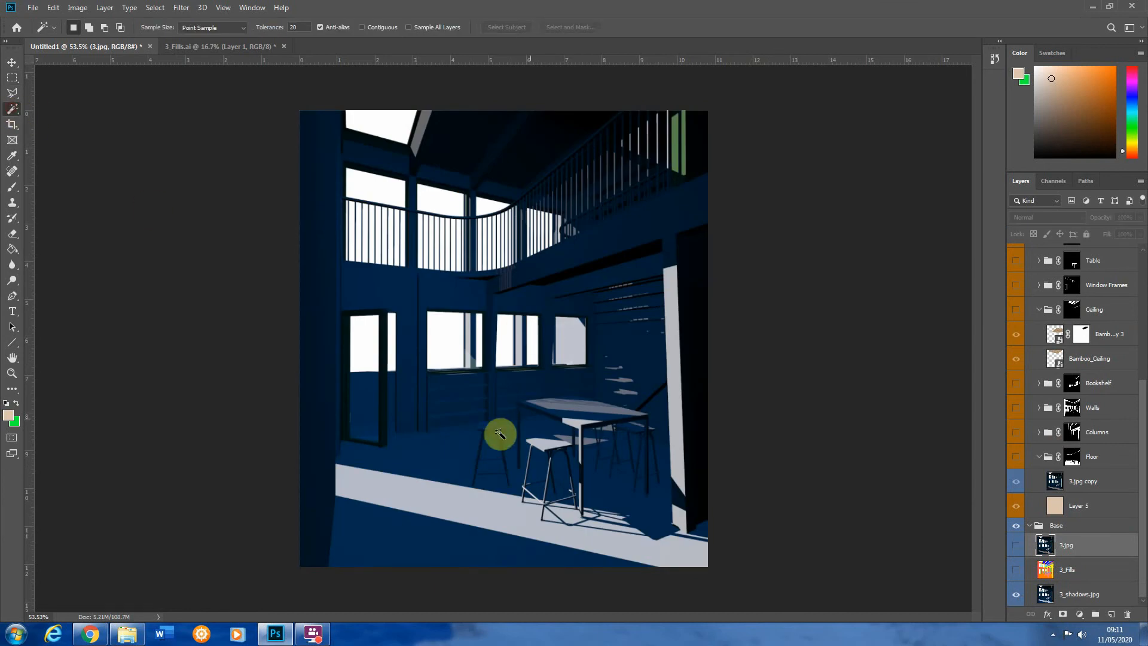
{"action": "left_click", "coordinate": [446, 458]}
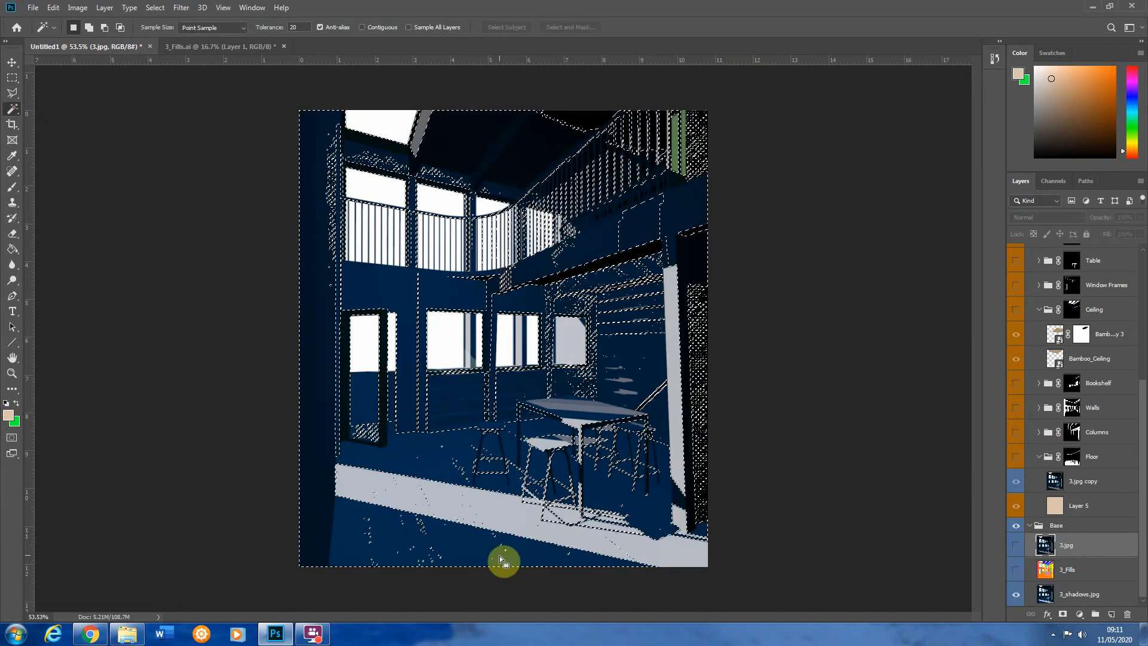
{"action": "left_click", "coordinate": [1034, 594]}
{"action": "left_click", "coordinate": [464, 538]}
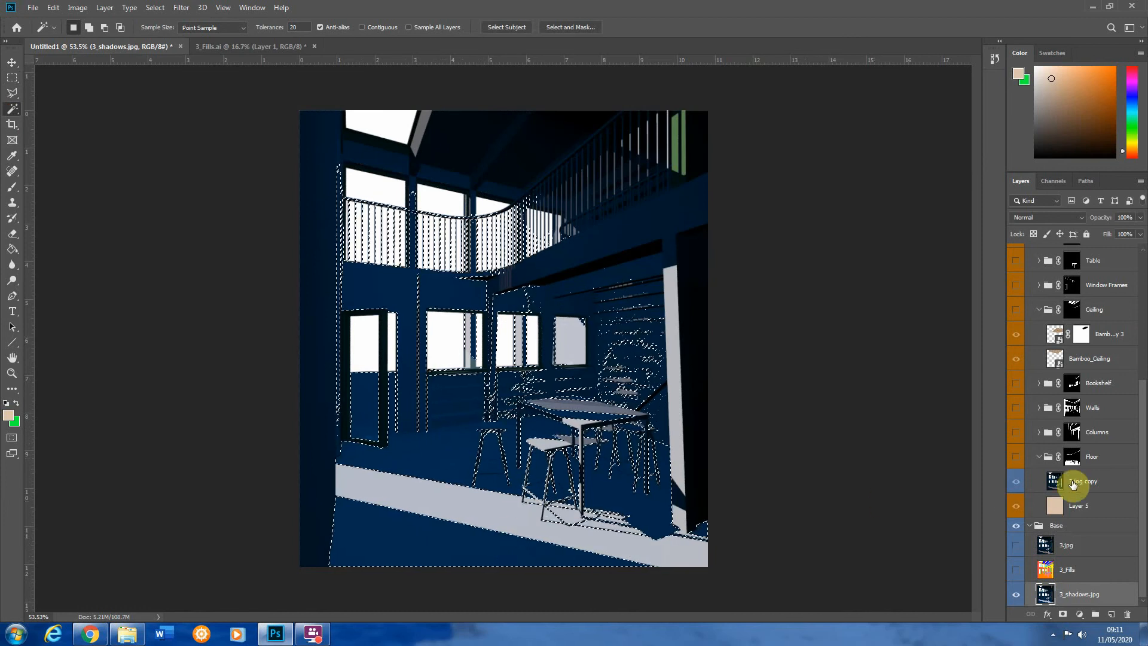
{"action": "left_click", "coordinate": [1019, 596], "text": "alt"}
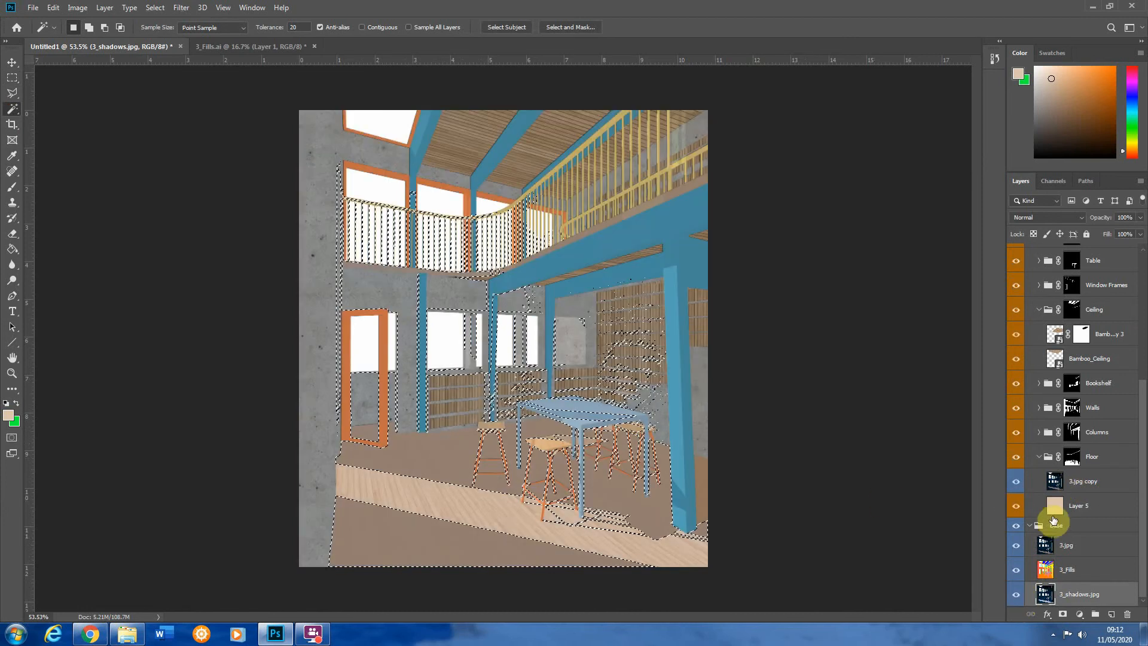
Duplicate the 3.jpg copy layer within the Floor group and add a mask that hides the selected shadow area
{"action": "left_click", "coordinate": [1077, 478]}
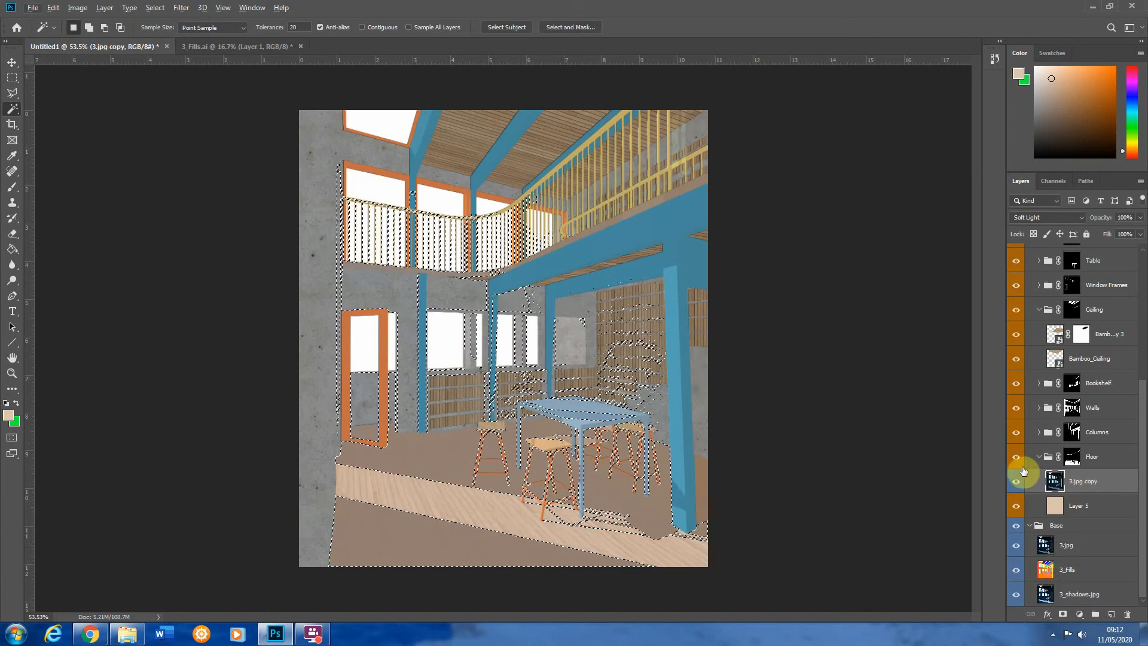
{"action": "left_click_drag", "start_coordinate": [1081, 480], "coordinate": [1089, 454]}
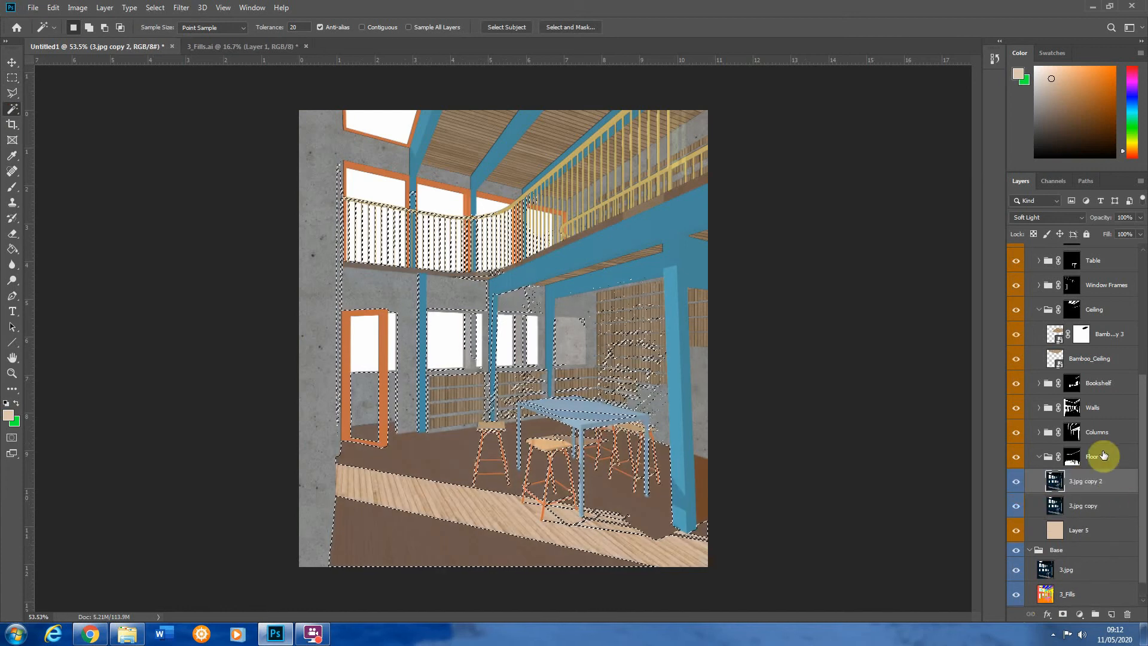
{"action": "left_click", "coordinate": [1062, 614]}
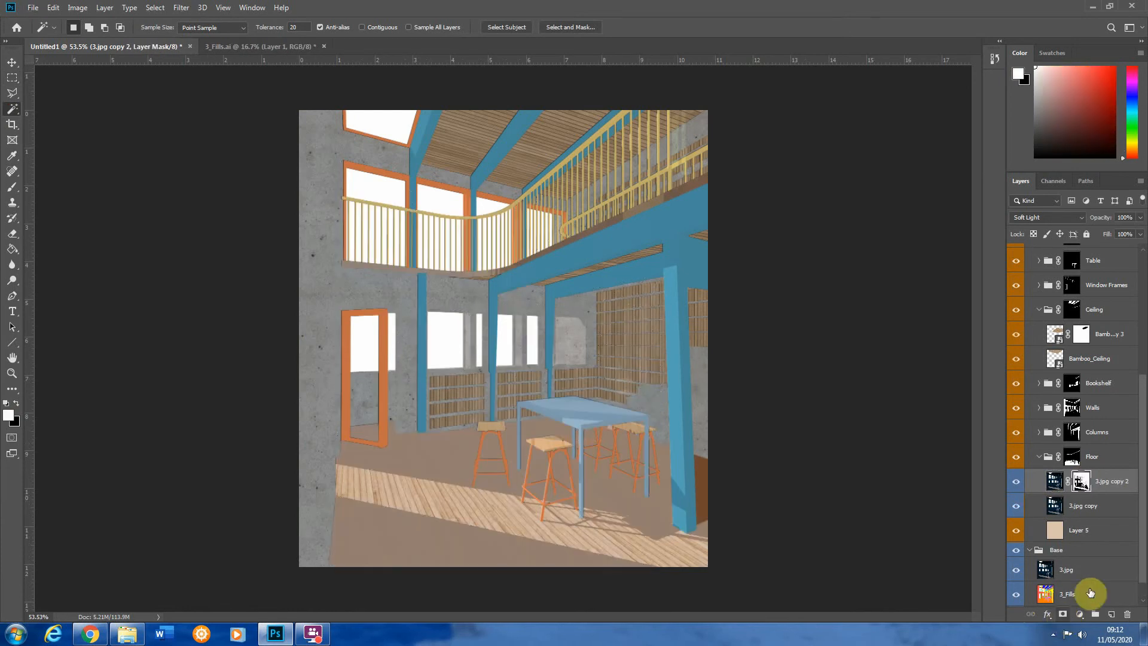
Compare the floor with and without the masked 3.jpg copy 2 layer and preview other blend modes on it
{"action": "left_click", "coordinate": [1056, 483]}
{"action": "left_click", "coordinate": [1020, 483]}
{"action": "left_click", "coordinate": [1020, 484]}
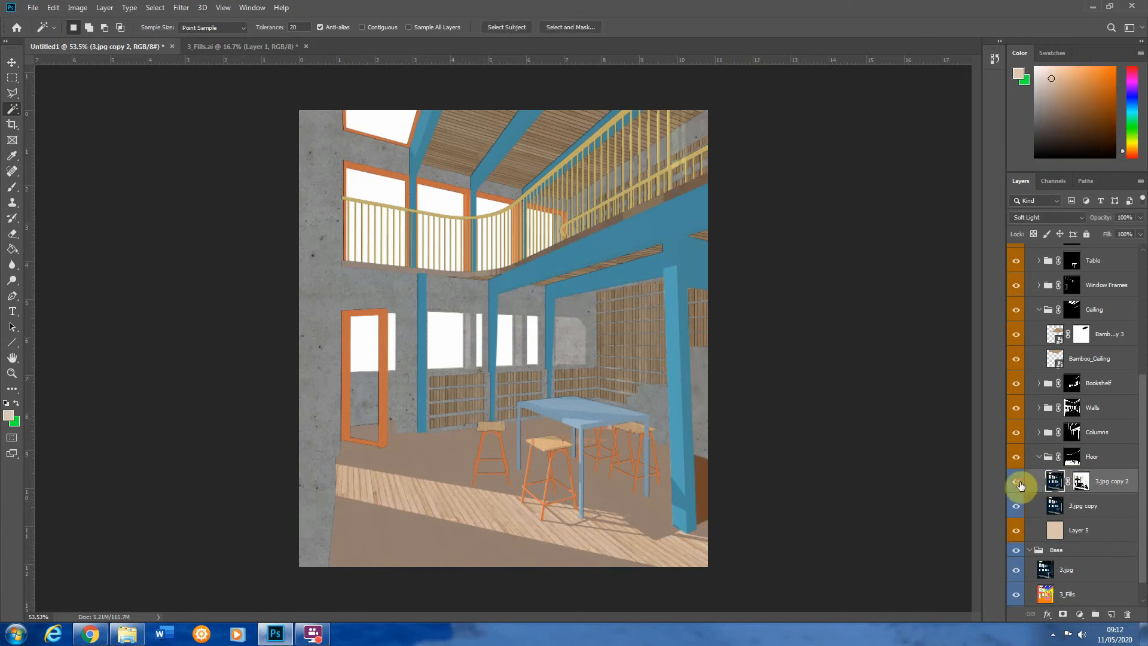
{"action": "left_click", "coordinate": [1019, 484]}
{"action": "left_click", "coordinate": [1020, 485]}
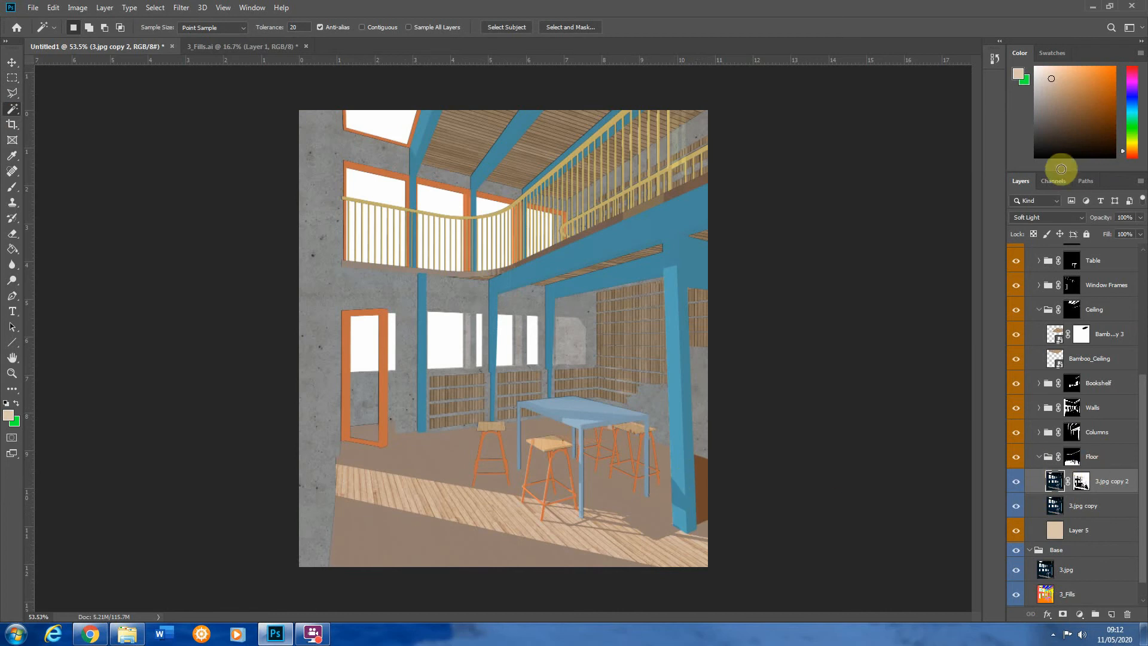
{"action": "left_click", "coordinate": [1039, 218]}
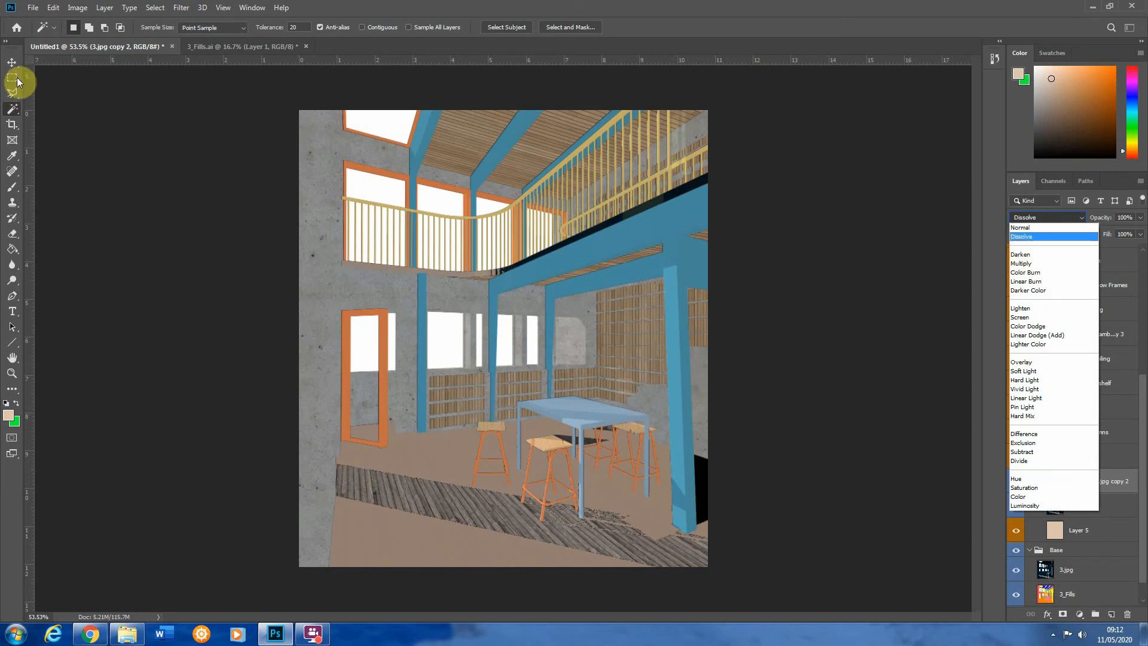
{"action": "left_click", "coordinate": [17, 77]}
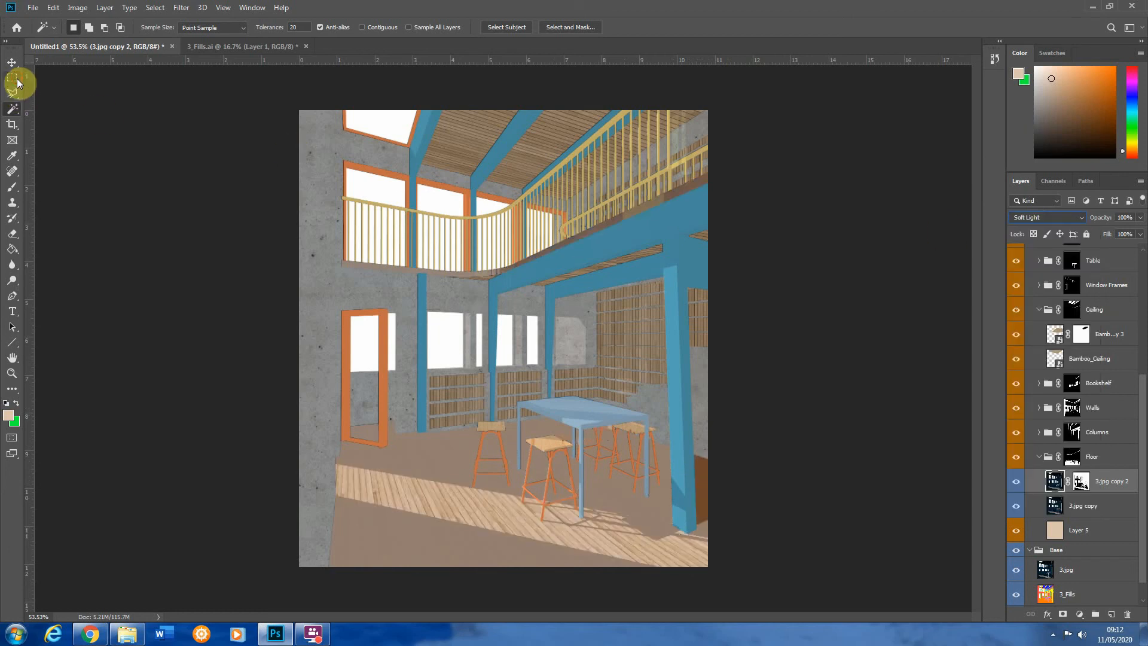
Hide the masked 3.jpg copy 2 layer in the Floor group and delete it
{"action": "left_click", "coordinate": [1016, 482]}
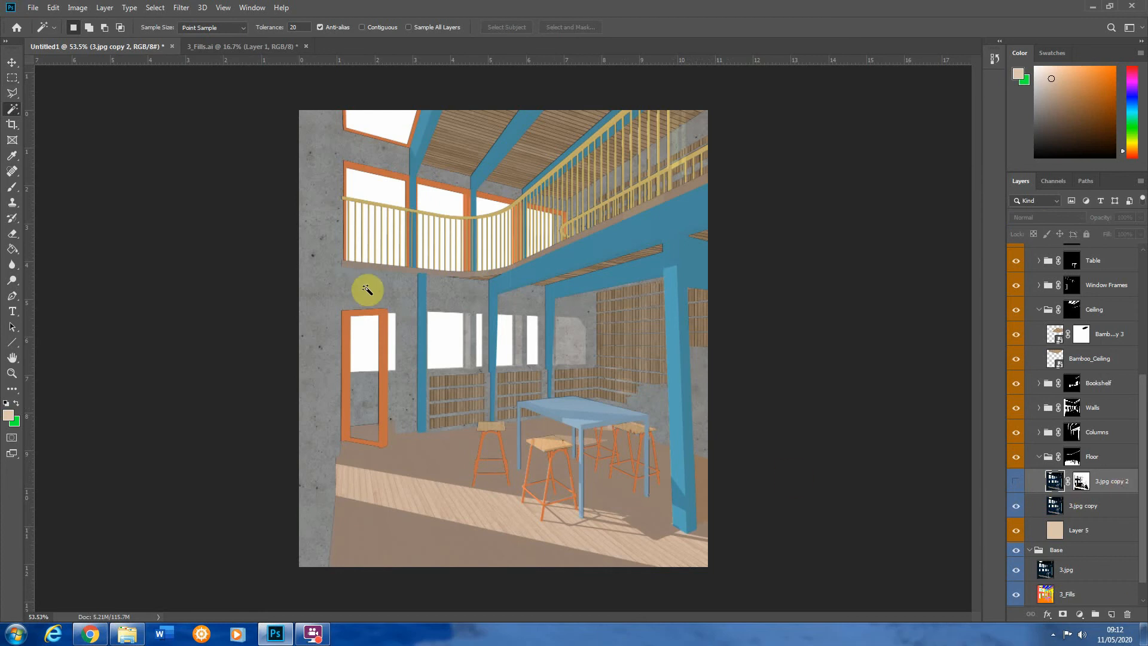
{"action": "left_click", "coordinate": [12, 78]}
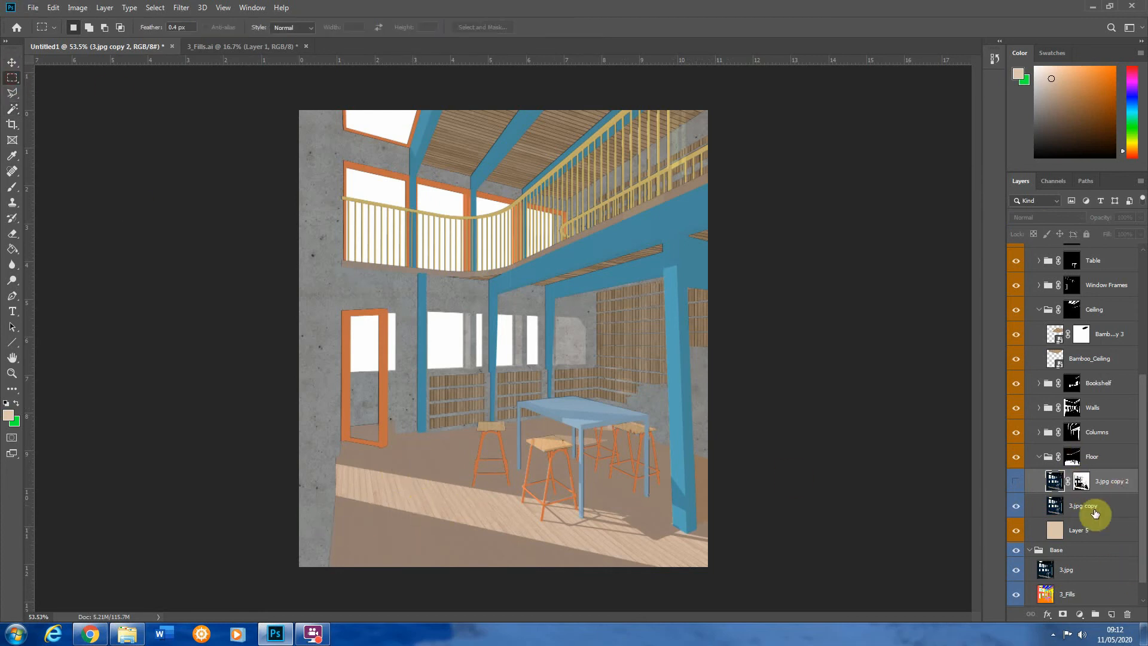
{"action": "left_click", "coordinate": [1127, 616]}
{"action": "left_click", "coordinate": [529, 239]}
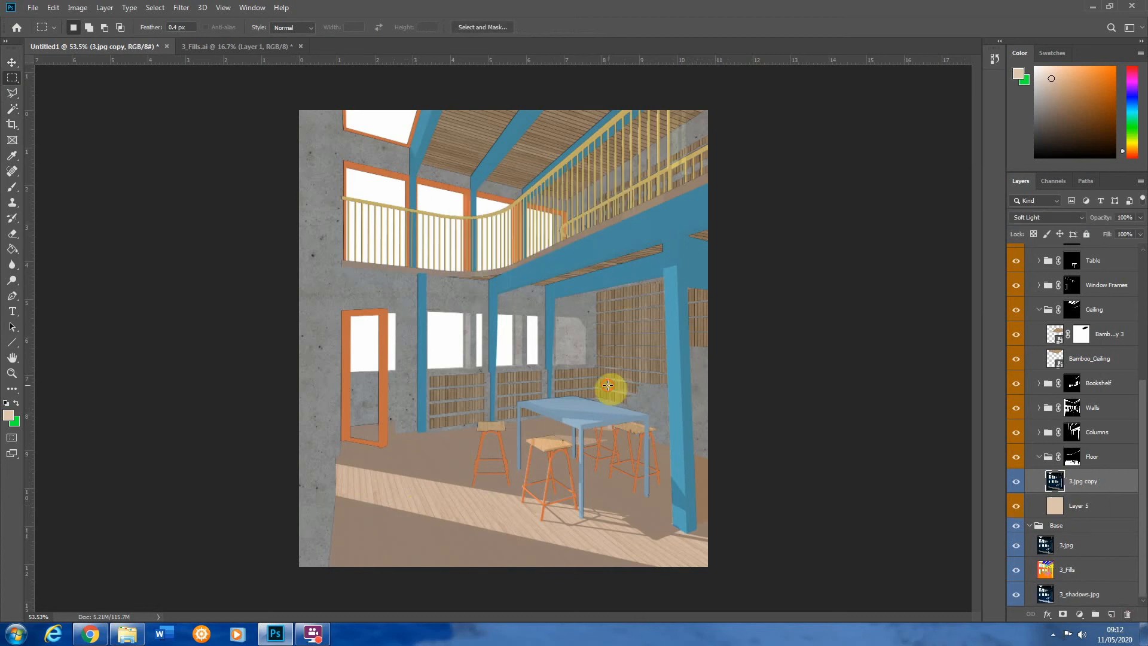
Place a copy of the 3.jpg layer from the Base group into the Columns group
{"action": "scroll", "coordinate": [508, 412], "scroll_direction": "up", "scroll_amount": 12}
{"action": "scroll", "coordinate": [594, 373], "scroll_direction": "down", "scroll_amount": 12}
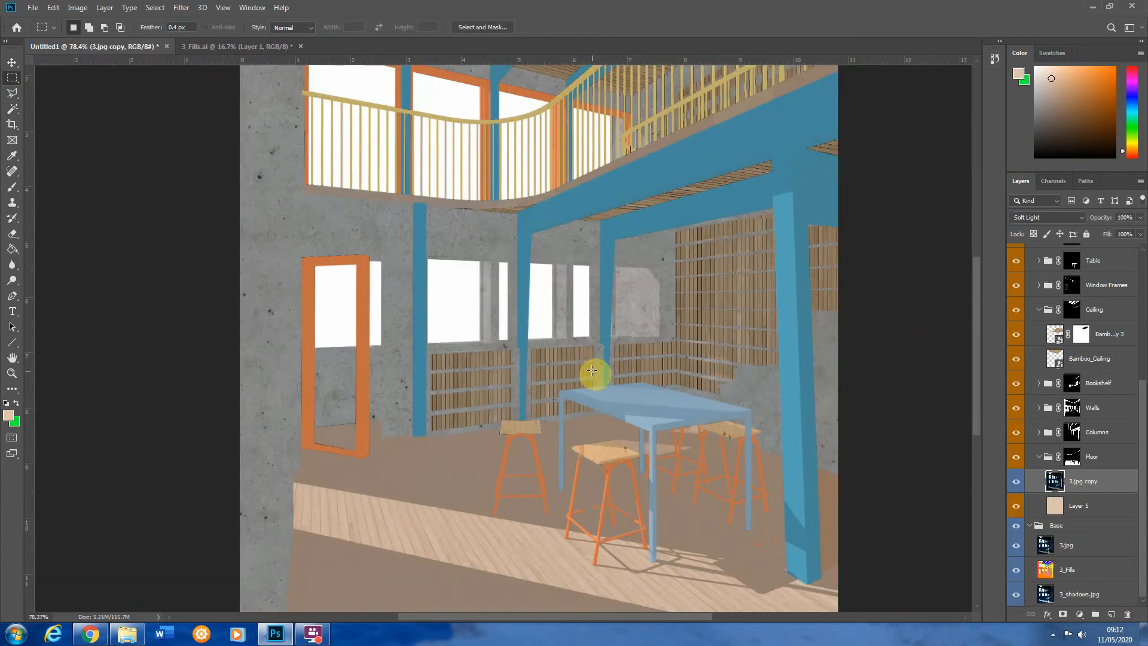
{"action": "scroll", "coordinate": [623, 207], "scroll_direction": "up", "scroll_amount": 3}
{"action": "scroll", "coordinate": [623, 204], "scroll_direction": "up", "scroll_amount": 1}
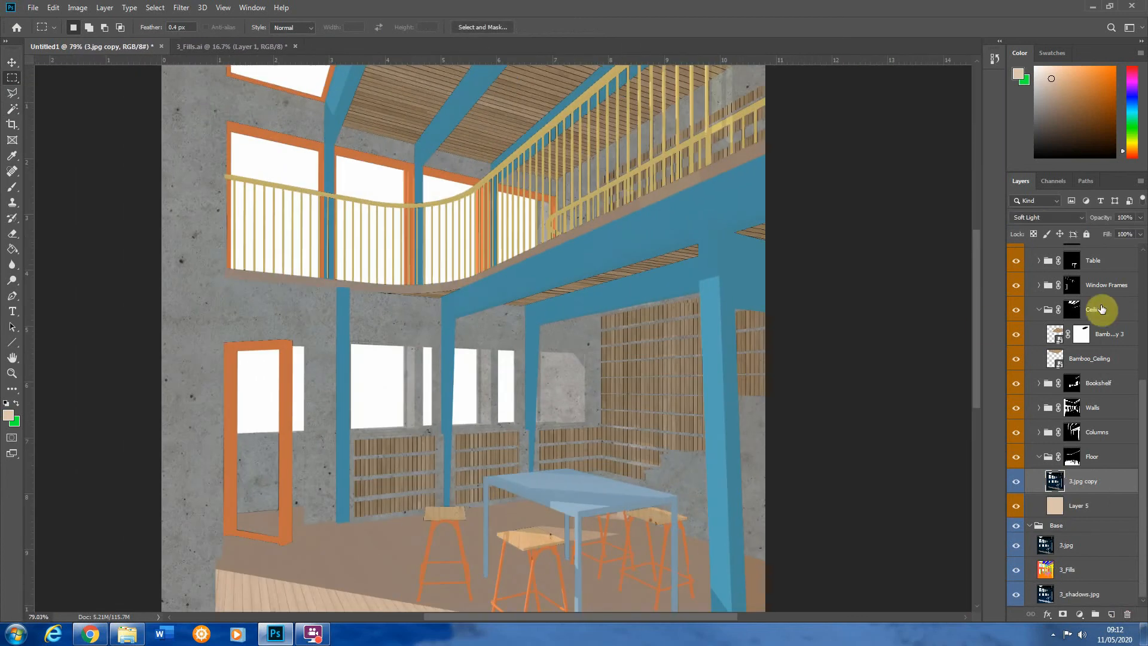
{"action": "left_click", "coordinate": [1085, 439]}
{"action": "left_click_drag", "start_coordinate": [1065, 544], "coordinate": [1096, 438]}
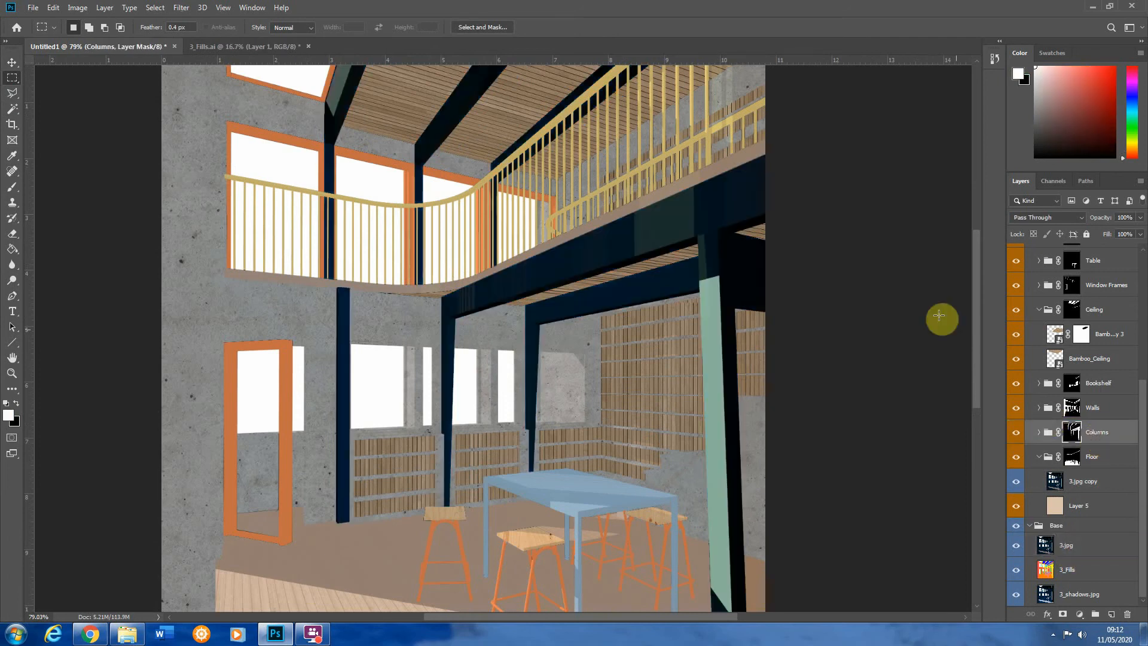
Try the Screen blend mode with a reduced fill on the Columns group, and restore Pass Through
{"action": "left_click", "coordinate": [1041, 218]}
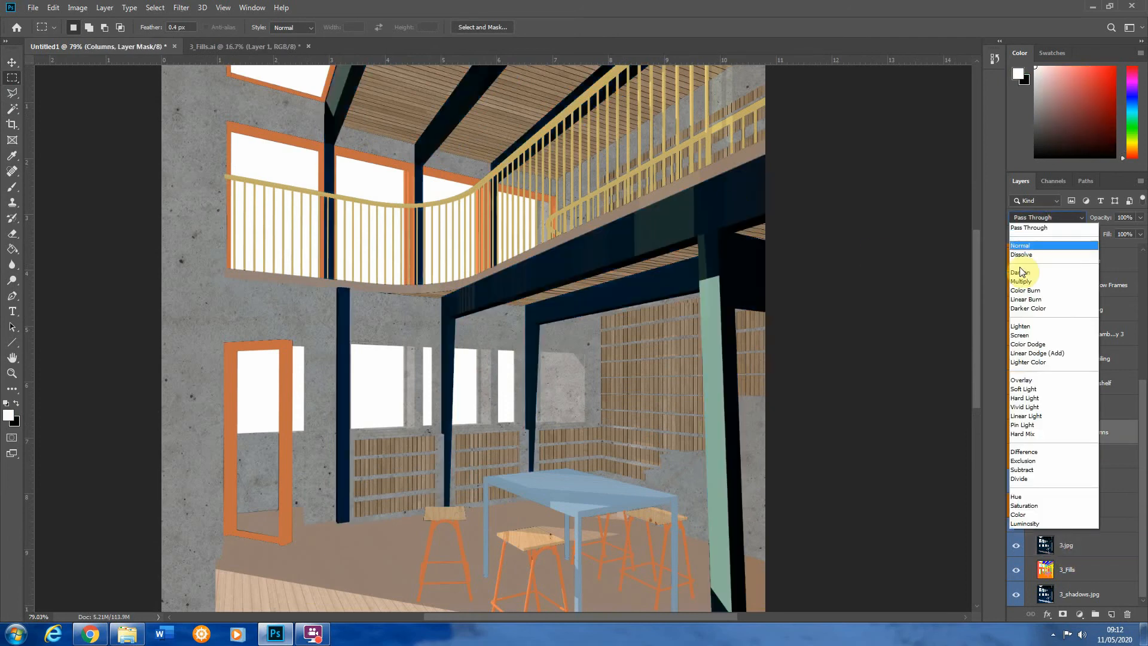
{"action": "left_click", "coordinate": [1026, 336]}
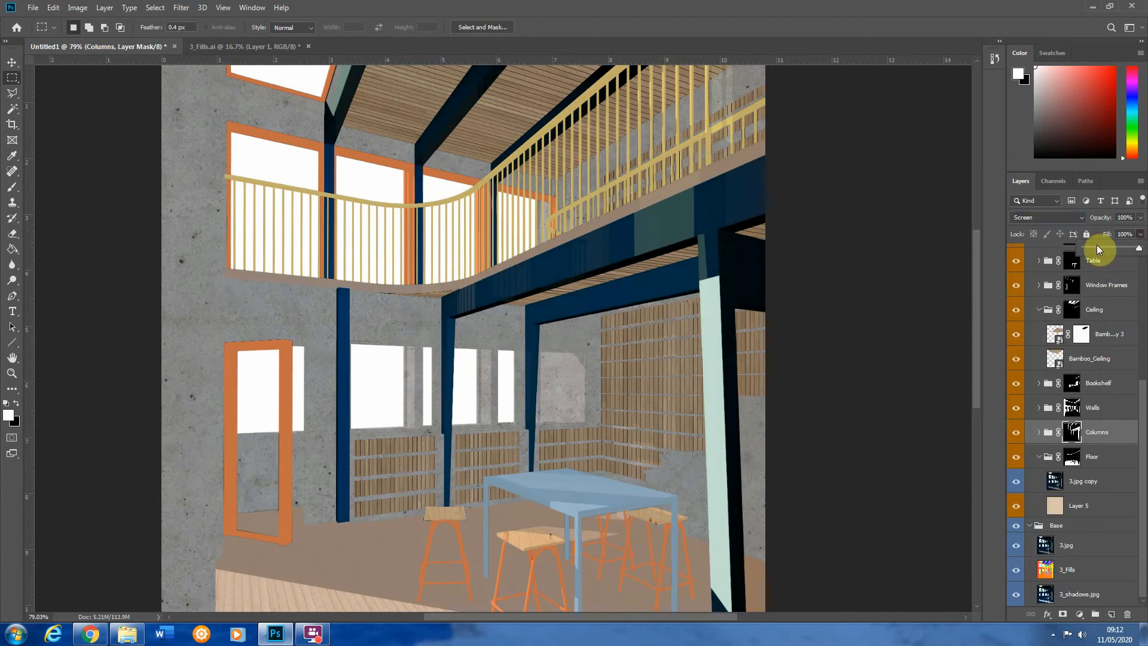
{"action": "left_click", "coordinate": [1097, 247]}
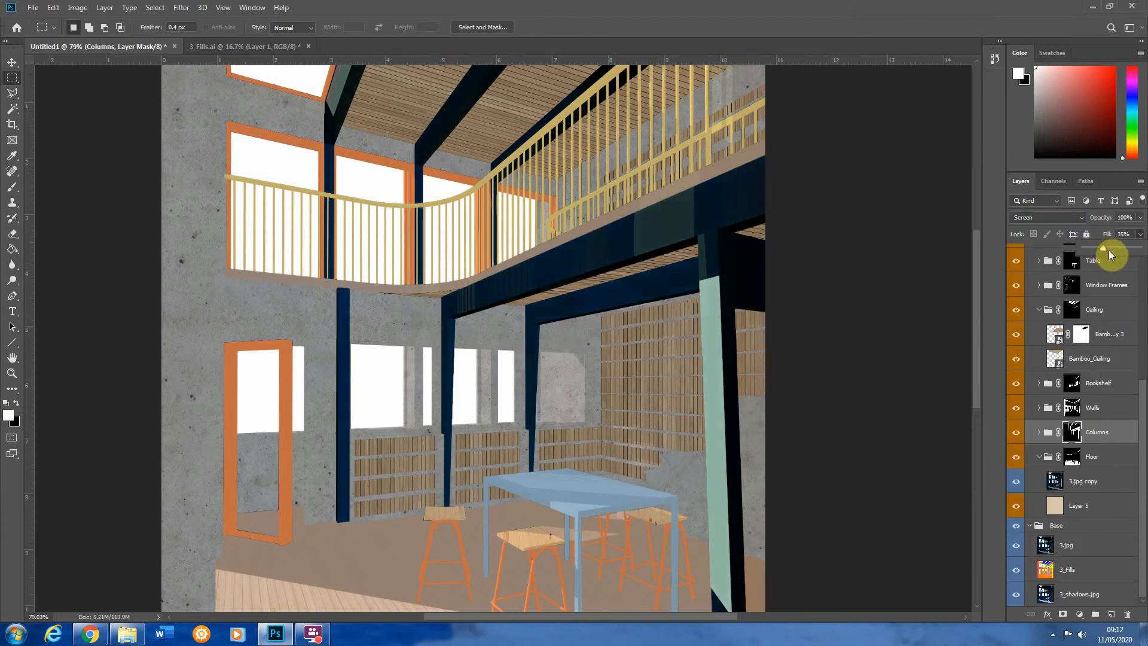
{"action": "left_click_drag", "start_coordinate": [1109, 251], "coordinate": [1144, 252]}
{"action": "left_click", "coordinate": [1039, 432]}
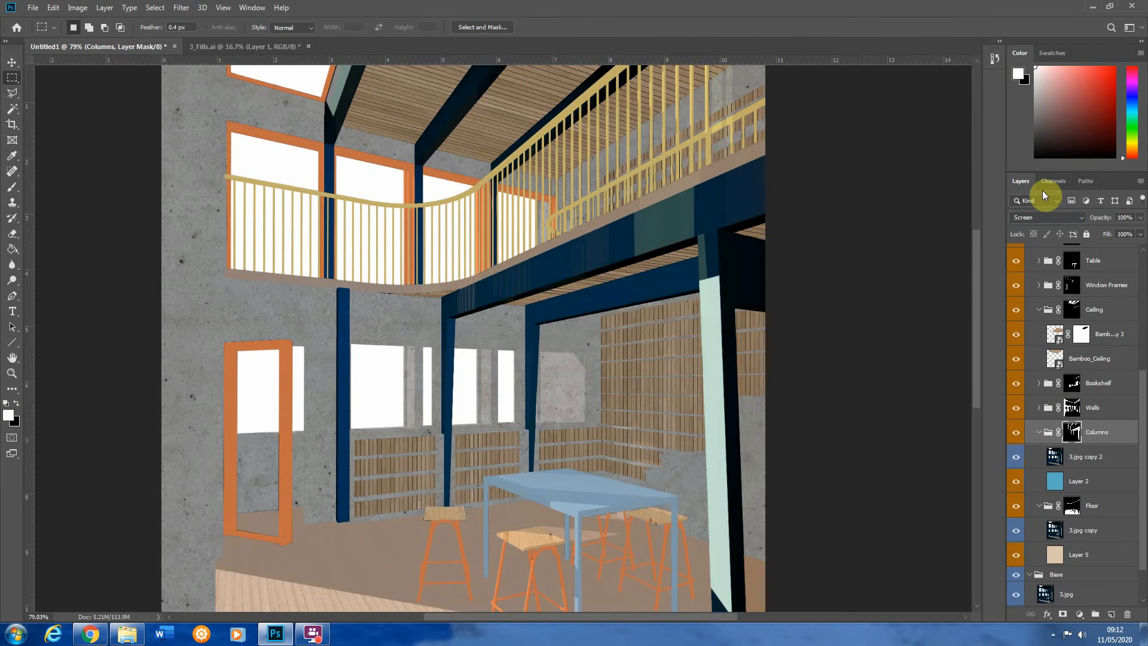
{"action": "left_click", "coordinate": [1045, 217]}
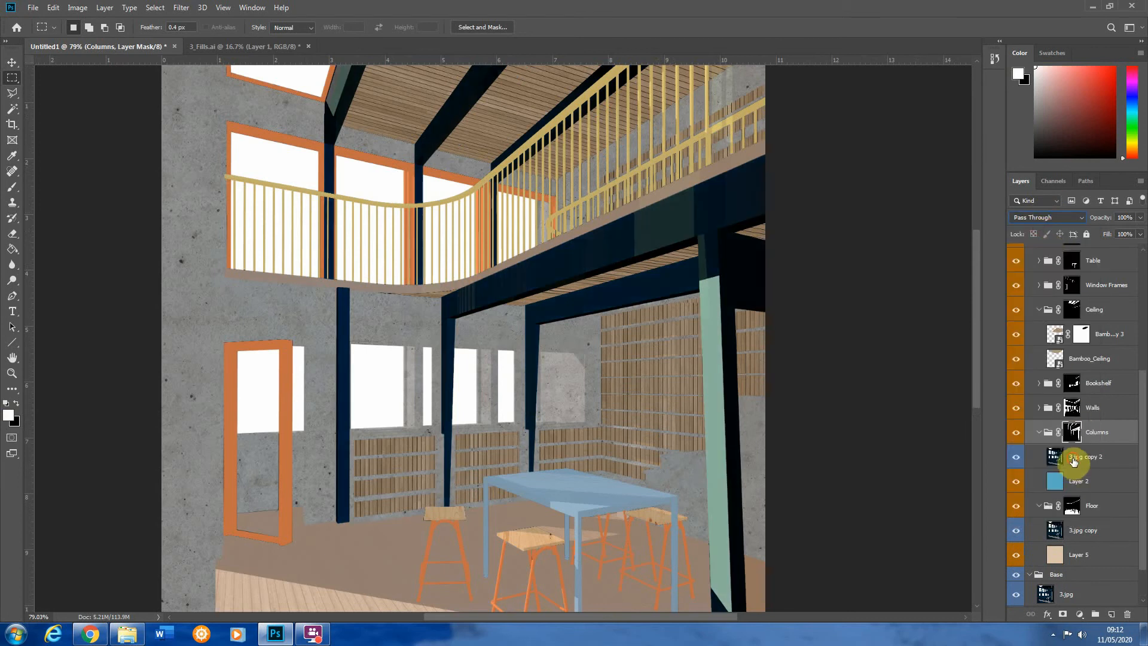
Set the 3.jpg copy 2 layer inside the Columns group to the Screen blend mode
{"action": "left_click", "coordinate": [1076, 456]}
{"action": "left_click", "coordinate": [1047, 217]}
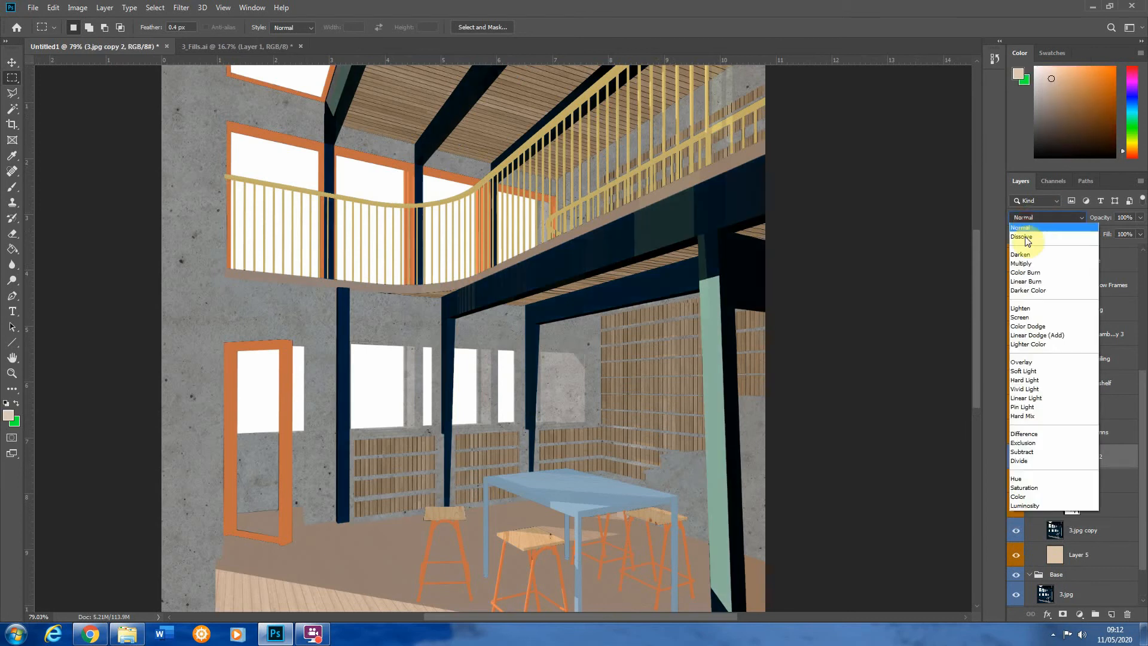
{"action": "left_click", "coordinate": [1021, 316]}
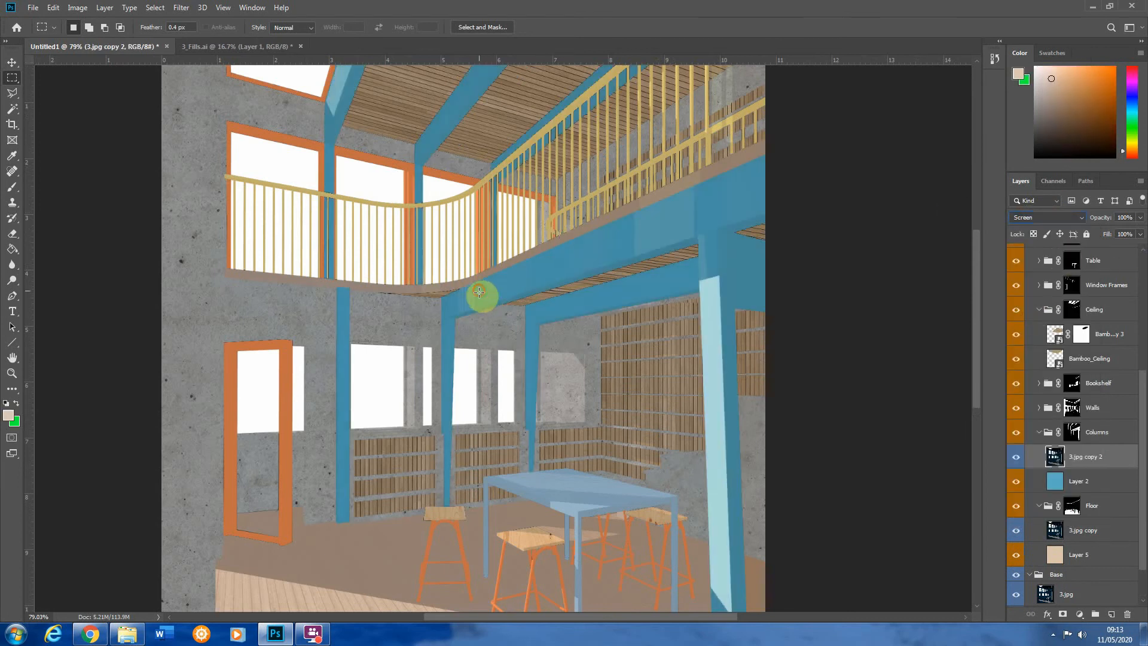
{"action": "scroll", "coordinate": [613, 241], "scroll_direction": "down", "scroll_amount": 3}
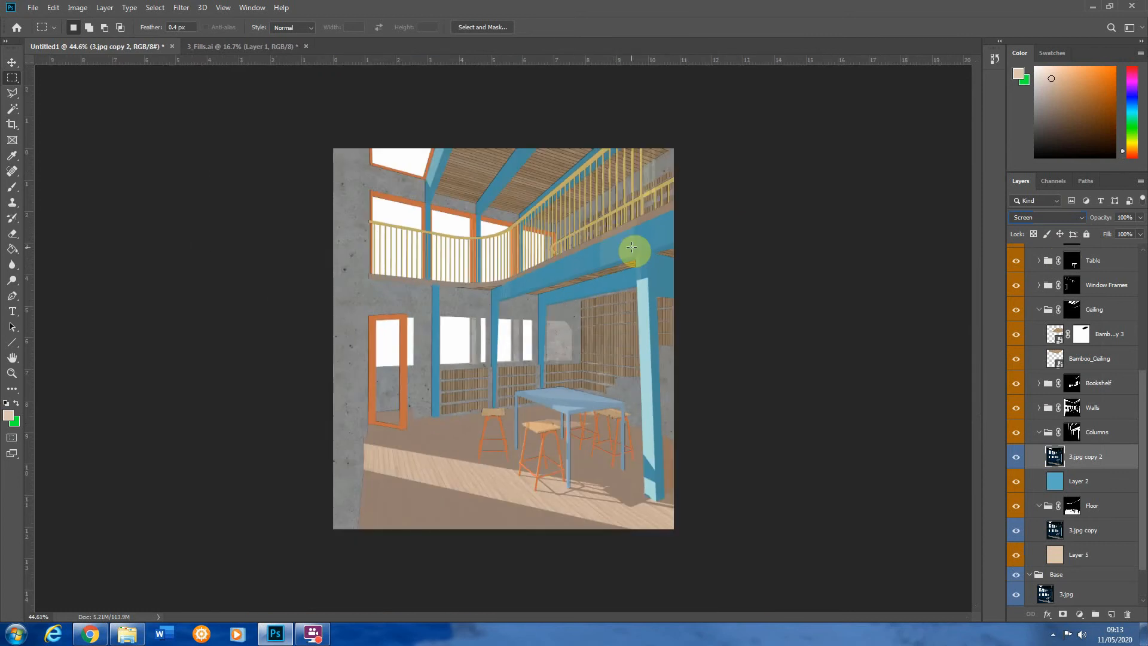
{"action": "scroll", "coordinate": [520, 322], "scroll_direction": "up", "scroll_amount": 2}
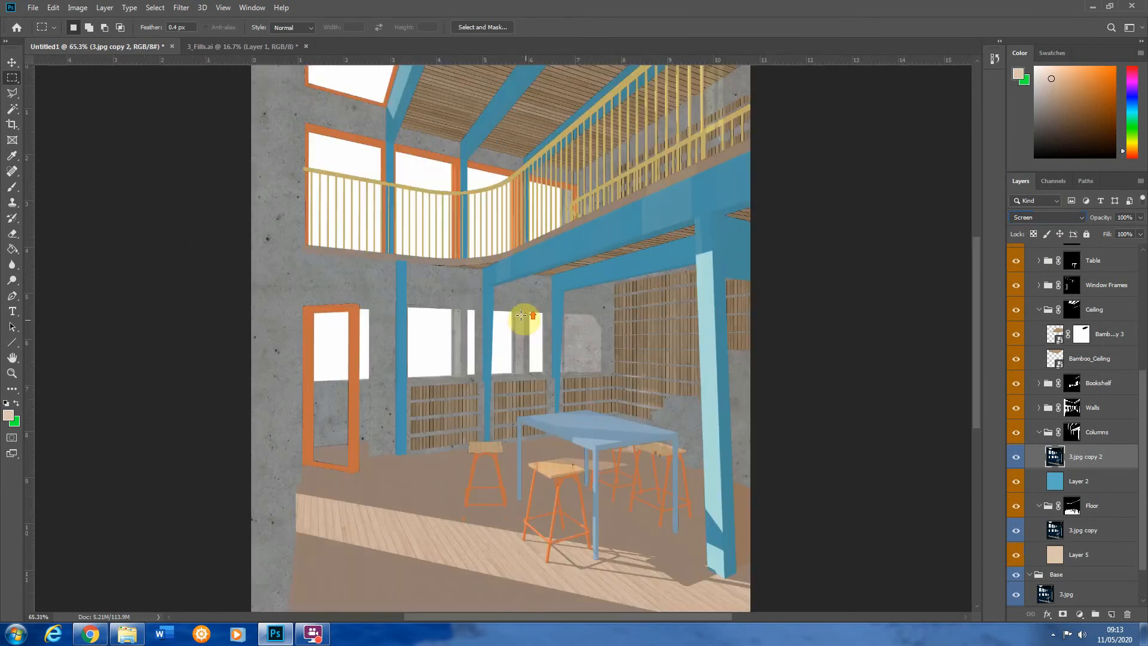
Place a copy of the 3.jpg layer into the Window Frames group and expand that group
{"action": "left_click", "coordinate": [1084, 399]}
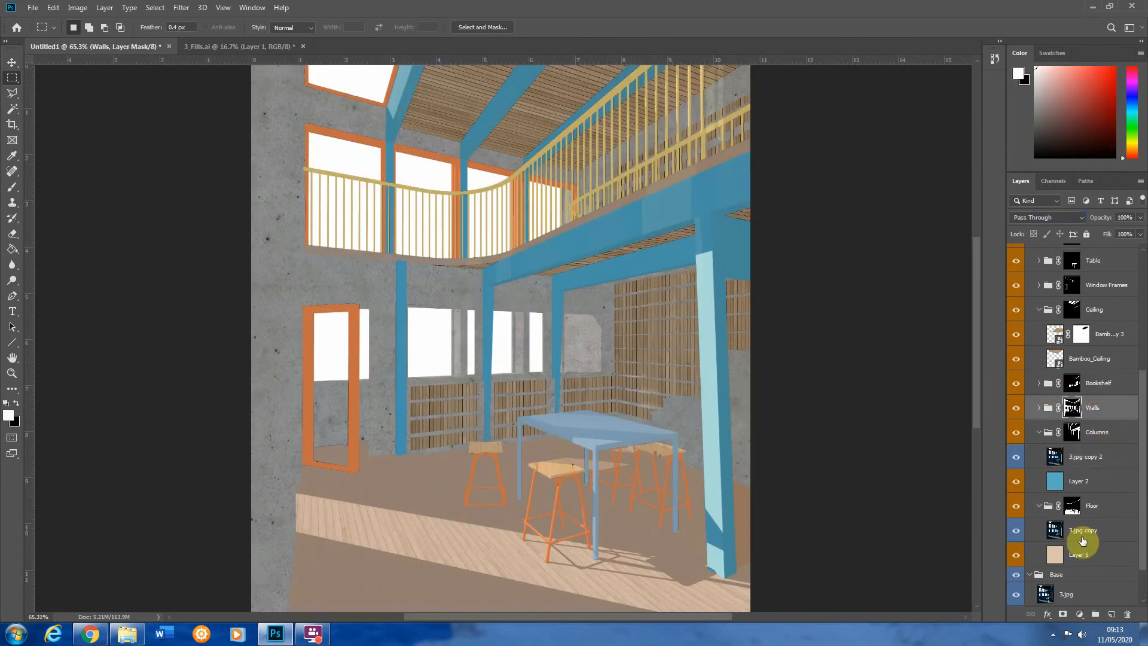
{"action": "left_click_drag", "start_coordinate": [1075, 592], "coordinate": [1107, 286]}
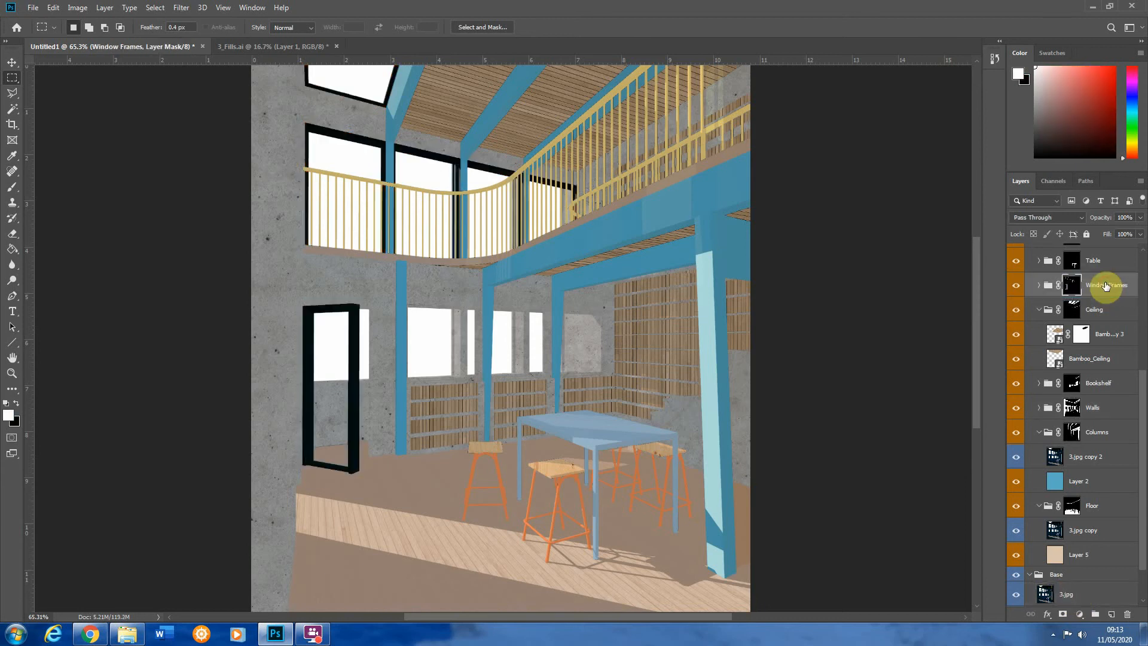
{"action": "left_click", "coordinate": [1039, 286]}
Set the 3.jpg copy 3 layer inside the Window Frames group to the Screen blend mode
{"action": "left_click", "coordinate": [1071, 315]}
{"action": "left_click", "coordinate": [1054, 215]}
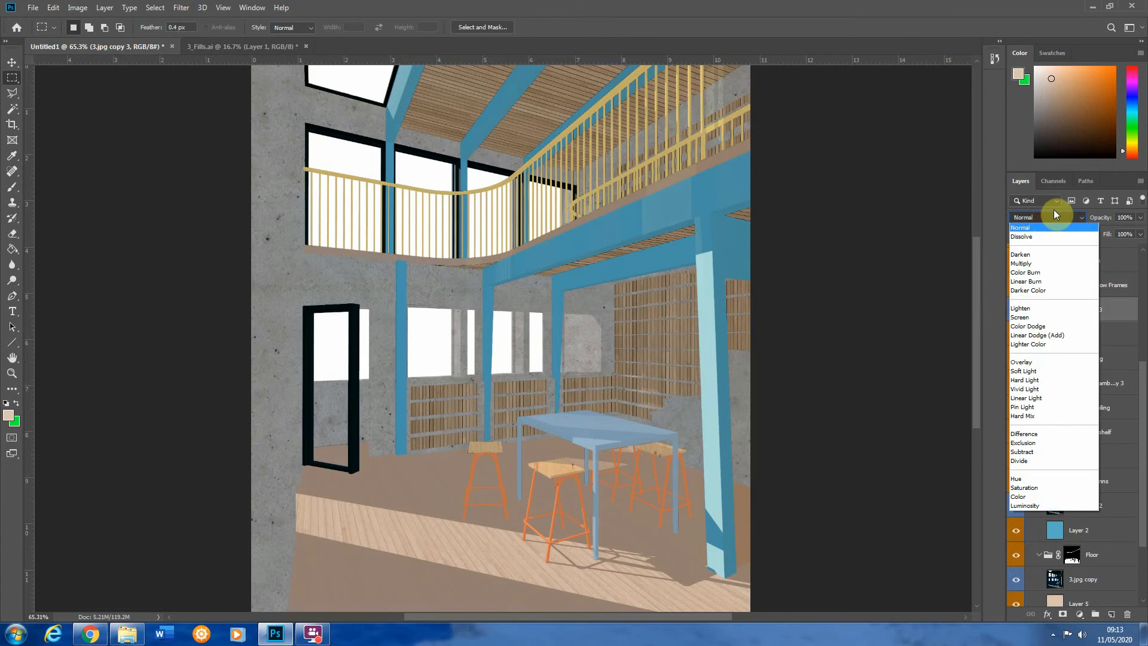
{"action": "left_click", "coordinate": [1052, 317]}
{"action": "mouse_move", "coordinate": [503, 318]}
{"action": "left_mouse_down"}
{"action": "mouse_move", "coordinate": [479, 320]}
{"action": "mouse_move", "coordinate": [445, 407]}
{"action": "left_mouse_up"}
{"action": "left_click_drag", "start_coordinate": [673, 215], "coordinate": [681, 225]}
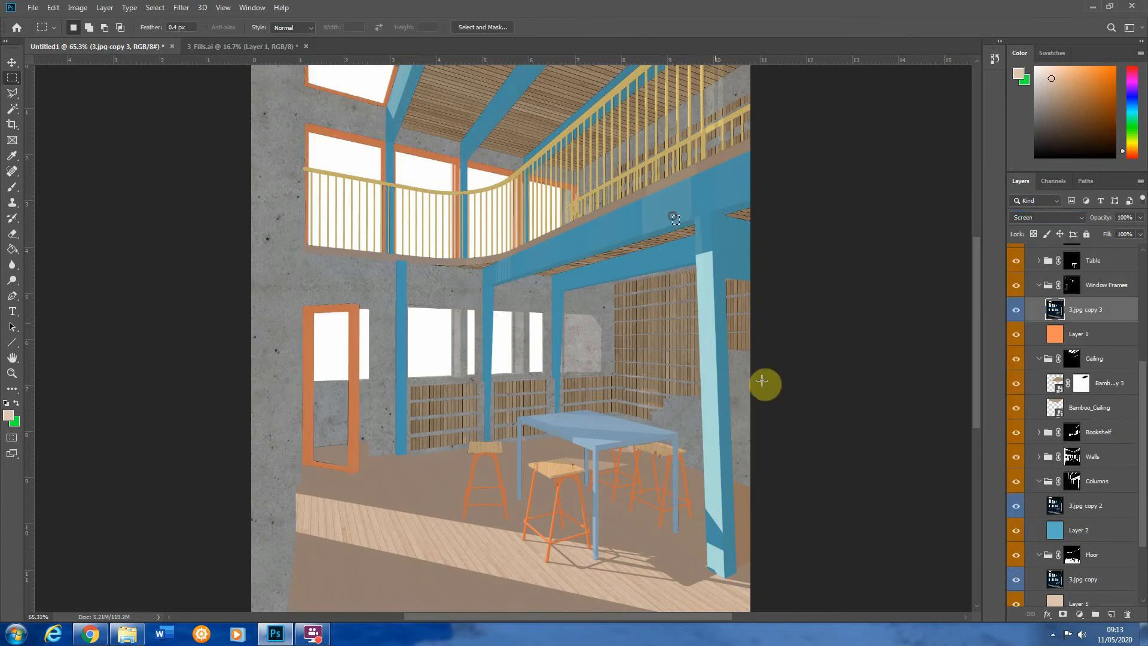
{"action": "scroll", "coordinate": [768, 379], "scroll_direction": "down", "scroll_amount": 2}
{"action": "scroll", "coordinate": [389, 353], "scroll_direction": "up", "scroll_amount": 6}
{"action": "scroll", "coordinate": [566, 362], "scroll_direction": "down", "scroll_amount": 3}
{"action": "scroll", "coordinate": [566, 361], "scroll_direction": "down", "scroll_amount": 2}
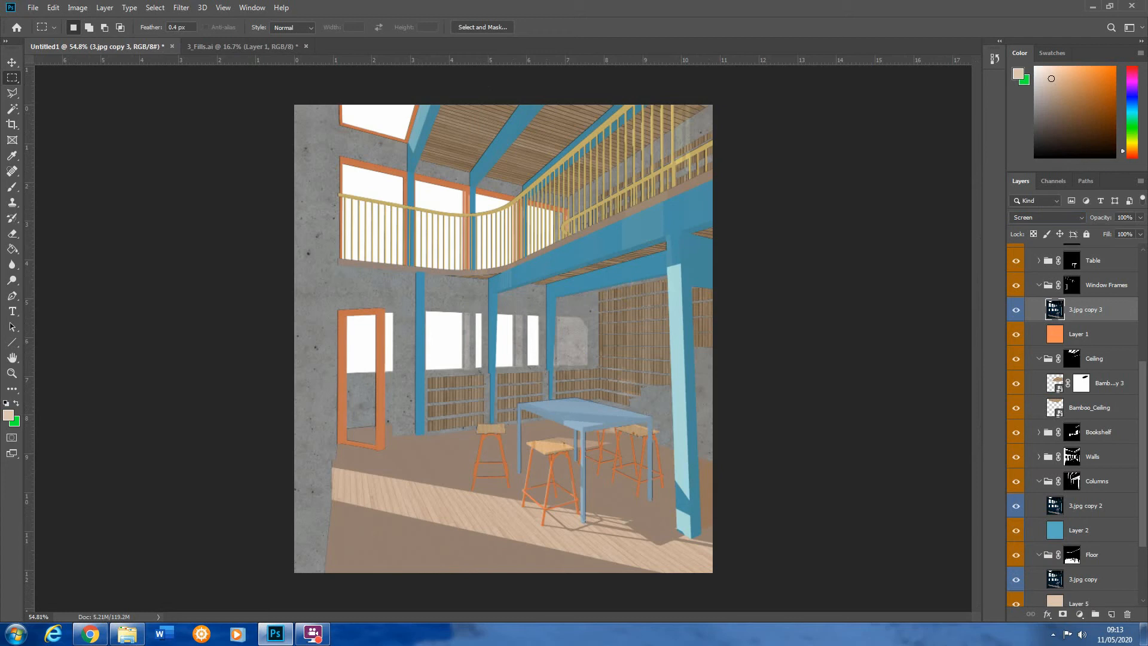
Place a copy of the 3.jpg layer from the Base group into the Bookshelf group and expand that group
{"action": "scroll", "coordinate": [1058, 508], "scroll_direction": "down", "scroll_amount": 3}
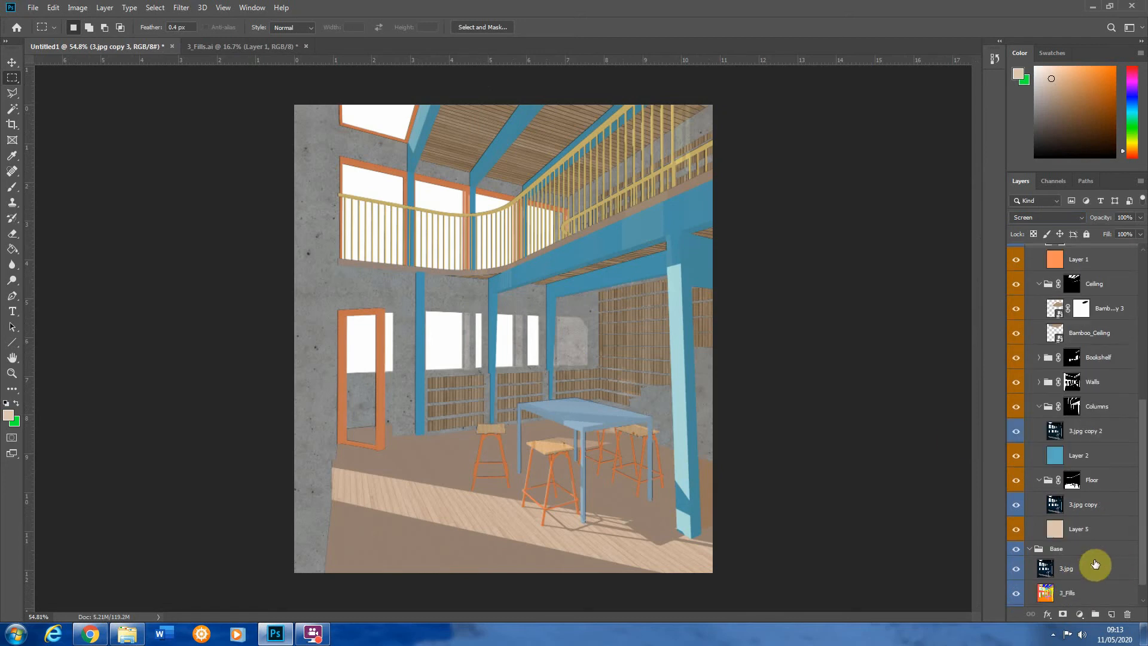
{"action": "left_click", "coordinate": [1070, 568]}
{"action": "left_click_drag", "start_coordinate": [1060, 562], "coordinate": [1096, 568]}
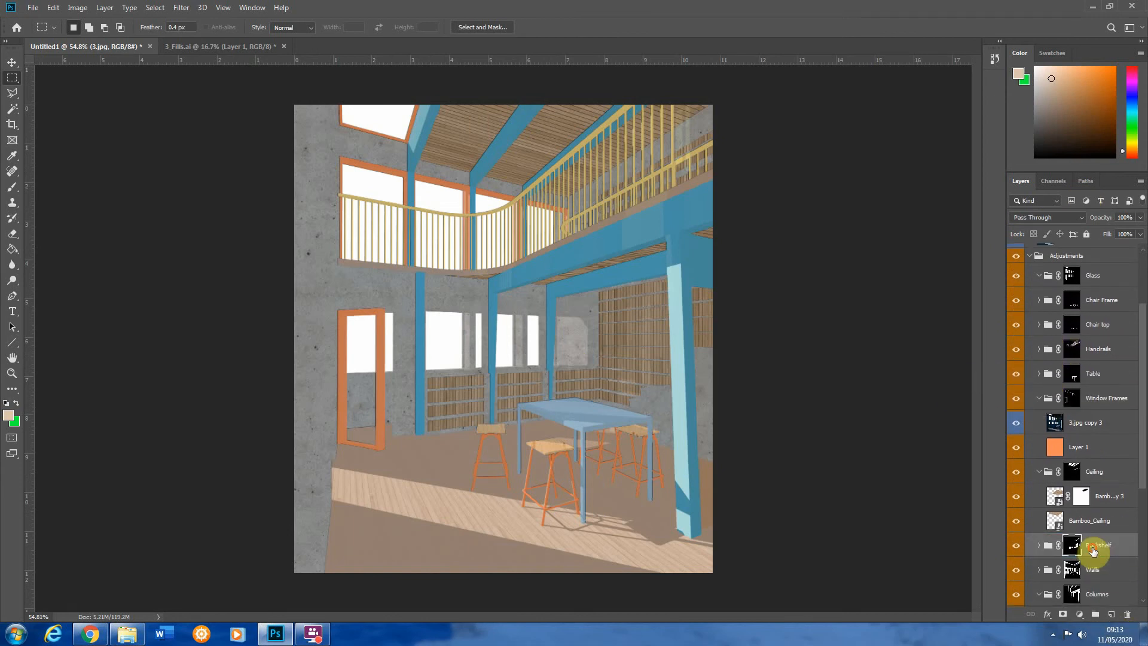
{"action": "left_click", "coordinate": [1096, 548]}
{"action": "left_click", "coordinate": [1038, 546]}
Set the 3.jpg copy 4 layer inside the Bookshelf group to the Soft Light blend mode
{"action": "scroll", "coordinate": [598, 376], "scroll_direction": "up", "scroll_amount": 5}
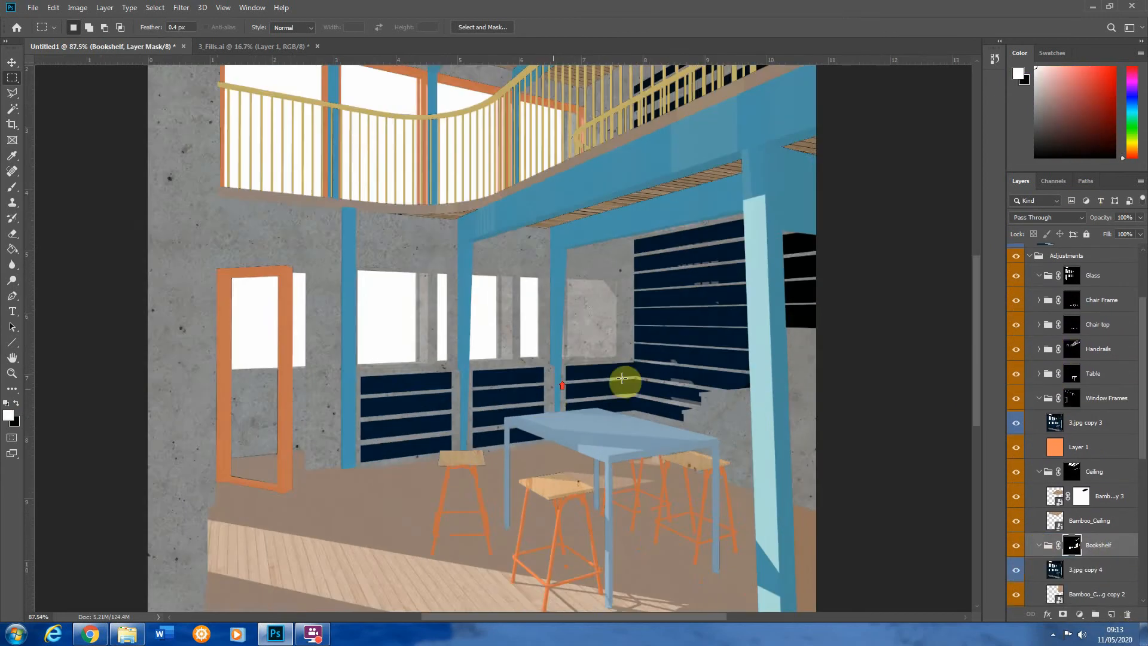
{"action": "scroll", "coordinate": [681, 275], "scroll_direction": "down", "scroll_amount": 2}
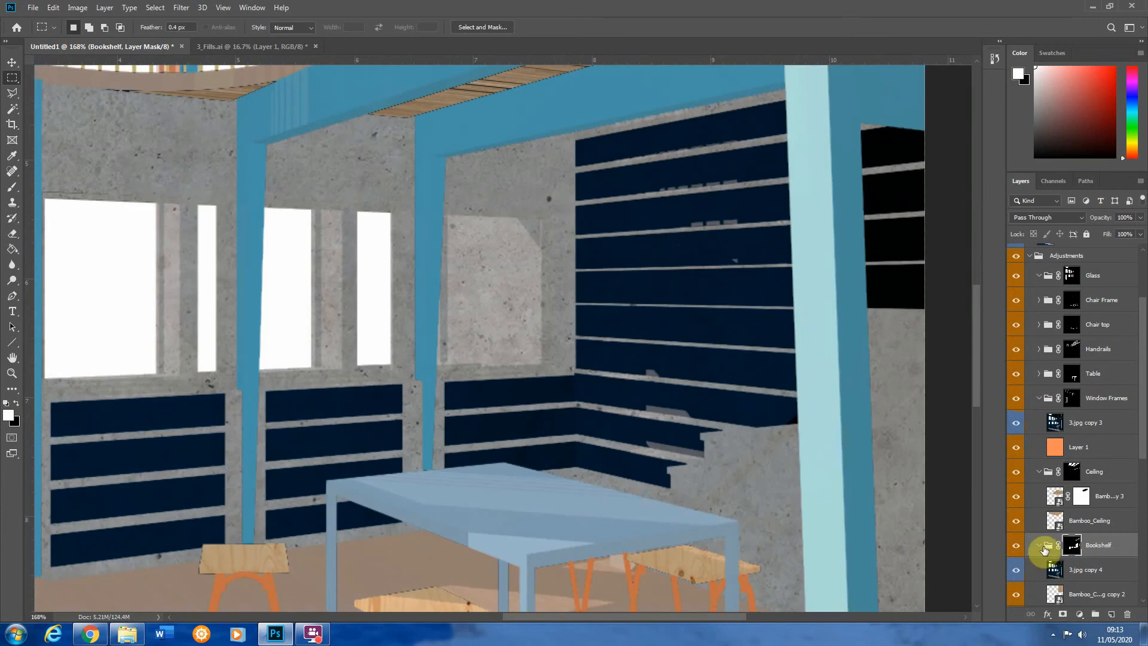
{"action": "scroll", "coordinate": [1077, 547], "scroll_direction": "down", "scroll_amount": 1}
{"action": "left_click", "coordinate": [1076, 547]}
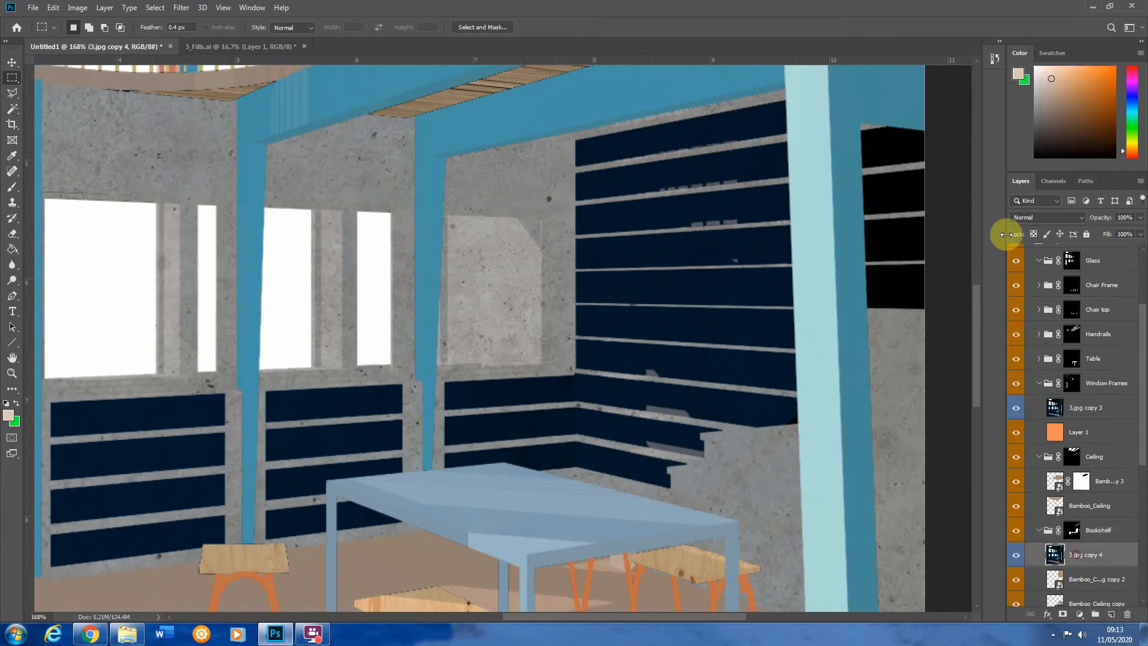
{"action": "left_click", "coordinate": [1046, 217]}
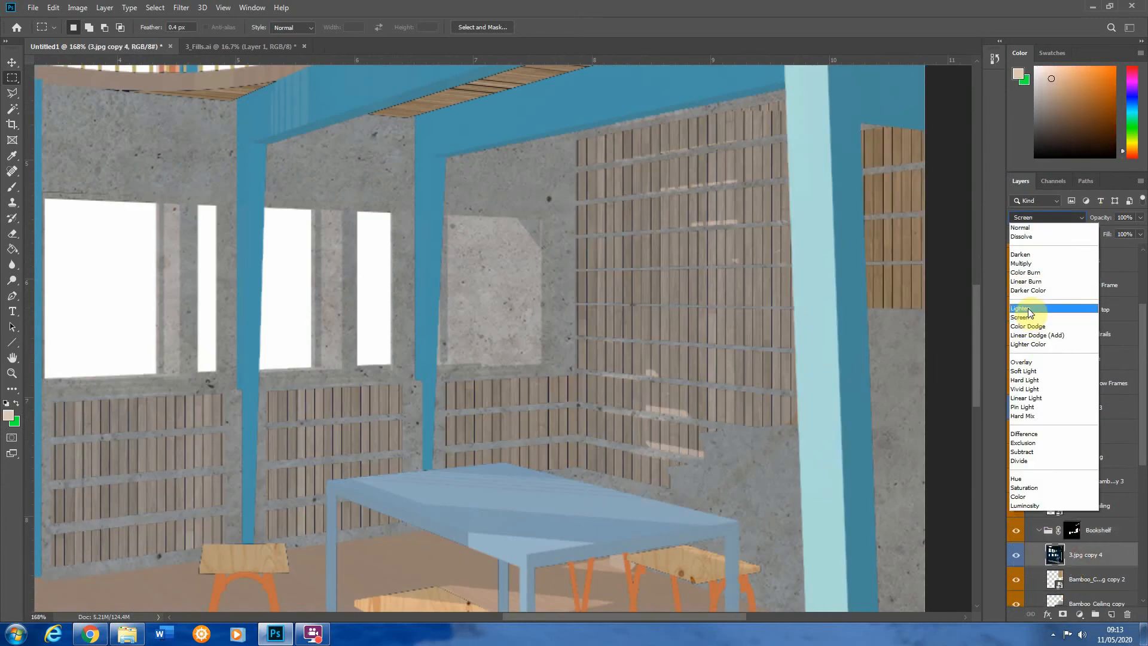
{"action": "left_click", "coordinate": [1033, 372]}
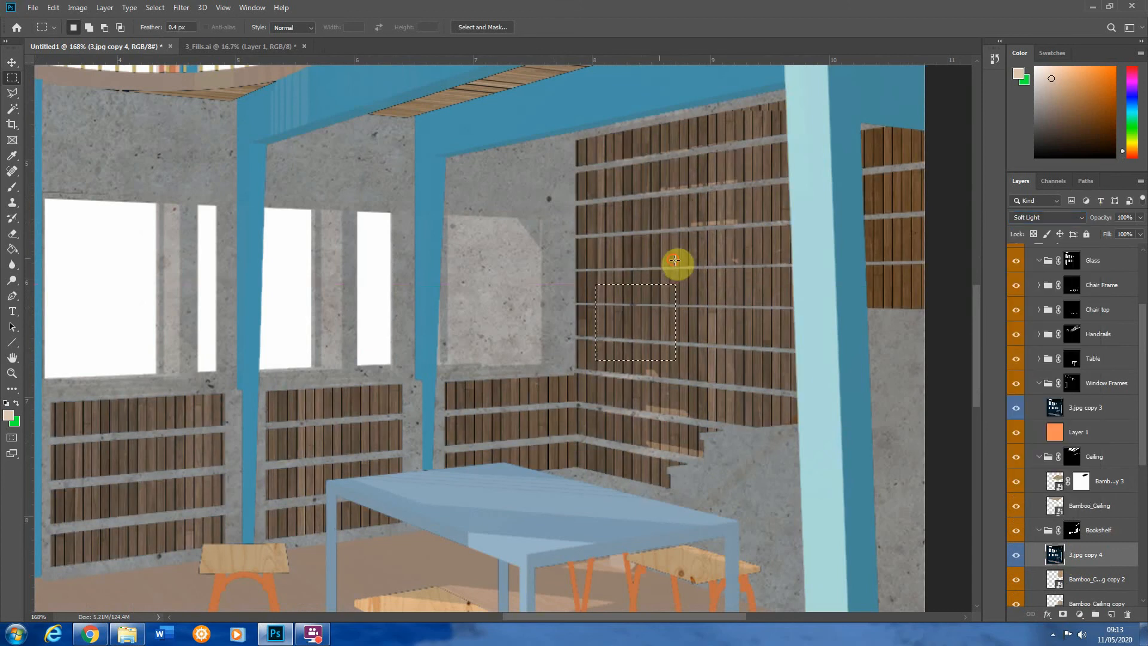
{"action": "scroll", "coordinate": [693, 359], "scroll_direction": "down", "scroll_amount": 5}
{"action": "scroll", "coordinate": [658, 239], "scroll_direction": "up", "scroll_amount": 4}
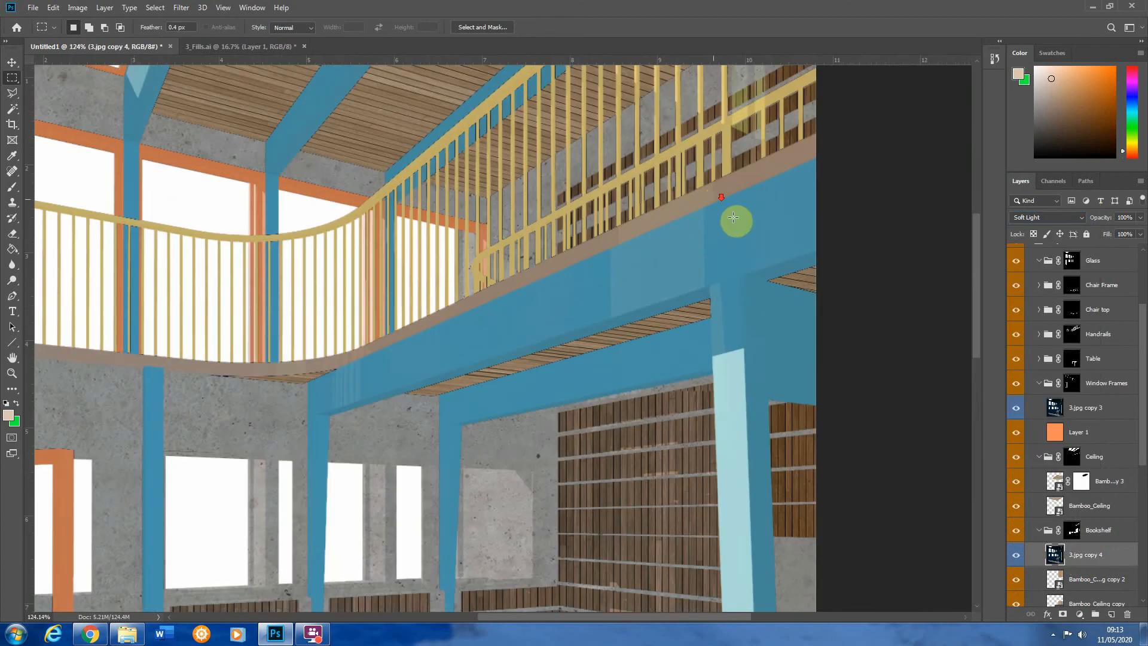
{"action": "scroll", "coordinate": [737, 221], "scroll_direction": "down", "scroll_amount": 2}
Check the Bookshelf group's mask as an overlay and compare the image with that group shown and hidden
{"action": "left_click", "coordinate": [1074, 533], "text": "alt+shift"}
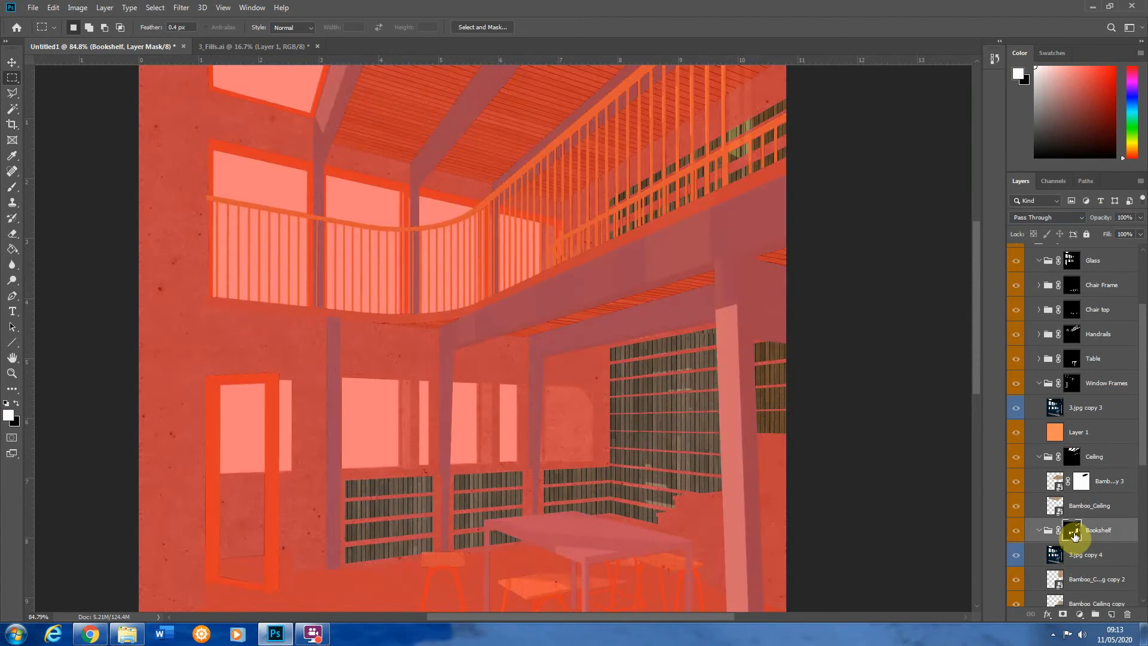
{"action": "left_click", "coordinate": [1073, 532], "text": "alt+shift"}
{"action": "scroll", "coordinate": [858, 313], "scroll_direction": "down", "scroll_amount": 2}
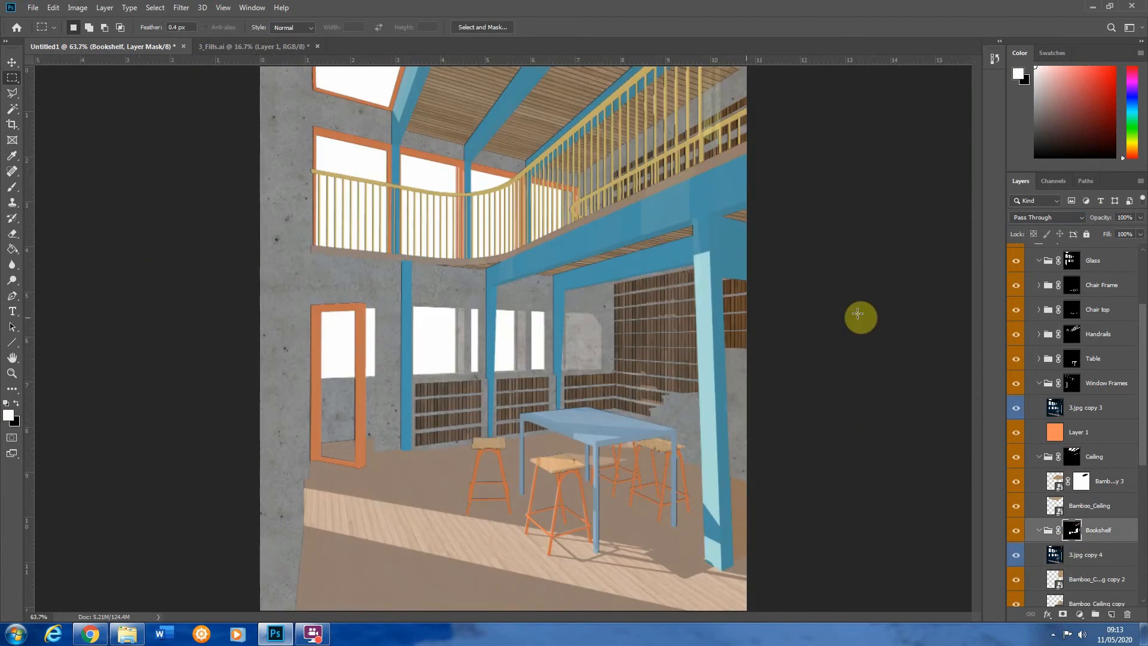
{"action": "left_click", "coordinate": [1016, 532]}
{"action": "left_click", "coordinate": [1016, 532]}
{"action": "left_click", "coordinate": [1016, 532]}
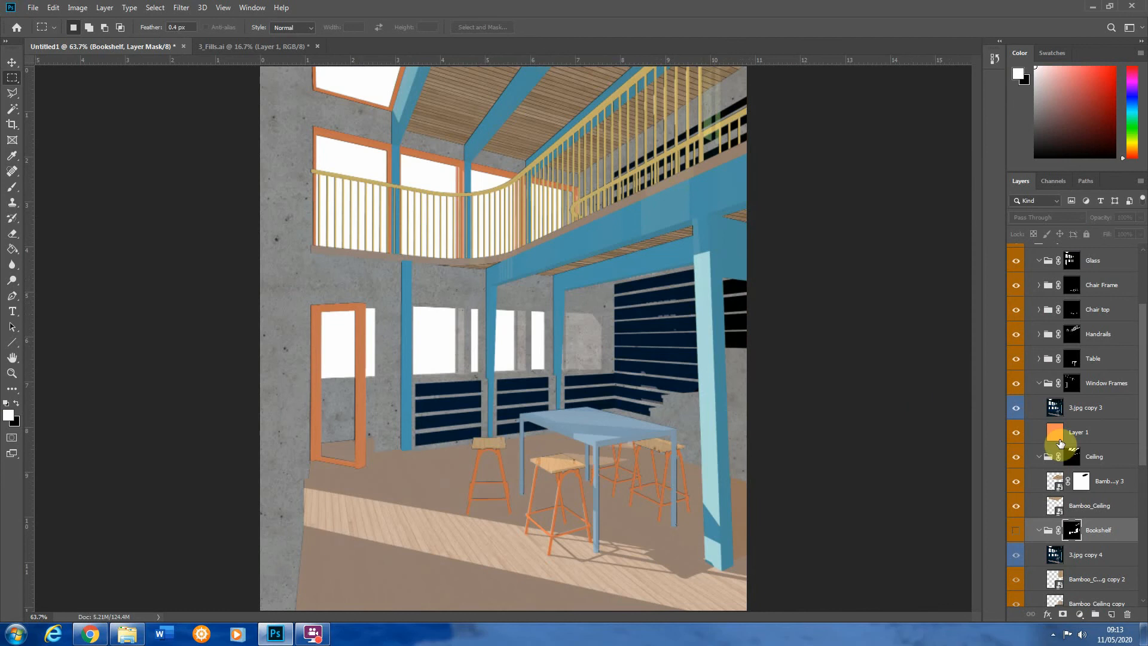
Turn the Bookshelf group back on and examine the shading across the whole illustration and up close
{"action": "left_click", "coordinate": [1016, 531]}
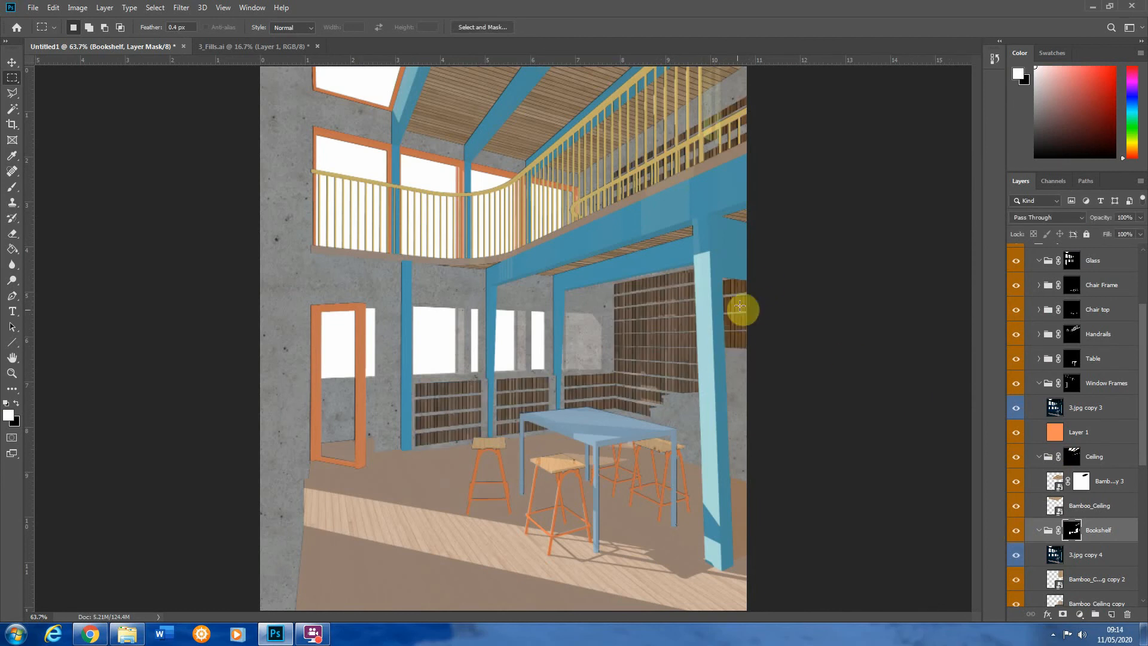
{"action": "scroll", "coordinate": [860, 336], "scroll_direction": "down", "scroll_amount": 2}
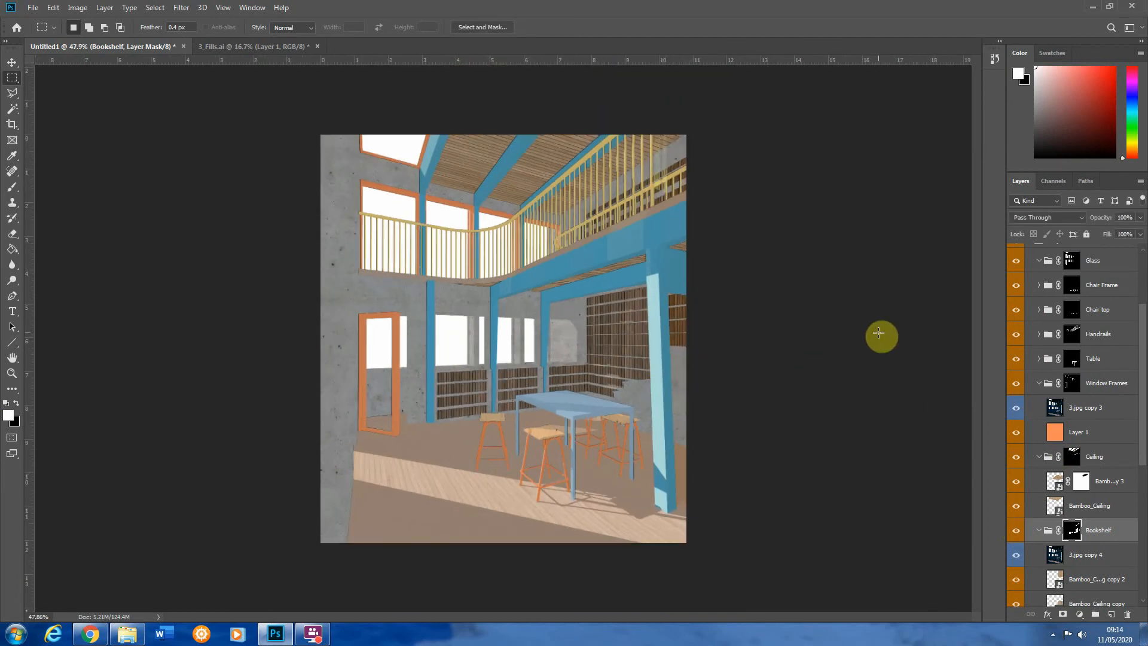
{"action": "scroll", "coordinate": [610, 289], "scroll_direction": "up", "scroll_amount": 5}
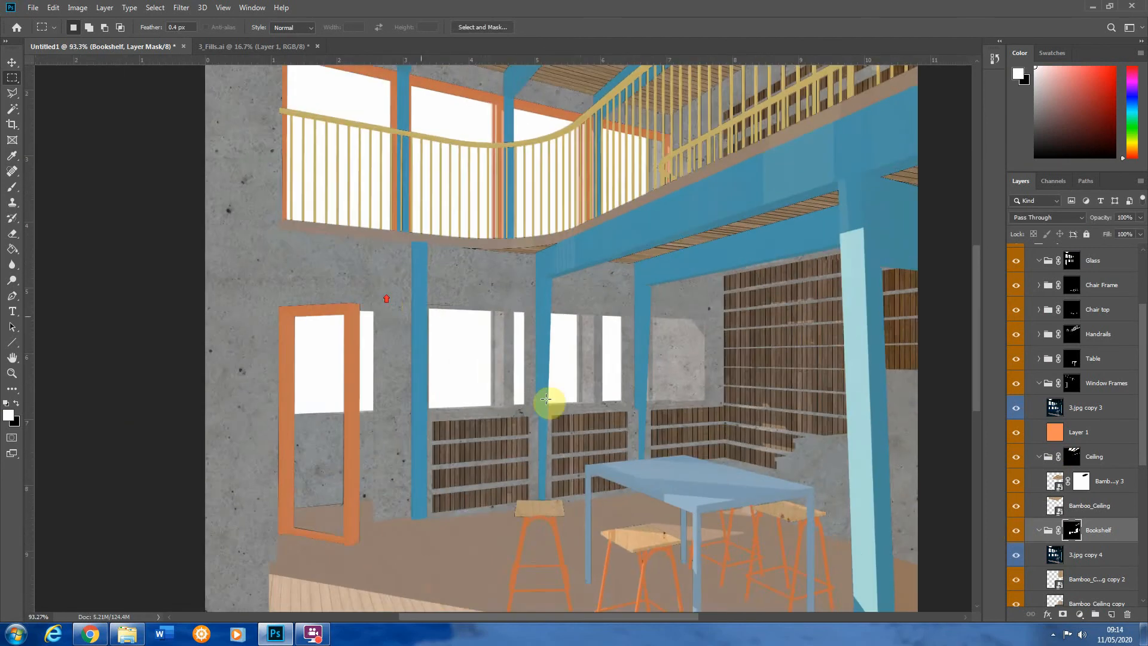
{"action": "scroll", "coordinate": [717, 505], "scroll_direction": "down", "scroll_amount": 2}
{"action": "scroll", "coordinate": [589, 320], "scroll_direction": "up", "scroll_amount": 2}
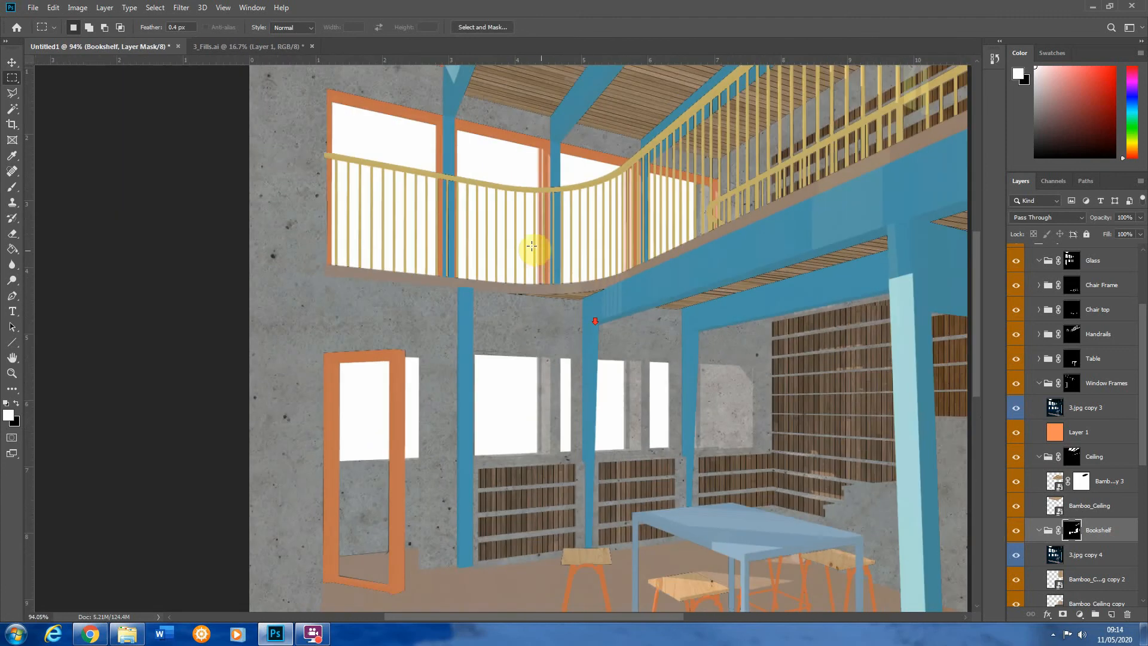
{"action": "scroll", "coordinate": [531, 246], "scroll_direction": "down", "scroll_amount": 2}
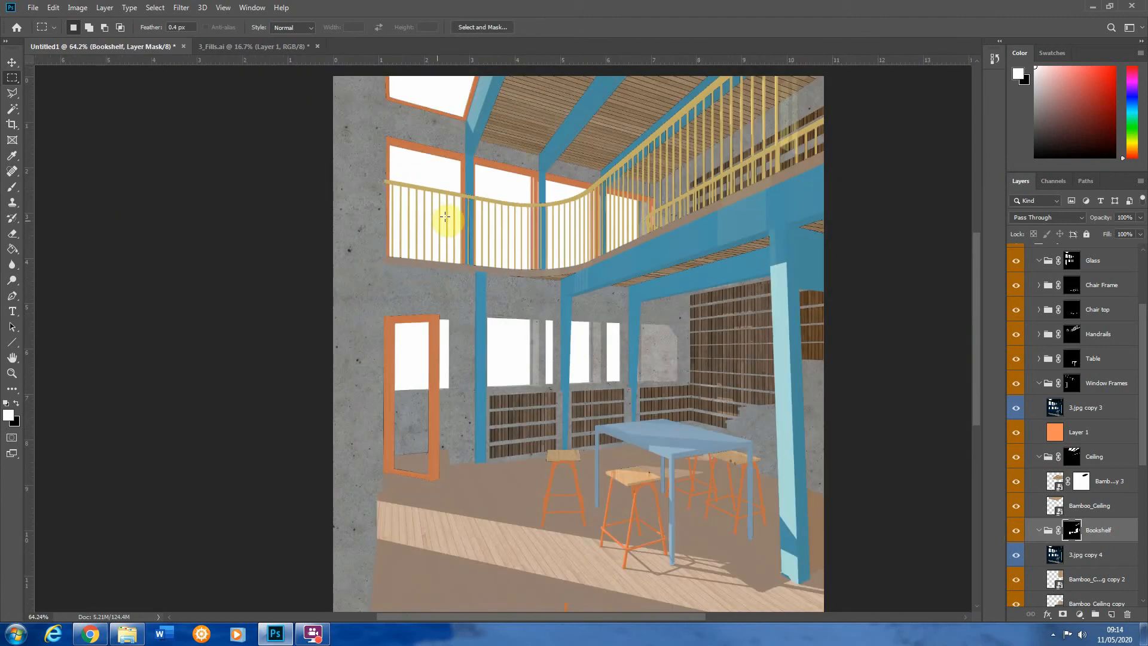
{"action": "scroll", "coordinate": [650, 320], "scroll_direction": "down", "scroll_amount": 2}
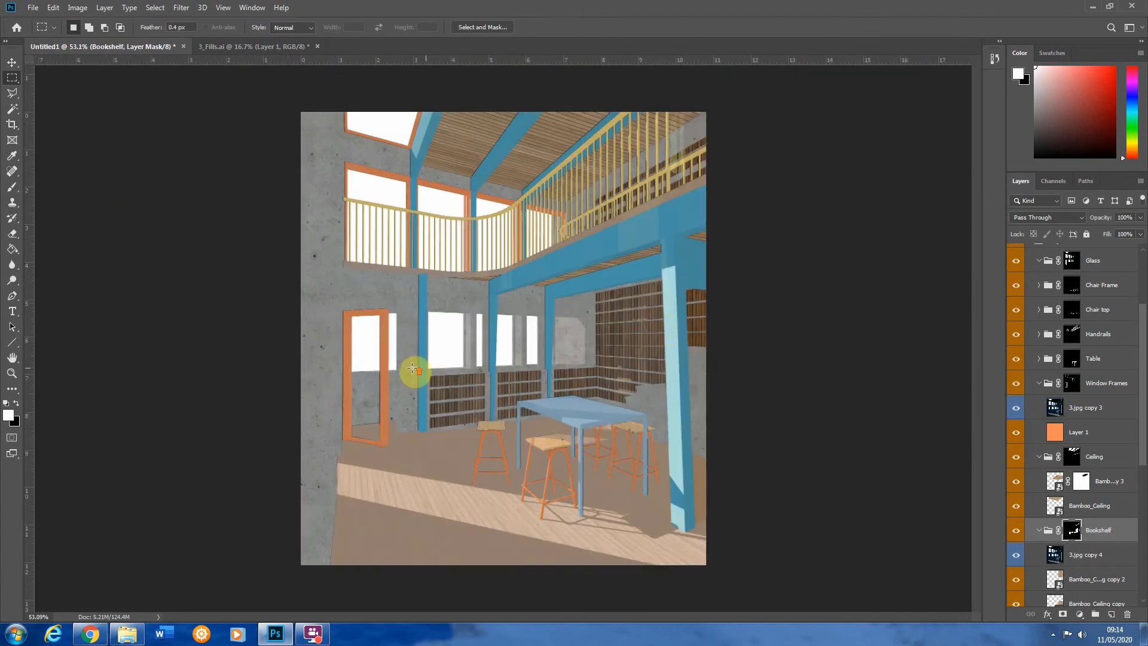
{"action": "scroll", "coordinate": [394, 371], "scroll_direction": "up", "scroll_amount": 2}
{"action": "scroll", "coordinate": [604, 401], "scroll_direction": "down", "scroll_amount": 1}
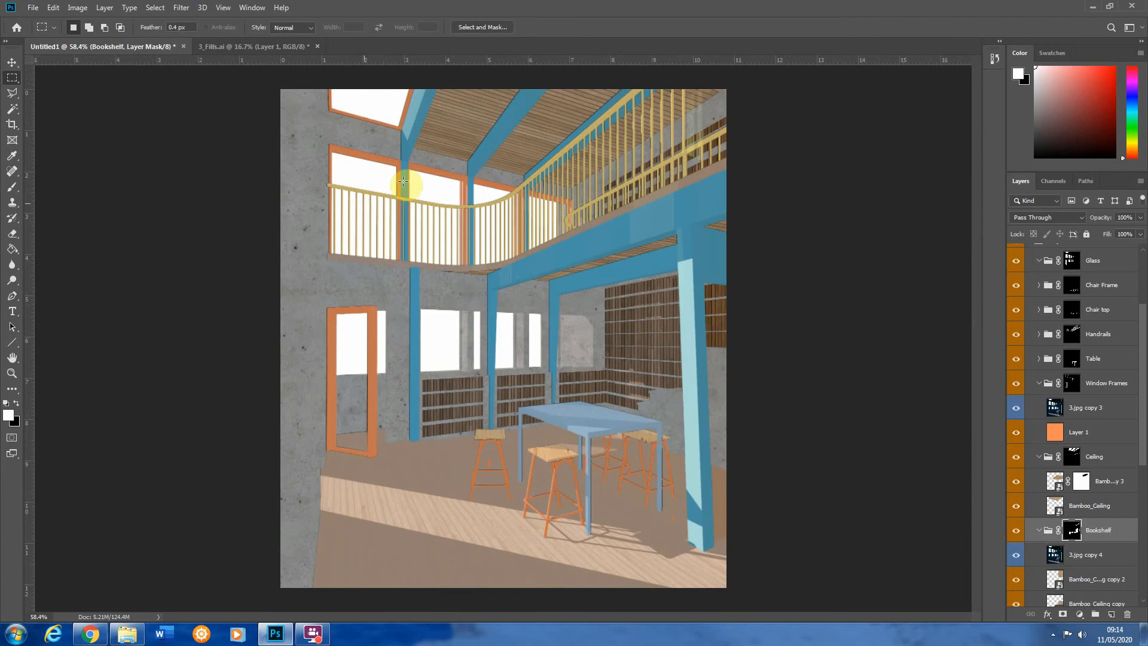
Collapse the Ceiling, Window Frames, Bookshelf, Columns and Floor groups in the layer stack
{"action": "left_click", "coordinate": [1040, 456]}
{"action": "left_click", "coordinate": [1039, 383]}
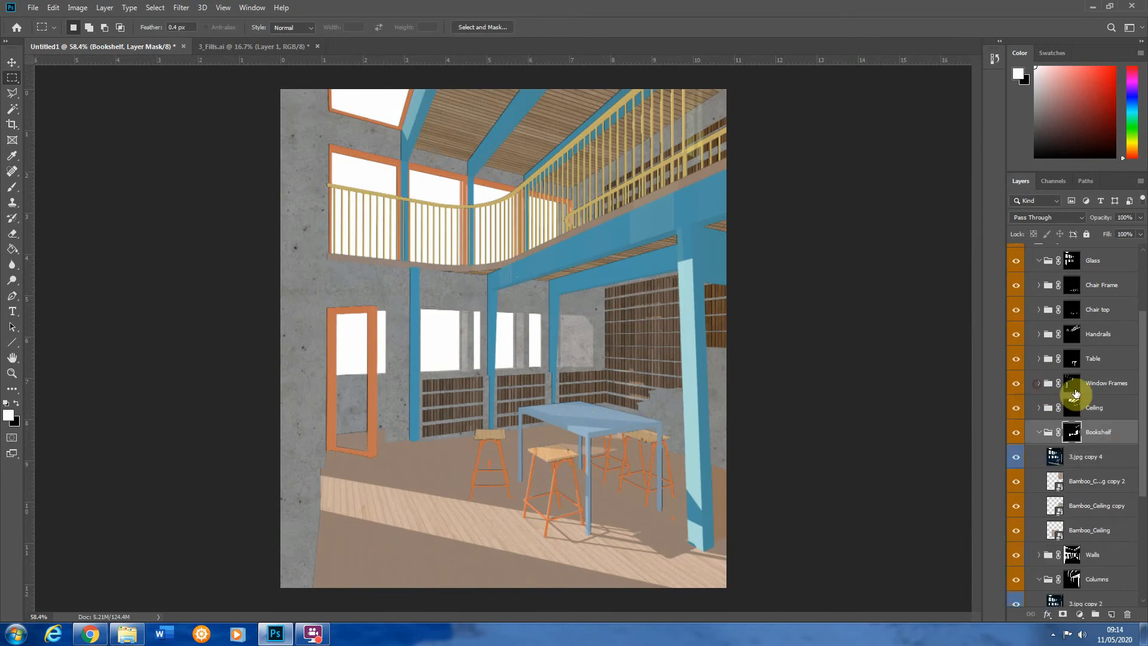
{"action": "left_click", "coordinate": [1041, 433]}
{"action": "left_click", "coordinate": [1040, 481]}
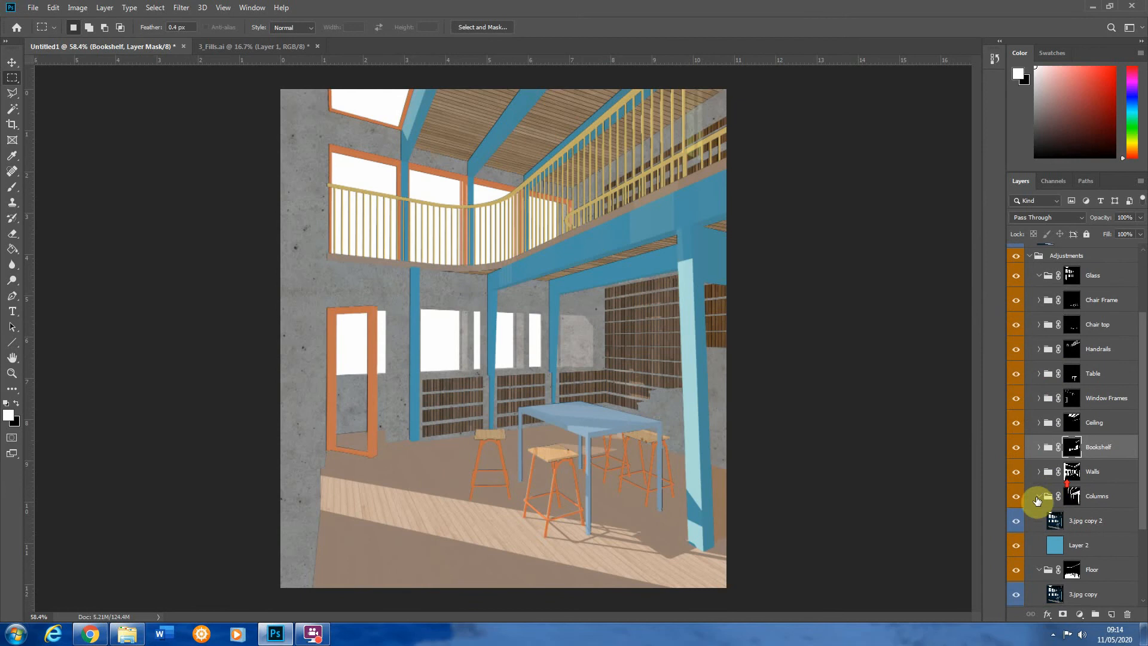
{"action": "left_click", "coordinate": [1038, 522]}
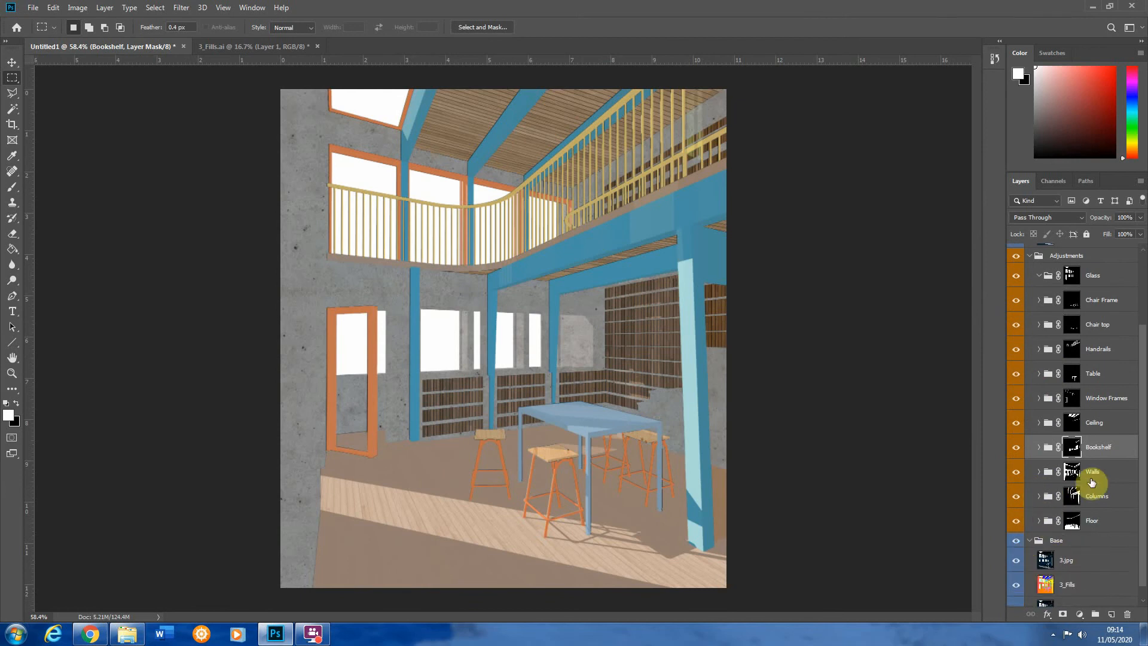
Check the Glass group's mask as an overlay and add a new empty layer inside that group
{"action": "scroll", "coordinate": [1092, 479], "scroll_direction": "up", "scroll_amount": 2}
{"action": "left_click", "coordinate": [1072, 382]}
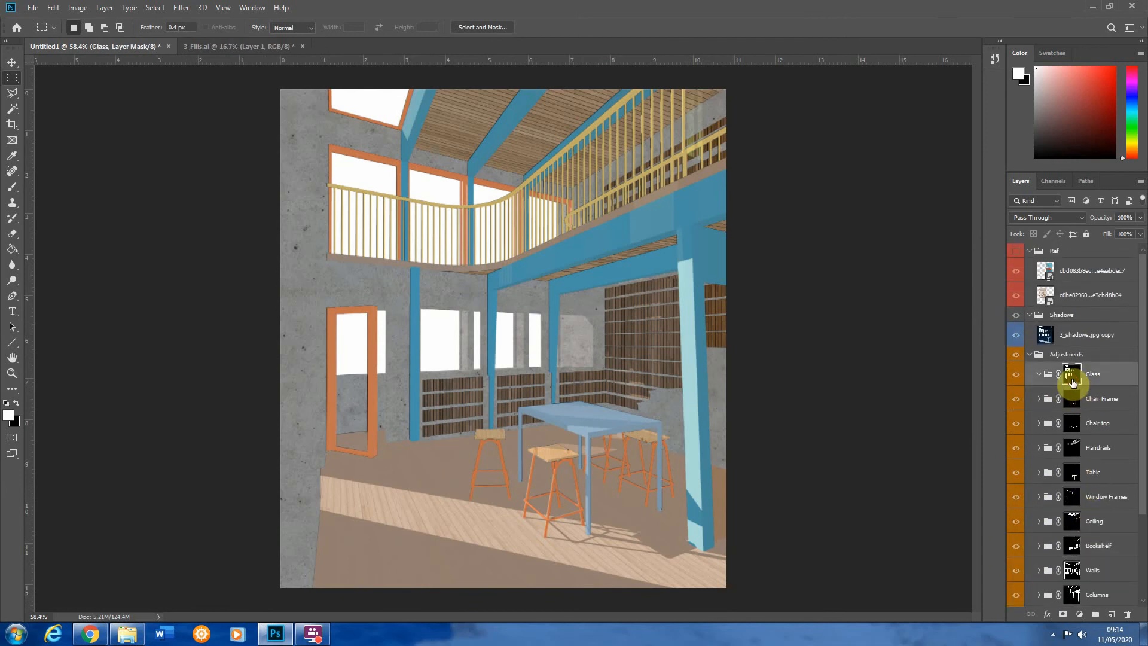
{"action": "key", "text": "backslash"}
{"action": "key", "text": "backslash"}
{"action": "left_click", "coordinate": [1112, 614]}
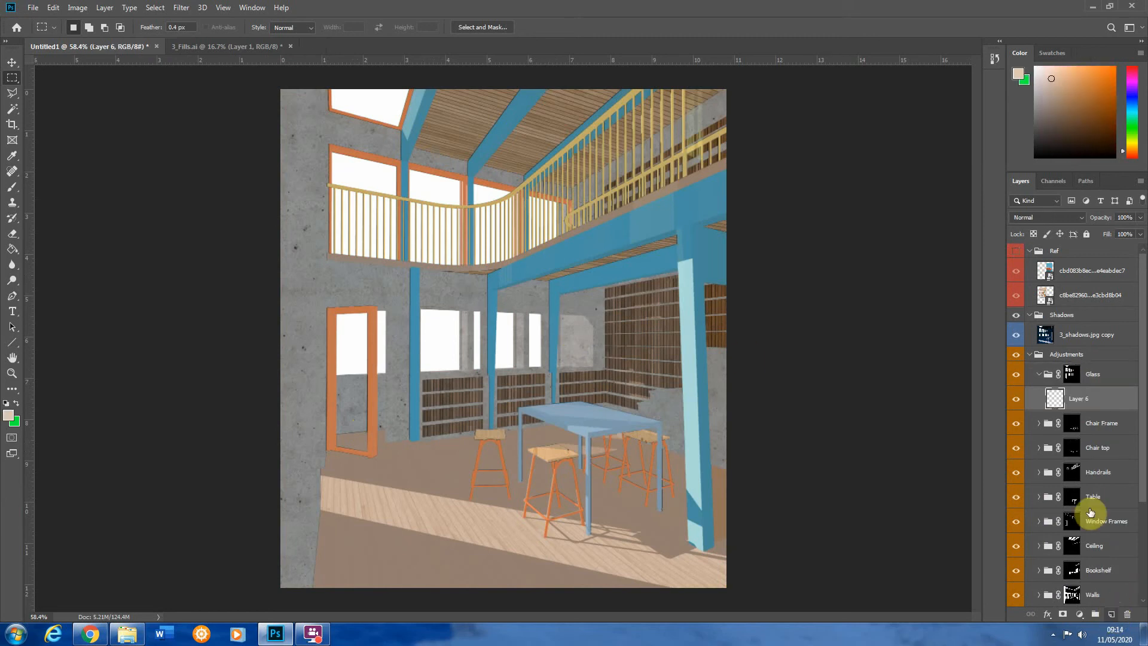
Sample a pale grey-green from the kitchen reference image and fill the new Glass layer with it, leaving the Ref group hidden
{"action": "left_click", "coordinate": [1017, 253]}
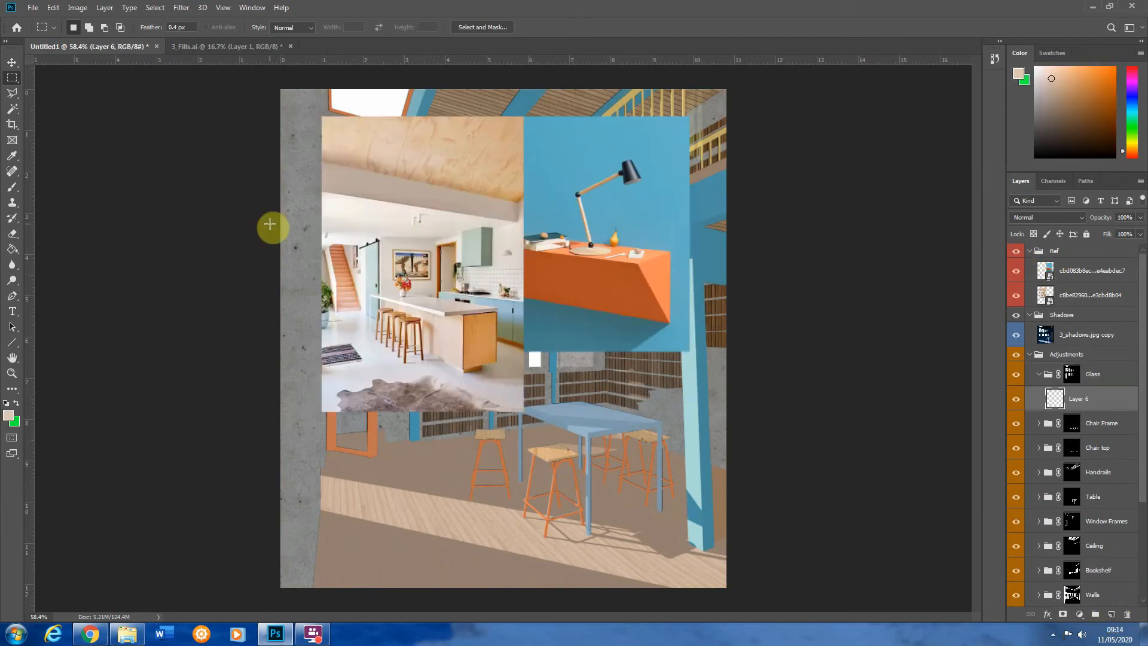
{"action": "left_click", "coordinate": [13, 248]}
{"action": "left_click", "coordinate": [372, 253], "text": "alt"}
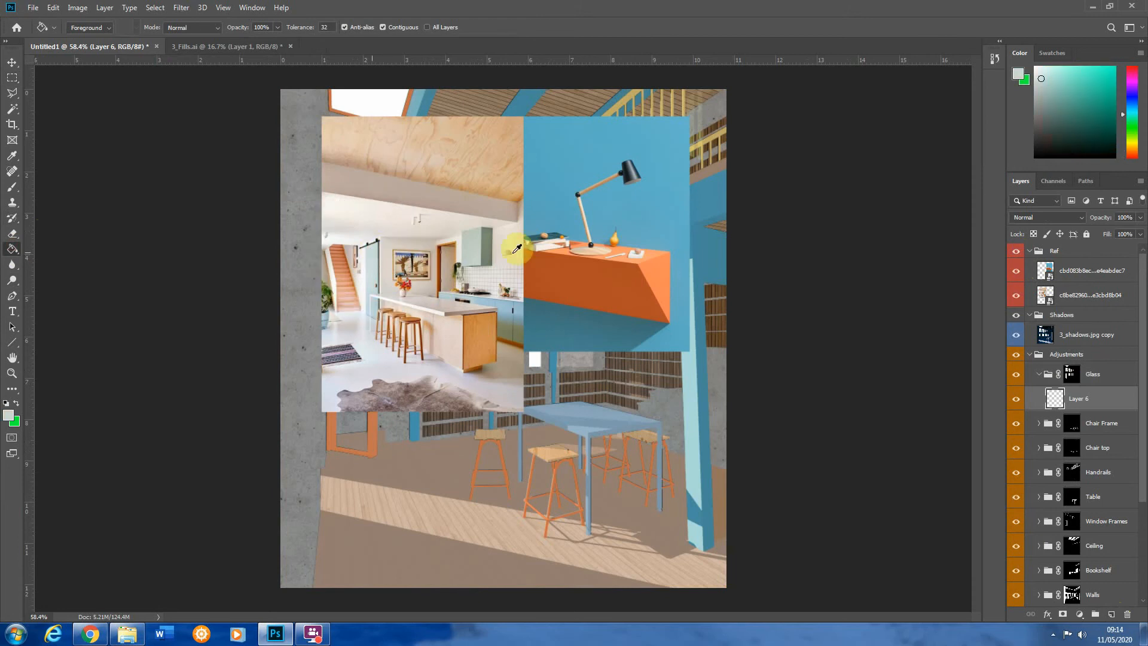
{"action": "left_click", "coordinate": [1015, 253]}
{"action": "left_click", "coordinate": [481, 333]}
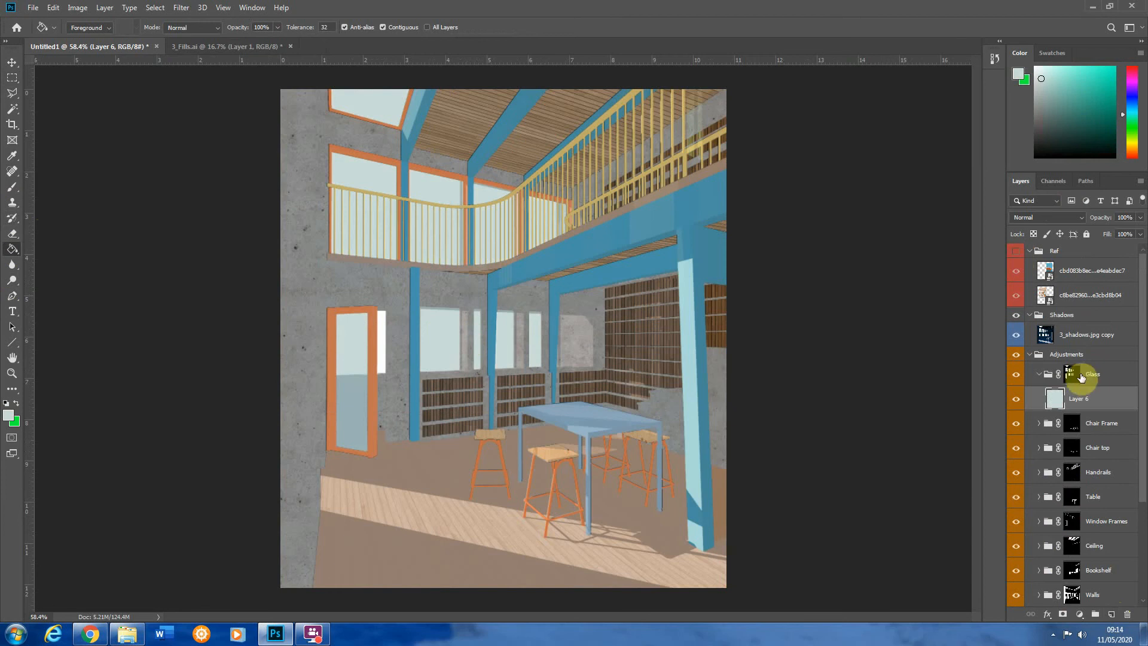
Display the Glass mask as an overlay and outline the unmasked strip in the first lower window with the Polygonal Lasso
{"action": "scroll", "coordinate": [433, 355], "scroll_direction": "up", "scroll_amount": 6}
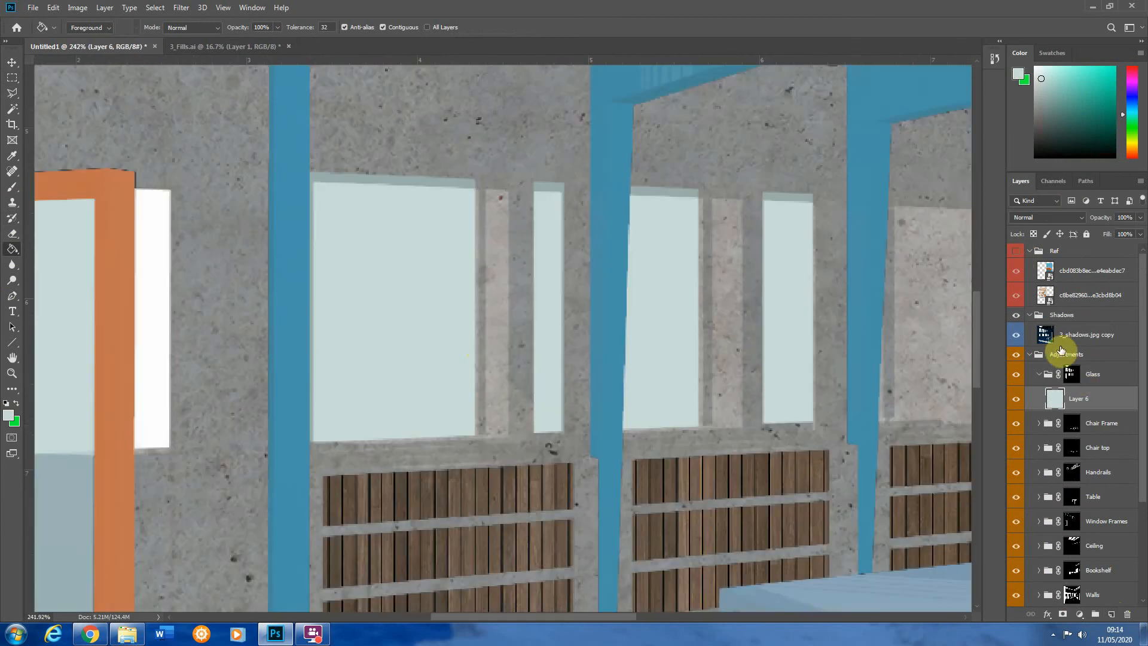
{"action": "left_click", "coordinate": [1072, 376]}
{"action": "key", "text": "backslash"}
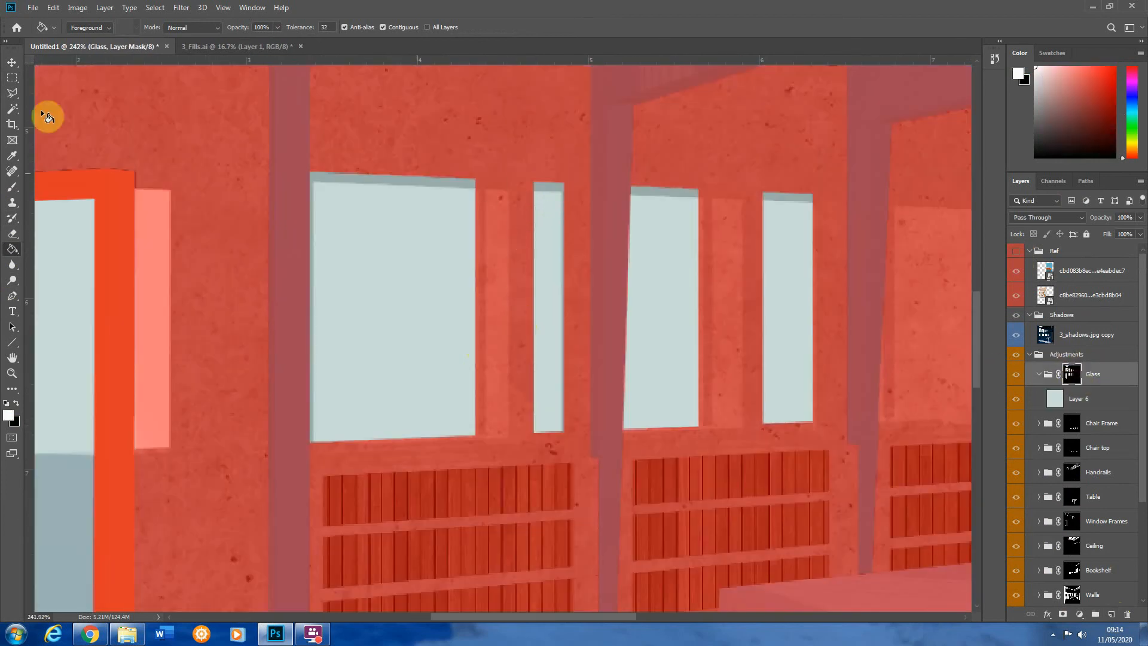
{"action": "left_click", "coordinate": [12, 93]}
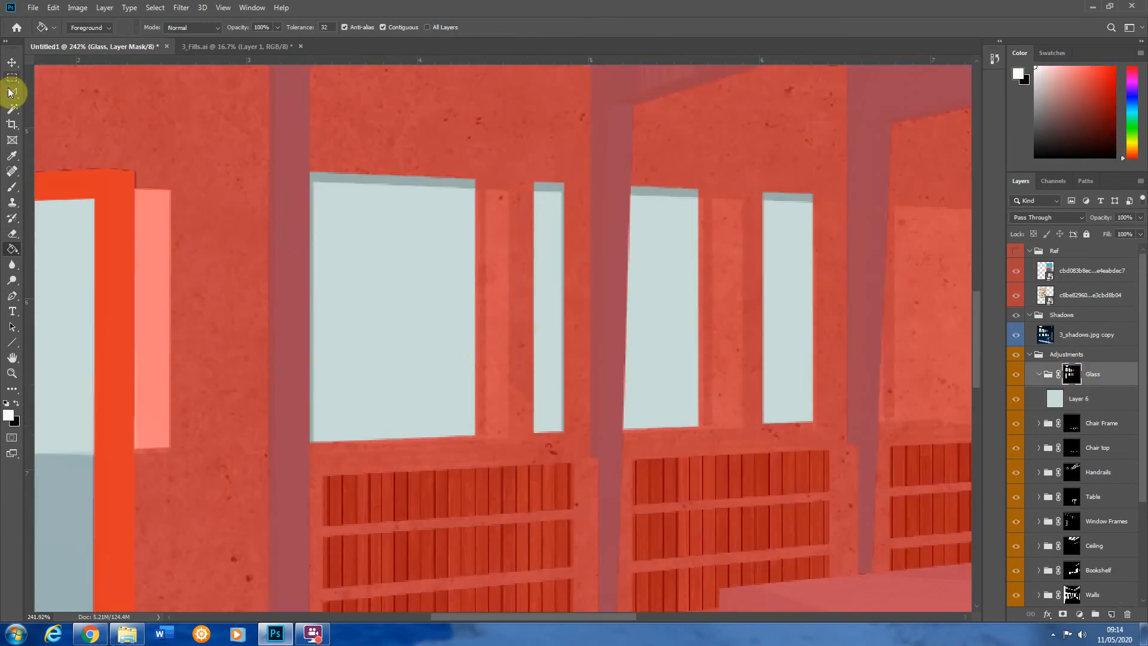
{"action": "left_click", "coordinate": [469, 179]}
{"action": "left_click", "coordinate": [564, 182]}
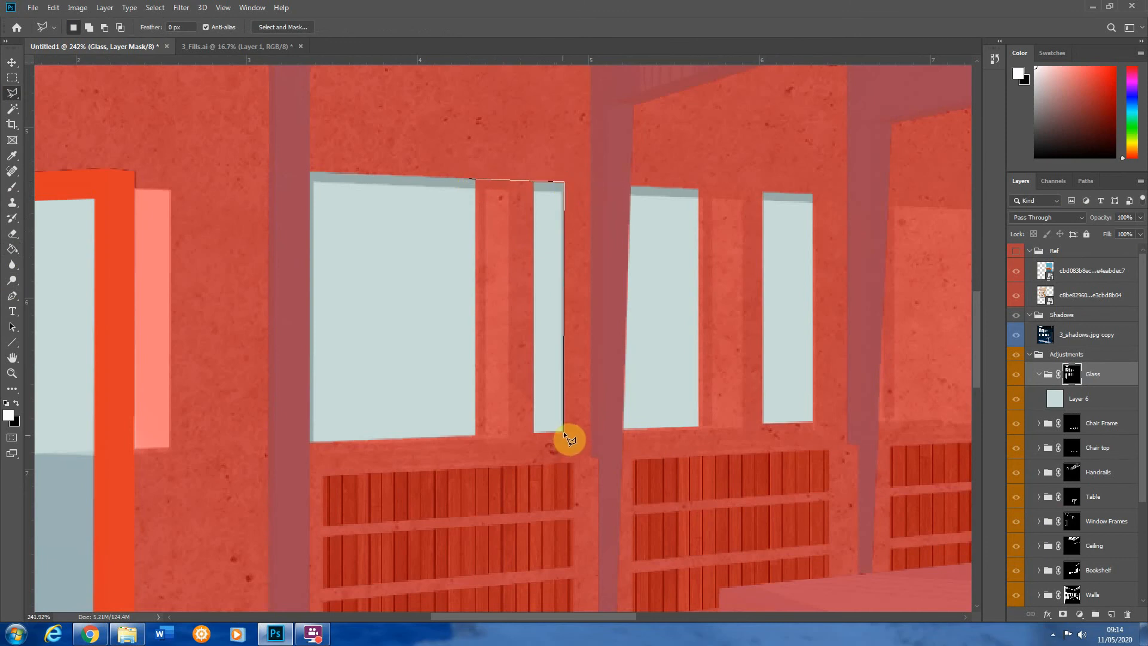
{"action": "left_click", "coordinate": [564, 432]}
{"action": "left_click", "coordinate": [457, 436]}
{"action": "left_click", "coordinate": [468, 179]}
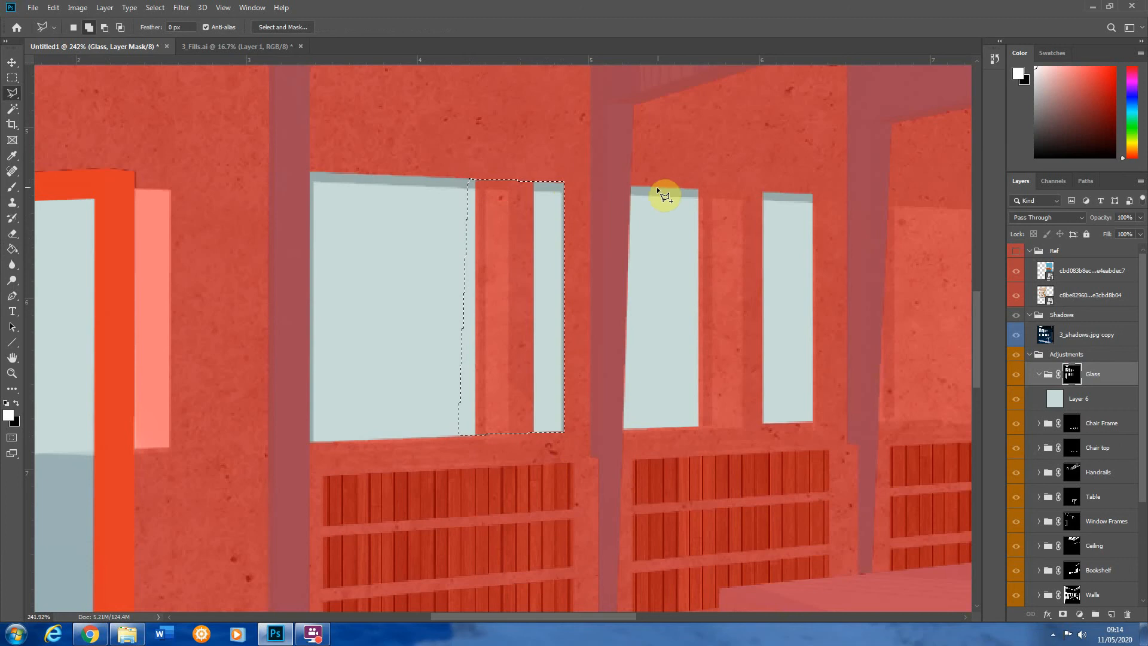
Add the missing strip between the panes of the second lower window to the selection
{"action": "left_click", "coordinate": [658, 188], "text": "shift"}
{"action": "left_click", "coordinate": [804, 192]}
{"action": "left_click", "coordinate": [804, 422]}
{"action": "left_click", "coordinate": [684, 427]}
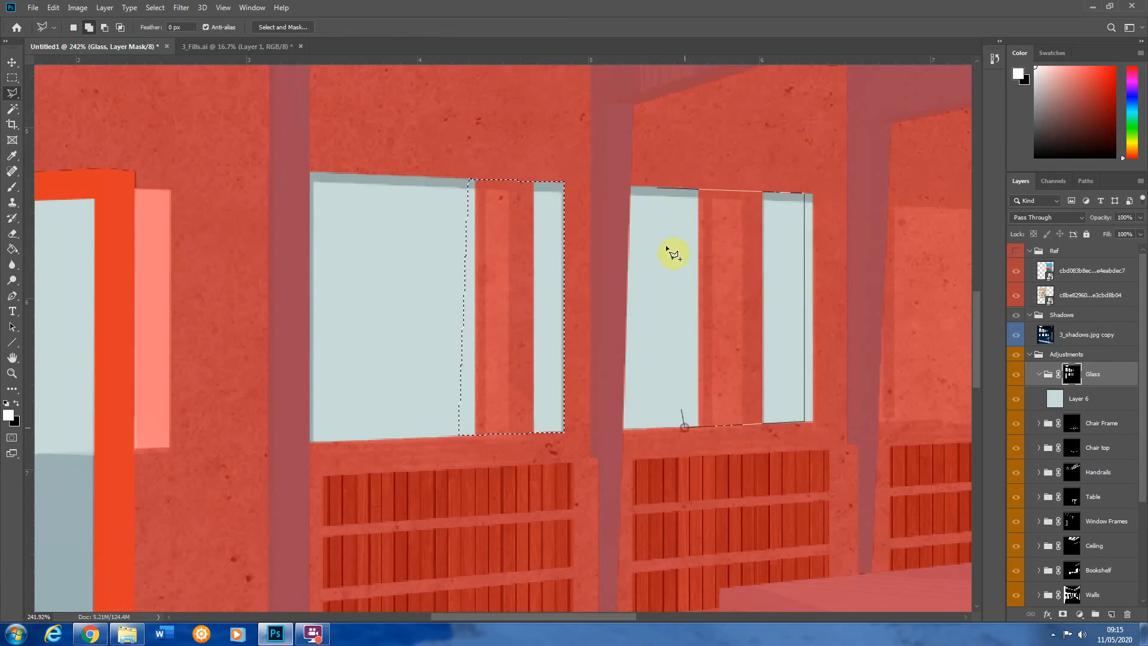
{"action": "left_click", "coordinate": [657, 188]}
Reveal the glass in both selected strips with the Eraser on the Glass mask, using black as foreground, and deselect
{"action": "scroll", "coordinate": [807, 383], "scroll_direction": "down", "scroll_amount": 3}
{"action": "scroll", "coordinate": [856, 352], "scroll_direction": "up", "scroll_amount": 4}
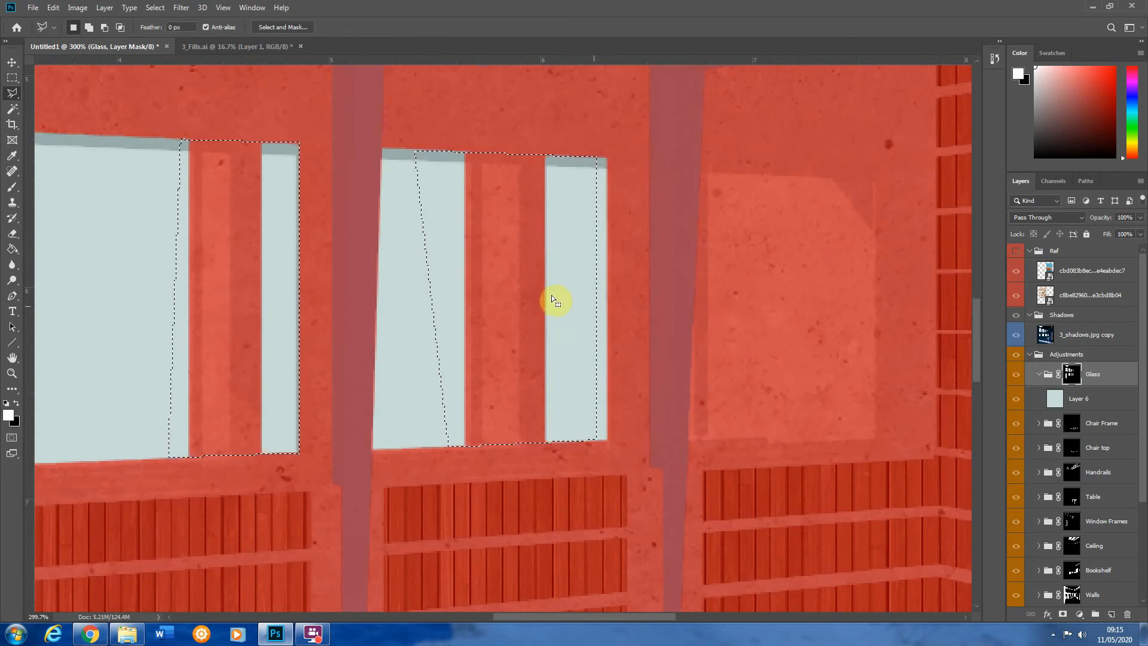
{"action": "key", "text": "e"}
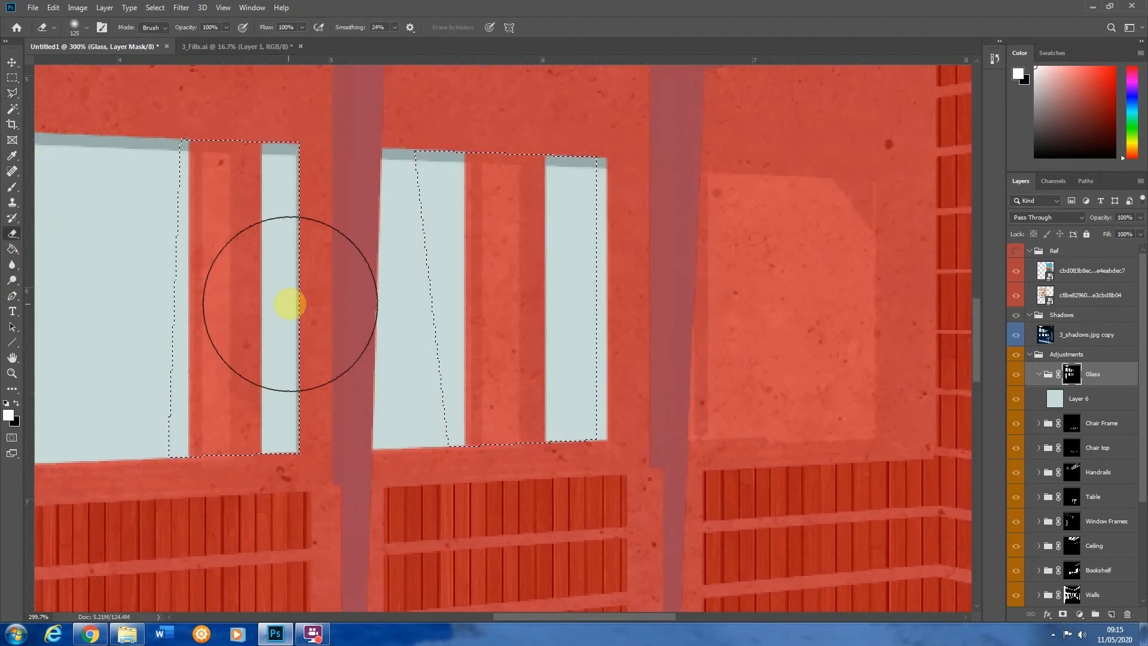
{"action": "mouse_move", "coordinate": [281, 305]}
{"action": "left_mouse_down"}
{"action": "mouse_move", "coordinate": [248, 332]}
{"action": "mouse_move", "coordinate": [212, 328]}
{"action": "left_mouse_up"}
{"action": "key", "text": "x"}
{"action": "mouse_move", "coordinate": [210, 277]}
{"action": "left_mouse_down"}
{"action": "mouse_move", "coordinate": [142, 397]}
{"action": "mouse_move", "coordinate": [287, 149]}
{"action": "left_mouse_up"}
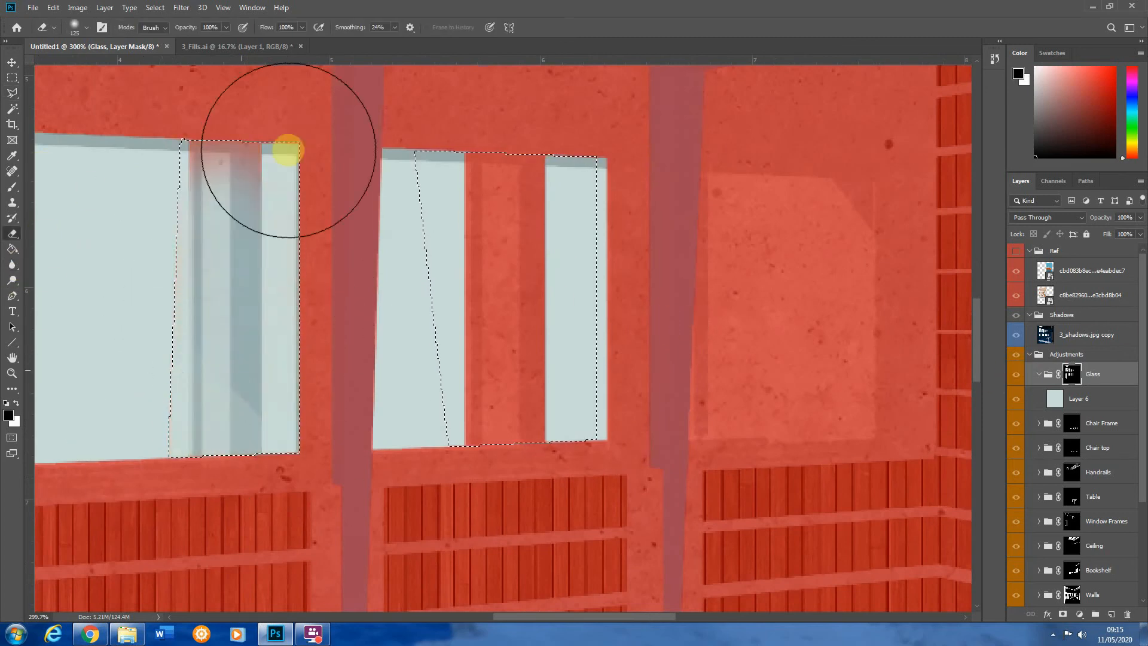
{"action": "mouse_move", "coordinate": [538, 209]}
{"action": "left_mouse_down"}
{"action": "mouse_move", "coordinate": [375, 180]}
{"action": "mouse_move", "coordinate": [354, 412]}
{"action": "mouse_move", "coordinate": [574, 85]}
{"action": "mouse_move", "coordinate": [363, 109]}
{"action": "left_mouse_up"}
{"action": "left_click", "coordinate": [11, 80]}
{"action": "left_click", "coordinate": [89, 292]}
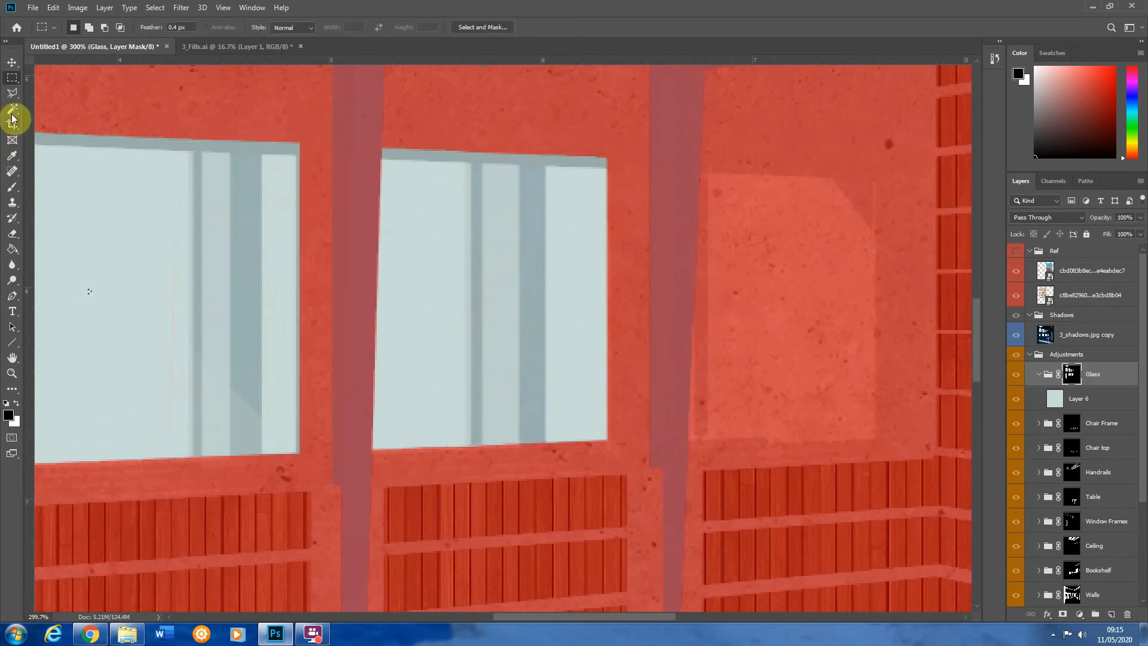
Pick the Polygonal Lasso and isolate the 3.jpg layer in the Base group so only the render is shown
{"action": "left_click", "coordinate": [11, 90]}
{"action": "left_click", "coordinate": [811, 177]}
{"action": "scroll", "coordinate": [659, 220], "scroll_direction": "down", "scroll_amount": 2}
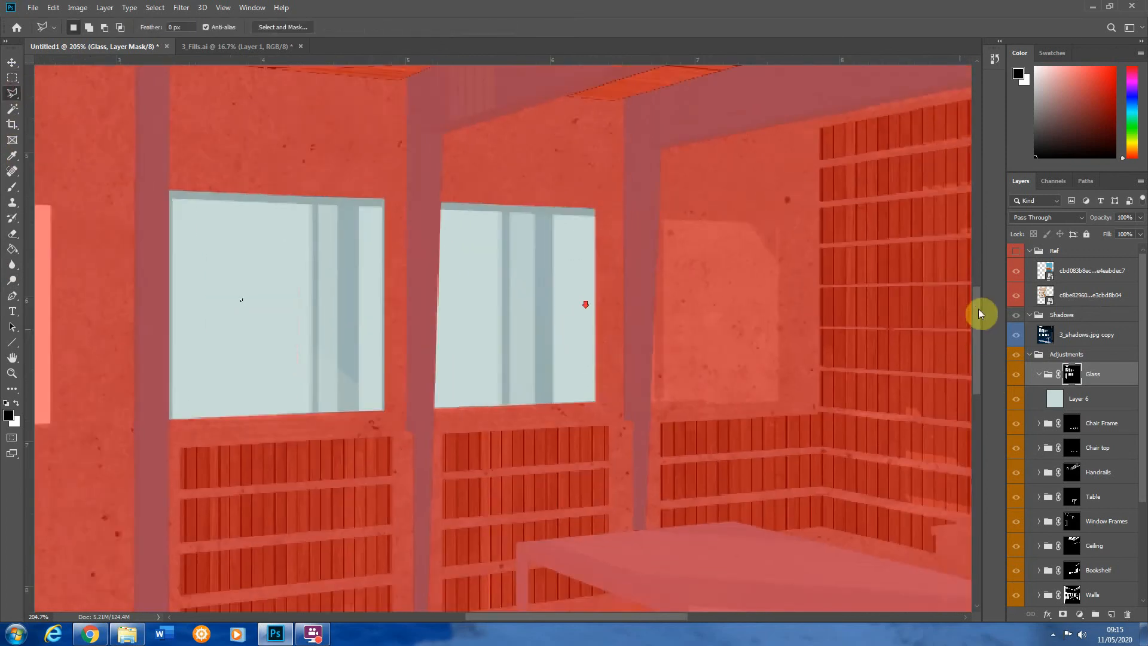
{"action": "scroll", "coordinate": [1076, 449], "scroll_direction": "down", "scroll_amount": 3}
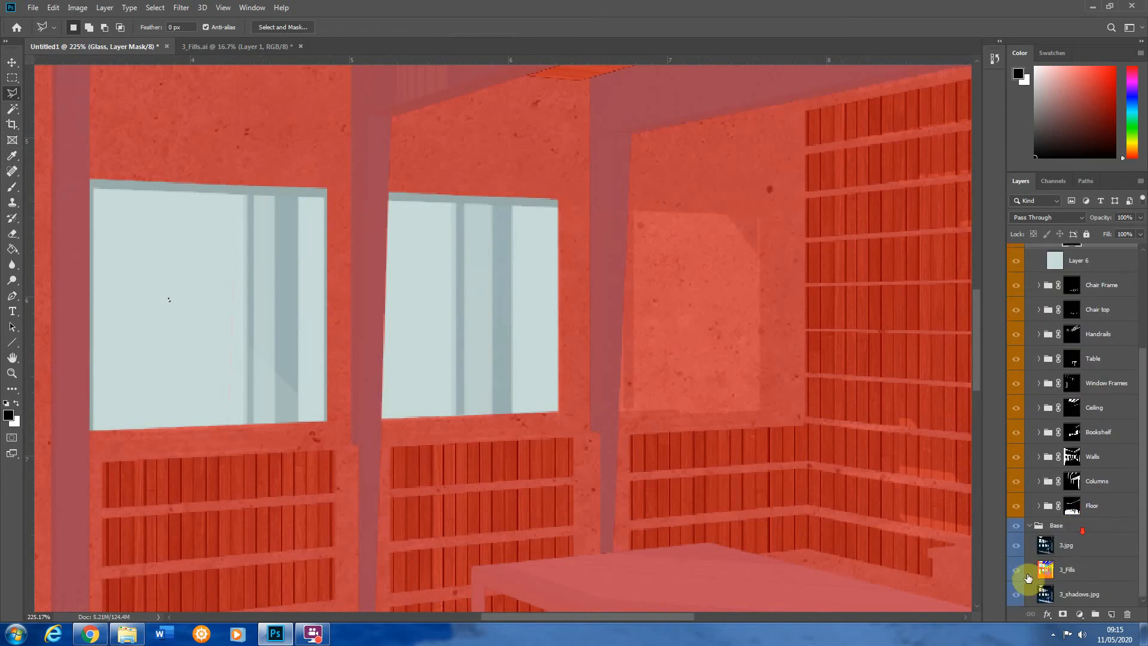
{"action": "left_click", "coordinate": [1019, 547]}
{"action": "left_click", "coordinate": [1023, 554], "text": "alt"}
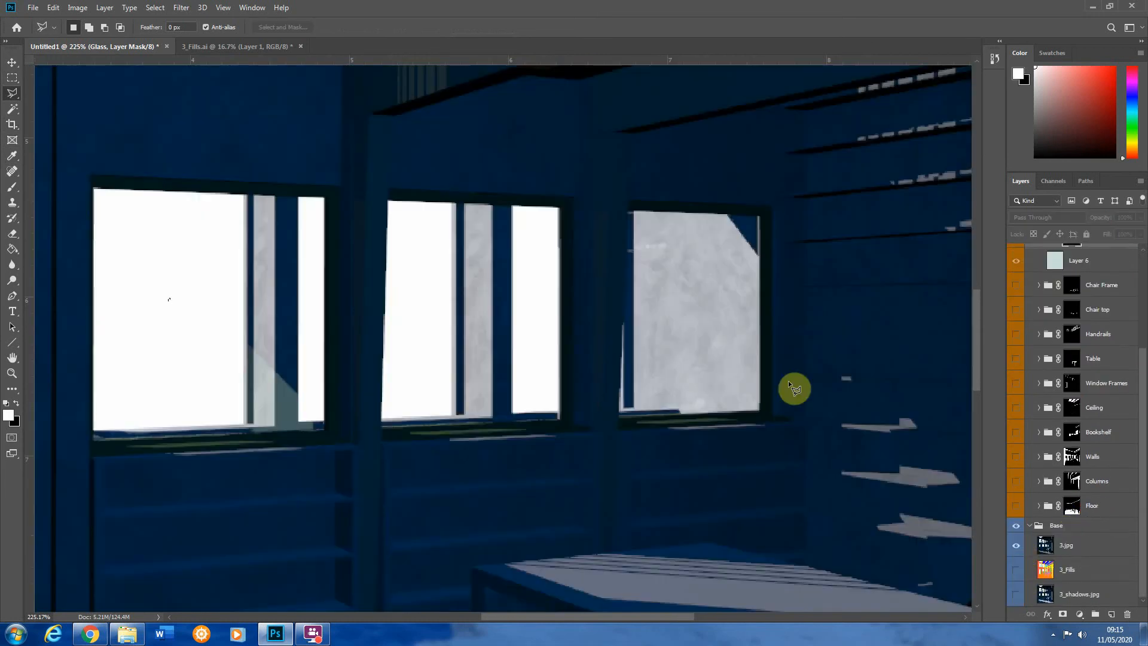
Outline the whole pane of the third lower window beside the bookshelf with the Polygonal Lasso
{"action": "scroll", "coordinate": [643, 207], "scroll_direction": "up", "scroll_amount": 3}
{"action": "left_click", "coordinate": [607, 202]}
{"action": "left_click", "coordinate": [797, 208]}
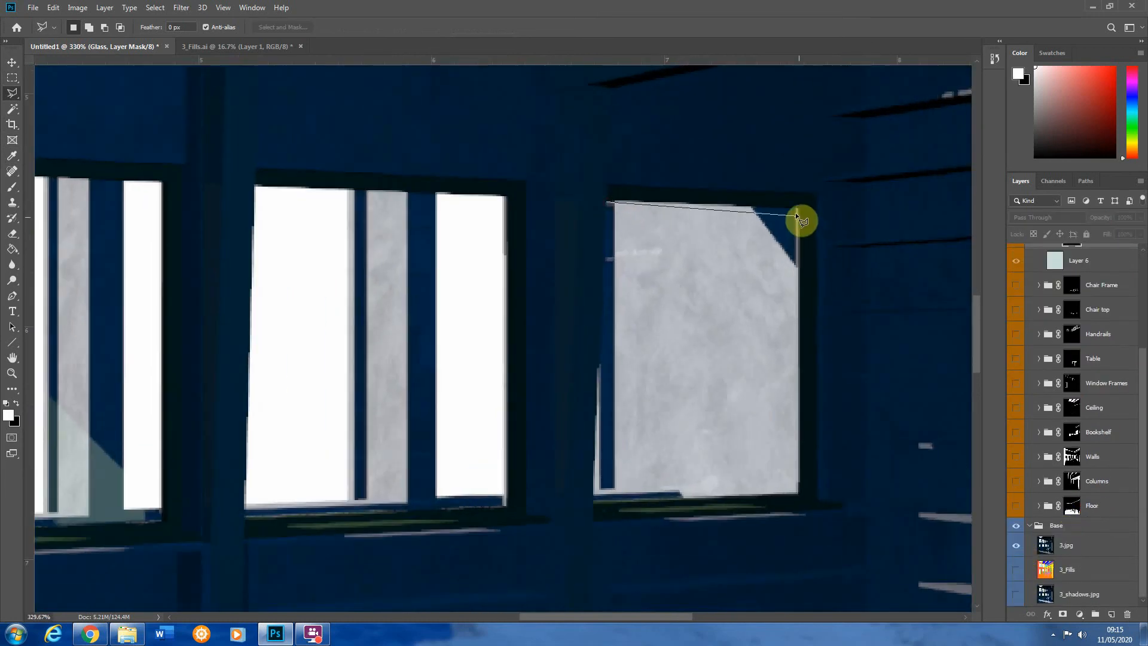
{"action": "left_click", "coordinate": [801, 494]}
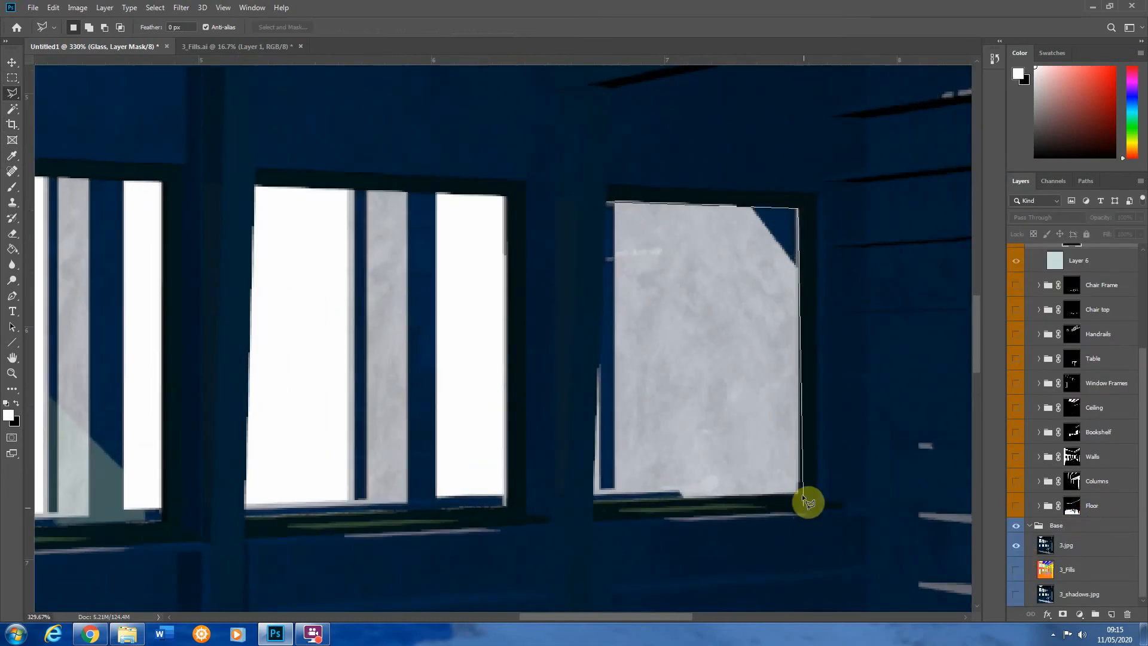
{"action": "left_click", "coordinate": [593, 498]}
{"action": "left_click", "coordinate": [606, 203]}
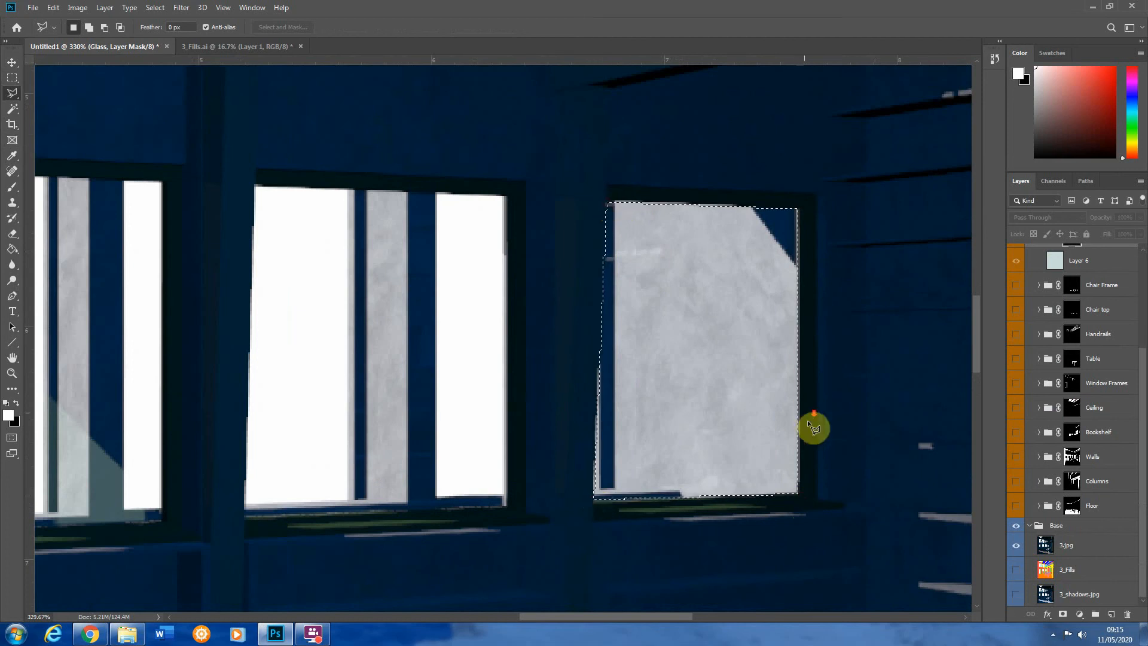
Show all layers again and erase on the Glass mask within the selection to reveal glass in the third lower window
{"action": "scroll", "coordinate": [807, 420], "scroll_direction": "down", "scroll_amount": 5}
{"action": "left_click", "coordinate": [1023, 552], "text": "alt"}
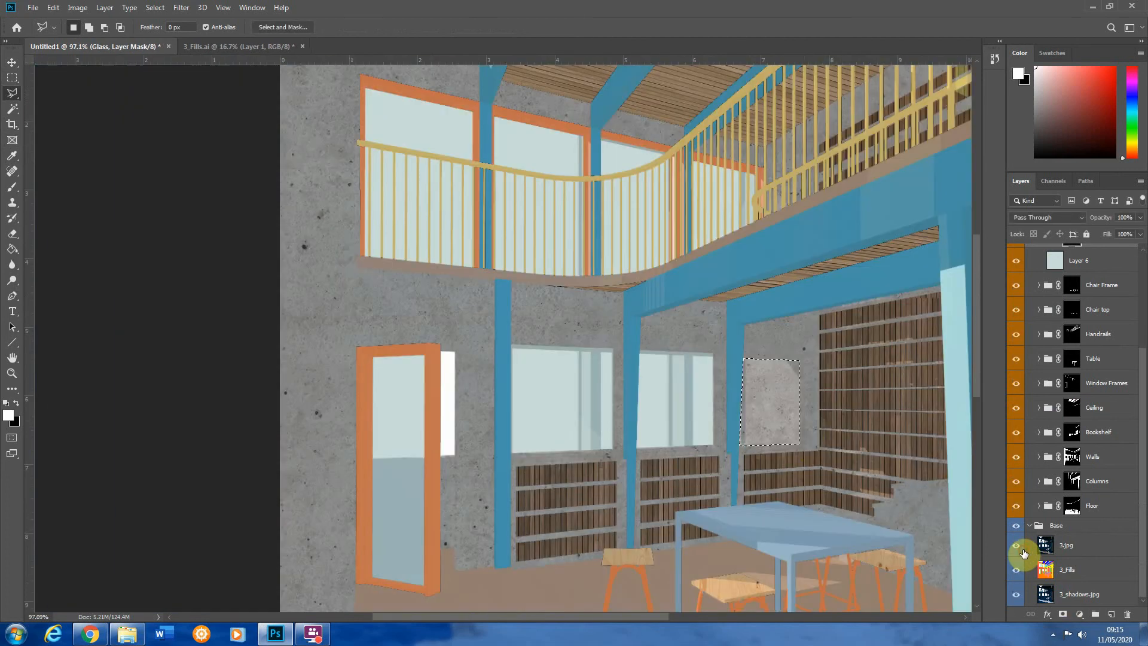
{"action": "key", "text": "e"}
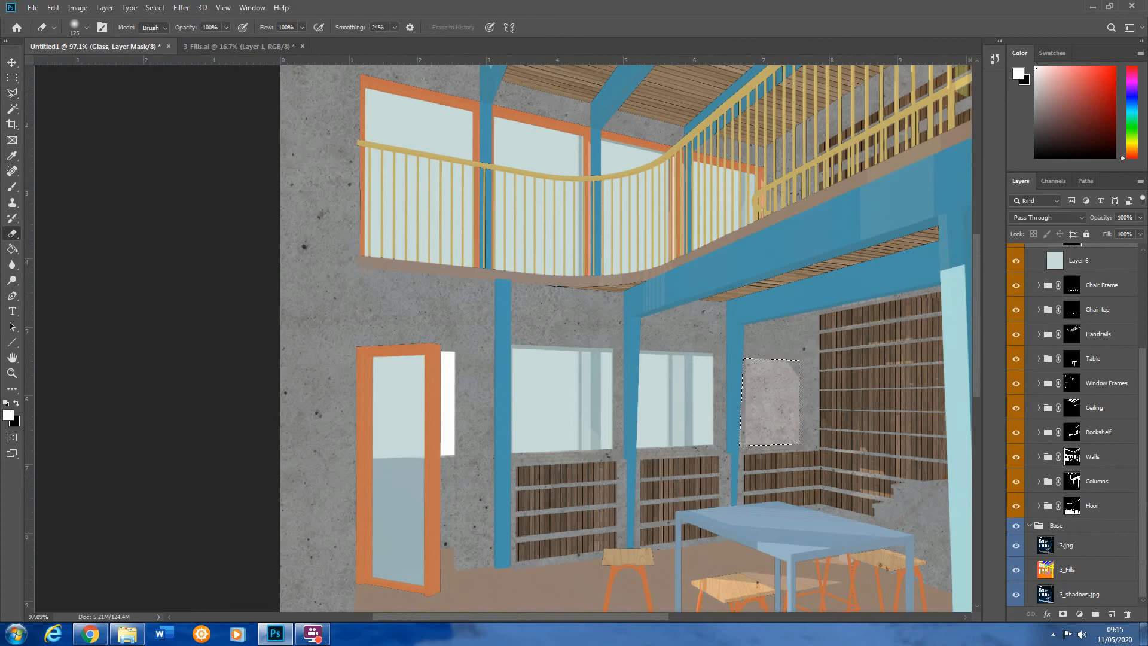
{"action": "left_click_drag", "start_coordinate": [1143, 424], "coordinate": [1130, 318]}
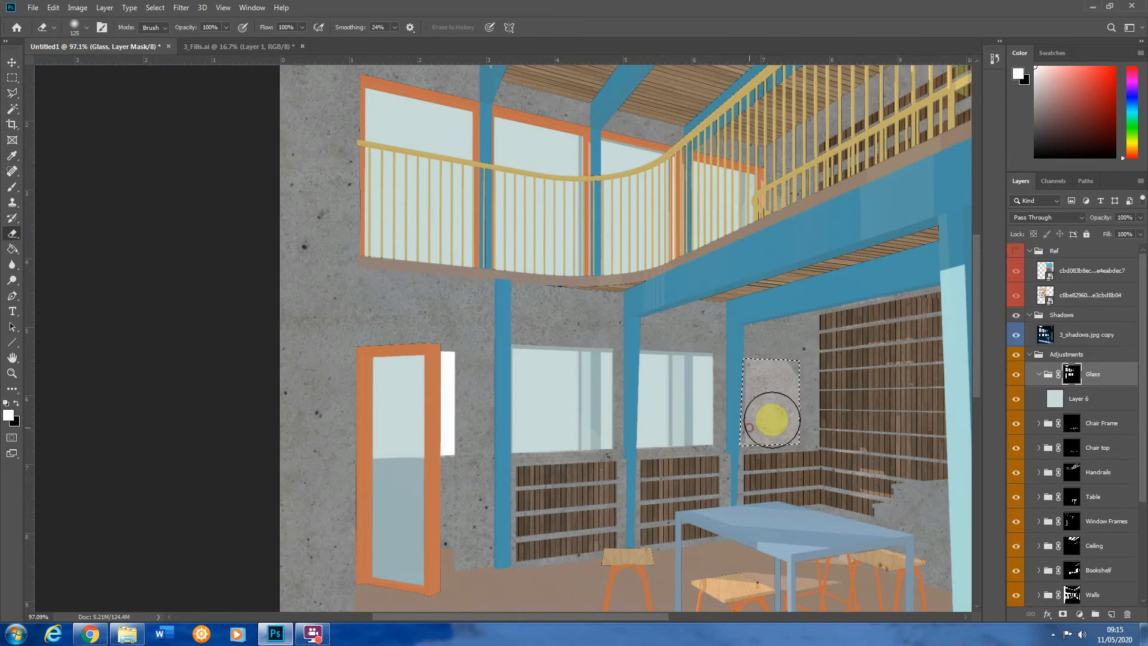
{"action": "key", "text": "x"}
{"action": "mouse_move", "coordinate": [838, 410]}
{"action": "left_mouse_down"}
{"action": "mouse_move", "coordinate": [792, 437]}
{"action": "mouse_move", "coordinate": [820, 424]}
{"action": "mouse_move", "coordinate": [782, 366]}
{"action": "mouse_move", "coordinate": [717, 354]}
{"action": "left_mouse_up"}
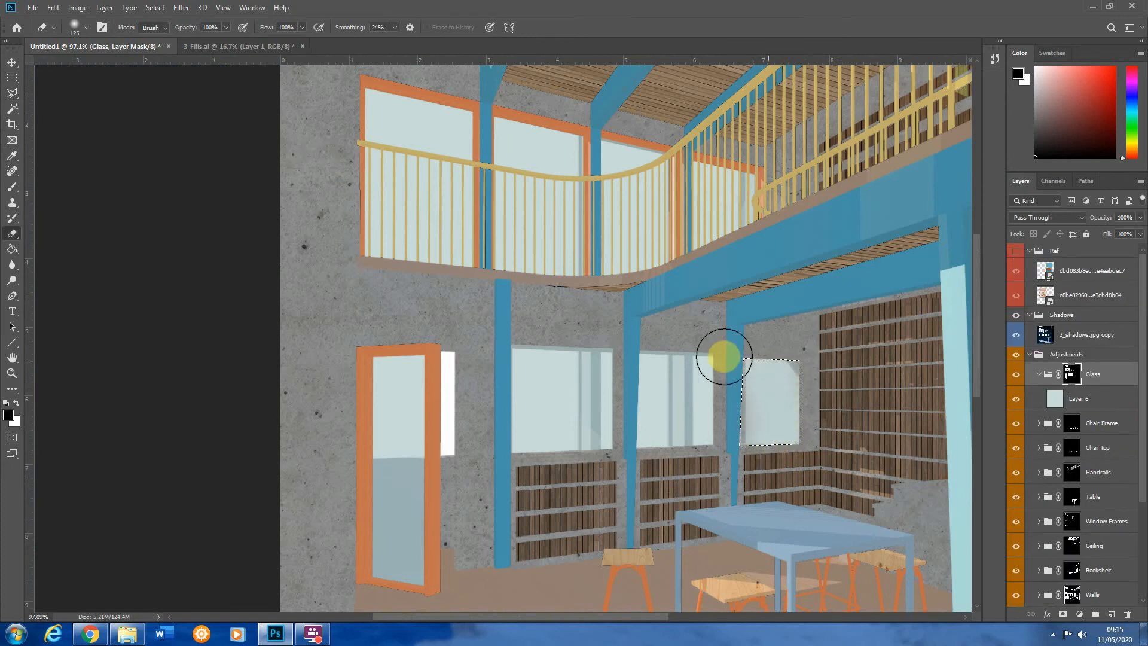
Isolate the 3_Fills layer and the 3.jpg layer in turn to compare the lower windows, and pick the Polygonal Lasso
{"action": "scroll", "coordinate": [628, 430], "scroll_direction": "down", "scroll_amount": 2}
{"action": "scroll", "coordinate": [717, 389], "scroll_direction": "up", "scroll_amount": 5}
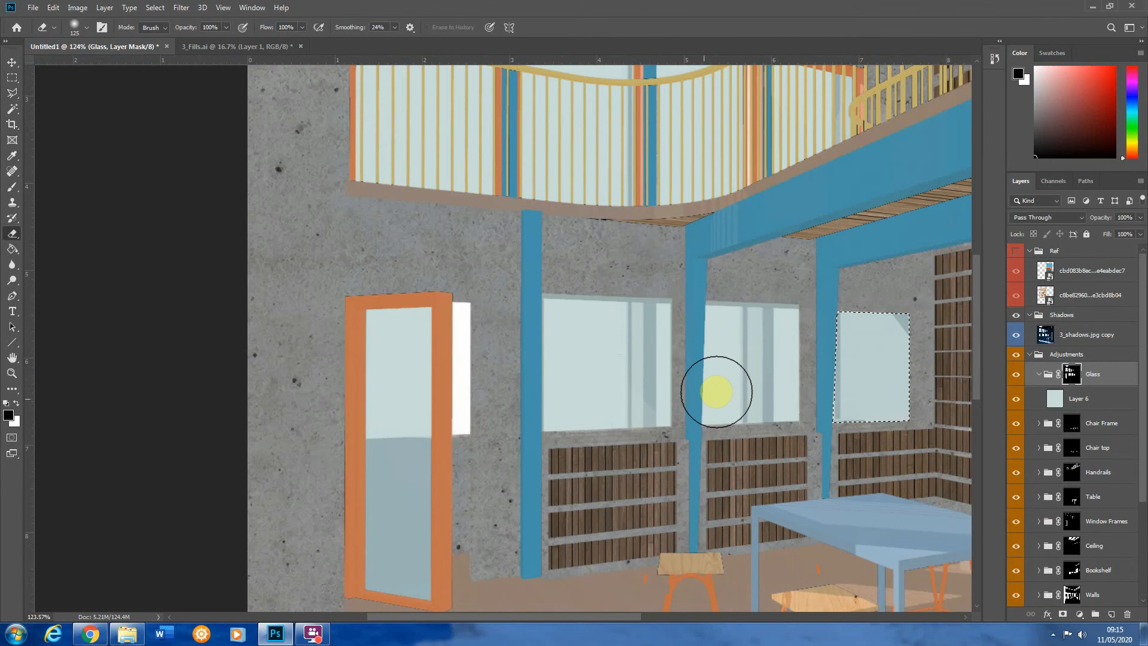
{"action": "scroll", "coordinate": [428, 366], "scroll_direction": "down", "scroll_amount": 2}
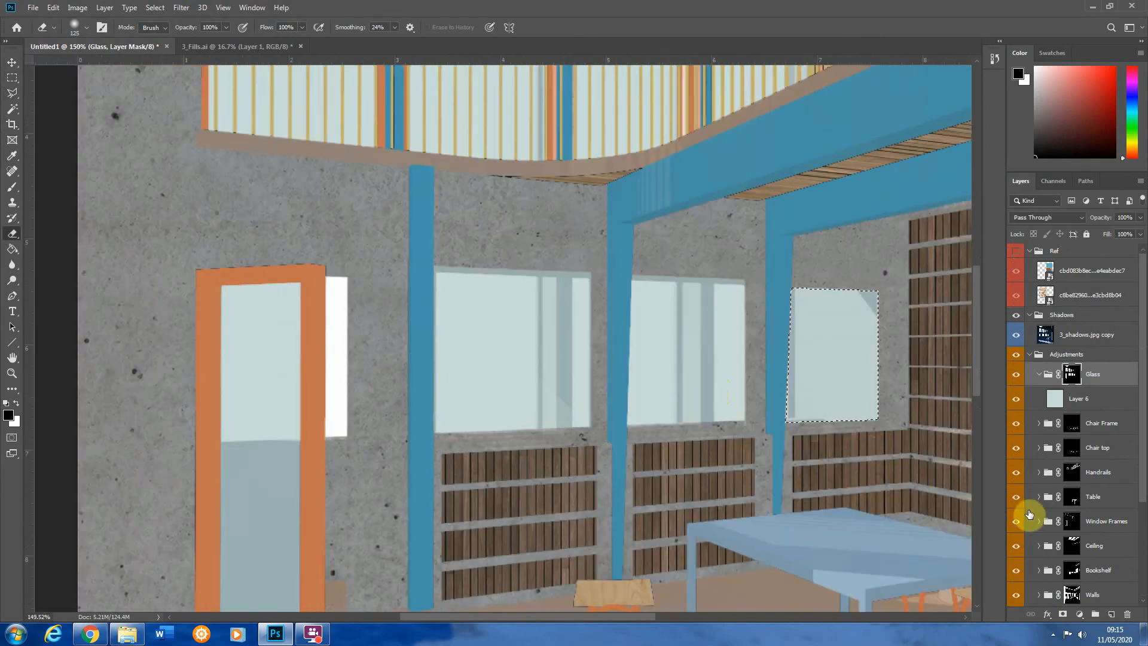
{"action": "scroll", "coordinate": [1136, 430], "scroll_direction": "down", "scroll_amount": 5}
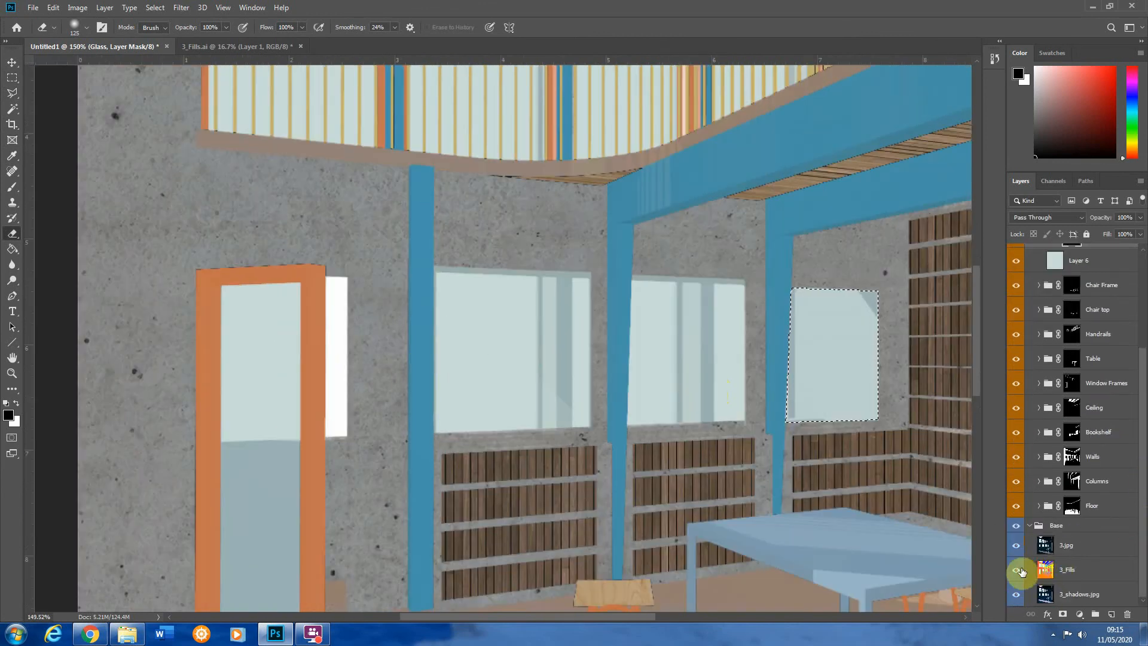
{"action": "left_click", "coordinate": [1017, 570], "text": "alt"}
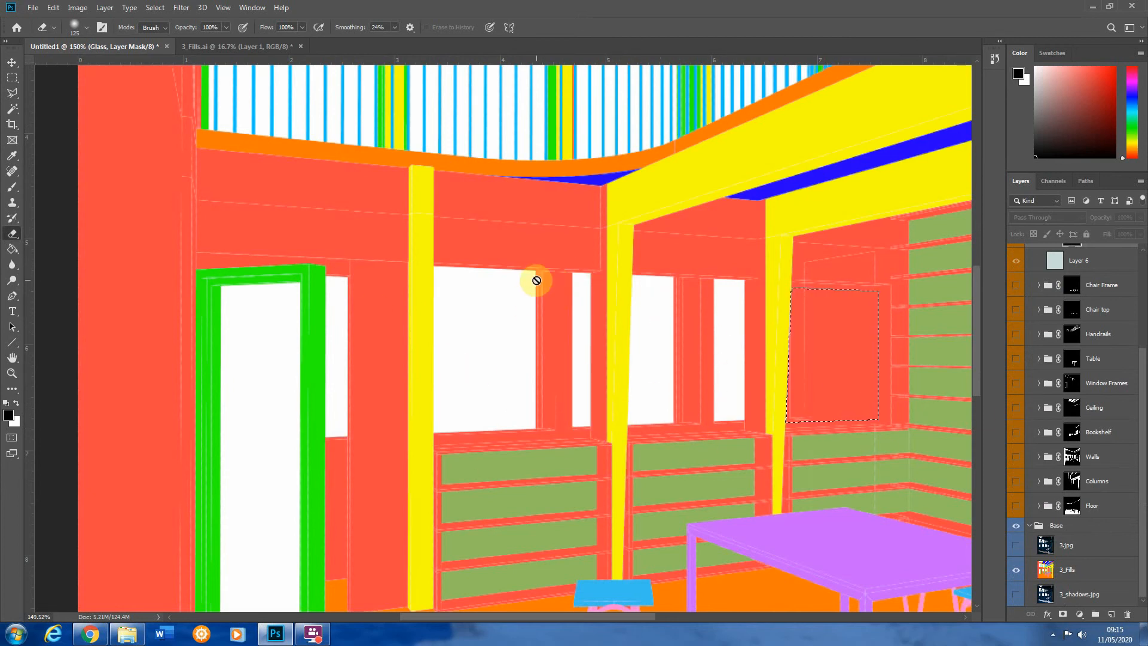
{"action": "left_click", "coordinate": [1018, 575], "text": "alt"}
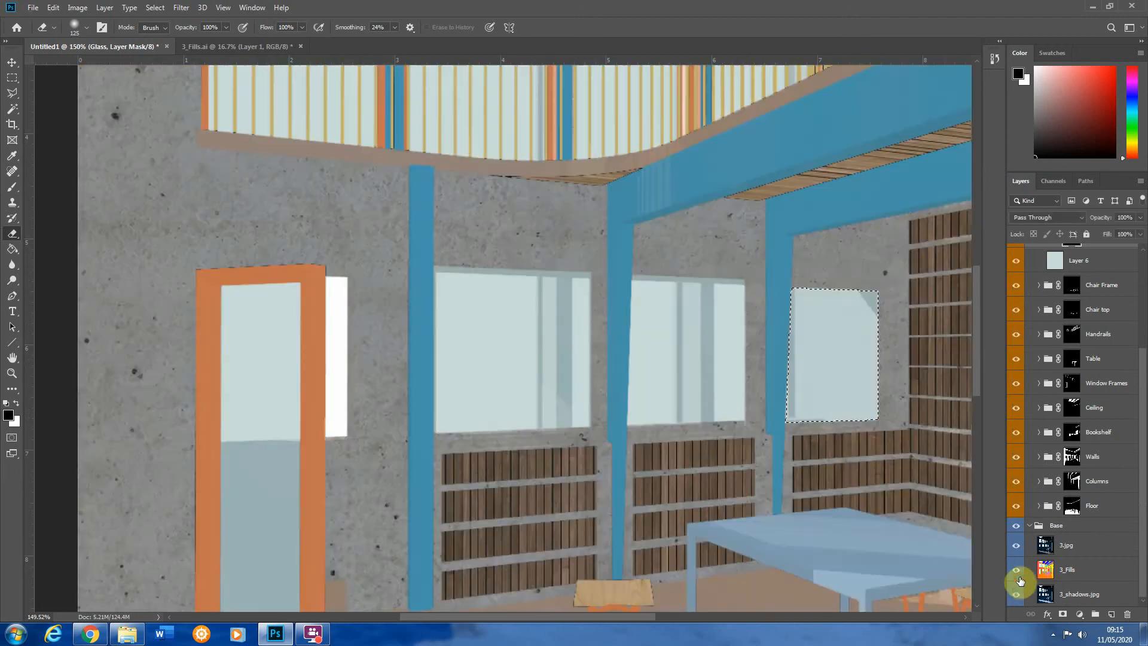
{"action": "left_click", "coordinate": [1020, 549], "text": "alt"}
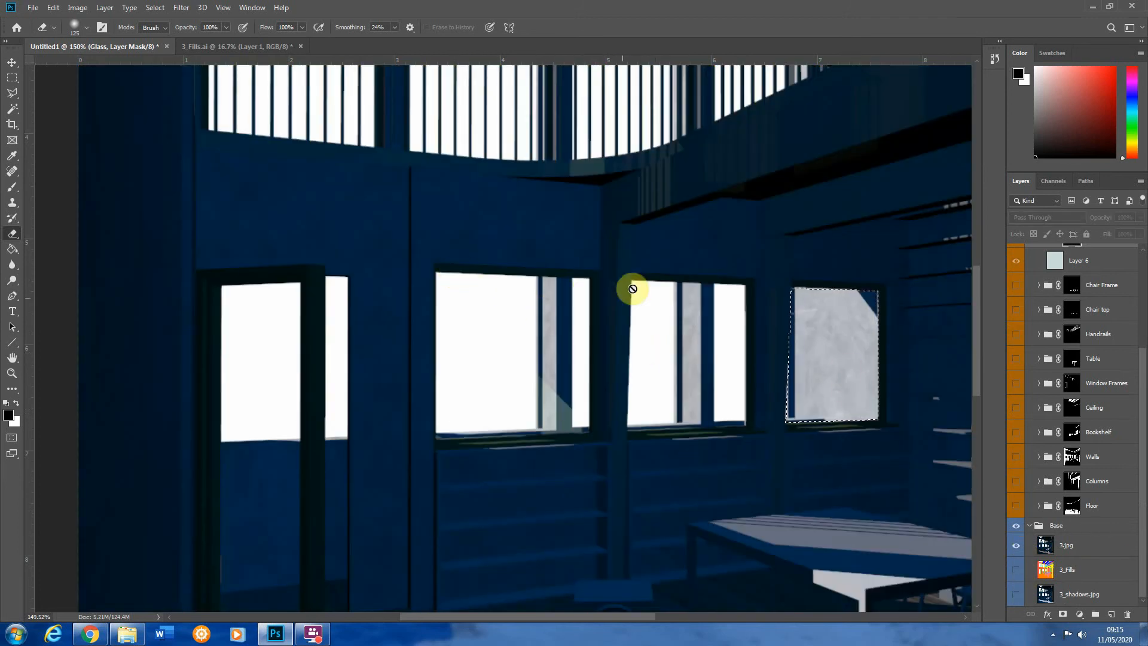
{"action": "left_click", "coordinate": [12, 94]}
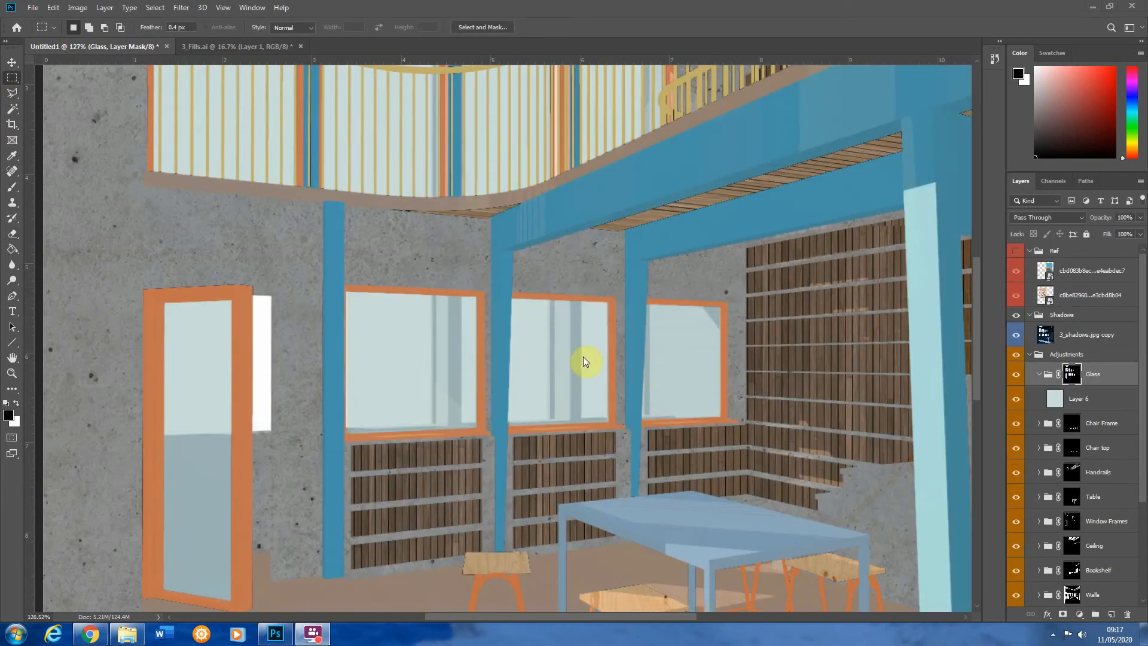
Lower the Fill of the Glass group's colour layer, Layer 6, to 57%
{"action": "scroll", "coordinate": [571, 366], "scroll_direction": "down", "scroll_amount": 5}
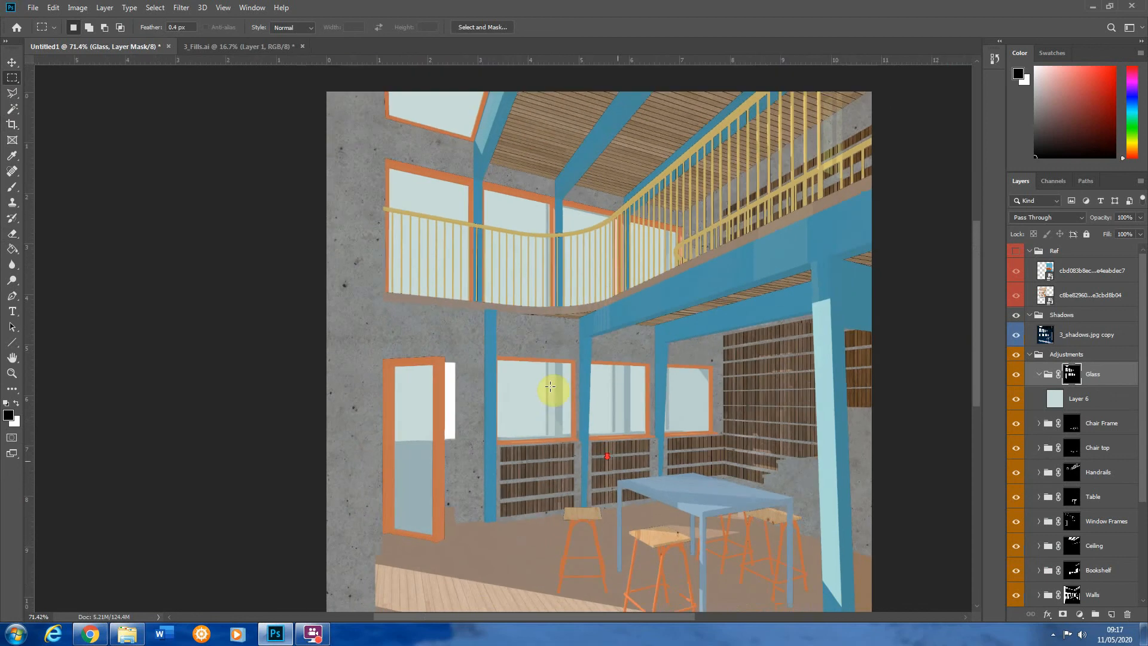
{"action": "left_click", "coordinate": [1055, 394]}
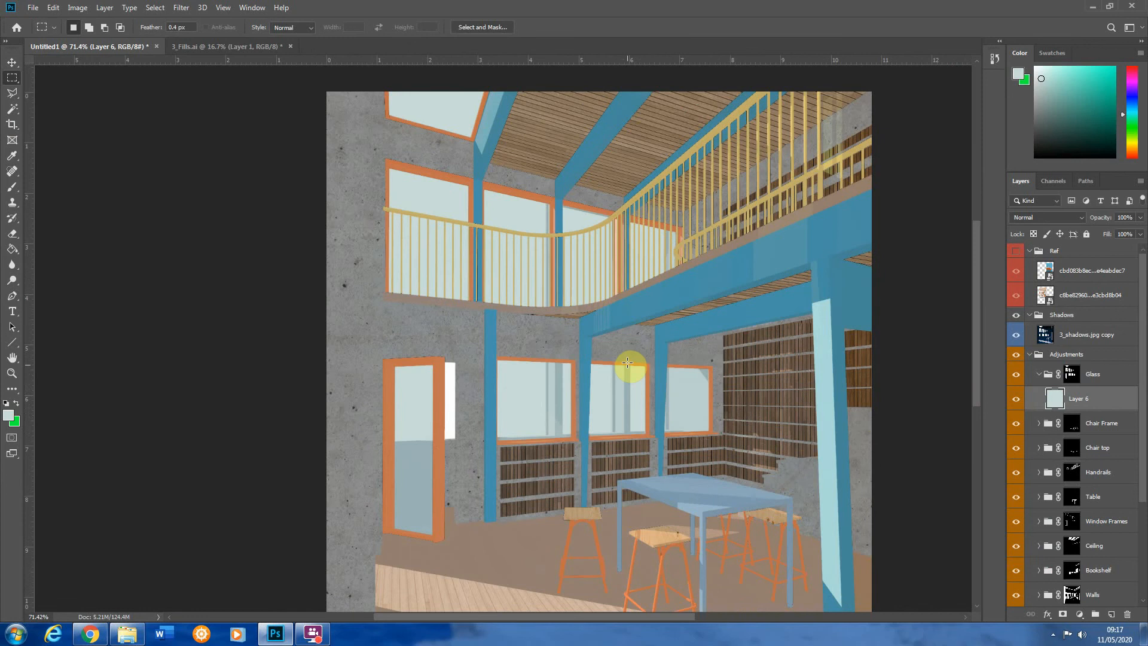
{"action": "scroll", "coordinate": [628, 436], "scroll_direction": "down", "scroll_amount": 2}
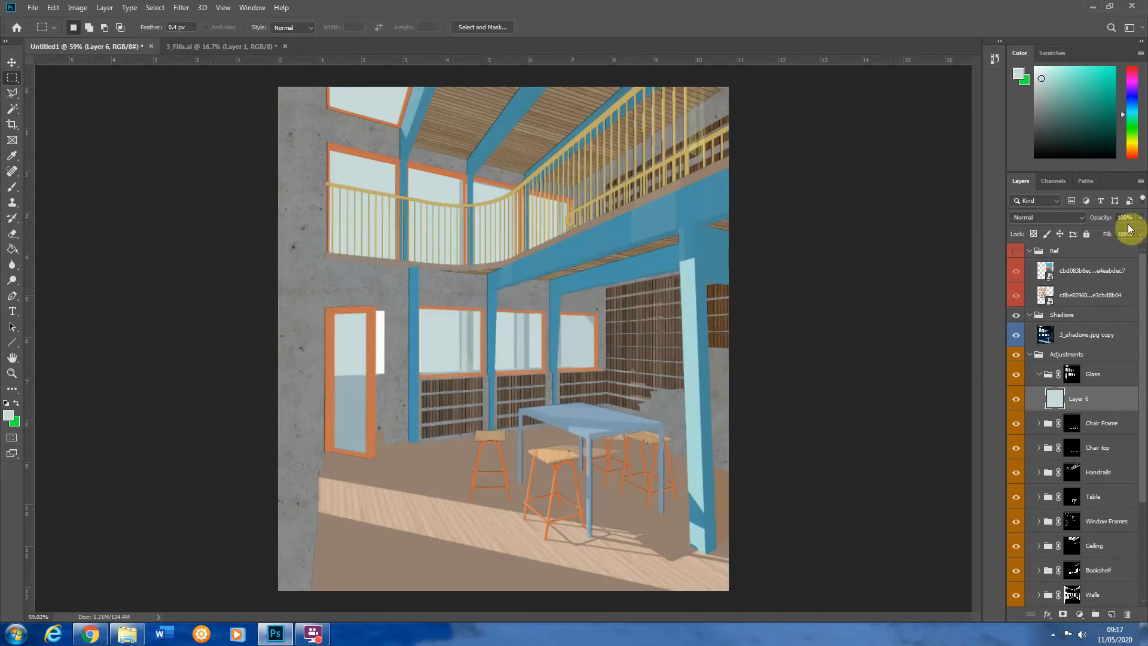
{"action": "left_click_drag", "start_coordinate": [1122, 254], "coordinate": [1120, 254]}
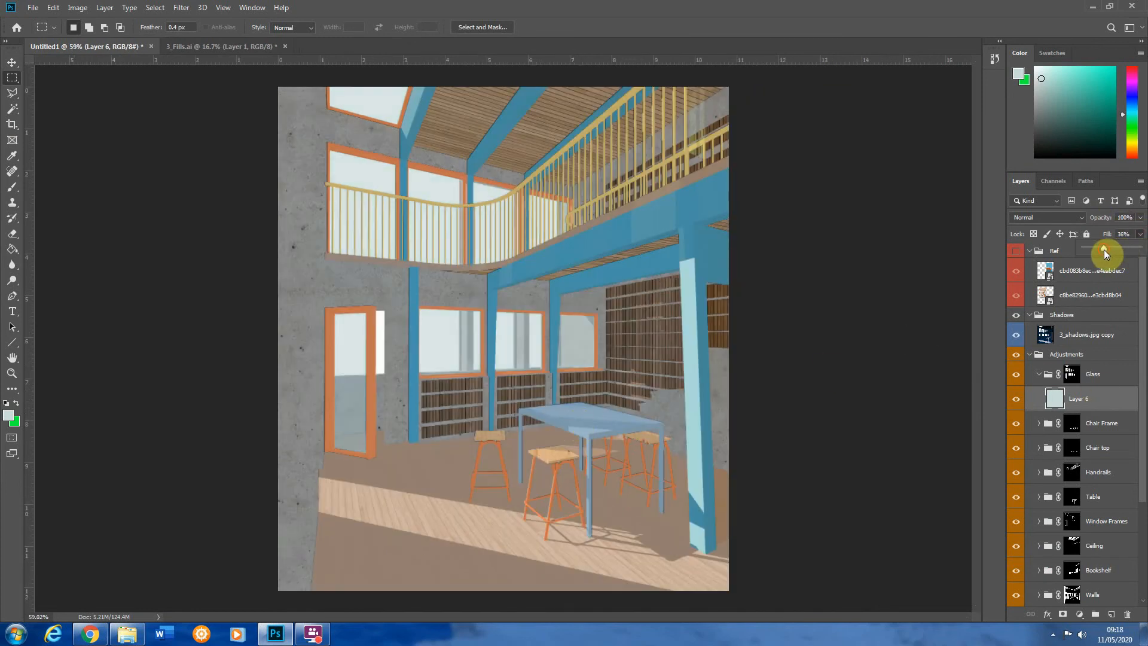
{"action": "left_click", "coordinate": [1115, 249]}
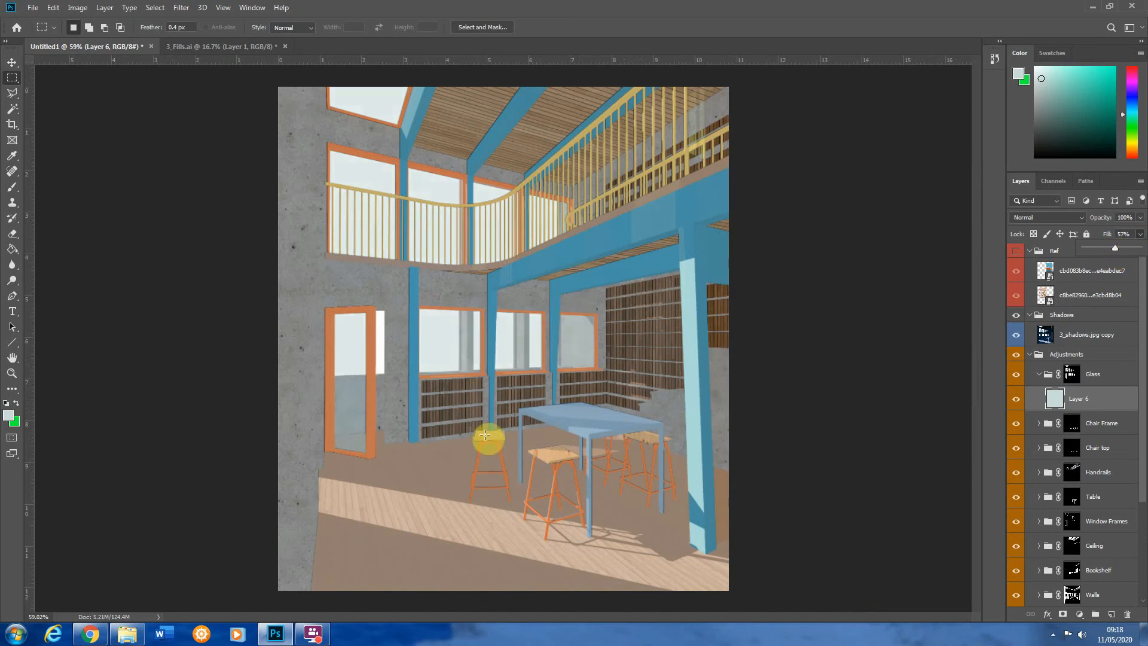
Select a rectangle over the tall bookshelf beside the third lower window and copy its visible pixels to a new layer in the Glass group
{"action": "scroll", "coordinate": [523, 354], "scroll_direction": "up", "scroll_amount": 2}
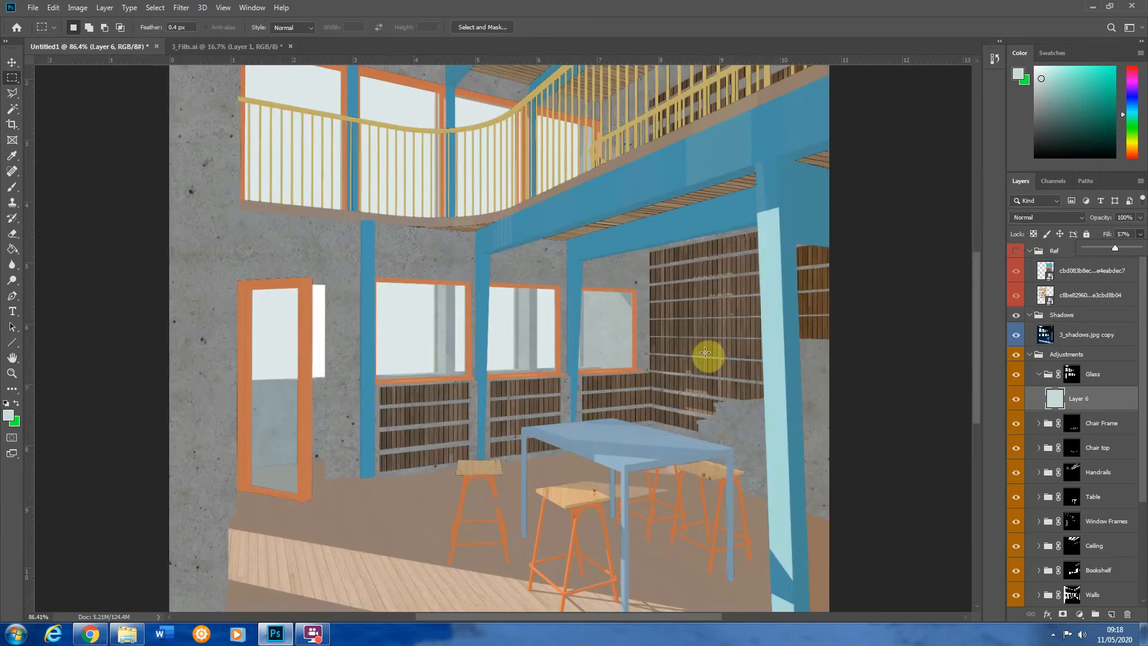
{"action": "left_click_drag", "start_coordinate": [649, 272], "coordinate": [756, 450]}
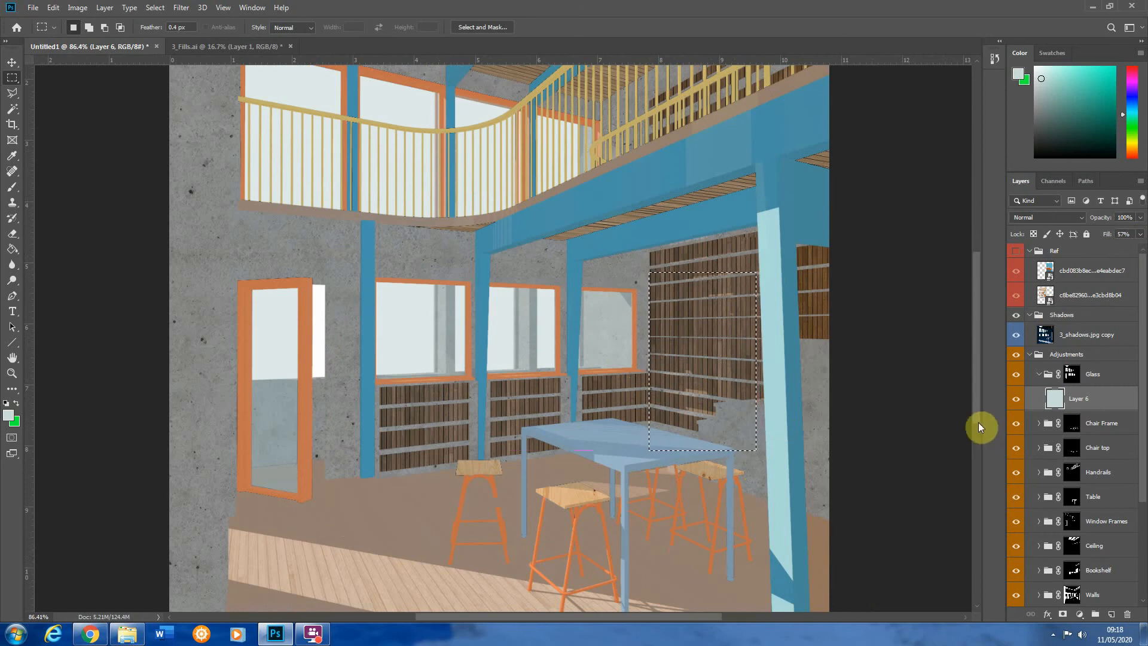
{"action": "key", "text": "ctrl+j"}
Mirror the bookshelf copy horizontally, stretch it to about 147% width, and place it over the second and third lower windows
{"action": "key", "text": "ctrl+t"}
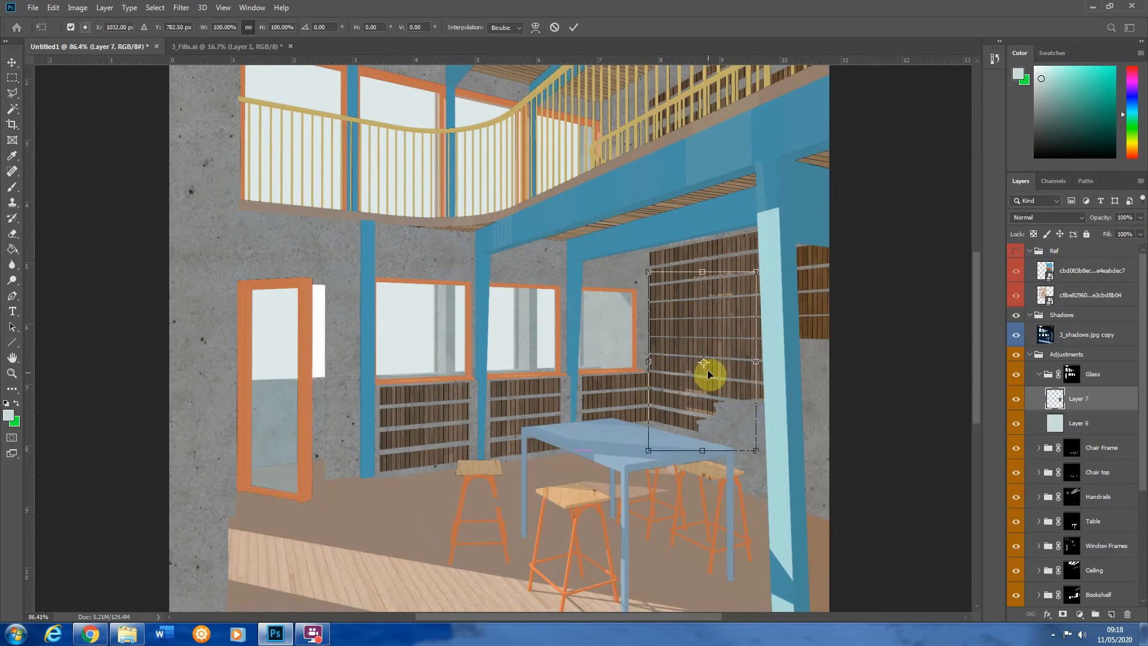
{"action": "left_click_drag", "start_coordinate": [683, 339], "coordinate": [480, 351]}
{"action": "right_click", "coordinate": [615, 335]}
{"action": "left_click", "coordinate": [666, 484]}
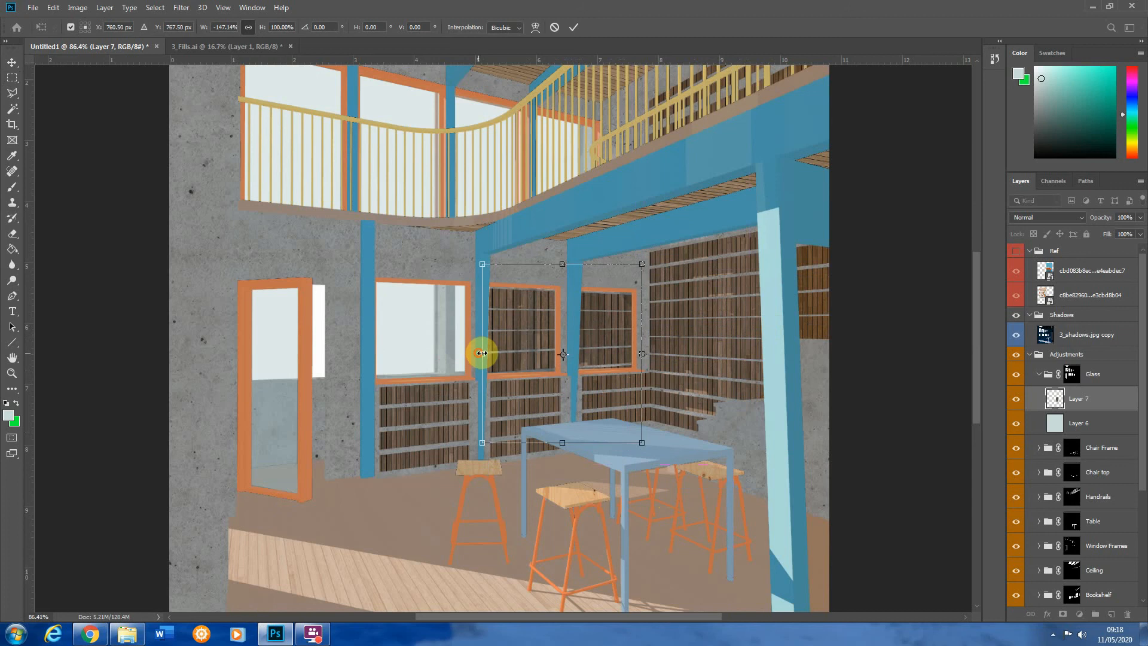
{"action": "left_click", "coordinate": [12, 77]}
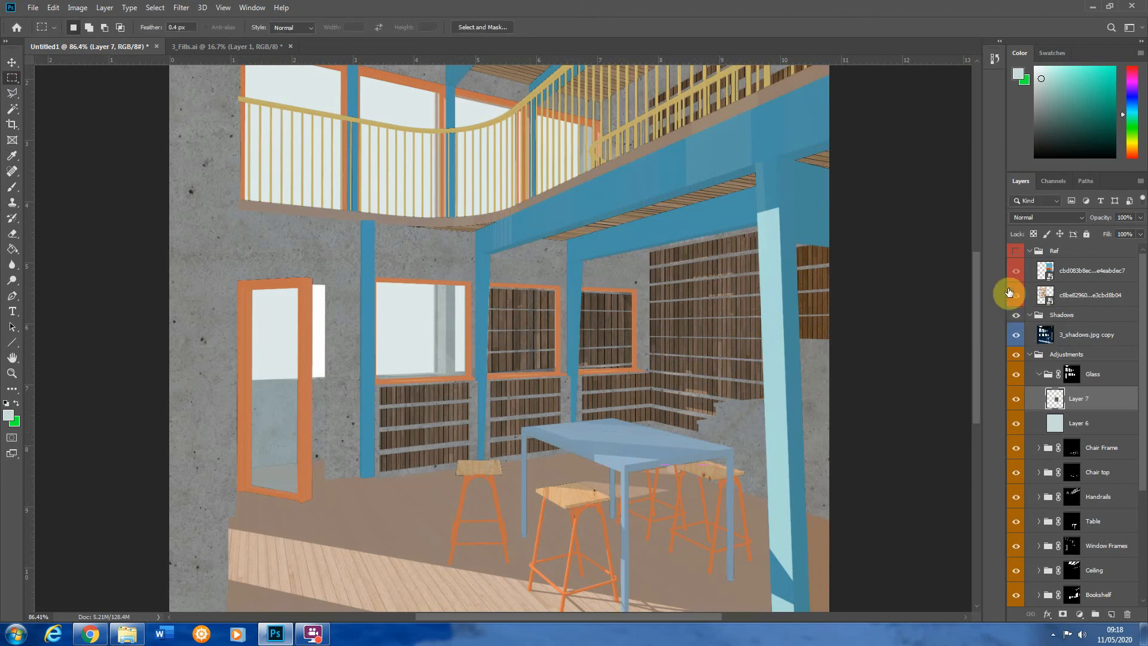
Blend the bookshelf reflection into the glass with Soft Light mode and a Fill of 39%
{"action": "left_click", "coordinate": [1041, 214]}
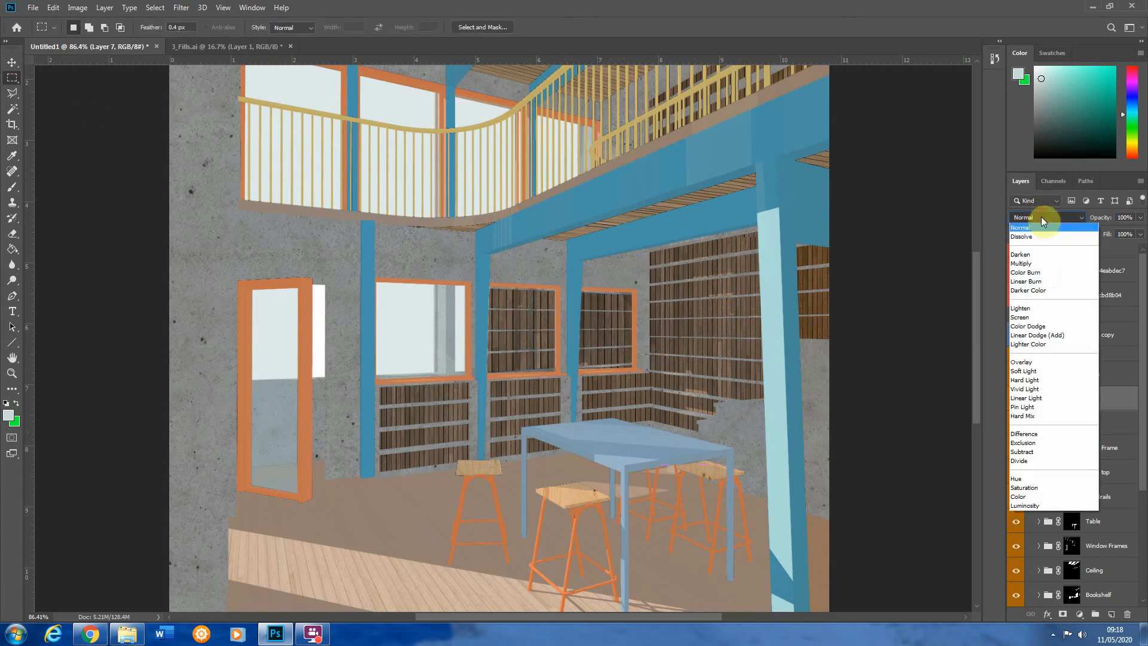
{"action": "left_click", "coordinate": [1039, 370]}
{"action": "left_click_drag", "start_coordinate": [1136, 242], "coordinate": [1122, 253]}
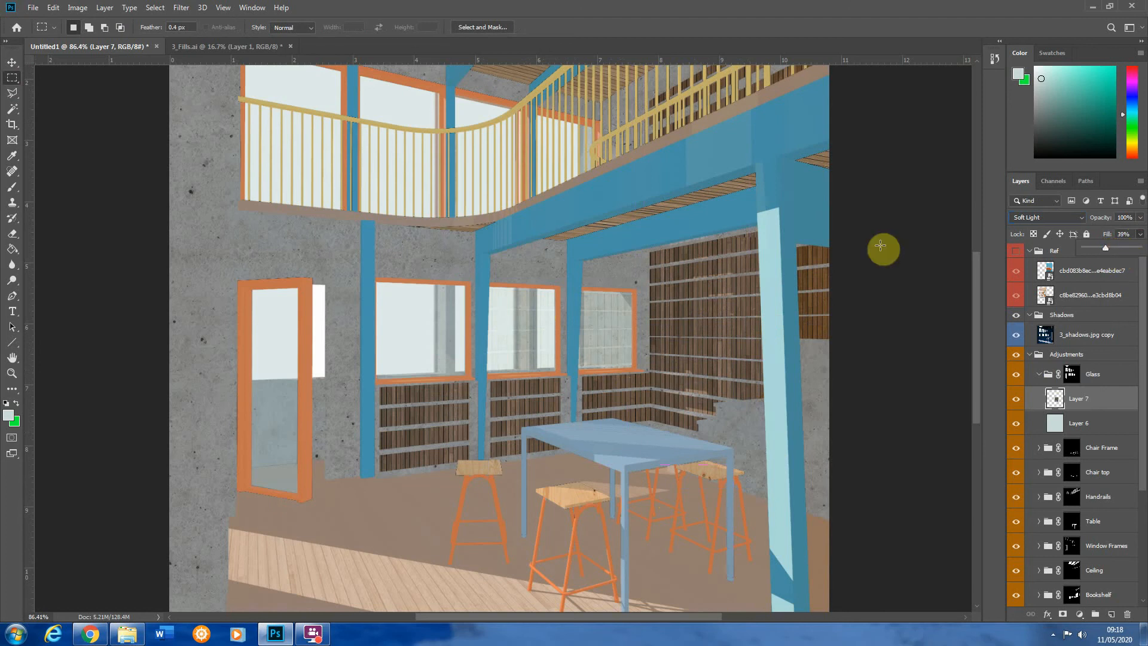
Shift the bookshelf reflection sideways so it covers only the third lower window, and check the whole picture
{"action": "left_click", "coordinate": [12, 62]}
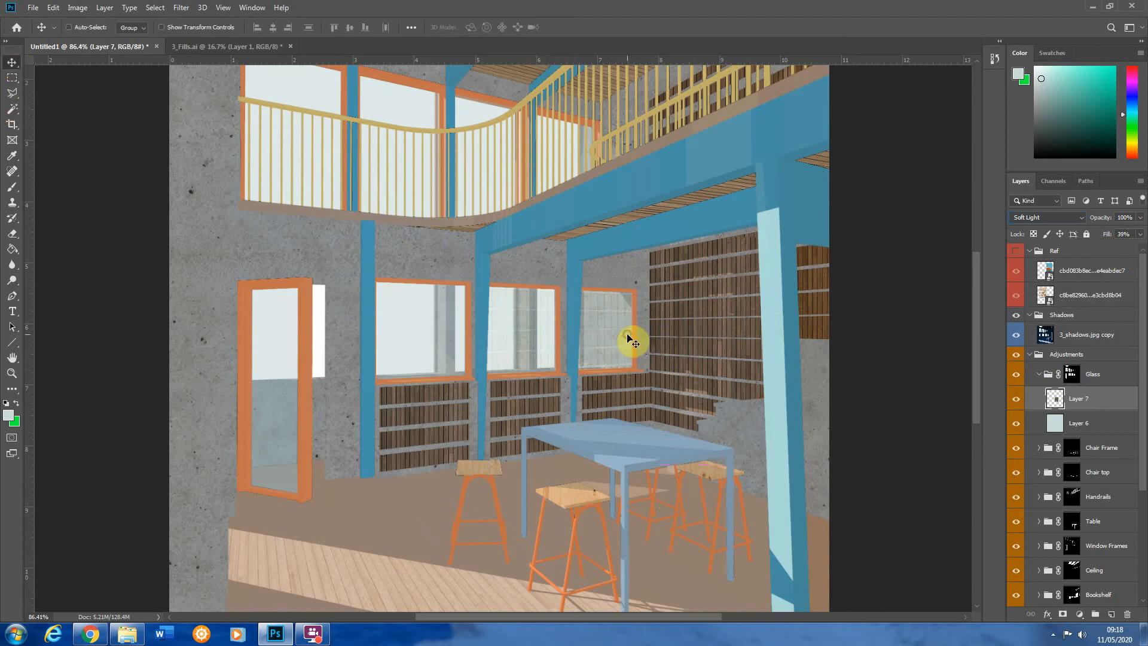
{"action": "left_click_drag", "start_coordinate": [629, 340], "coordinate": [629, 340]}
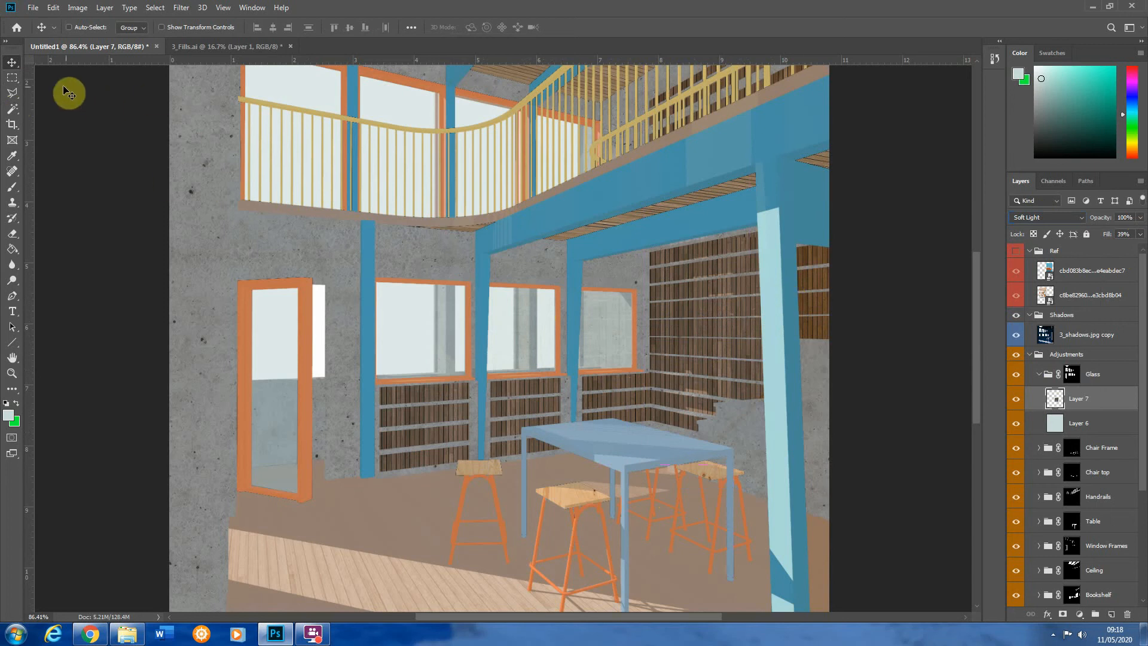
{"action": "left_click", "coordinate": [10, 79]}
{"action": "scroll", "coordinate": [592, 359], "scroll_direction": "down", "scroll_amount": 5}
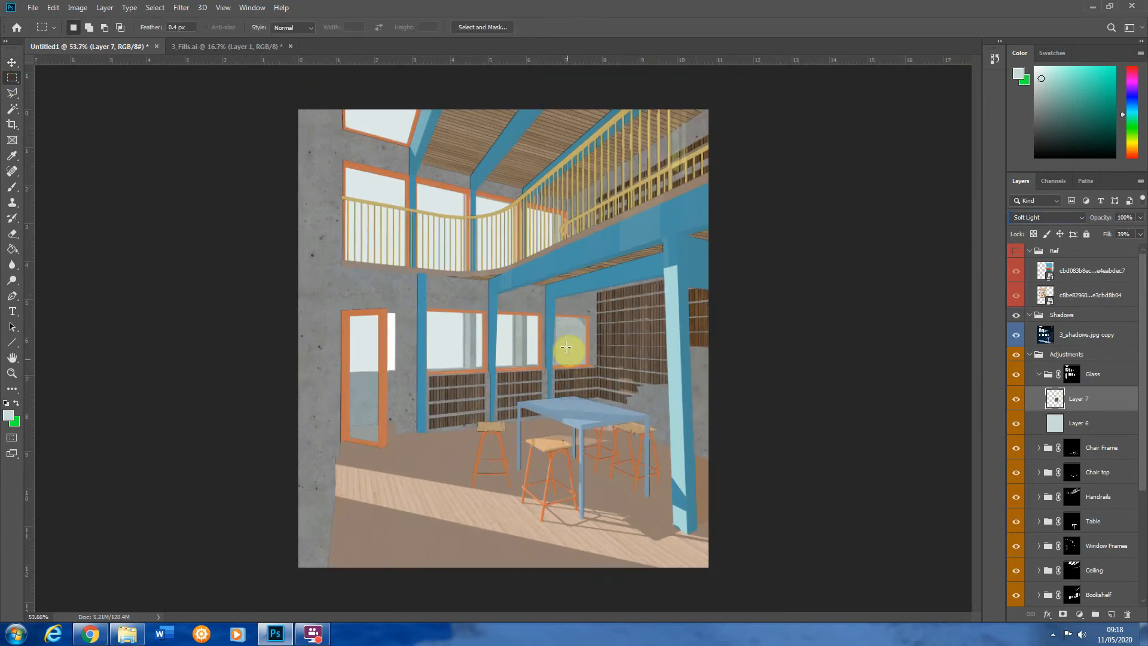
{"action": "scroll", "coordinate": [525, 173], "scroll_direction": "up", "scroll_amount": 4}
{"action": "scroll", "coordinate": [616, 419], "scroll_direction": "down", "scroll_amount": 3}
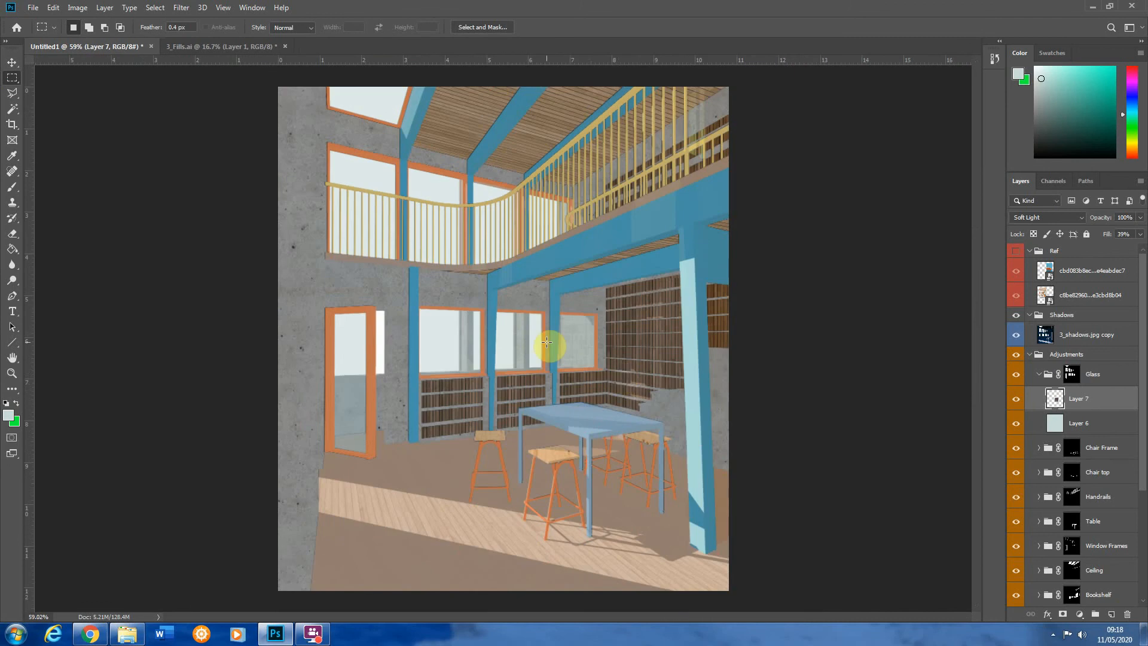
{"action": "scroll", "coordinate": [560, 339], "scroll_direction": "down", "scroll_amount": 1}
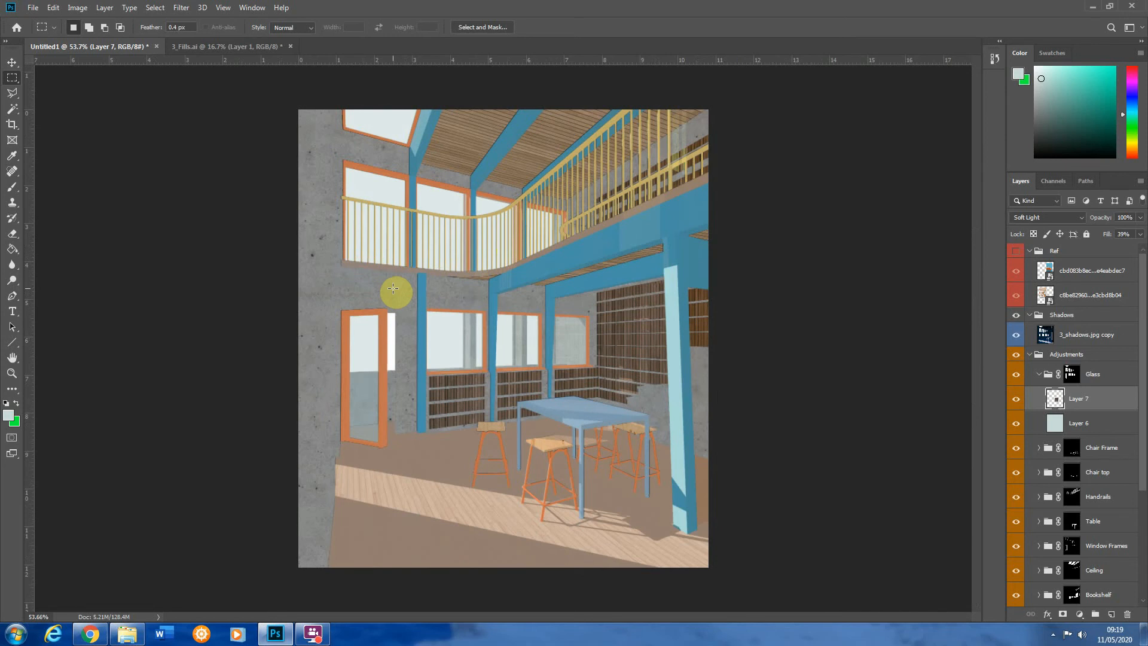
Select the 3_shadows.jpg copy layer in the Shadows group and collapse the Glass group
{"action": "left_click", "coordinate": [1033, 360]}
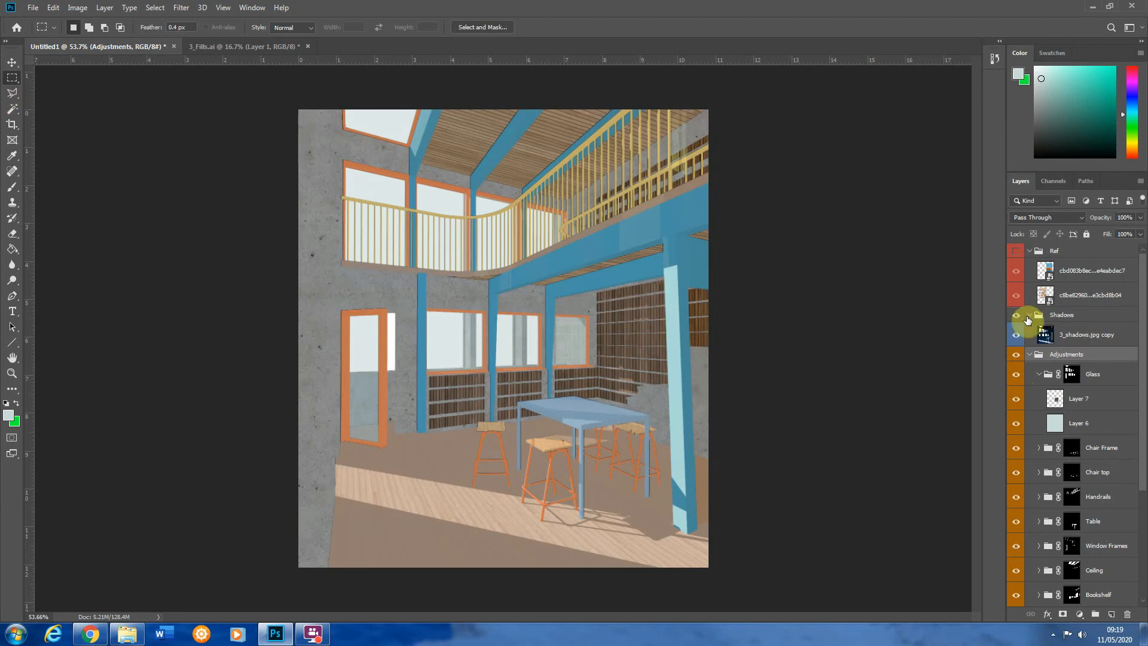
{"action": "left_click", "coordinate": [1075, 334]}
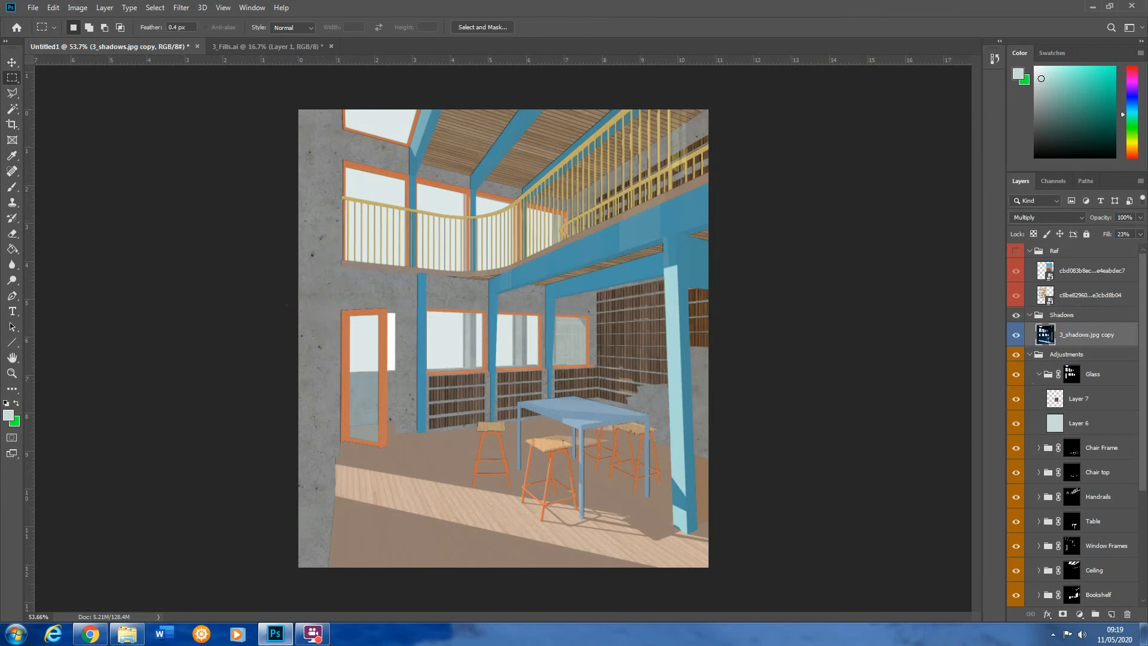
{"action": "left_click", "coordinate": [1039, 374]}
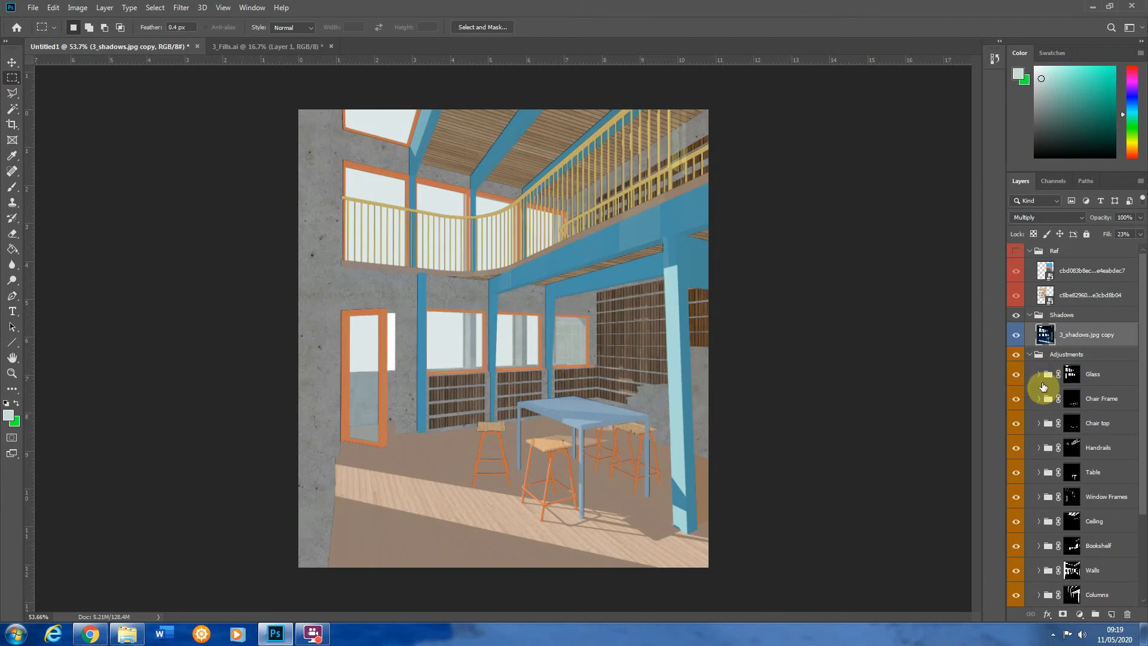
Expand the Walls group and duplicate its ConcreteBare0428_4_L texture layer
{"action": "left_click_drag", "start_coordinate": [1142, 458], "coordinate": [1135, 523]}
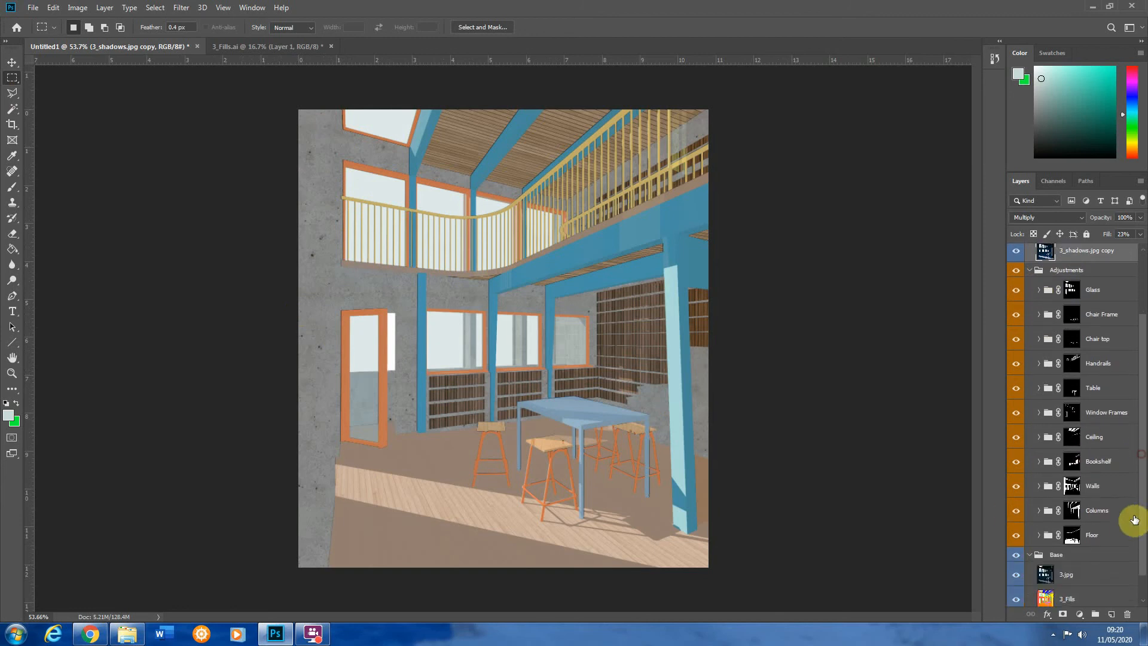
{"action": "left_click", "coordinate": [1072, 485]}
{"action": "left_click", "coordinate": [1039, 485]}
{"action": "left_click", "coordinate": [1092, 509]}
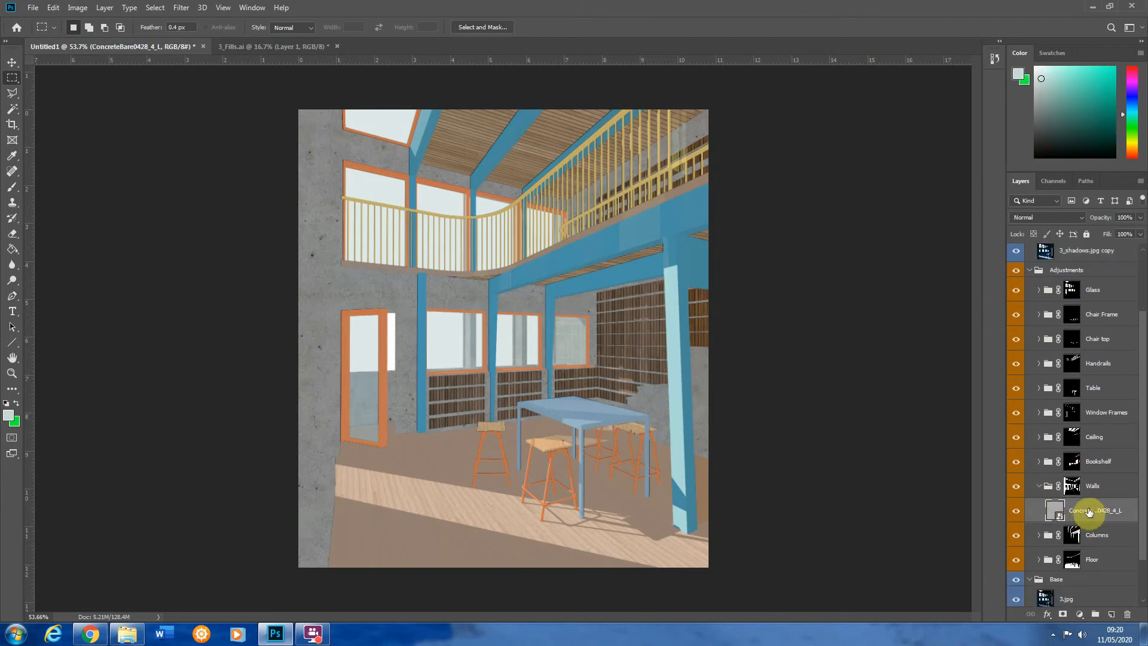
{"action": "key", "text": "ctrl+j"}
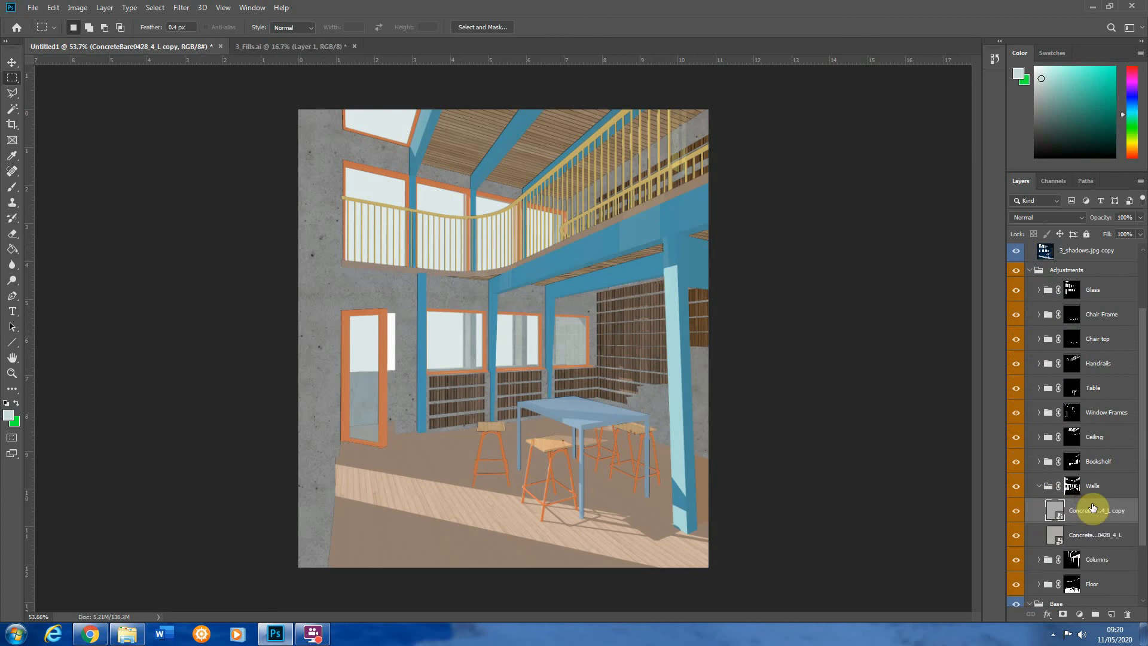
Move the concrete copy leftward until its right edge meets the near wall's corner, and scale it to 39.20%
{"action": "key", "text": "ctrl+t"}
{"action": "left_click_drag", "start_coordinate": [548, 377], "coordinate": [213, 354]}
{"action": "scroll", "coordinate": [542, 340], "scroll_direction": "down", "scroll_amount": 2}
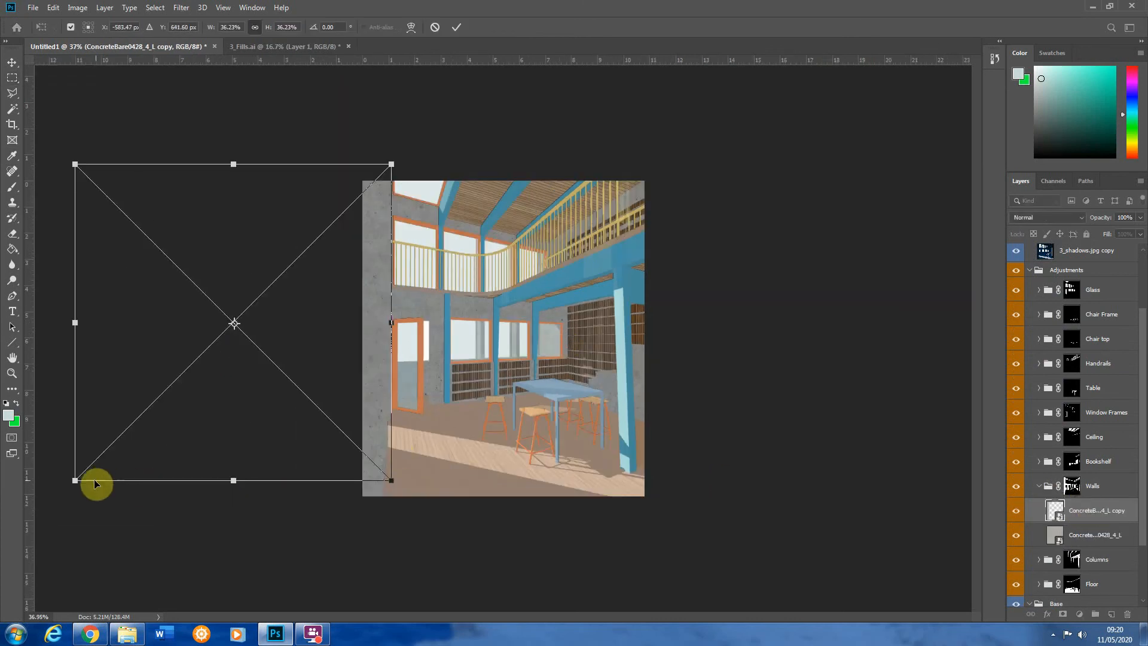
{"action": "left_click_drag", "start_coordinate": [96, 483], "coordinate": [57, 518]}
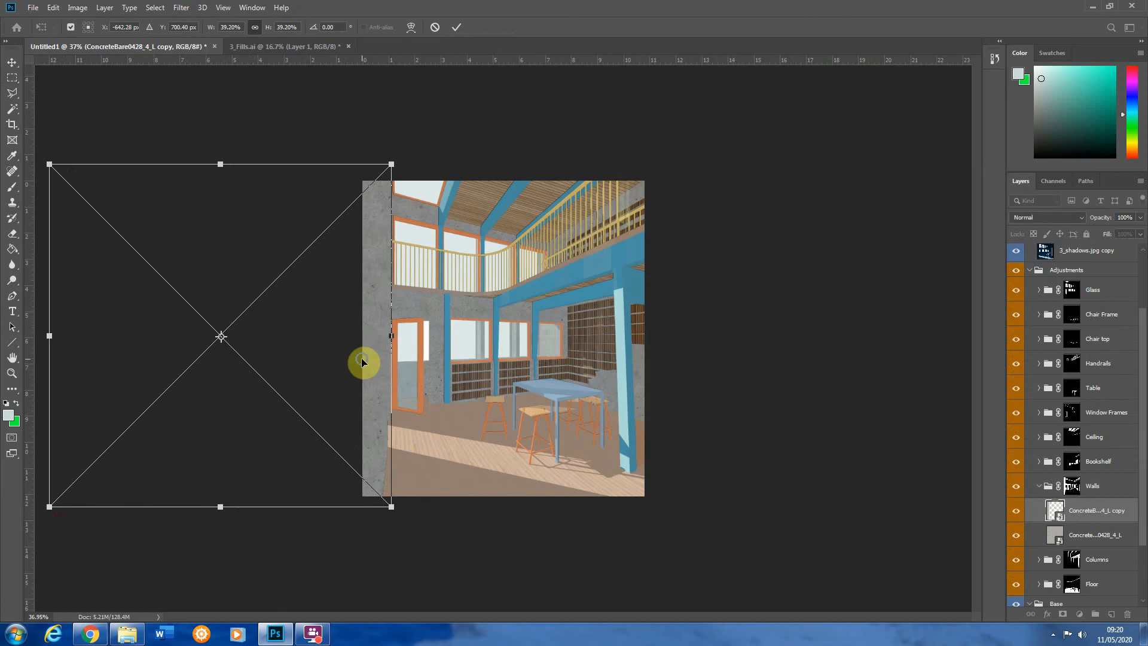
Skew the concrete copy's far side inward, narrowing it to 3.31% so it spans only the near wall
{"action": "right_click", "coordinate": [381, 335]}
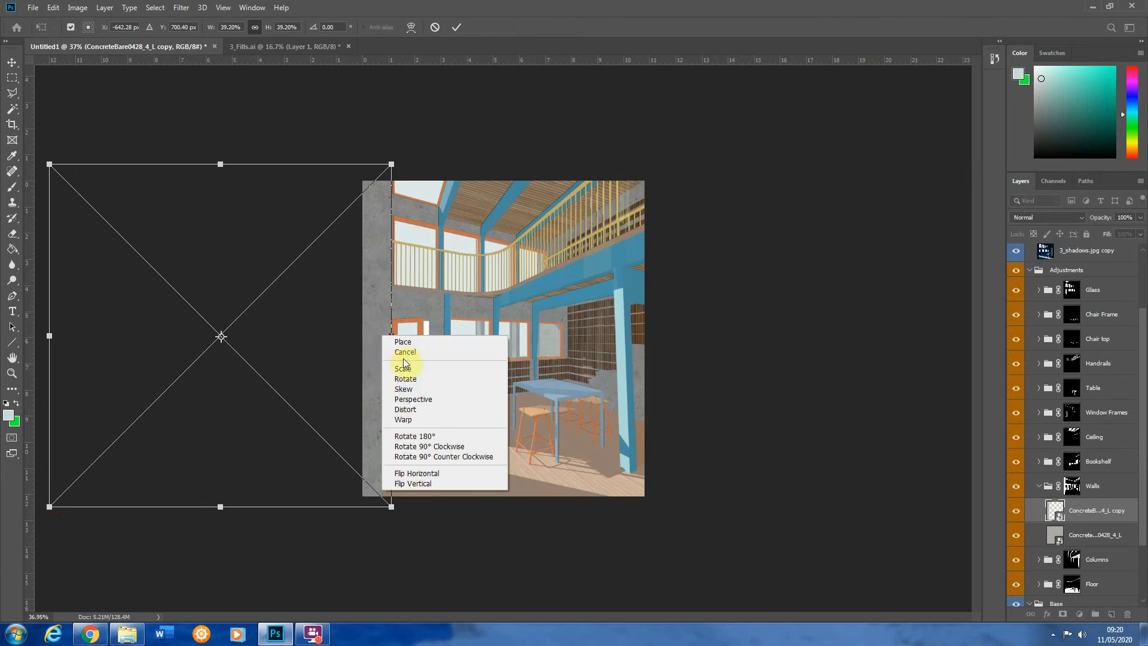
{"action": "left_click", "coordinate": [416, 390]}
{"action": "left_click_drag", "start_coordinate": [50, 336], "coordinate": [384, 353]}
{"action": "scroll", "coordinate": [328, 359], "scroll_direction": "up", "scroll_amount": 5}
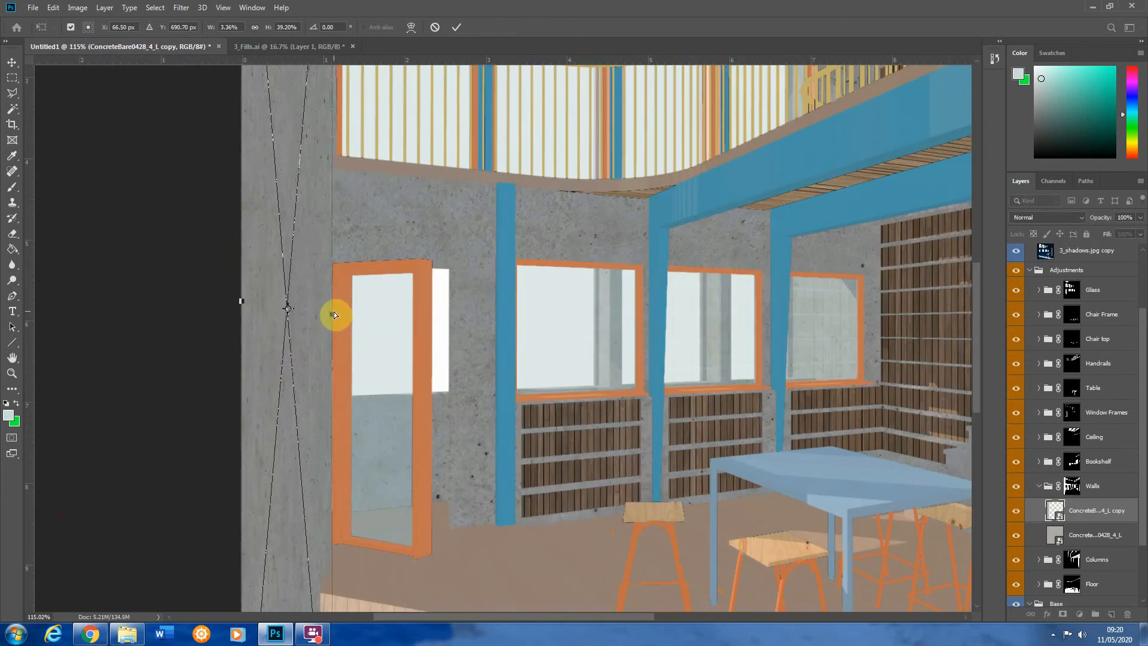
{"action": "mouse_move", "coordinate": [334, 315]}
{"action": "left_mouse_down"}
{"action": "mouse_move", "coordinate": [315, 315]}
{"action": "mouse_move", "coordinate": [331, 311]}
{"action": "left_mouse_up"}
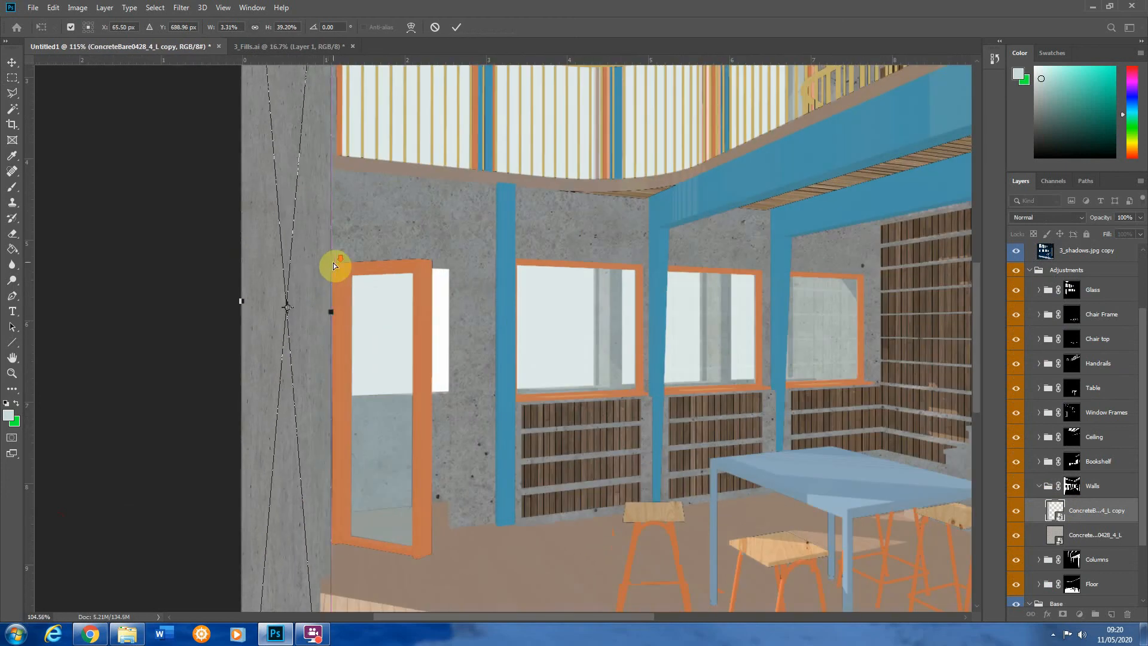
Skew the concrete copy's lower end and side edge to follow the near wall's slanted edge, and apply the transformation
{"action": "scroll", "coordinate": [335, 269], "scroll_direction": "down", "scroll_amount": 8}
{"action": "scroll", "coordinate": [338, 460], "scroll_direction": "up", "scroll_amount": 2}
{"action": "scroll", "coordinate": [287, 586], "scroll_direction": "down", "scroll_amount": 1}
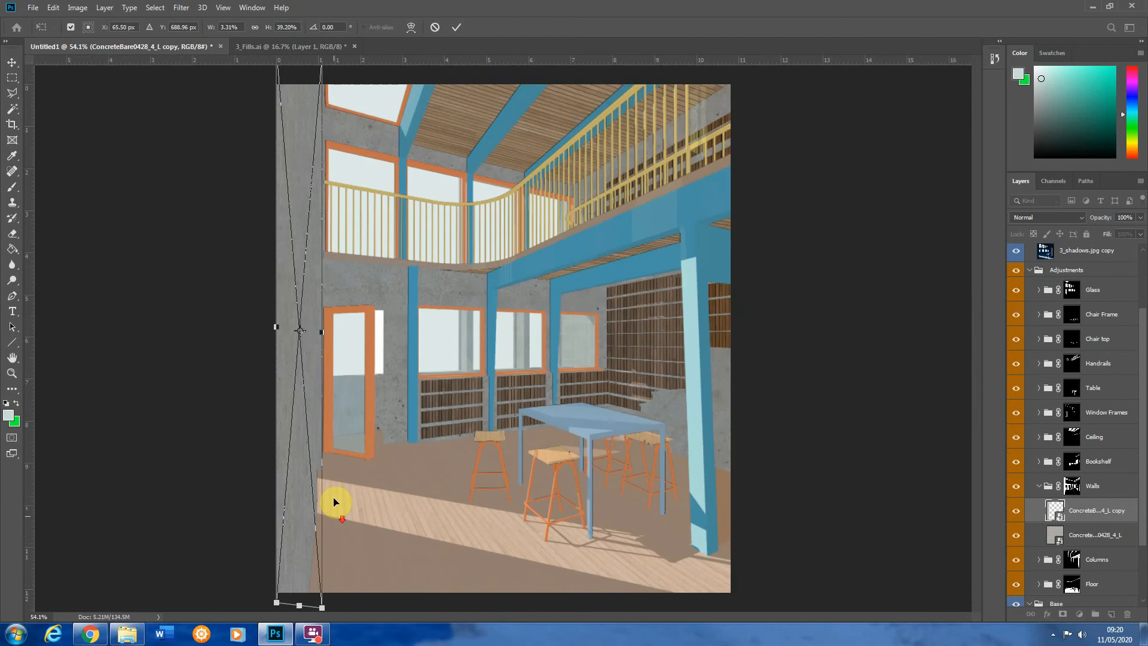
{"action": "scroll", "coordinate": [336, 503], "scroll_direction": "down", "scroll_amount": 2}
{"action": "scroll", "coordinate": [361, 549], "scroll_direction": "up", "scroll_amount": 3}
{"action": "scroll", "coordinate": [333, 549], "scroll_direction": "down", "scroll_amount": 2}
{"action": "left_click_drag", "start_coordinate": [339, 584], "coordinate": [295, 607]}
{"action": "scroll", "coordinate": [335, 569], "scroll_direction": "down", "scroll_amount": 2}
{"action": "scroll", "coordinate": [341, 443], "scroll_direction": "up", "scroll_amount": 2}
{"action": "scroll", "coordinate": [358, 509], "scroll_direction": "down", "scroll_amount": 2}
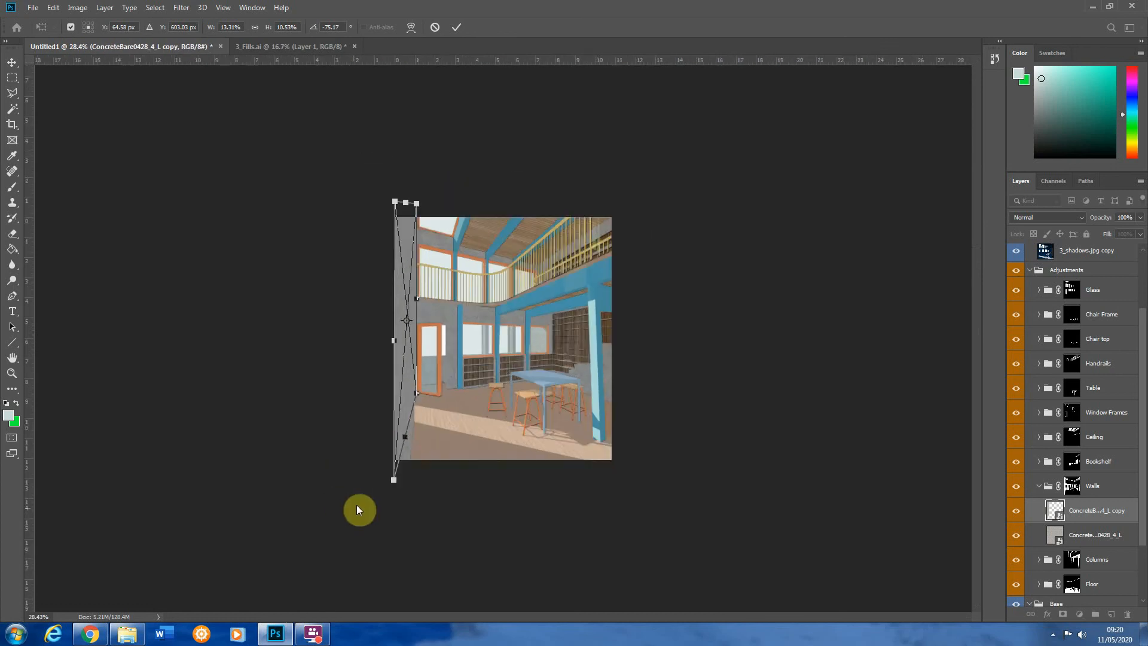
{"action": "scroll", "coordinate": [405, 426], "scroll_direction": "up", "scroll_amount": 2}
{"action": "left_click_drag", "start_coordinate": [376, 428], "coordinate": [369, 518]}
{"action": "scroll", "coordinate": [367, 149], "scroll_direction": "up", "scroll_amount": 2}
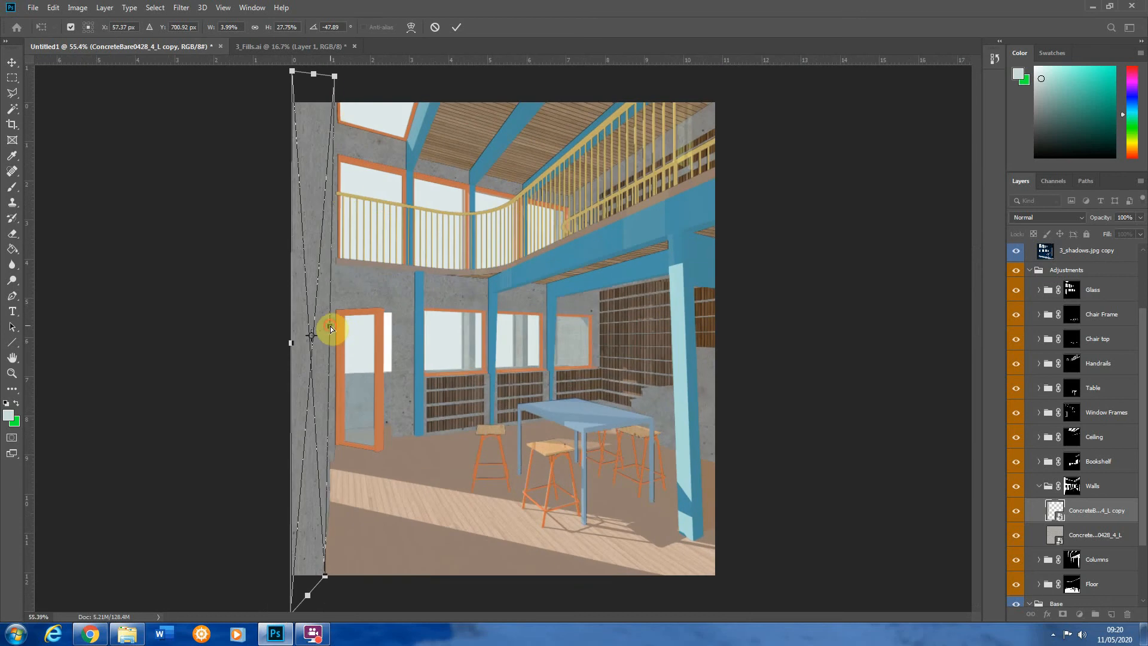
{"action": "left_click_drag", "start_coordinate": [331, 327], "coordinate": [333, 326]}
{"action": "left_click", "coordinate": [12, 78]}
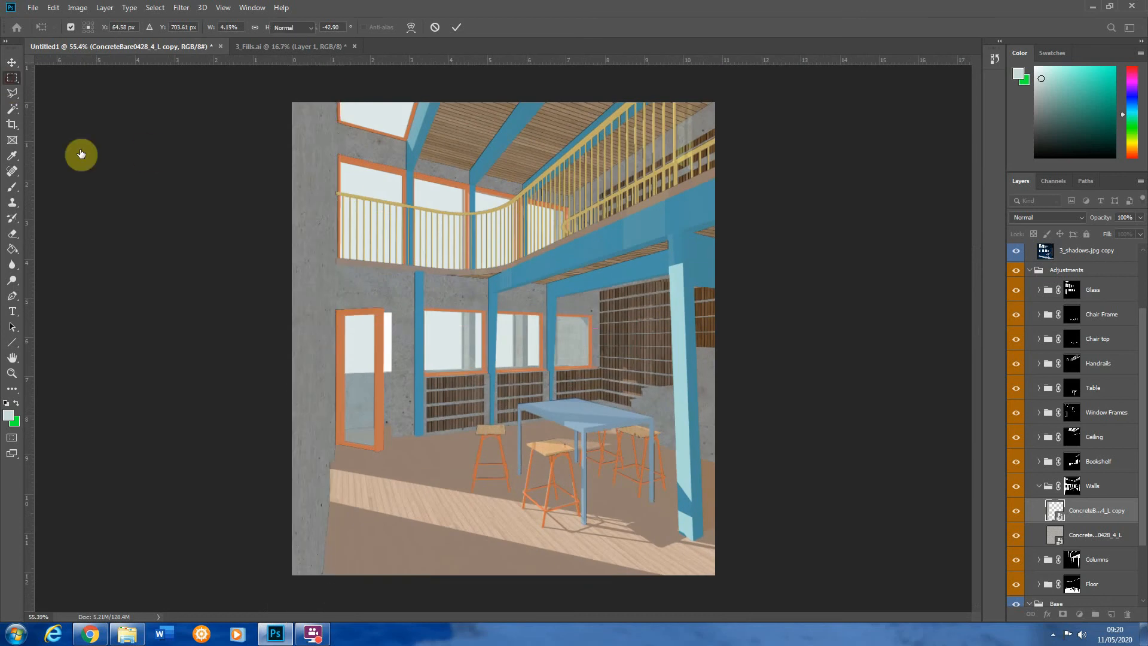
Select the near wall with a full-height rectangular marquee and add an Exposure adjustment layer limited to it
{"action": "scroll", "coordinate": [289, 482], "scroll_direction": "up", "scroll_amount": 4}
{"action": "scroll", "coordinate": [339, 430], "scroll_direction": "down", "scroll_amount": 3}
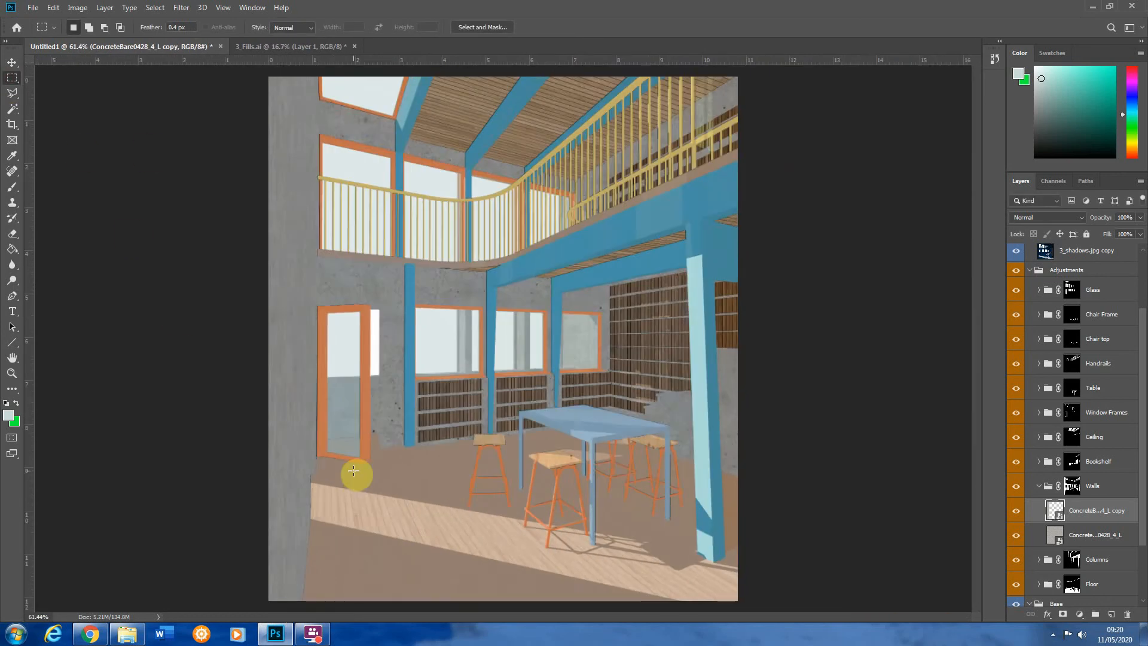
{"action": "scroll", "coordinate": [354, 470], "scroll_direction": "down", "scroll_amount": 3}
{"action": "left_click_drag", "start_coordinate": [343, 160], "coordinate": [377, 538]}
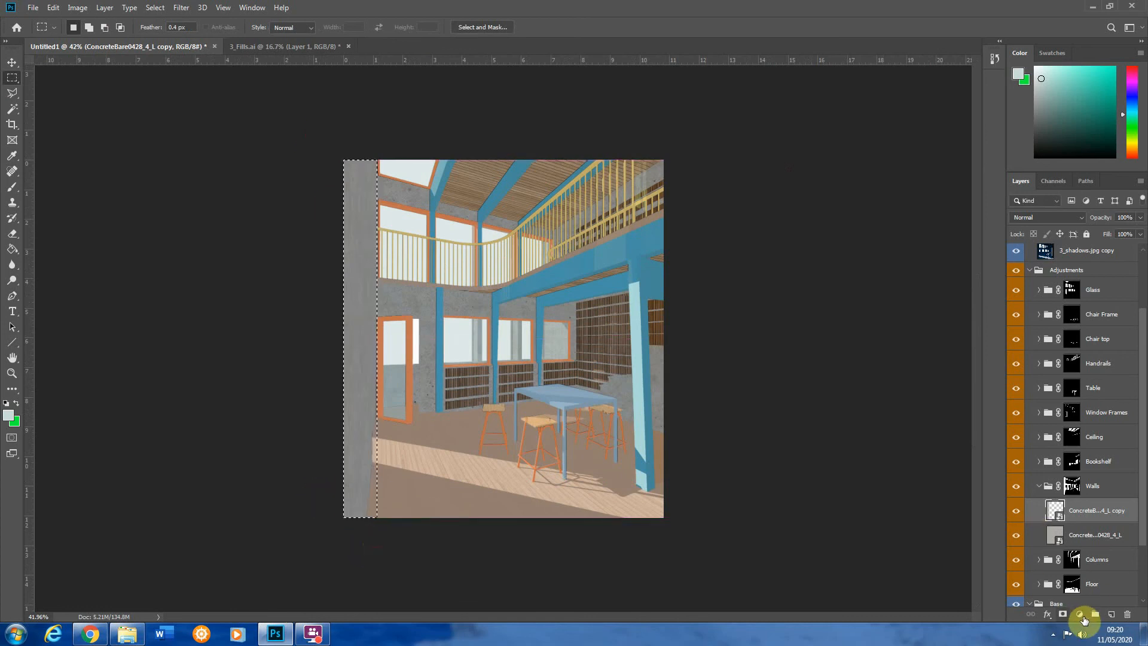
{"action": "left_click", "coordinate": [1080, 614]}
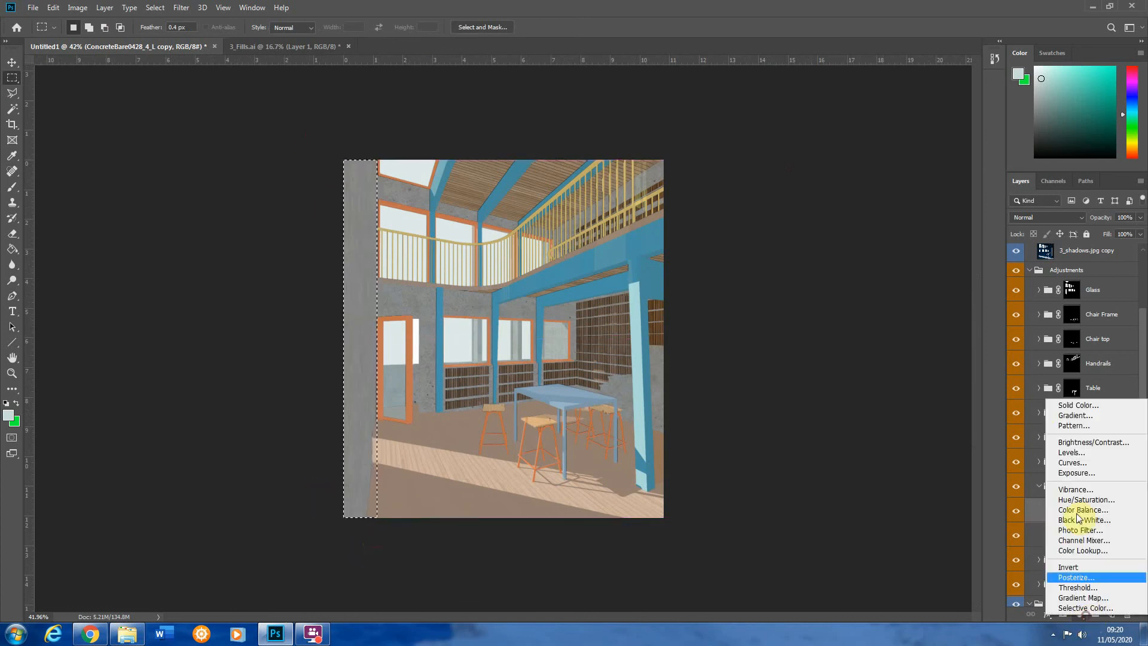
{"action": "left_click", "coordinate": [1073, 473]}
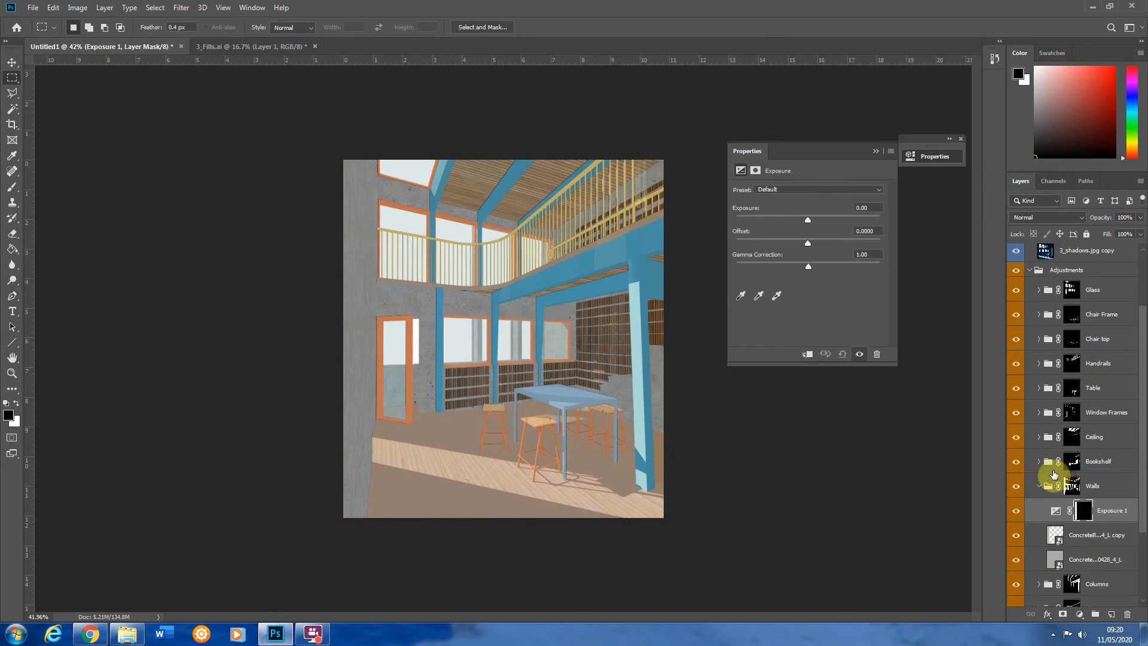
Set the near wall's exposure to -0.17 and check the whole picture
{"action": "left_click", "coordinate": [1058, 513]}
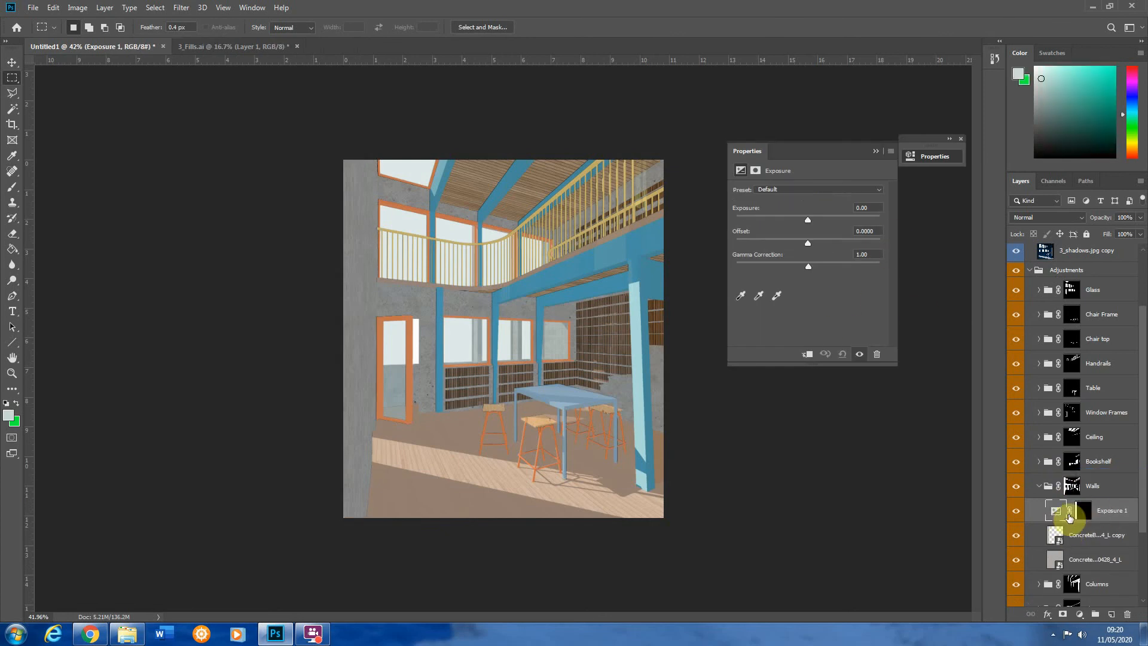
{"action": "left_click", "coordinate": [800, 219]}
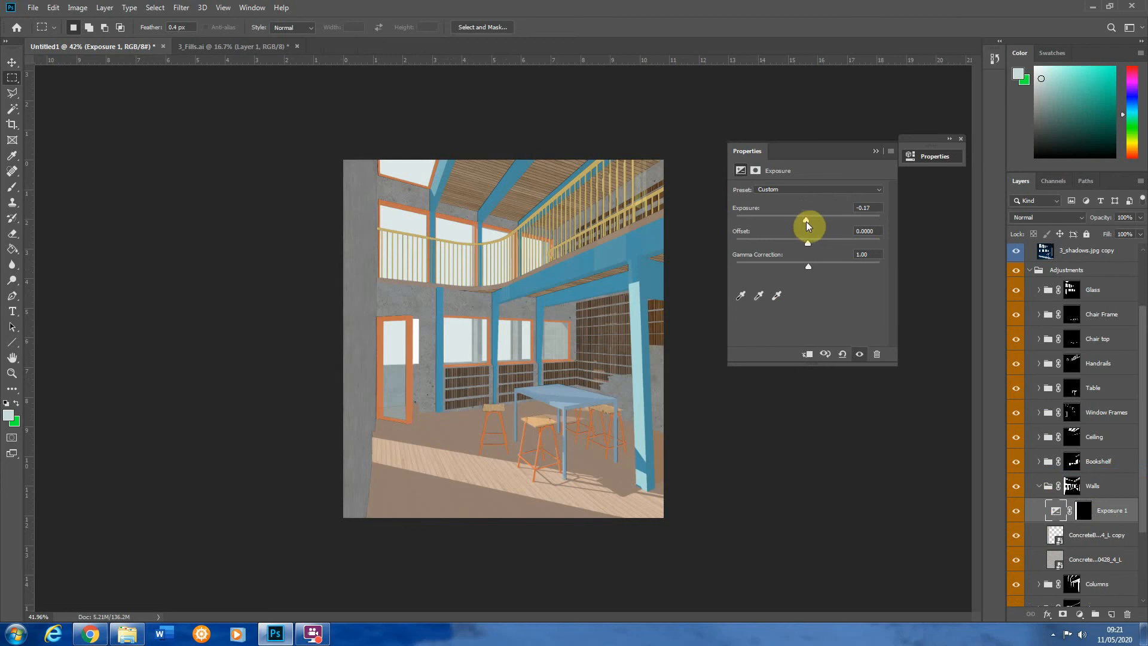
{"action": "left_click", "coordinate": [875, 151]}
{"action": "scroll", "coordinate": [369, 247], "scroll_direction": "up", "scroll_amount": 3}
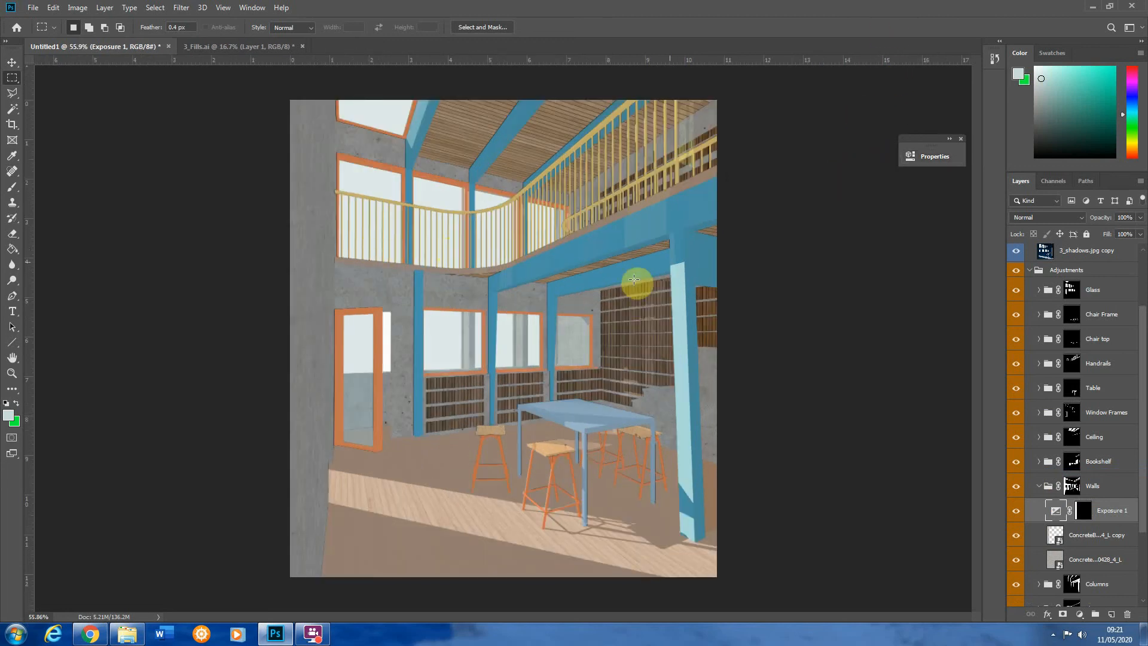
{"action": "scroll", "coordinate": [634, 279], "scroll_direction": "up", "scroll_amount": 2}
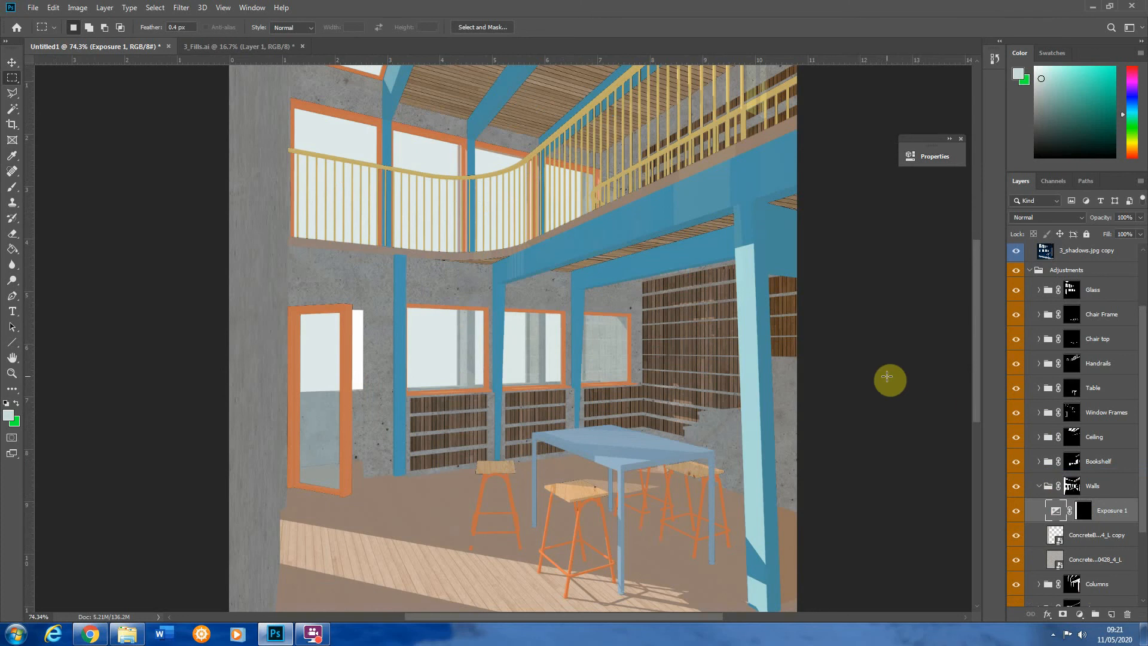
{"action": "scroll", "coordinate": [225, 317], "scroll_direction": "down", "scroll_amount": 2}
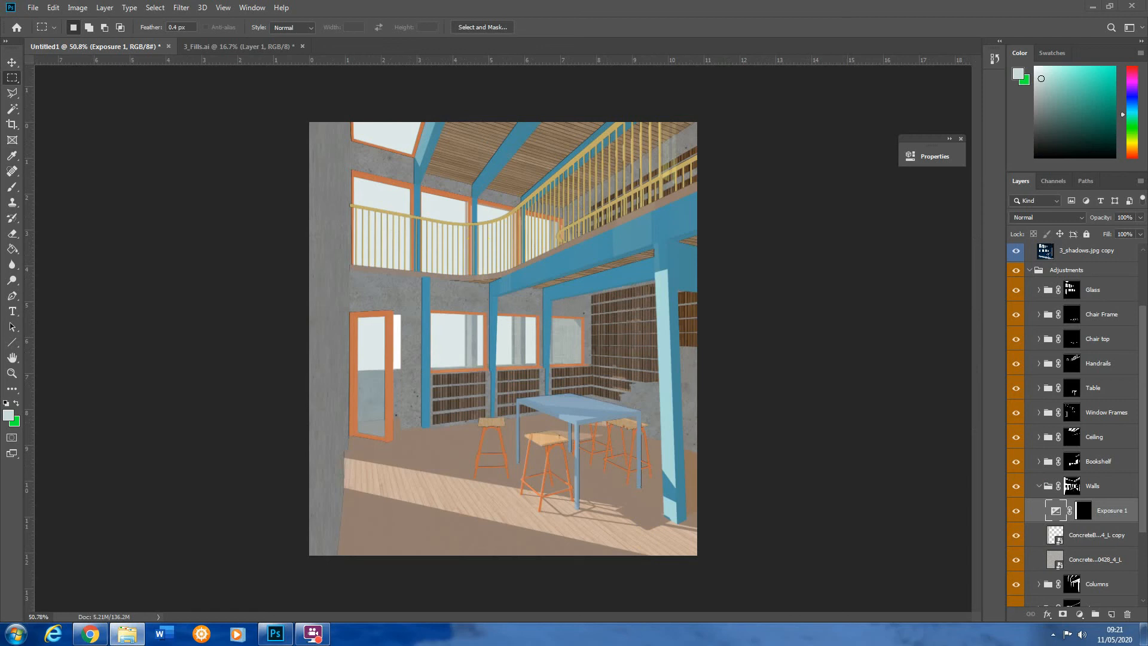
Place the Silver Vase orchid photo, move its layer beneath the Ref group's images, and collapse the Adjustments and Shadows groups
{"action": "left_click_drag", "start_coordinate": [1147, 239], "coordinate": [564, 381]}
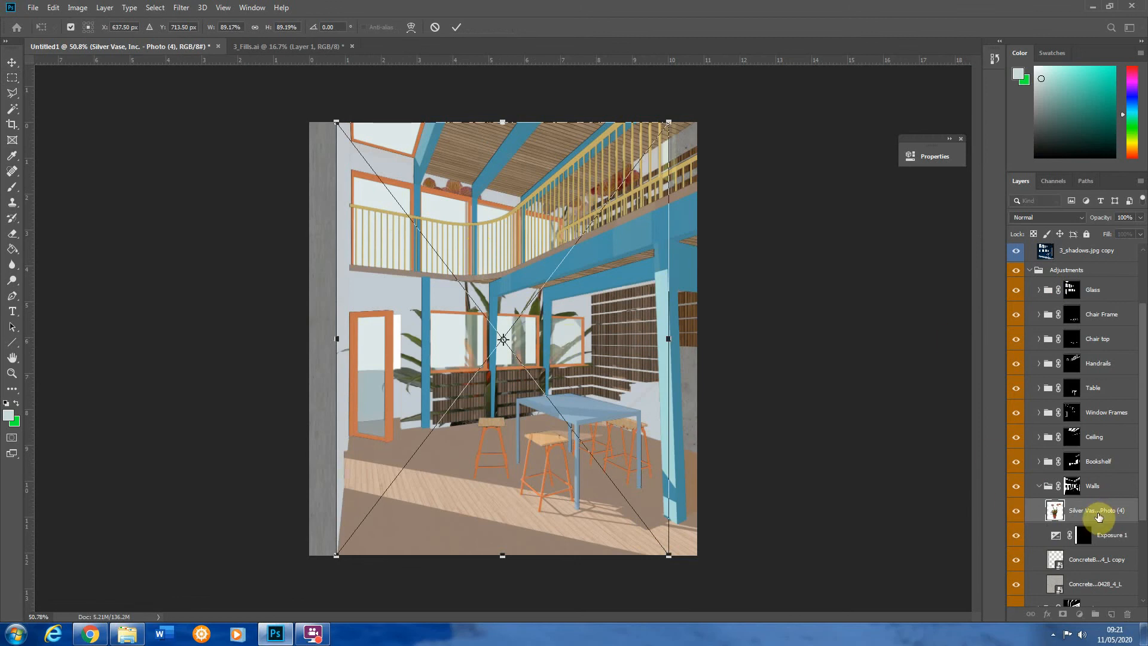
{"action": "left_click_drag", "start_coordinate": [1102, 512], "coordinate": [1106, 309]}
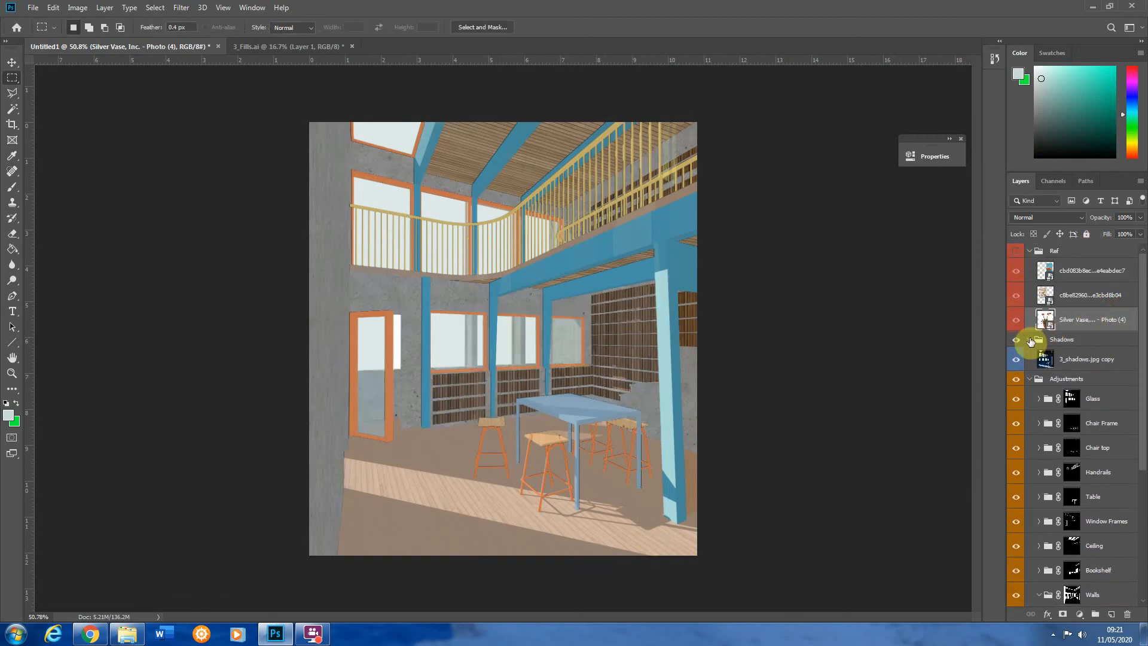
{"action": "left_click", "coordinate": [1030, 379]}
{"action": "left_click", "coordinate": [1028, 339]}
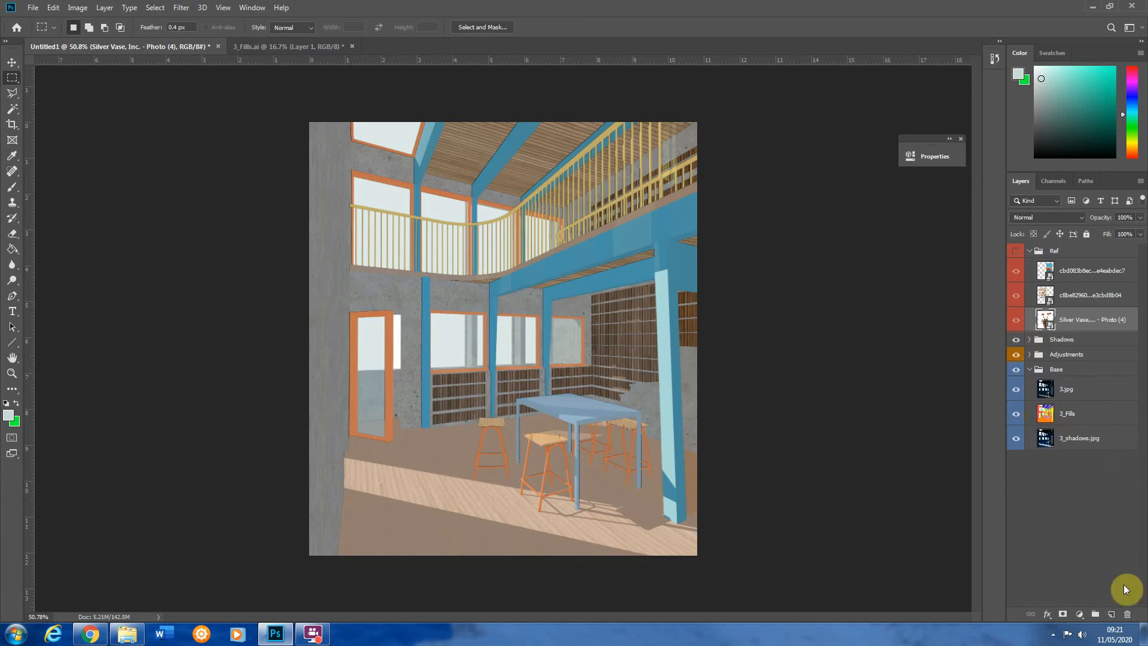
Create a layer group named Additions directly above the Shadows group and put the Silver Vase photo layer inside it
{"action": "left_click", "coordinate": [1097, 615]}
{"action": "left_click_drag", "start_coordinate": [1069, 317], "coordinate": [1071, 347]}
{"action": "left_click_drag", "start_coordinate": [1066, 338], "coordinate": [1067, 343]}
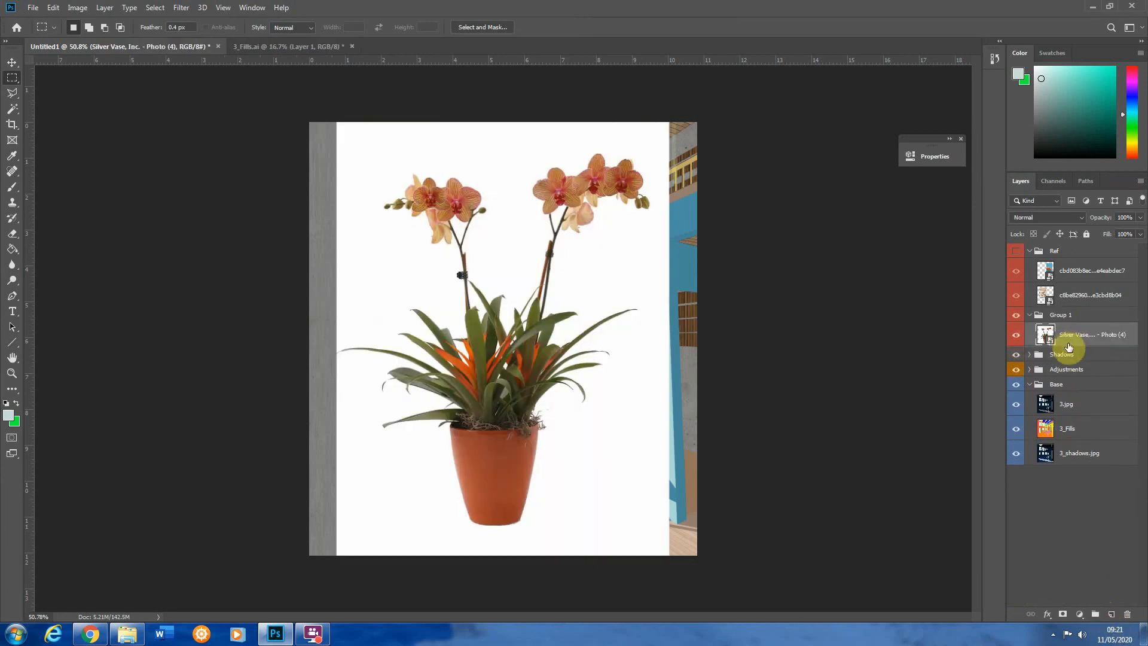
{"action": "double_click", "coordinate": [1066, 317]}
{"action": "type", "text": "Additions"}
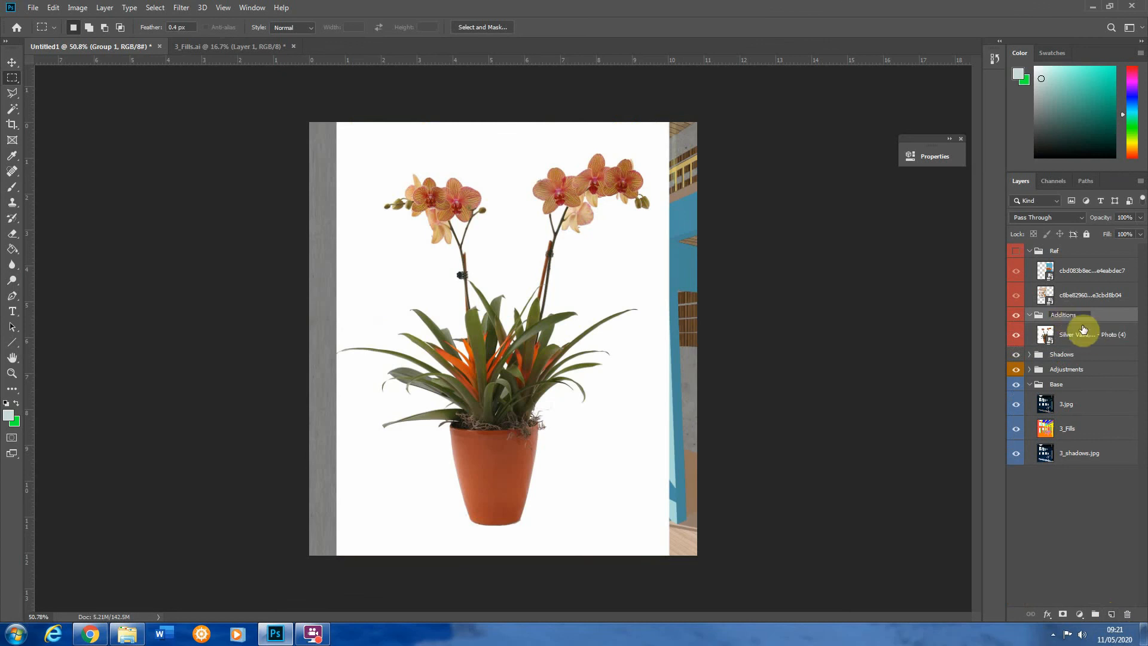
{"action": "left_click", "coordinate": [1107, 318]}
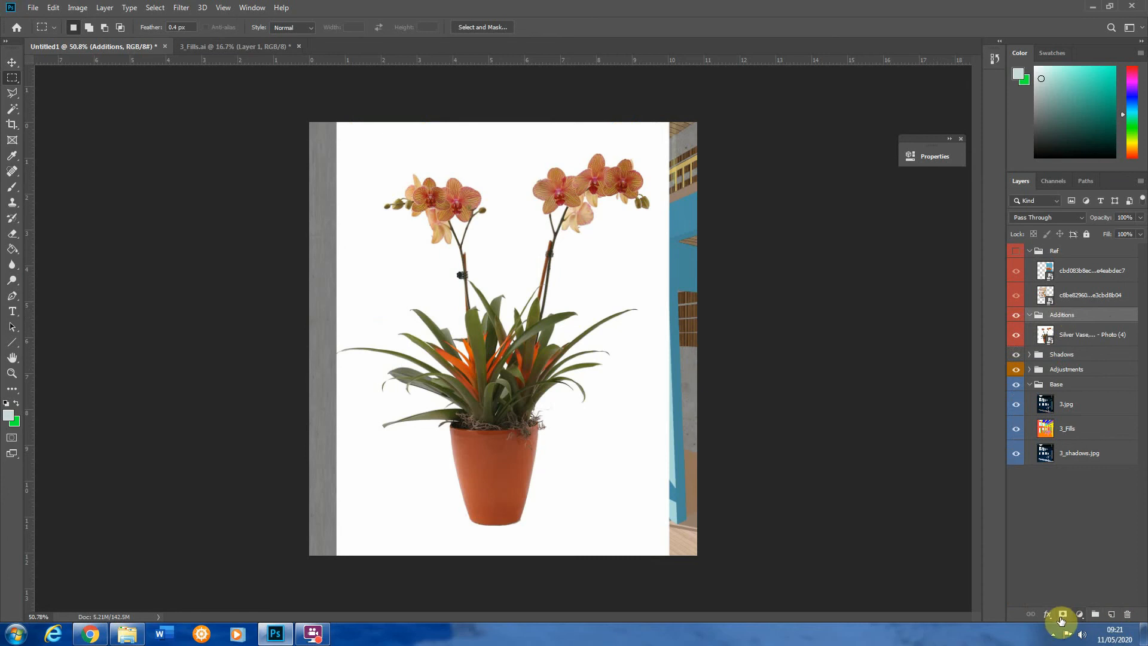
Rasterize the orchid photo layer and hide its white background with a layer mask made from a Magic Wand selection
{"action": "left_click", "coordinate": [1066, 333]}
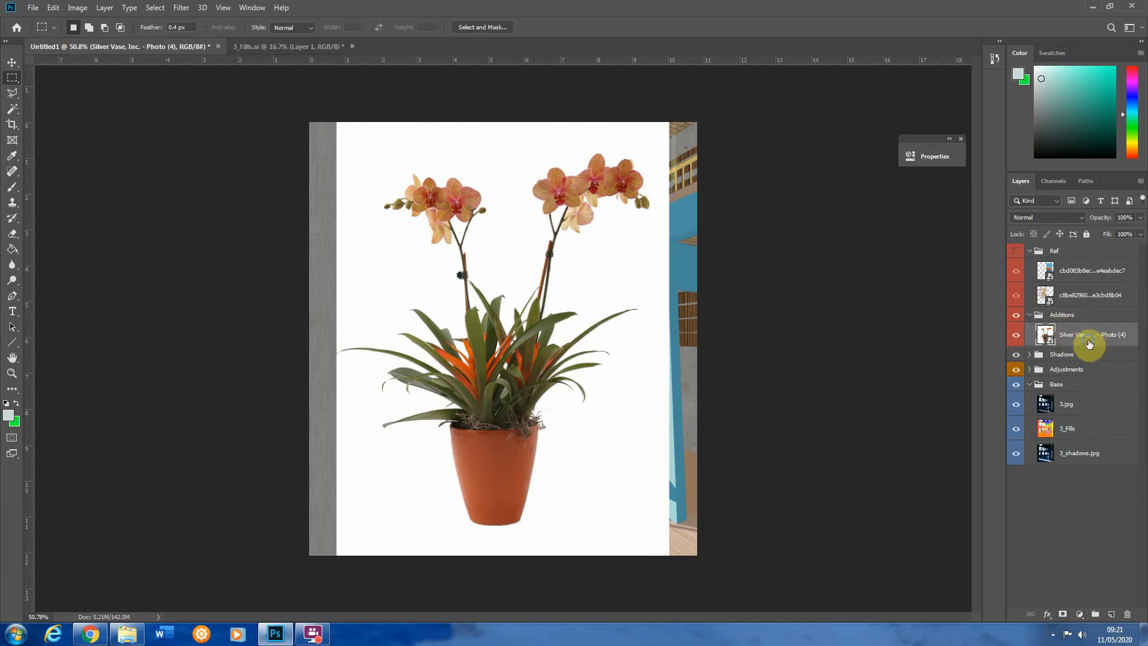
{"action": "right_click", "coordinate": [1087, 339]}
{"action": "left_click", "coordinate": [958, 326]}
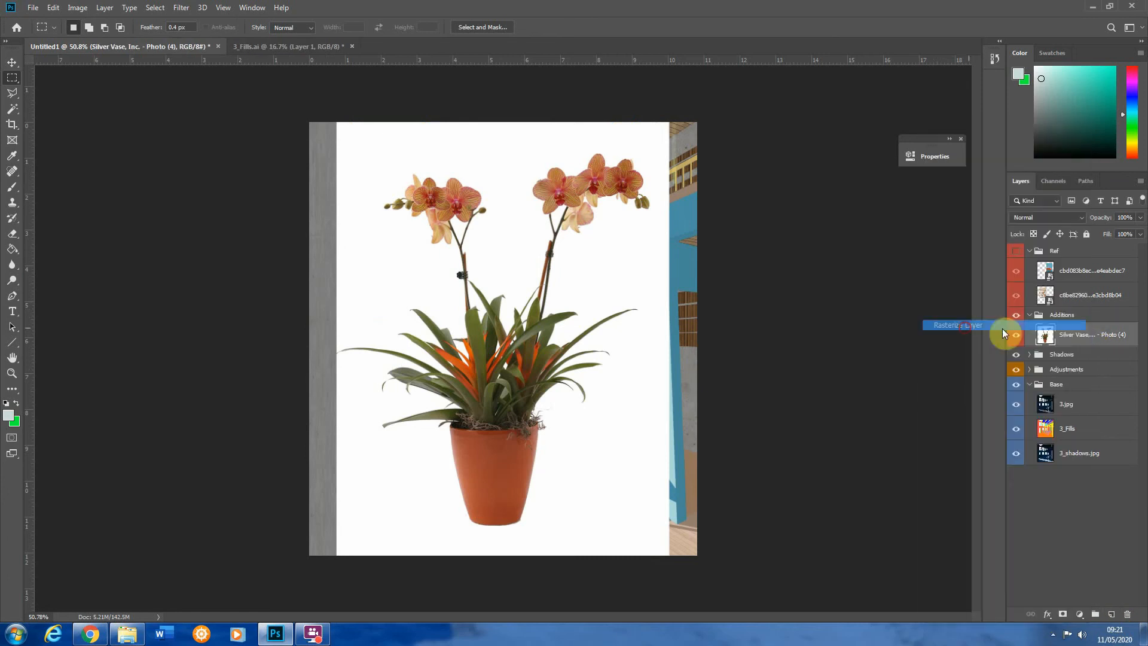
{"action": "left_click", "coordinate": [12, 108]}
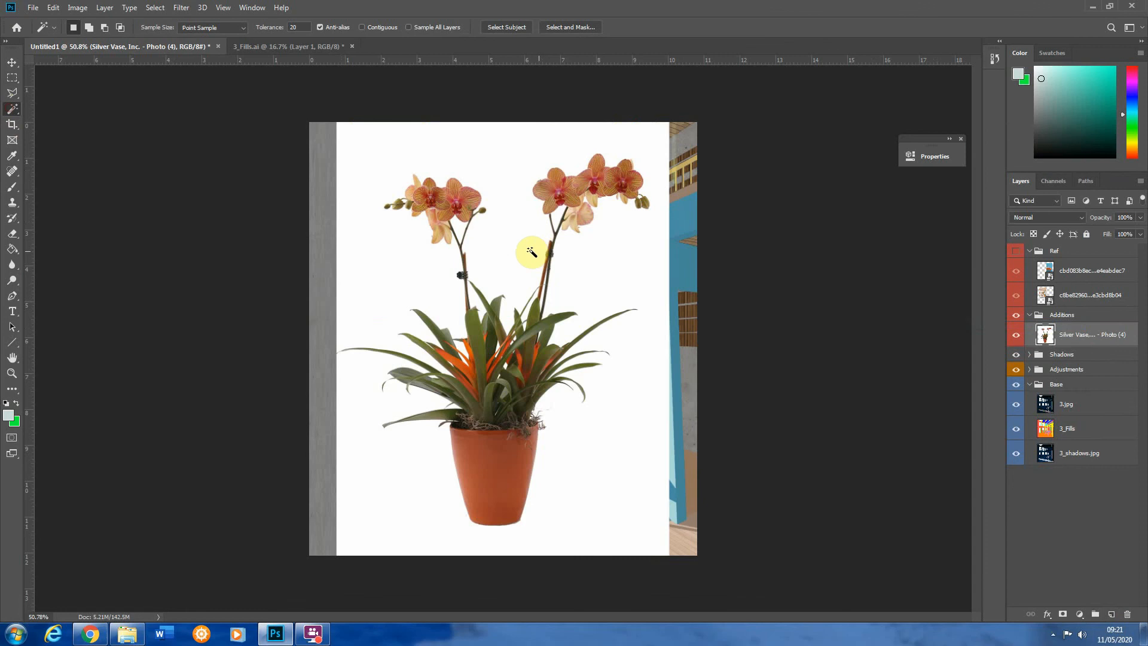
{"action": "left_click", "coordinate": [507, 238]}
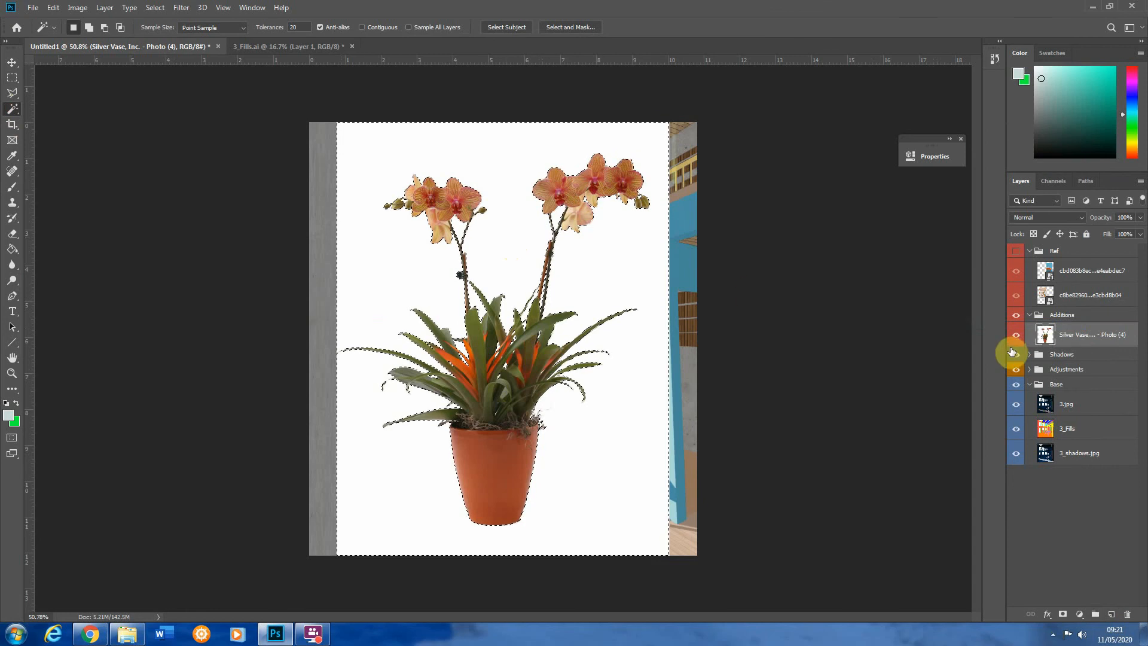
{"action": "left_click", "coordinate": [1062, 614], "text": "alt"}
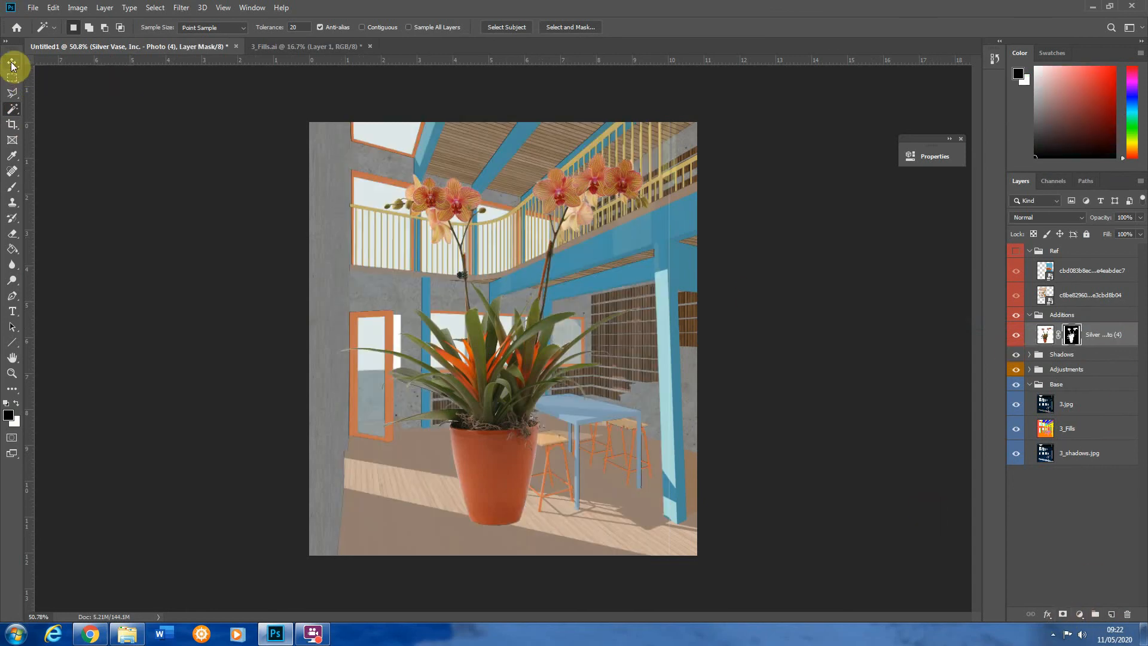
Scale the potted orchid to 13.88% and stand it on the blue table's top
{"action": "left_click", "coordinate": [1045, 334]}
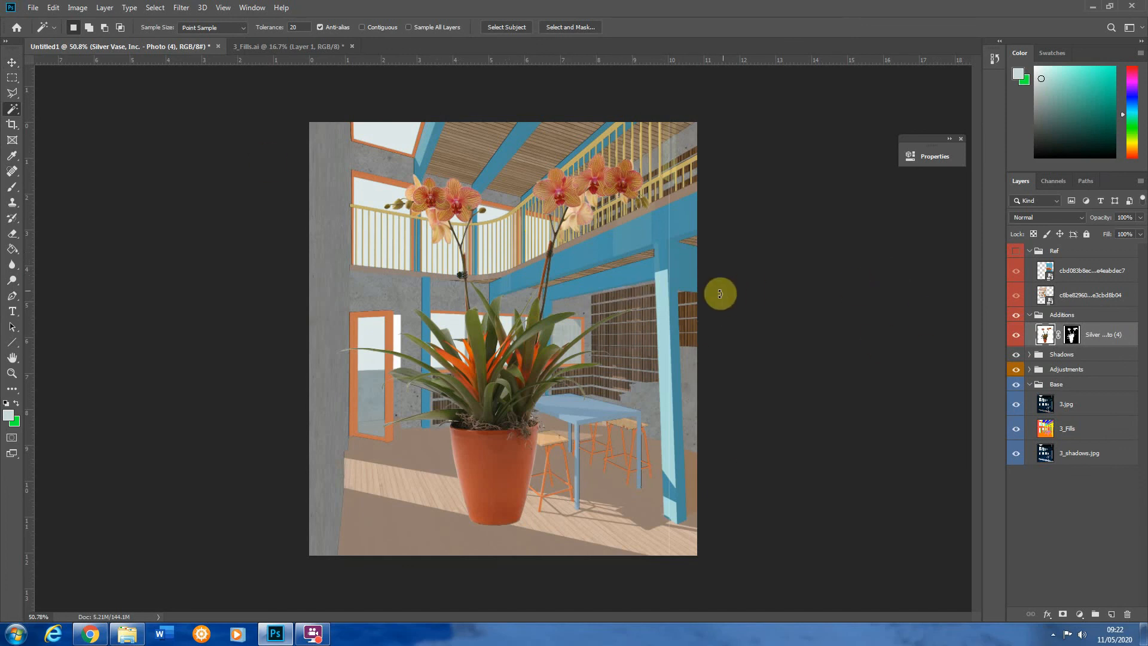
{"action": "key", "text": "ctrl+t"}
{"action": "left_click_drag", "start_coordinate": [666, 120], "coordinate": [551, 287]}
{"action": "left_click_drag", "start_coordinate": [515, 360], "coordinate": [578, 389]}
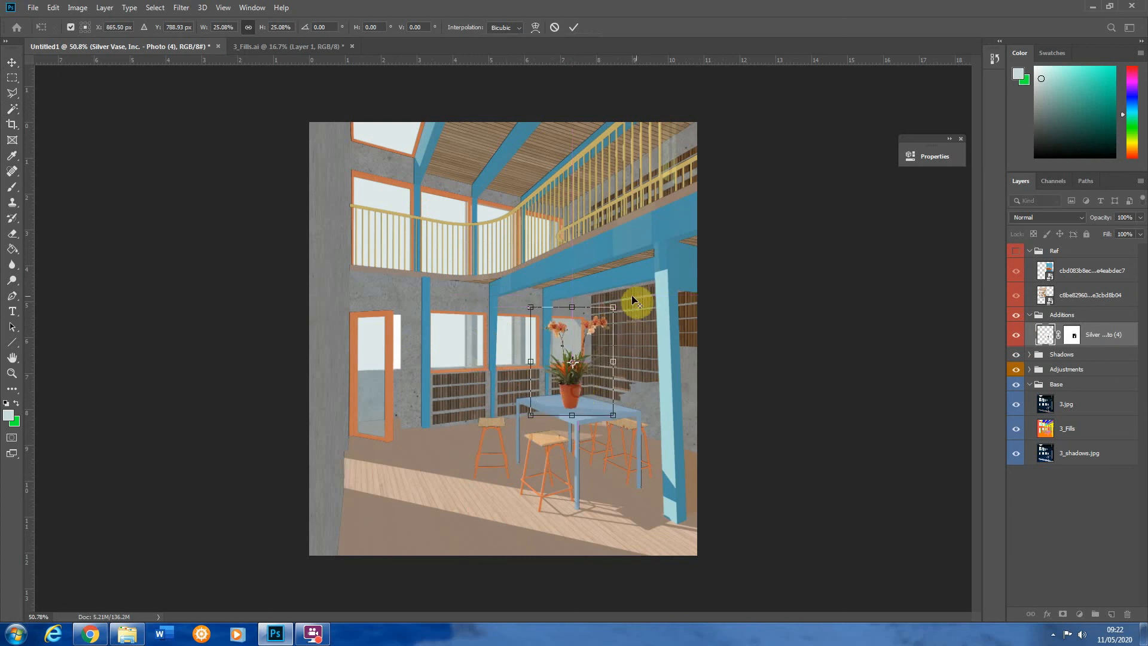
{"action": "left_click_drag", "start_coordinate": [632, 299], "coordinate": [596, 337]}
{"action": "scroll", "coordinate": [574, 378], "scroll_direction": "up", "scroll_amount": 5}
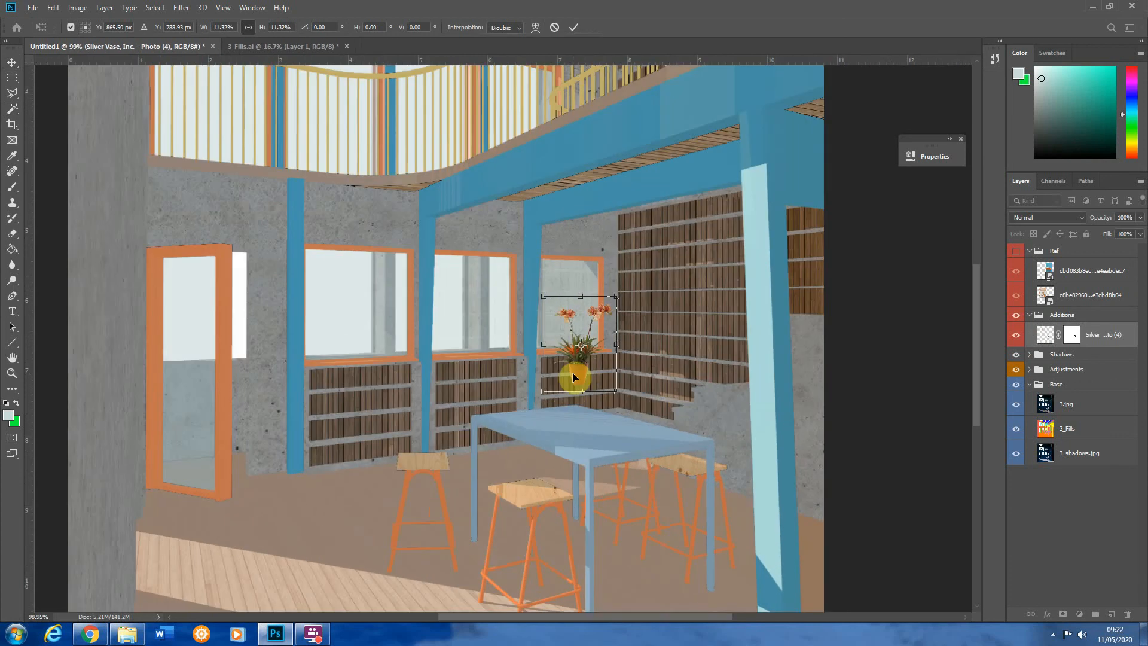
{"action": "left_click_drag", "start_coordinate": [572, 377], "coordinate": [566, 417]}
{"action": "left_click_drag", "start_coordinate": [608, 338], "coordinate": [616, 331]}
{"action": "left_click_drag", "start_coordinate": [574, 411], "coordinate": [584, 406]}
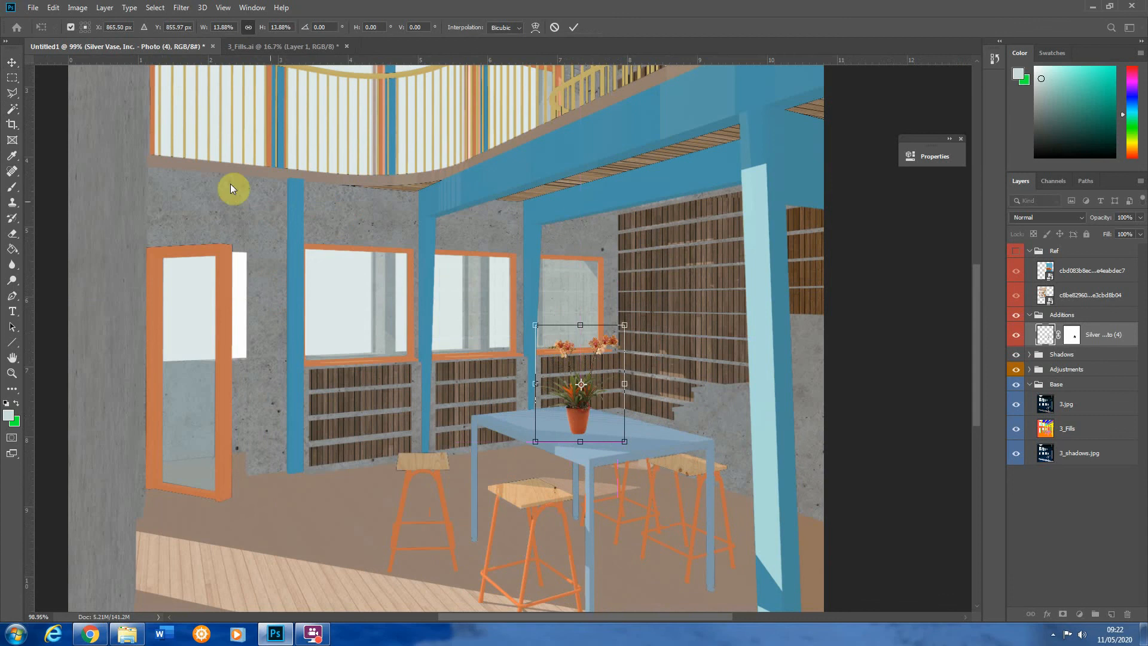
{"action": "left_click", "coordinate": [7, 78]}
Erase the faint leftover border around the potted orchid on the orchid layer's mask
{"action": "scroll", "coordinate": [595, 422], "scroll_direction": "up", "scroll_amount": 4}
{"action": "scroll", "coordinate": [660, 318], "scroll_direction": "down", "scroll_amount": 2}
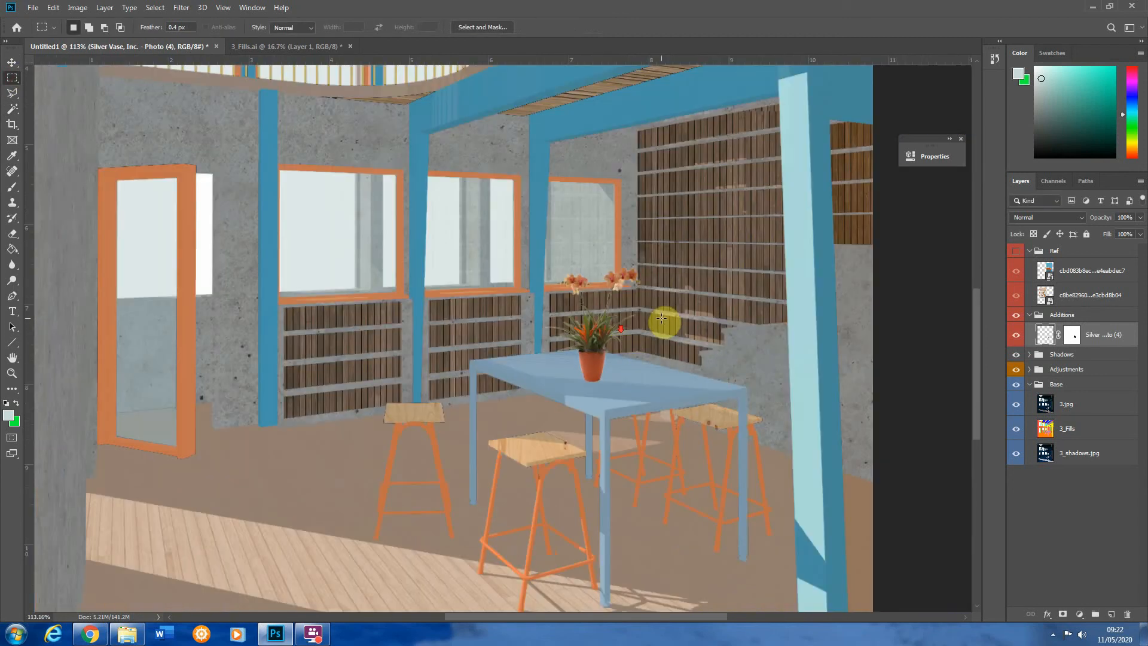
{"action": "scroll", "coordinate": [653, 320], "scroll_direction": "down", "scroll_amount": 5}
{"action": "scroll", "coordinate": [622, 275], "scroll_direction": "up", "scroll_amount": 8}
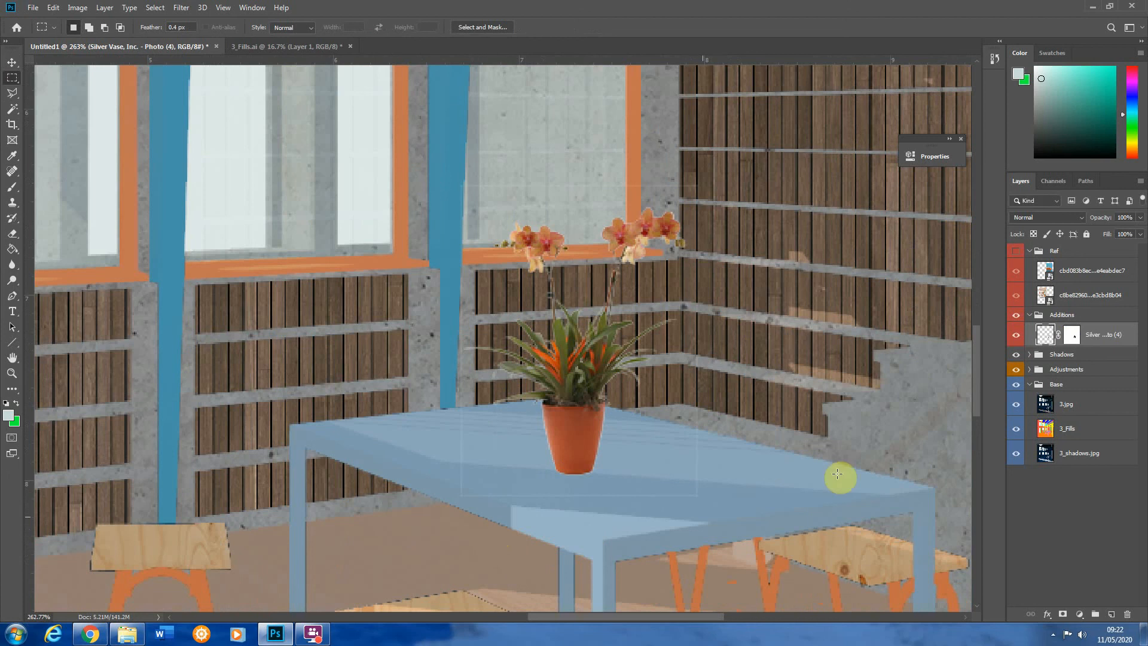
{"action": "left_click", "coordinate": [1072, 337]}
{"action": "key", "text": "e"}
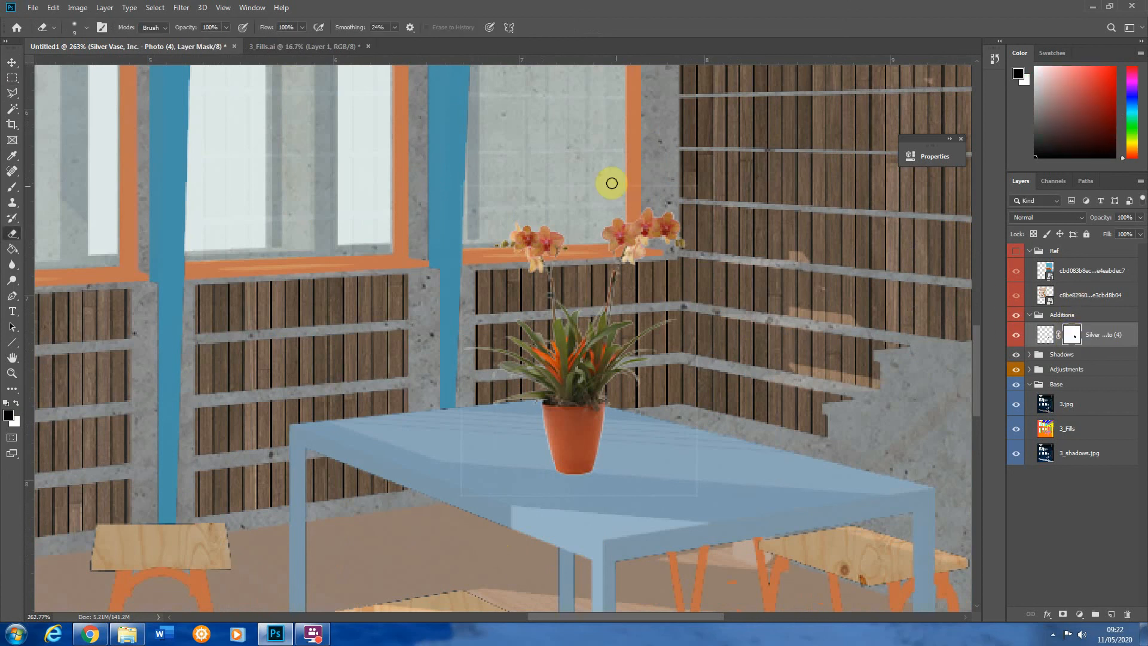
{"action": "left_click_drag", "start_coordinate": [589, 184], "coordinate": [702, 179]}
{"action": "key", "text": "ctrl+z"}
{"action": "key", "text": "x"}
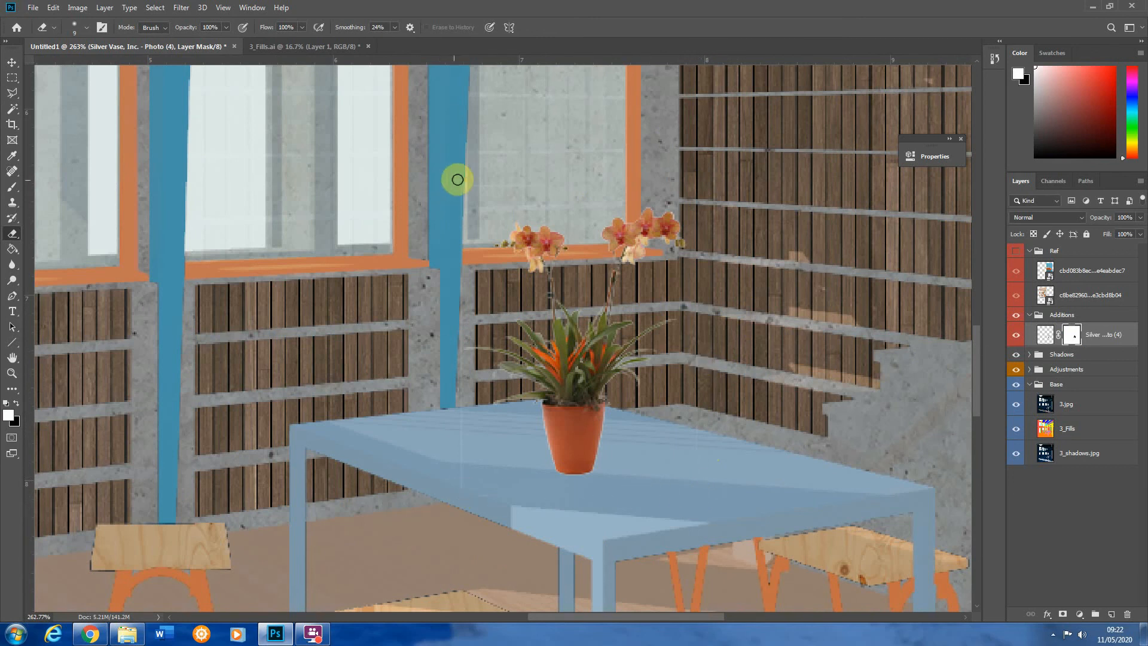
{"action": "left_click", "coordinate": [12, 79]}
{"action": "scroll", "coordinate": [699, 281], "scroll_direction": "down", "scroll_amount": 3}
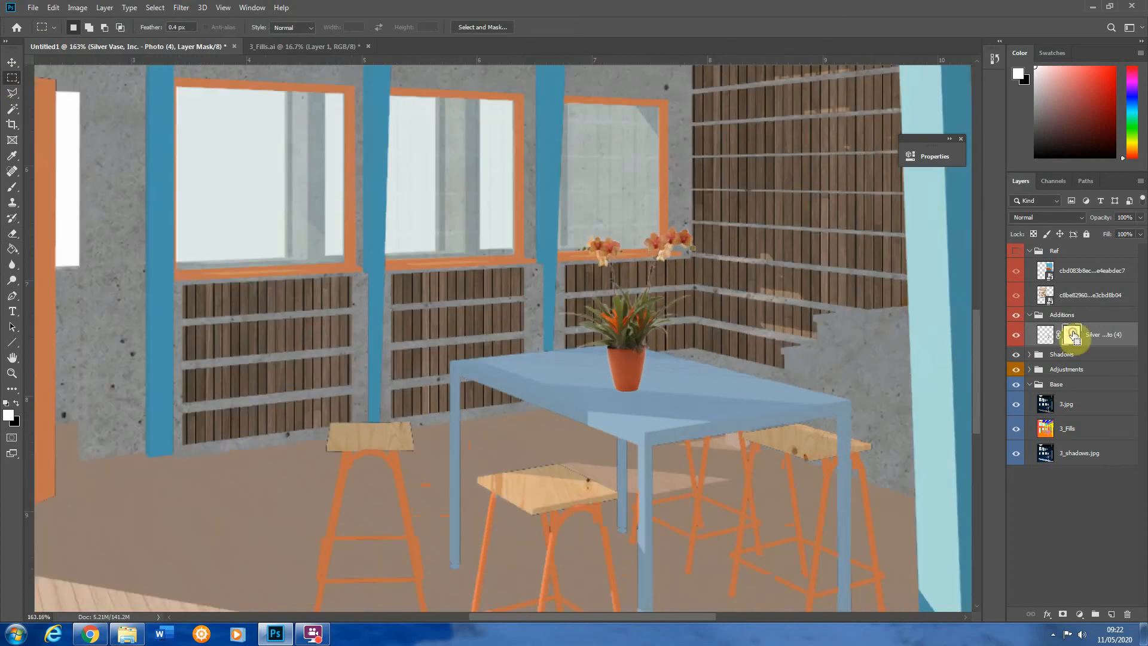
{"action": "left_click", "coordinate": [1073, 335], "text": "ctrl"}
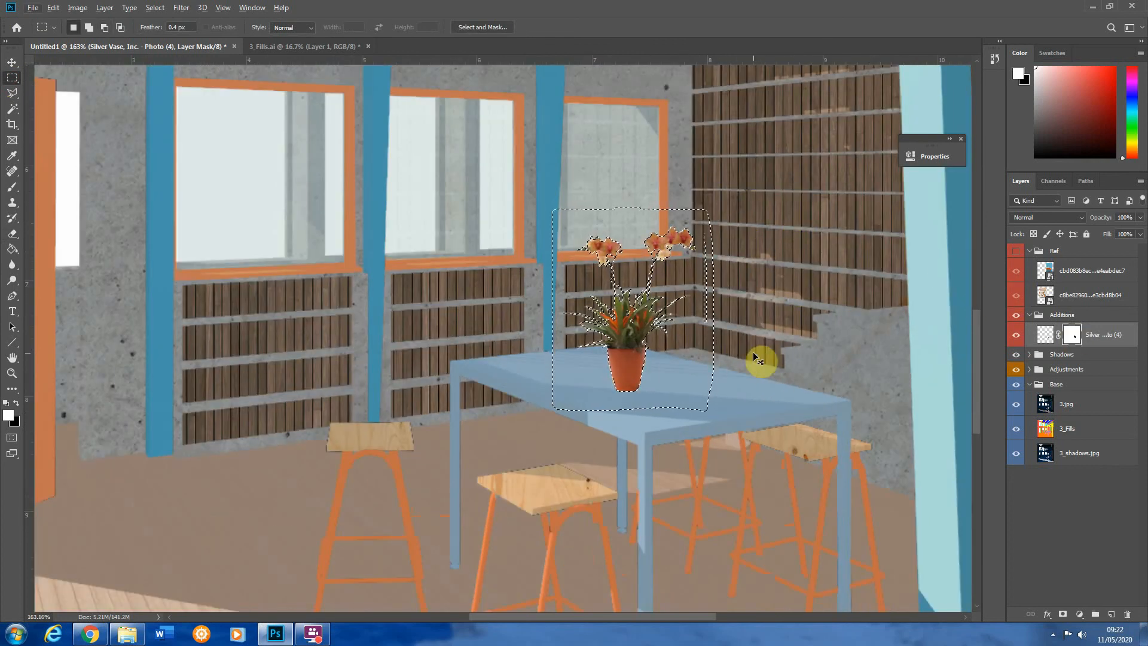
{"action": "key", "text": "ctrl+j"}
{"action": "key", "text": "ctrl+z"}
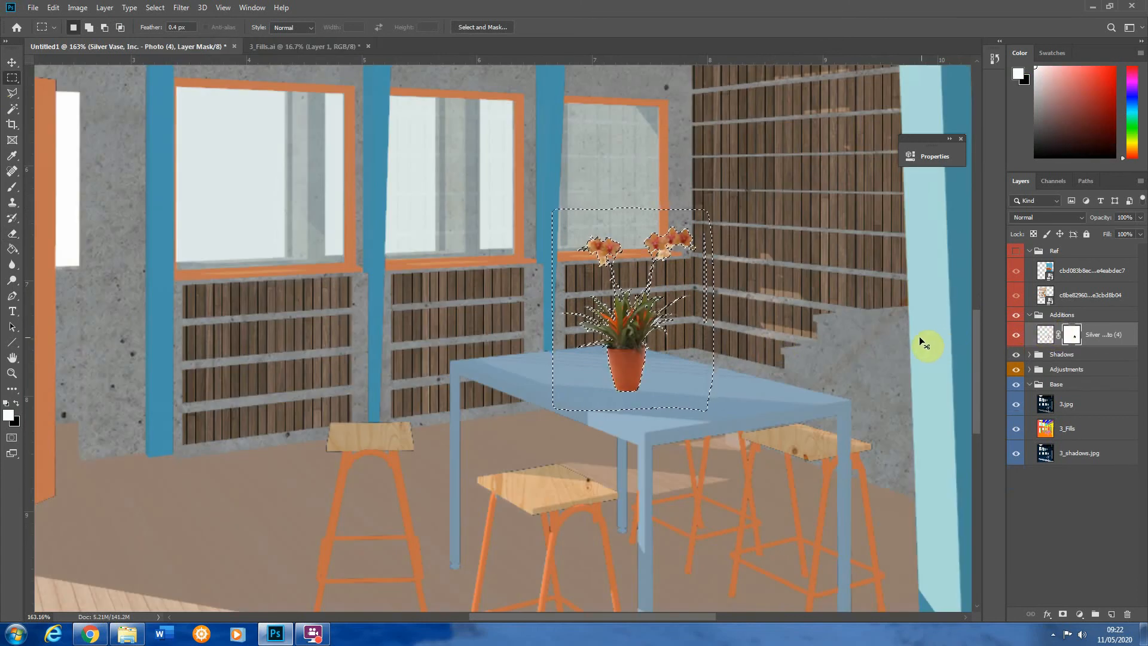
{"action": "left_click", "coordinate": [791, 337]}
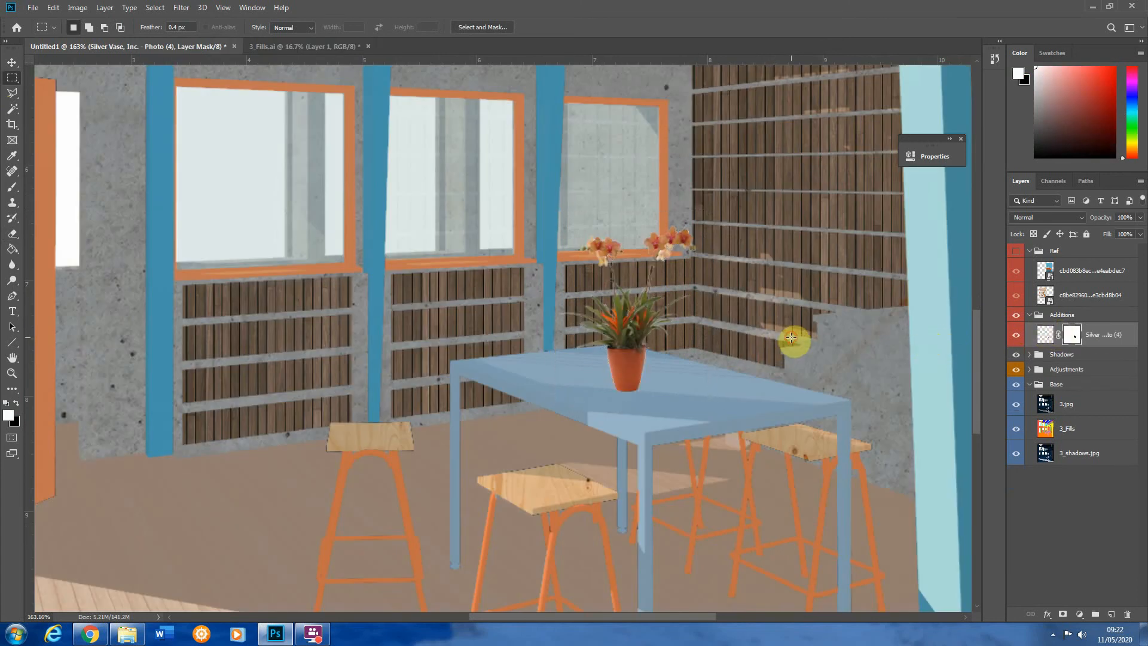
{"action": "key", "text": "ctrl+v"}
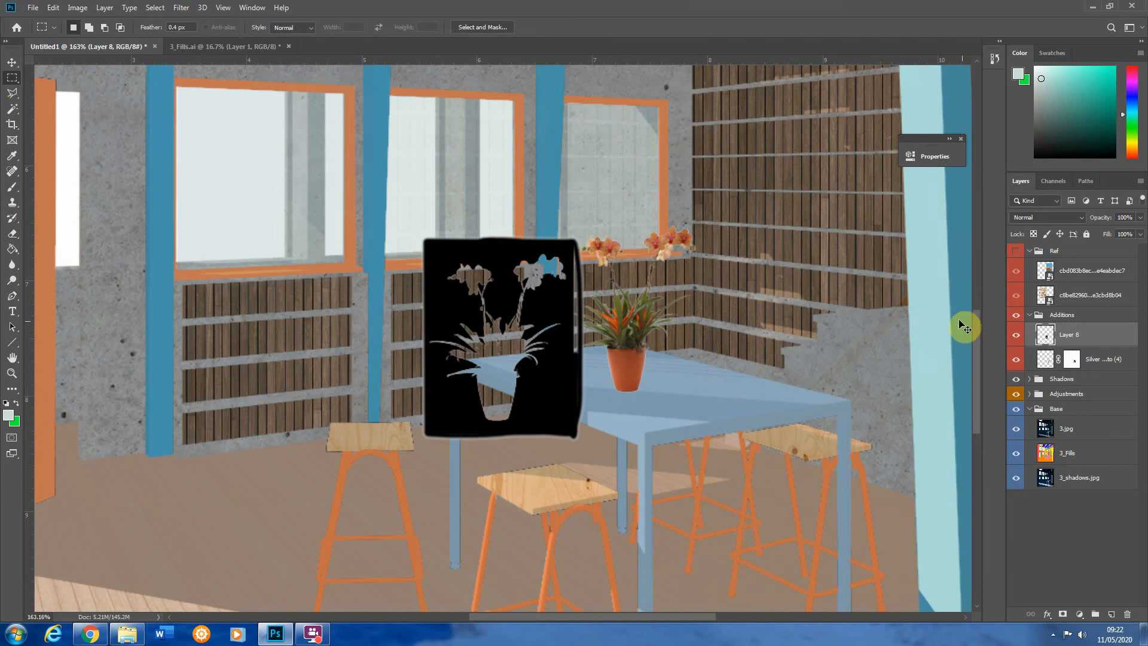
{"action": "key", "text": "Delete"}
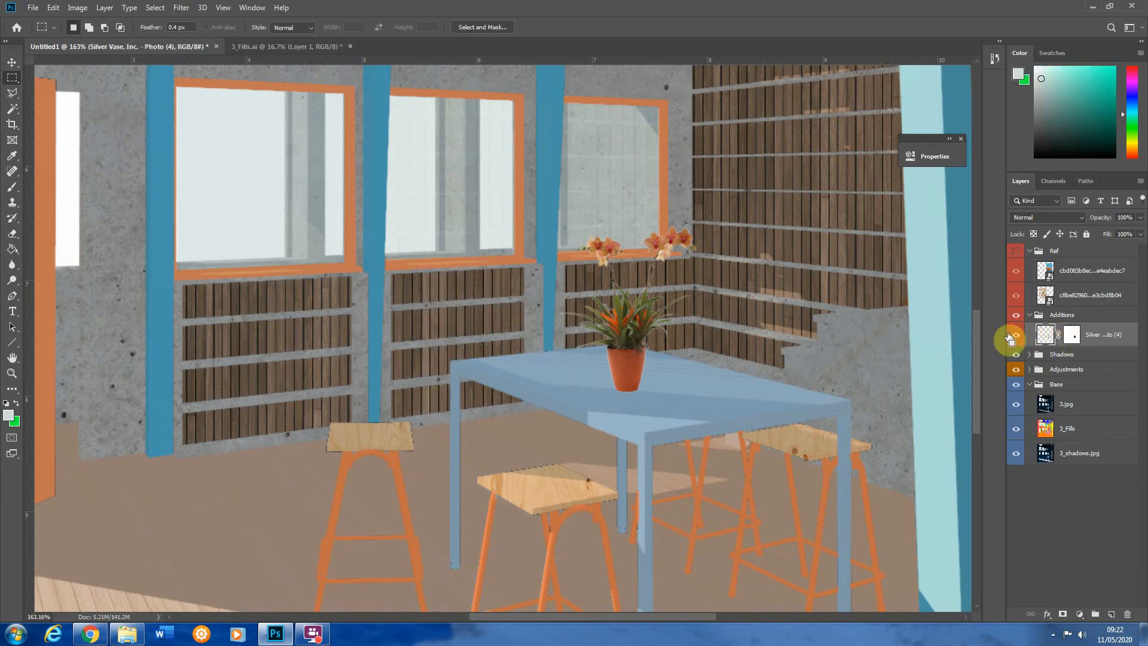
{"action": "left_click", "coordinate": [1074, 339], "text": "ctrl"}
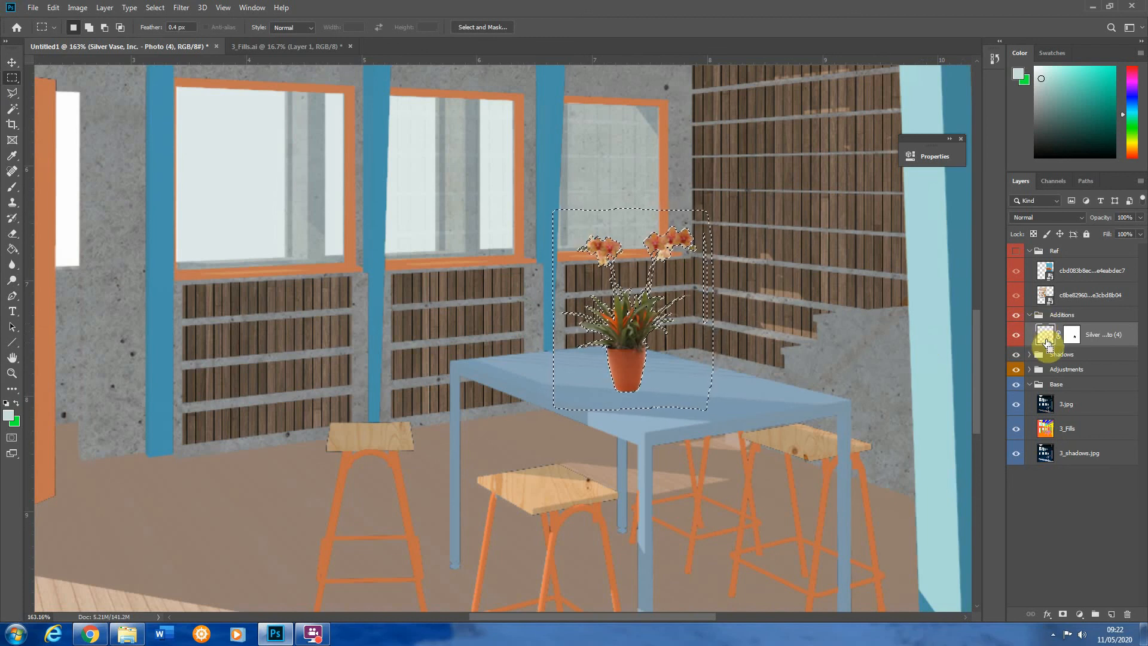
{"action": "key", "text": "ctrl+j"}
{"action": "scroll", "coordinate": [676, 257], "scroll_direction": "up", "scroll_amount": 3}
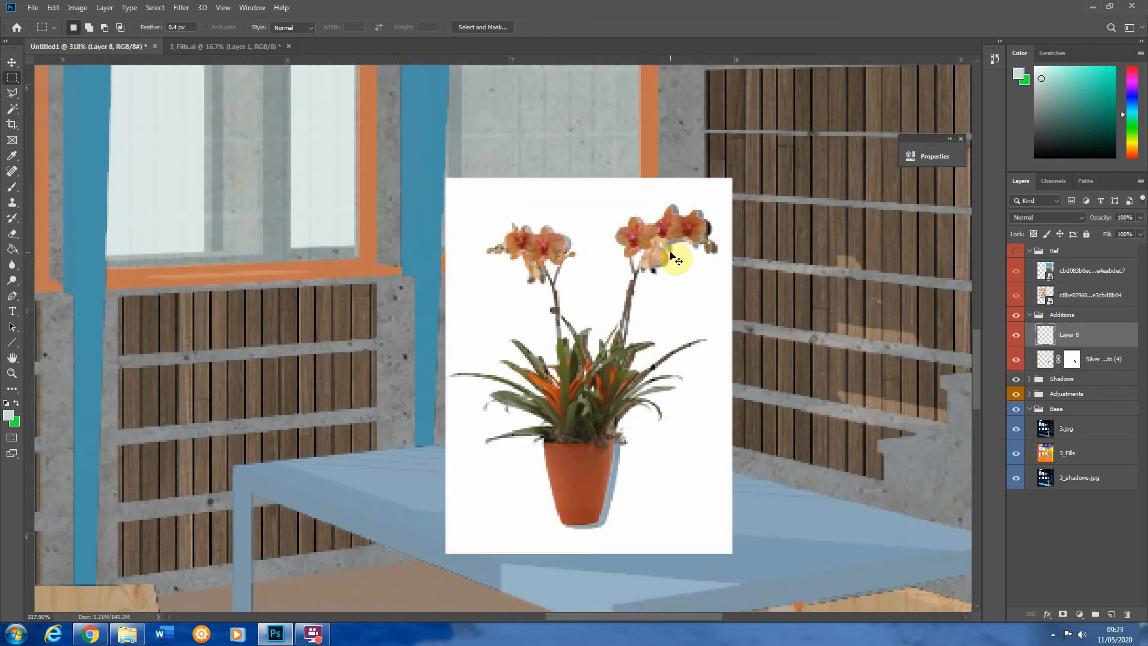
{"action": "left_click", "coordinate": [1125, 616]}
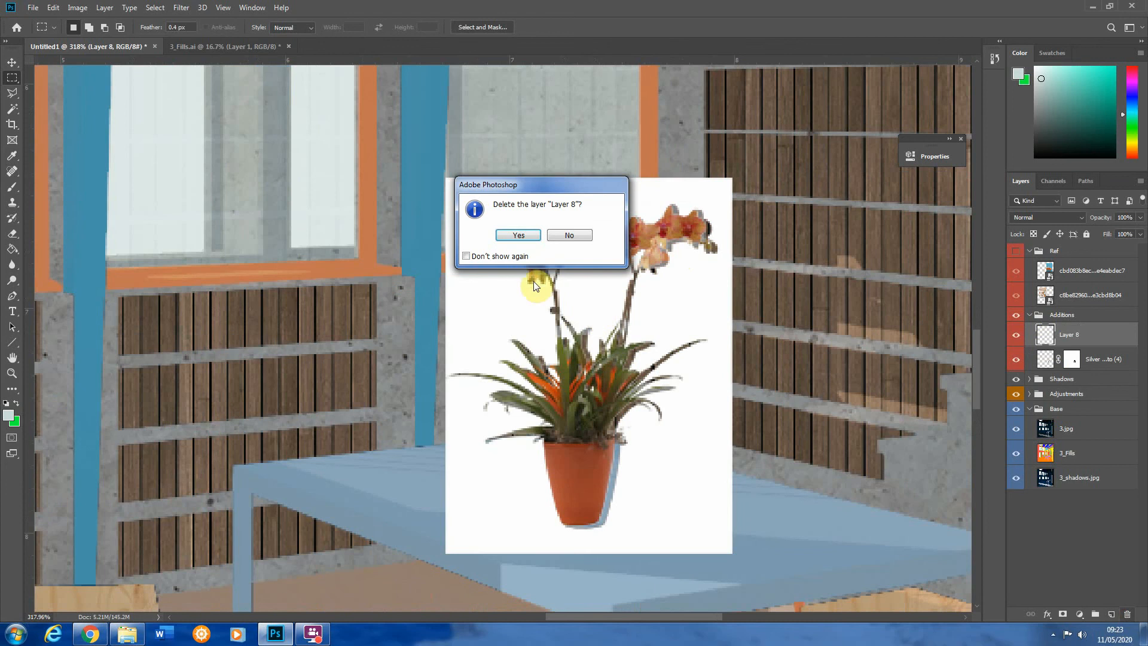
{"action": "left_click", "coordinate": [522, 235]}
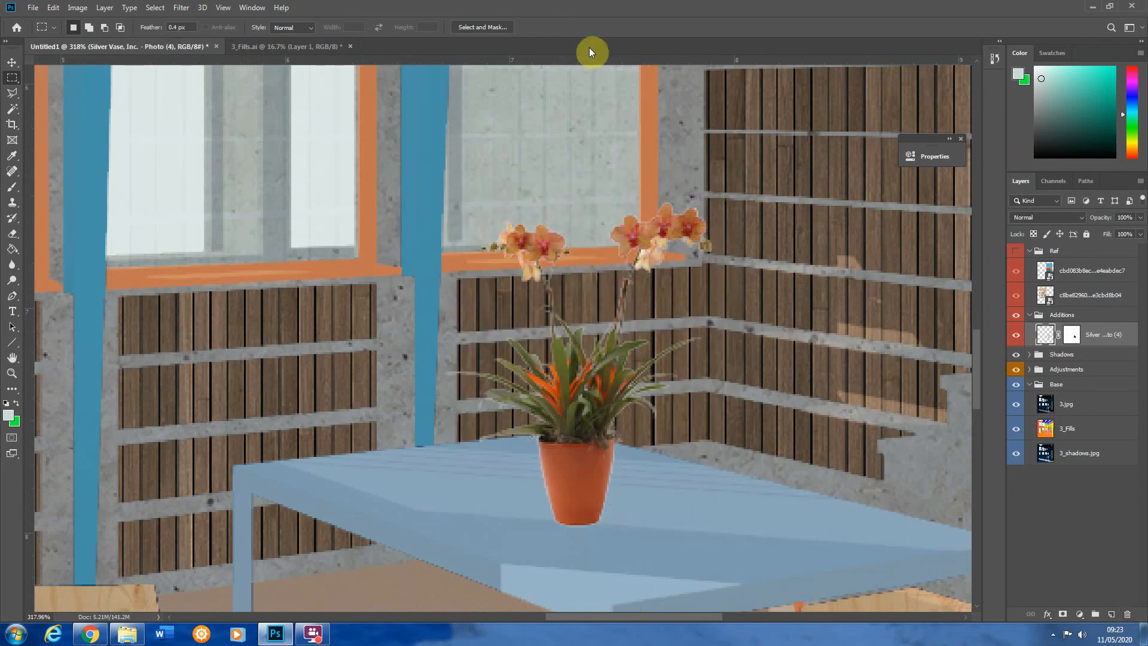
{"action": "left_click", "coordinate": [182, 7]}
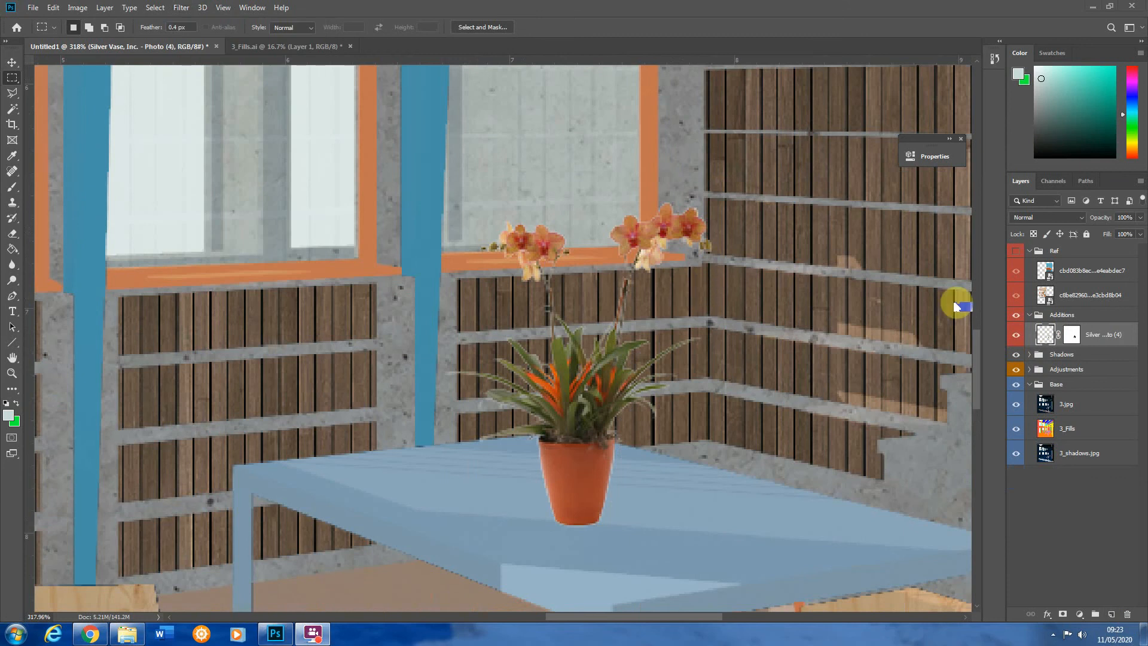
Copy the potted orchid using a selection loaded from its layer mask, paste it as a new layer, and place it beside the original
{"action": "left_click", "coordinate": [1071, 336]}
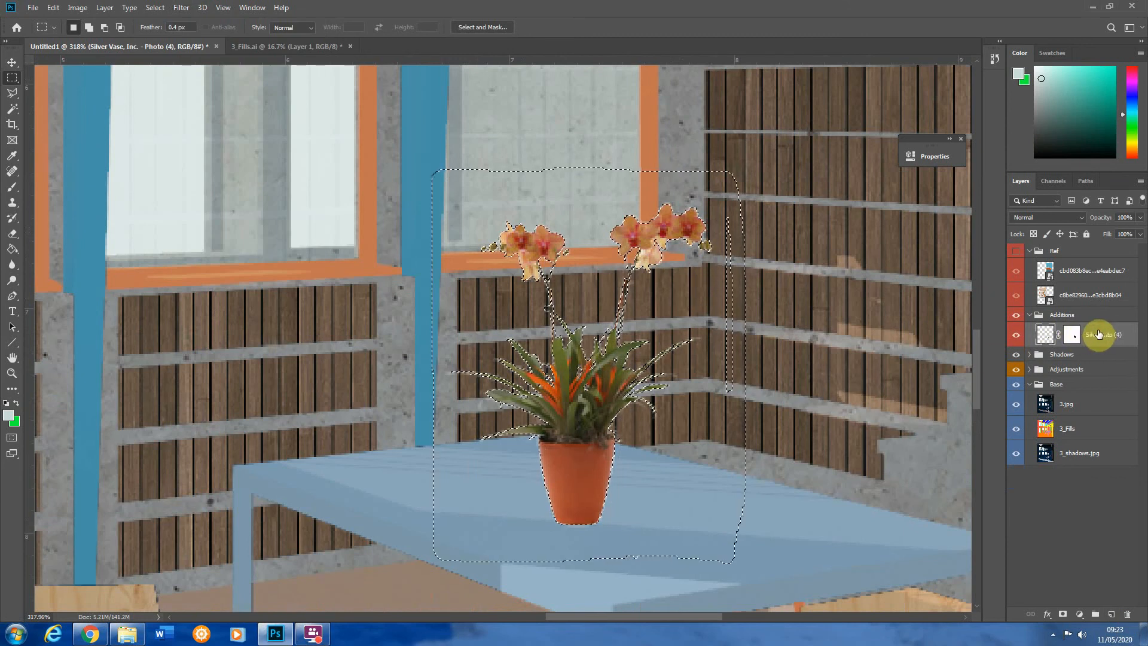
{"action": "key", "text": "ctrl+c"}
{"action": "key", "text": "ctrl+v"}
{"action": "left_click", "coordinate": [10, 61]}
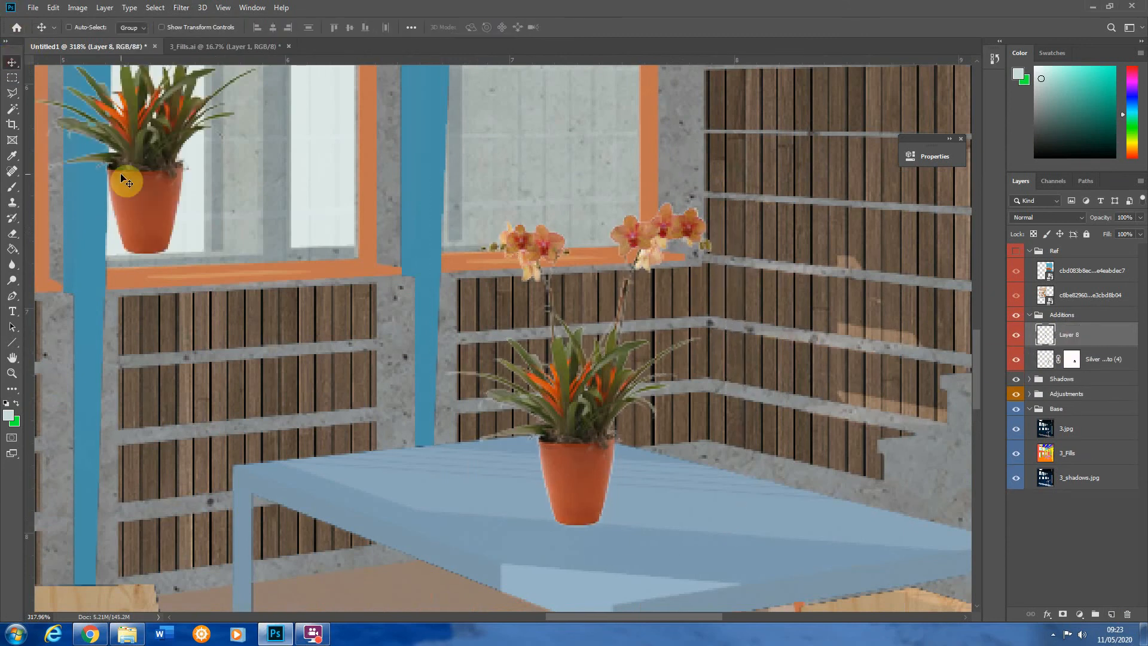
{"action": "left_click_drag", "start_coordinate": [126, 181], "coordinate": [318, 394]}
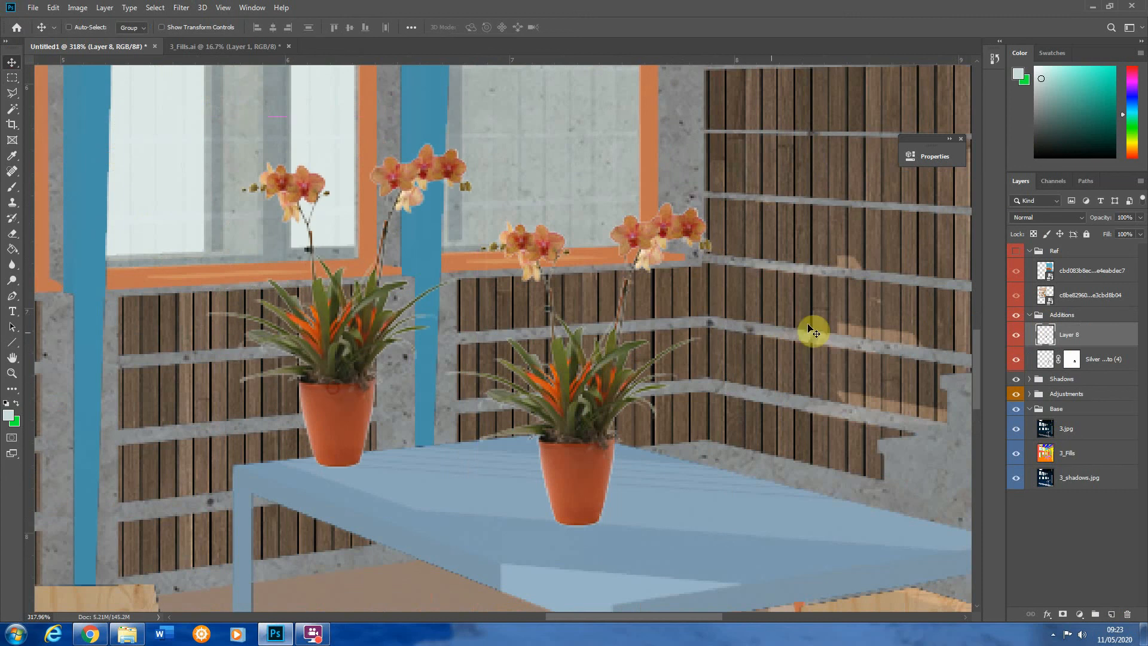
Delete the masked Silver Vase photo layer and move the pasted orchid to the middle of the blue table's top
{"action": "left_click", "coordinate": [1047, 358]}
{"action": "left_click", "coordinate": [1127, 615]}
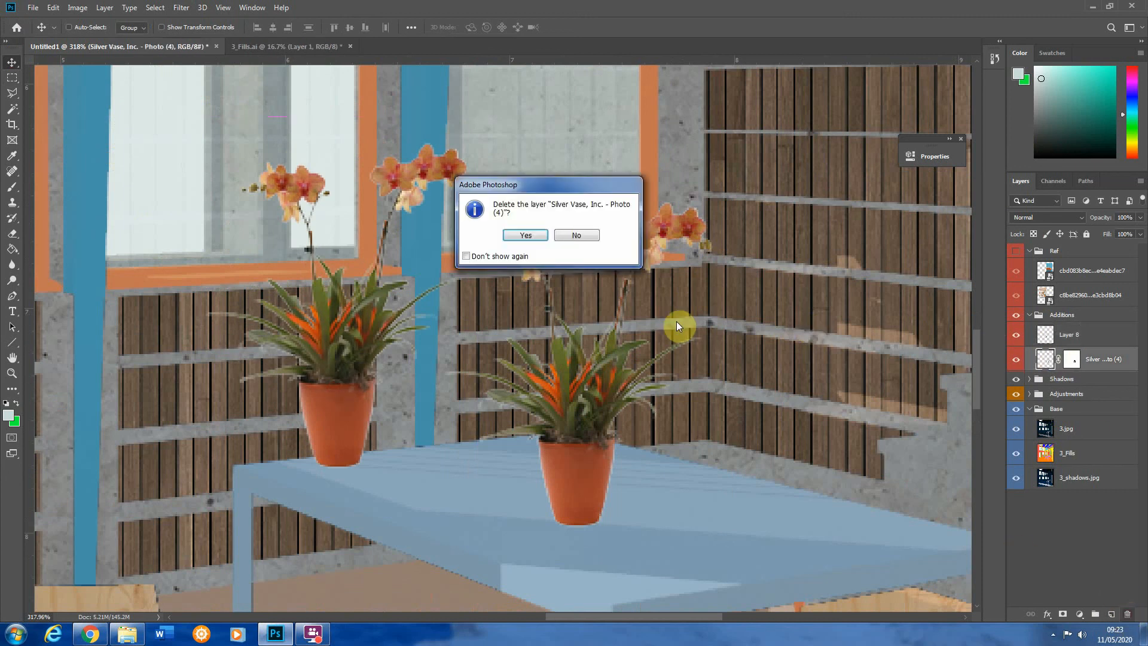
{"action": "left_click", "coordinate": [522, 235]}
{"action": "key", "text": "ctrl+t"}
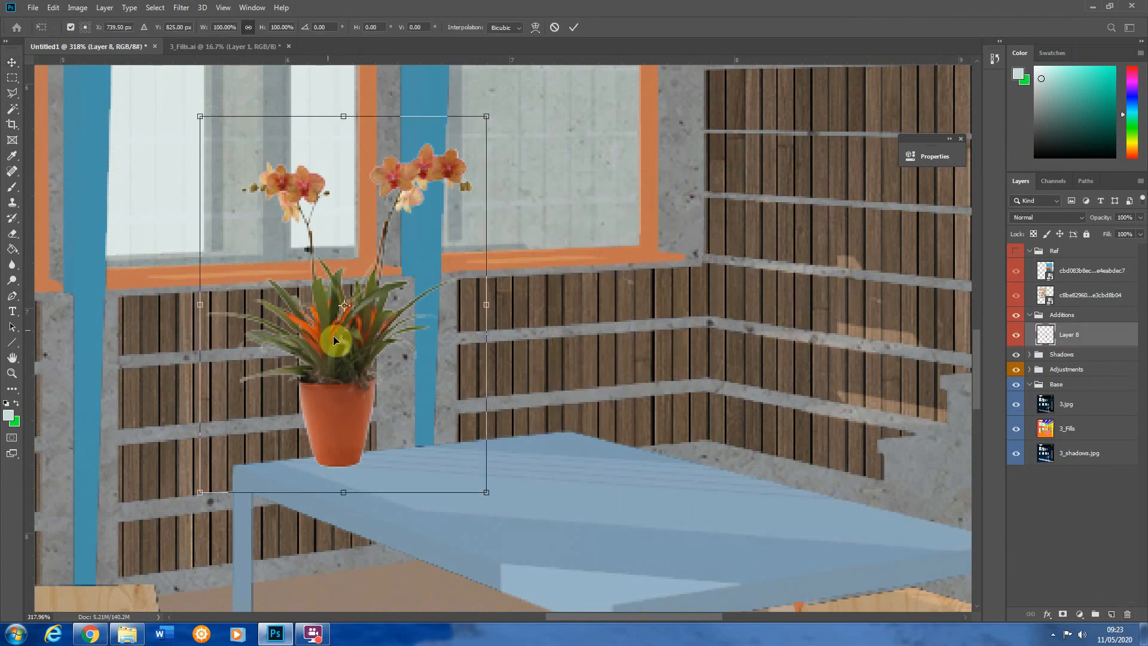
{"action": "left_click_drag", "start_coordinate": [332, 335], "coordinate": [550, 398]}
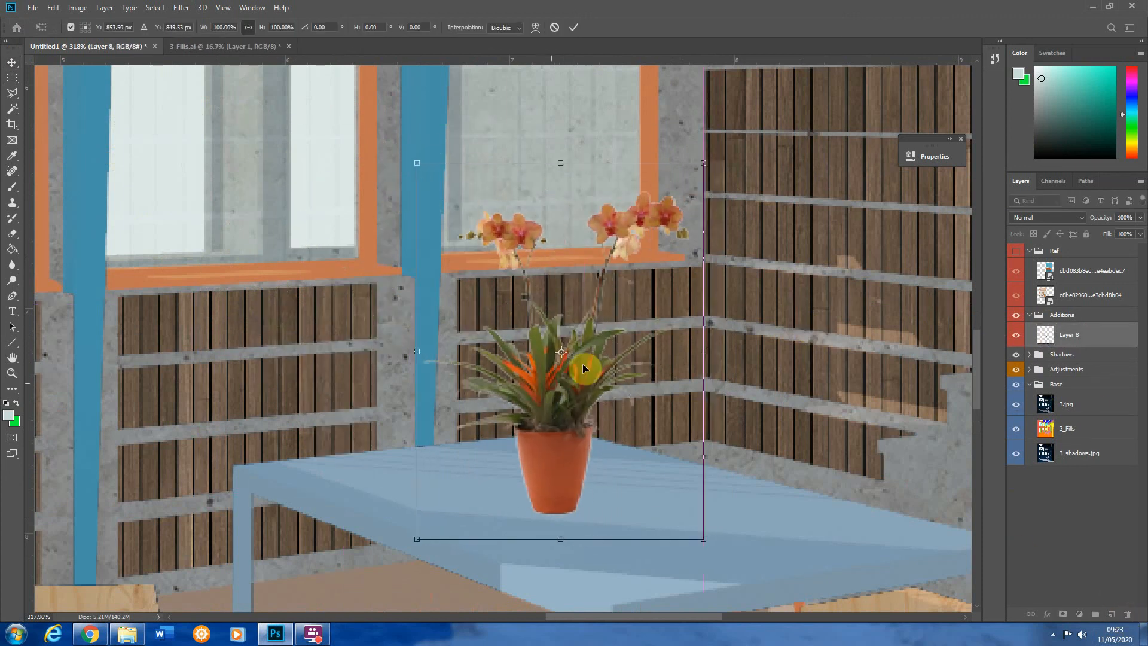
{"action": "left_click", "coordinate": [186, 9]}
{"action": "left_click", "coordinate": [12, 78]}
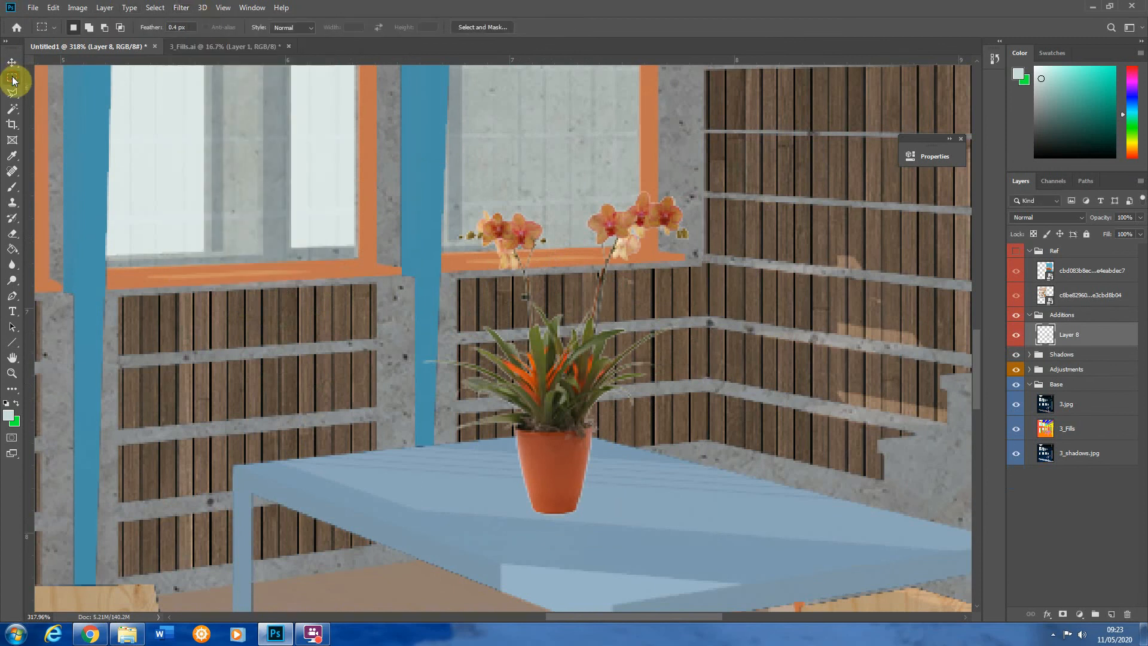
Apply the Cutout filter to the orchid layer with 8 levels, edge simplicity 10 and edge fidelity 3, and undo it
{"action": "left_click", "coordinate": [181, 8]}
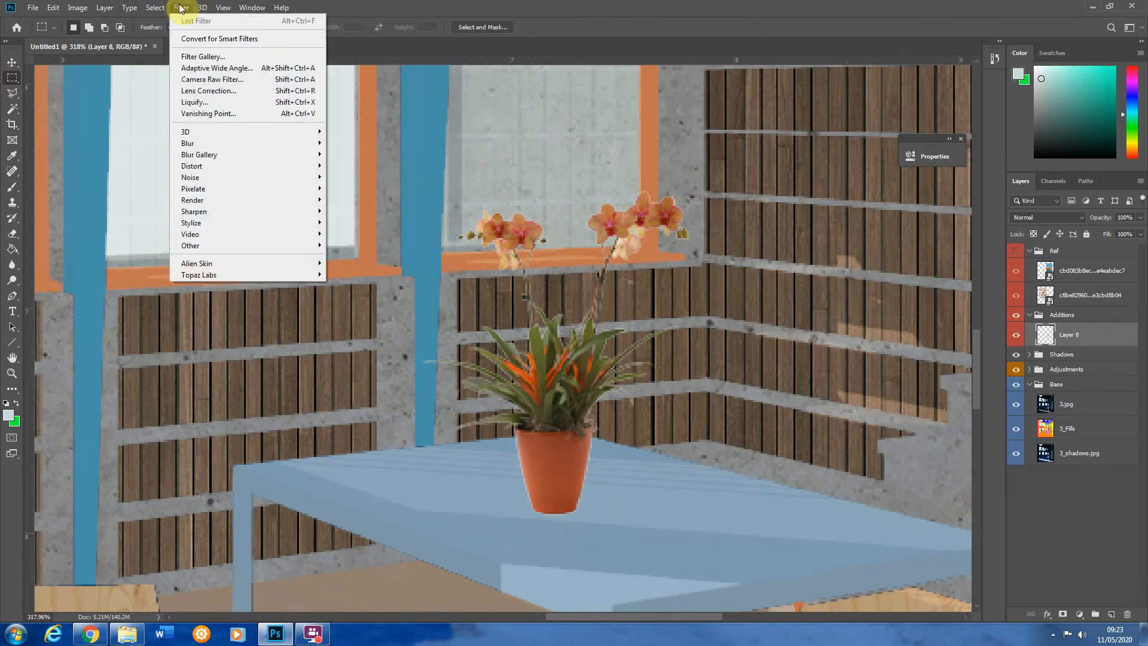
{"action": "left_click", "coordinate": [203, 56]}
{"action": "left_click", "coordinate": [892, 61]}
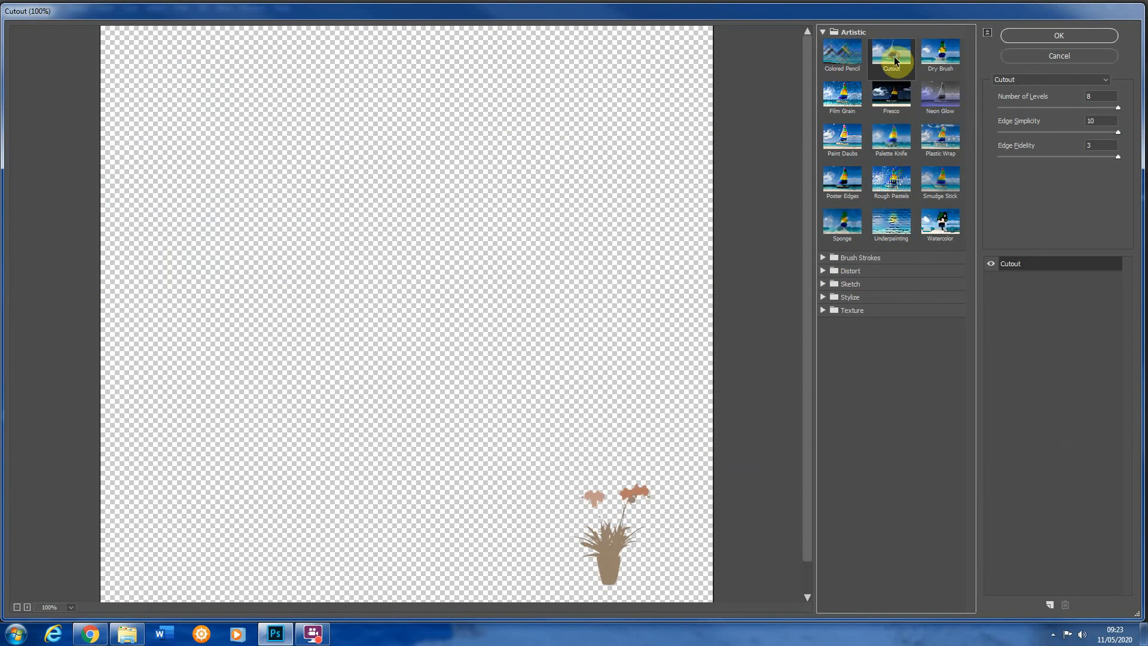
{"action": "scroll", "coordinate": [649, 598], "scroll_direction": "up", "scroll_amount": 1}
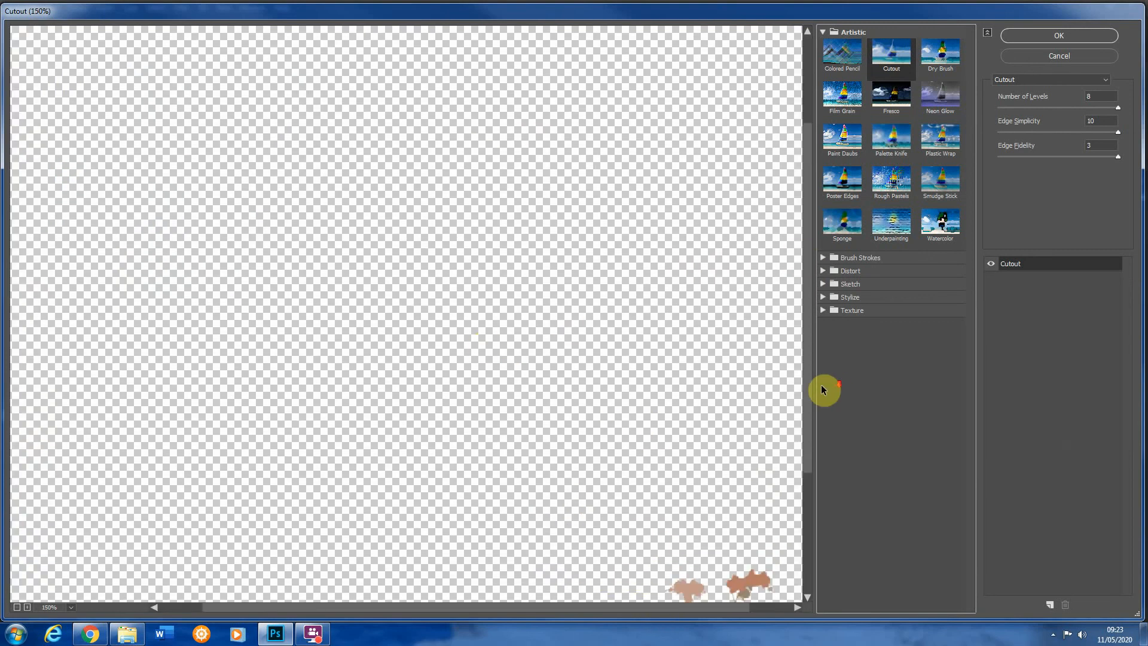
{"action": "left_click_drag", "start_coordinate": [807, 256], "coordinate": [809, 442]}
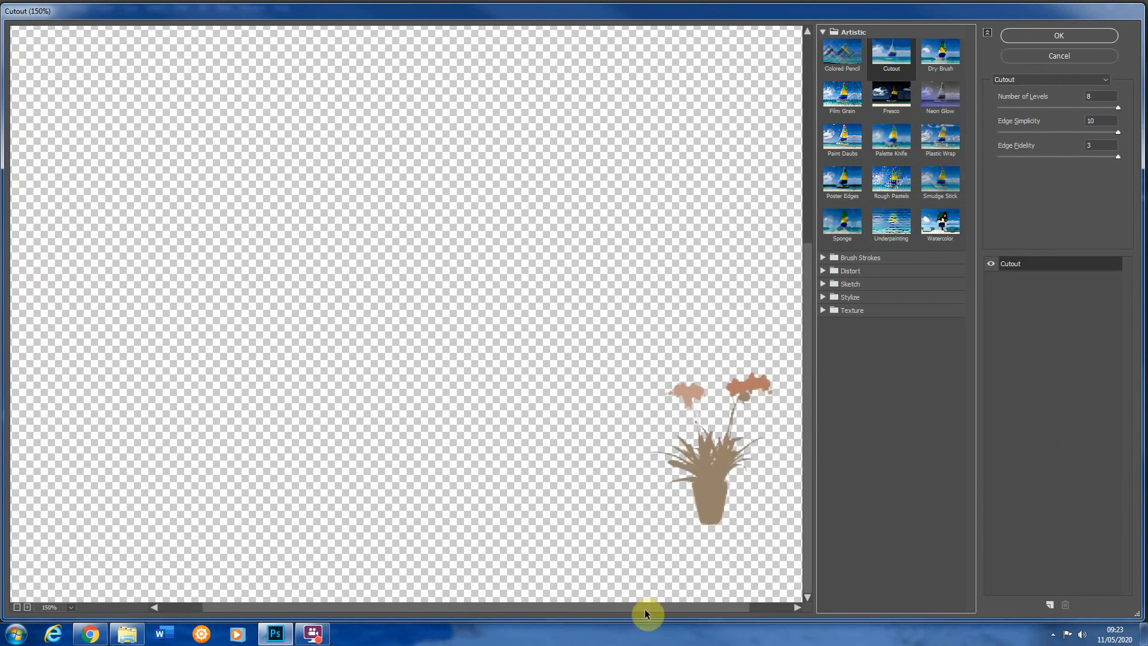
{"action": "left_click_drag", "start_coordinate": [648, 607], "coordinate": [826, 600]}
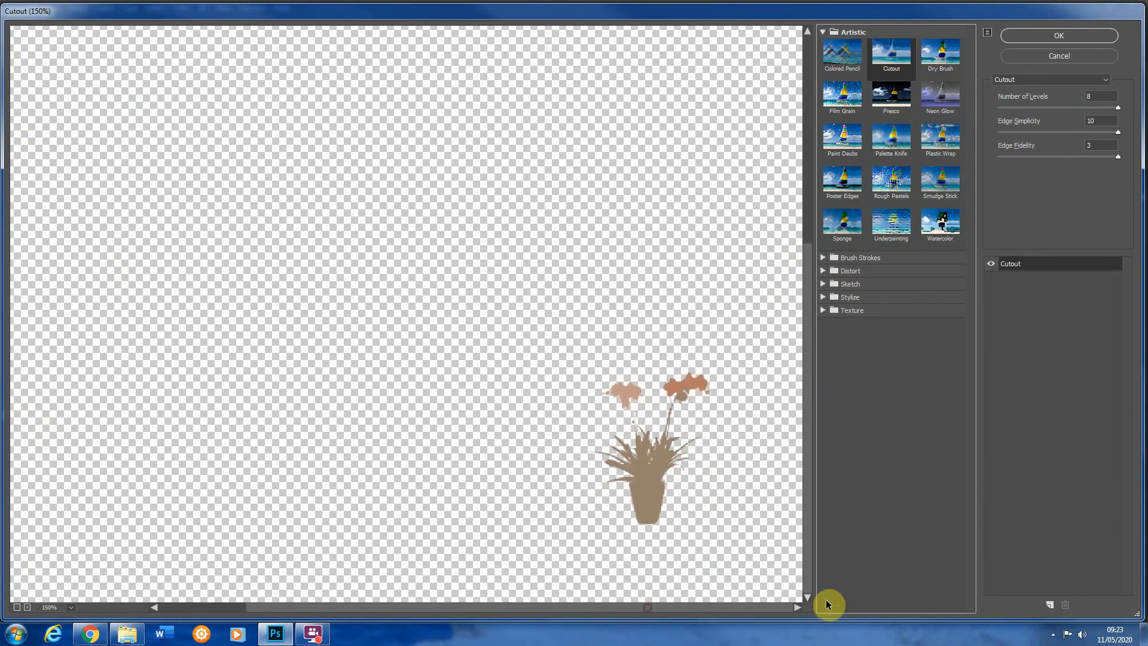
{"action": "left_click", "coordinate": [1063, 36]}
{"action": "key", "text": "ctrl+z"}
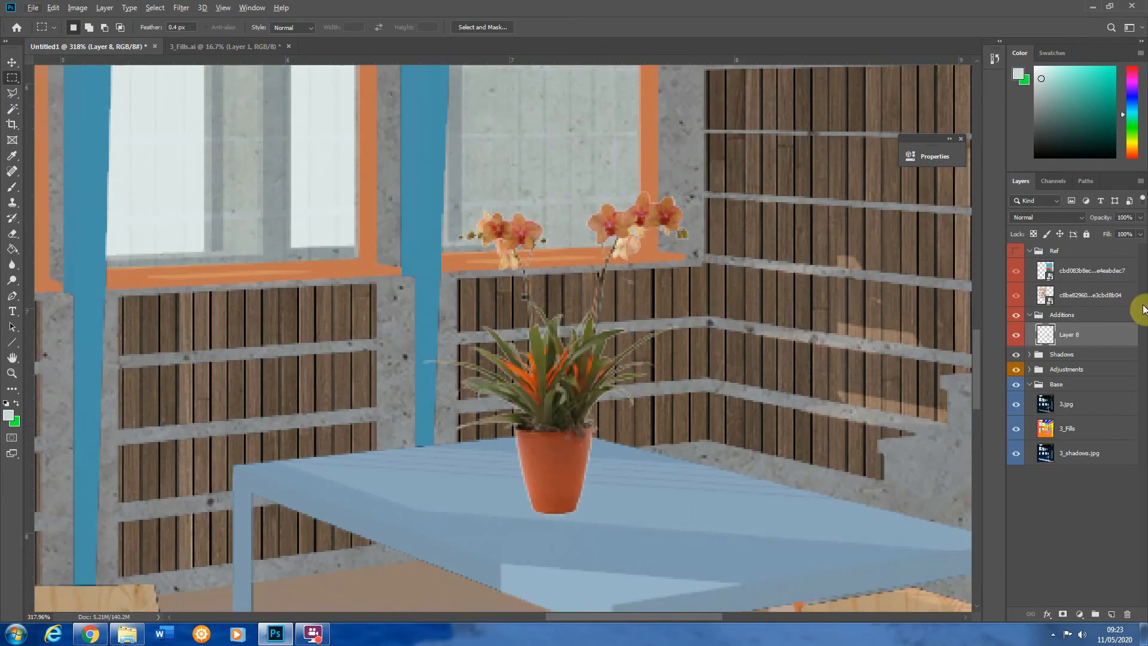
Duplicate the orchid layer and reapply the last Filter Gallery effect to the copy
{"action": "key", "text": "ctrl+j"}
{"action": "left_click", "coordinate": [181, 8]}
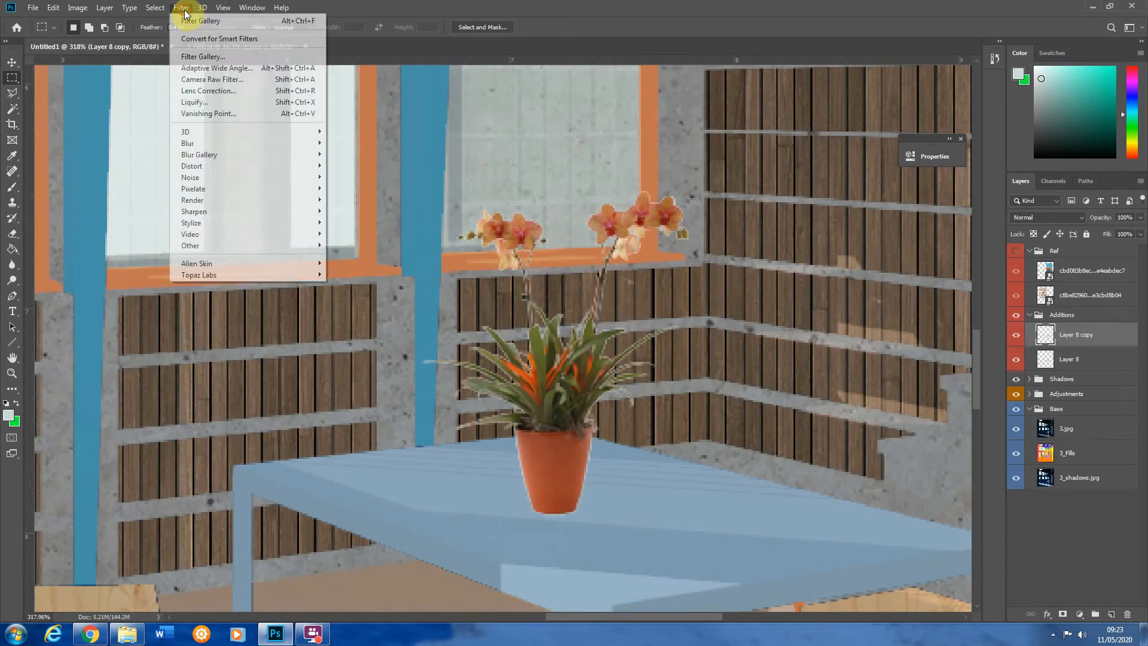
{"action": "left_click", "coordinate": [206, 21]}
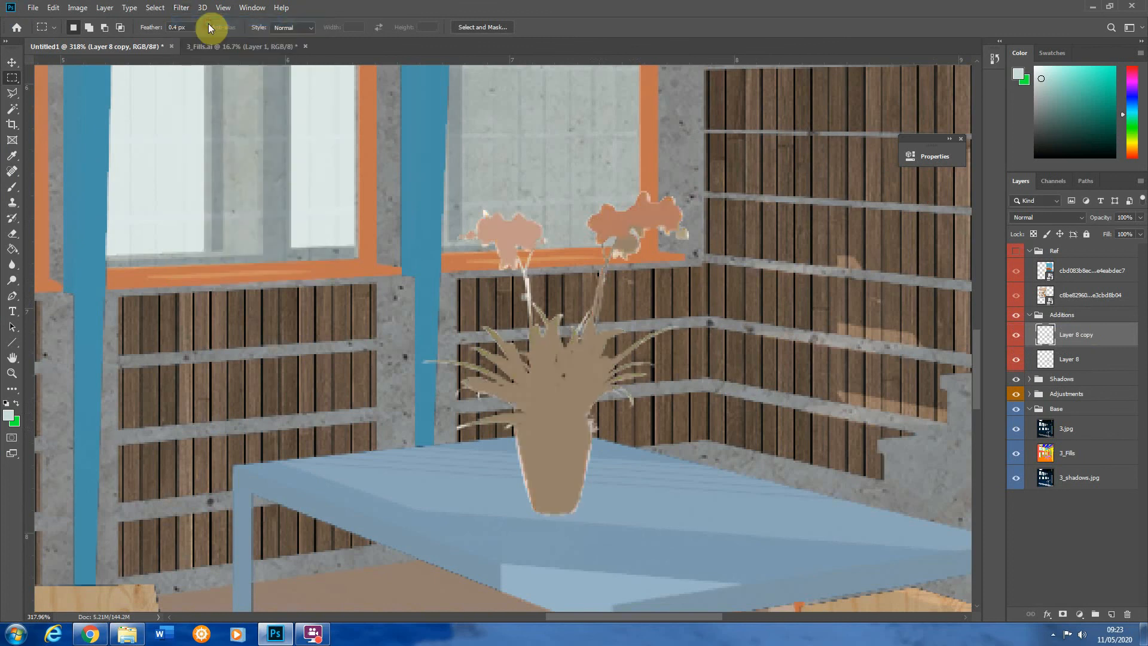
Set the filtered orchid copy's fill to 50% so it blends with the photo layer beneath
{"action": "left_click", "coordinate": [1138, 234]}
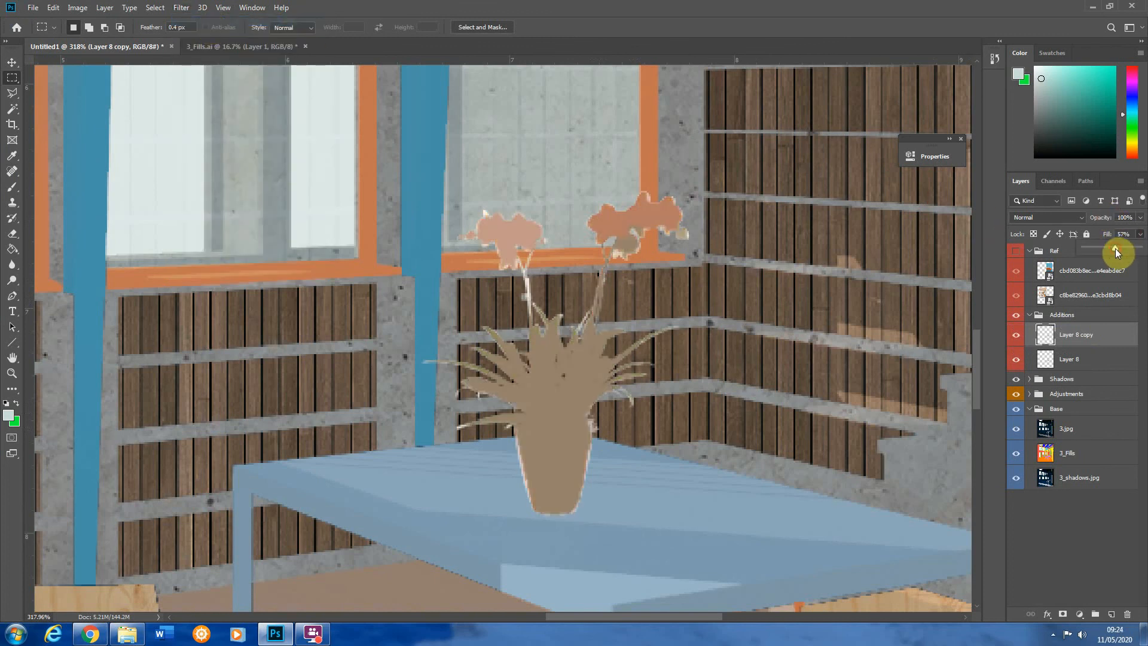
{"action": "mouse_move", "coordinate": [1115, 248]}
{"action": "left_mouse_down"}
{"action": "mouse_move", "coordinate": [1099, 247]}
{"action": "mouse_move", "coordinate": [1111, 247]}
{"action": "left_mouse_up"}
{"action": "scroll", "coordinate": [598, 384], "scroll_direction": "down", "scroll_amount": 5}
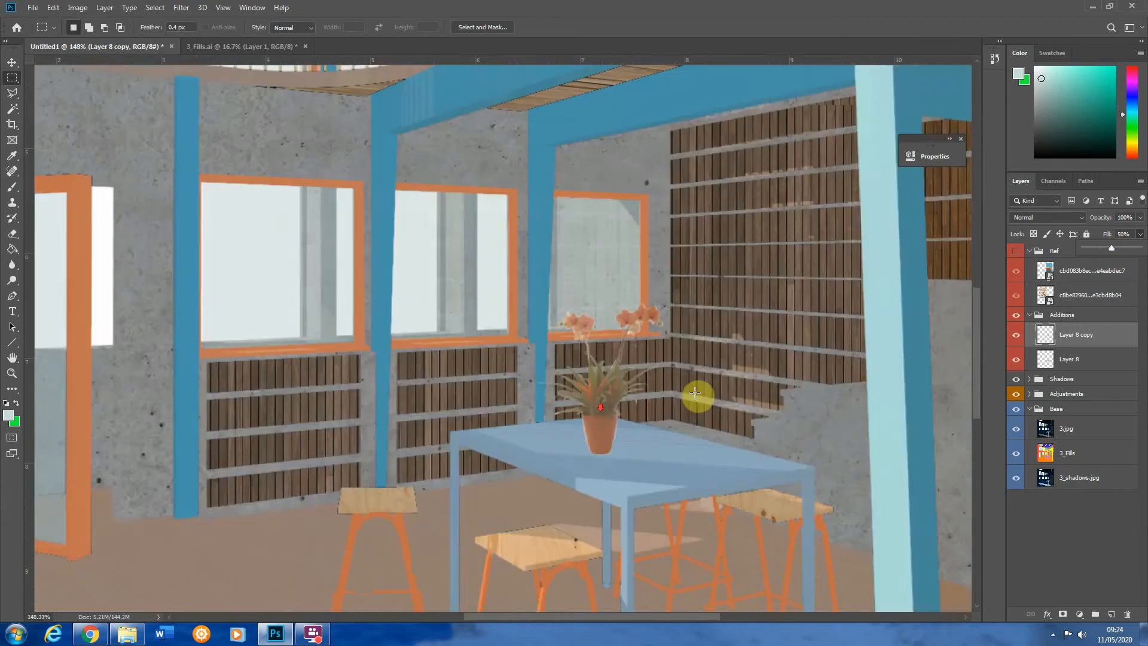
{"action": "scroll", "coordinate": [589, 438], "scroll_direction": "up", "scroll_amount": 5}
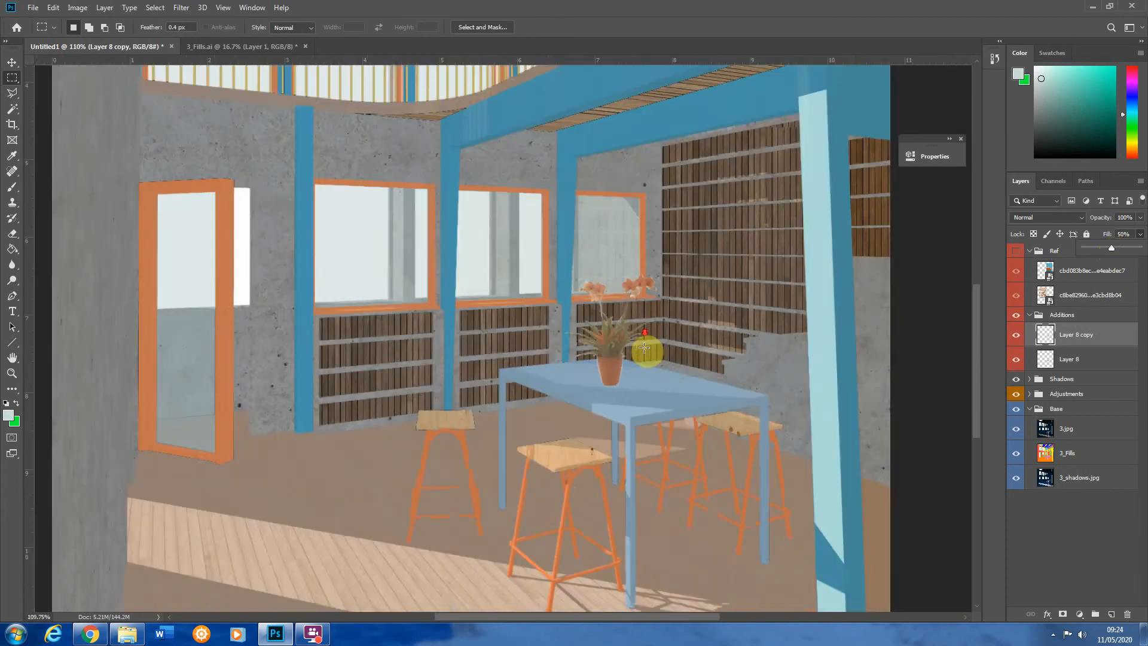
{"action": "scroll", "coordinate": [644, 348], "scroll_direction": "down", "scroll_amount": 4}
Select both orchid layers and move the plant slightly towards the left side of the blue table's top
{"action": "left_click", "coordinate": [12, 62]}
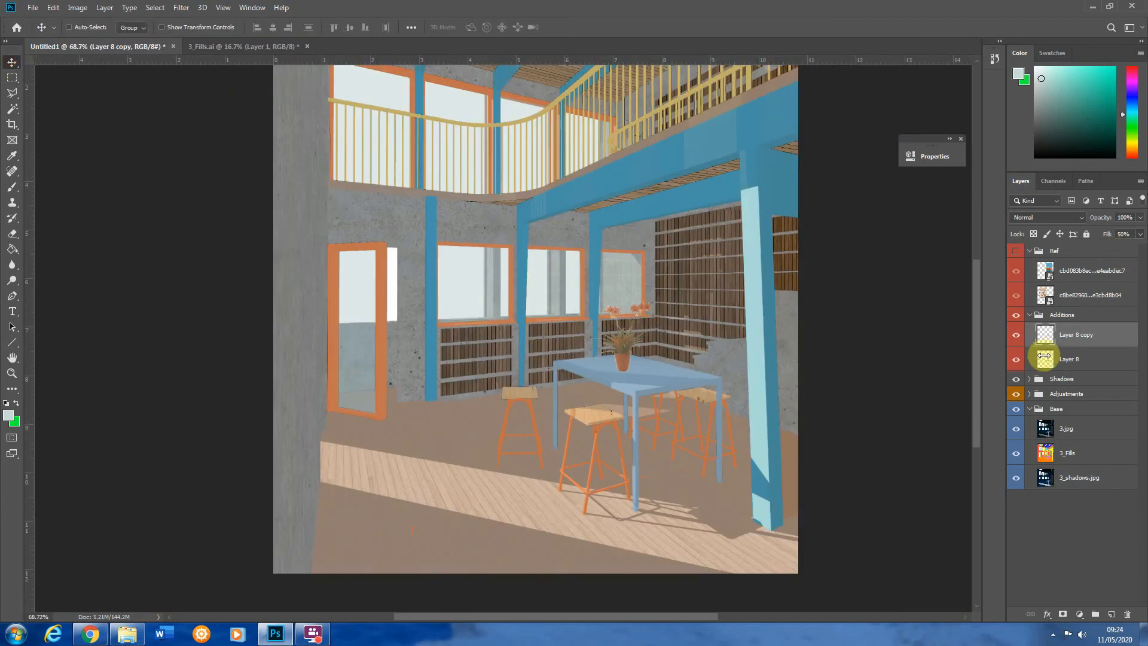
{"action": "left_click", "coordinate": [1076, 359], "text": "shift"}
{"action": "left_click_drag", "start_coordinate": [618, 359], "coordinate": [619, 360]}
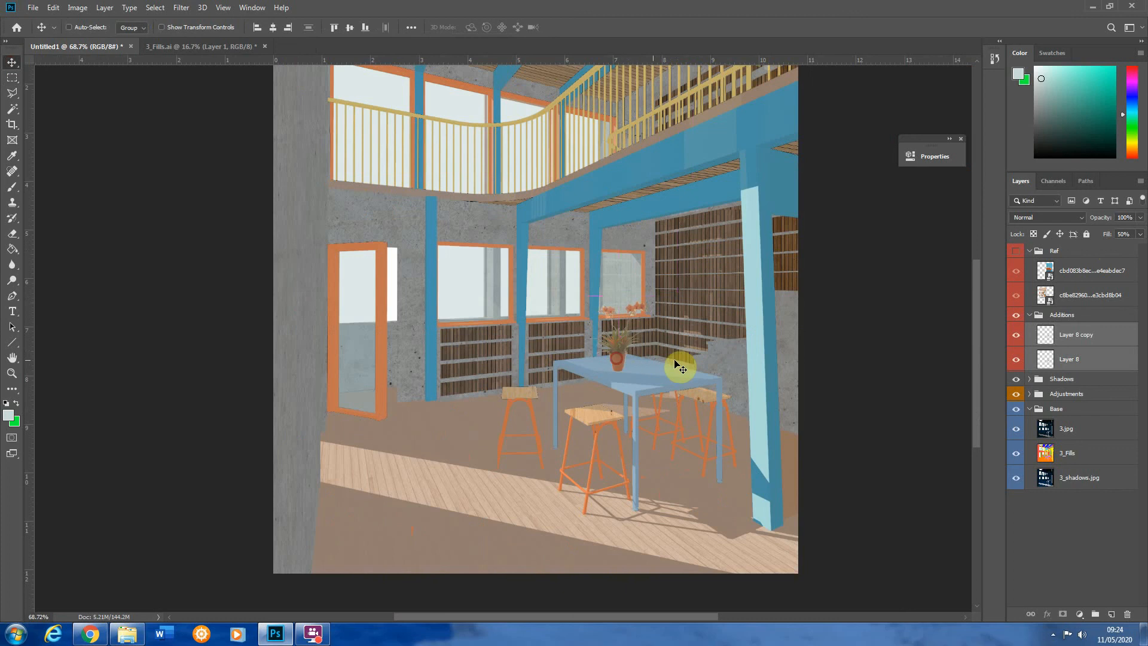
Scale both orchid layers down slightly so the plant sits smaller on the blue table
{"action": "key", "text": "ctrl+y"}
{"action": "key", "text": "ctrl+t"}
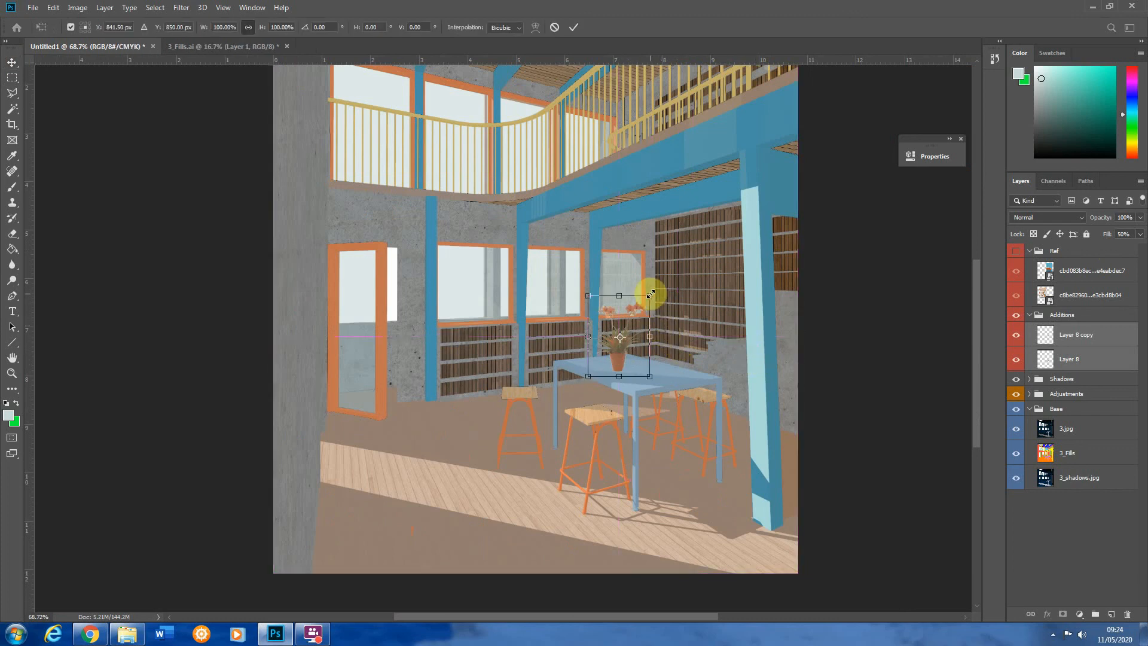
{"action": "left_click_drag", "start_coordinate": [650, 295], "coordinate": [647, 298]}
{"action": "left_click", "coordinate": [21, 79]}
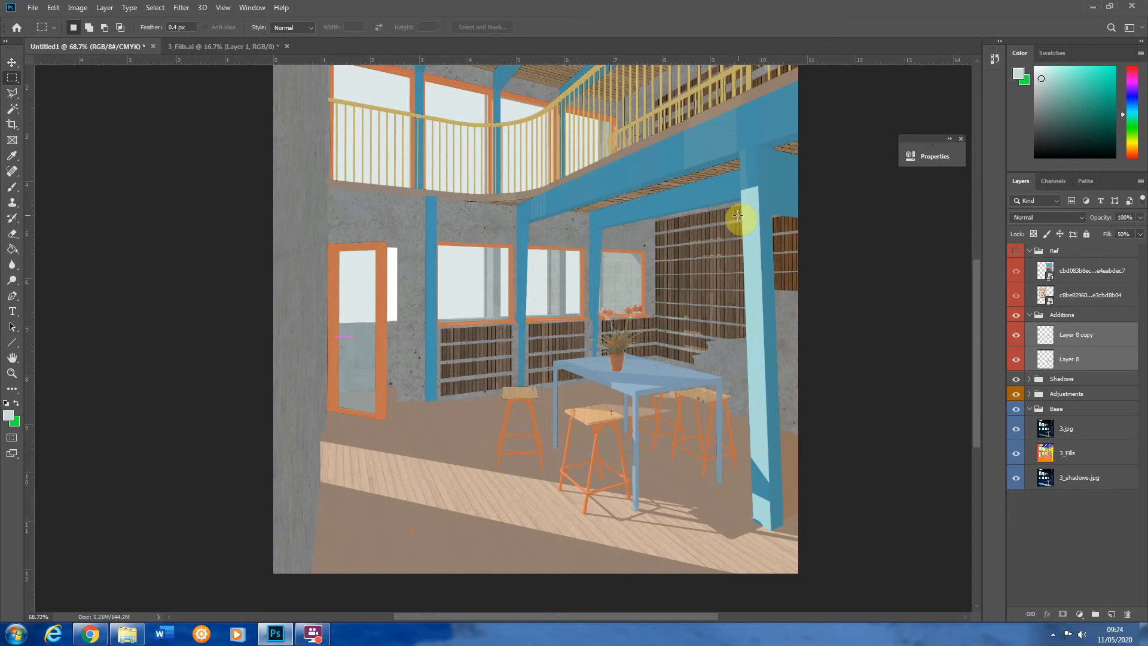
{"action": "scroll", "coordinate": [694, 392], "scroll_direction": "down", "scroll_amount": 1}
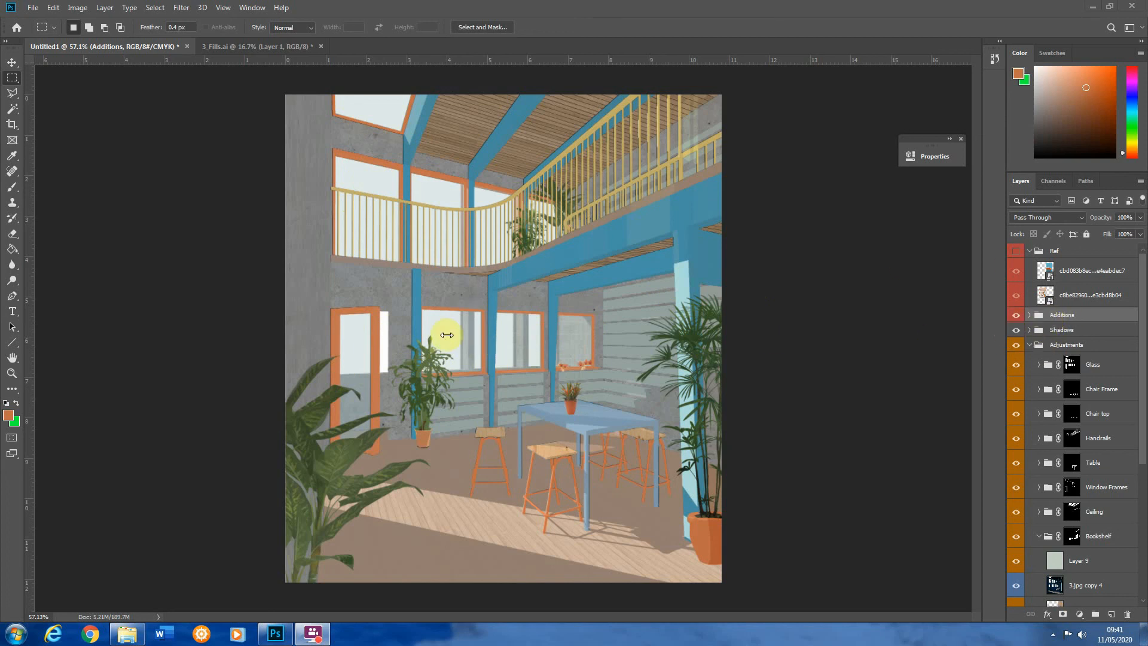
Put all the plant layers inside the Additions group into a new subgroup
{"action": "left_click", "coordinate": [1029, 317]}
{"action": "left_click", "coordinate": [1100, 334]}
{"action": "scroll", "coordinate": [1076, 538], "scroll_direction": "down", "scroll_amount": 5}
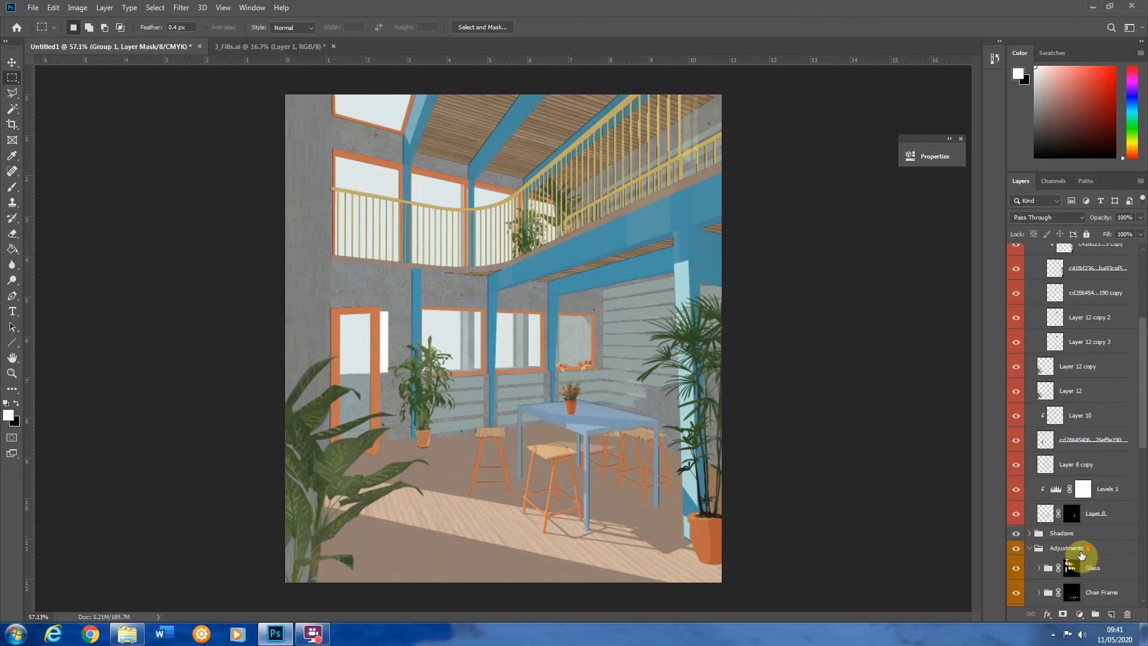
{"action": "left_click", "coordinate": [1110, 498], "text": "shift"}
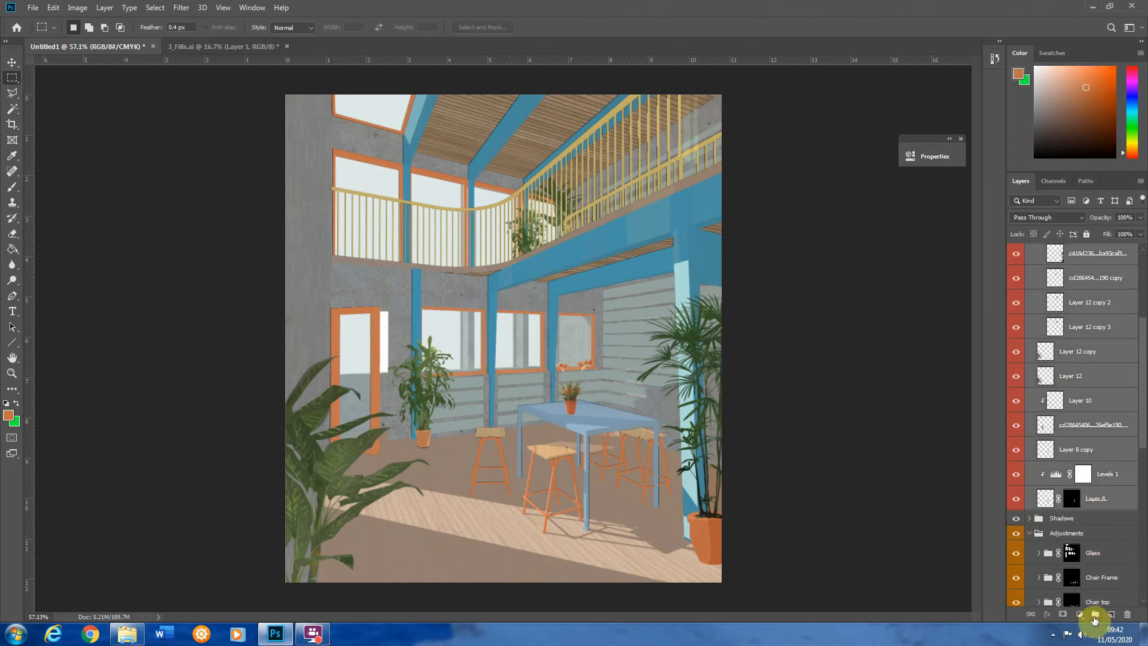
{"action": "left_click", "coordinate": [1095, 616]}
Give the Additions group a green colour label and rename its plant subgroup as Plants
{"action": "left_click", "coordinate": [1067, 315]}
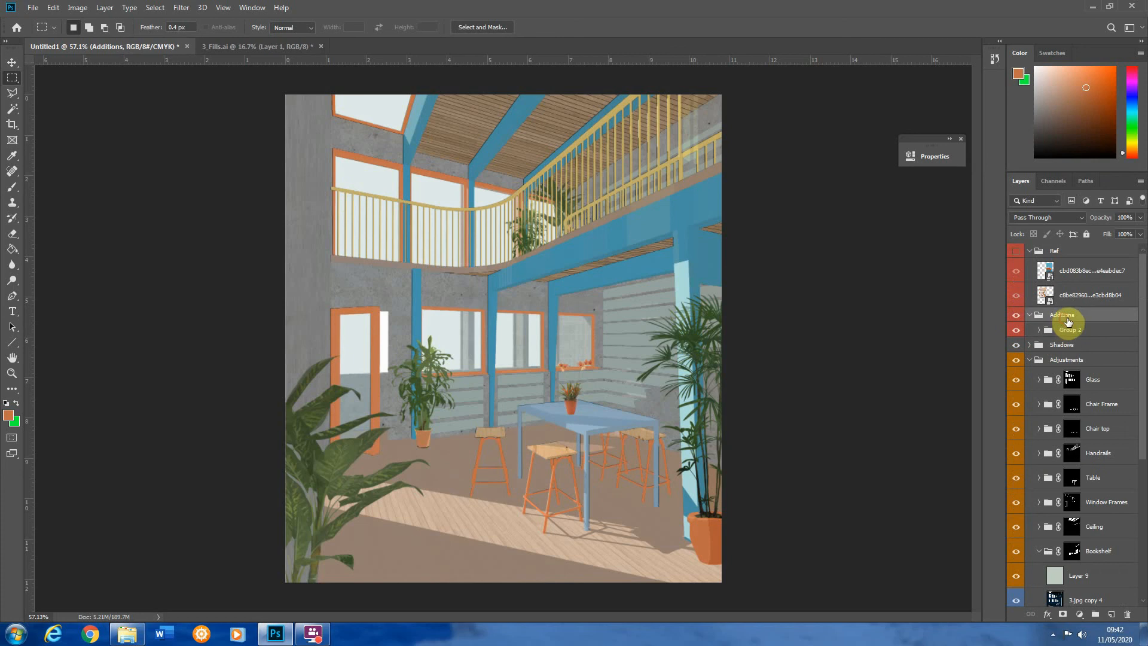
{"action": "right_click", "coordinate": [1067, 315]}
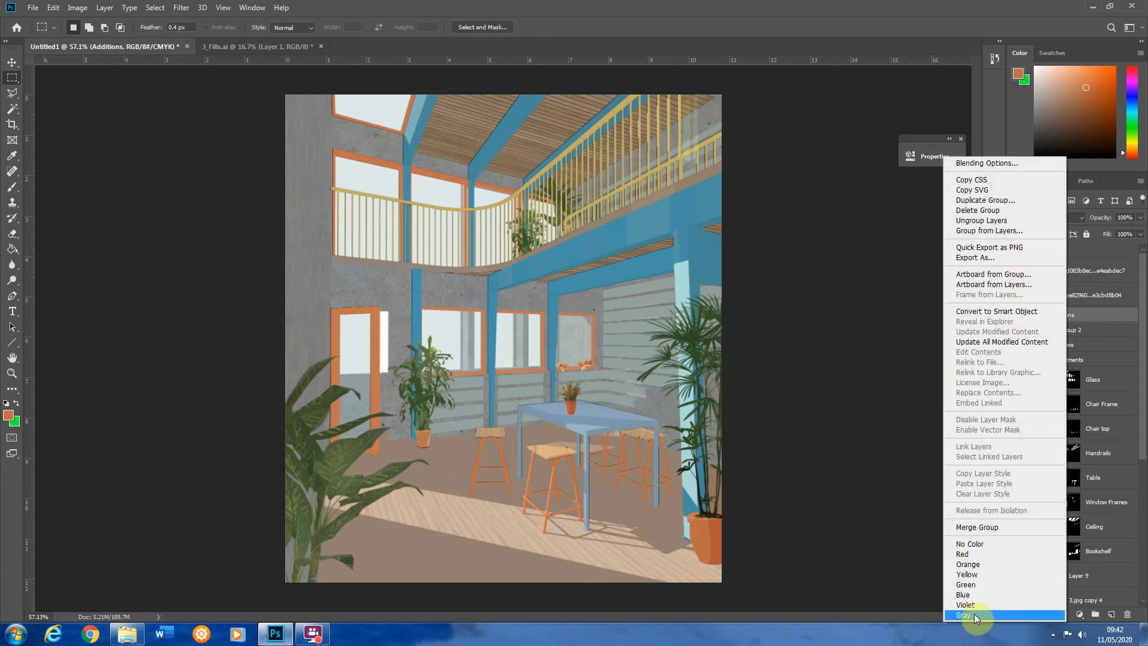
{"action": "left_click", "coordinate": [966, 584]}
{"action": "double_click", "coordinate": [1076, 329]}
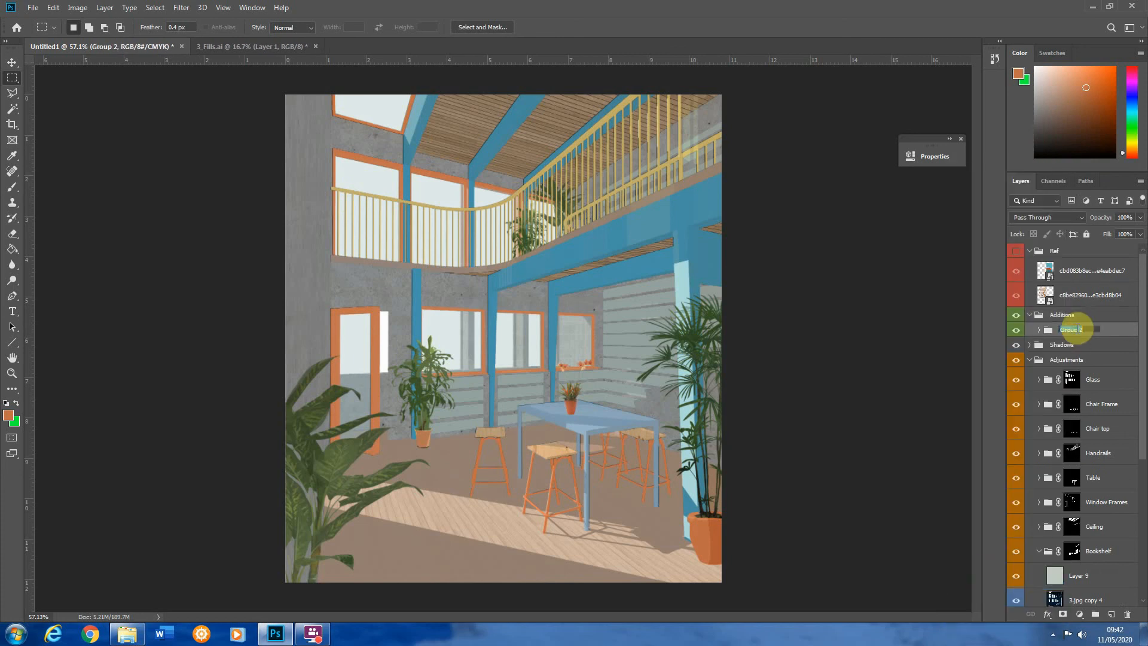
{"action": "type", "text": "Plants"}
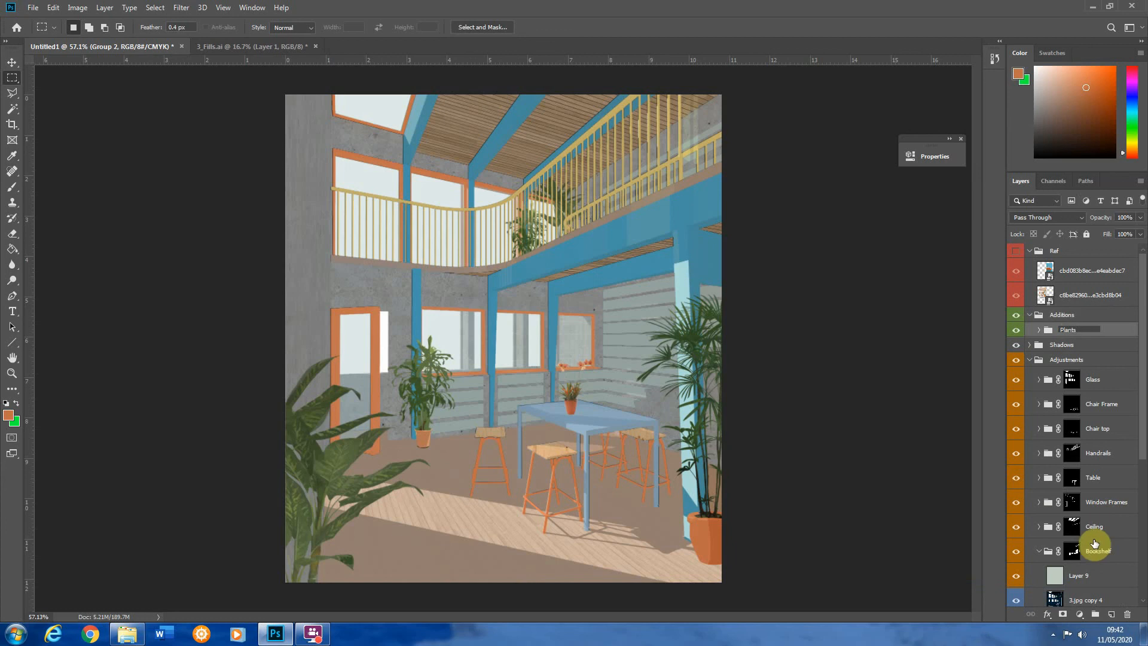
Create a group named Background inside Additions, directly below the Plants group
{"action": "left_click", "coordinate": [1094, 613]}
{"action": "left_click_drag", "start_coordinate": [1083, 338], "coordinate": [1066, 358]}
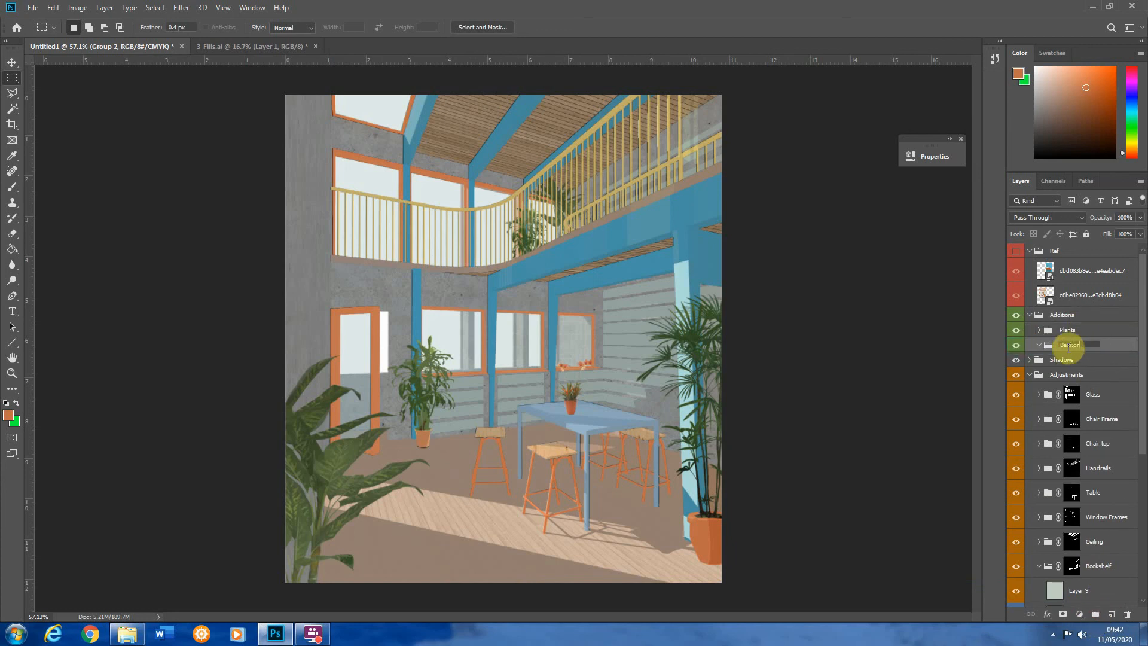
{"action": "key", "text": "Return"}
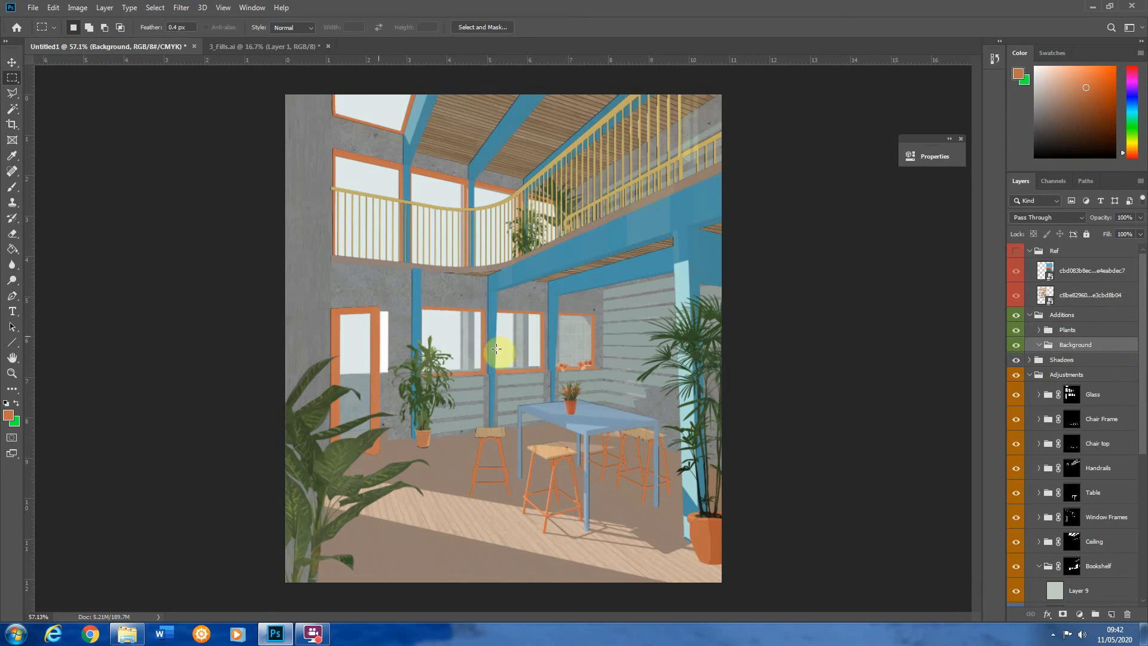
Load the Glass group's mask as a selection and apply it as the Background group's layer mask
{"action": "left_click", "coordinate": [1072, 395]}
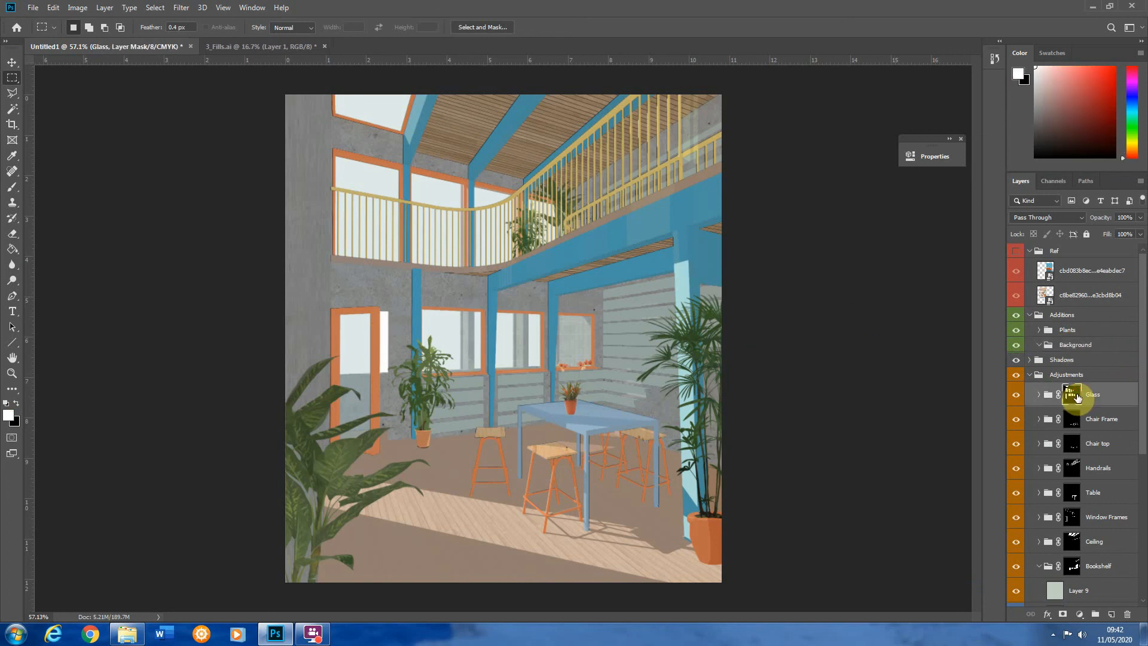
{"action": "left_click", "coordinate": [1073, 396], "text": "ctrl"}
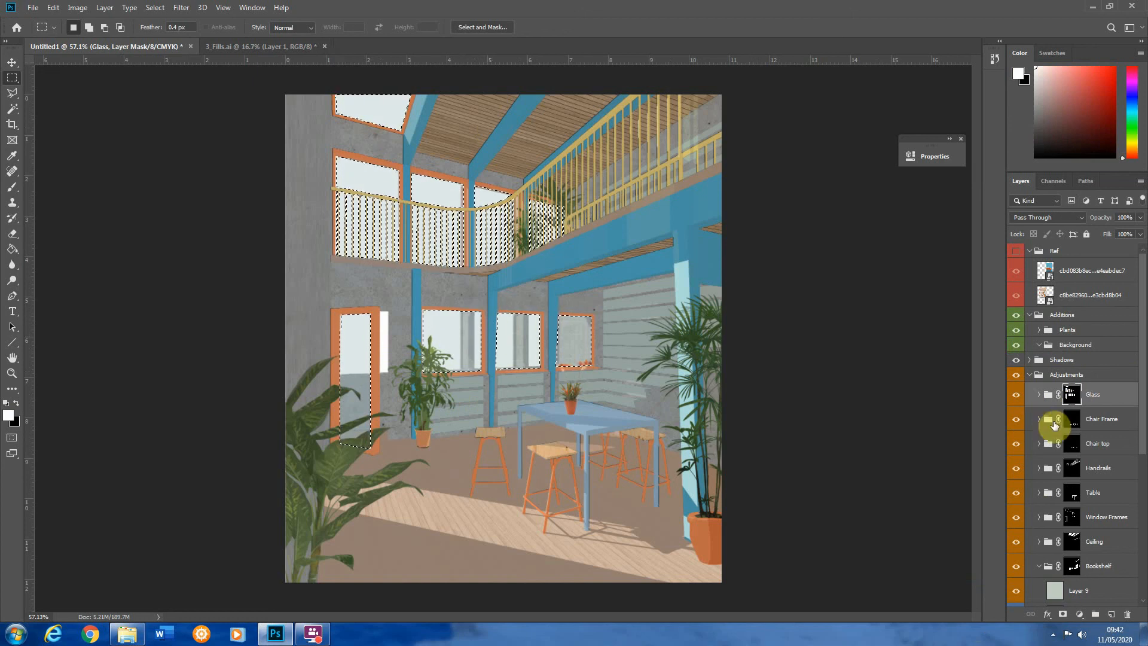
{"action": "left_click", "coordinate": [1076, 345]}
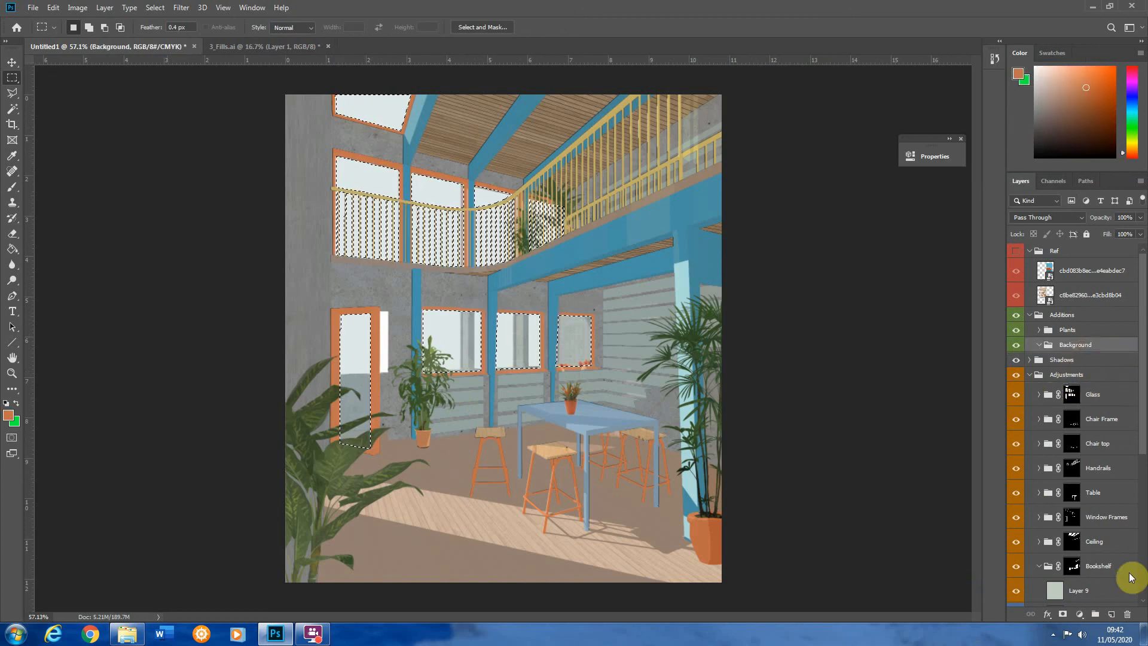
{"action": "left_click", "coordinate": [1062, 614]}
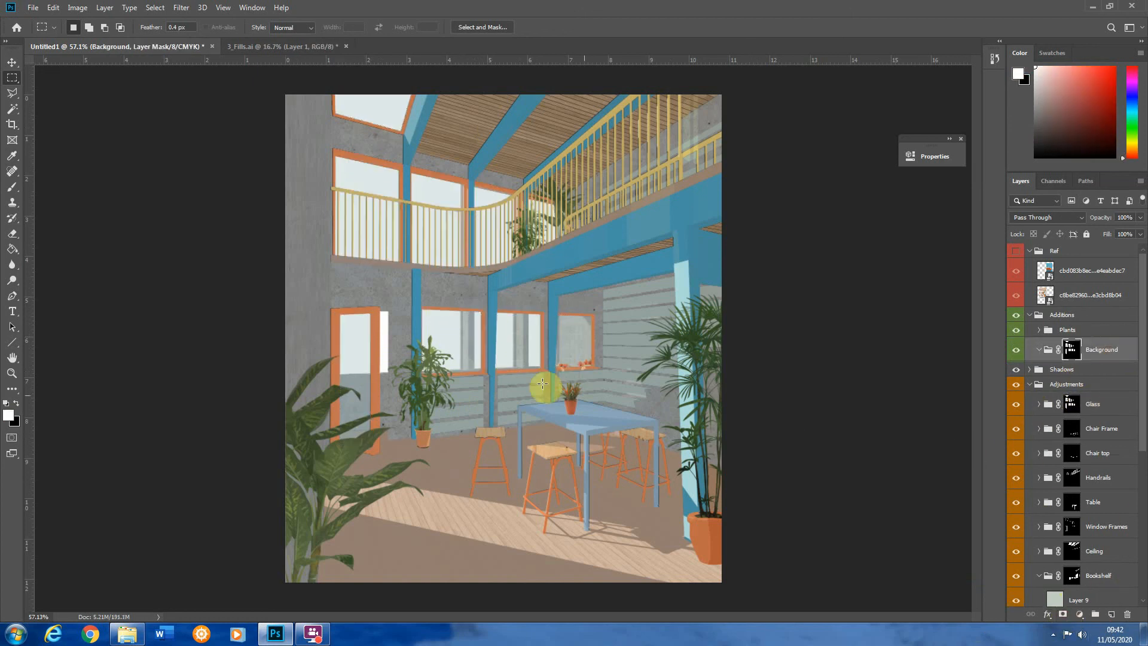
Show the Background mask as a red overlay and outline the concrete behind the door's lower glass with the Polygonal Lasso
{"action": "key", "text": "backslash"}
{"action": "key", "text": "x"}
{"action": "left_click", "coordinate": [12, 92]}
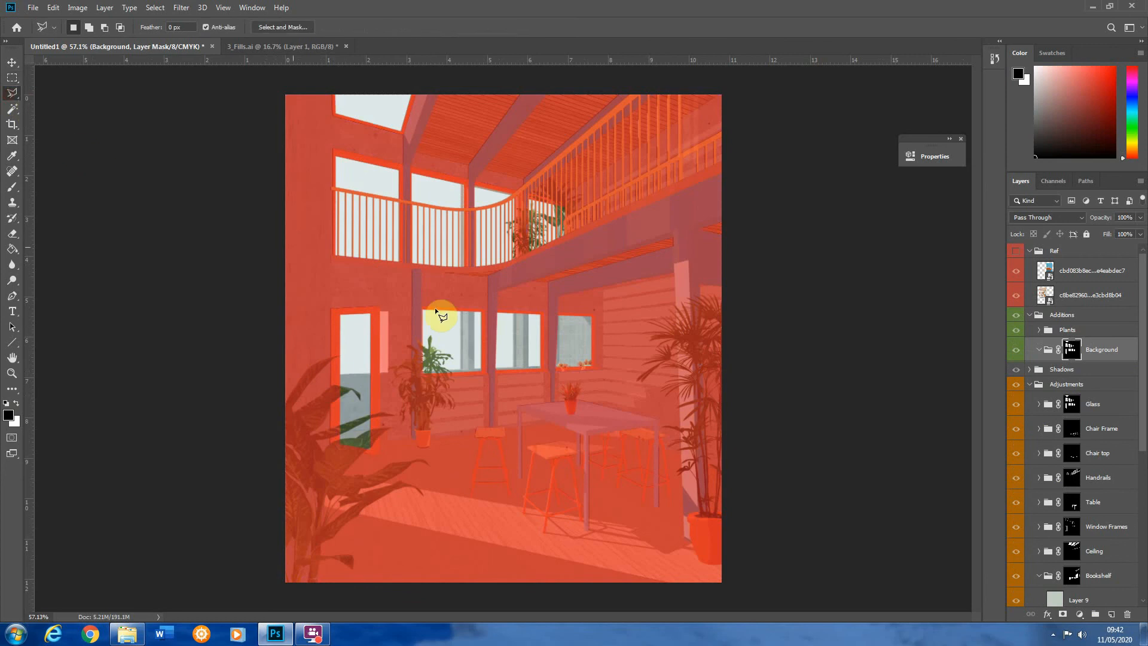
{"action": "scroll", "coordinate": [372, 385], "scroll_direction": "up", "scroll_amount": 6}
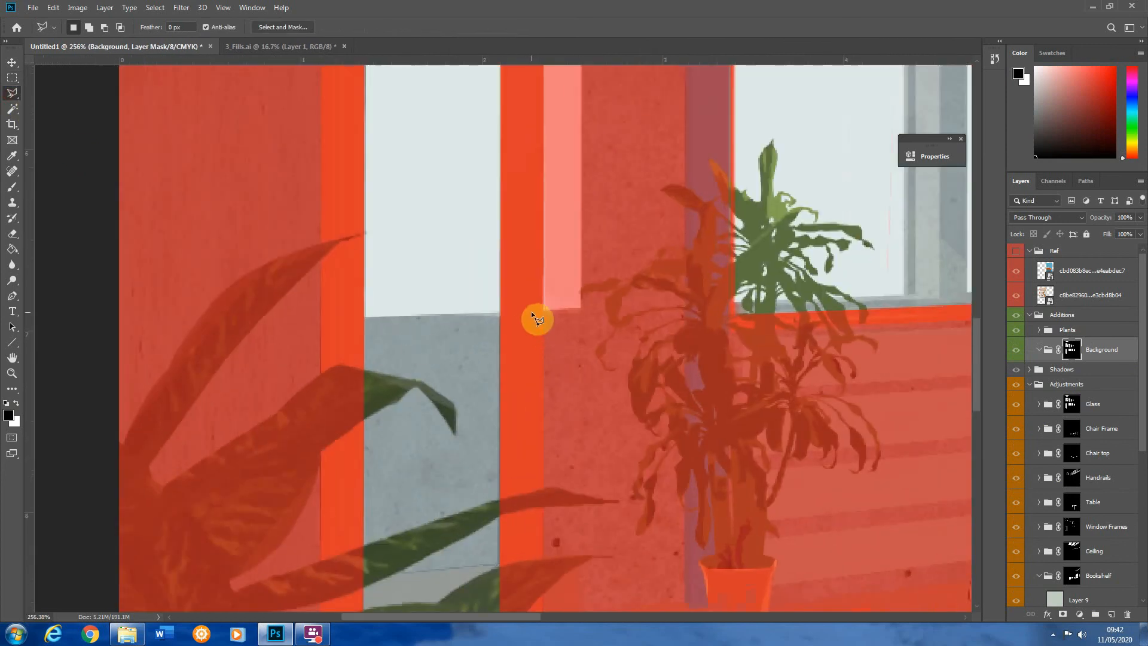
{"action": "left_click", "coordinate": [549, 310]}
{"action": "left_click", "coordinate": [308, 319]}
{"action": "left_click", "coordinate": [347, 582]}
{"action": "left_click", "coordinate": [642, 594]}
{"action": "left_click", "coordinate": [673, 426]}
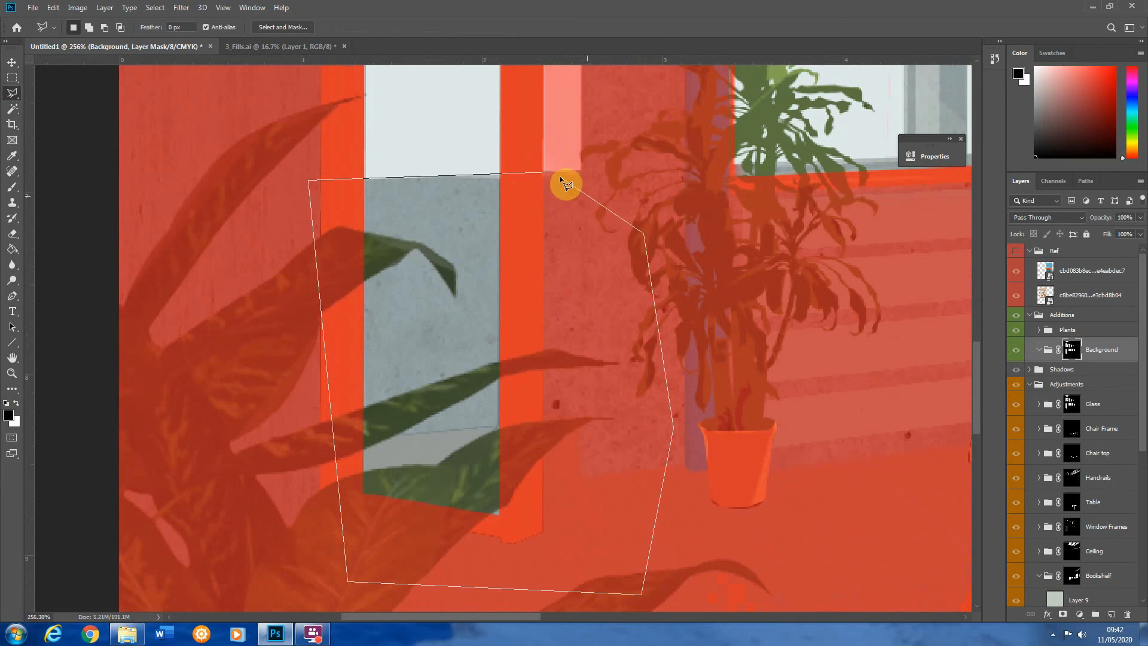
Add the concrete column and sill seen through the first window beside the door to the selection
{"action": "scroll", "coordinate": [499, 300], "scroll_direction": "down", "scroll_amount": 5}
{"action": "scroll", "coordinate": [562, 295], "scroll_direction": "up", "scroll_amount": 5}
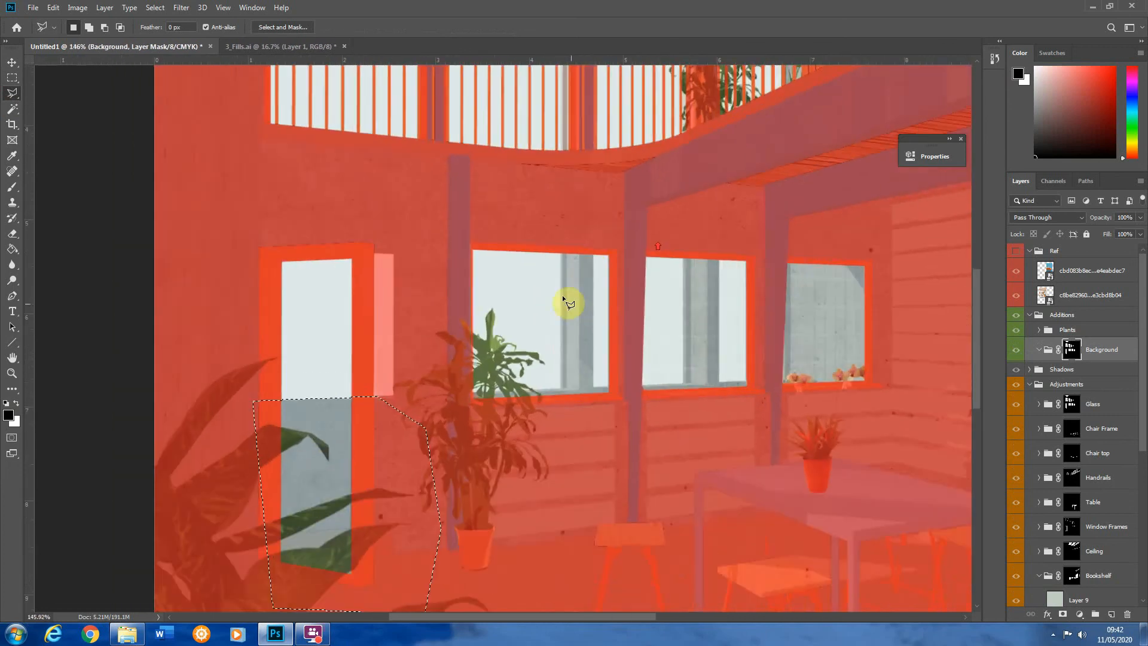
{"action": "left_click", "coordinate": [558, 228], "text": "shift"}
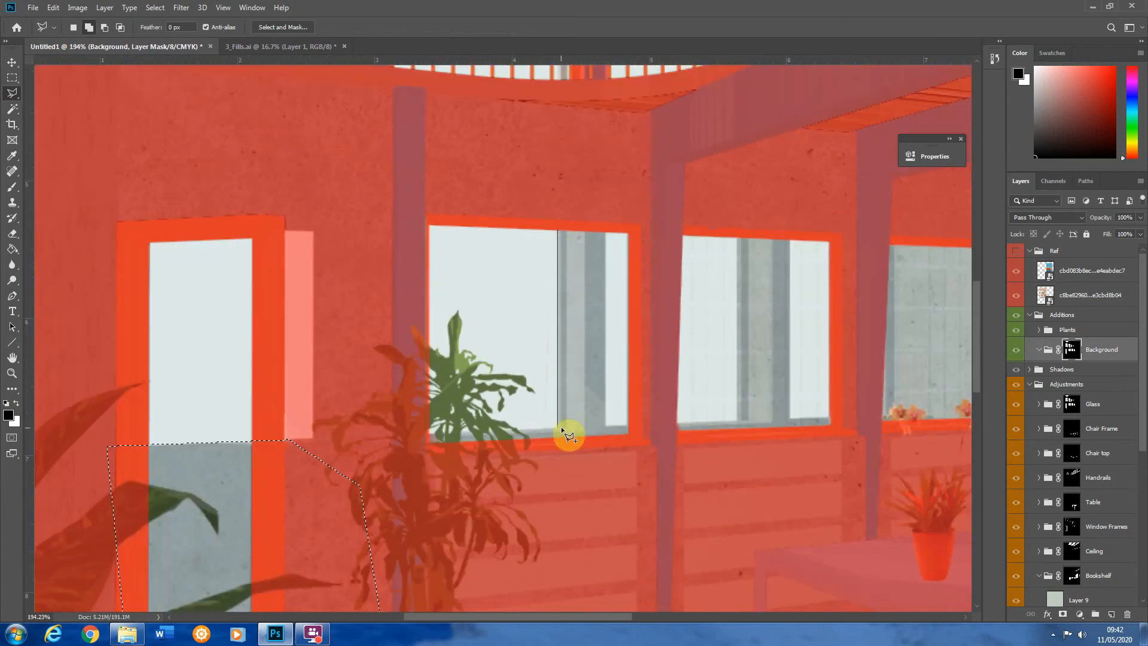
{"action": "left_click", "coordinate": [558, 428]}
{"action": "left_click", "coordinate": [411, 432]}
{"action": "left_click", "coordinate": [432, 488]}
{"action": "left_click", "coordinate": [637, 501]}
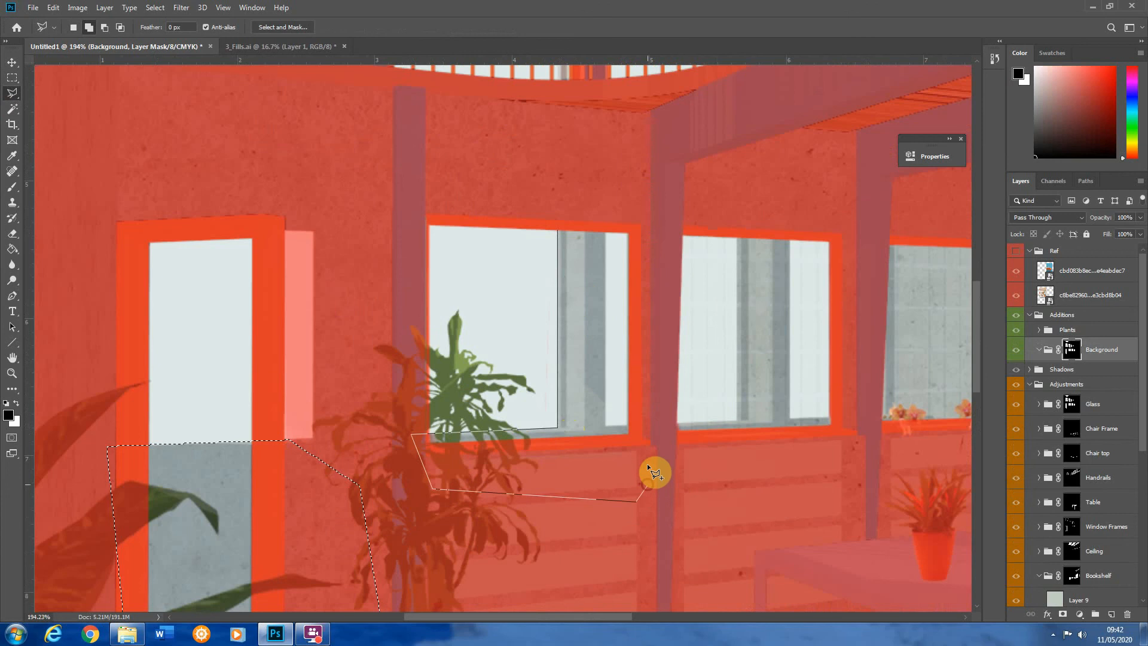
{"action": "left_click", "coordinate": [605, 425]}
{"action": "left_click", "coordinate": [605, 200]}
{"action": "left_click", "coordinate": [559, 227]}
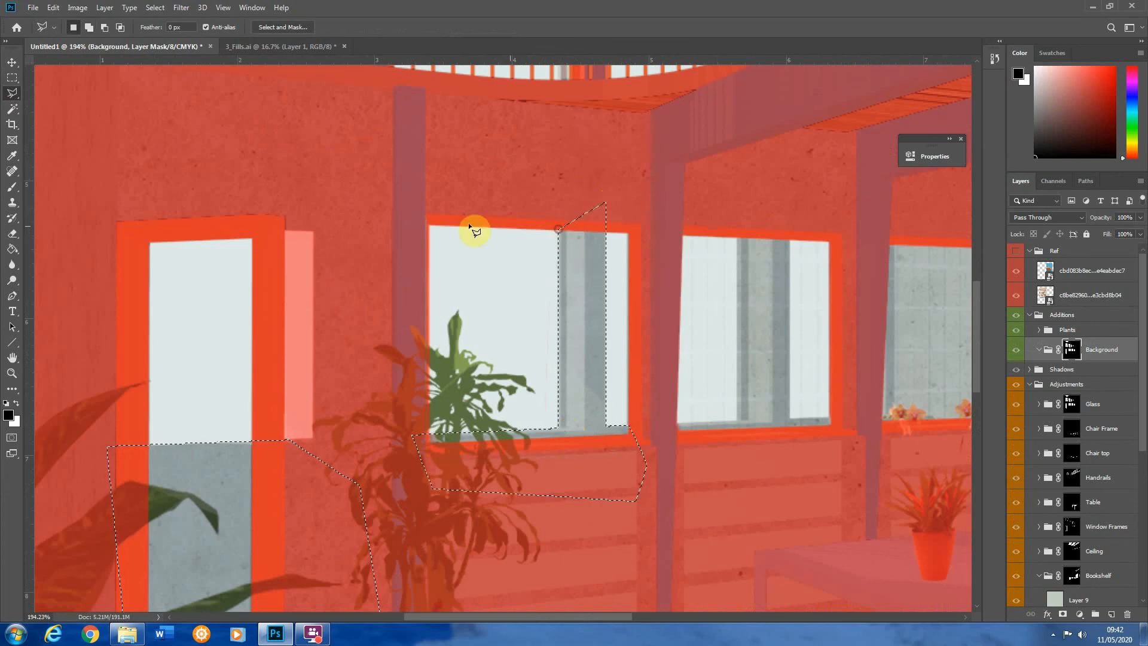
Add the second window's concrete column and sill, plus the whole third window, to the selection
{"action": "scroll", "coordinate": [586, 251], "scroll_direction": "right", "scroll_amount": 3}
{"action": "left_click", "coordinate": [569, 209]}
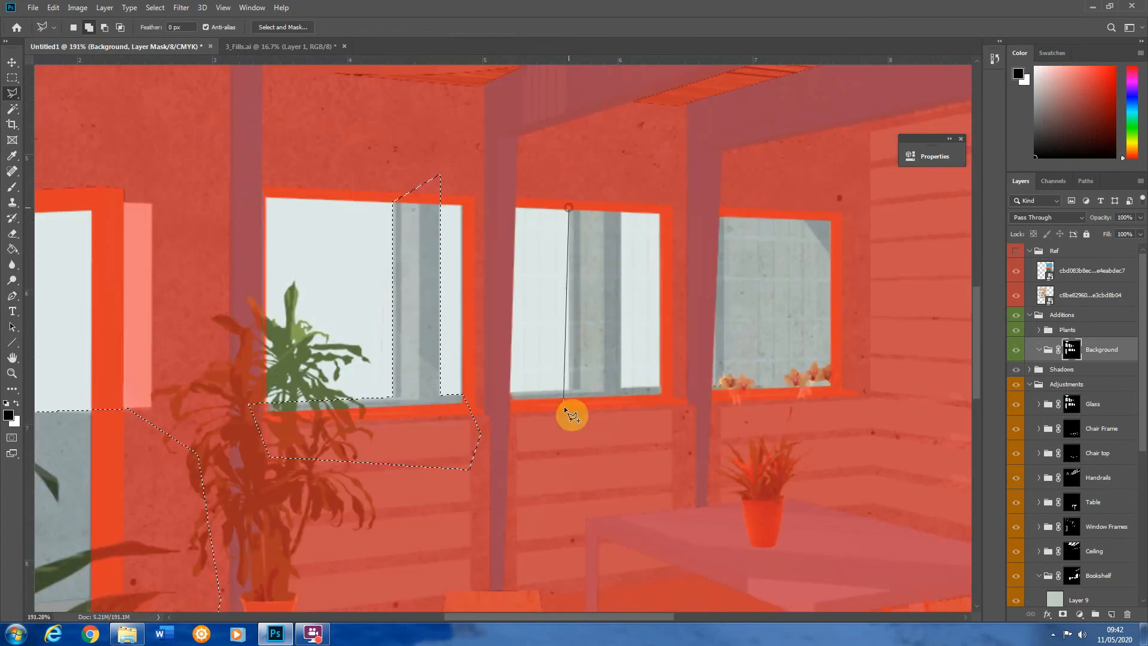
{"action": "left_click", "coordinate": [569, 388]}
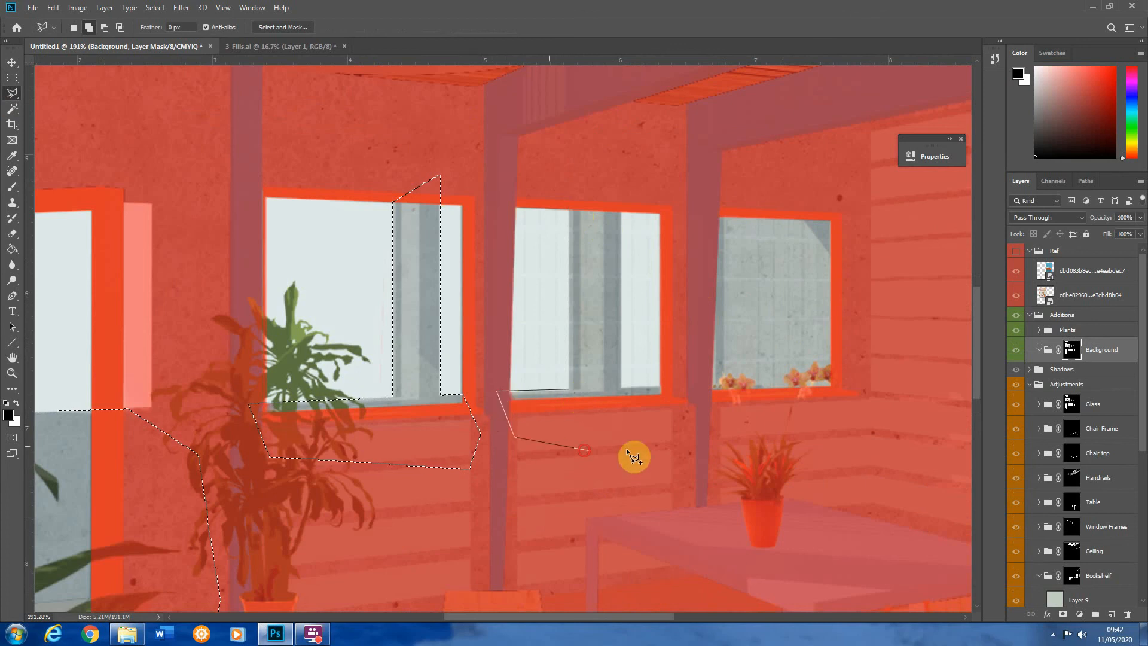
{"action": "left_click", "coordinate": [621, 387]}
{"action": "left_click", "coordinate": [619, 175]}
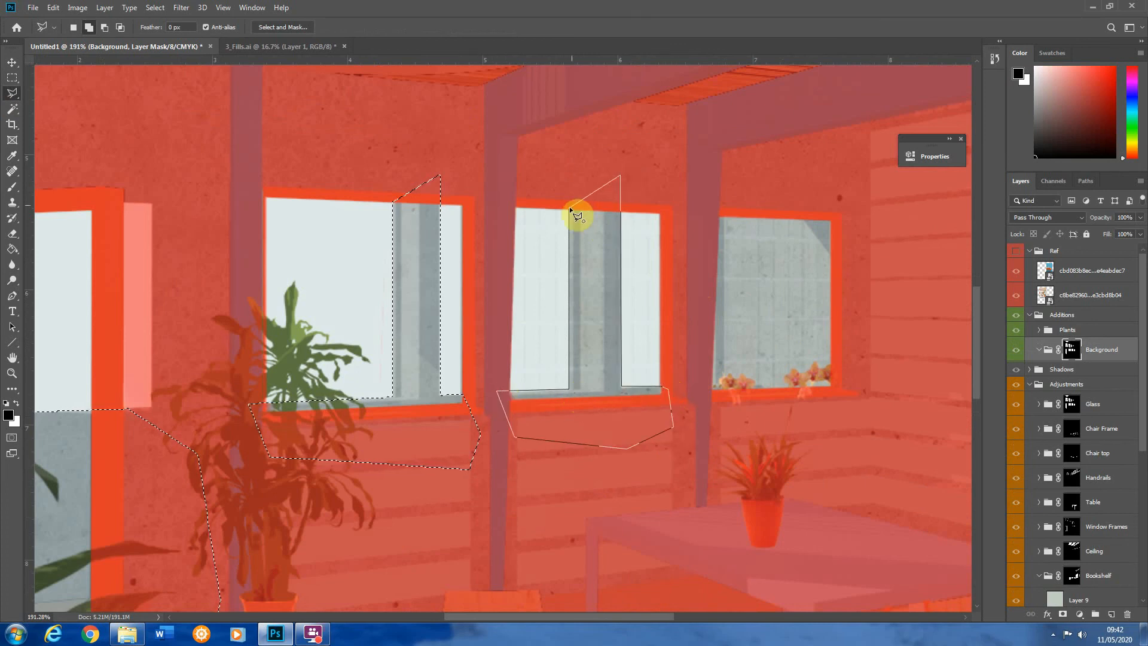
{"action": "left_click", "coordinate": [569, 209]}
{"action": "left_click", "coordinate": [12, 78]}
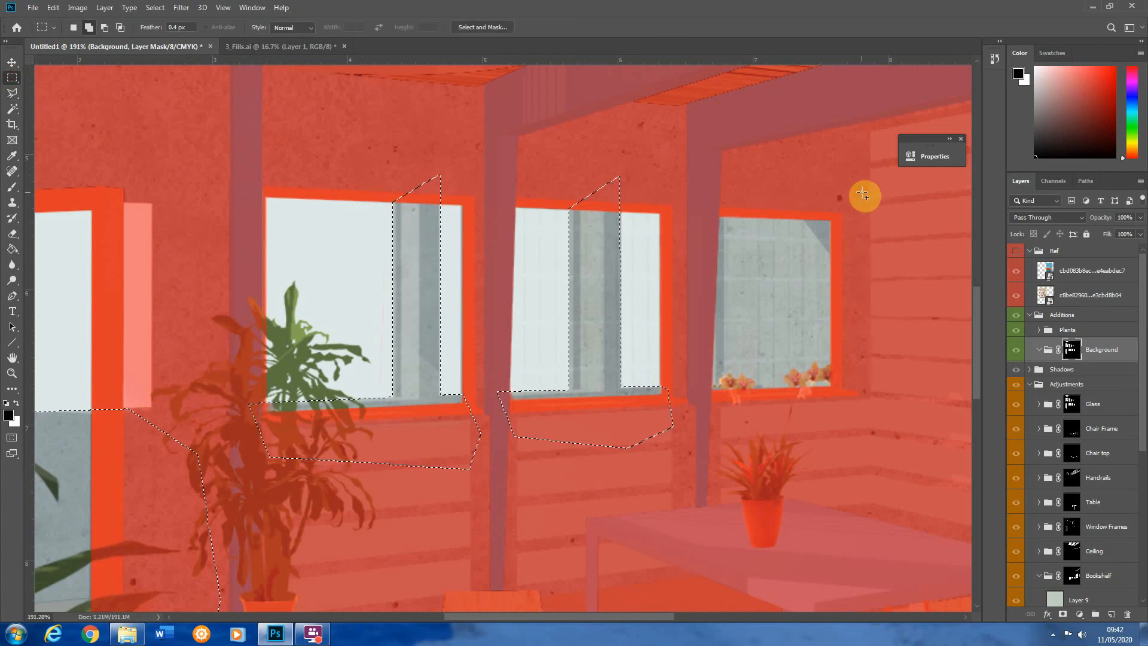
{"action": "left_click_drag", "start_coordinate": [863, 194], "coordinate": [697, 437]}
Enlarge the eraser and mask out the selected concrete areas of the door and windows on the Background mask
{"action": "scroll", "coordinate": [789, 326], "scroll_direction": "down", "scroll_amount": 3}
{"action": "key", "text": "e"}
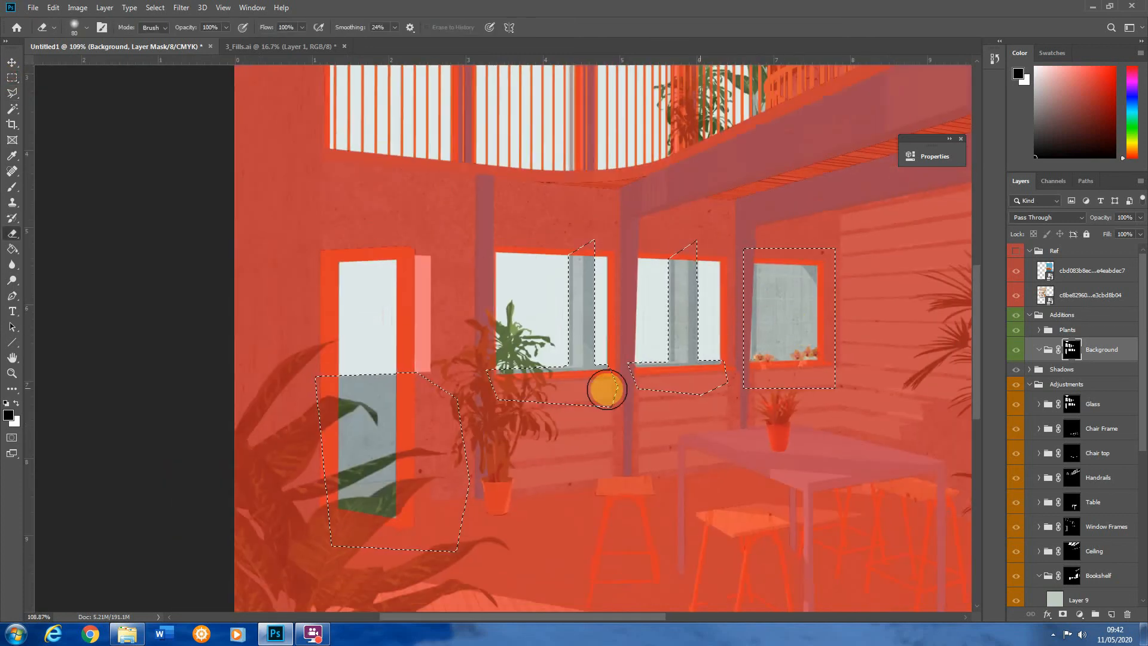
{"action": "key", "text": "x"}
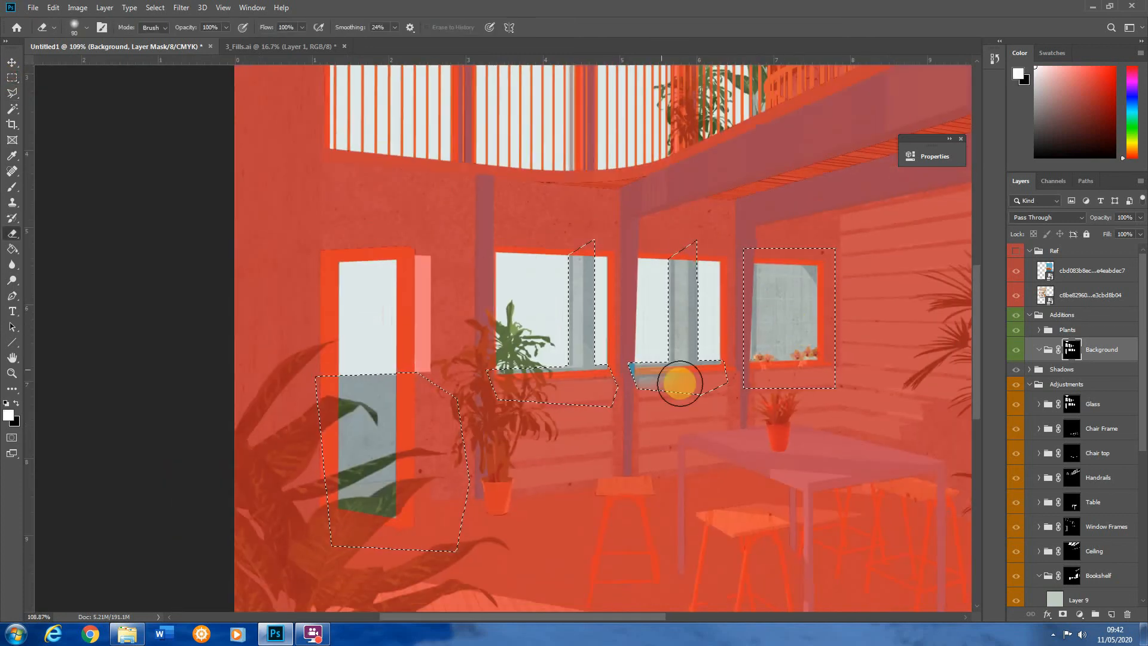
{"action": "key", "text": "bracketright"}
{"action": "key", "text": "bracketright"}
{"action": "key", "text": "bracketright"}
{"action": "key", "text": "bracketright"}
{"action": "key", "text": "bracketright"}
{"action": "mouse_move", "coordinate": [664, 375]}
{"action": "left_mouse_down"}
{"action": "mouse_move", "coordinate": [551, 361]}
{"action": "mouse_move", "coordinate": [609, 334]}
{"action": "mouse_move", "coordinate": [603, 213]}
{"action": "mouse_move", "coordinate": [730, 299]}
{"action": "mouse_move", "coordinate": [742, 338]}
{"action": "mouse_move", "coordinate": [892, 261]}
{"action": "mouse_move", "coordinate": [824, 297]}
{"action": "mouse_move", "coordinate": [626, 284]}
{"action": "mouse_move", "coordinate": [525, 353]}
{"action": "mouse_move", "coordinate": [596, 255]}
{"action": "mouse_move", "coordinate": [392, 458]}
{"action": "mouse_move", "coordinate": [487, 480]}
{"action": "mouse_move", "coordinate": [428, 532]}
{"action": "left_mouse_up"}
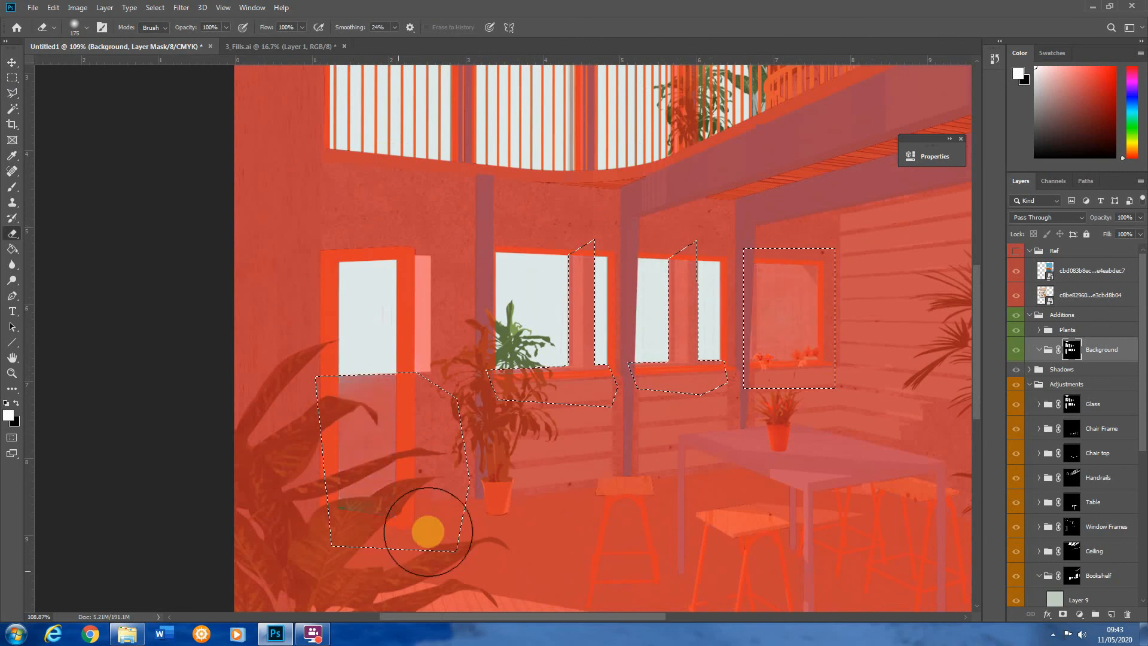
Clear the selection and hide the red mask overlay
{"action": "scroll", "coordinate": [663, 418], "scroll_direction": "down", "scroll_amount": 8}
{"action": "scroll", "coordinate": [195, 157], "scroll_direction": "up", "scroll_amount": 6}
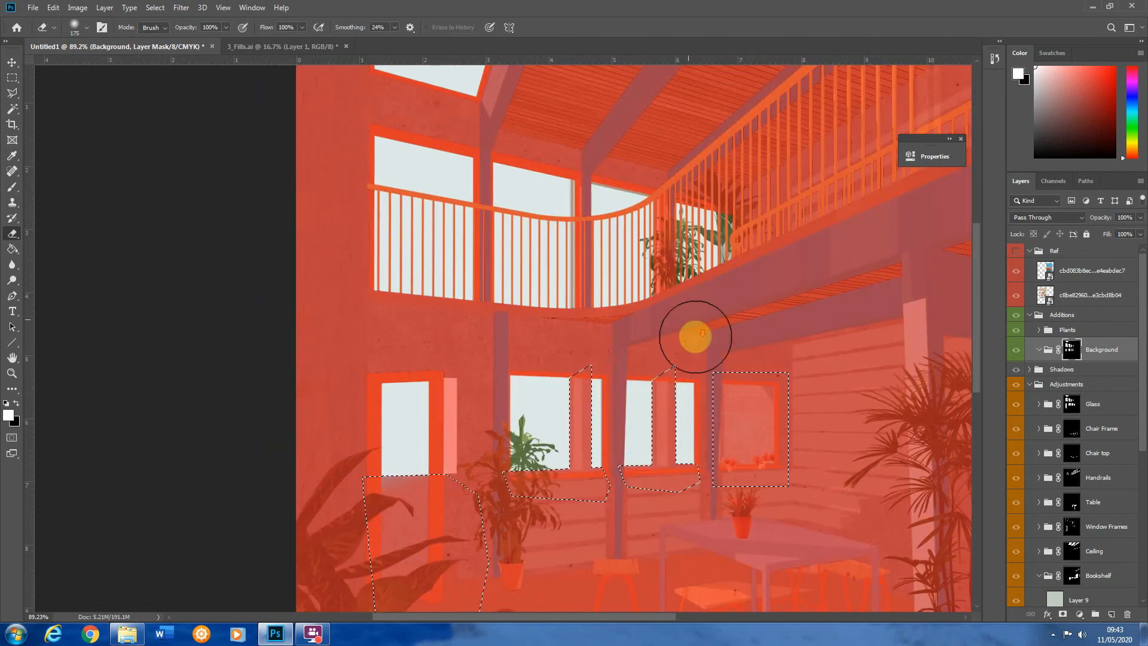
{"action": "scroll", "coordinate": [695, 336], "scroll_direction": "down", "scroll_amount": 1}
{"action": "left_click", "coordinate": [12, 79]}
{"action": "key", "text": "ctrl+d"}
{"action": "key", "text": "backslash"}
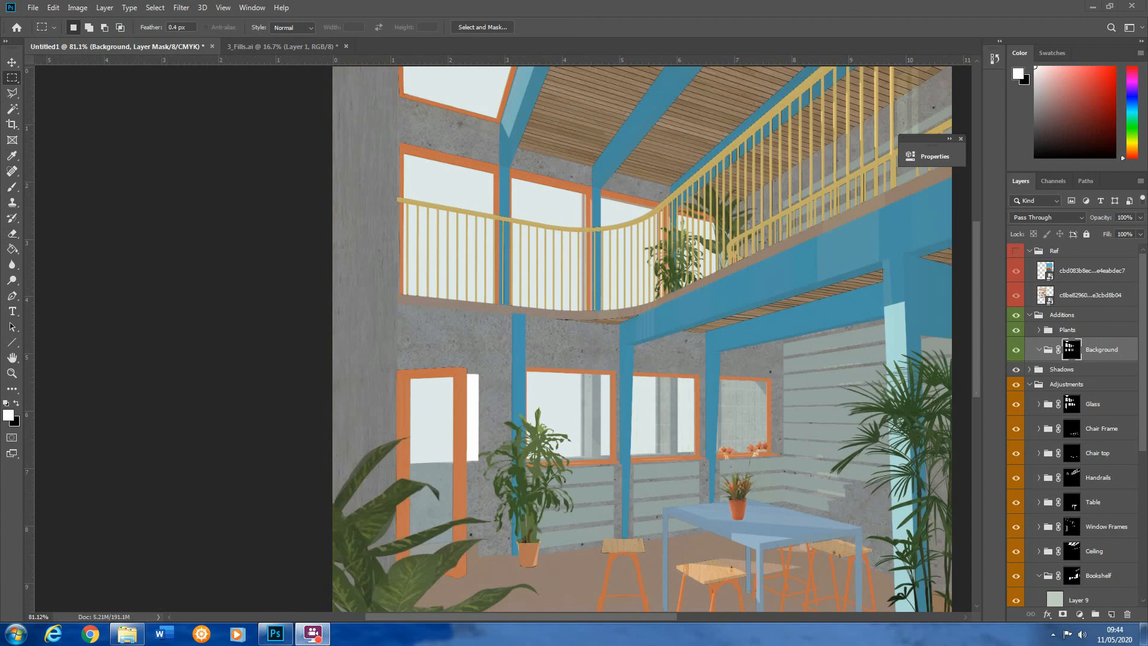
Place the London skyline photo and move its layer into the masked Background group
{"action": "left_click_drag", "start_coordinate": [566, 295], "coordinate": [560, 301]}
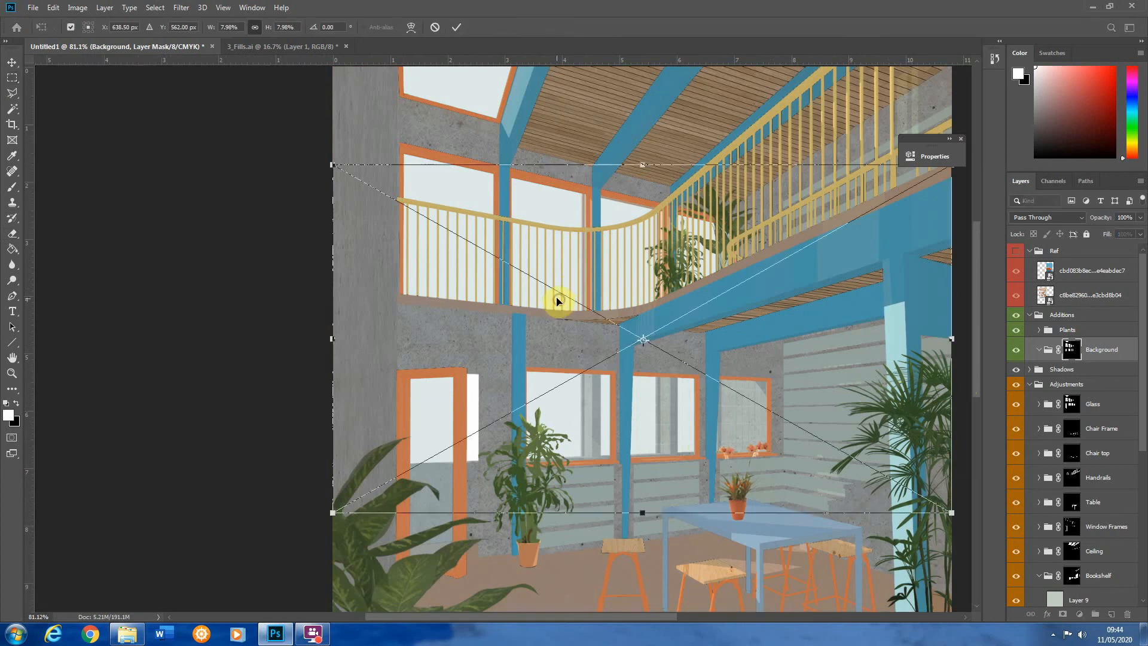
{"action": "left_click", "coordinate": [15, 83]}
{"action": "left_click", "coordinate": [729, 263]}
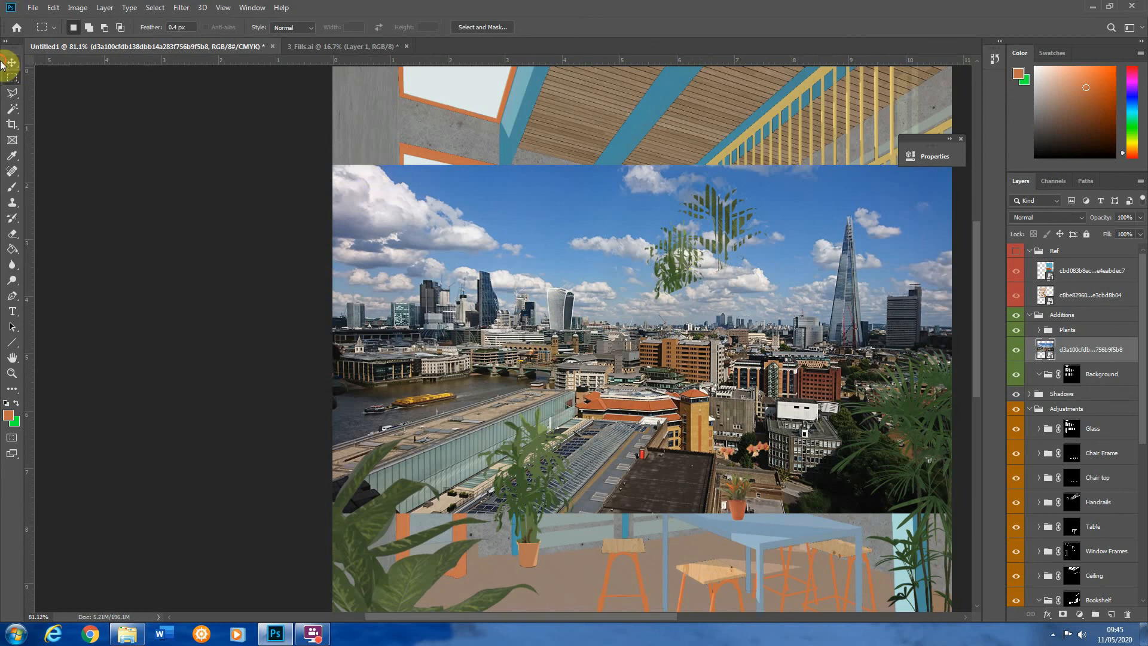
{"action": "left_click_drag", "start_coordinate": [1077, 351], "coordinate": [1121, 381]}
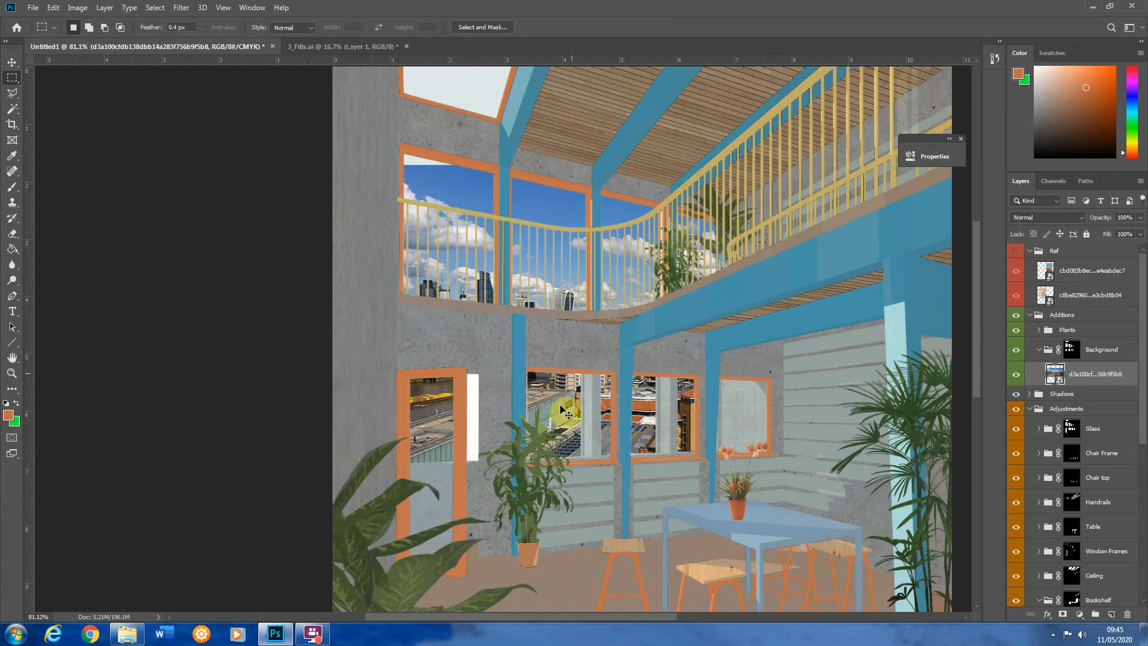
{"action": "key", "text": "ctrl+t"}
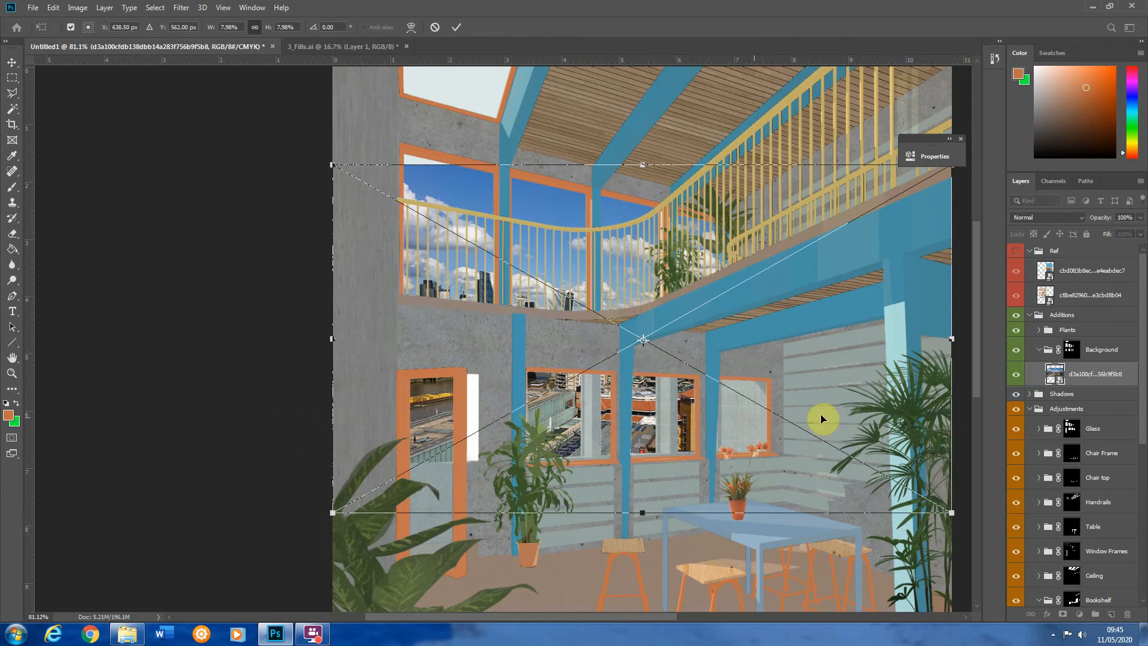
{"action": "key", "text": "Return"}
{"action": "key", "text": "m"}
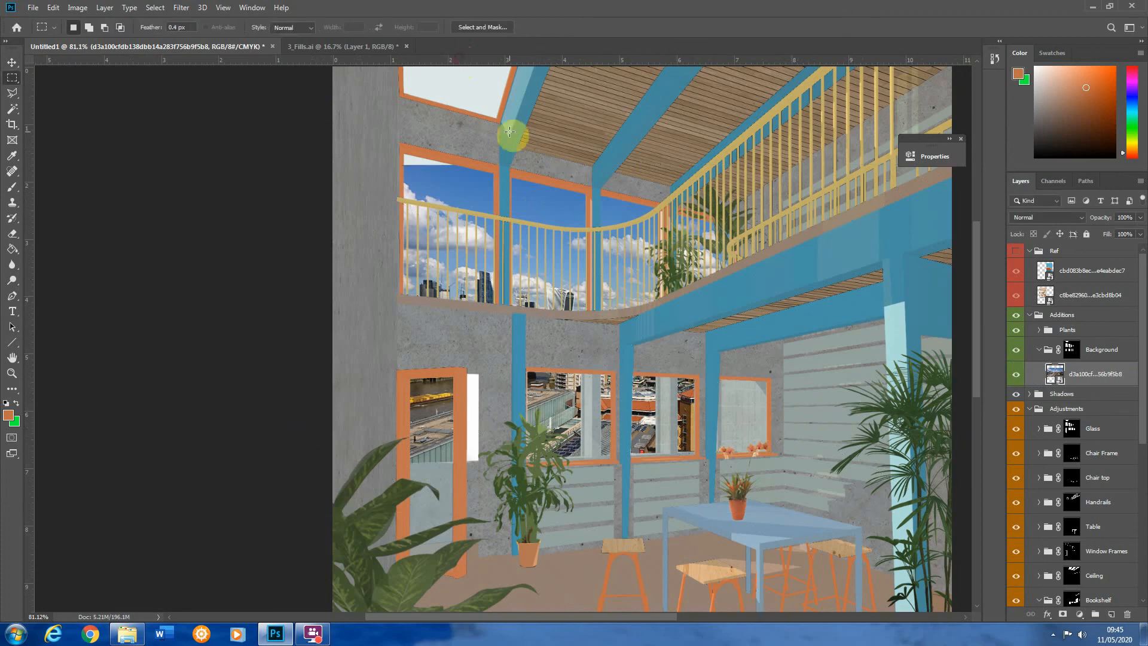
Add a horizontal guide across the lower windows and move the skyline photo down so its horizon meets it
{"action": "left_click_drag", "start_coordinate": [475, 61], "coordinate": [584, 412]}
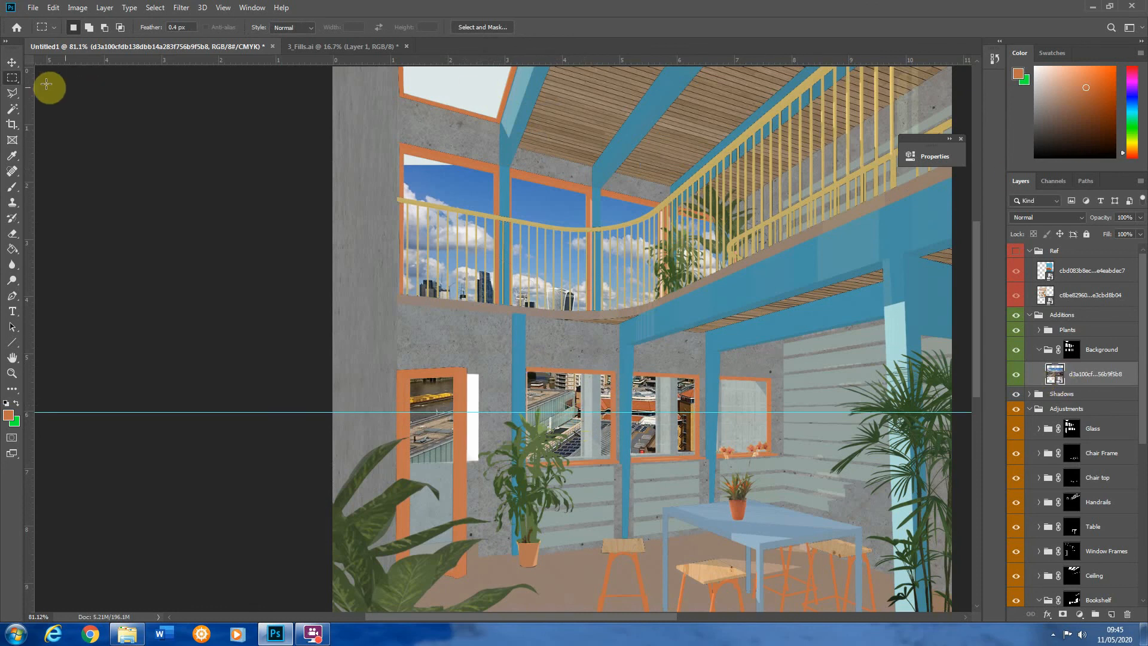
{"action": "left_click", "coordinate": [12, 65]}
{"action": "left_click_drag", "start_coordinate": [550, 256], "coordinate": [532, 392]}
Flip the skyline photo horizontally and nudge it sideways until the skyline sits well behind the door and lower windows
{"action": "right_click", "coordinate": [566, 397]}
{"action": "left_click", "coordinate": [616, 538]}
{"action": "key", "text": "Left"}
{"action": "key", "text": "Left"}
{"action": "key", "text": "Left"}
{"action": "key", "text": "Left"}
{"action": "key", "text": "Left"}
{"action": "key", "text": "Left"}
{"action": "key", "text": "Left"}
{"action": "key", "text": "Left"}
{"action": "key", "text": "Left"}
{"action": "key", "text": "Left"}
{"action": "key", "text": "Left"}
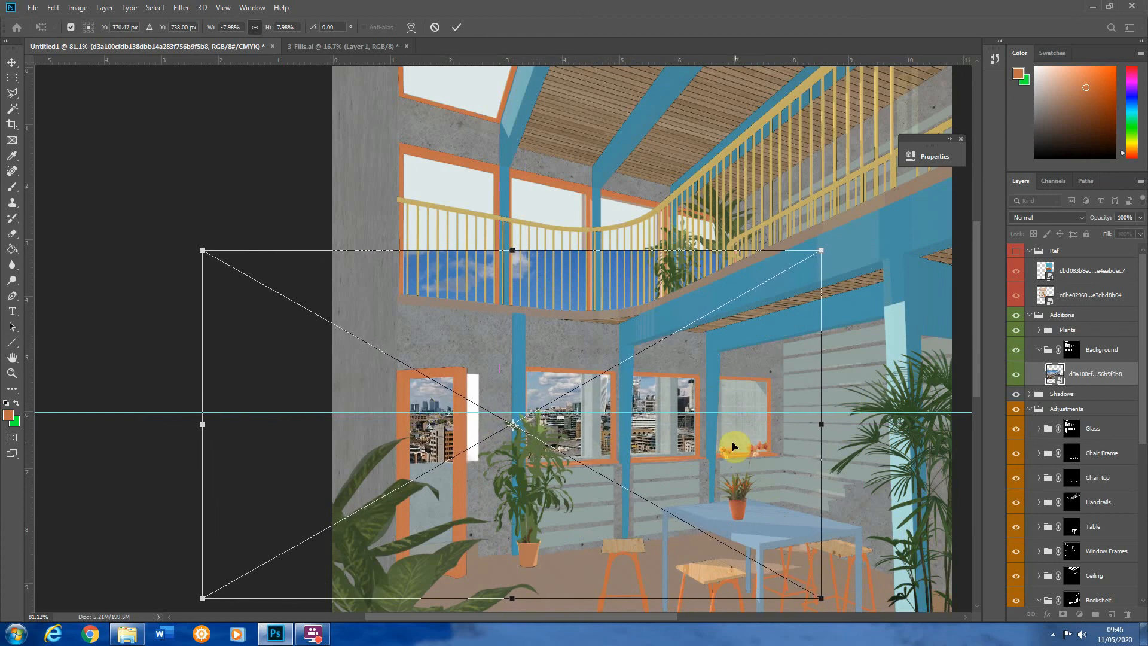
{"action": "key", "text": "Right"}
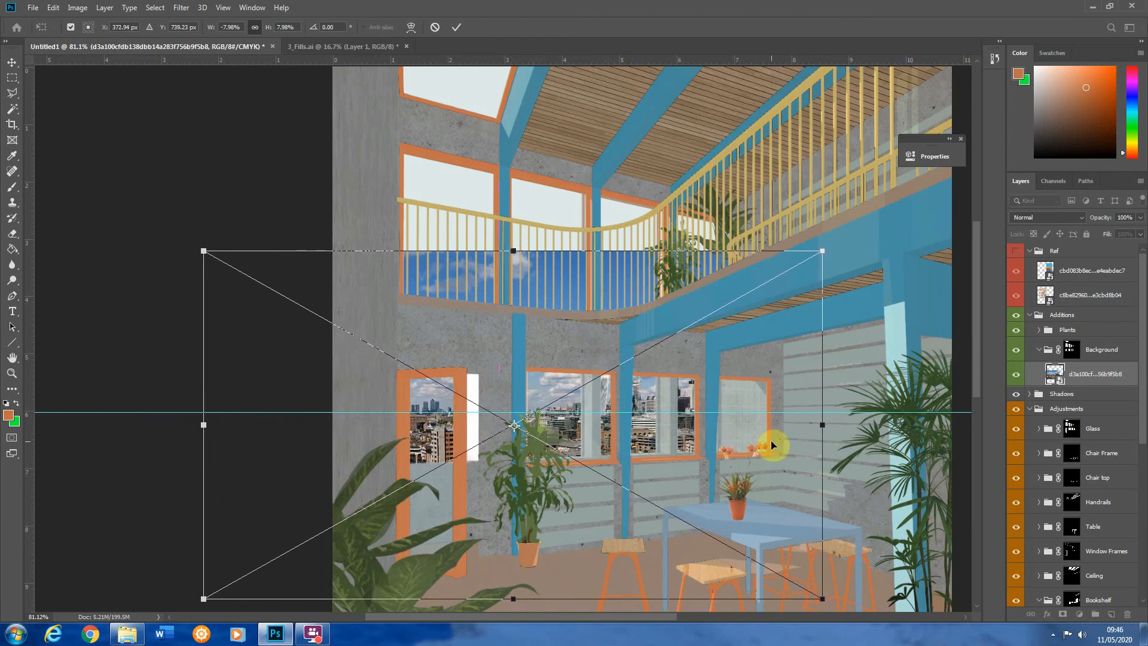
{"action": "left_click", "coordinate": [12, 78]}
Outline the white strip beside the door with a polygonal lasso selection
{"action": "scroll", "coordinate": [445, 389], "scroll_direction": "up", "scroll_amount": 5}
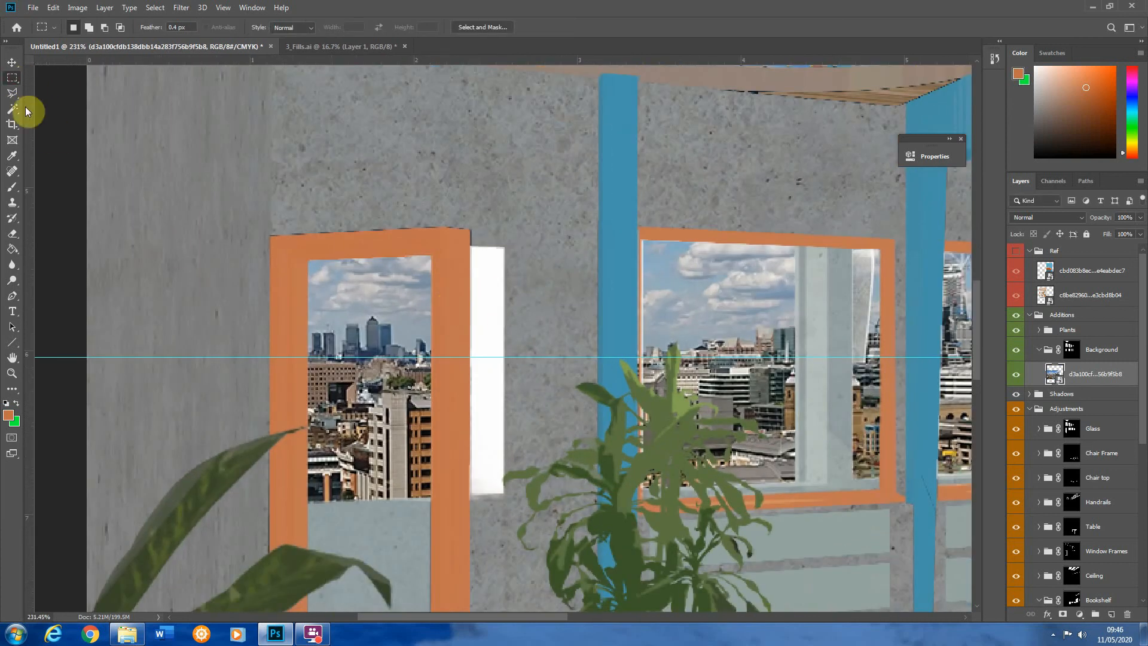
{"action": "left_click", "coordinate": [12, 93]}
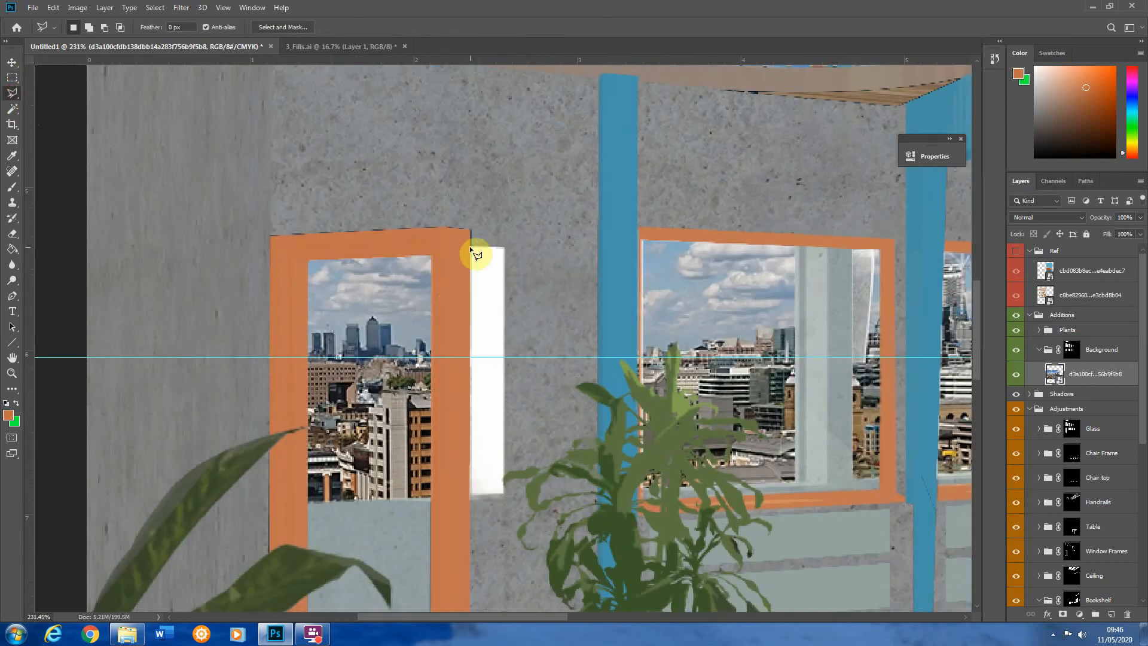
{"action": "left_click", "coordinate": [503, 246]}
{"action": "left_click", "coordinate": [505, 491]}
{"action": "left_click", "coordinate": [471, 493]}
{"action": "left_click", "coordinate": [470, 245]}
Reveal the skyline within the selected strip on the Background group's mask using the eraser, and clear the selection
{"action": "left_click", "coordinate": [1071, 349]}
{"action": "key", "text": "e"}
{"action": "key", "text": "x"}
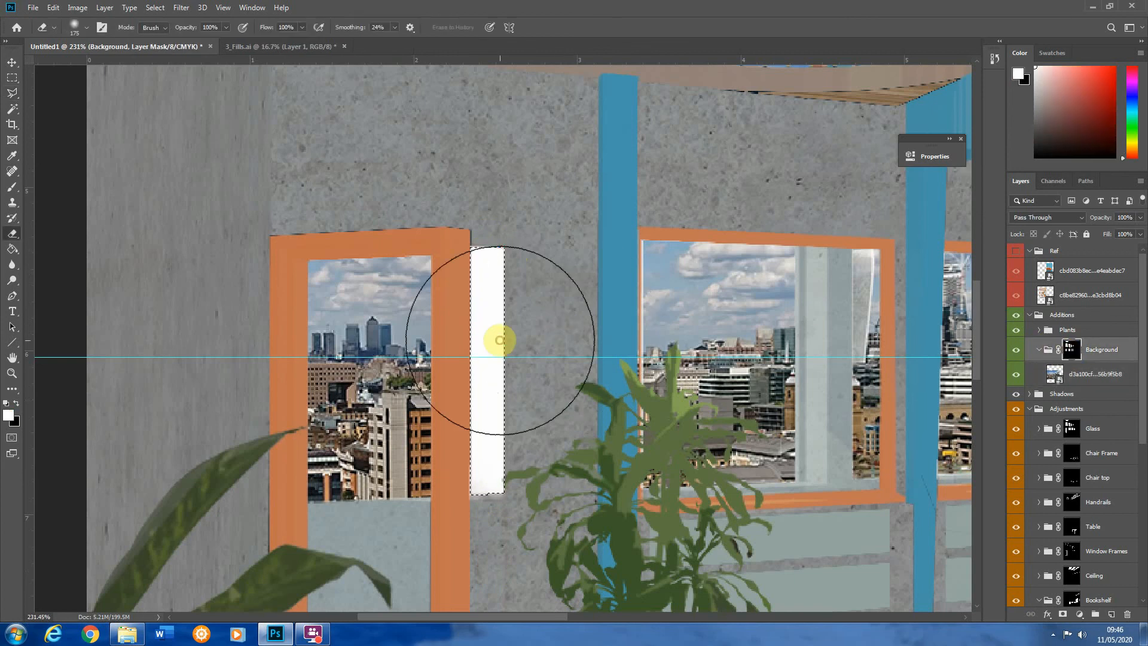
{"action": "mouse_move", "coordinate": [500, 333]}
{"action": "left_mouse_down"}
{"action": "mouse_move", "coordinate": [468, 280]}
{"action": "mouse_move", "coordinate": [502, 301]}
{"action": "mouse_move", "coordinate": [448, 260]}
{"action": "mouse_move", "coordinate": [463, 364]}
{"action": "mouse_move", "coordinate": [381, 269]}
{"action": "left_mouse_up"}
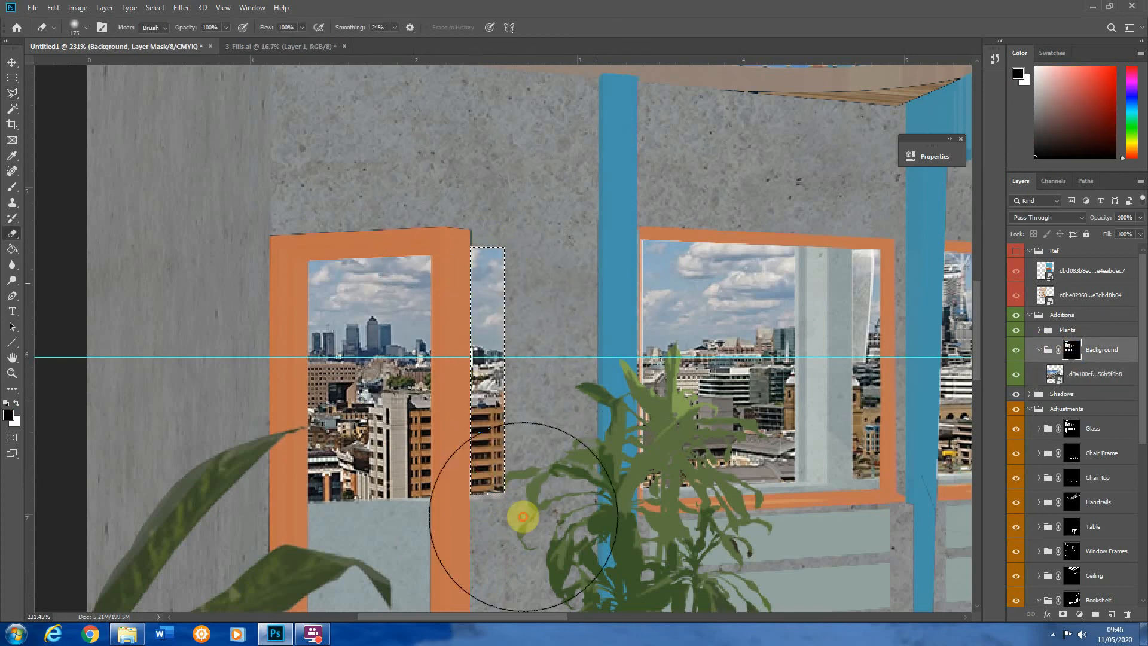
{"action": "scroll", "coordinate": [538, 336], "scroll_direction": "down", "scroll_amount": 6}
{"action": "left_click", "coordinate": [18, 79]}
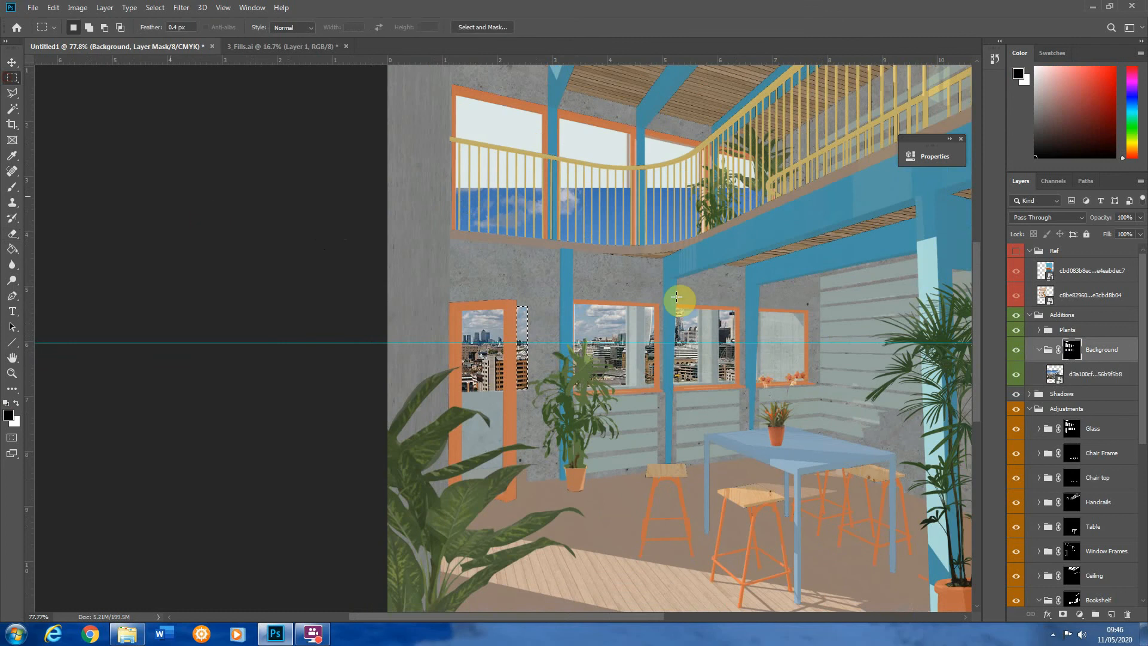
{"action": "key", "text": "ctrl+d"}
Rasterize the skyline photo layer and reapply the last Filter Gallery effect to it
{"action": "scroll", "coordinate": [580, 234], "scroll_direction": "up", "scroll_amount": 2}
{"action": "scroll", "coordinate": [574, 509], "scroll_direction": "down", "scroll_amount": 2}
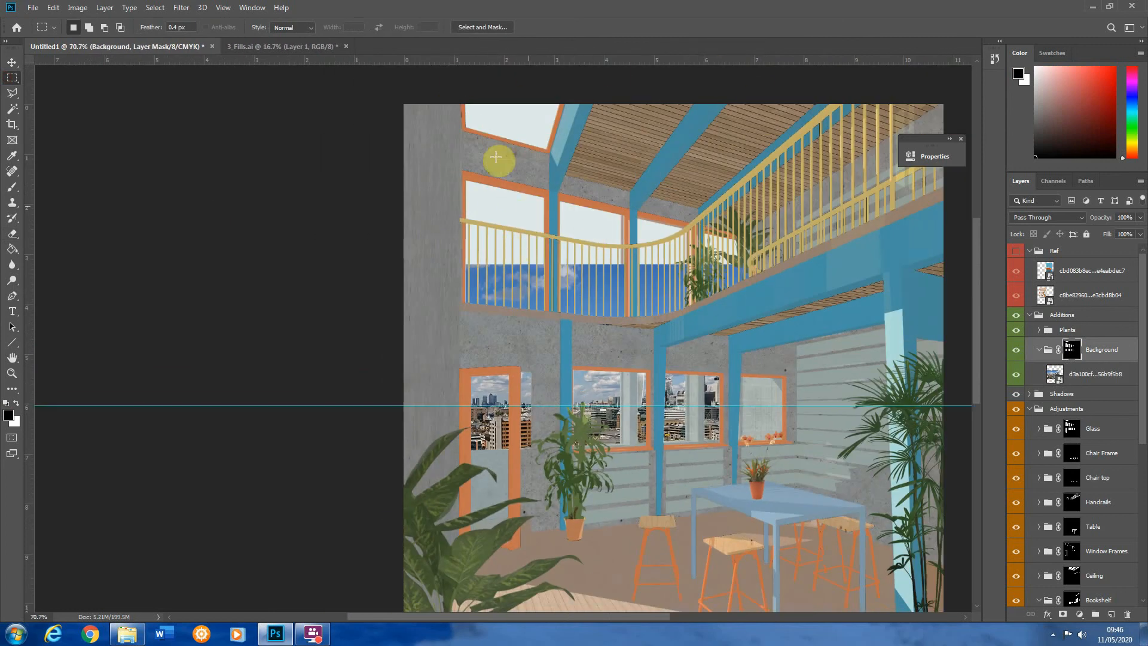
{"action": "scroll", "coordinate": [417, 442], "scroll_direction": "up", "scroll_amount": 1}
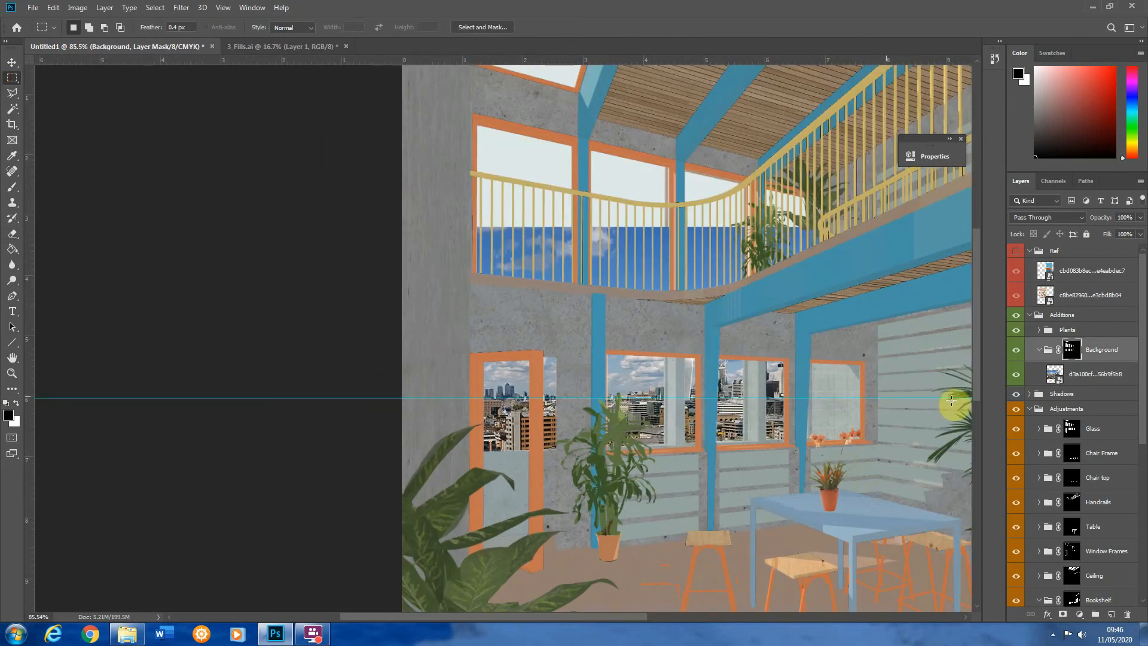
{"action": "left_click", "coordinate": [1056, 377]}
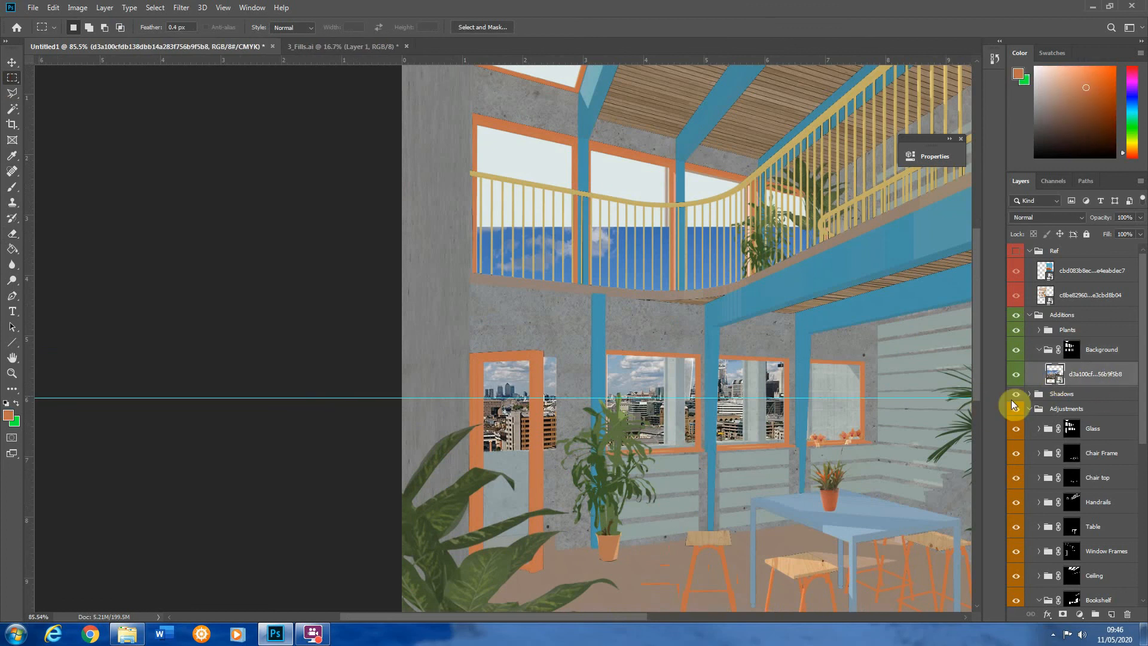
{"action": "right_click", "coordinate": [1080, 377]}
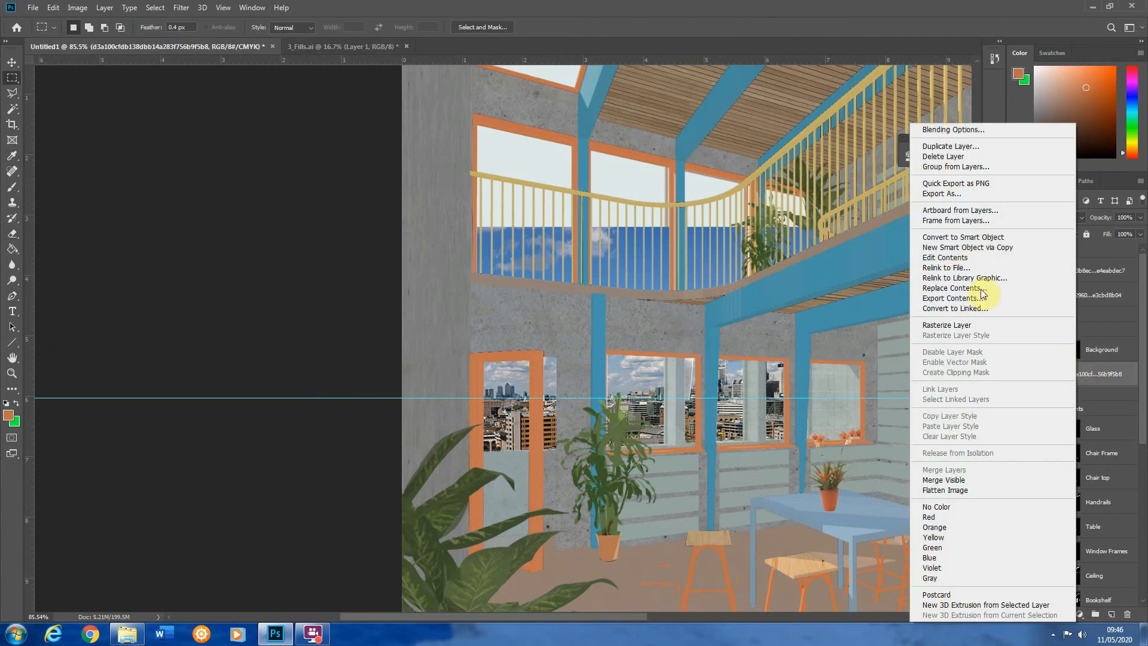
{"action": "left_click", "coordinate": [933, 329]}
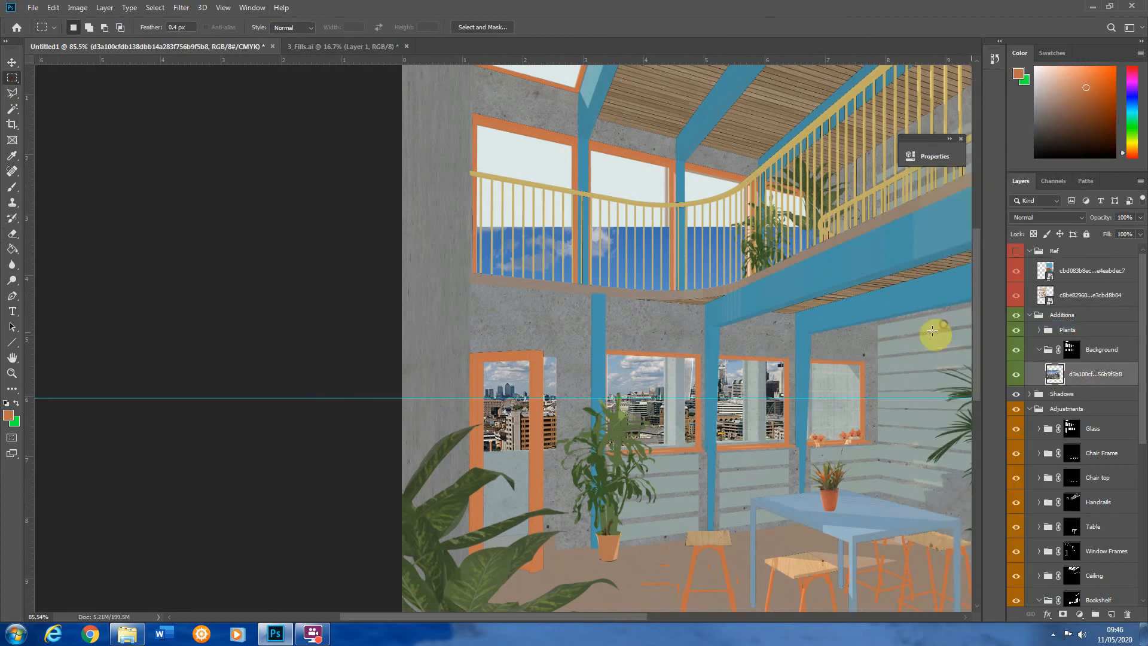
{"action": "left_click", "coordinate": [182, 8]}
{"action": "left_click", "coordinate": [196, 20]}
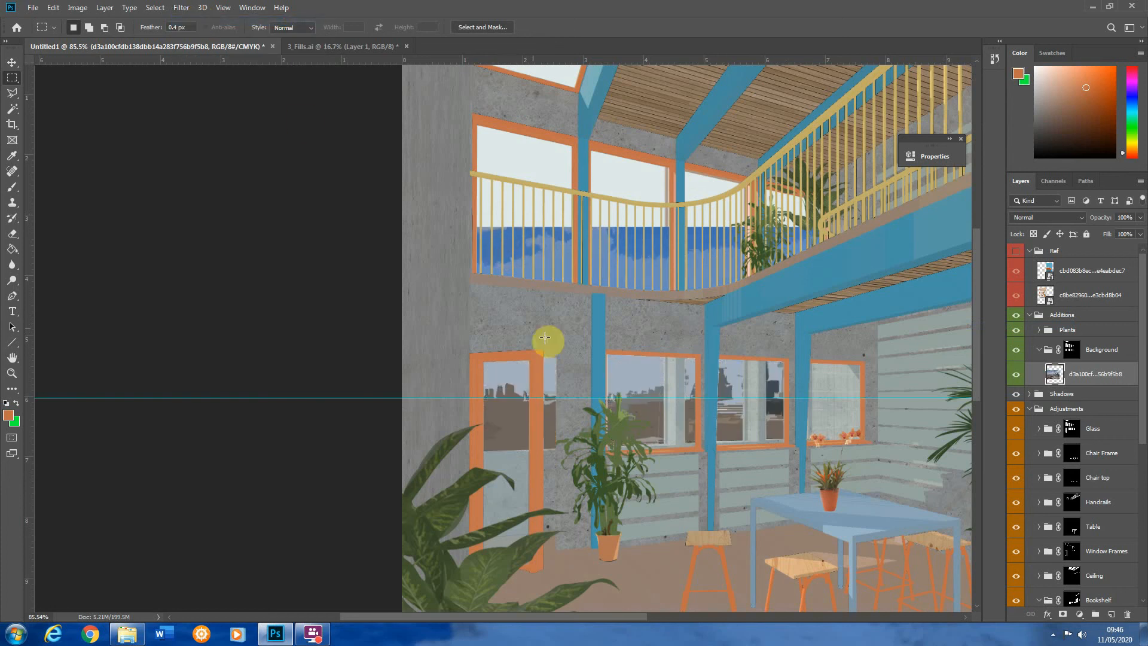
Place the high_res_blue_sky_clouds_texture_4823 image above the skyline layer in the Background group, positioned behind the upper windows
{"action": "scroll", "coordinate": [604, 418], "scroll_direction": "up", "scroll_amount": 5}
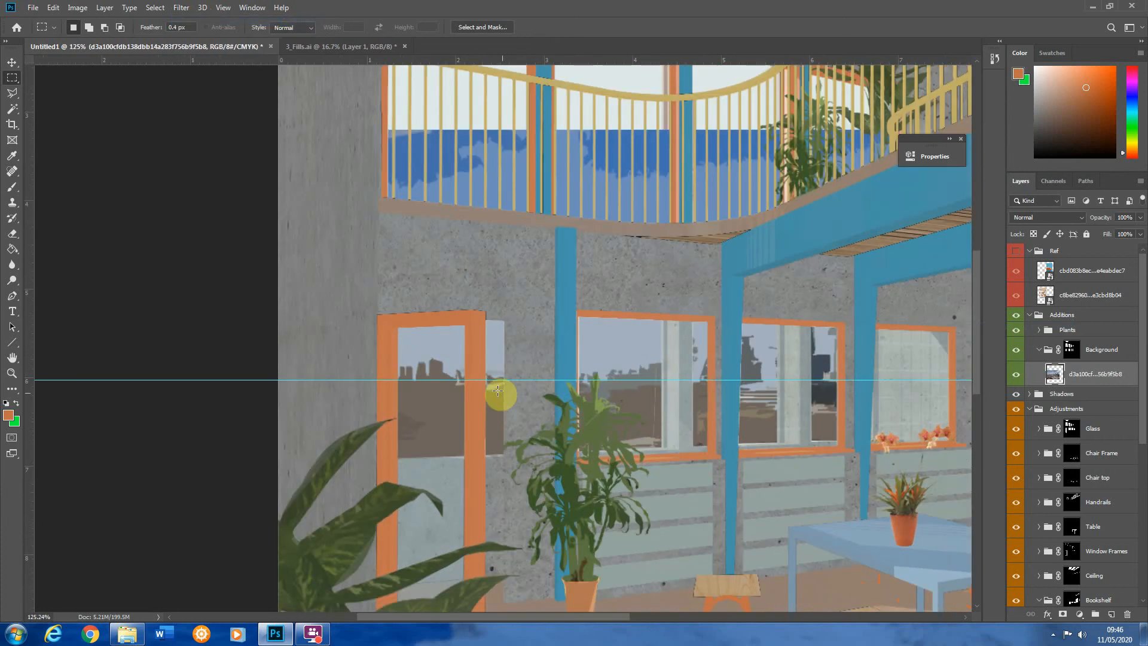
{"action": "scroll", "coordinate": [616, 391], "scroll_direction": "down", "scroll_amount": 8}
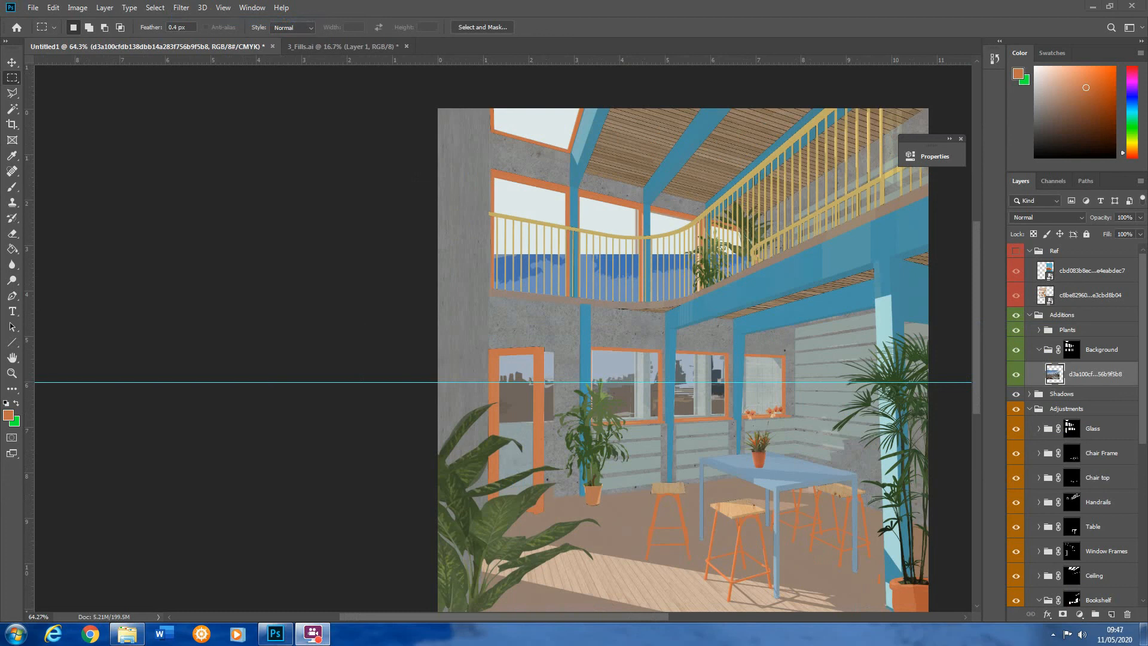
{"action": "left_click_drag", "start_coordinate": [1032, 328], "coordinate": [510, 112]}
{"action": "left_click_drag", "start_coordinate": [490, 96], "coordinate": [495, 103]}
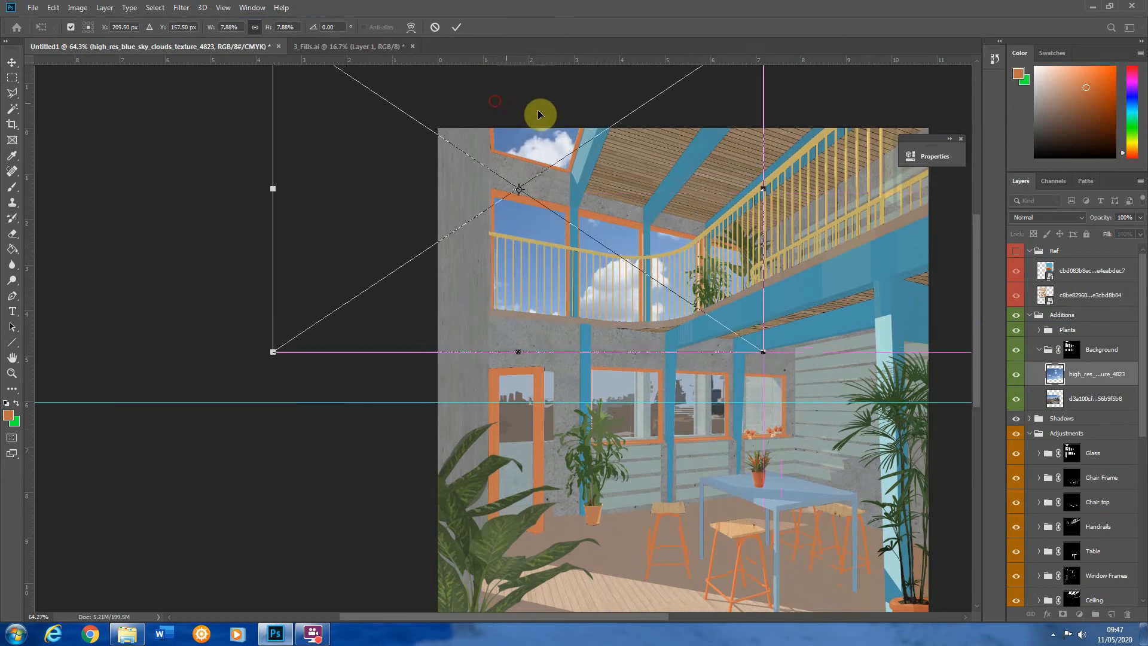
{"action": "left_click", "coordinate": [12, 78]}
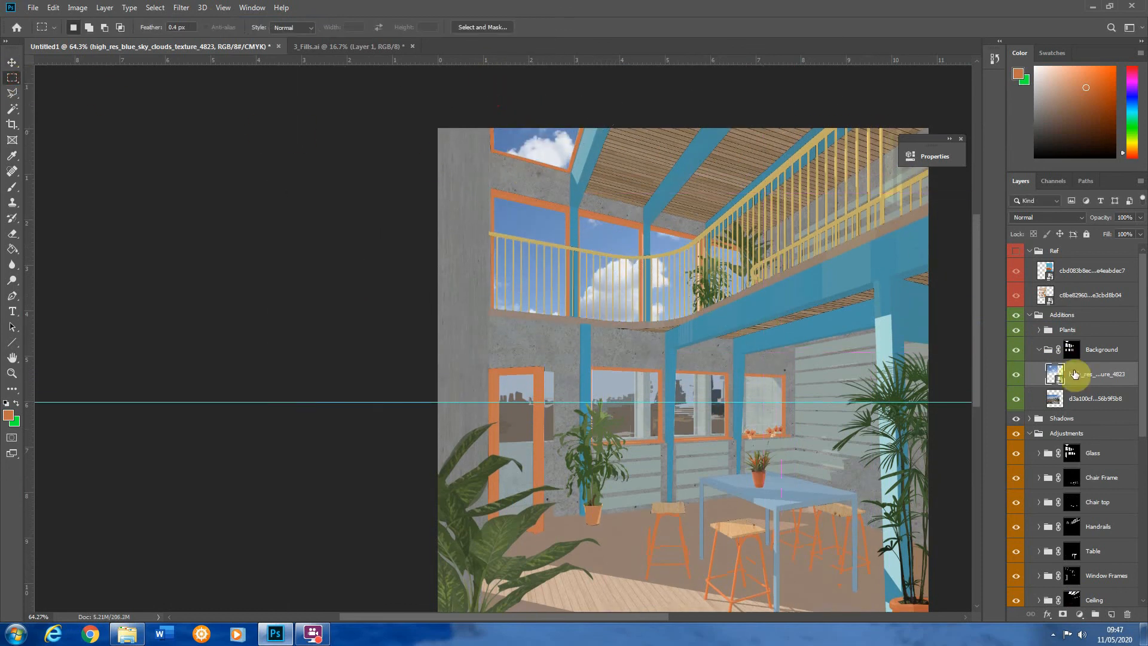
Rasterize the sky clouds layer and duplicate it
{"action": "right_click", "coordinate": [1106, 375]}
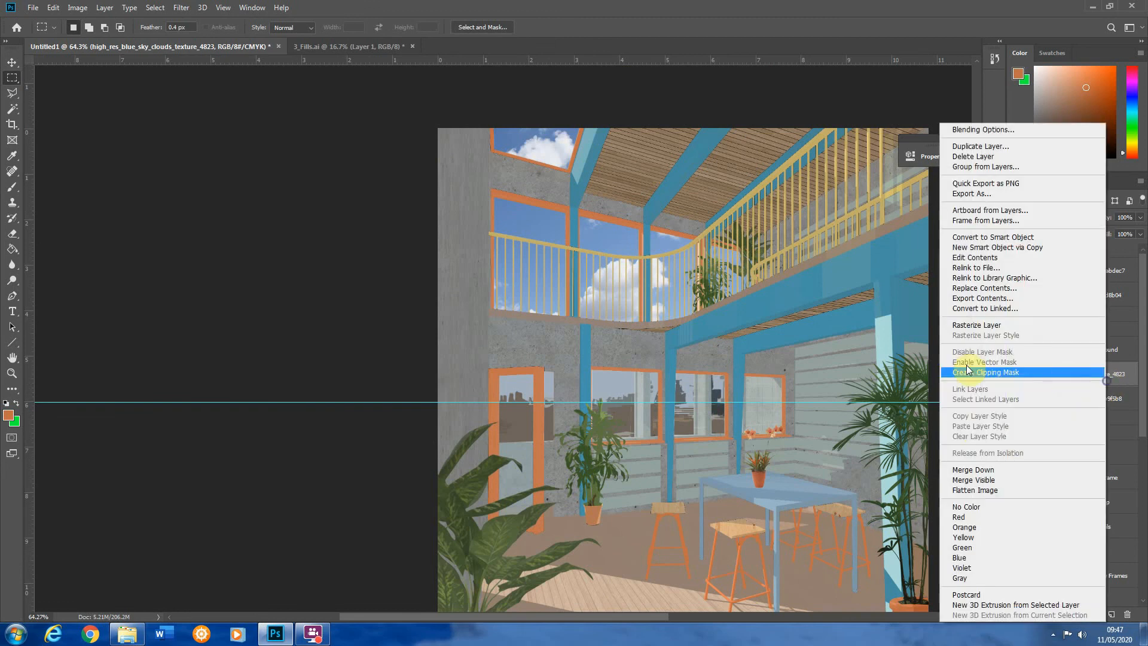
{"action": "left_click", "coordinate": [977, 325]}
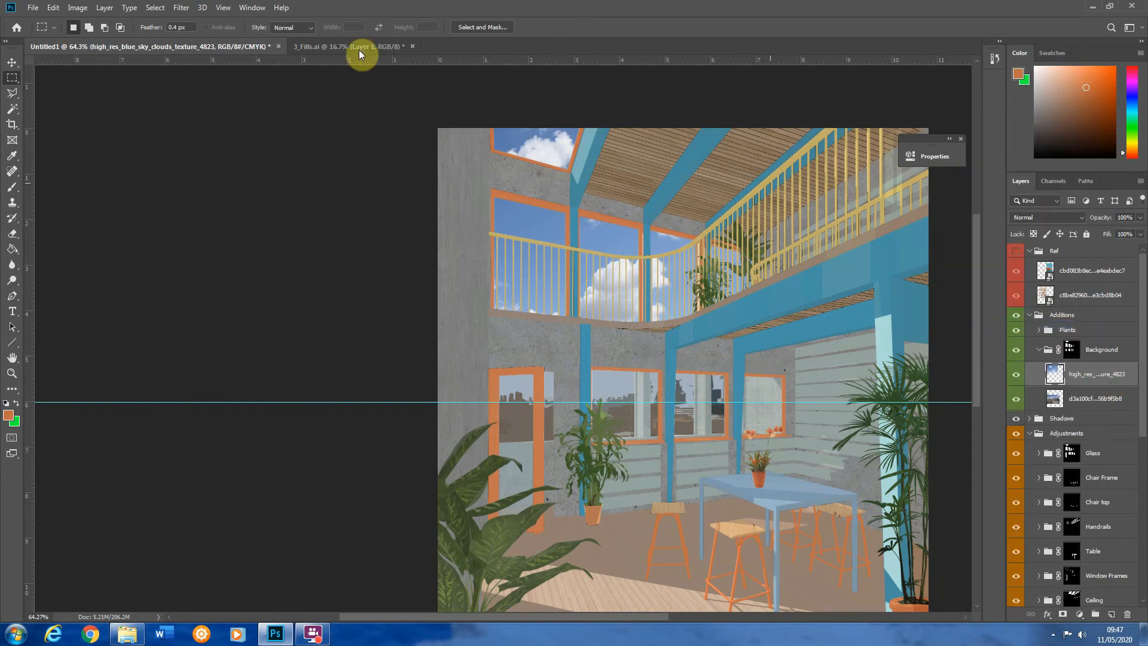
{"action": "left_click", "coordinate": [190, 8]}
{"action": "left_click", "coordinate": [197, 22]}
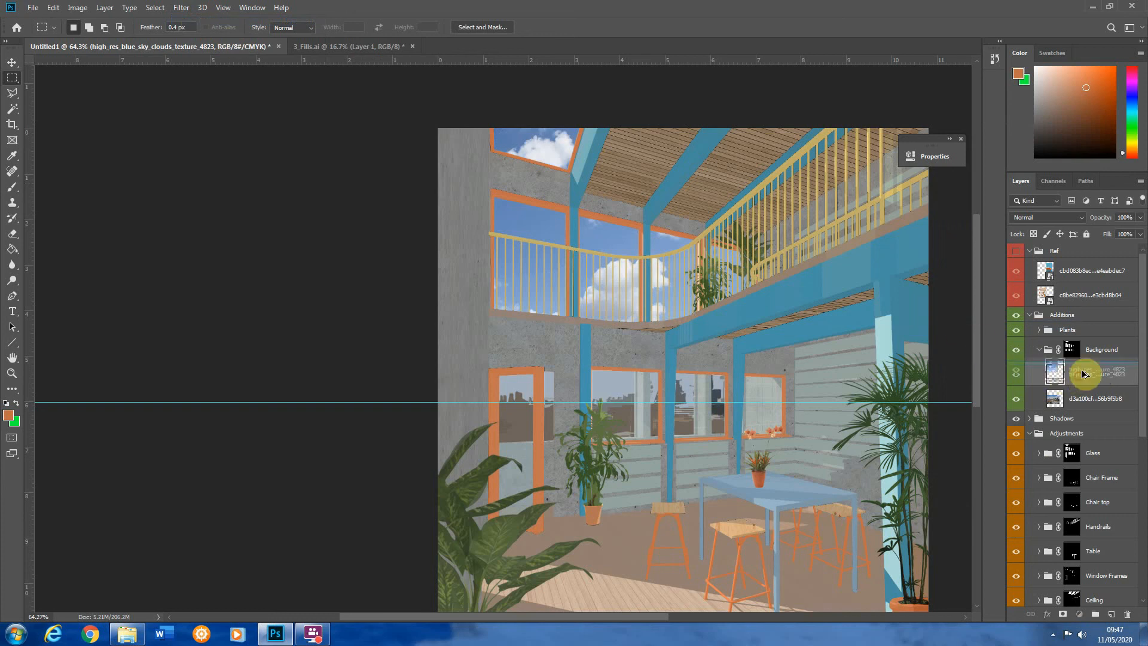
{"action": "key", "text": "ctrl+j"}
Reapply the last Filter Gallery effect to the sky copy and reduce its fill to 25%
{"action": "left_click", "coordinate": [190, 8]}
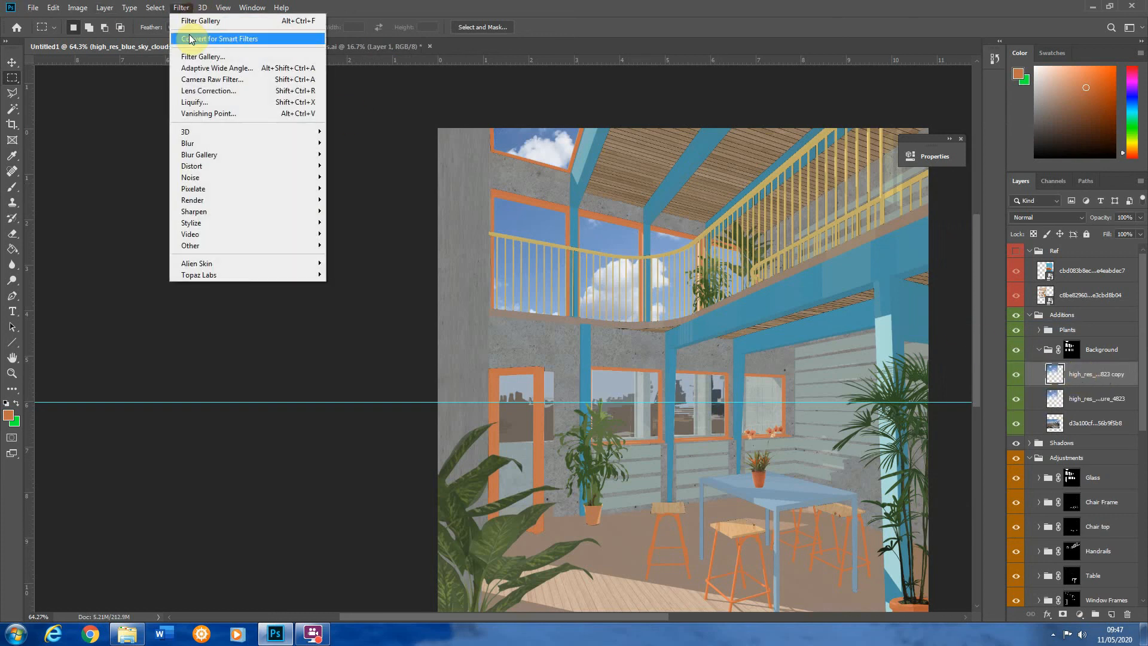
{"action": "left_click", "coordinate": [197, 22]}
{"action": "left_click", "coordinate": [1120, 238]}
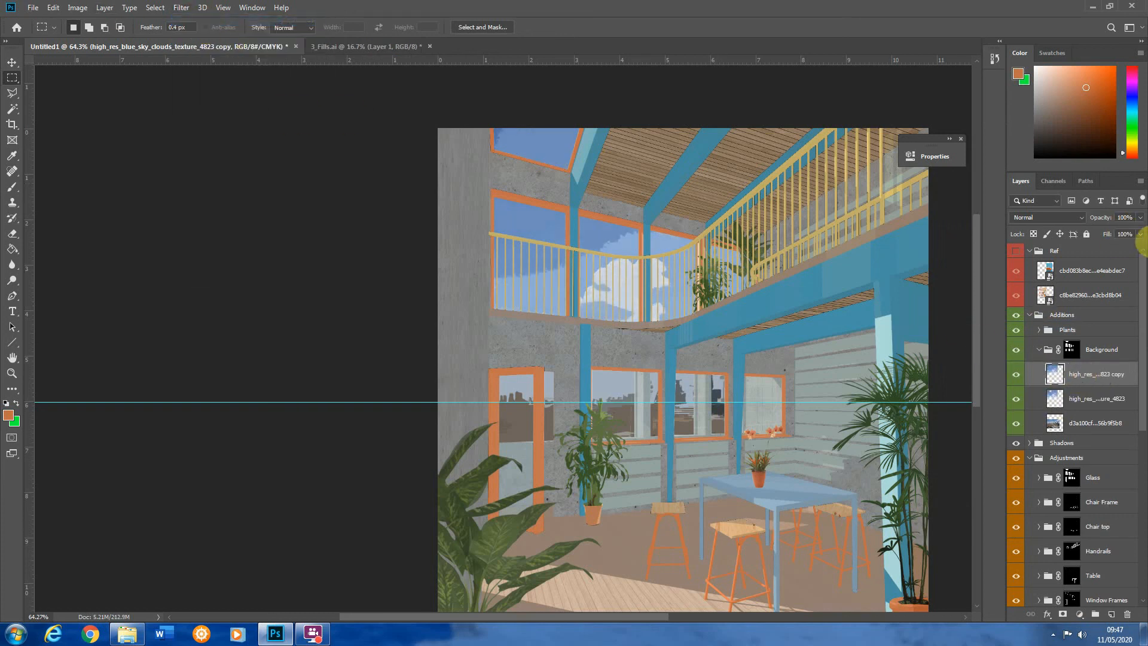
{"action": "left_click", "coordinate": [1126, 239]}
{"action": "left_click_drag", "start_coordinate": [1108, 246], "coordinate": [1100, 247]}
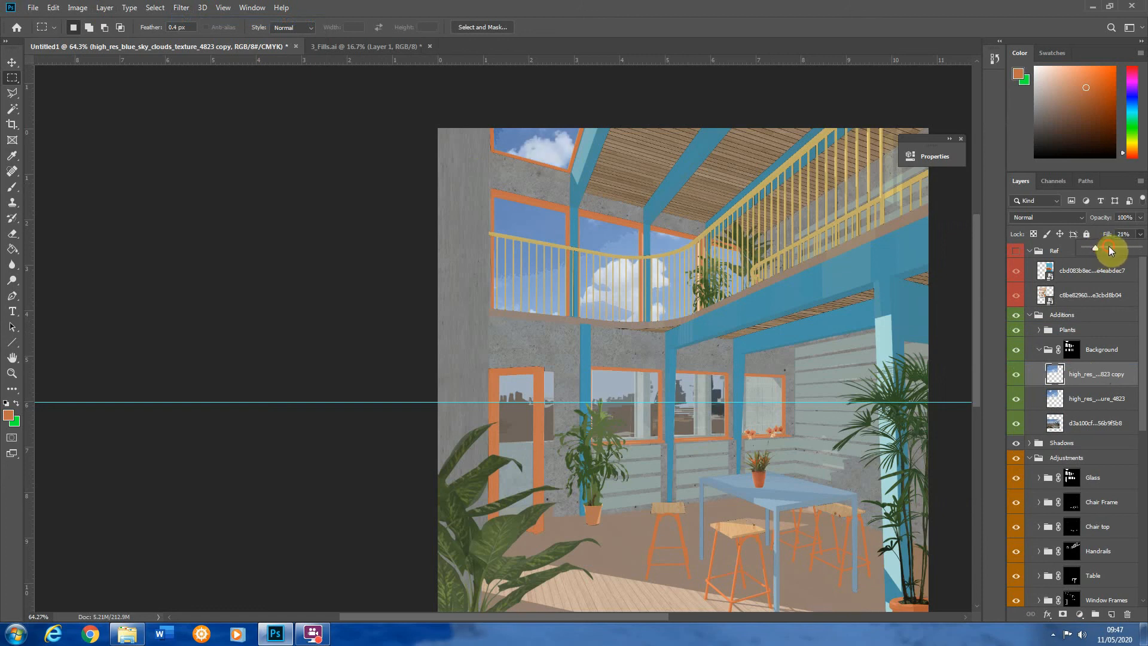
{"action": "left_click_drag", "start_coordinate": [1108, 246], "coordinate": [1101, 245]}
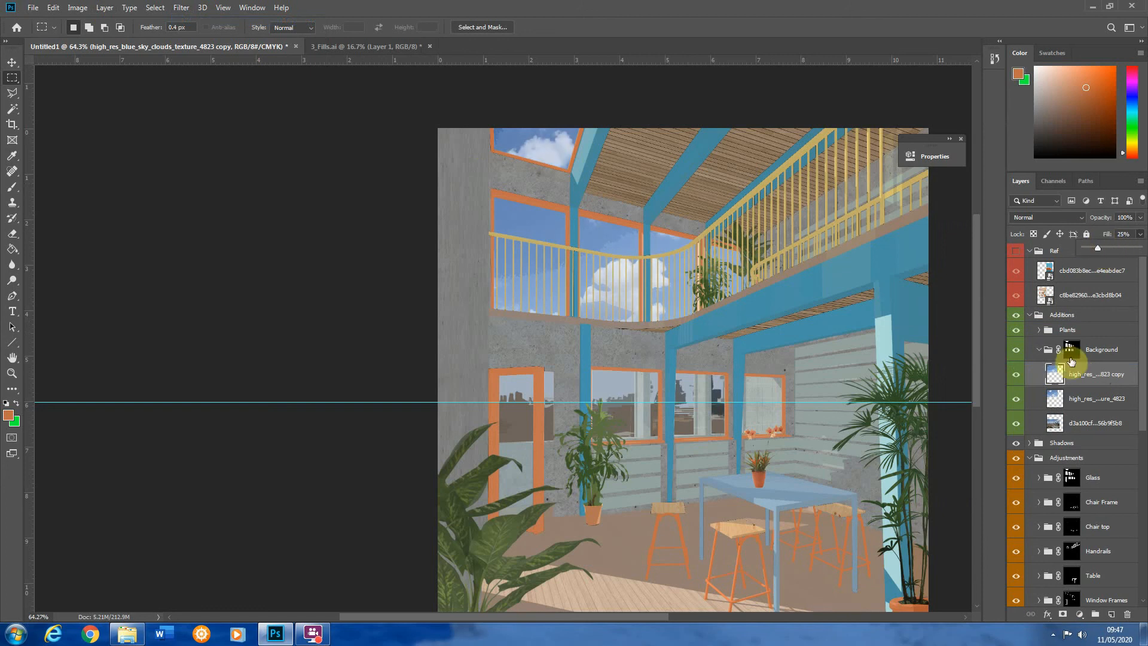
Create a new layer above the sky copy and set the foreground colour to white
{"action": "left_click", "coordinate": [1095, 410]}
{"action": "left_click", "coordinate": [1097, 379]}
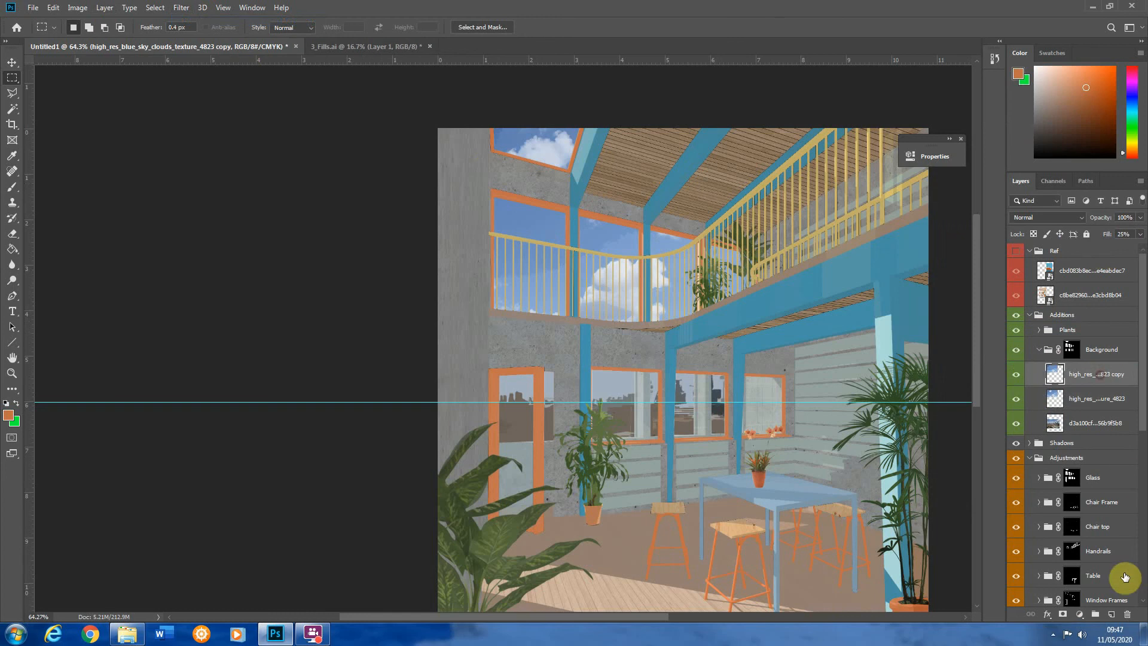
{"action": "left_click", "coordinate": [1113, 615]}
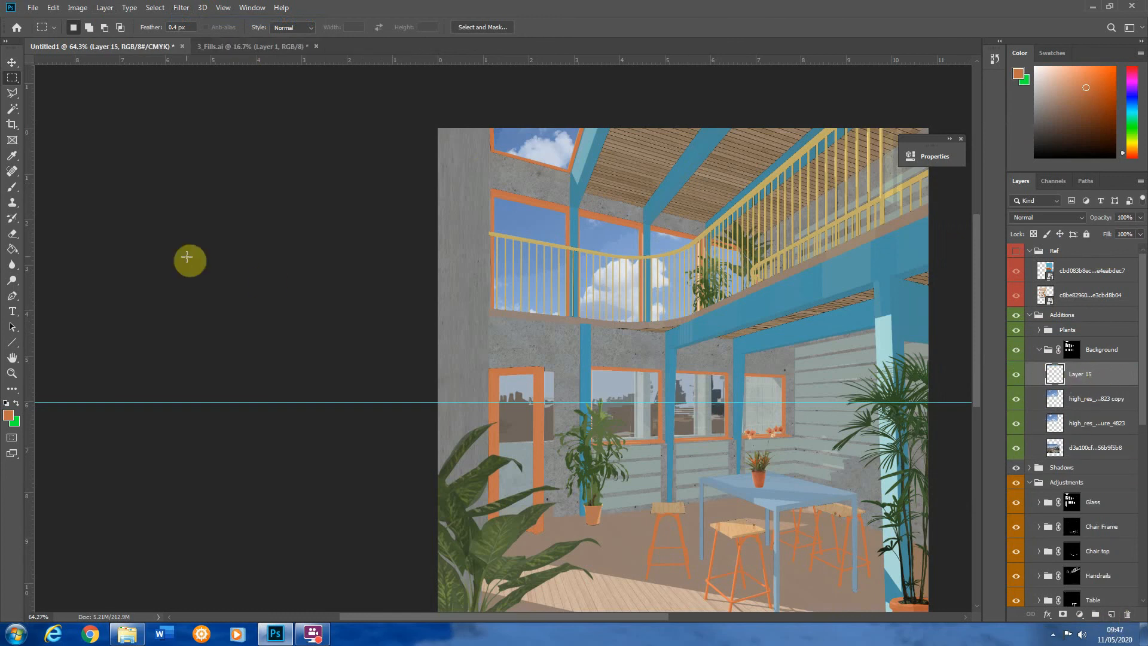
{"action": "left_click", "coordinate": [10, 412]}
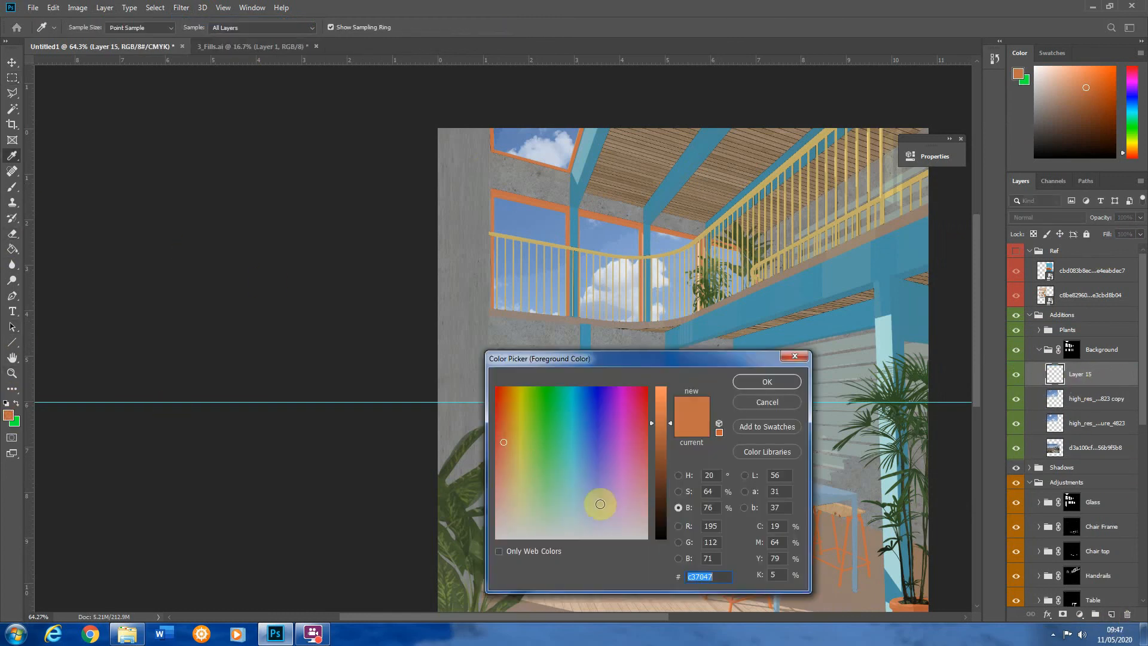
{"action": "left_click", "coordinate": [619, 547]}
{"action": "left_click_drag", "start_coordinate": [657, 420], "coordinate": [658, 388]}
{"action": "left_click", "coordinate": [767, 381]}
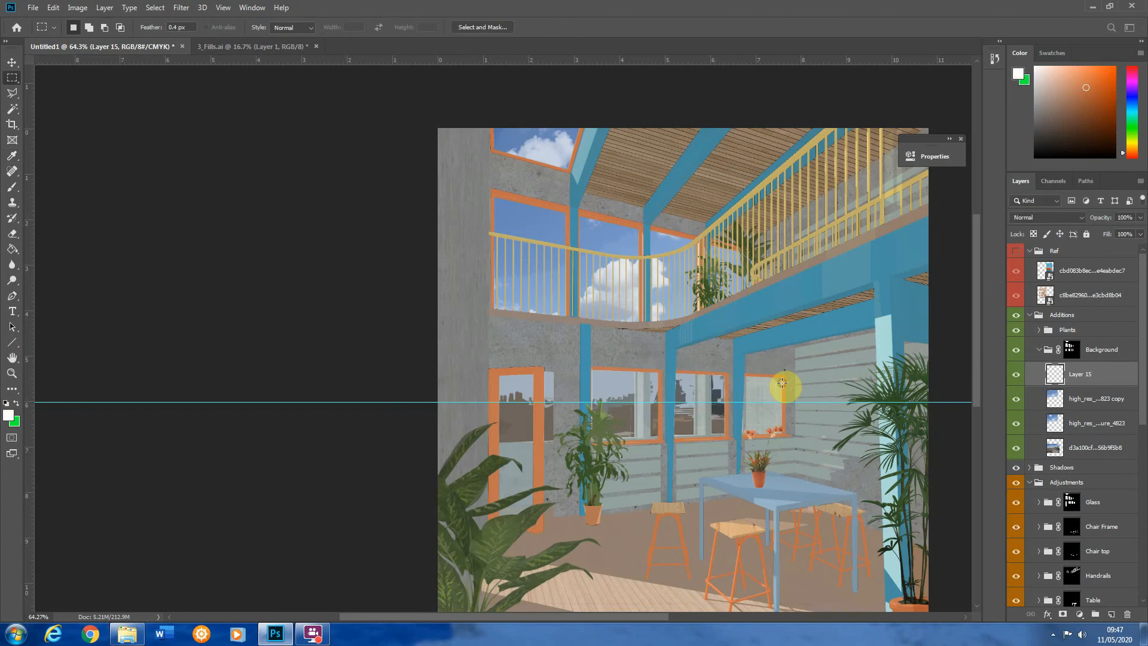
Fill the new layer with white using the Paint Bucket and lower its fill to 41% to fade the background
{"action": "left_click", "coordinate": [12, 248]}
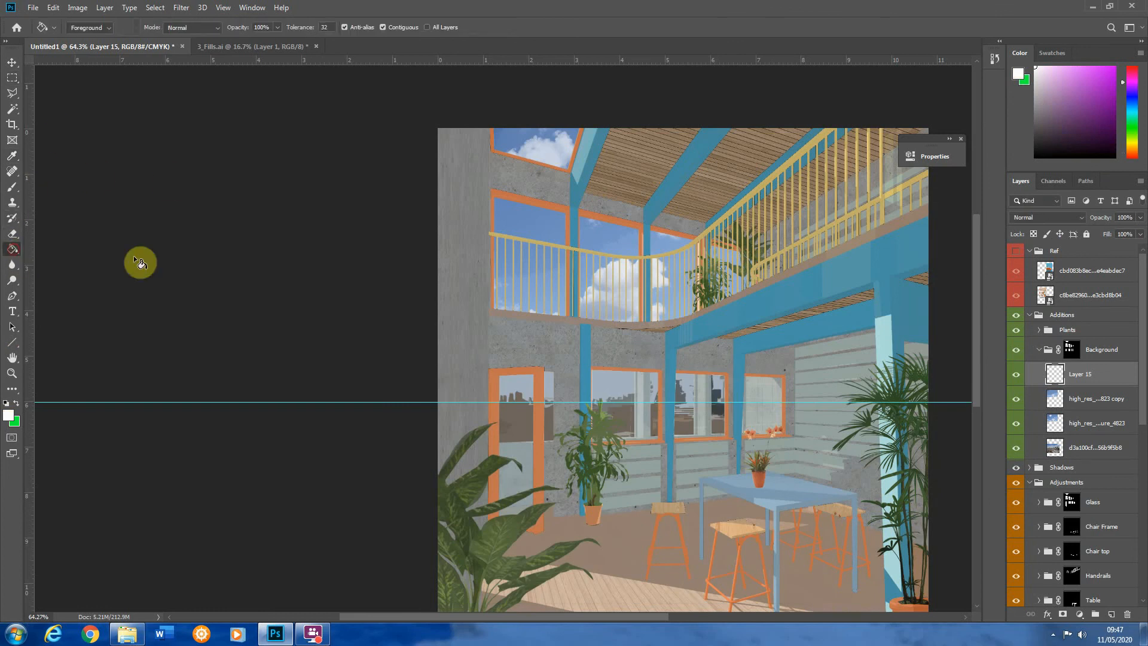
{"action": "left_click", "coordinate": [556, 234]}
{"action": "left_click", "coordinate": [1140, 234]}
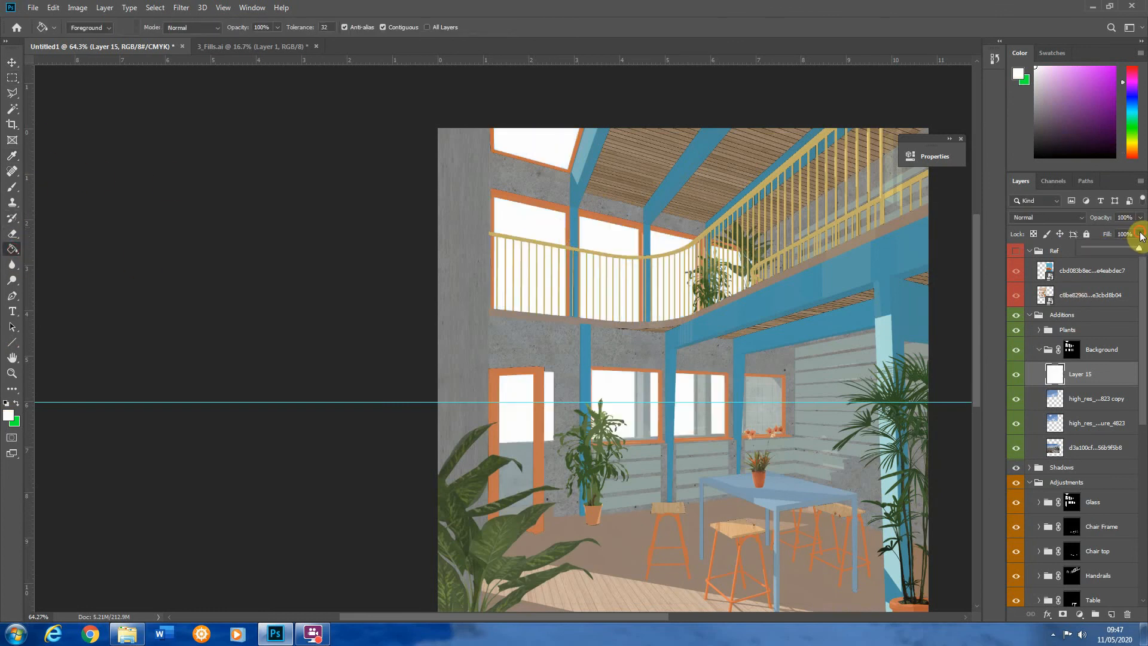
{"action": "left_click_drag", "start_coordinate": [1113, 246], "coordinate": [1097, 247]}
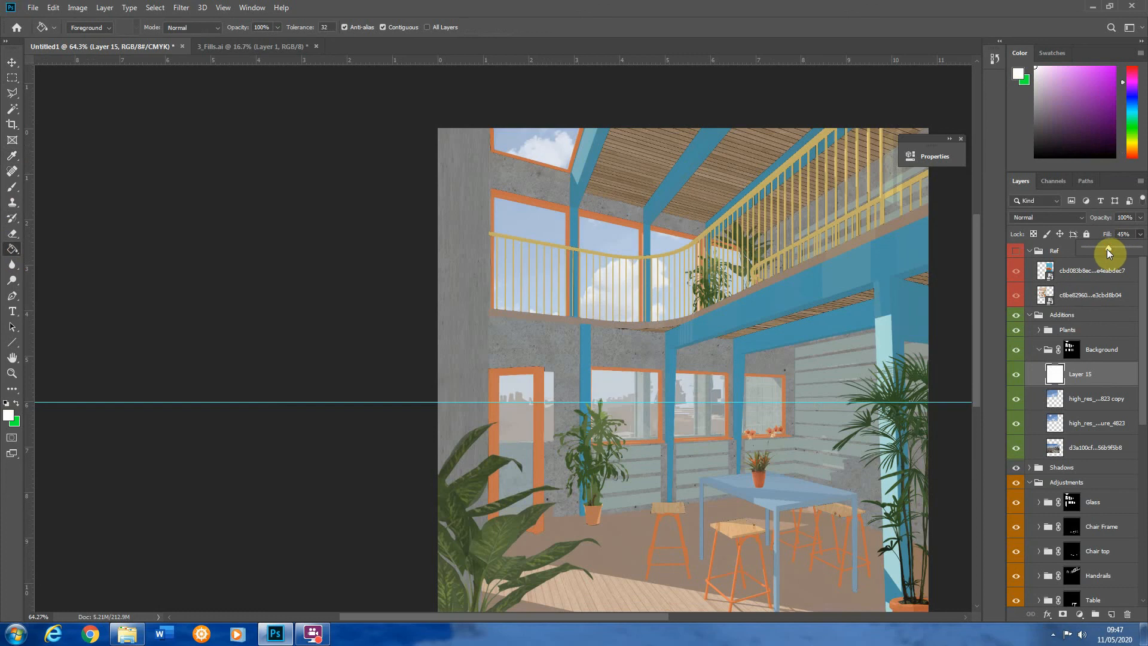
{"action": "left_click_drag", "start_coordinate": [1107, 249], "coordinate": [1105, 248]}
{"action": "scroll", "coordinate": [639, 354], "scroll_direction": "down", "scroll_amount": 2}
{"action": "scroll", "coordinate": [359, 420], "scroll_direction": "up", "scroll_amount": 1}
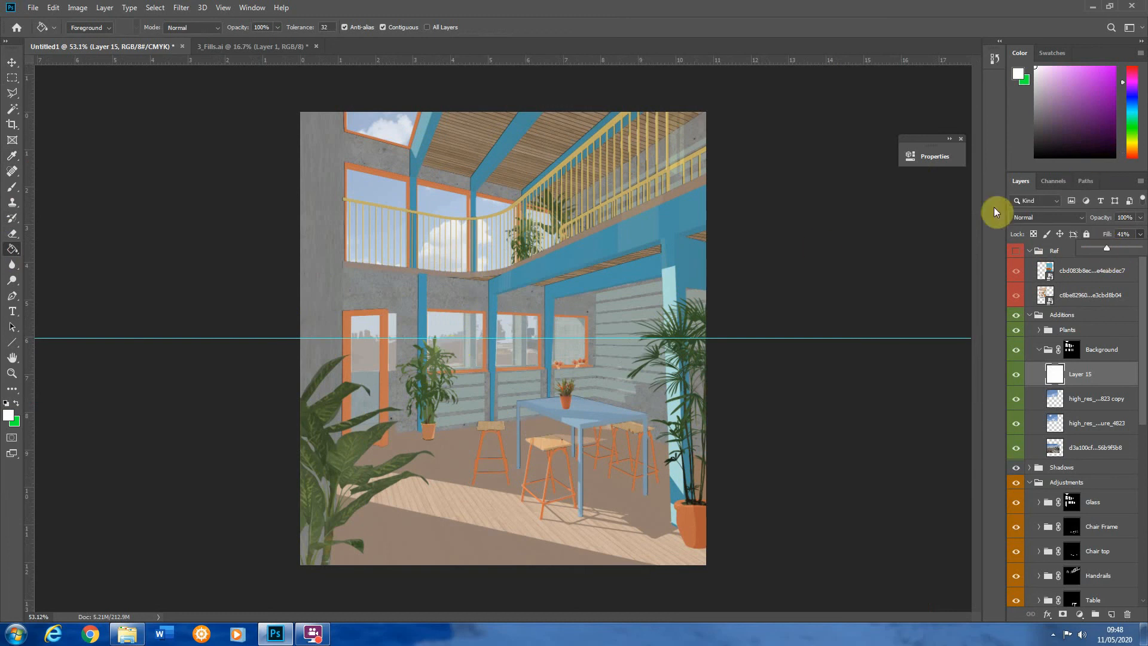
Collapse the Background, Additions and Adjustments groups to tidy the layer stack
{"action": "left_click", "coordinate": [1040, 351]}
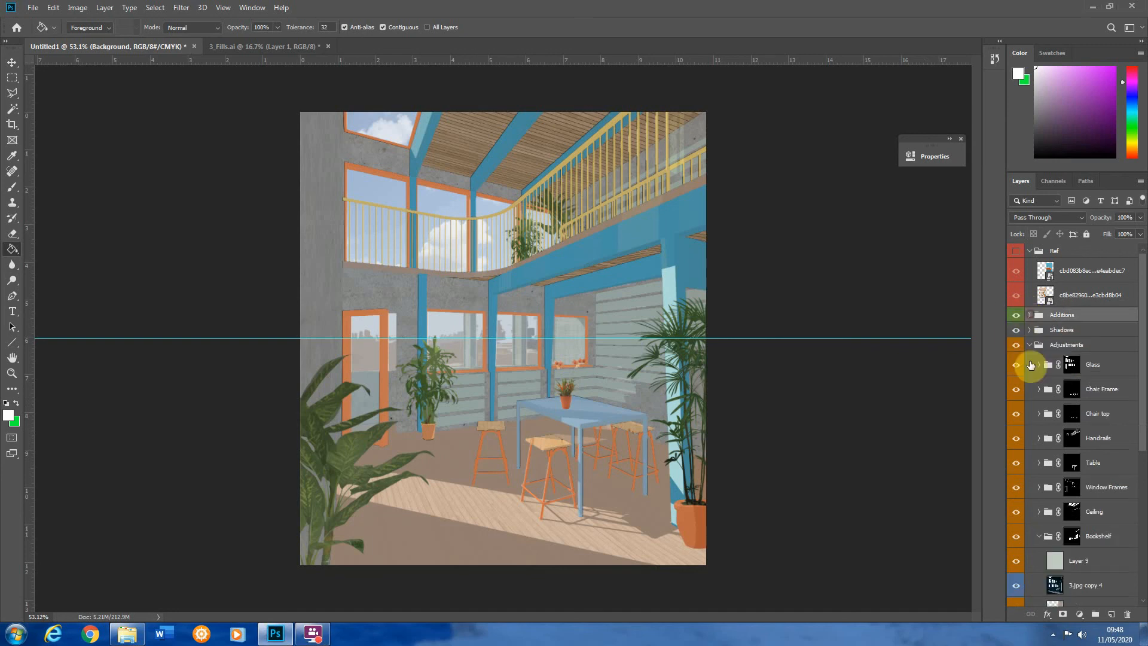
{"action": "left_click", "coordinate": [1030, 315]}
{"action": "left_click", "coordinate": [1030, 345]}
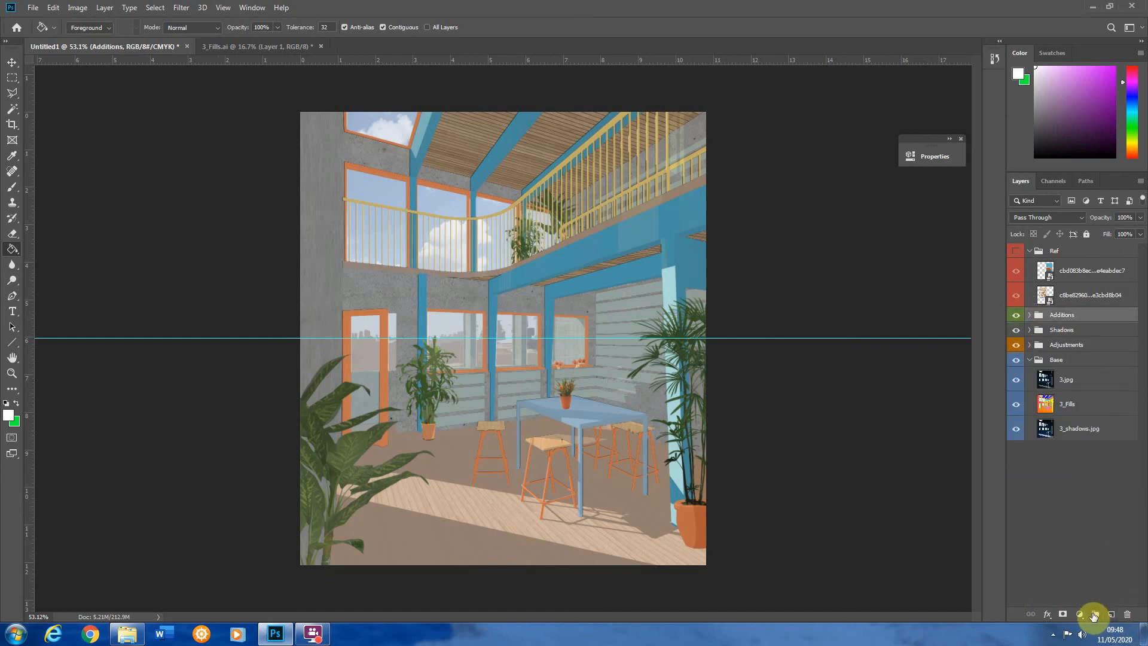
Create a new group above Additions, name it Atmo and colour-code it violet
{"action": "left_click", "coordinate": [1094, 614]}
{"action": "double_click", "coordinate": [1064, 314]}
{"action": "type", "text": "A"}
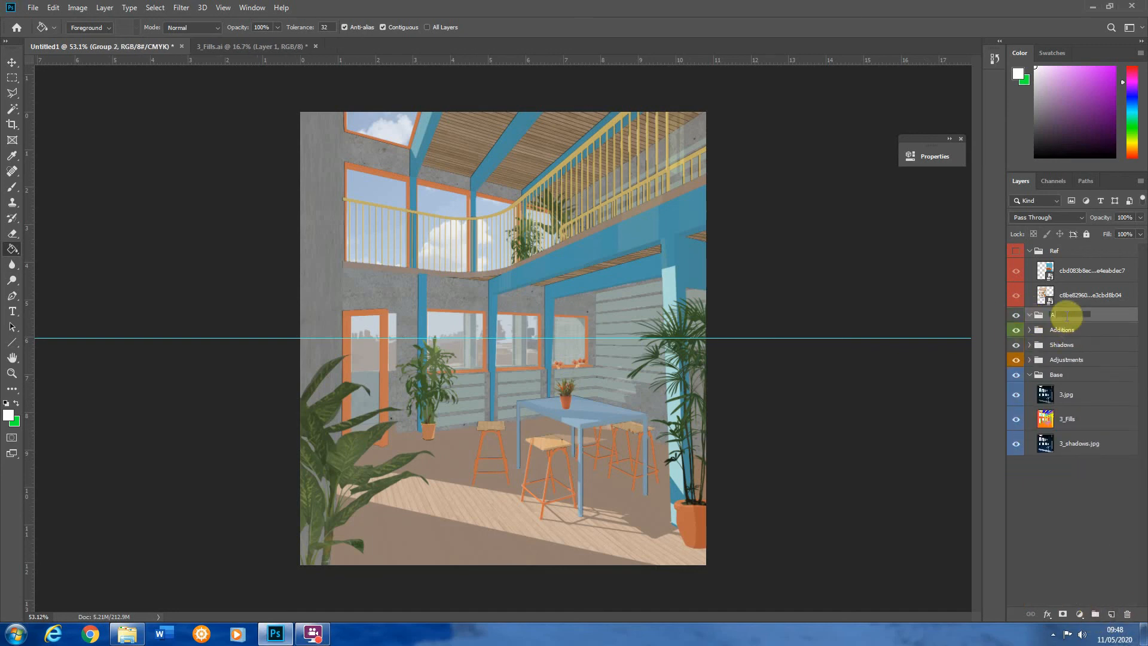
{"action": "type", "text": "tmo"}
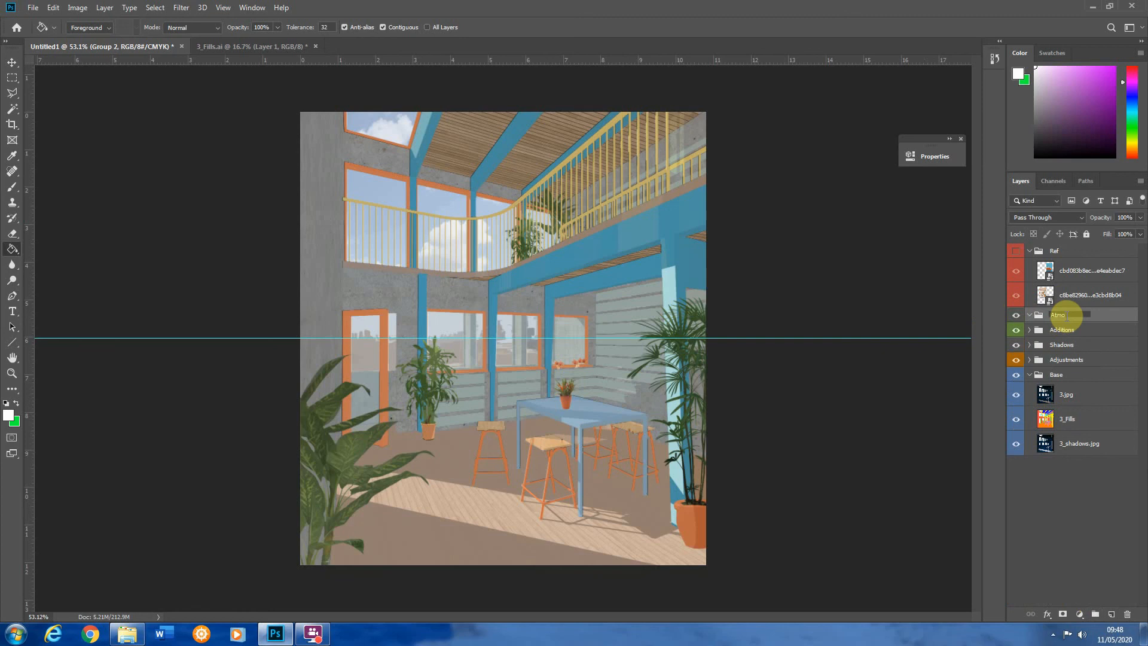
{"action": "key", "text": "Return"}
{"action": "right_click", "coordinate": [1105, 317]}
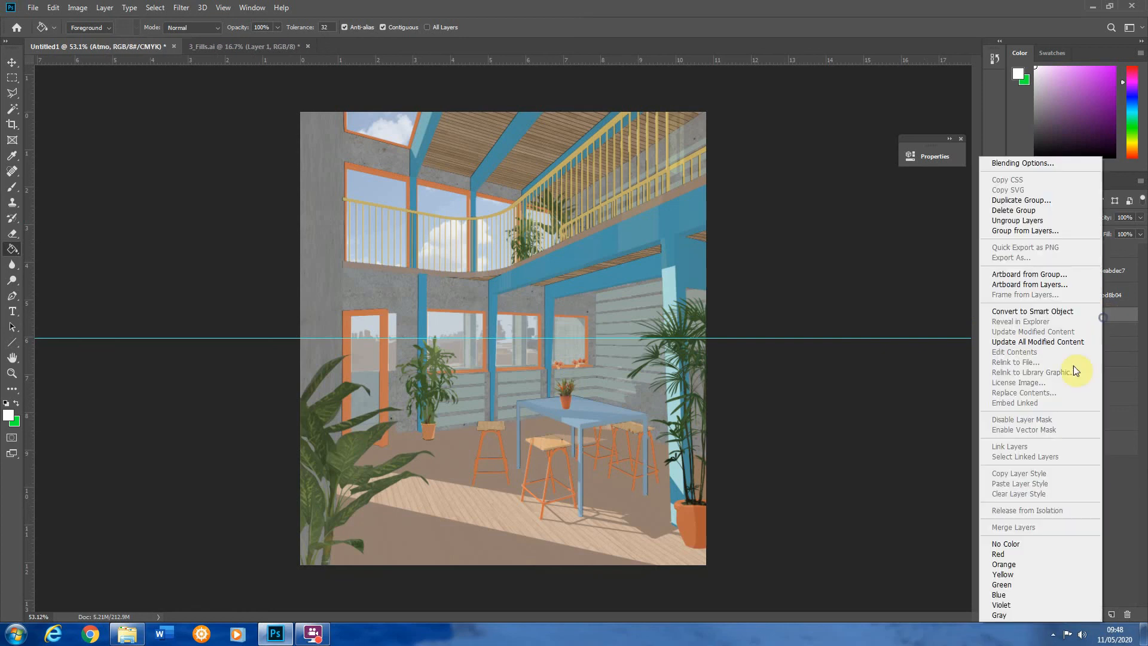
{"action": "left_click", "coordinate": [1008, 605]}
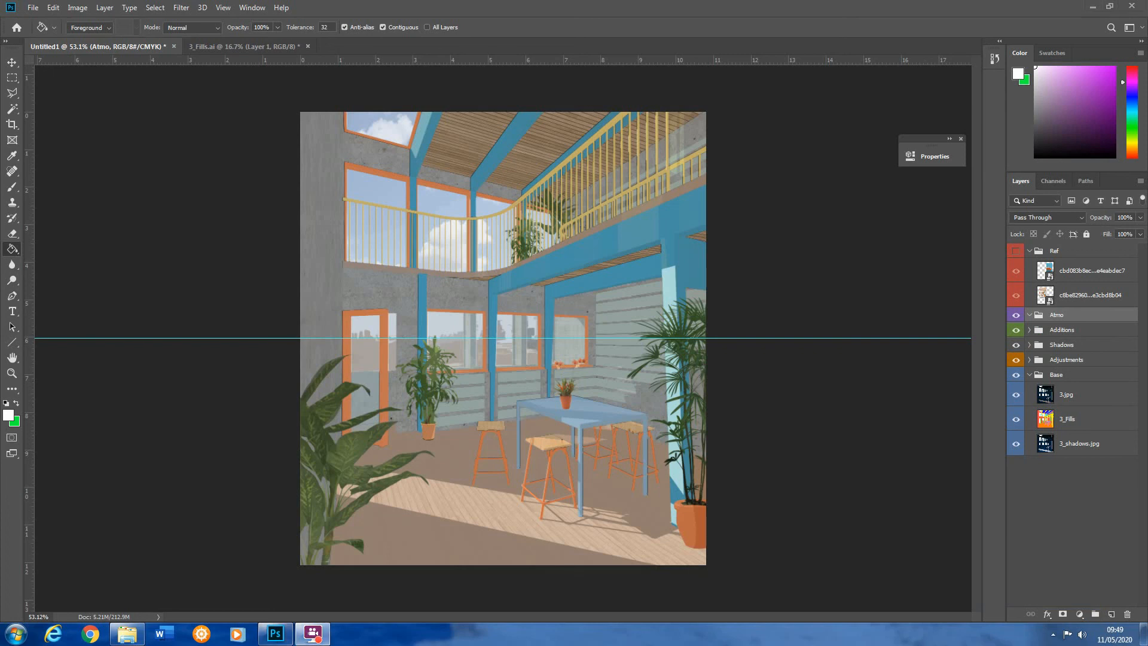
Place the ConcreteBare0428_4_L texture scaled to about 13.33 cm square over the canvas, and blend it with Soft Light at 24% fill
{"action": "left_click_drag", "start_coordinate": [1147, 419], "coordinate": [434, 239]}
{"action": "left_click_drag", "start_coordinate": [706, 541], "coordinate": [753, 589]}
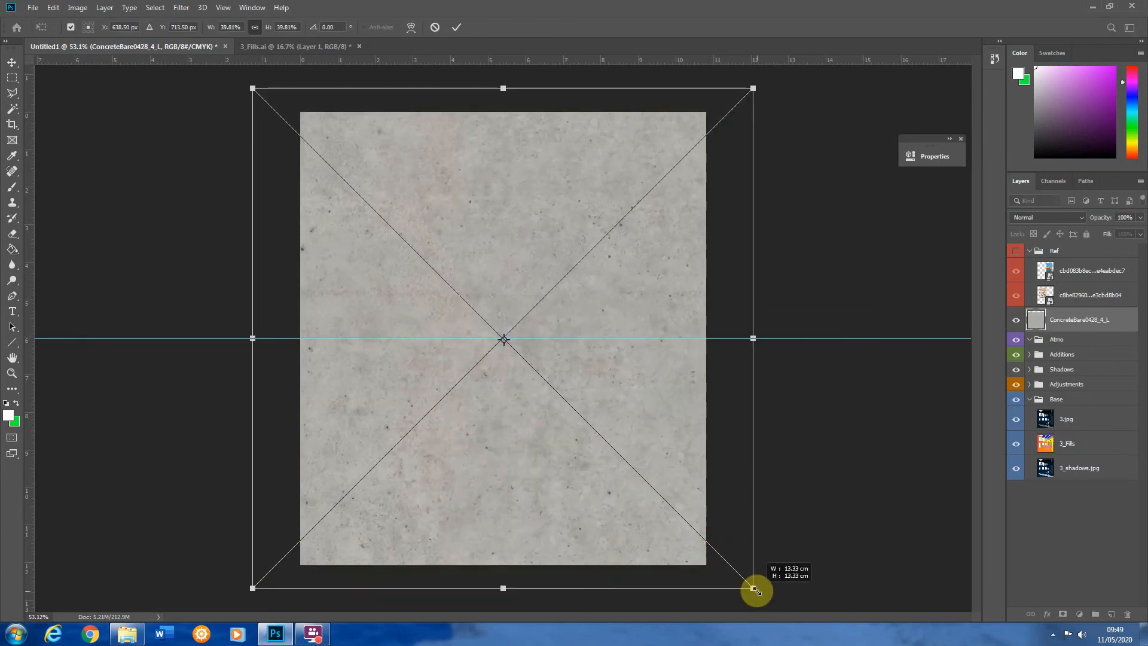
{"action": "left_click", "coordinate": [12, 78]}
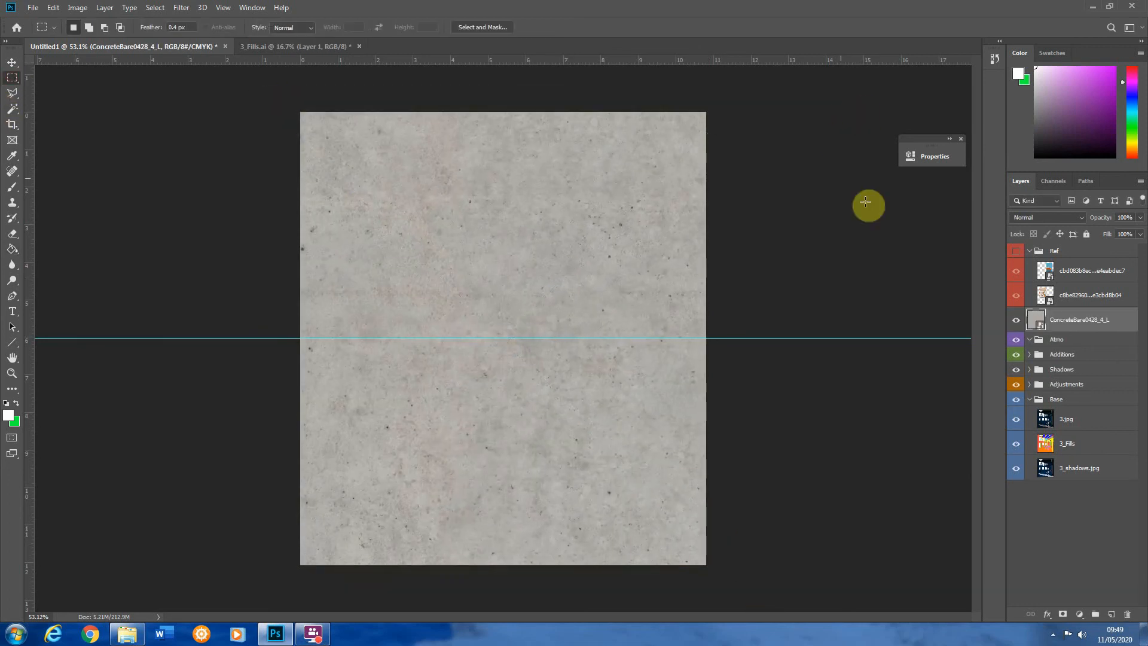
{"action": "left_click", "coordinate": [1041, 218]}
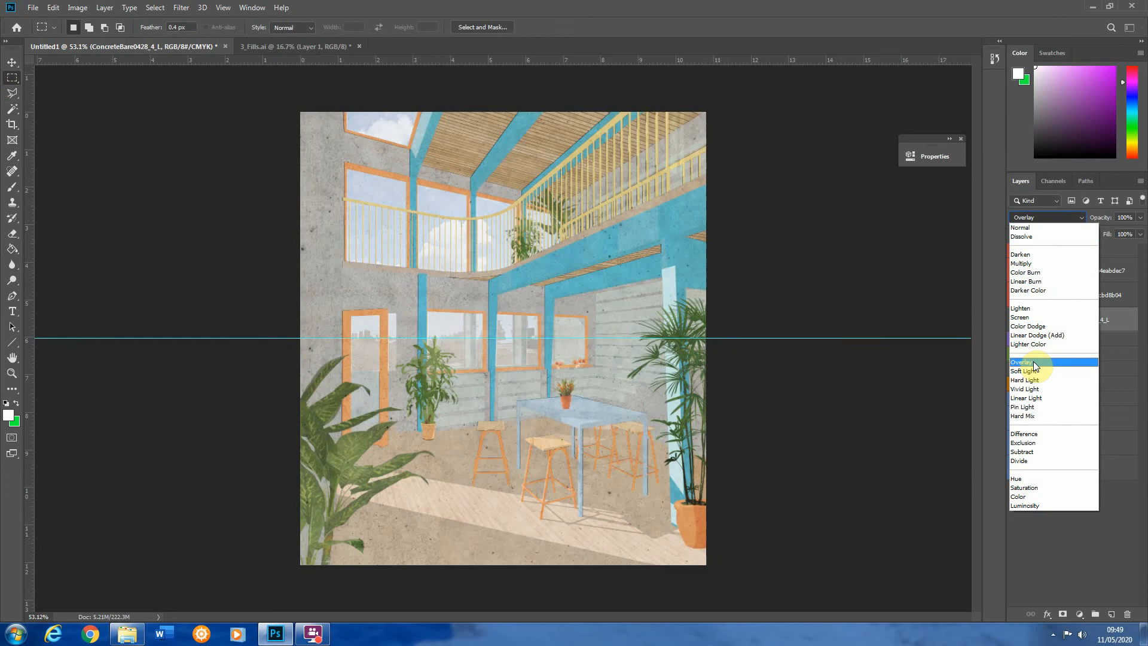
{"action": "left_click", "coordinate": [1032, 371]}
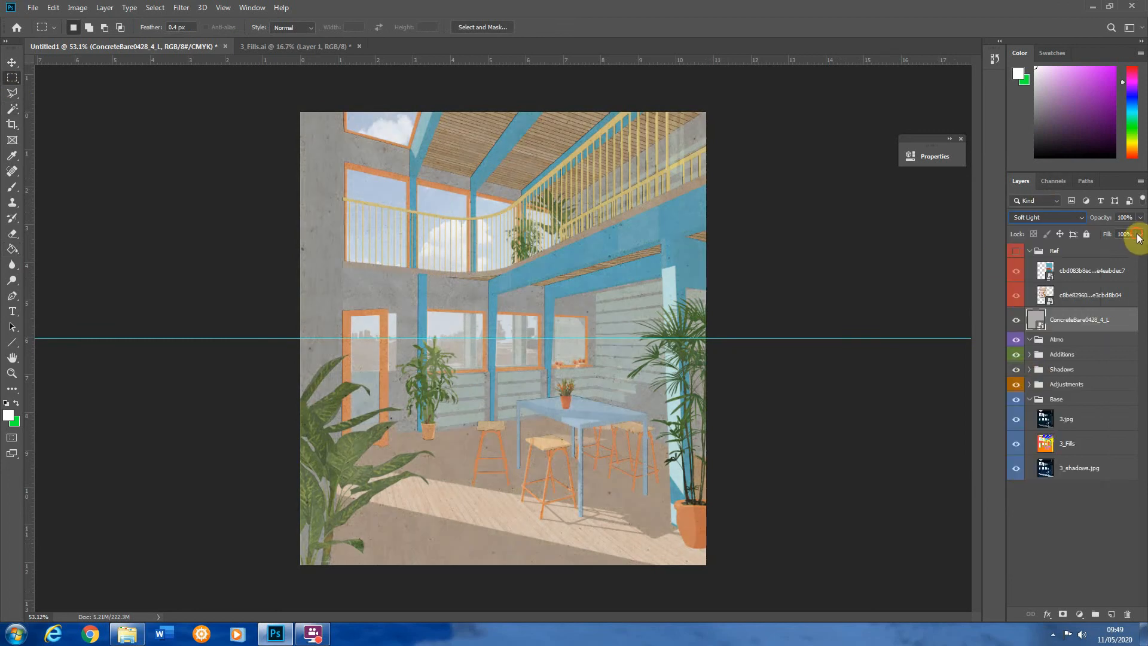
{"action": "mouse_move", "coordinate": [1096, 248]}
{"action": "left_mouse_down"}
{"action": "mouse_move", "coordinate": [1106, 250]}
{"action": "mouse_move", "coordinate": [1097, 248]}
{"action": "left_mouse_up"}
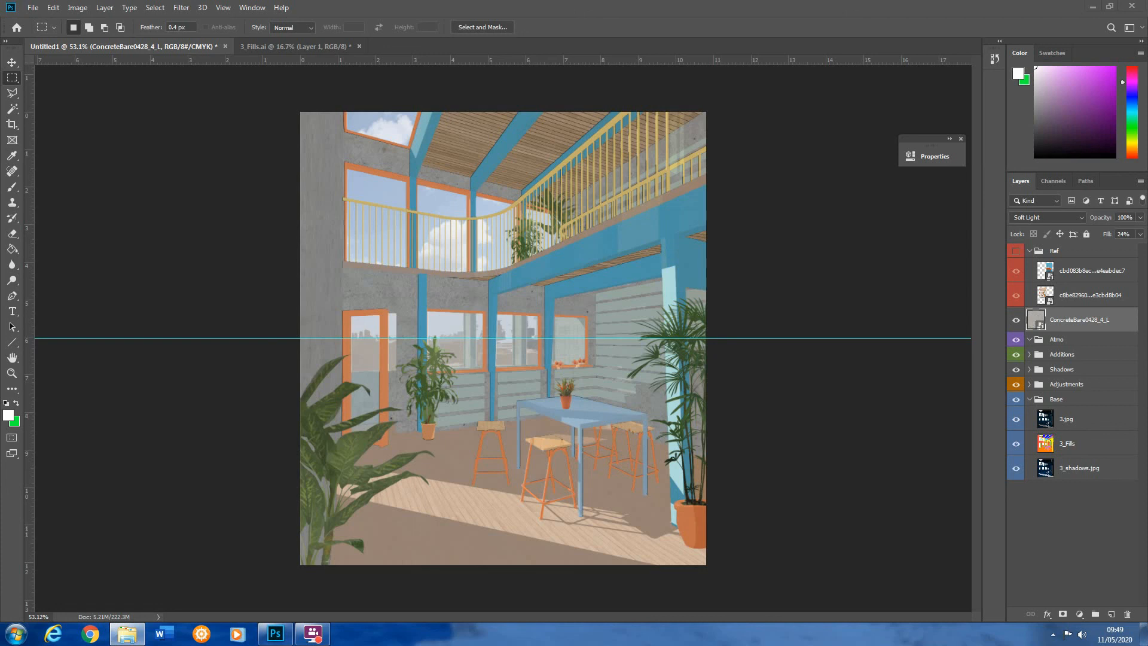
Place the TexturesCom abstract overlay image enlarged to cover the canvas, and blend it with Soft Light at 40% fill
{"action": "left_click_drag", "start_coordinate": [1147, 303], "coordinate": [383, 276]}
{"action": "left_click_drag", "start_coordinate": [705, 541], "coordinate": [745, 580]}
{"action": "key", "text": "Return"}
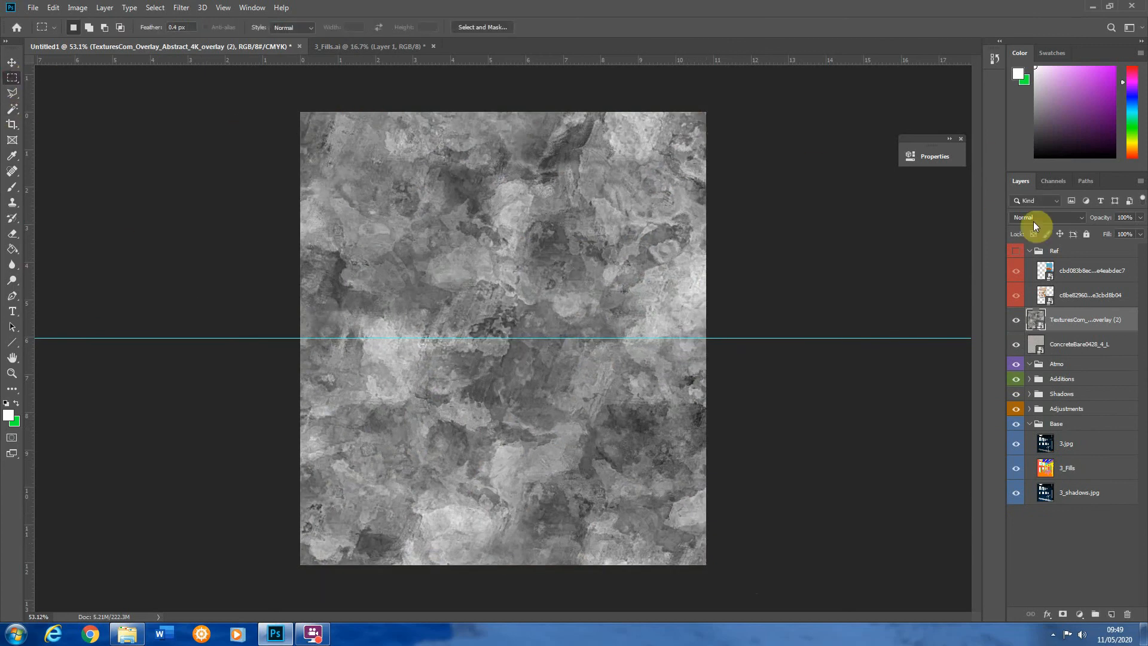
{"action": "left_click", "coordinate": [1047, 217]}
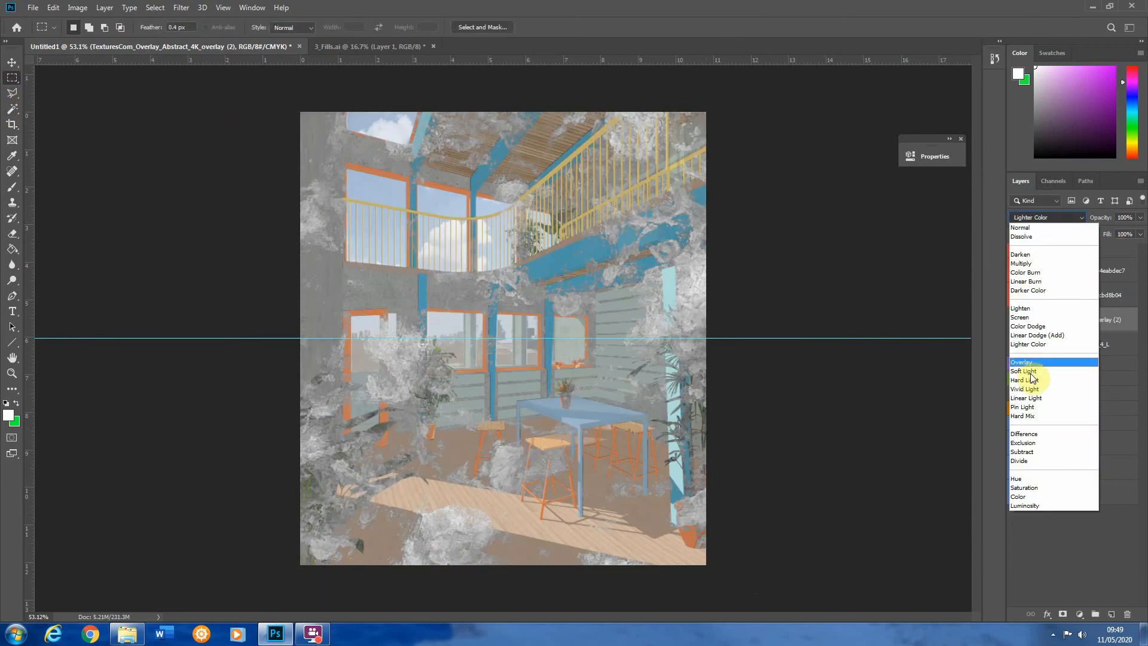
{"action": "left_click", "coordinate": [1023, 371]}
{"action": "left_click_drag", "start_coordinate": [1108, 248], "coordinate": [1105, 247]}
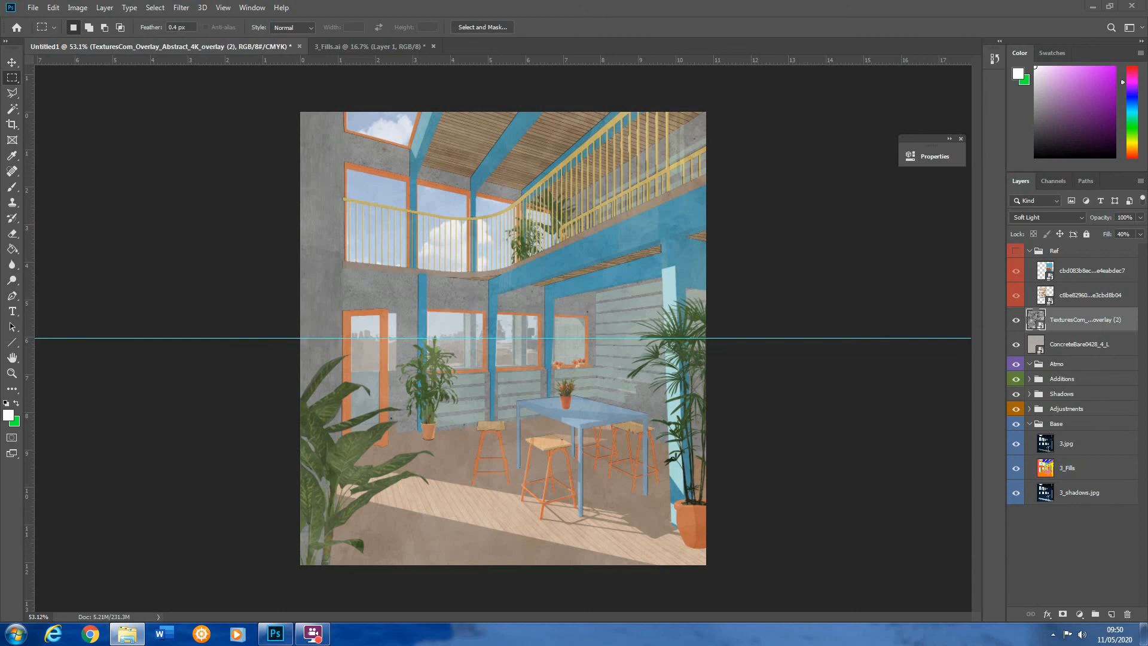
Place the maxresdefault dust image scaled to about 49.6% over the canvas, and blend it with Screen at 27% fill
{"action": "left_click_drag", "start_coordinate": [275, 633], "coordinate": [526, 406]}
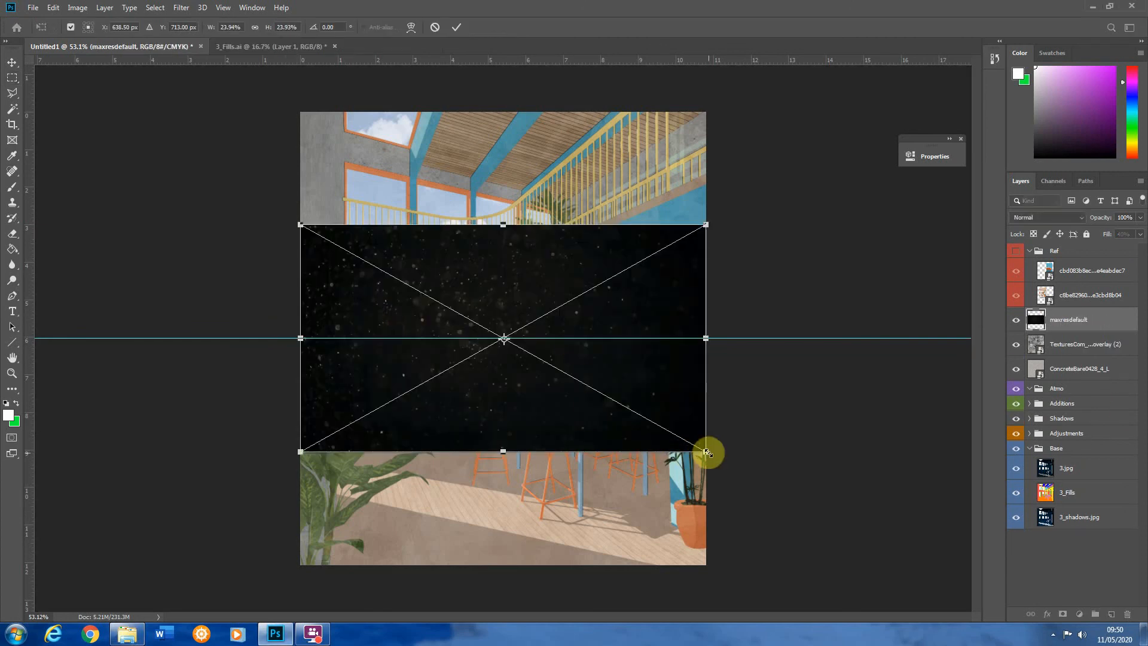
{"action": "left_click_drag", "start_coordinate": [706, 452], "coordinate": [910, 591]}
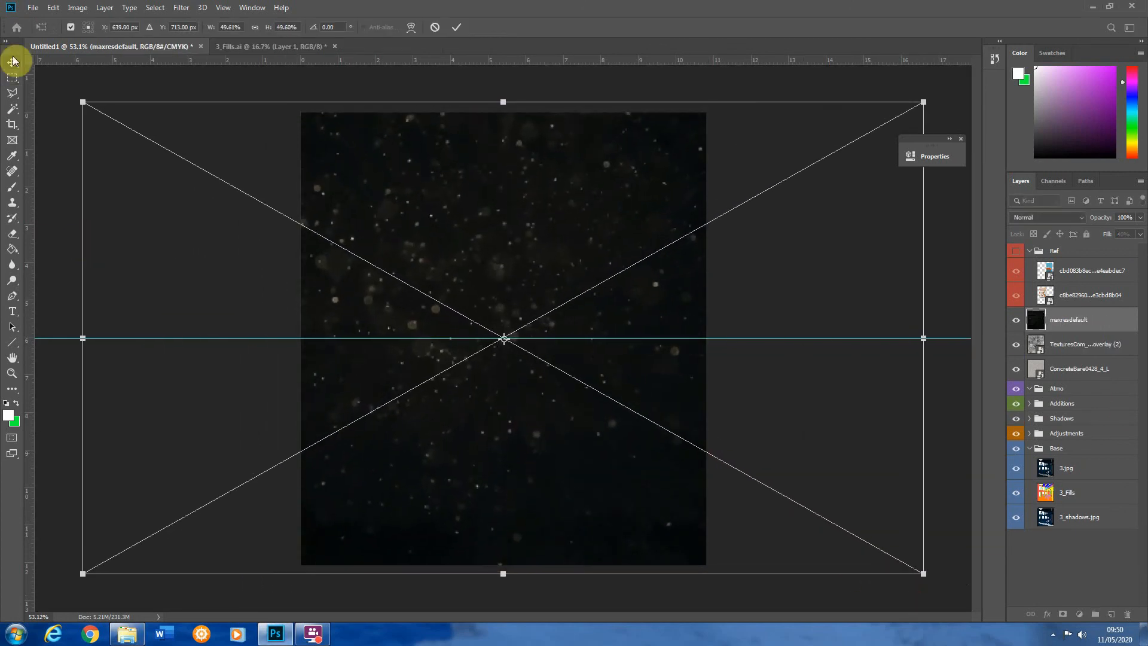
{"action": "left_click", "coordinate": [12, 78]}
{"action": "left_click", "coordinate": [1062, 219]}
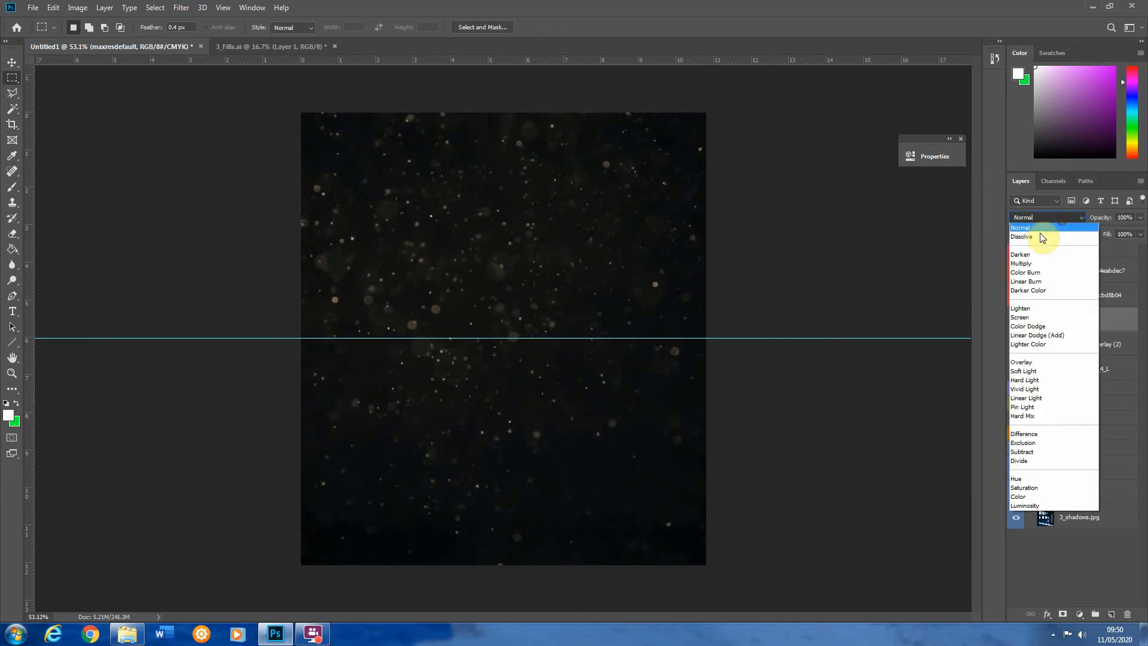
{"action": "left_click", "coordinate": [1027, 316]}
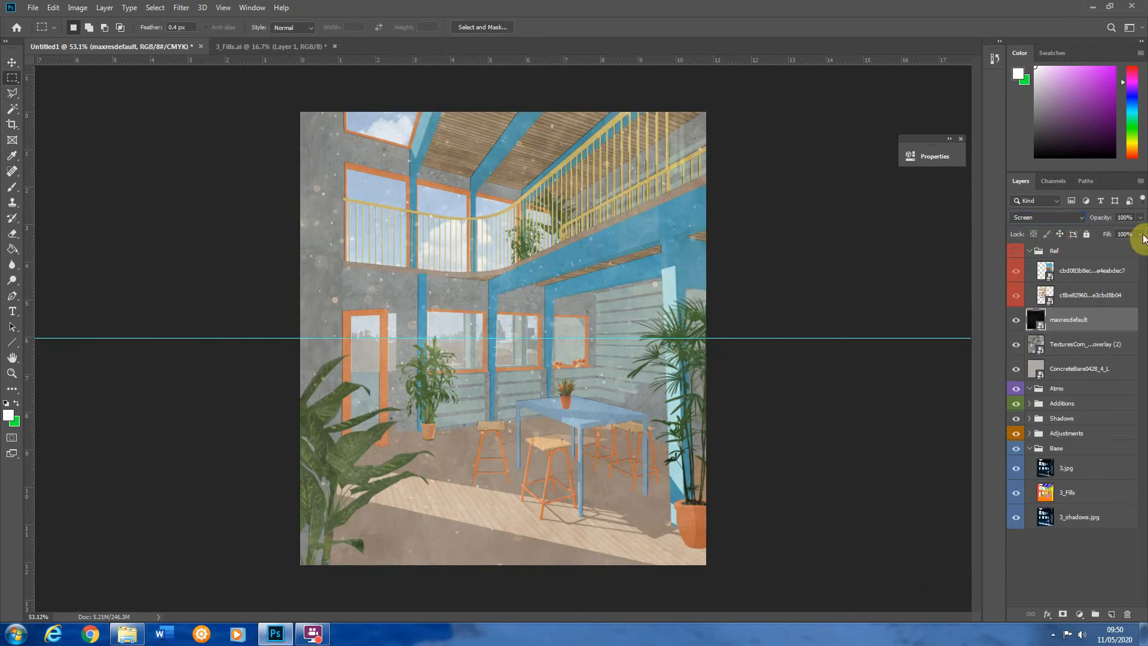
{"action": "left_click_drag", "start_coordinate": [1143, 238], "coordinate": [1089, 246]}
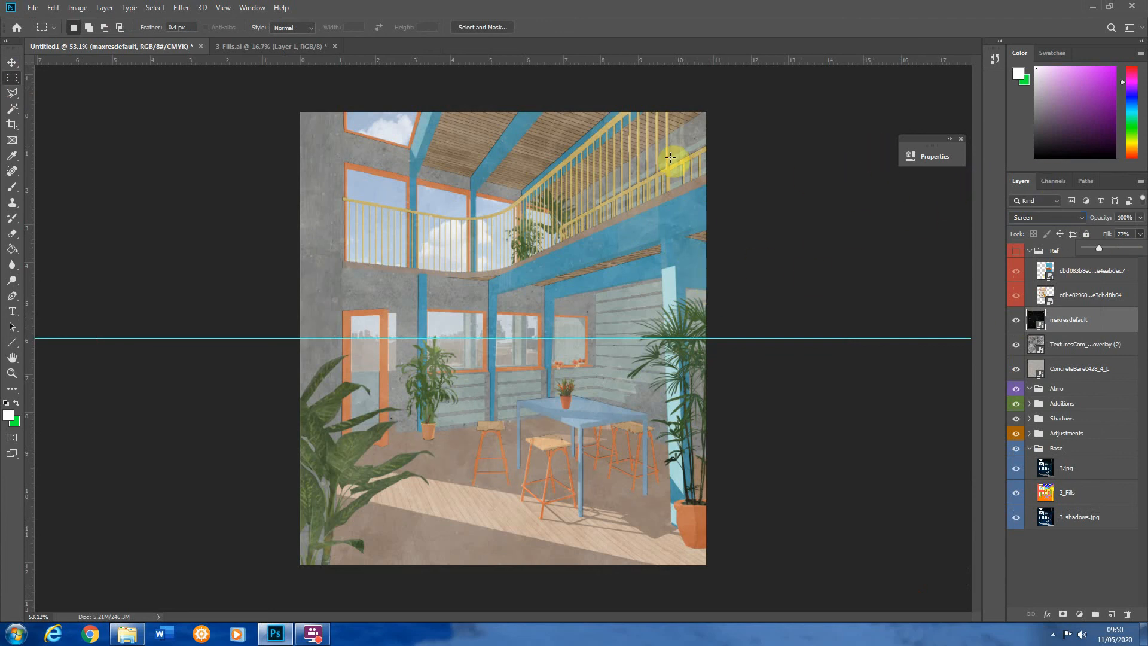
Select the whole canvas, copy all visible layers merged and paste them as a new layer above the dust image
{"action": "left_click_drag", "start_coordinate": [262, 97], "coordinate": [895, 621]}
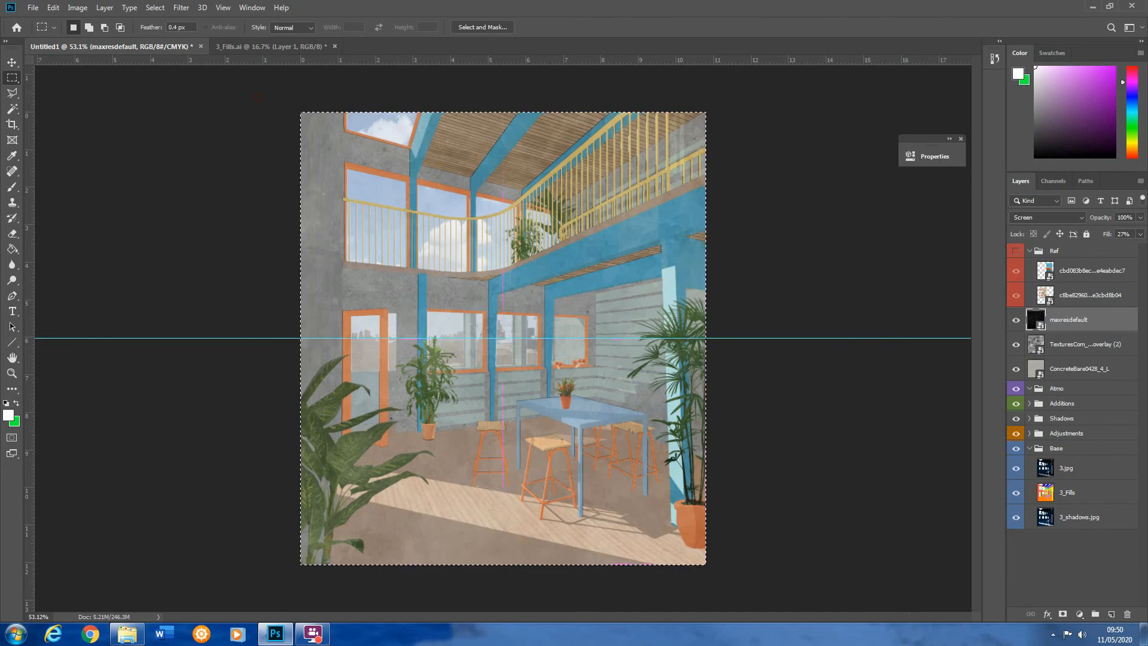
{"action": "key", "text": "ctrl+d"}
{"action": "left_click", "coordinate": [282, 110]}
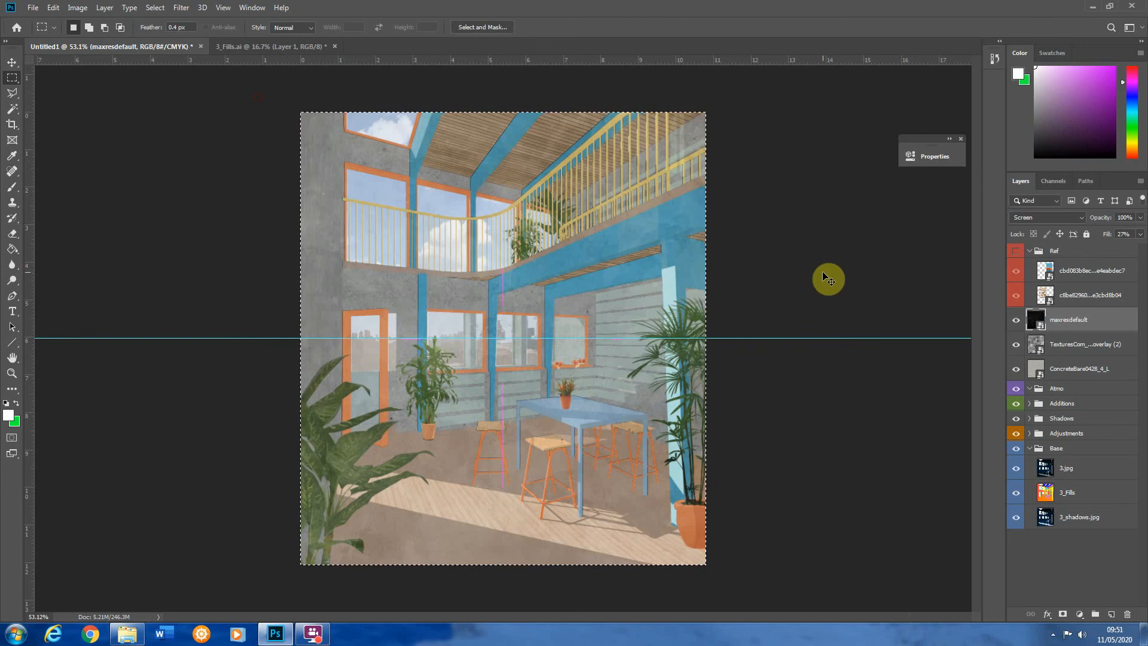
{"action": "key", "text": "ctrl+shift+c"}
{"action": "key", "text": "ctrl+v"}
{"action": "left_click", "coordinate": [57, 11]}
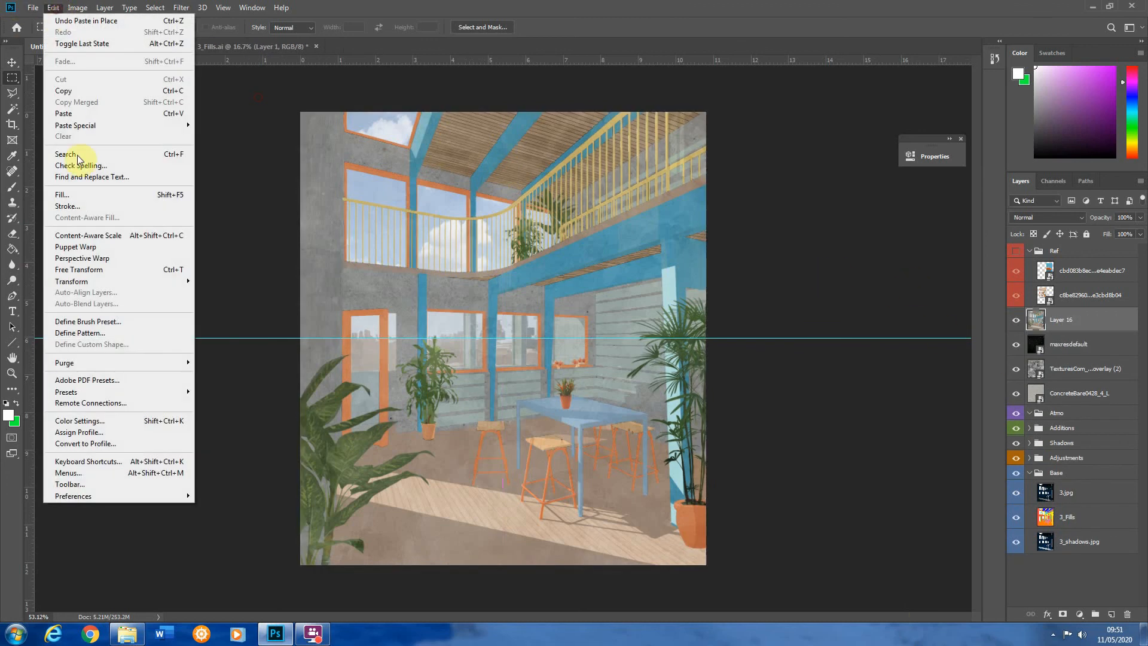
{"action": "left_click", "coordinate": [529, 196]}
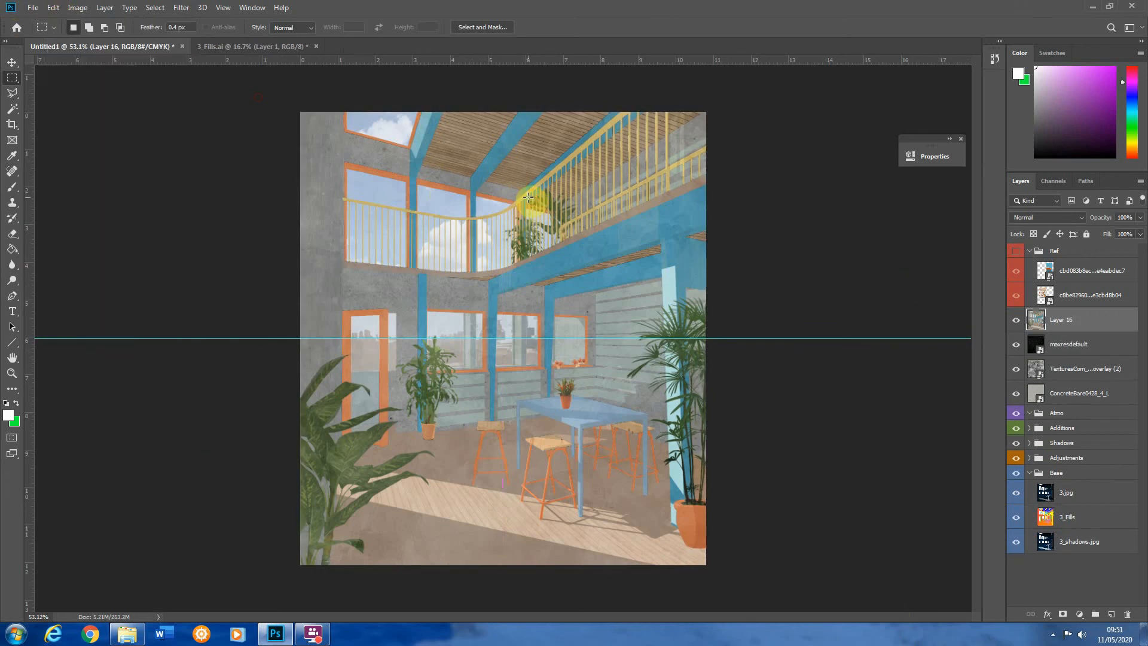
Apply the Camera Raw Filter to the merged layer with Temperature +1, Clarity +13, Vibrance +9 and Highlights +21
{"action": "left_click", "coordinate": [182, 8]}
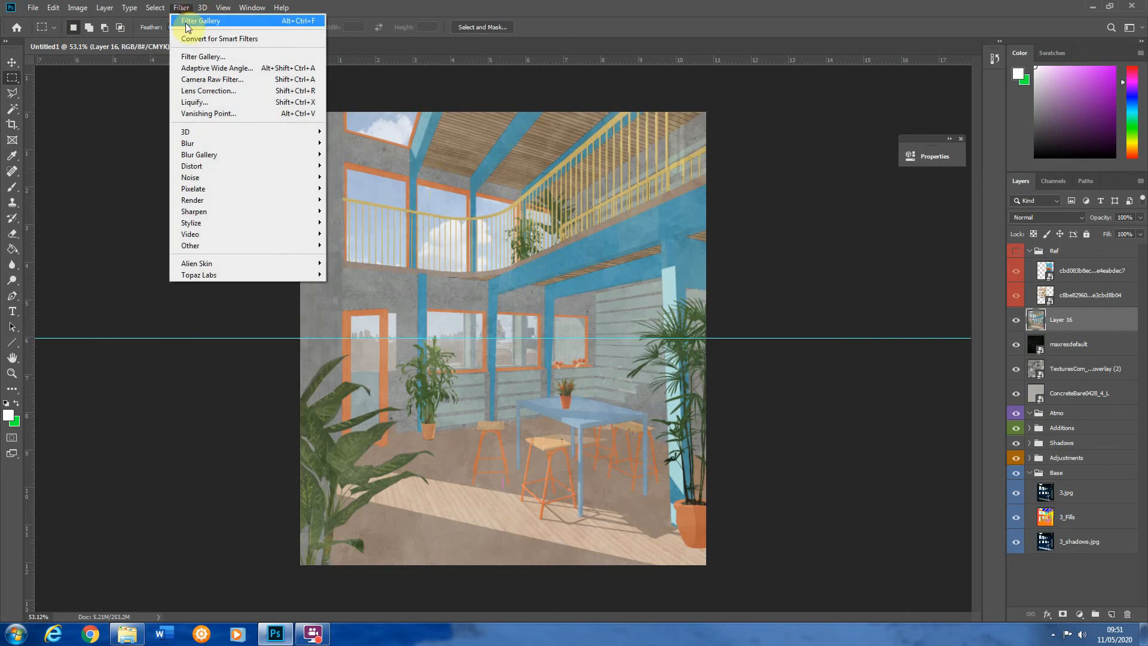
{"action": "left_click", "coordinate": [226, 79]}
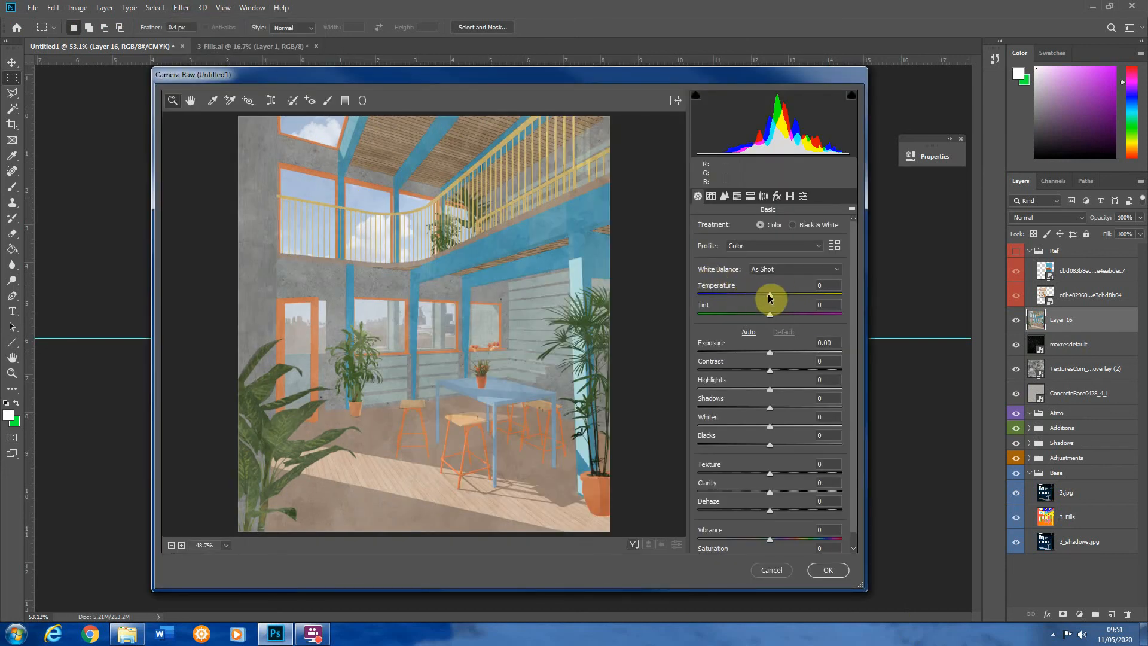
{"action": "left_click_drag", "start_coordinate": [770, 297], "coordinate": [770, 302]}
{"action": "left_click_drag", "start_coordinate": [768, 490], "coordinate": [778, 493]}
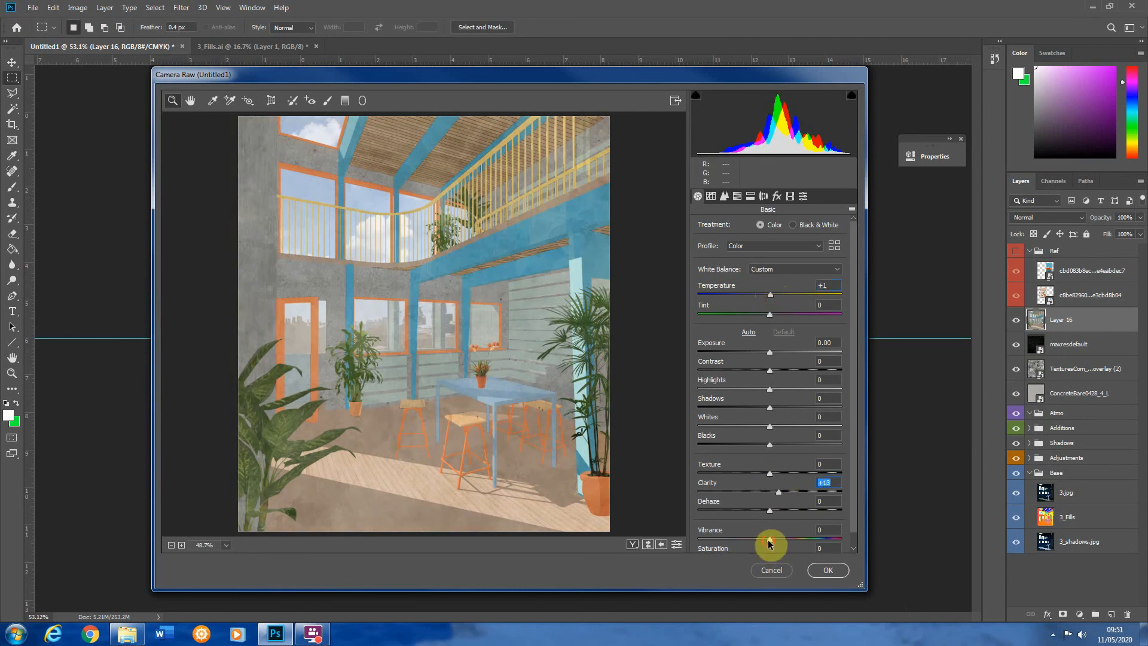
{"action": "left_click_drag", "start_coordinate": [770, 541], "coordinate": [776, 542]}
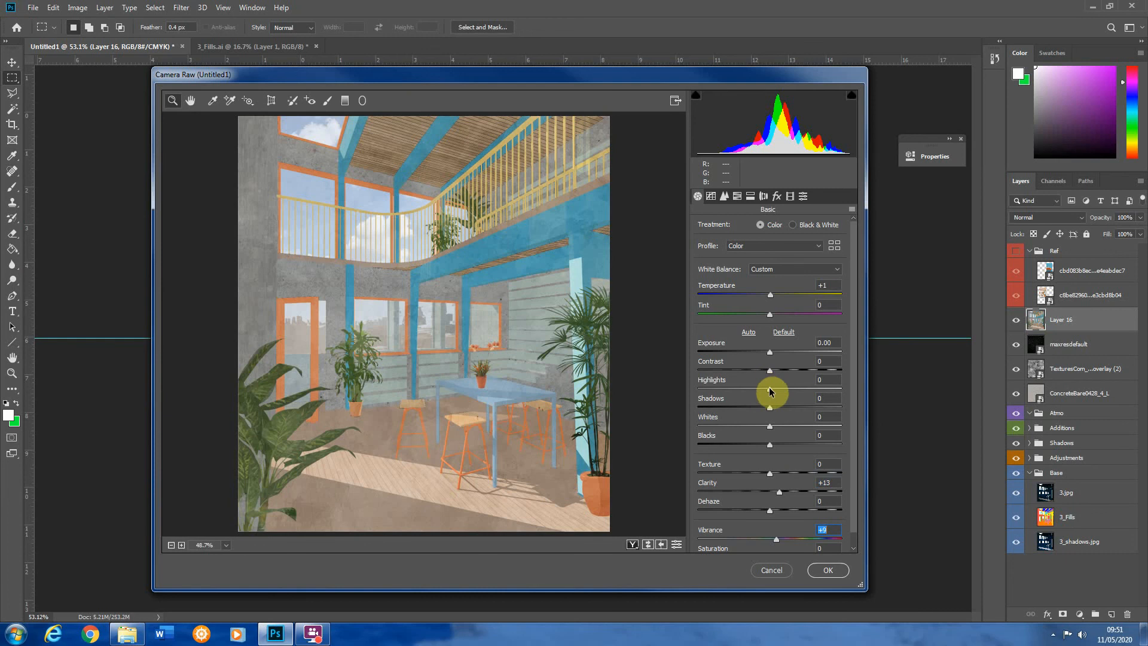
{"action": "mouse_move", "coordinate": [770, 389]}
{"action": "left_mouse_down"}
{"action": "mouse_move", "coordinate": [794, 392]}
{"action": "mouse_move", "coordinate": [785, 390]}
{"action": "left_mouse_up"}
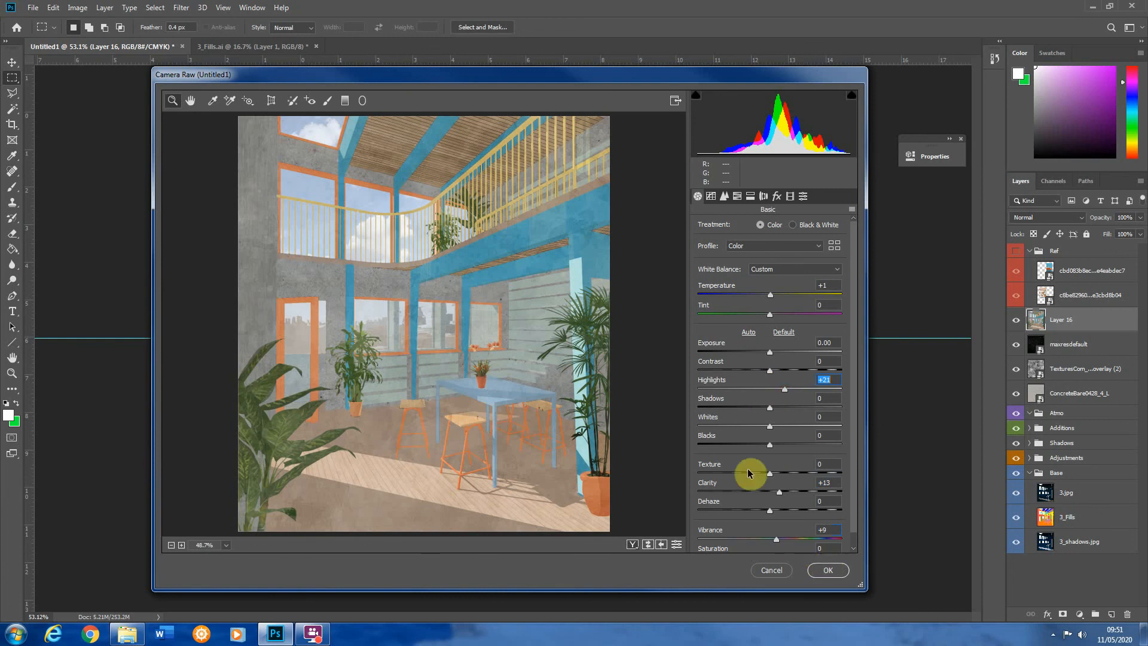
{"action": "left_click", "coordinate": [827, 570]}
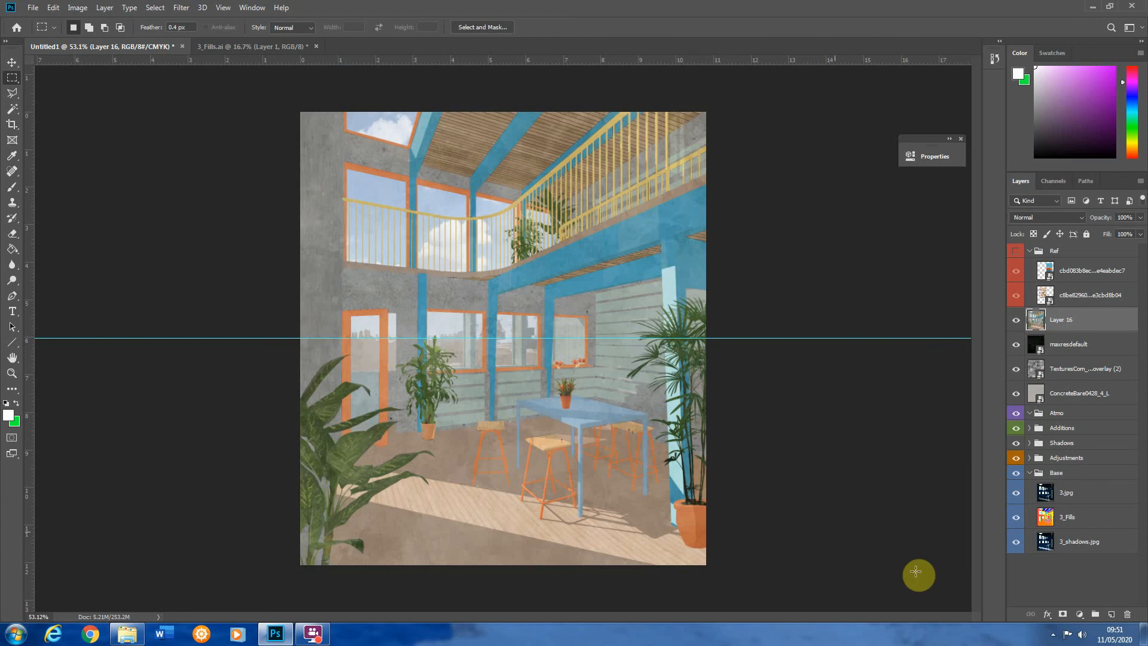
Isolate the 3_Fills base layer to compare it with the finished illustration, and restore the visibility of the other layers
{"action": "left_click", "coordinate": [1018, 519], "text": "alt"}
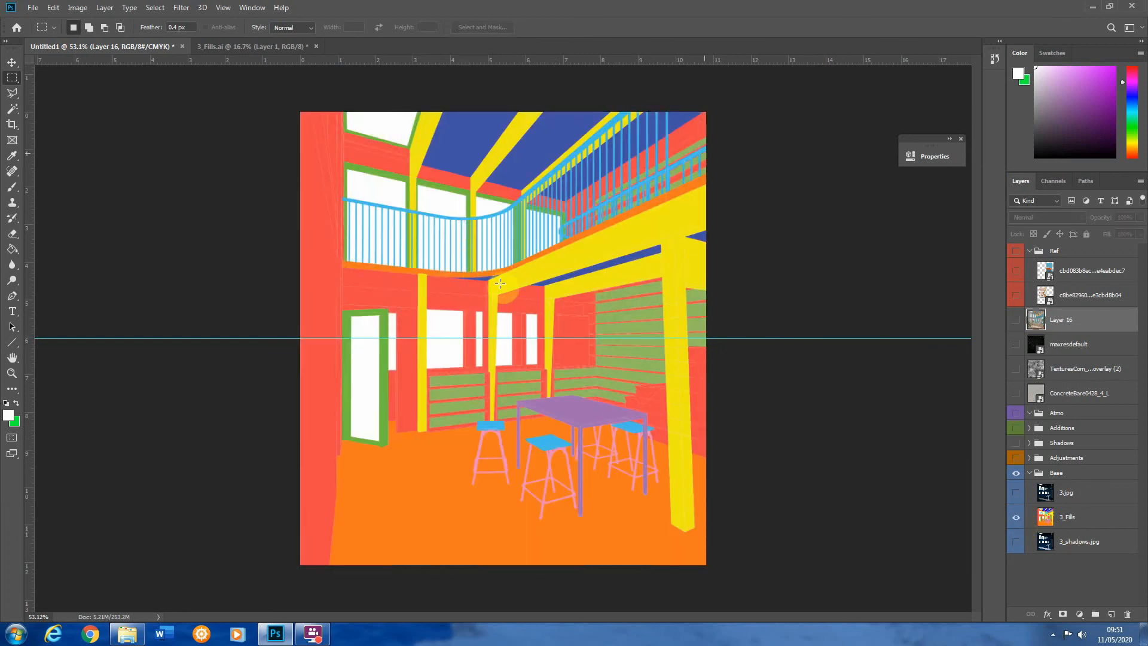
{"action": "left_click", "coordinate": [1016, 518], "text": "alt"}
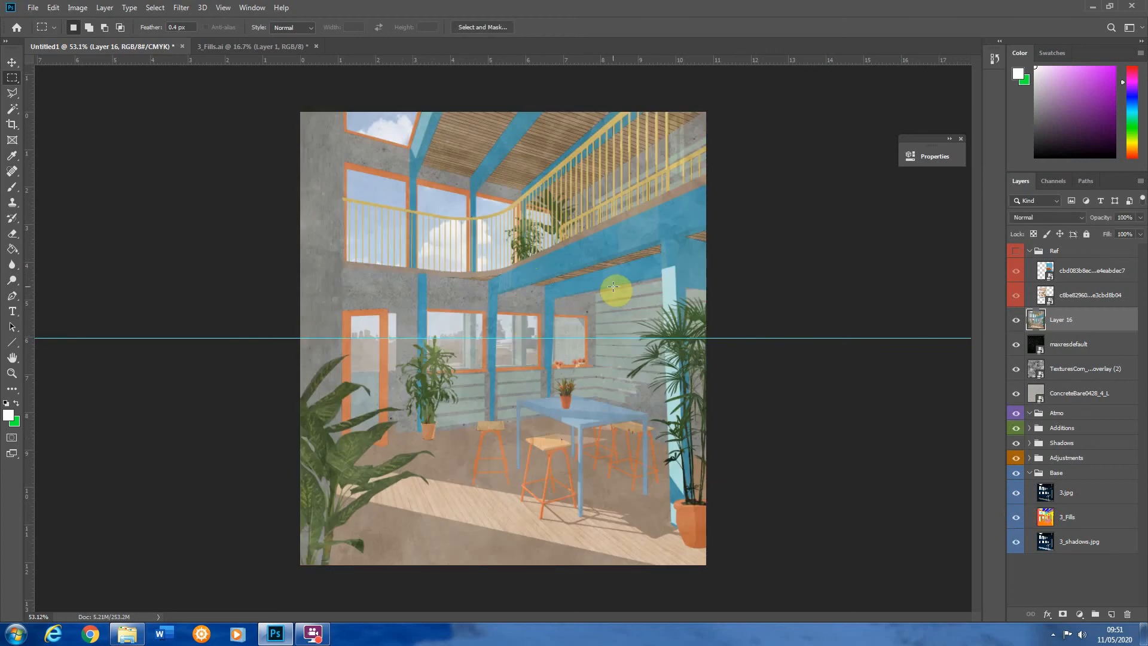